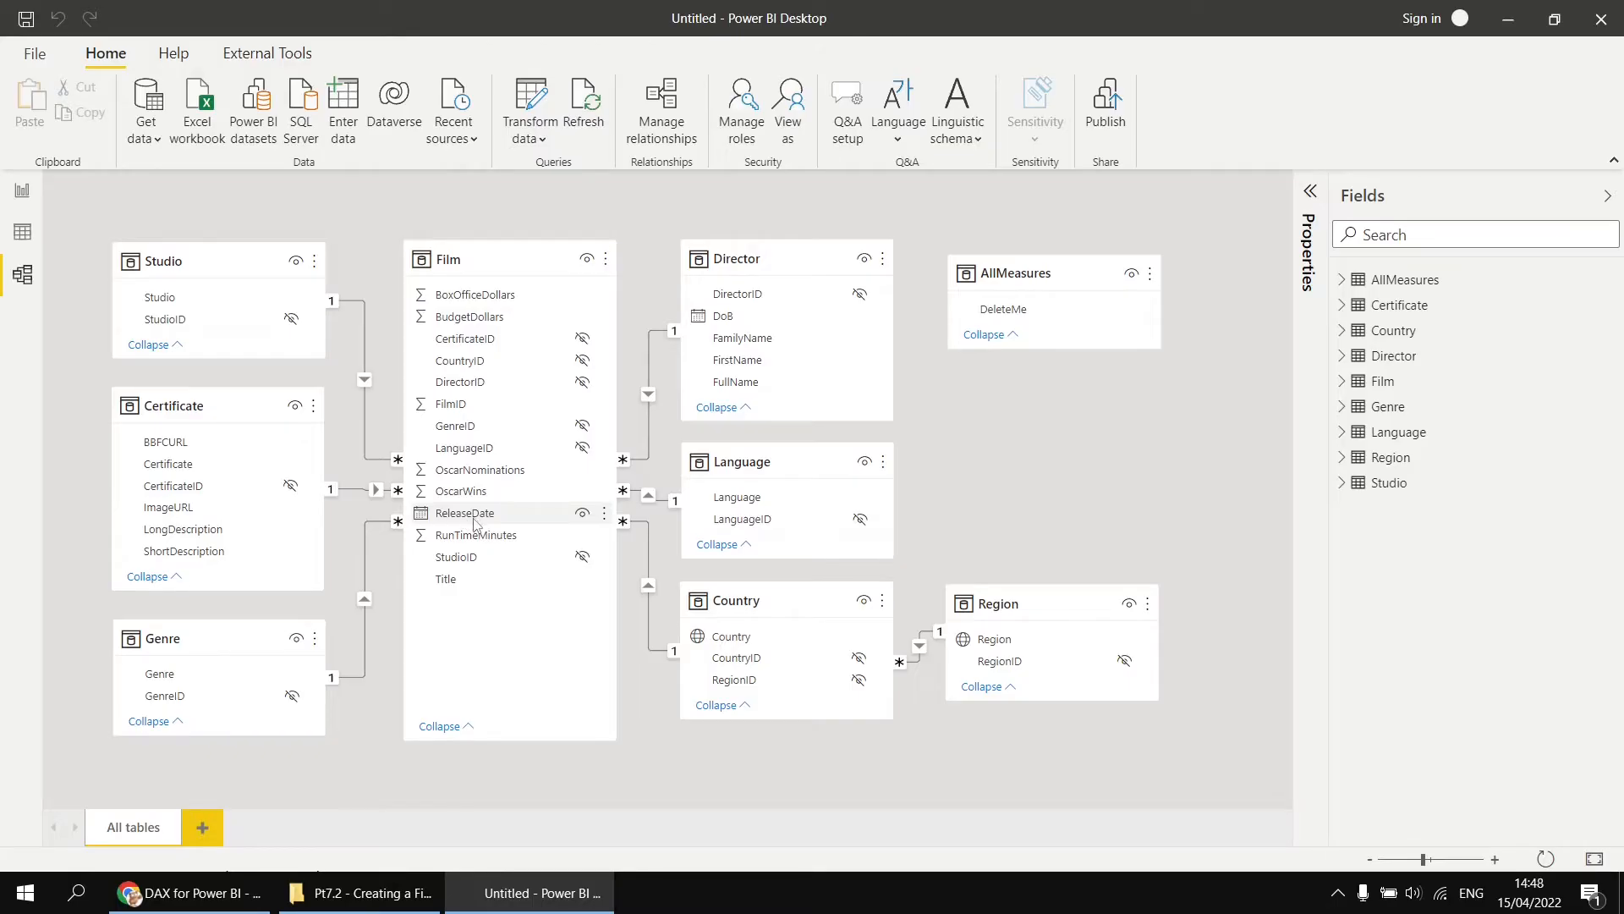
click(148, 892)
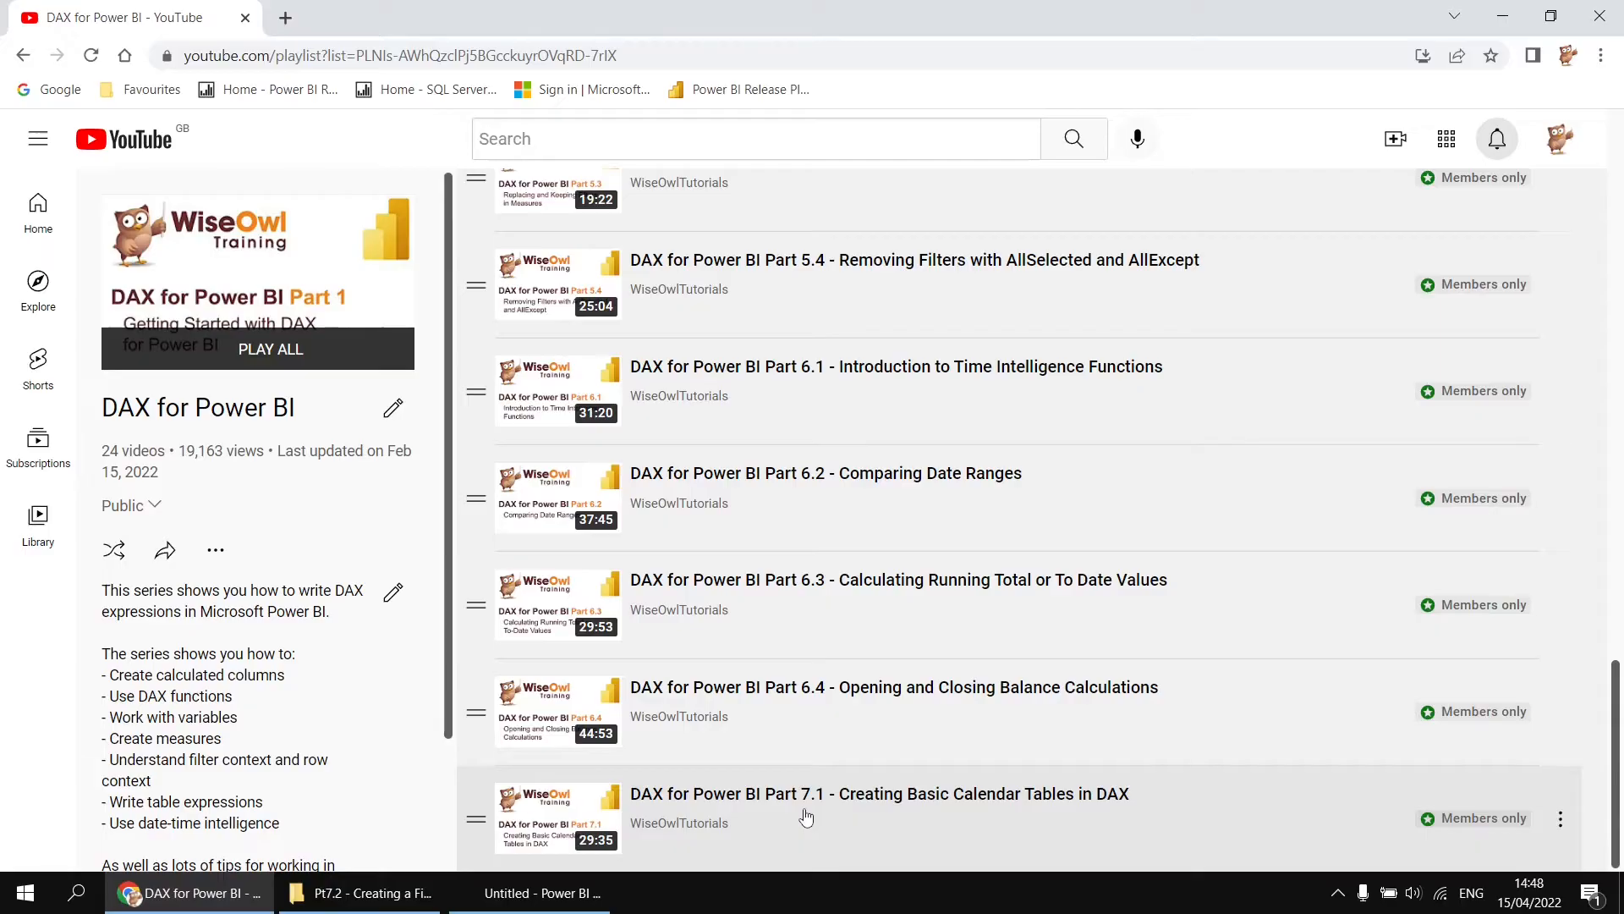
click(540, 895)
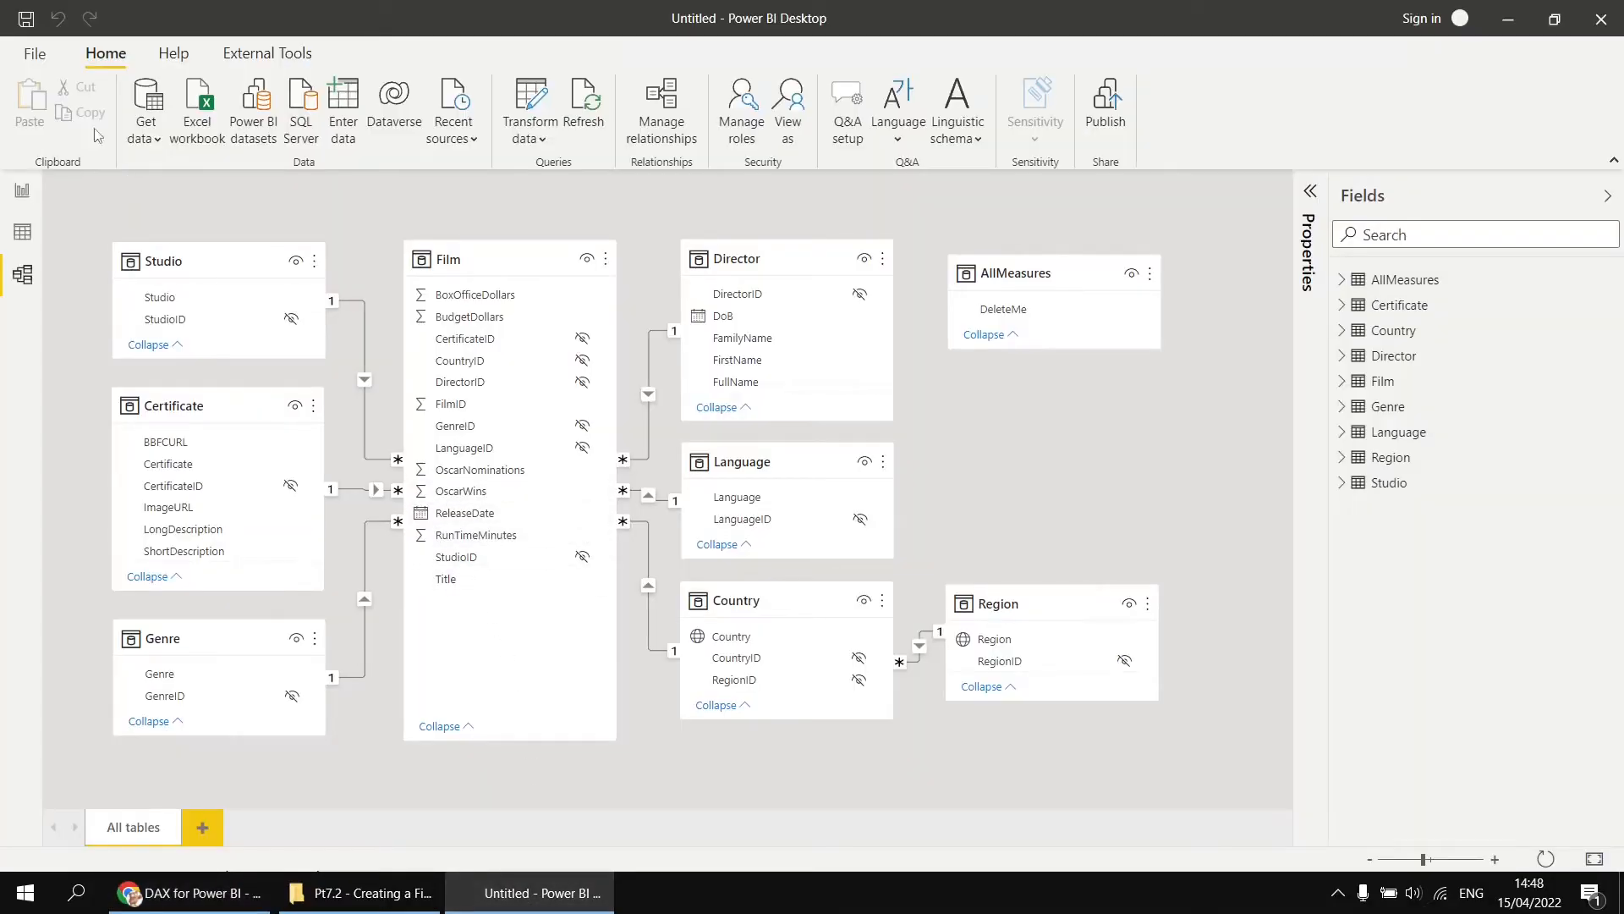
Turn off Auto date/time in the current file's Data Load options.
click(36, 59)
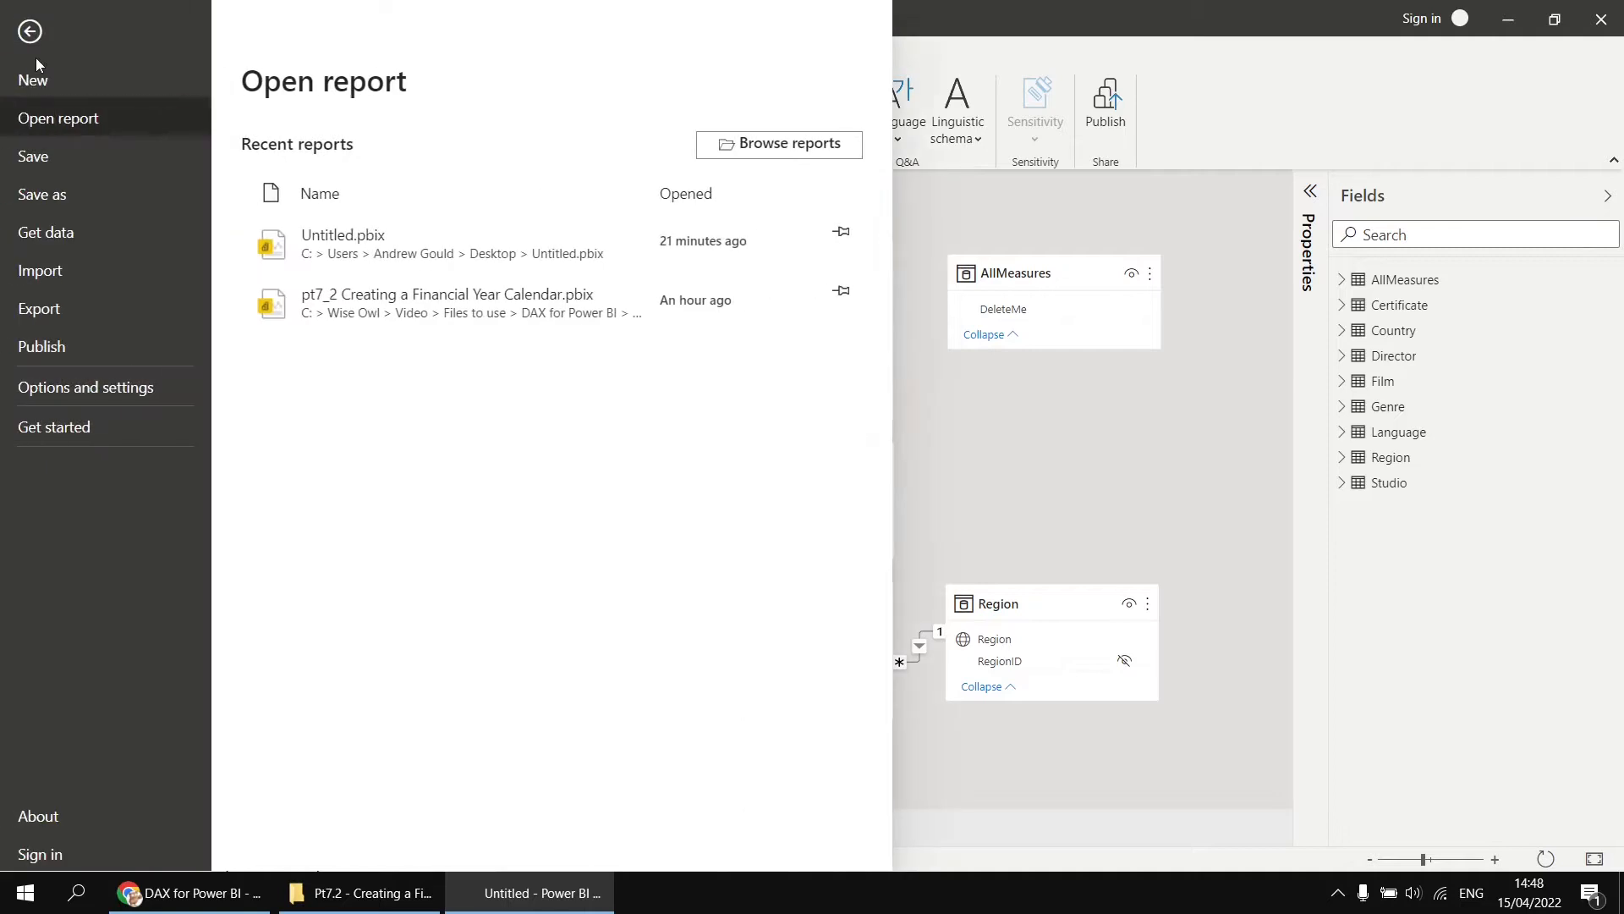
click(112, 388)
click(315, 151)
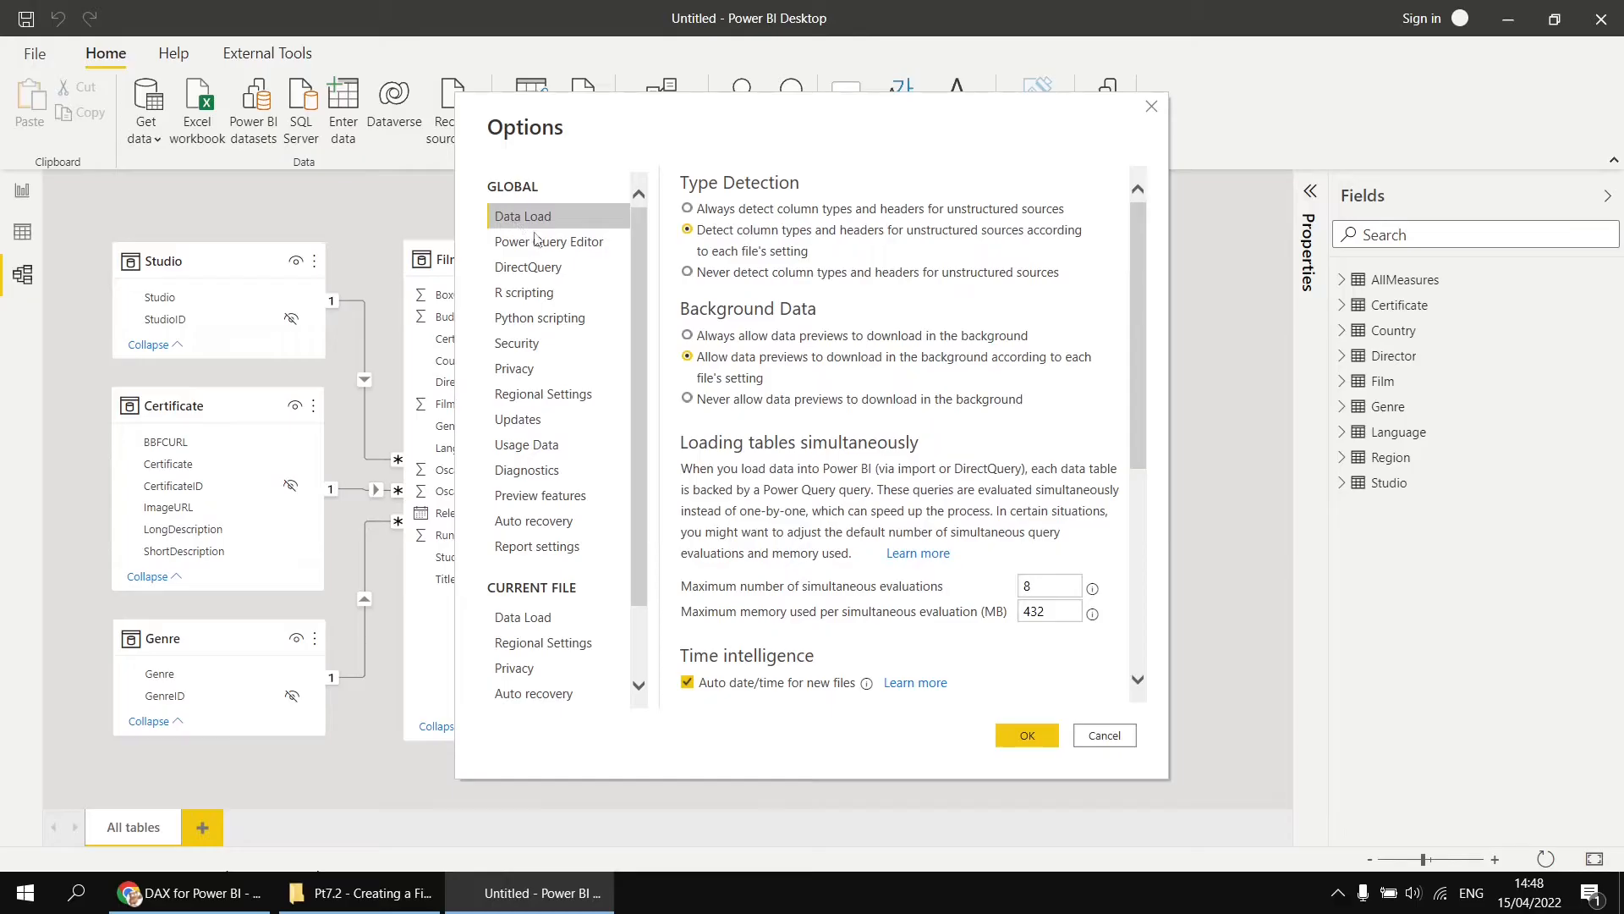
click(687, 682)
click(687, 681)
click(542, 620)
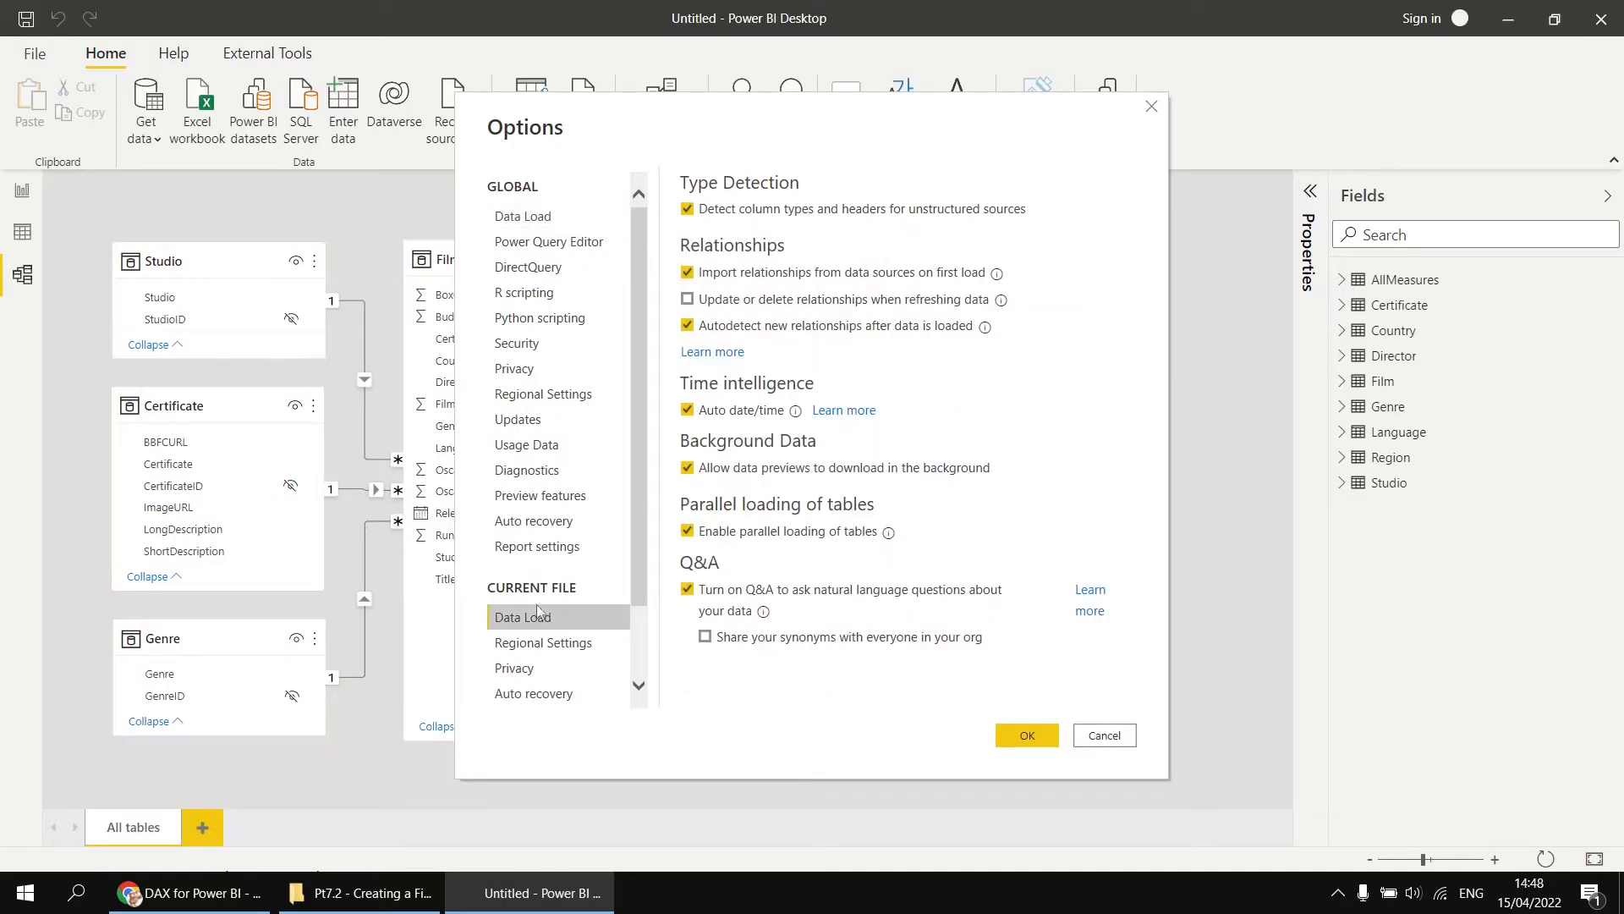
click(687, 411)
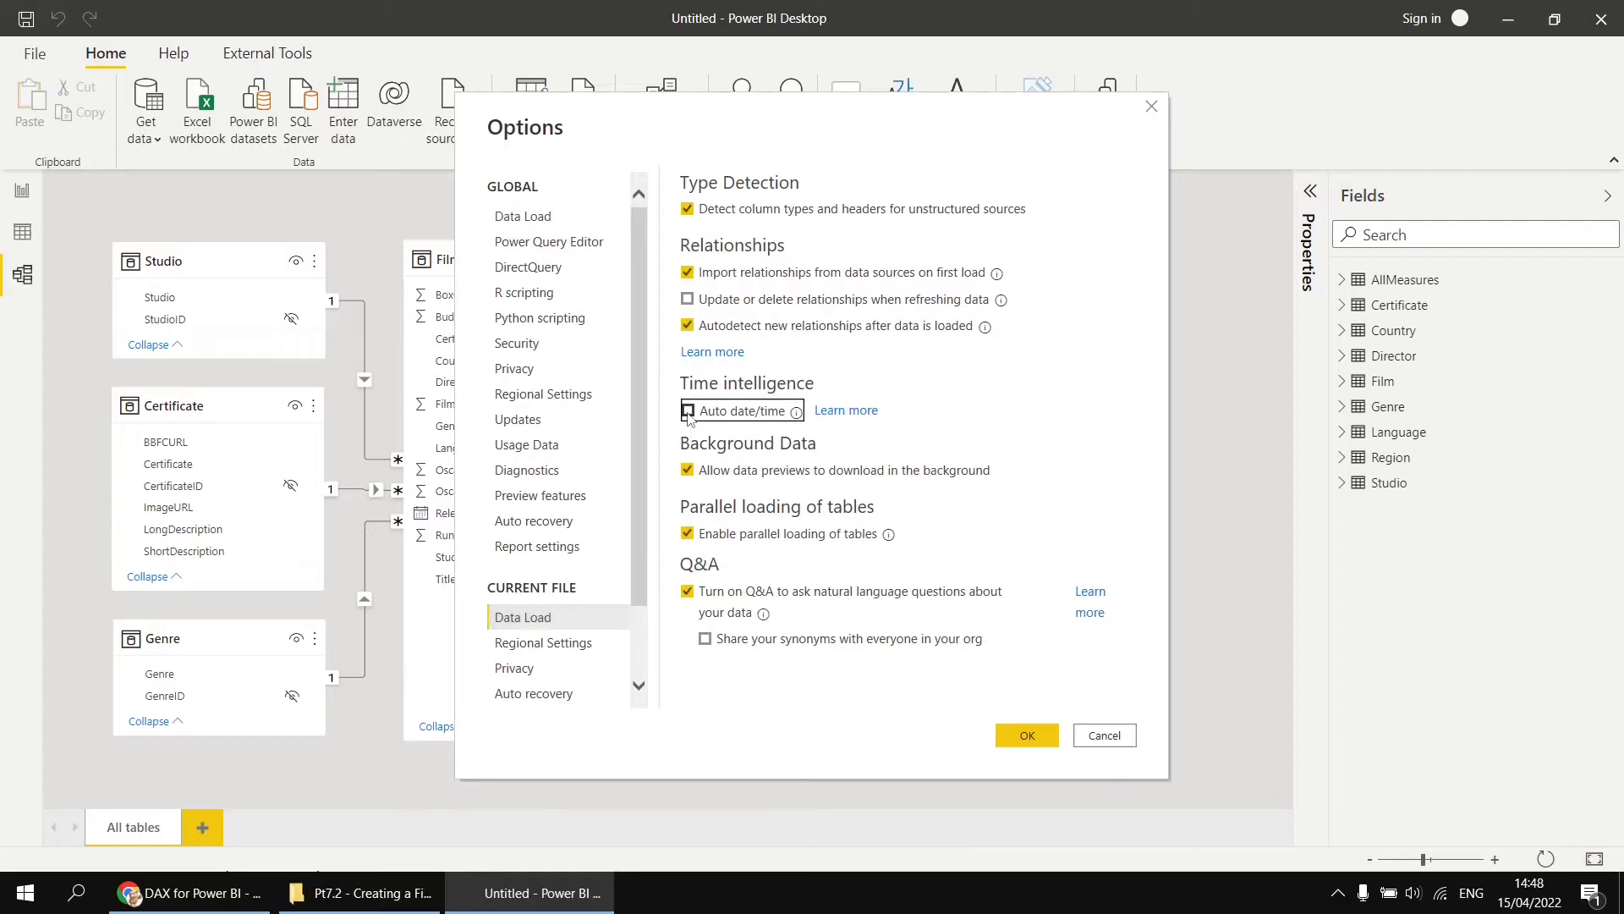
click(1028, 738)
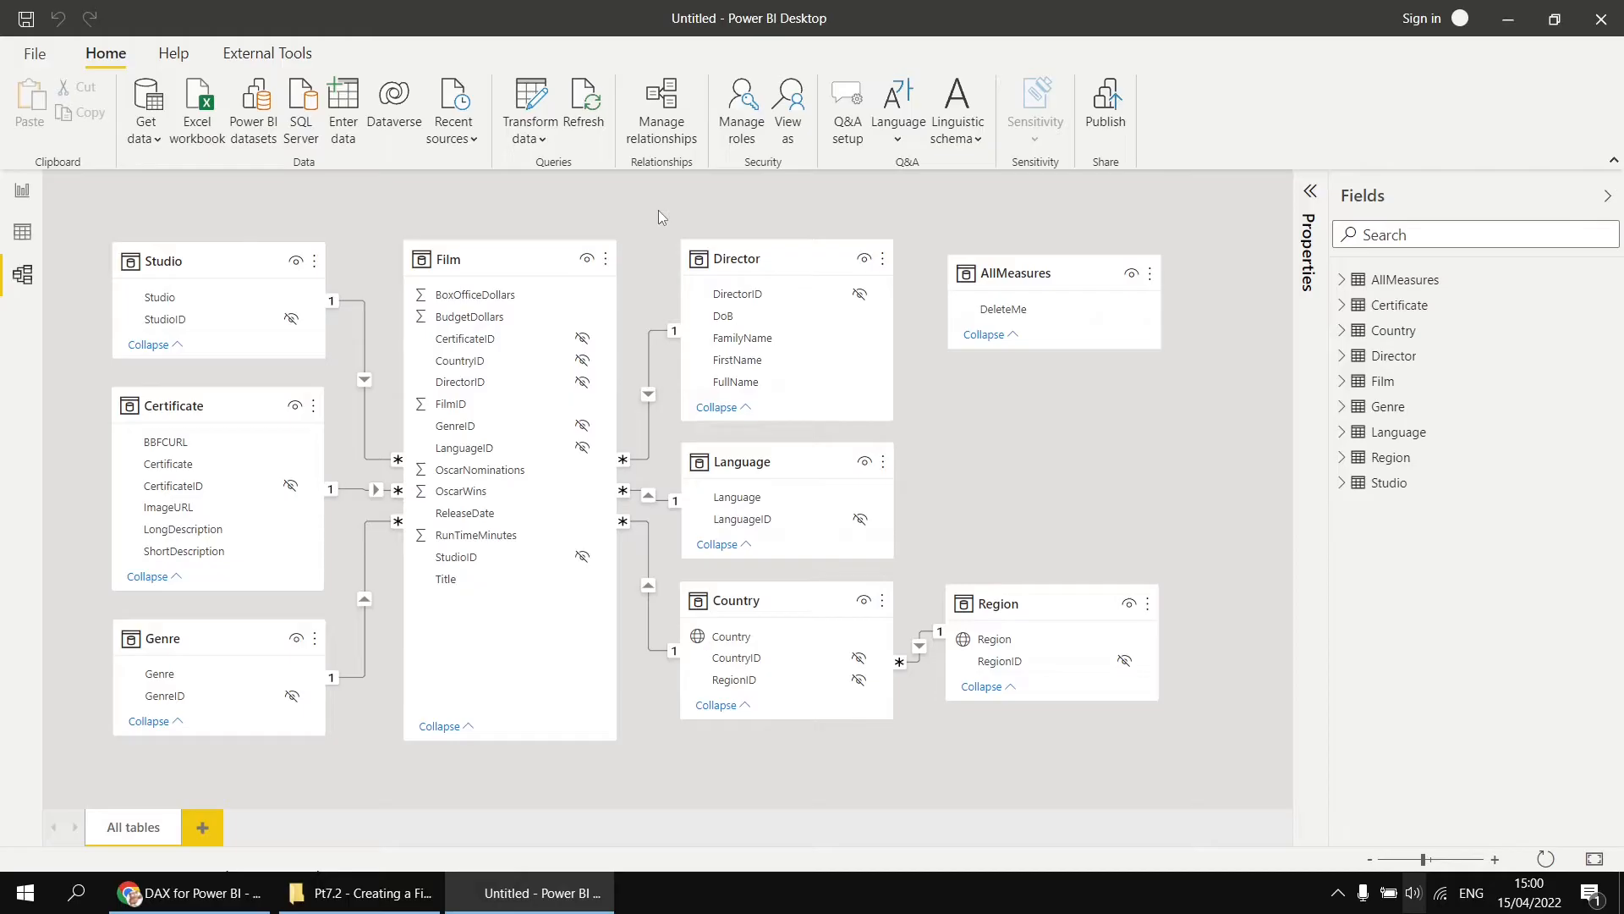
Create a calculated table with the formula Release Calendar = CALENDARAUTO(3).
click(22, 233)
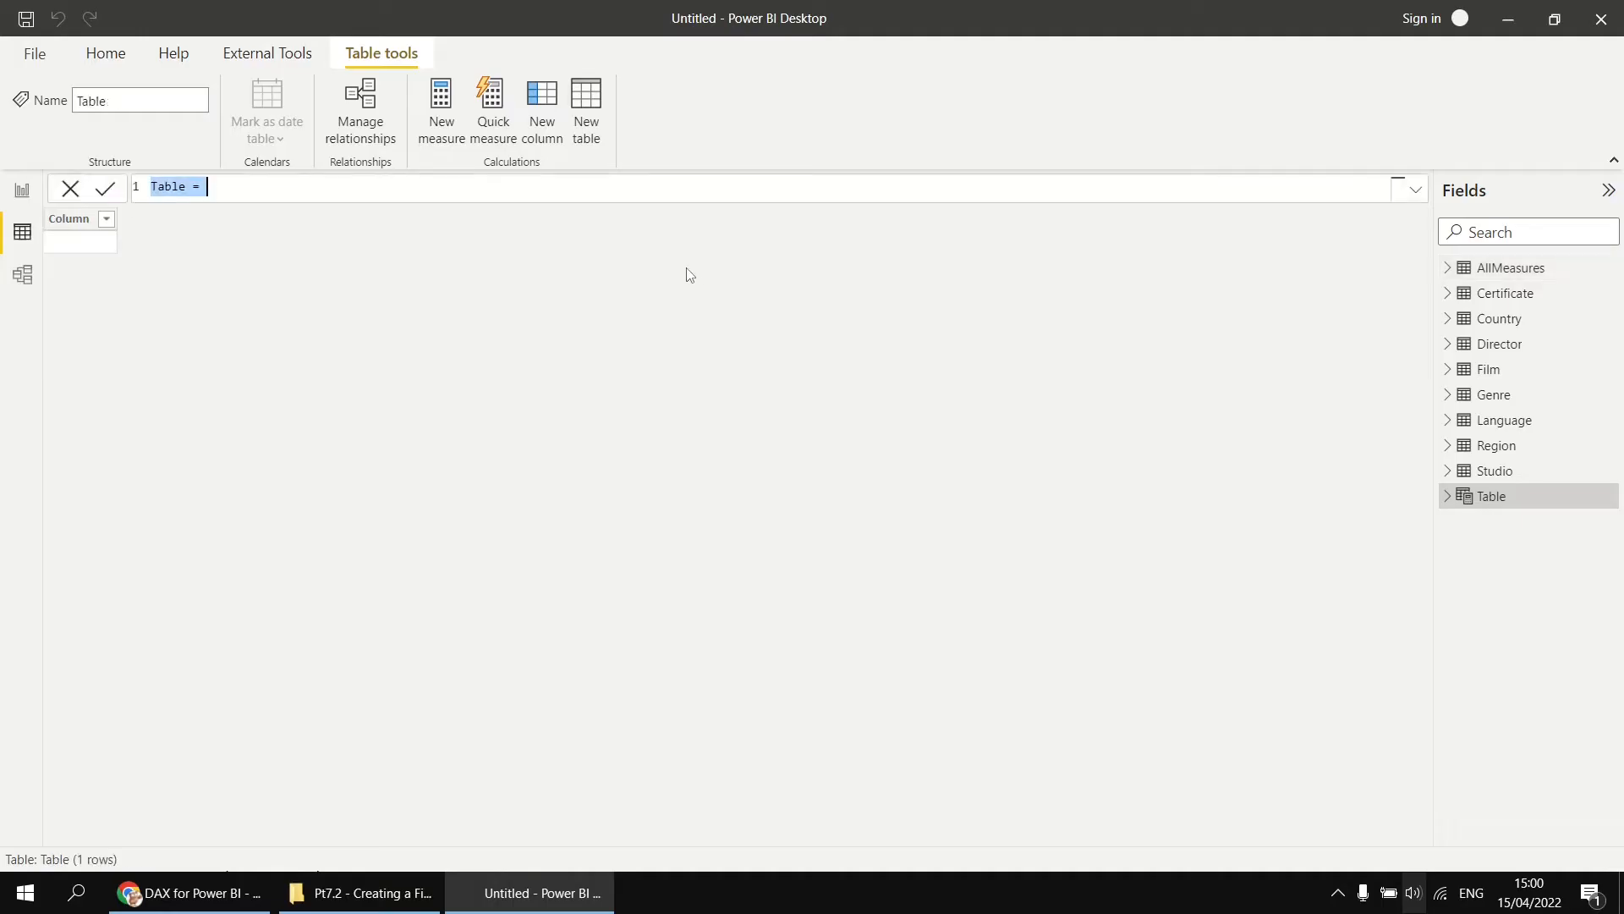
ctrl+scroll(425, 190, up, 3)
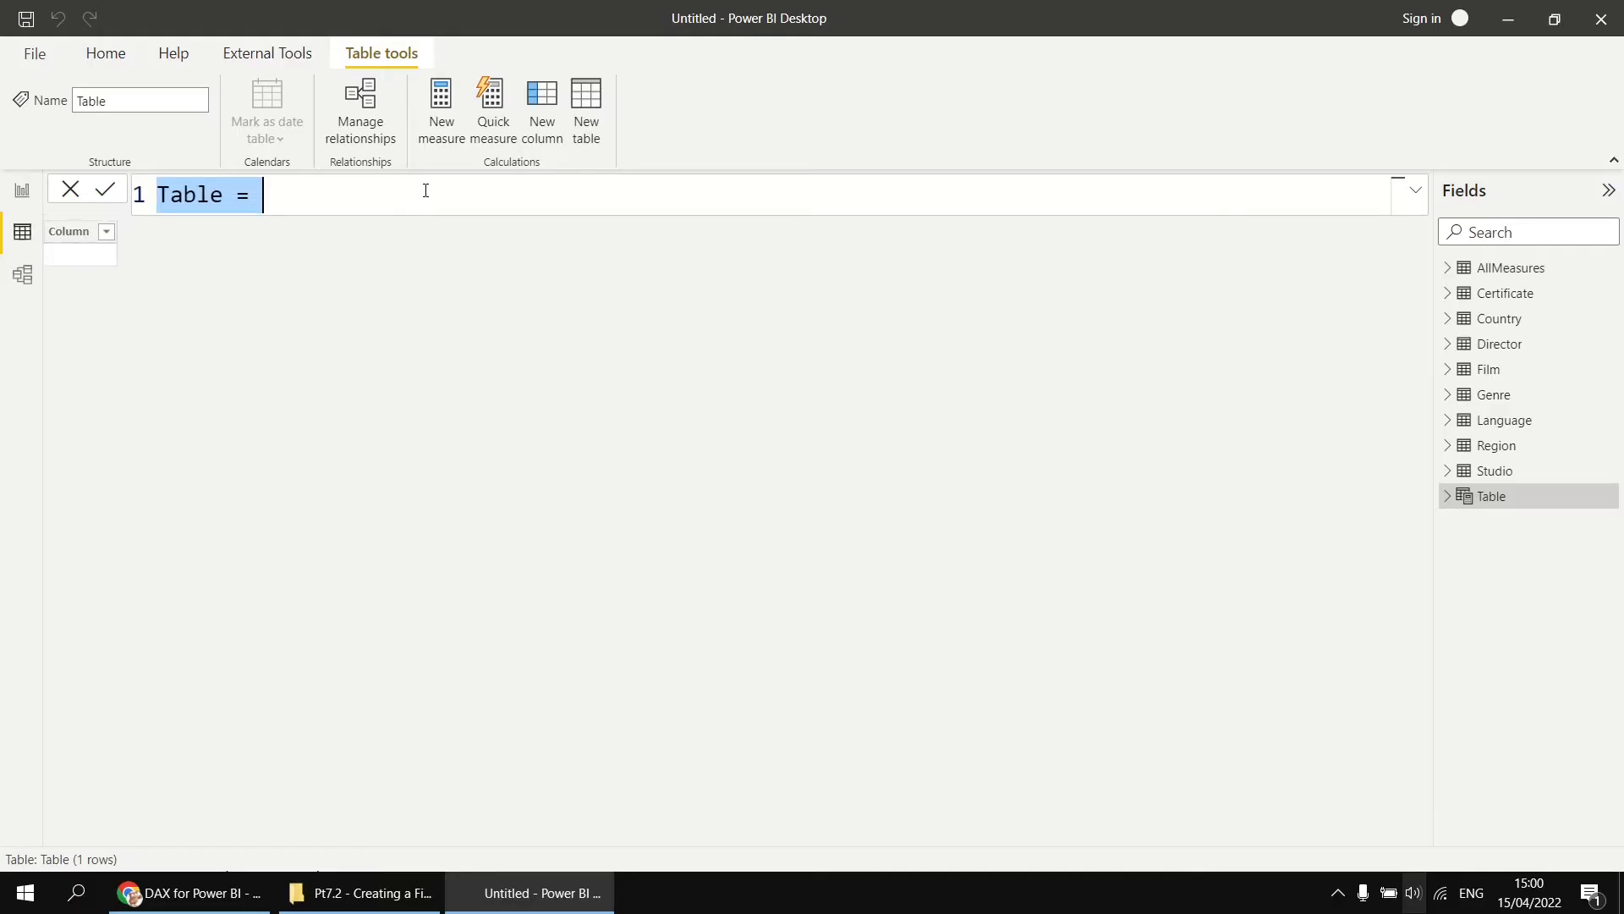
ctrl+scroll(424, 195, up, 1)
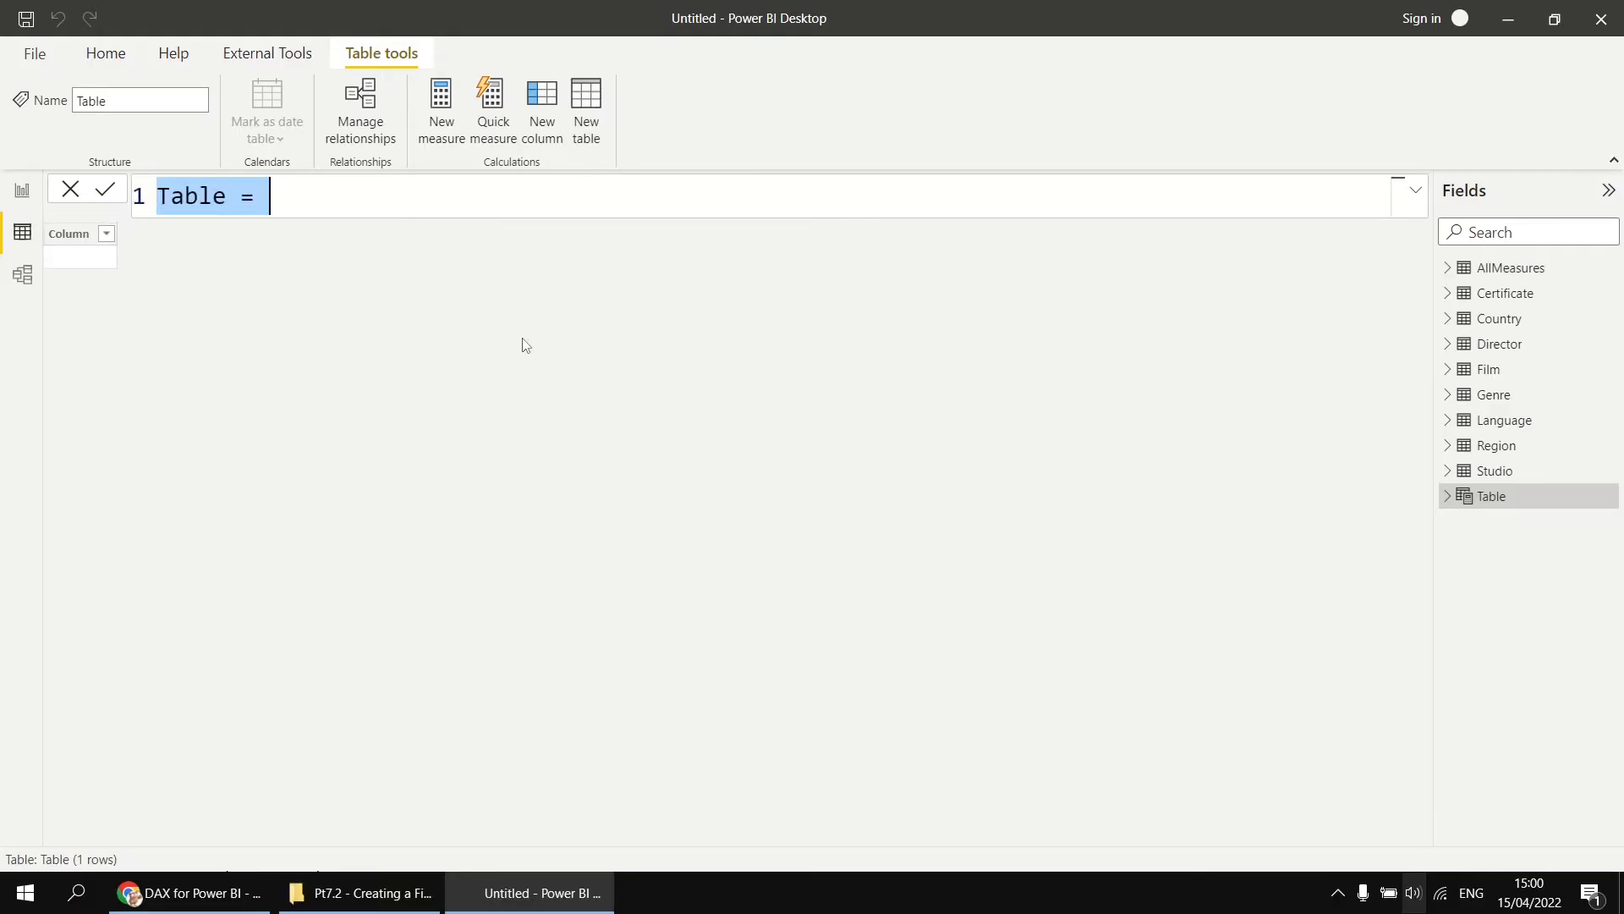
text(R)
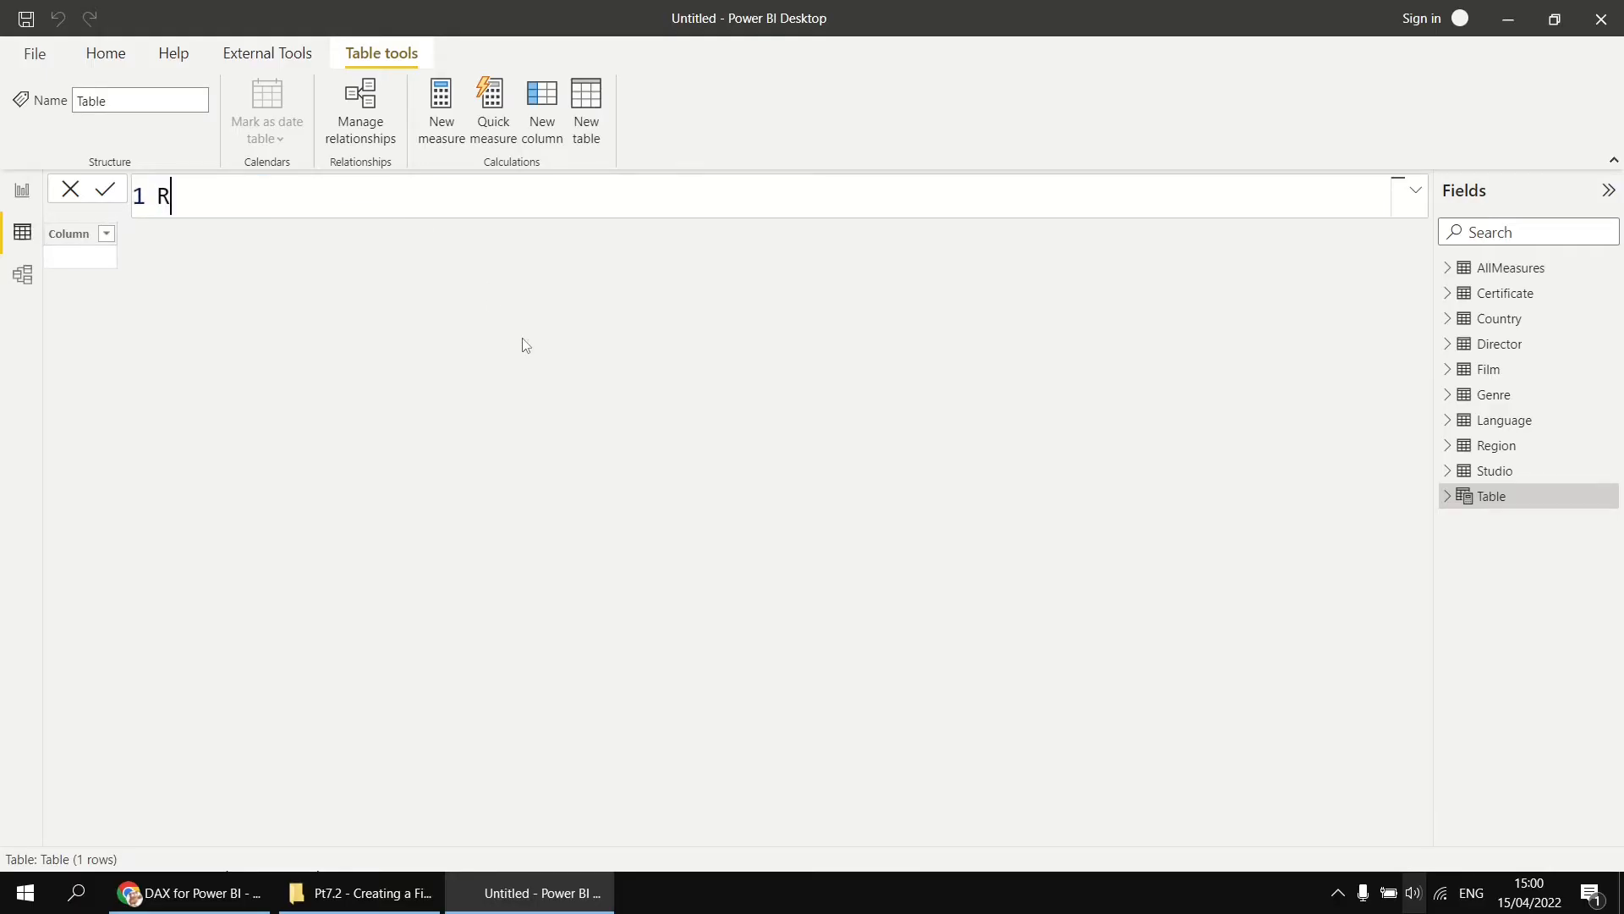
text(elease Calendar = )
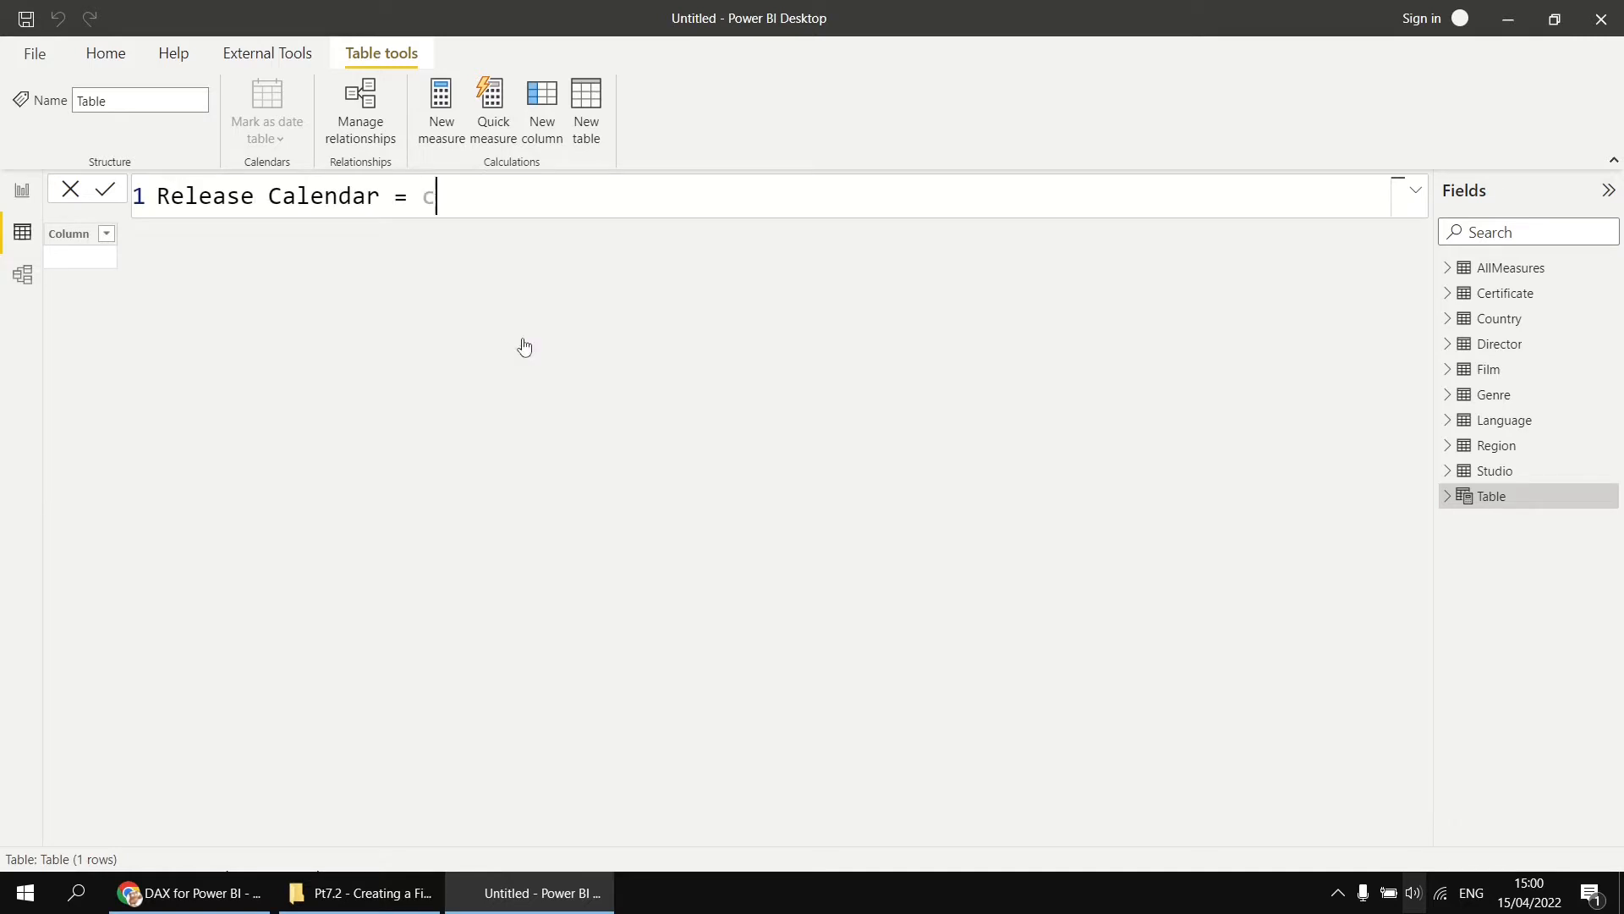
text(cal)
key(Down)
key(Down)
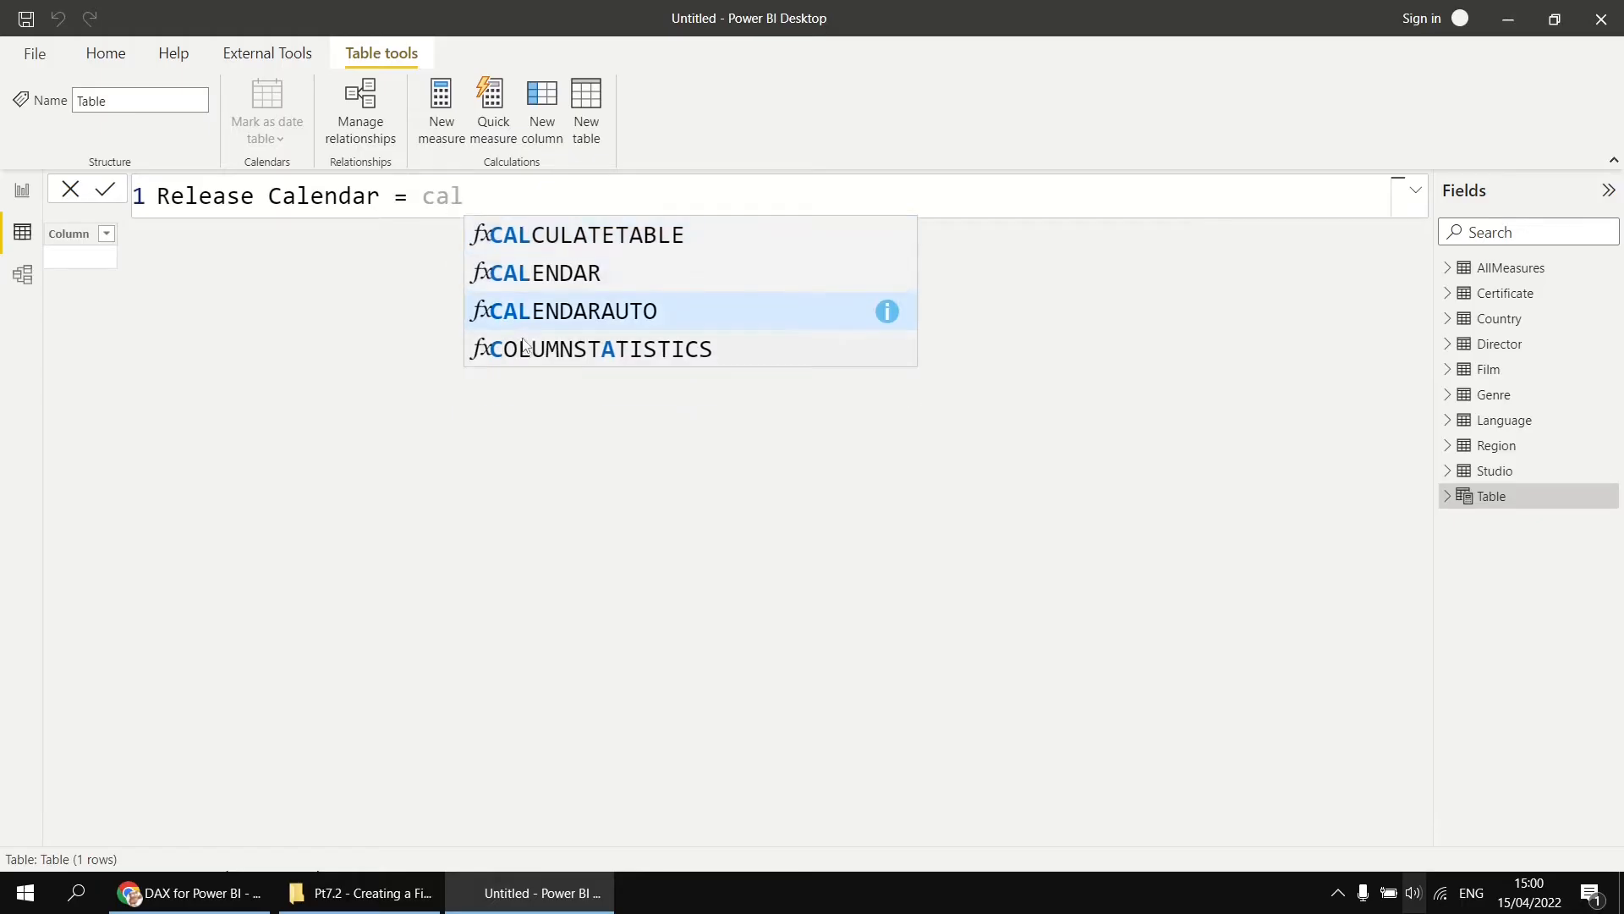
key(Tab)
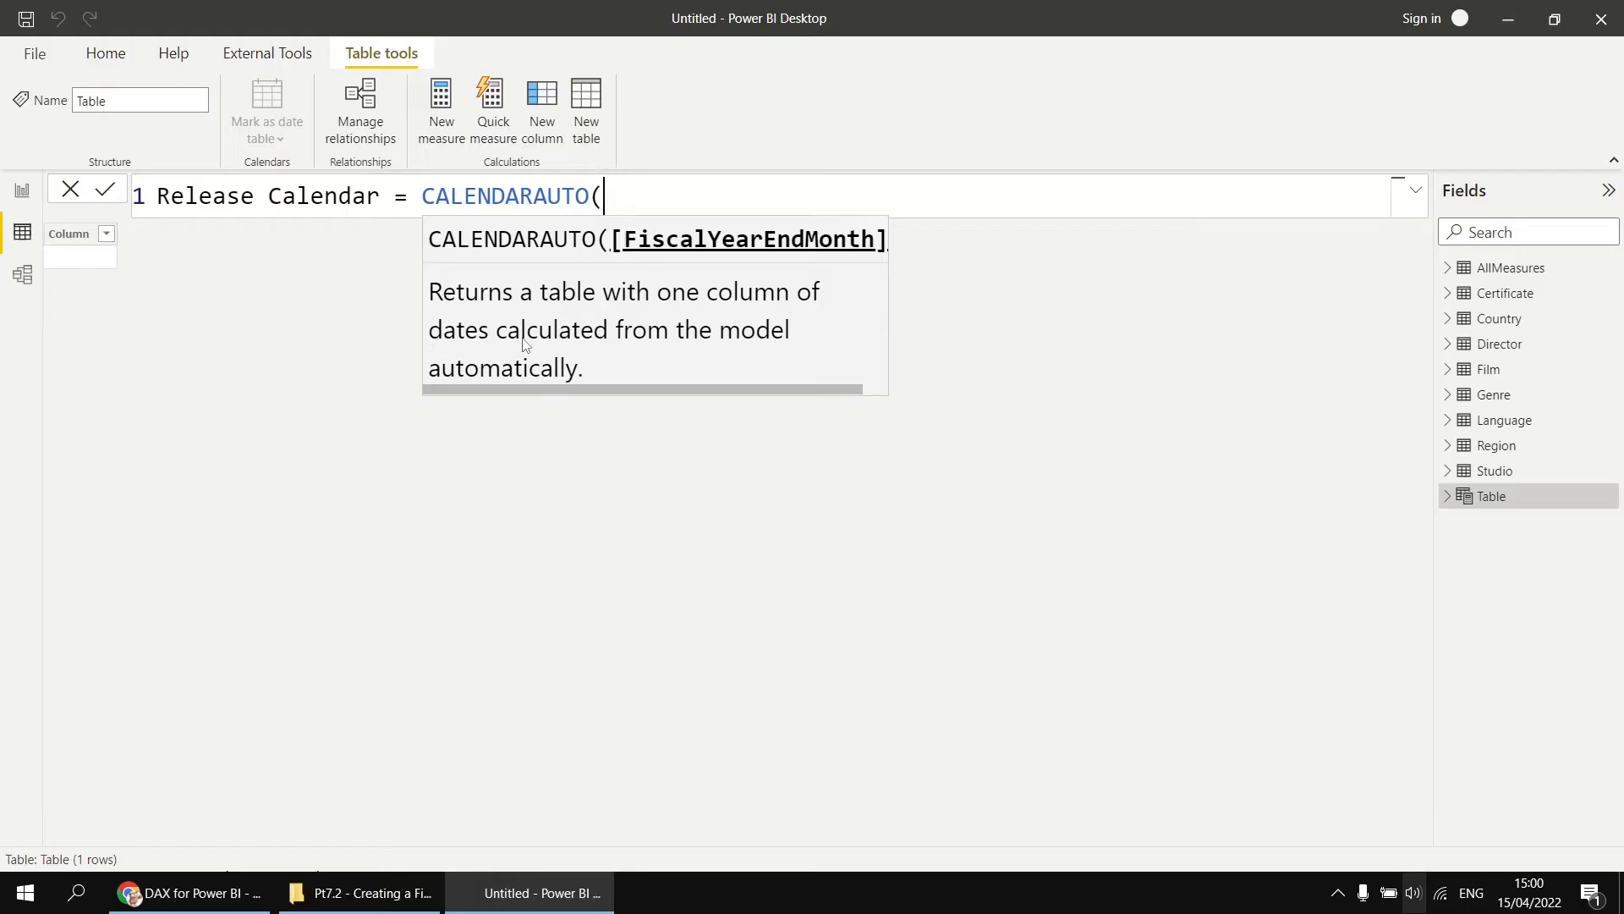
text(3))
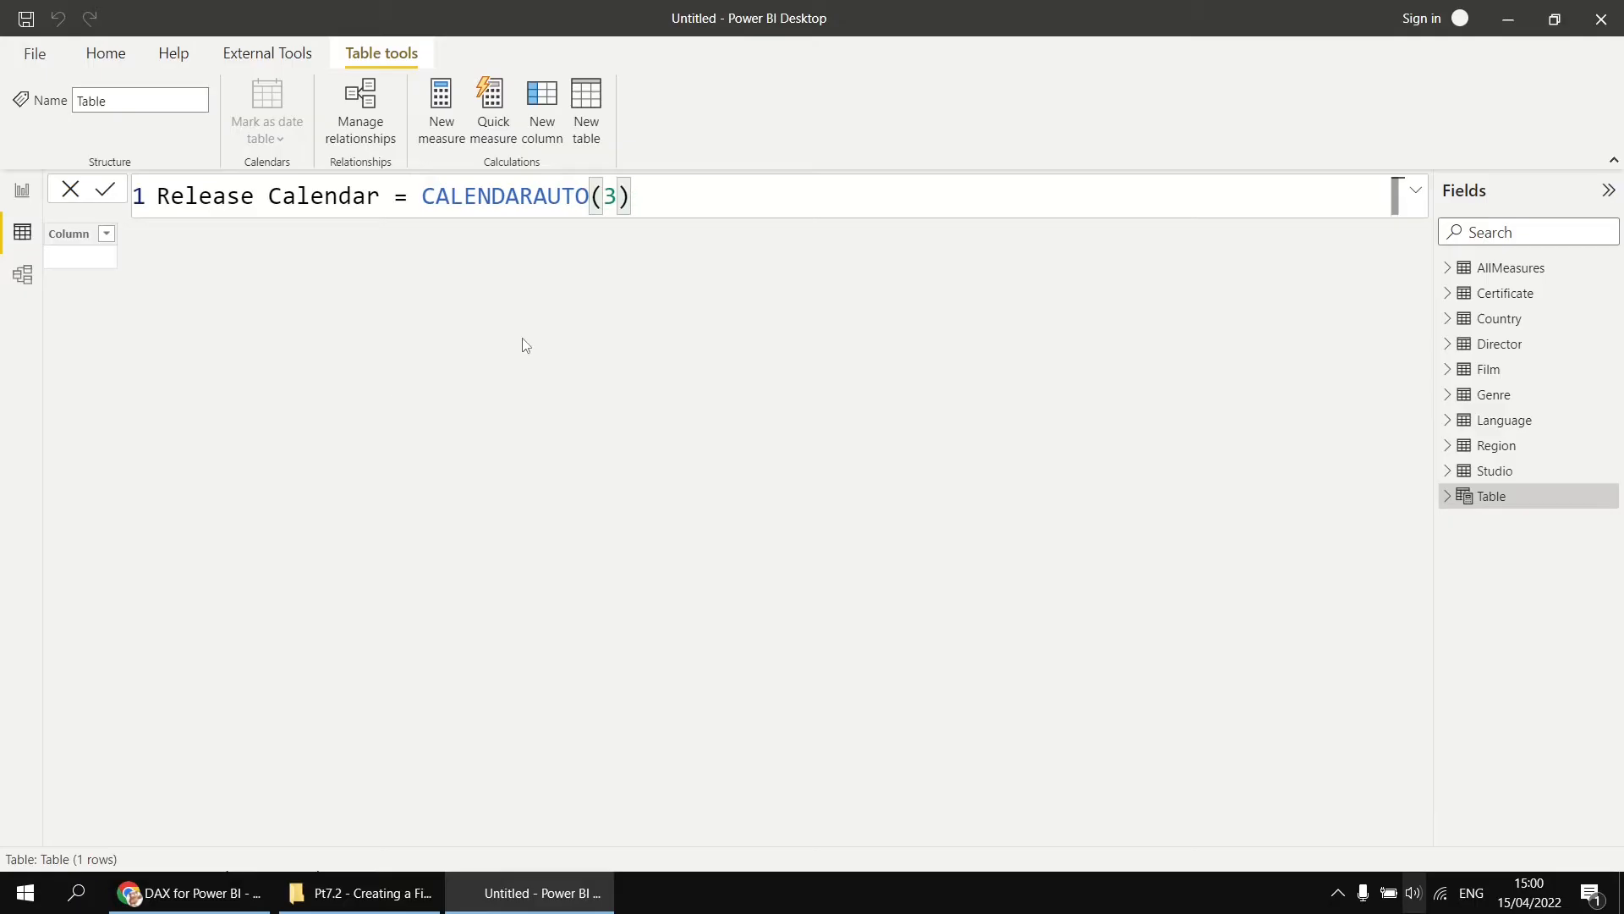
key(Return)
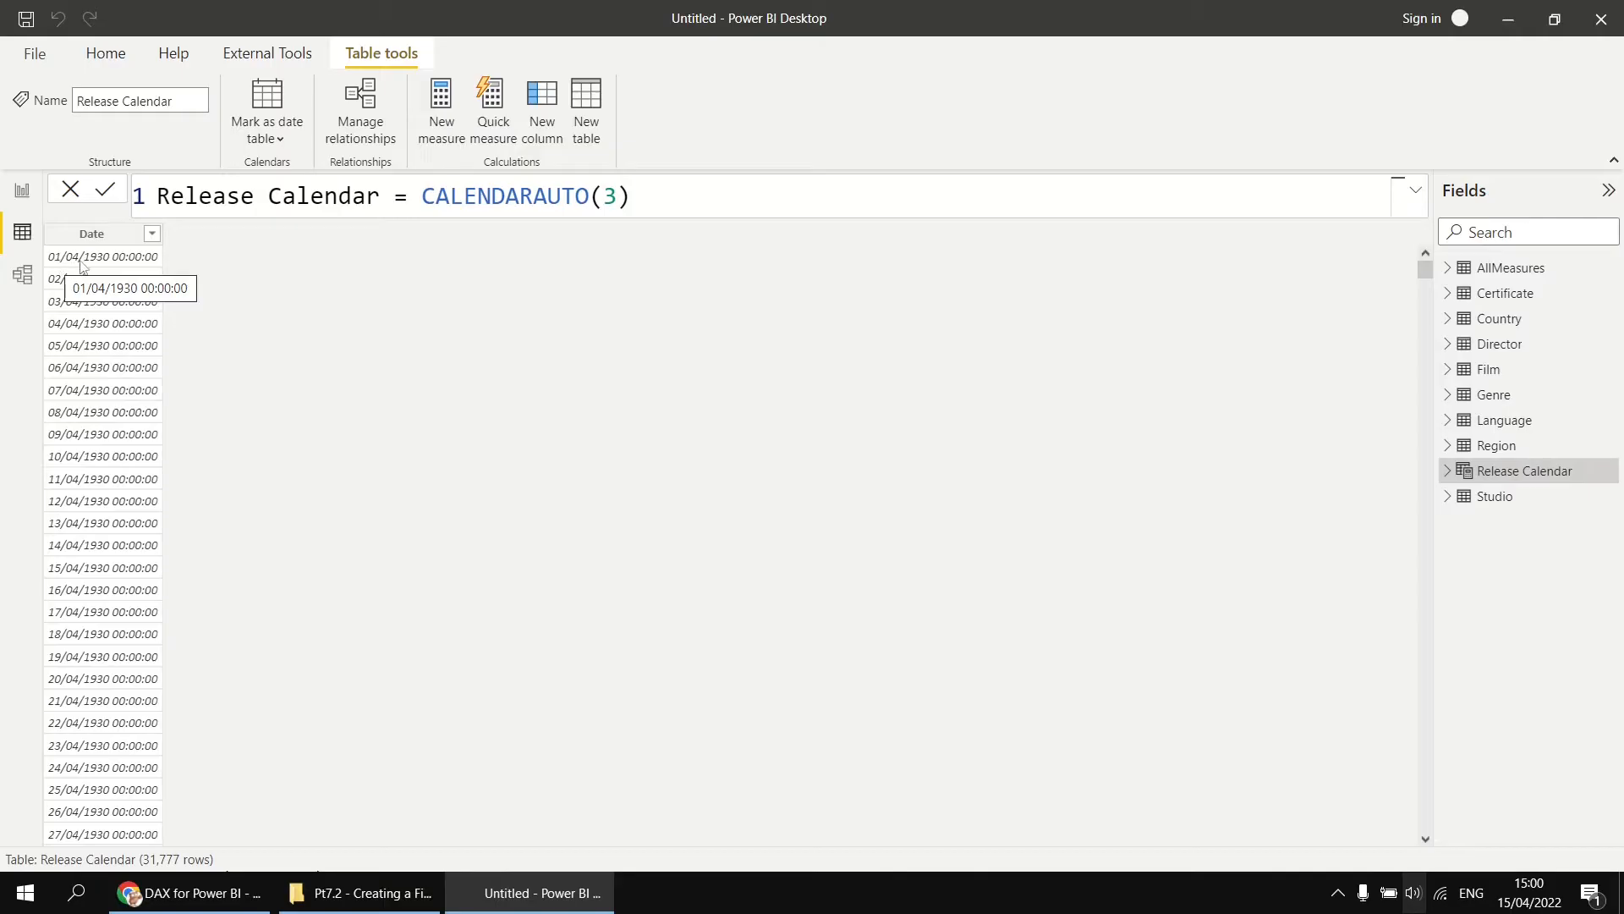
Examine the first and last dates in the Release Calendar table.
drag(1427, 271, 1424, 823)
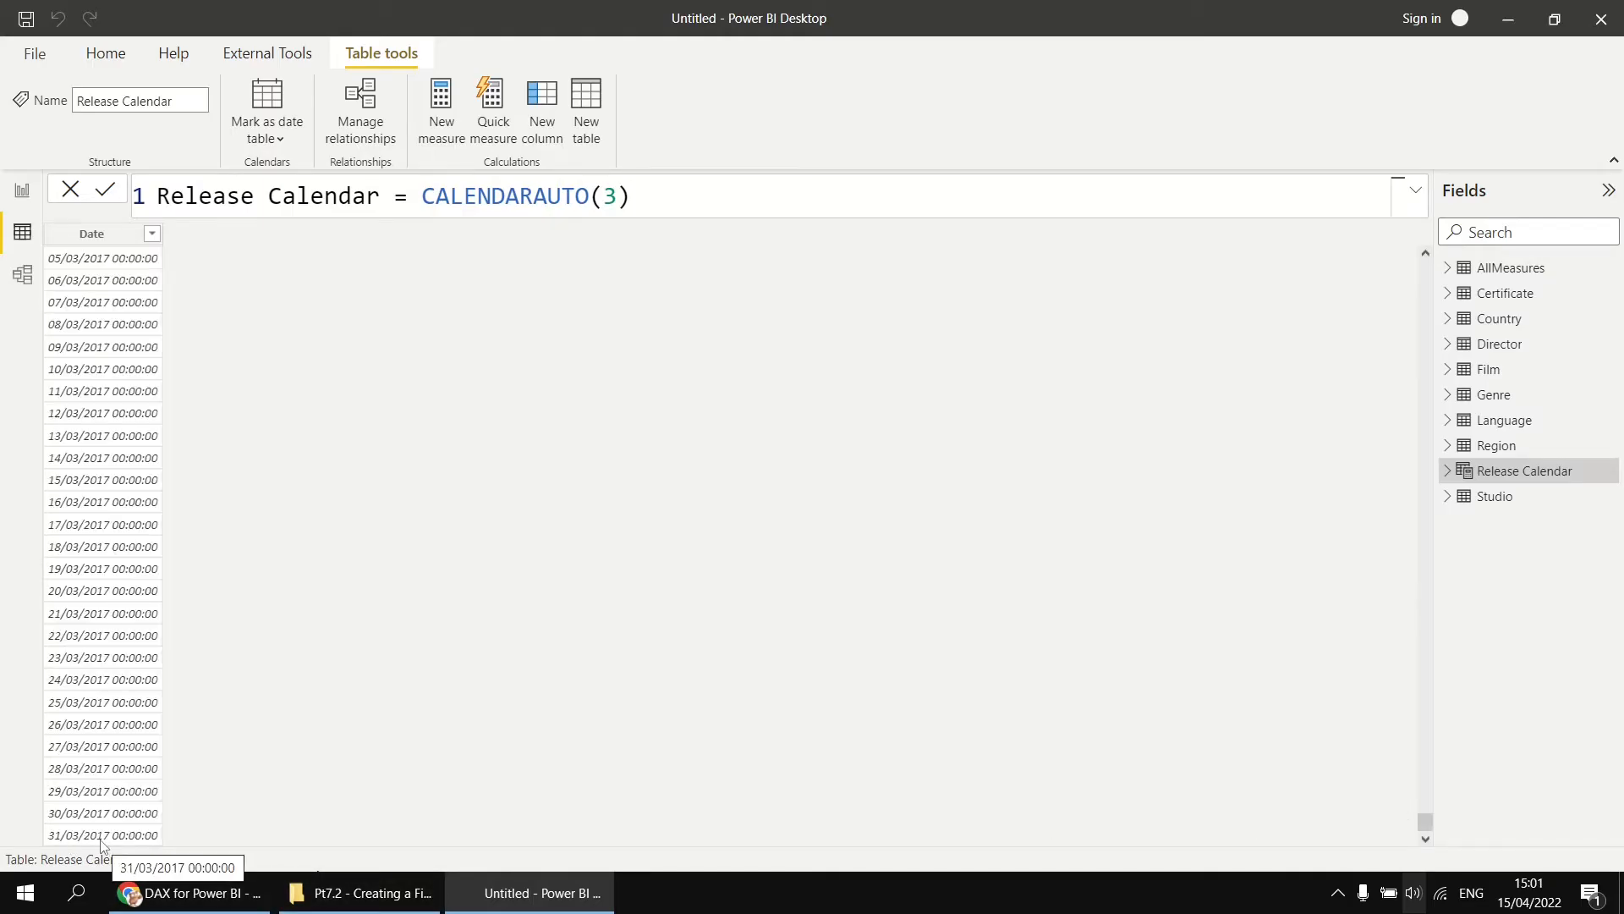
click(176, 902)
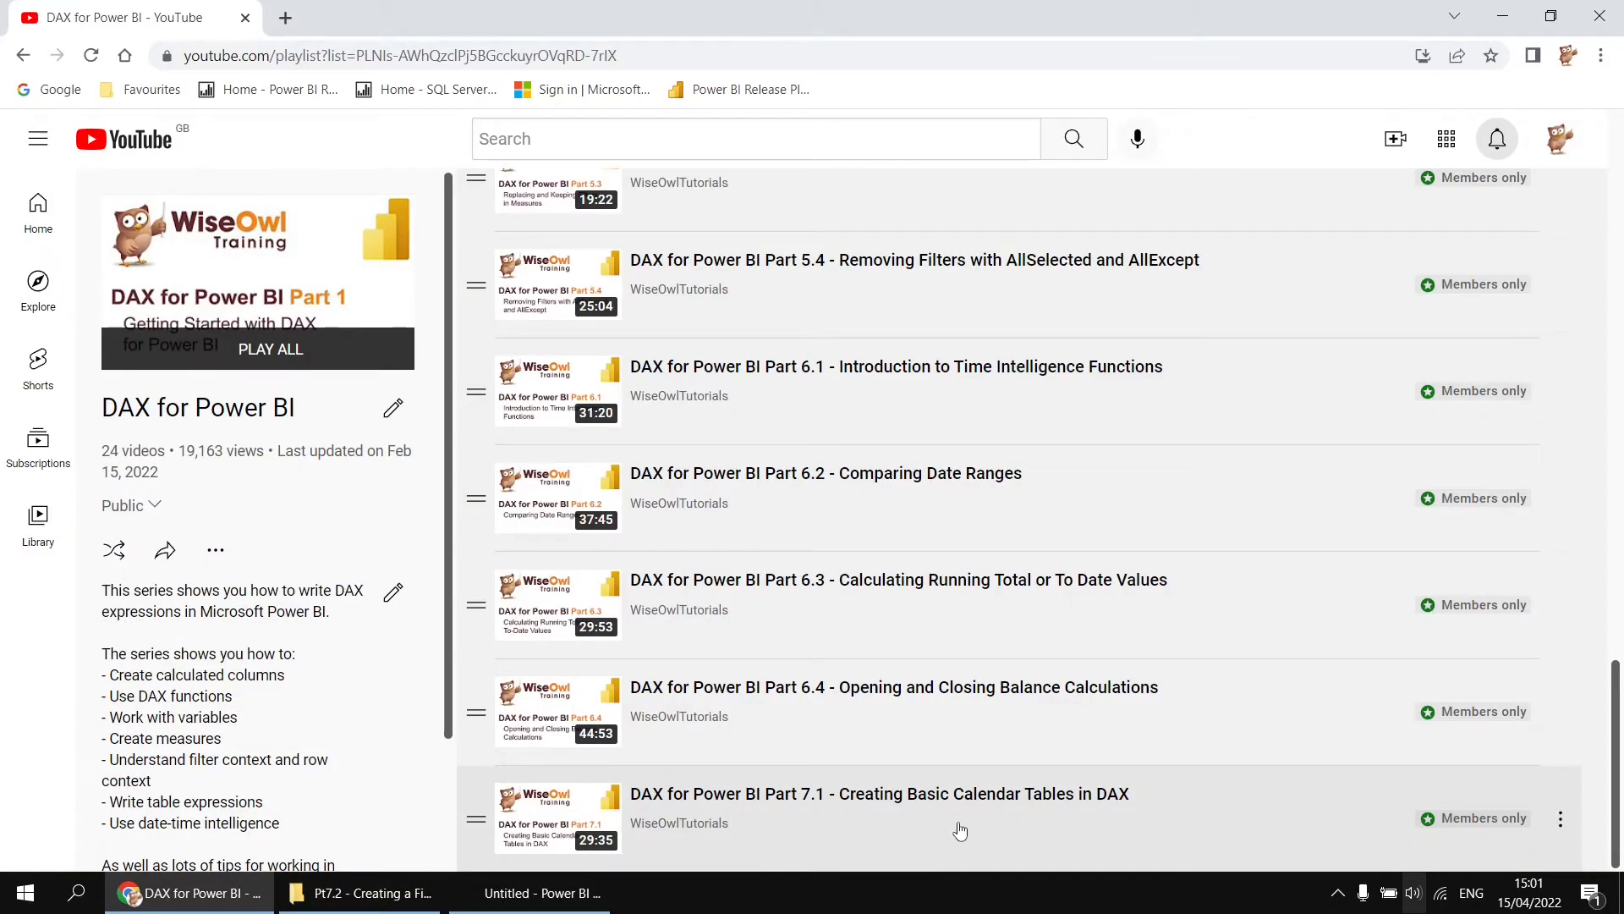
click(554, 888)
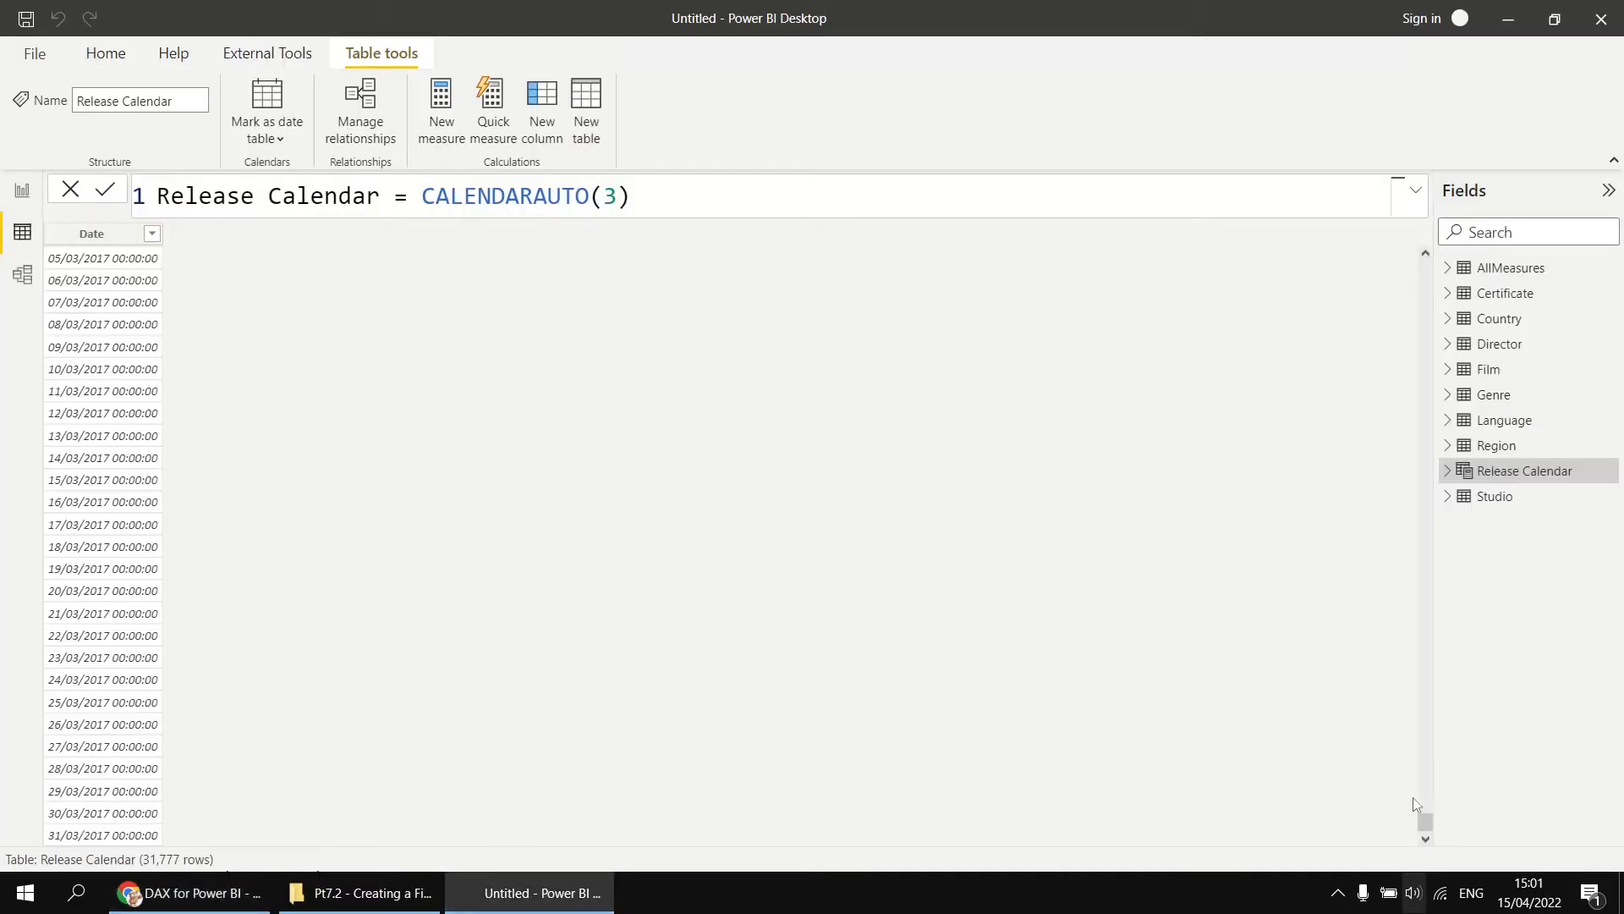
drag(1427, 828, 1378, 260)
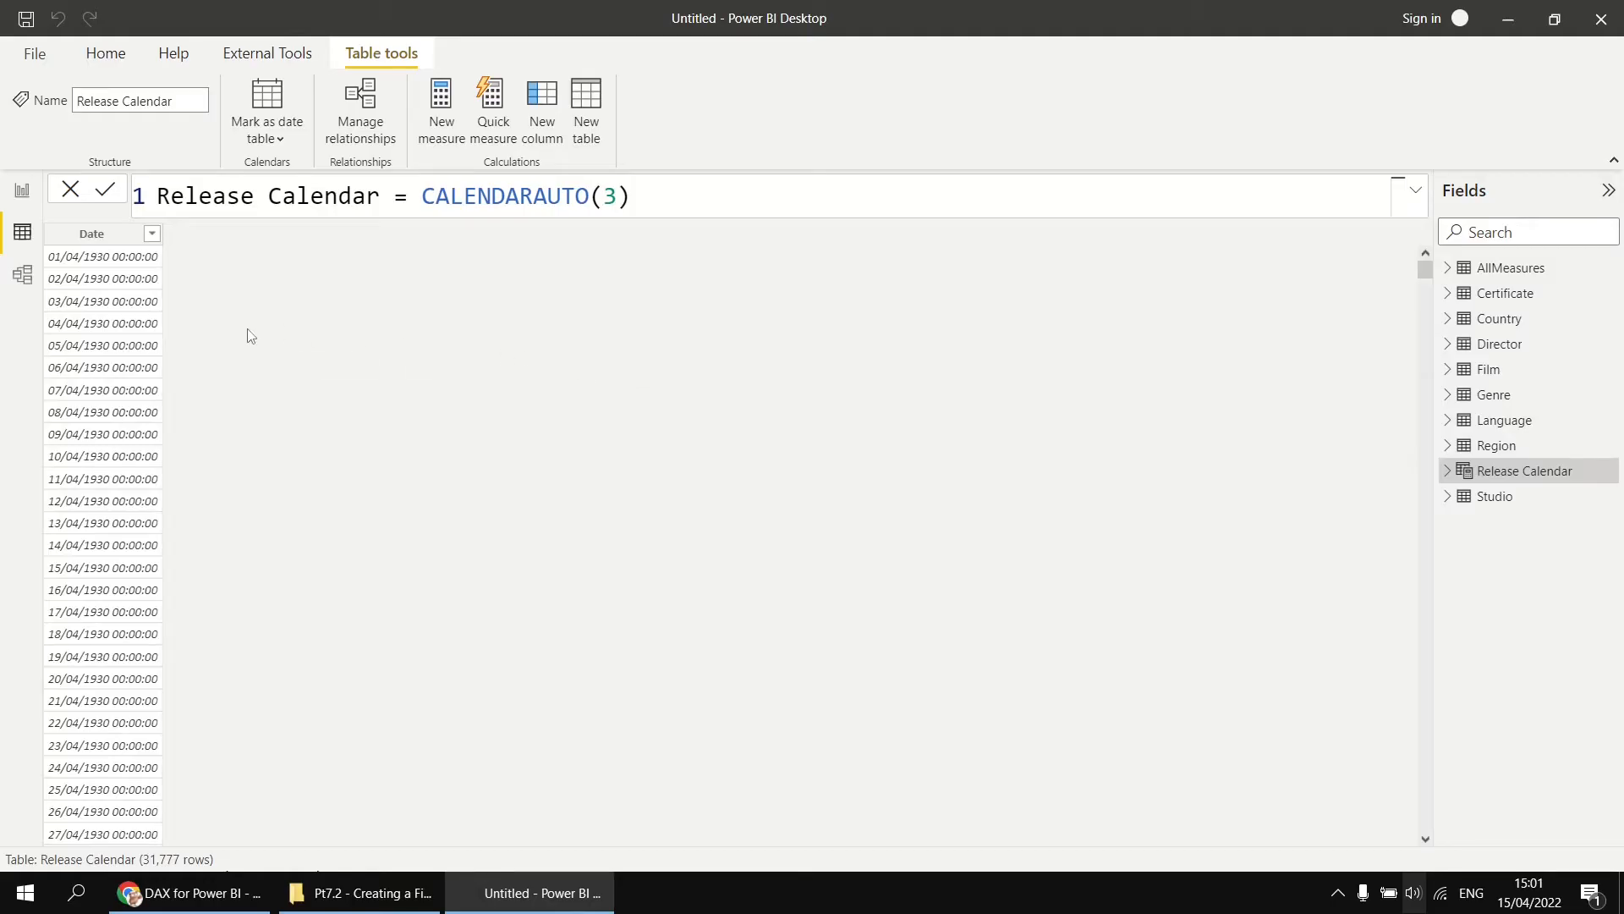
Sort the Film table by ReleaseDate in ascending order and check its earliest and latest release dates.
click(367, 902)
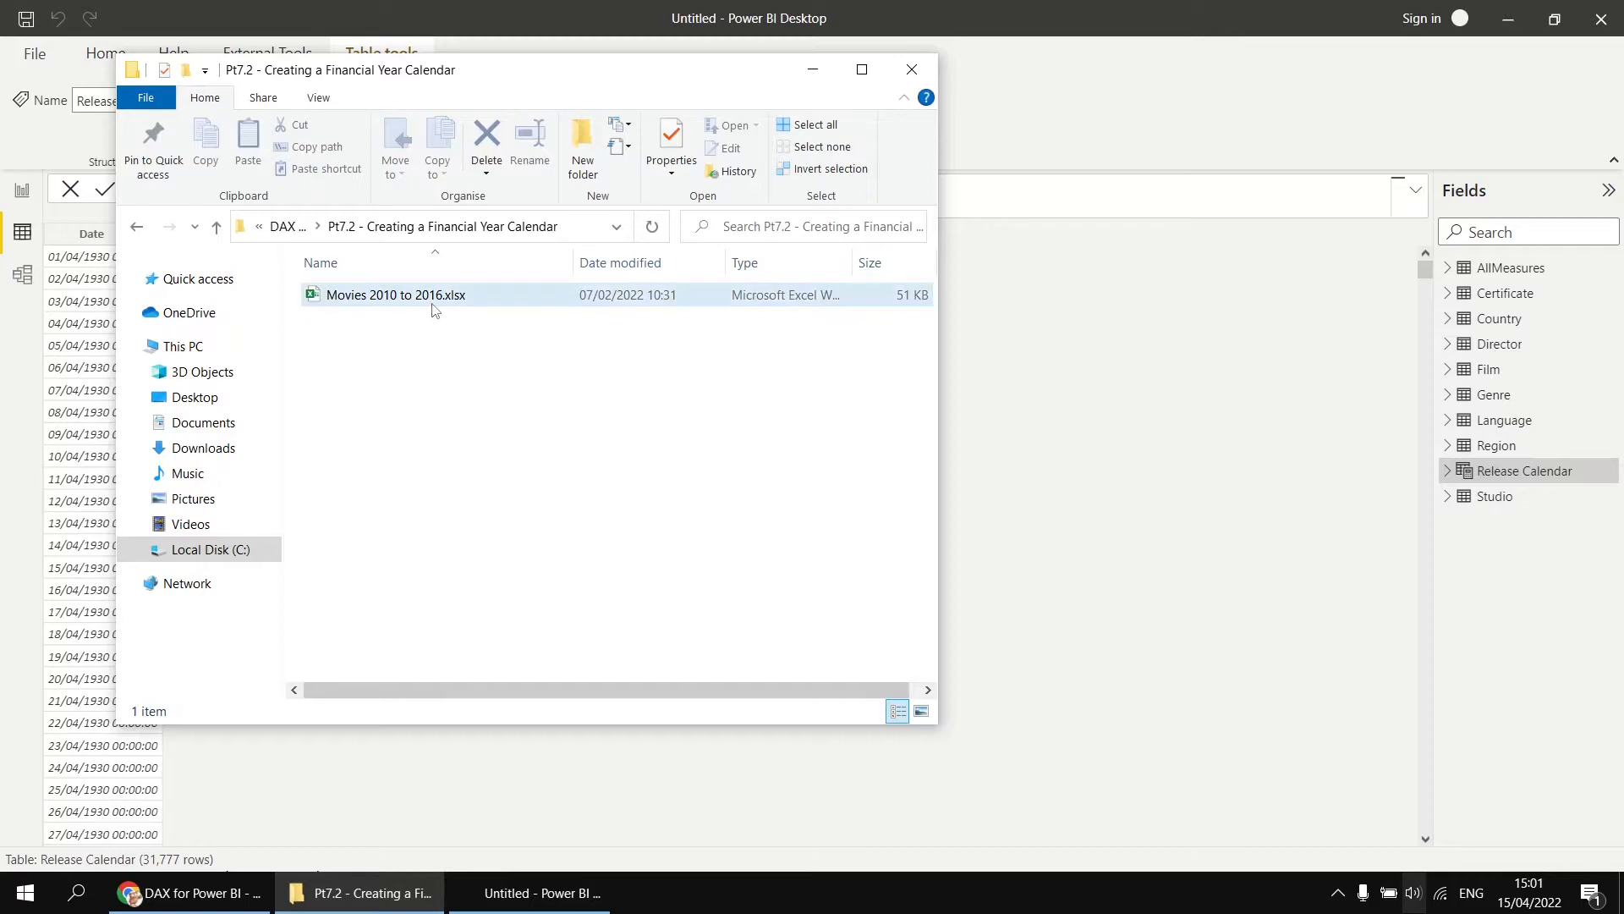
click(1488, 369)
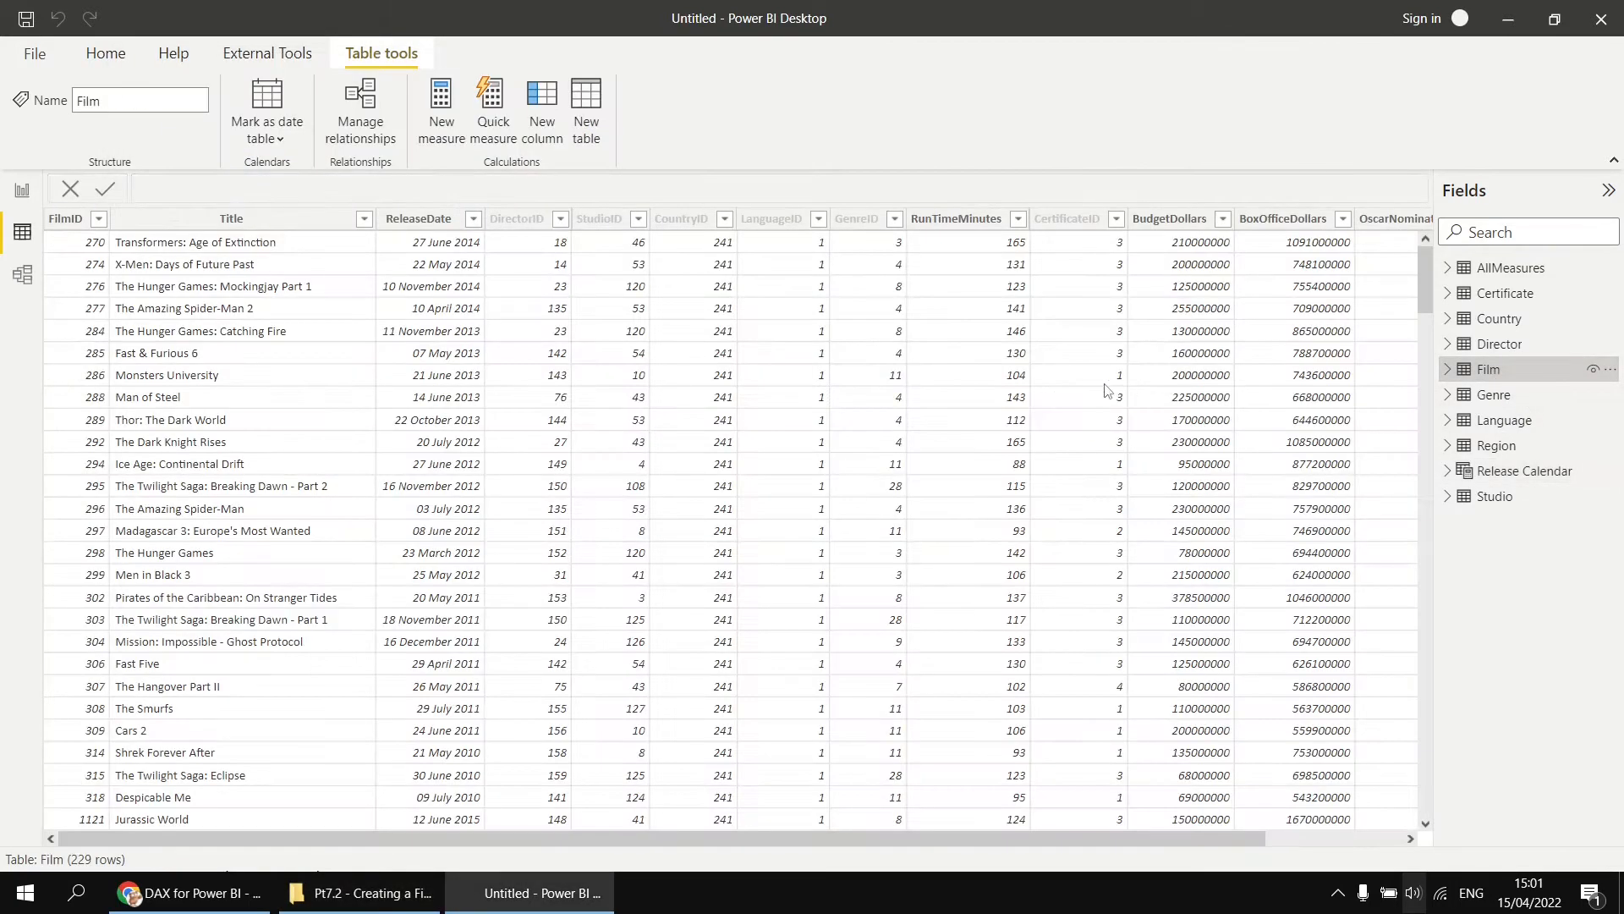
click(475, 226)
click(475, 221)
click(508, 241)
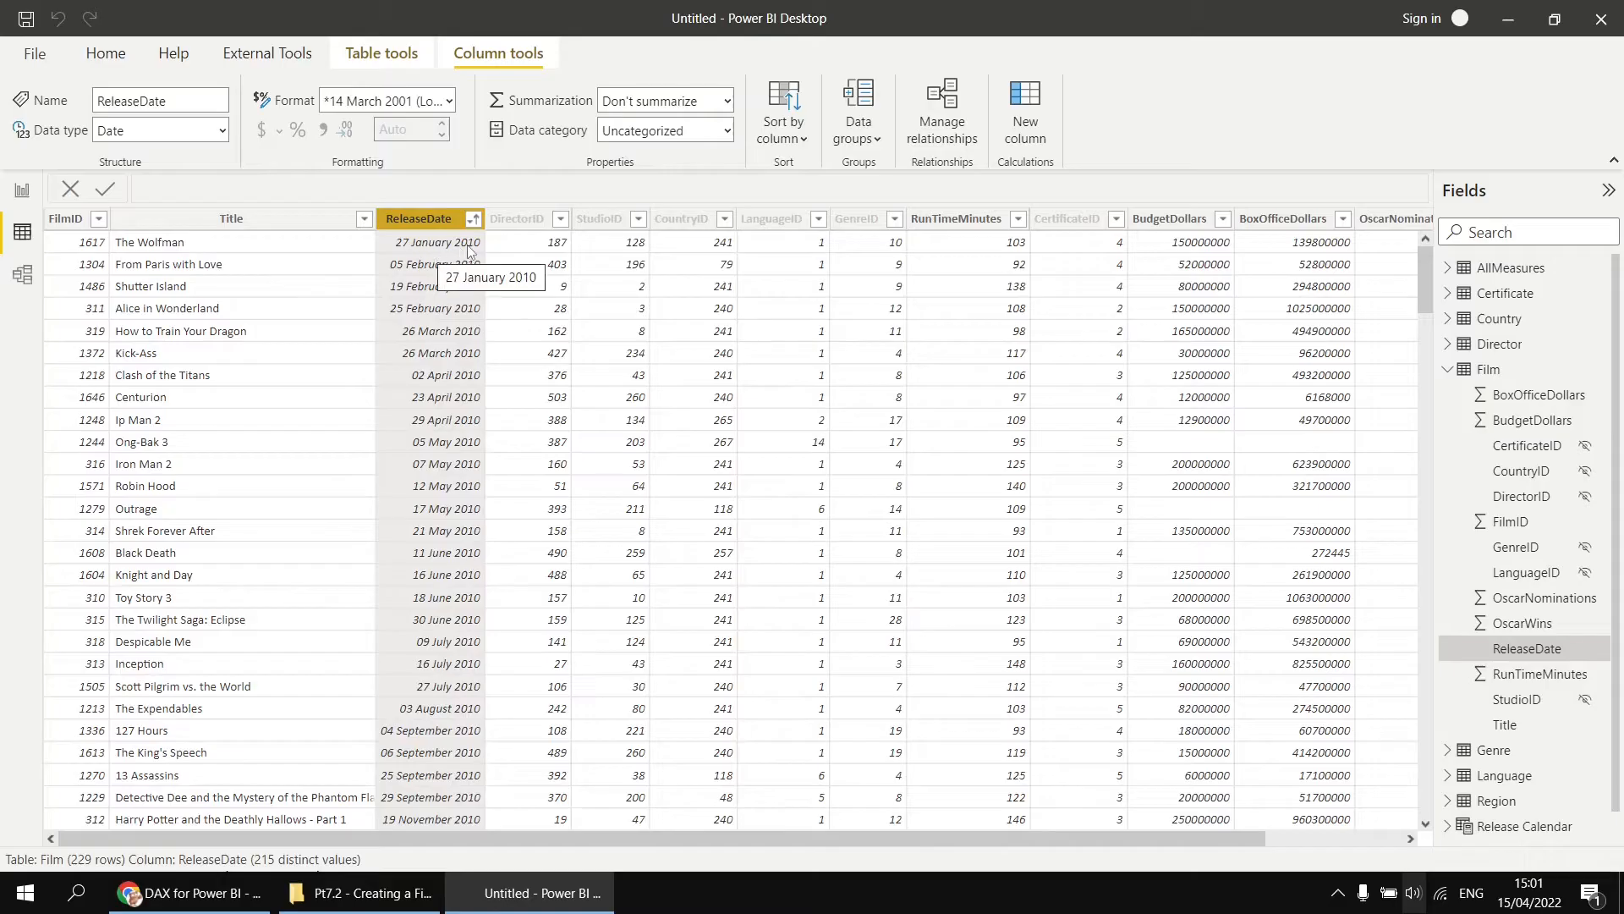
drag(1424, 268, 1430, 849)
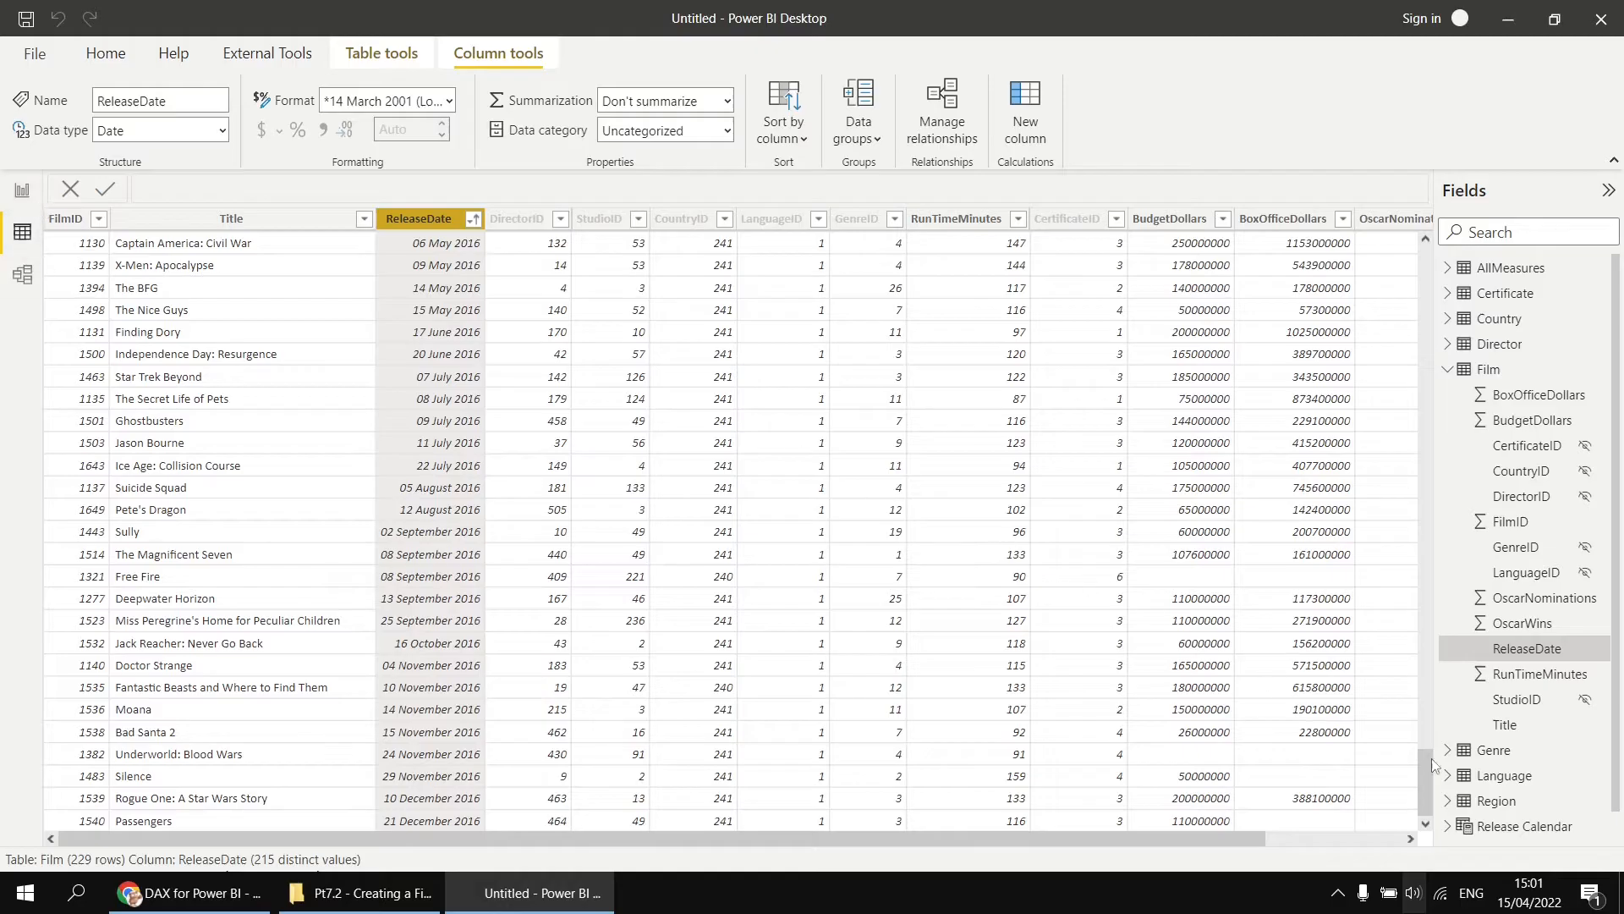
Compare the Release Calendar dates with the DoB column of the Director table, and return to the Release Calendar table.
click(1504, 832)
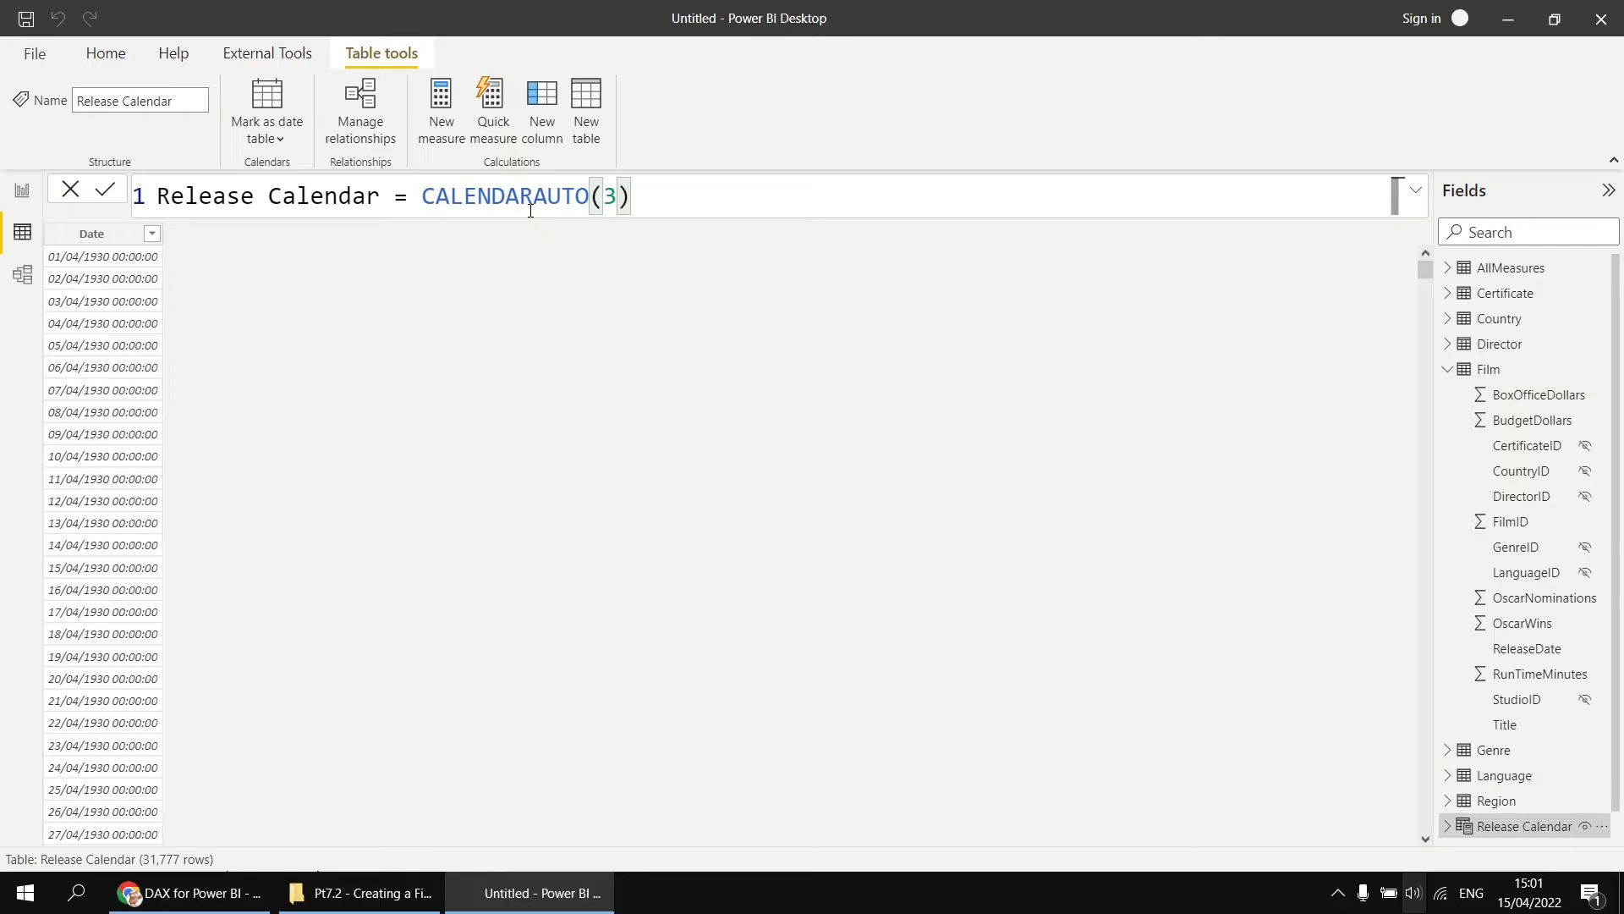
click(1497, 346)
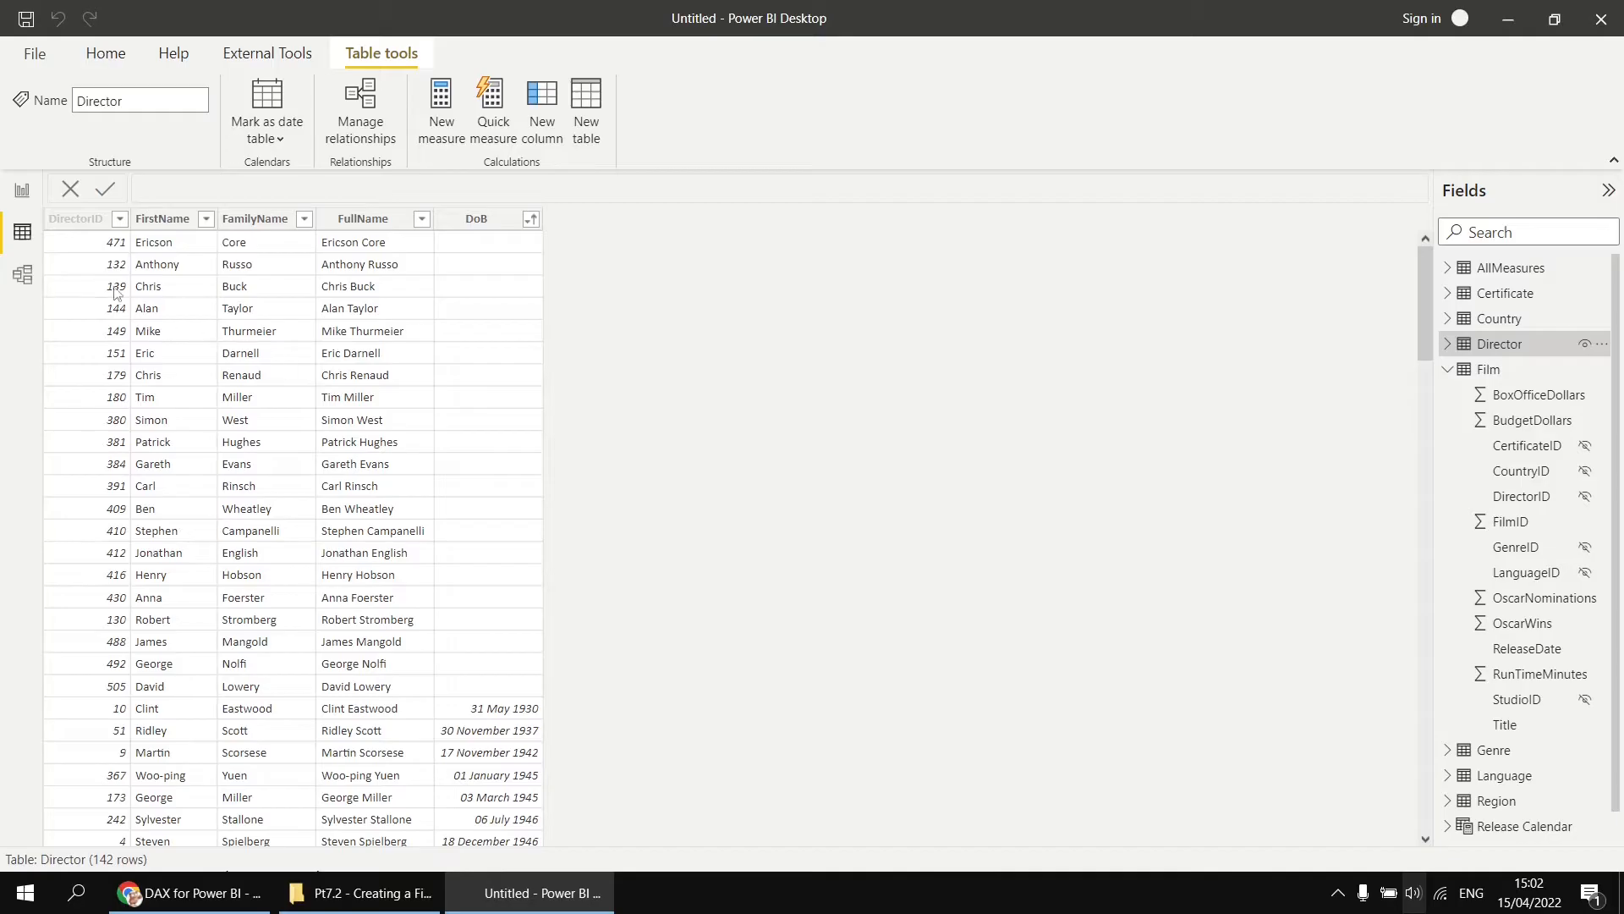
click(1448, 370)
click(1513, 470)
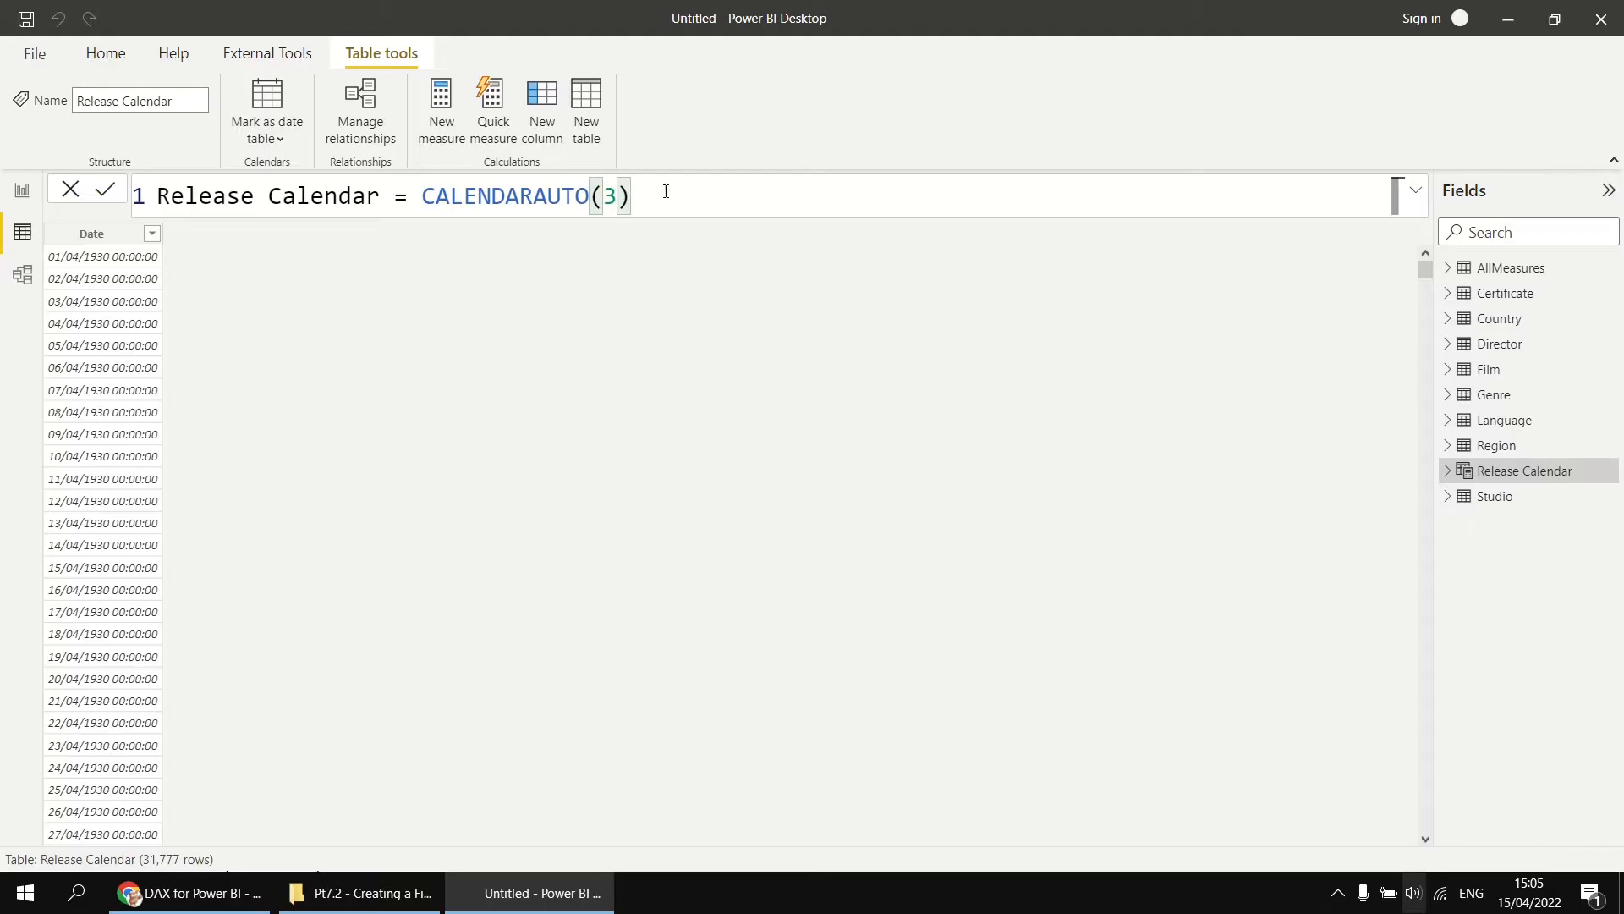
Remove the CALENDARAUTO(3) expression from the Release Calendar formula, keeping the table name and equals sign.
drag(665, 195, 534, 195)
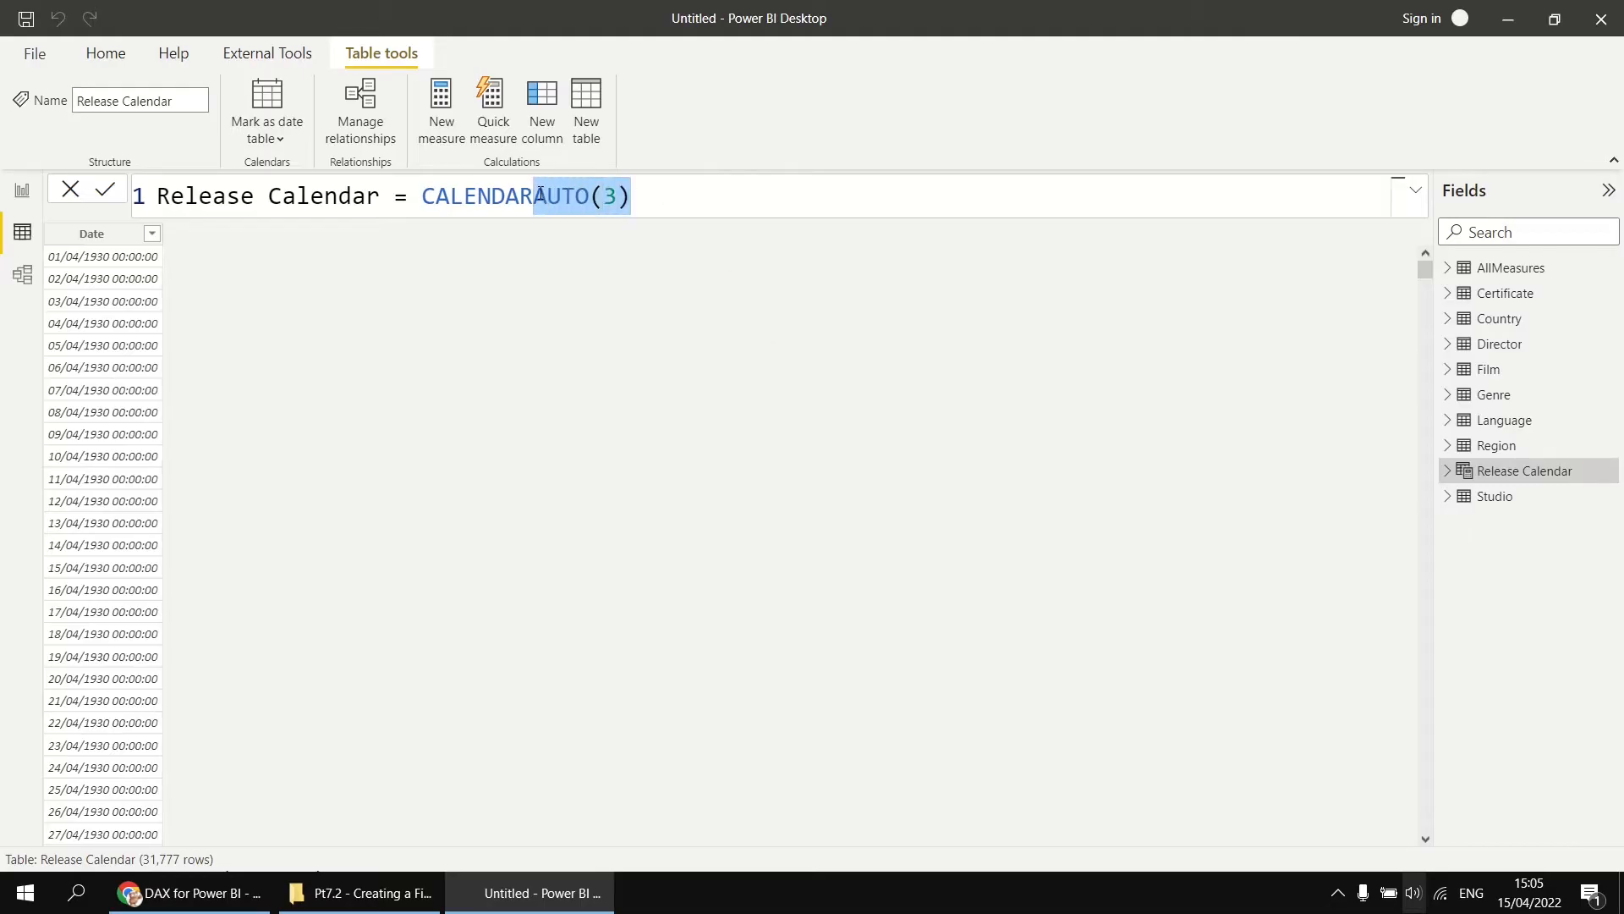
key(BackSpace)
text(()
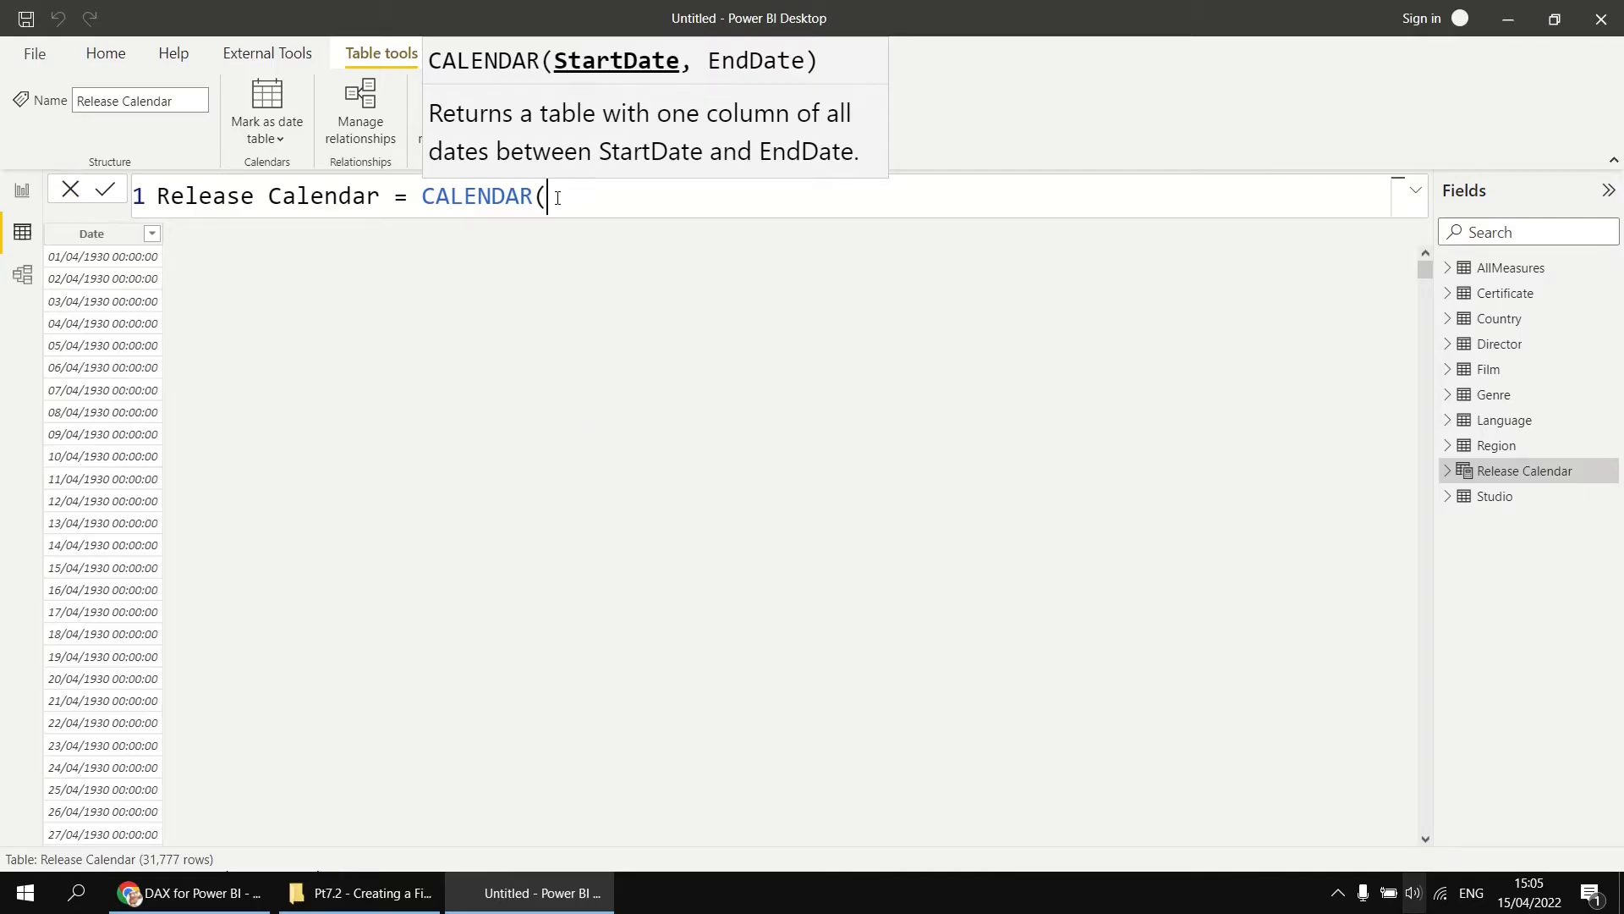
drag(547, 197, 421, 197)
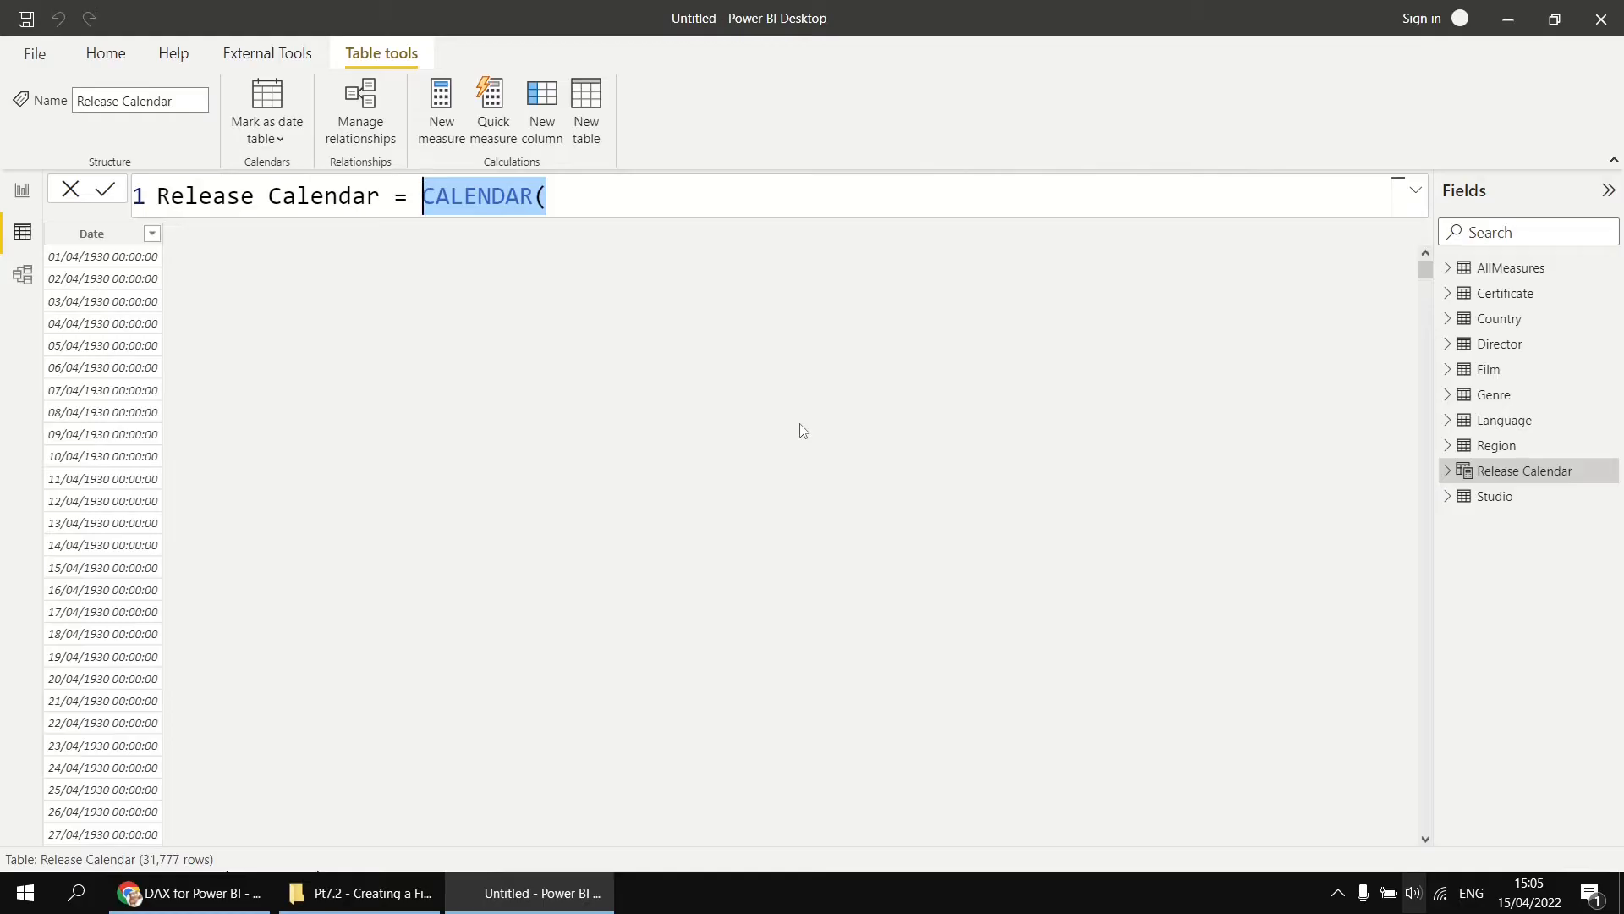
key(BackSpace)
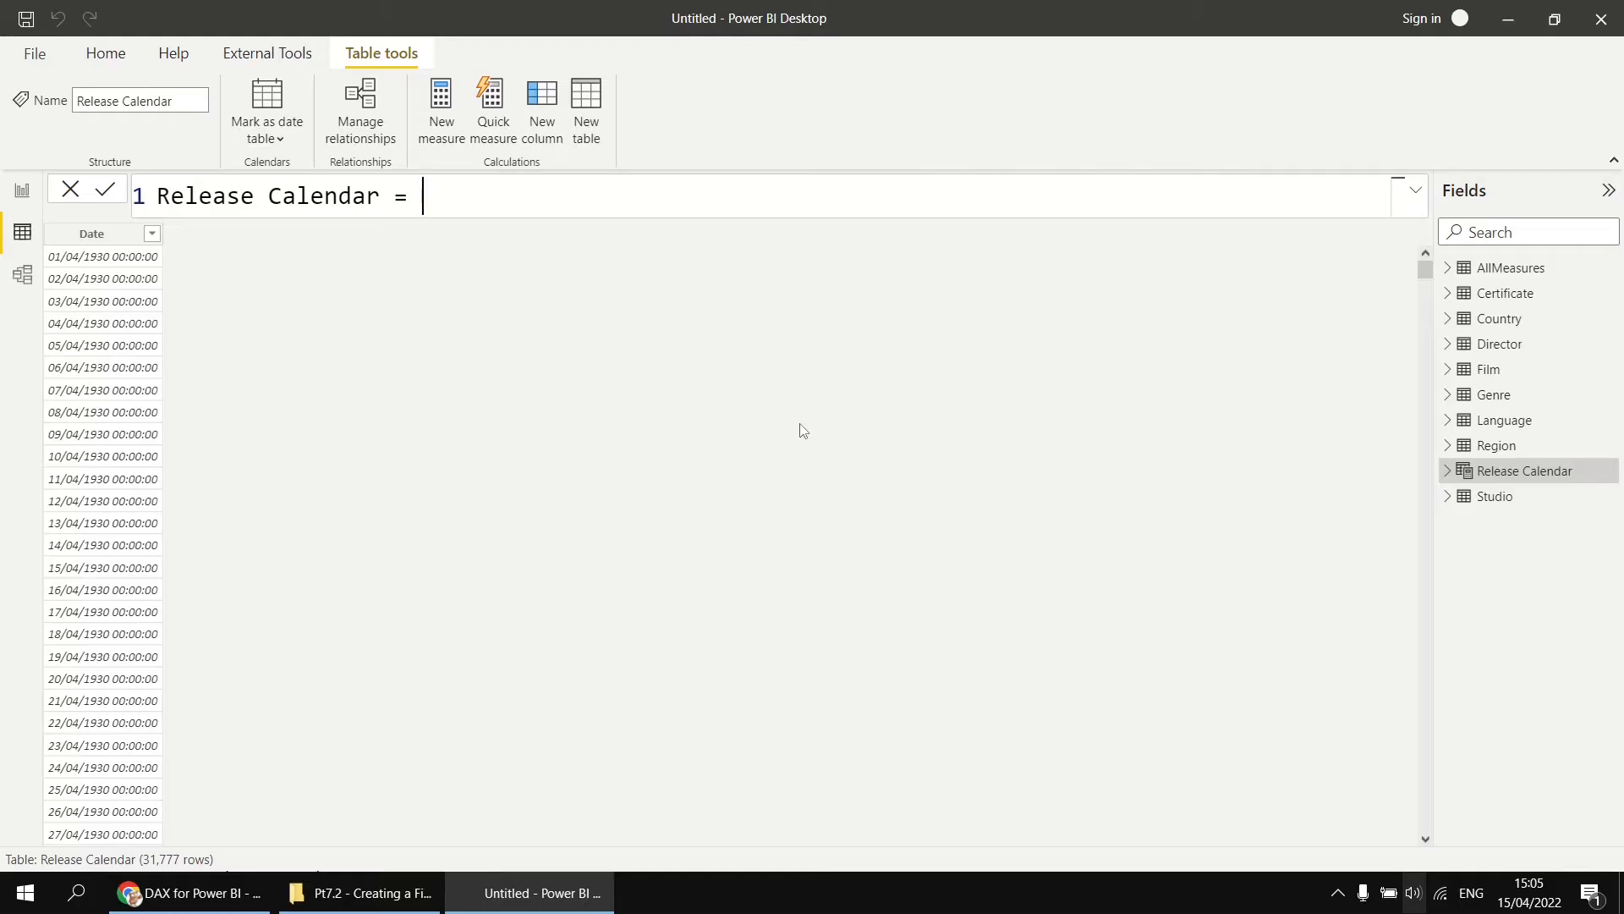
Declare a CalStart variable as DATE(2009, 4, 1) in the Release Calendar formula, below a blank line after the table name.
key(shift+Return)
key(shift+Return)
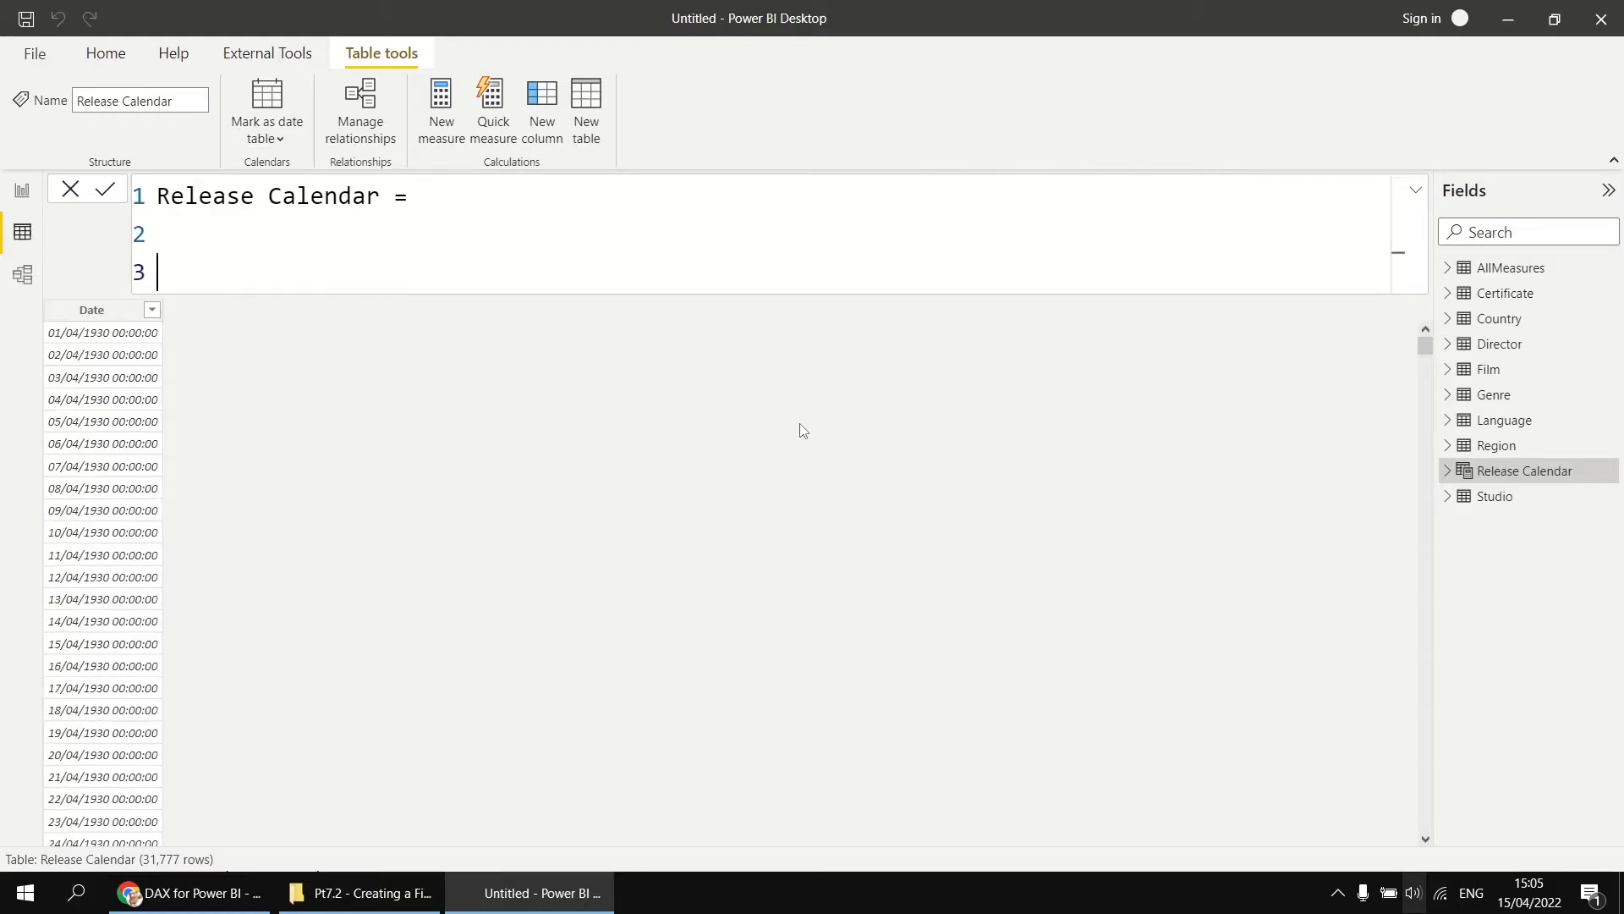
text(VAR CalStart)
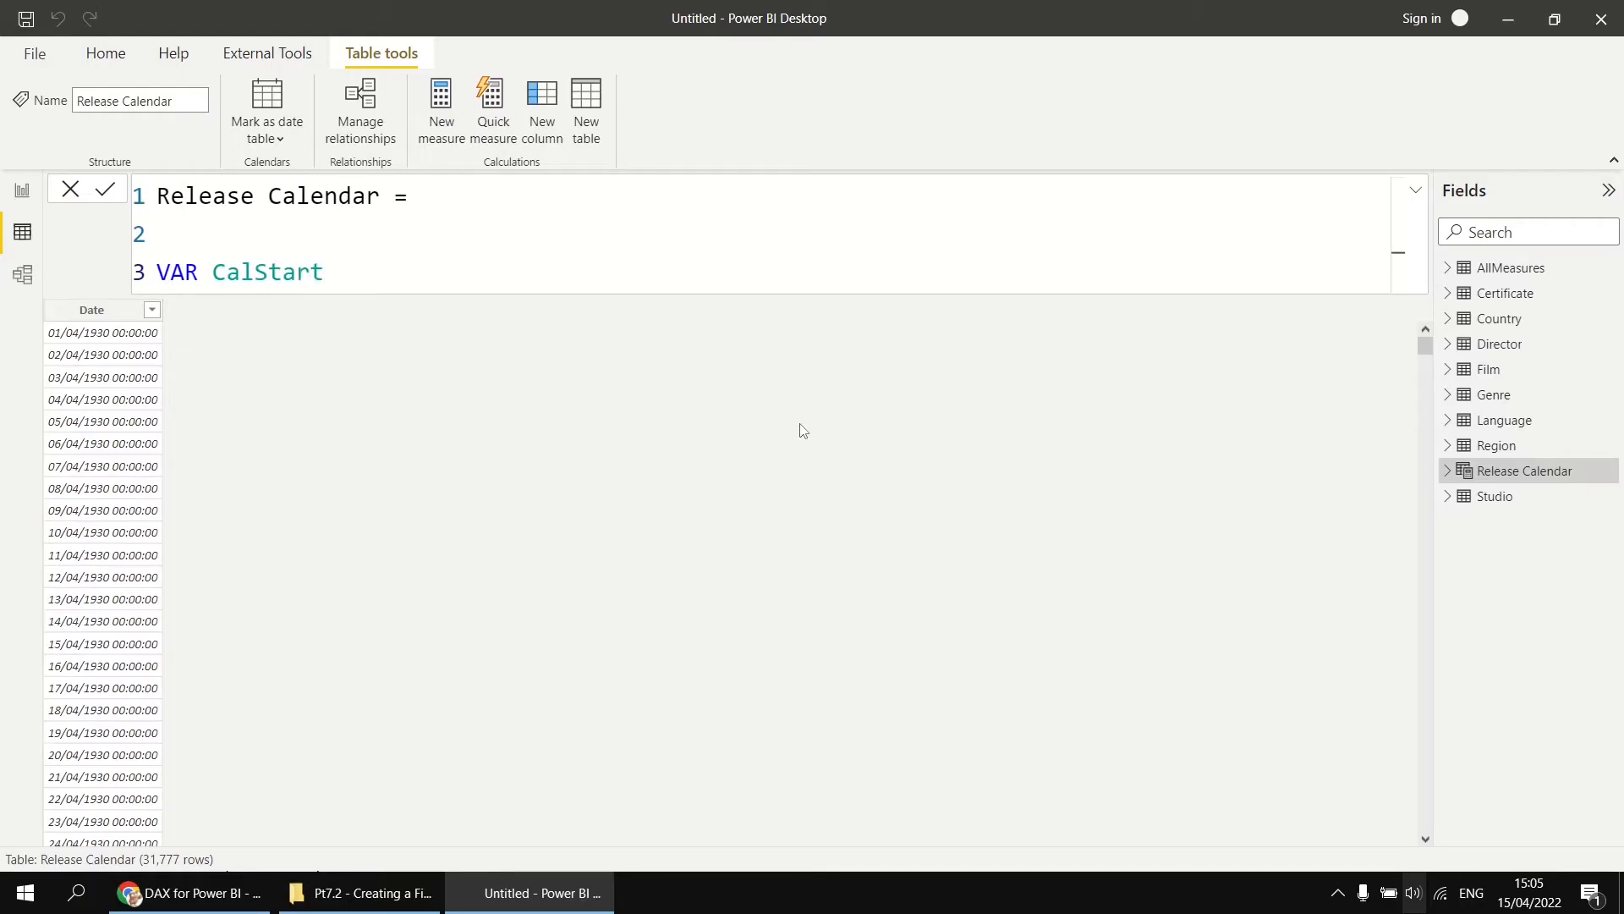
text( = DAT)
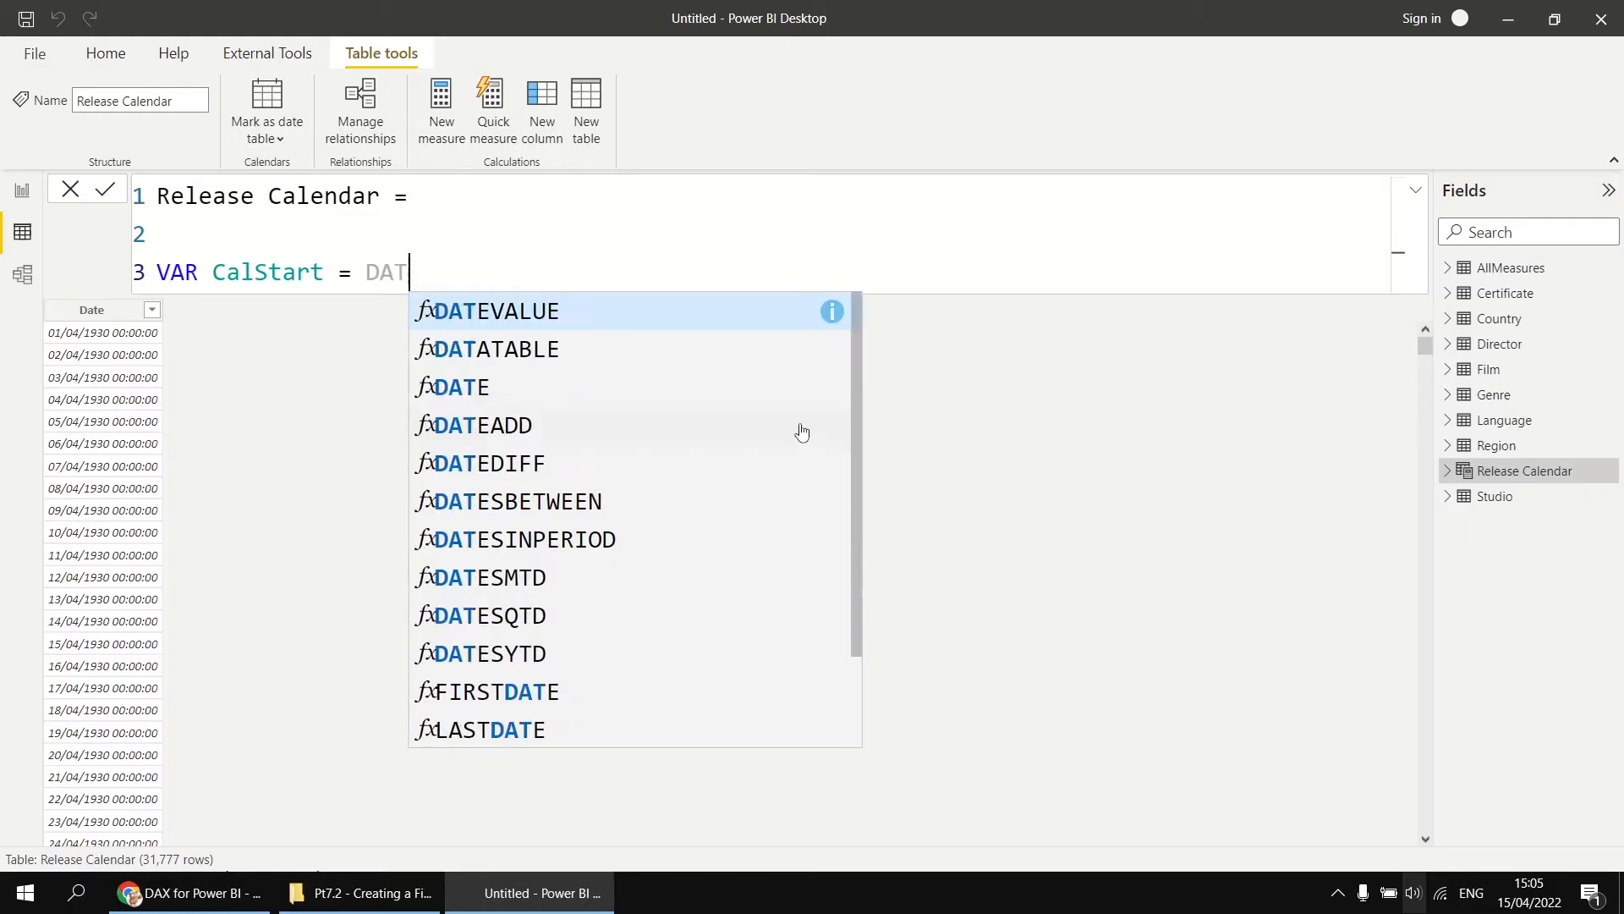
text(E()
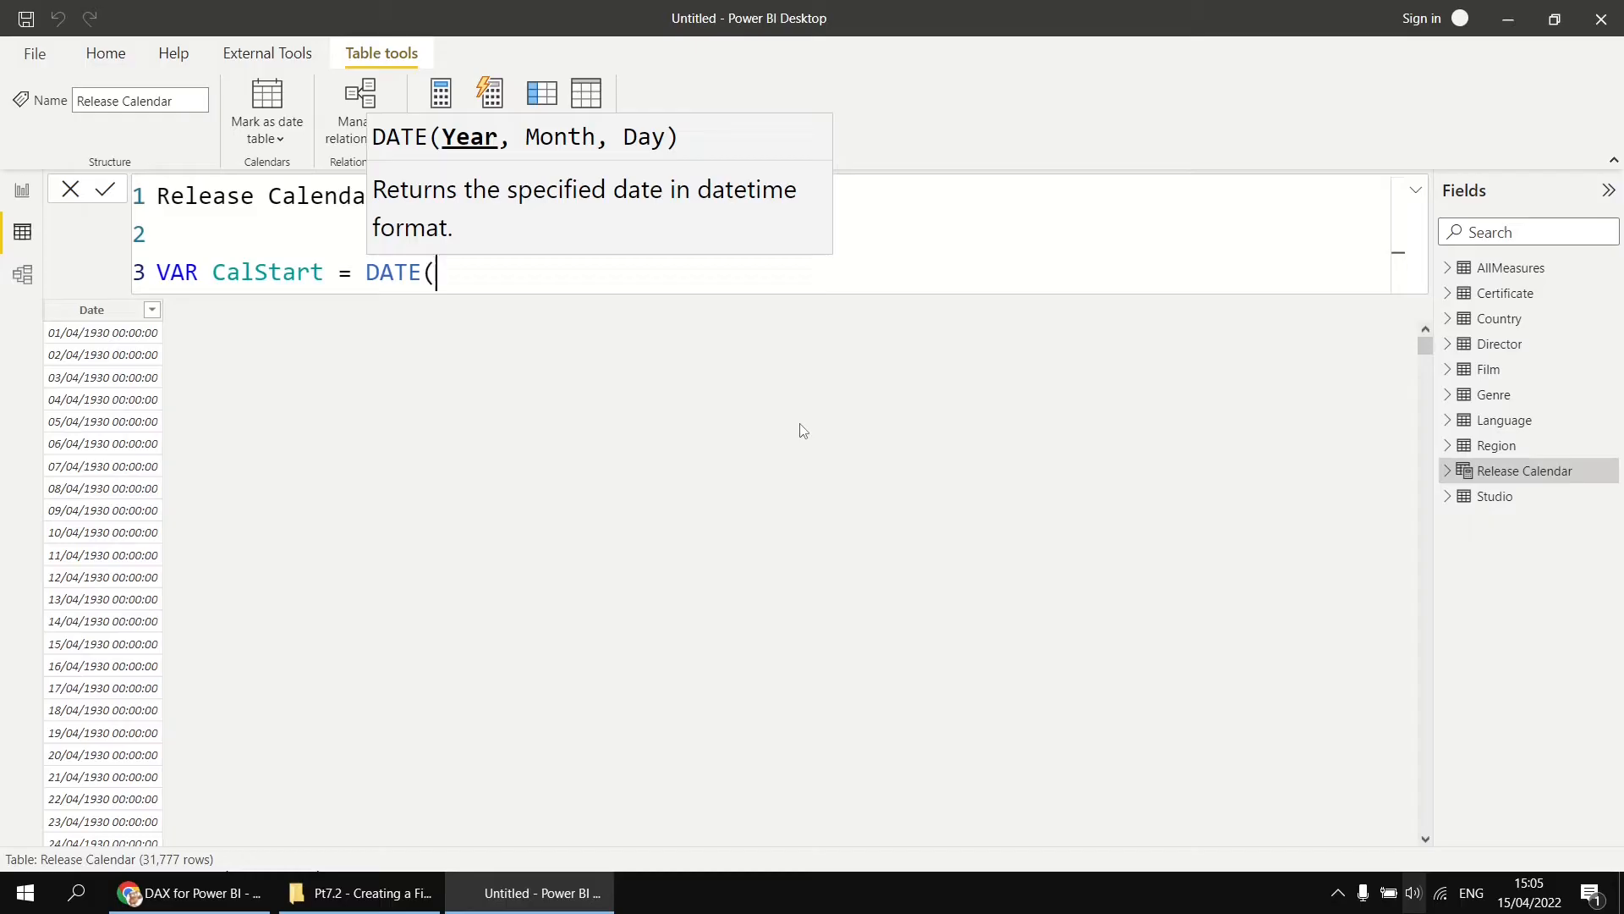
text(2009, 4, 1))
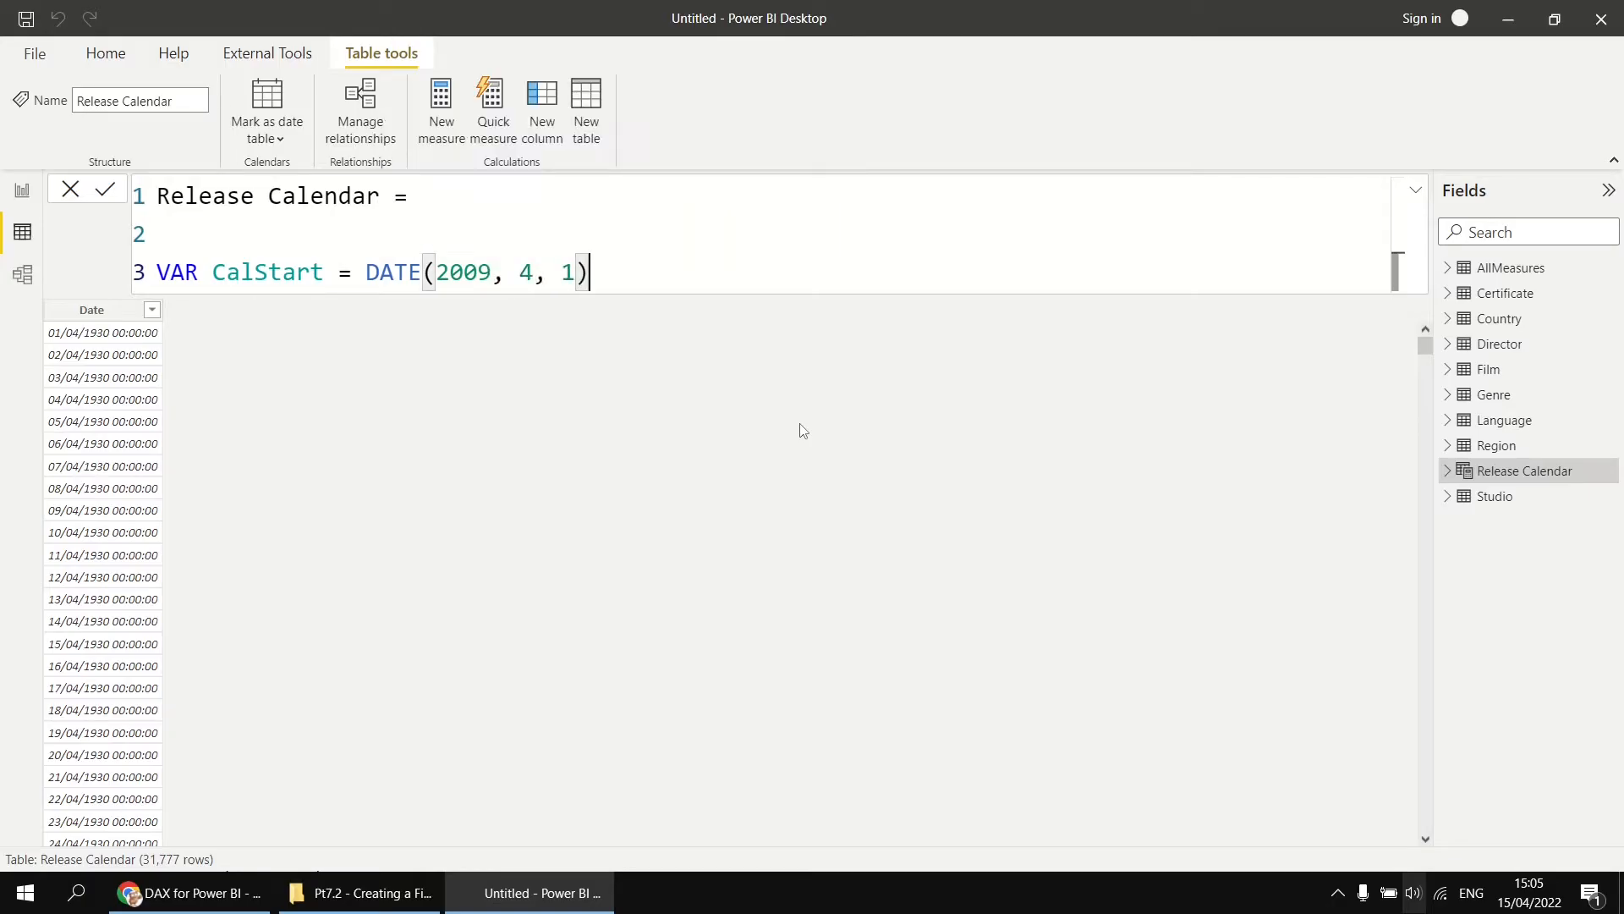
Declare a CalEnd variable as DATE(2017, 3, 31) on the line below CalStart.
key(shift+Return)
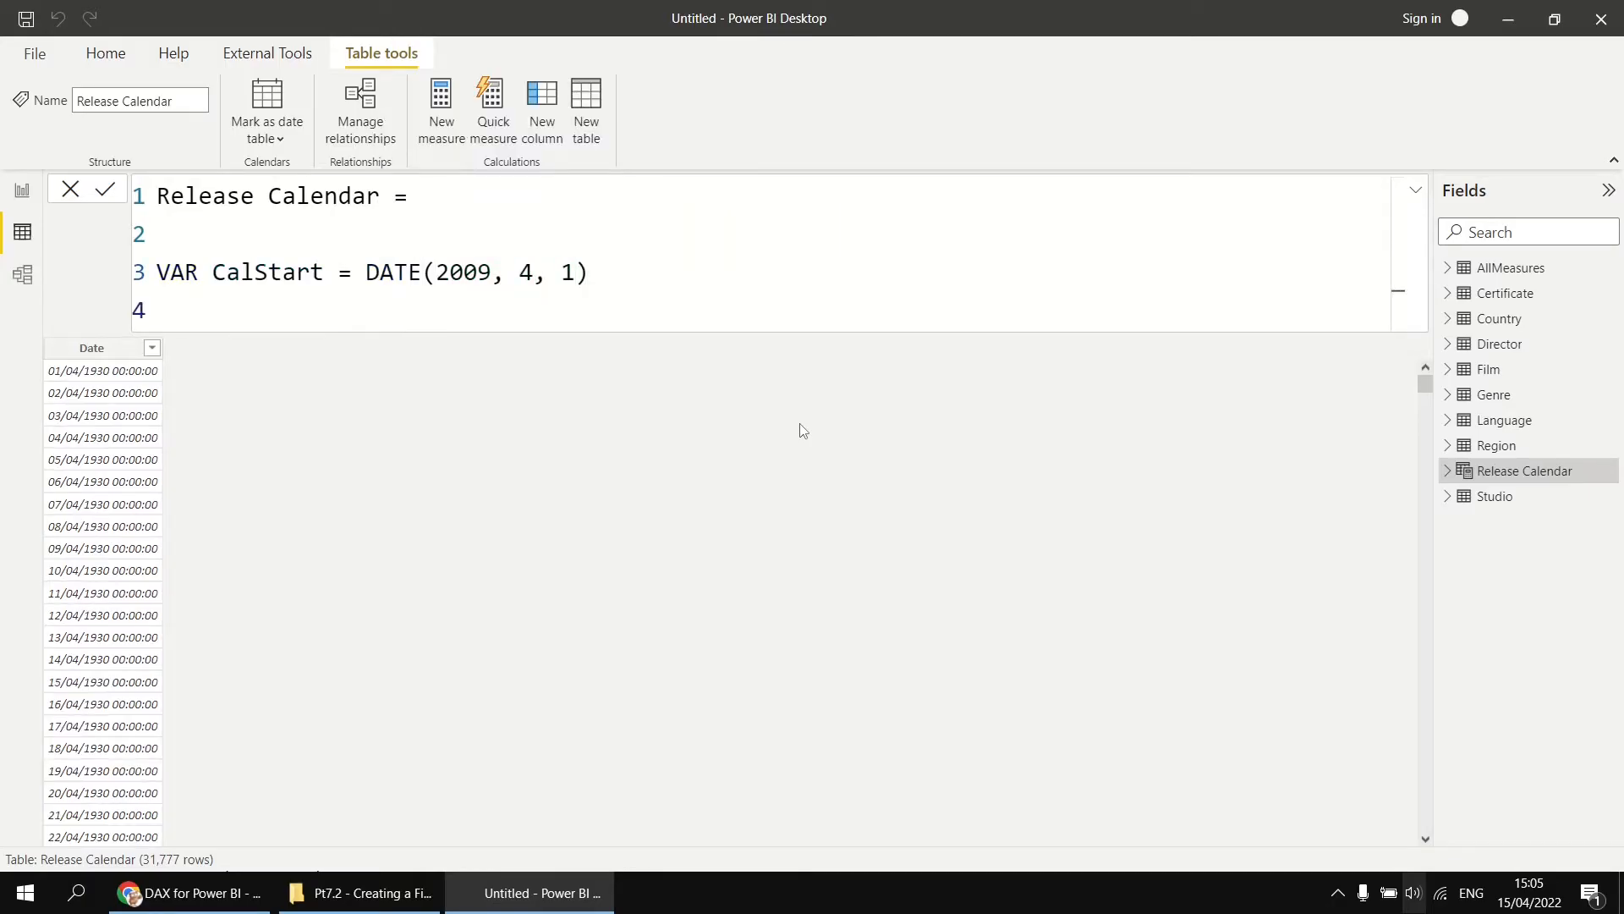
text(VAR CalEnd = )
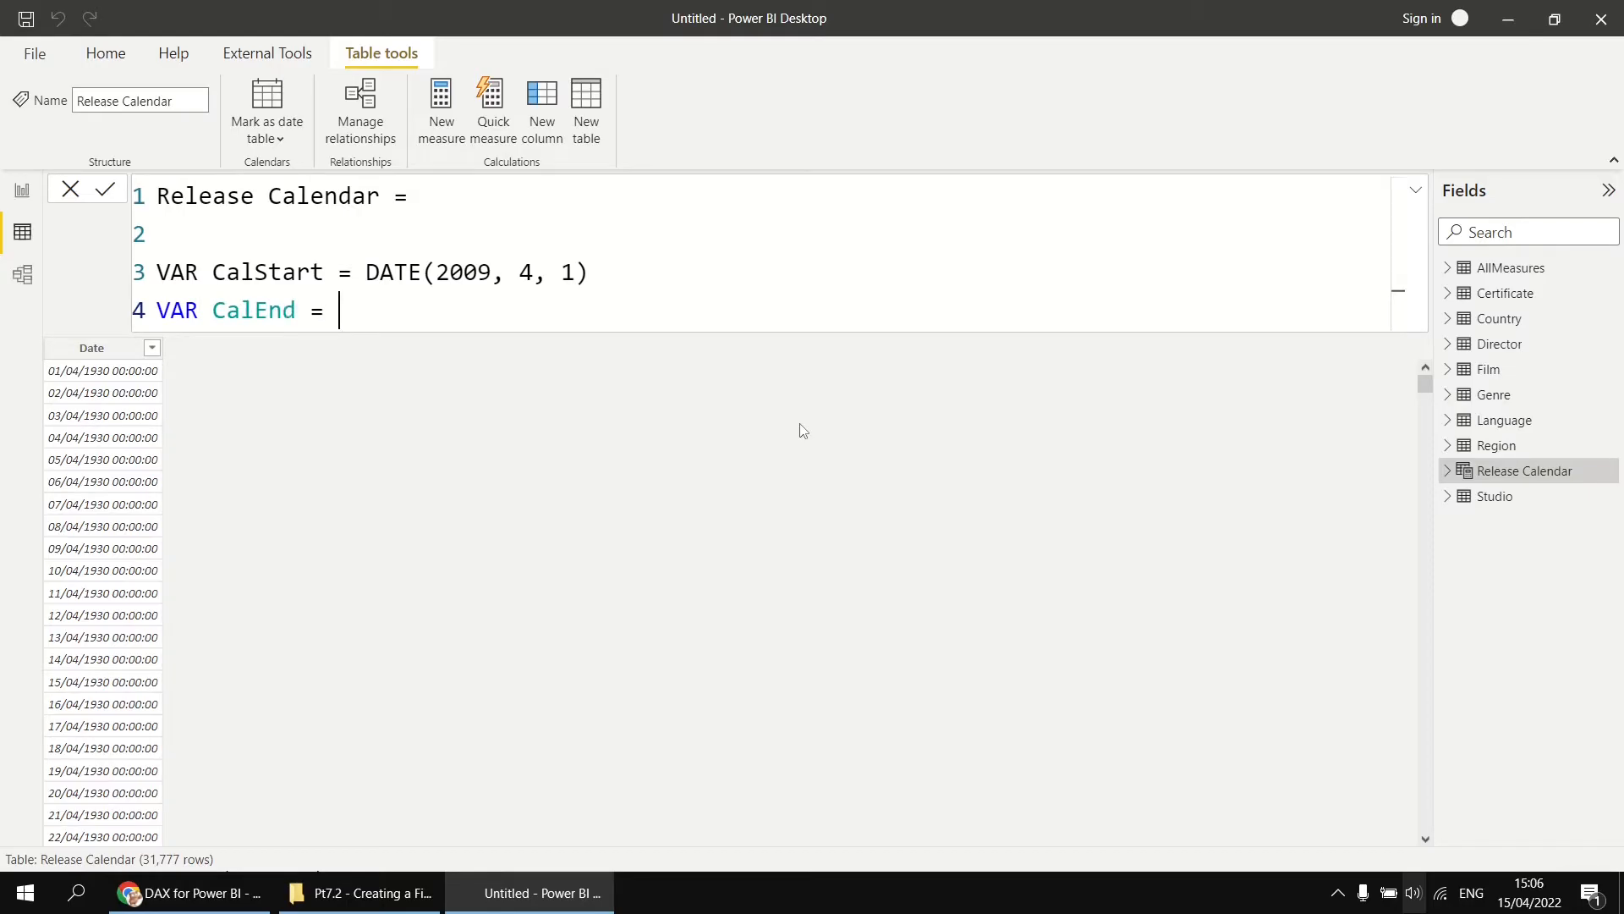
text(DATE()
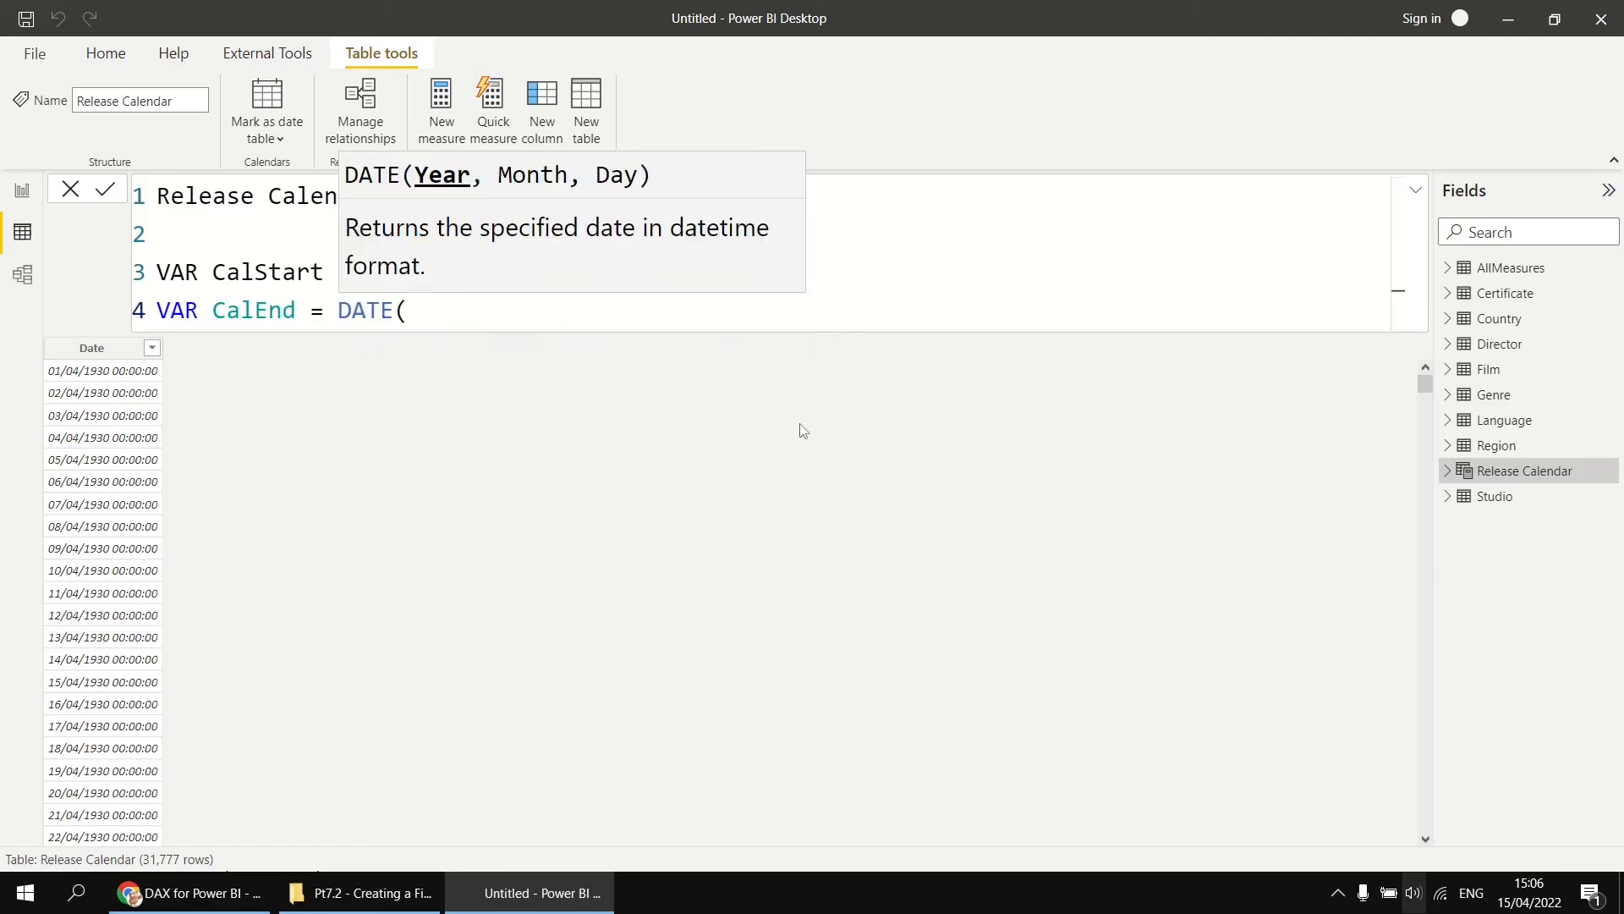
text(2017,)
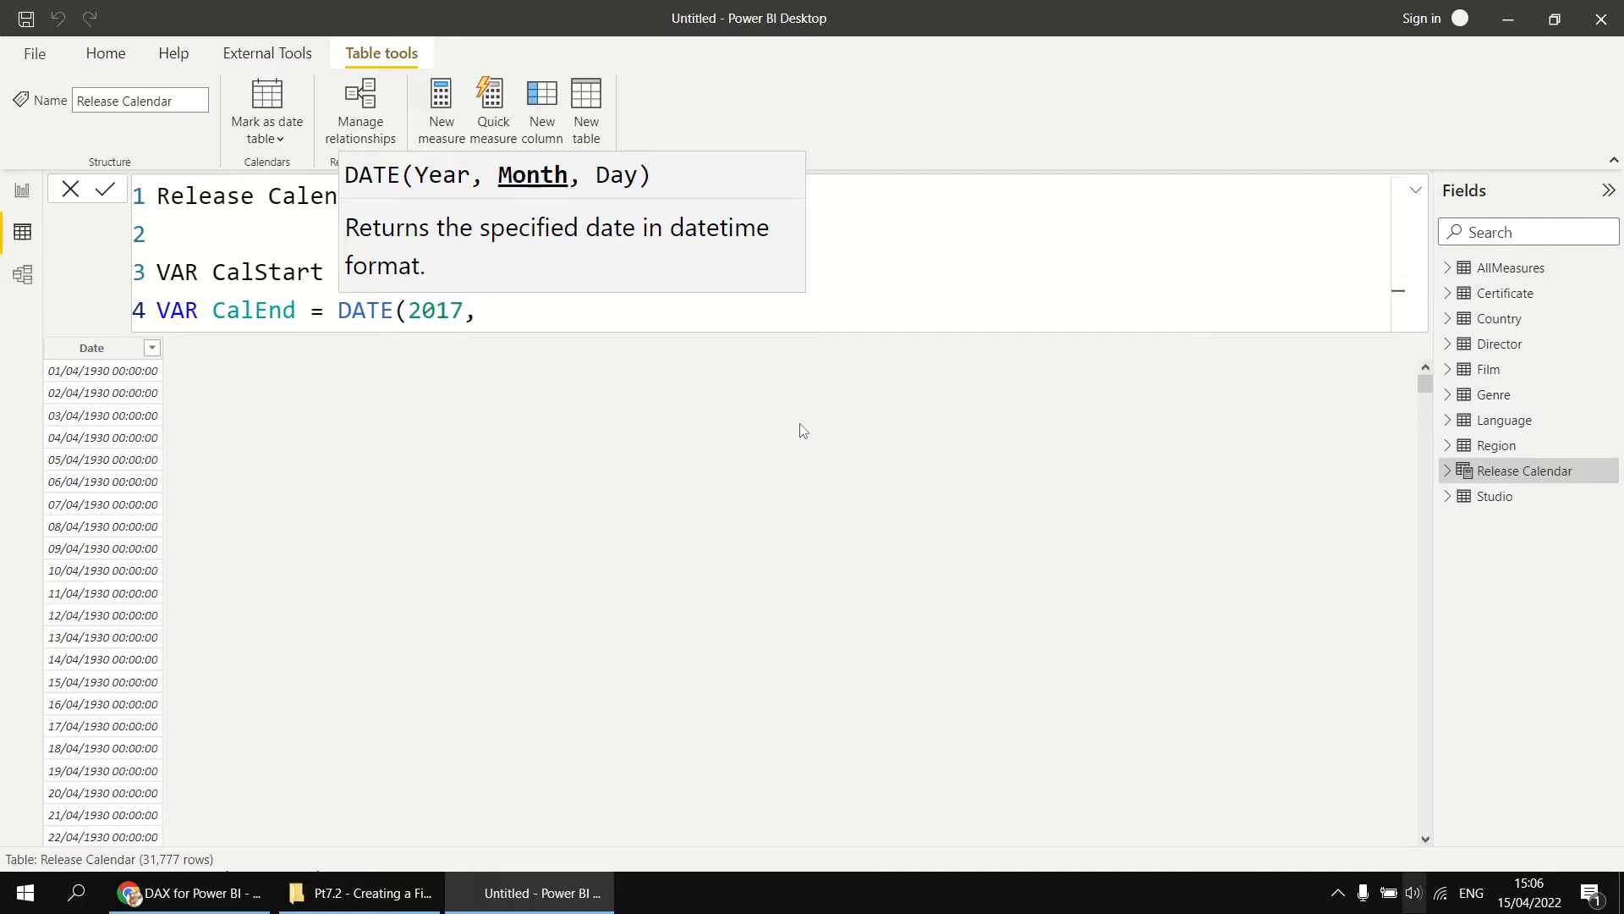
text( 3, 31)
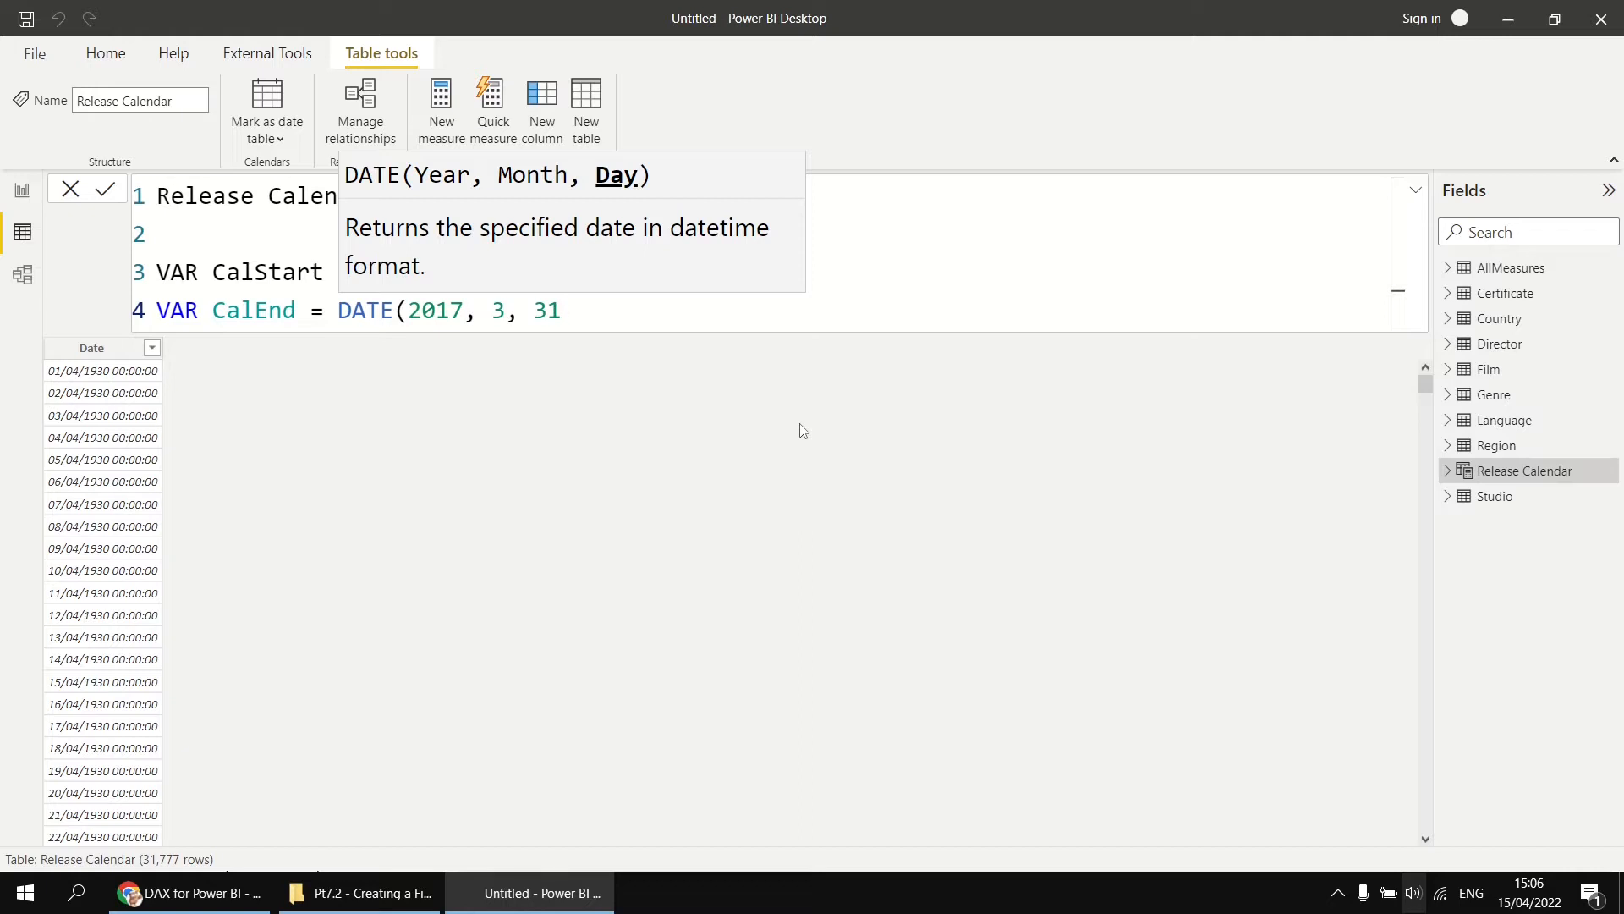
text())
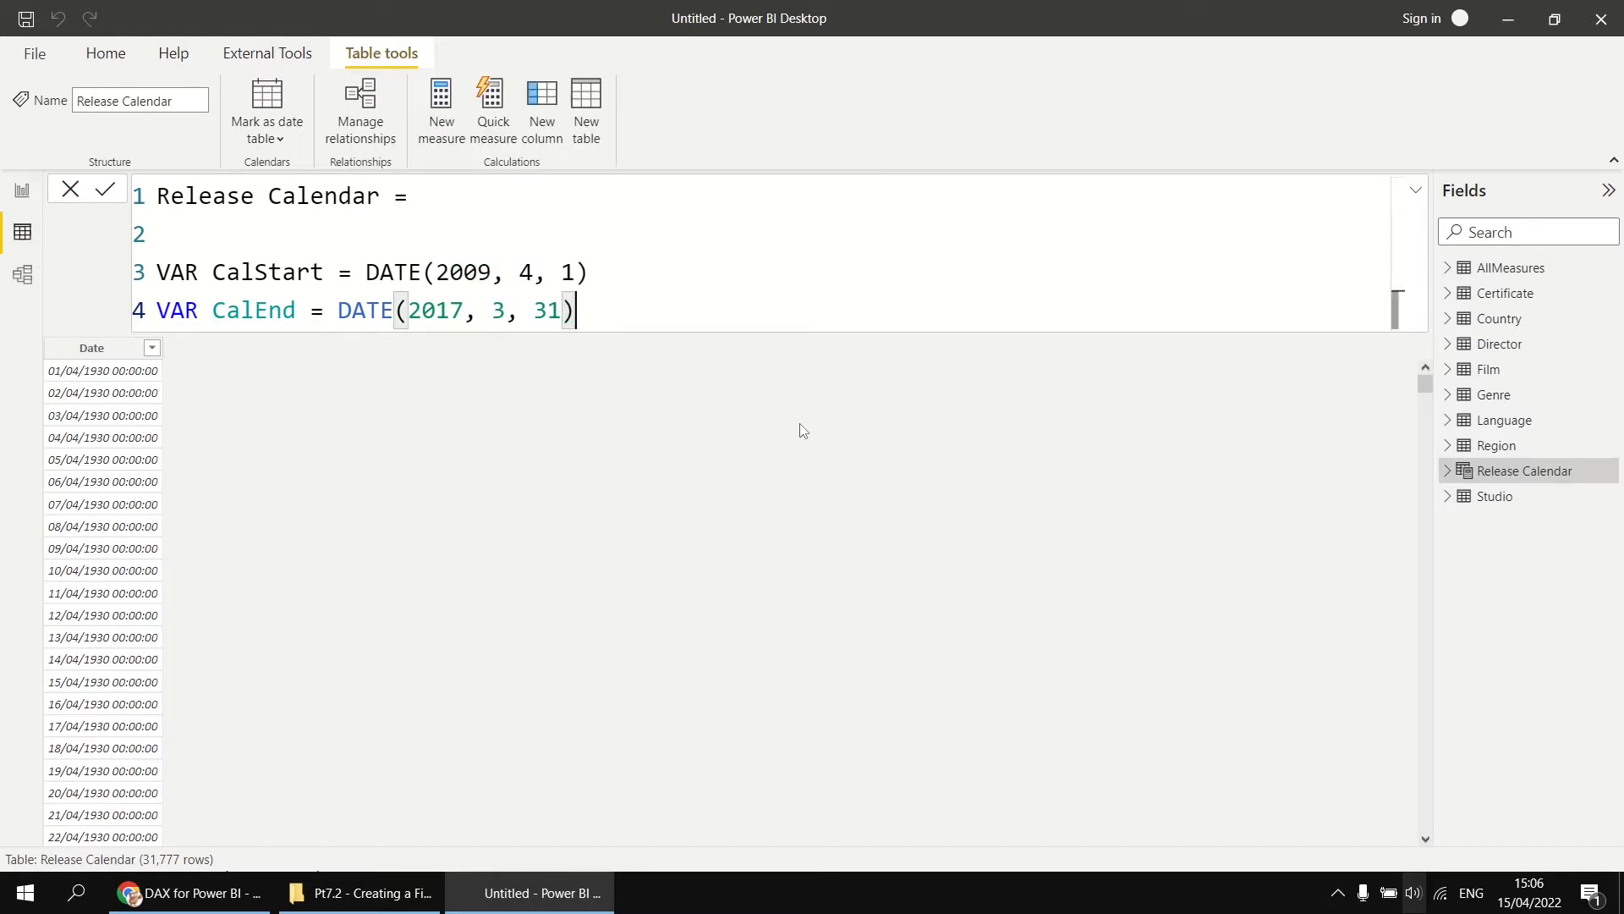
Return CALENDAR(CalStart, CalEnd) below the variables, apply the formula and check the resulting date range.
key(Return)
key(Return)
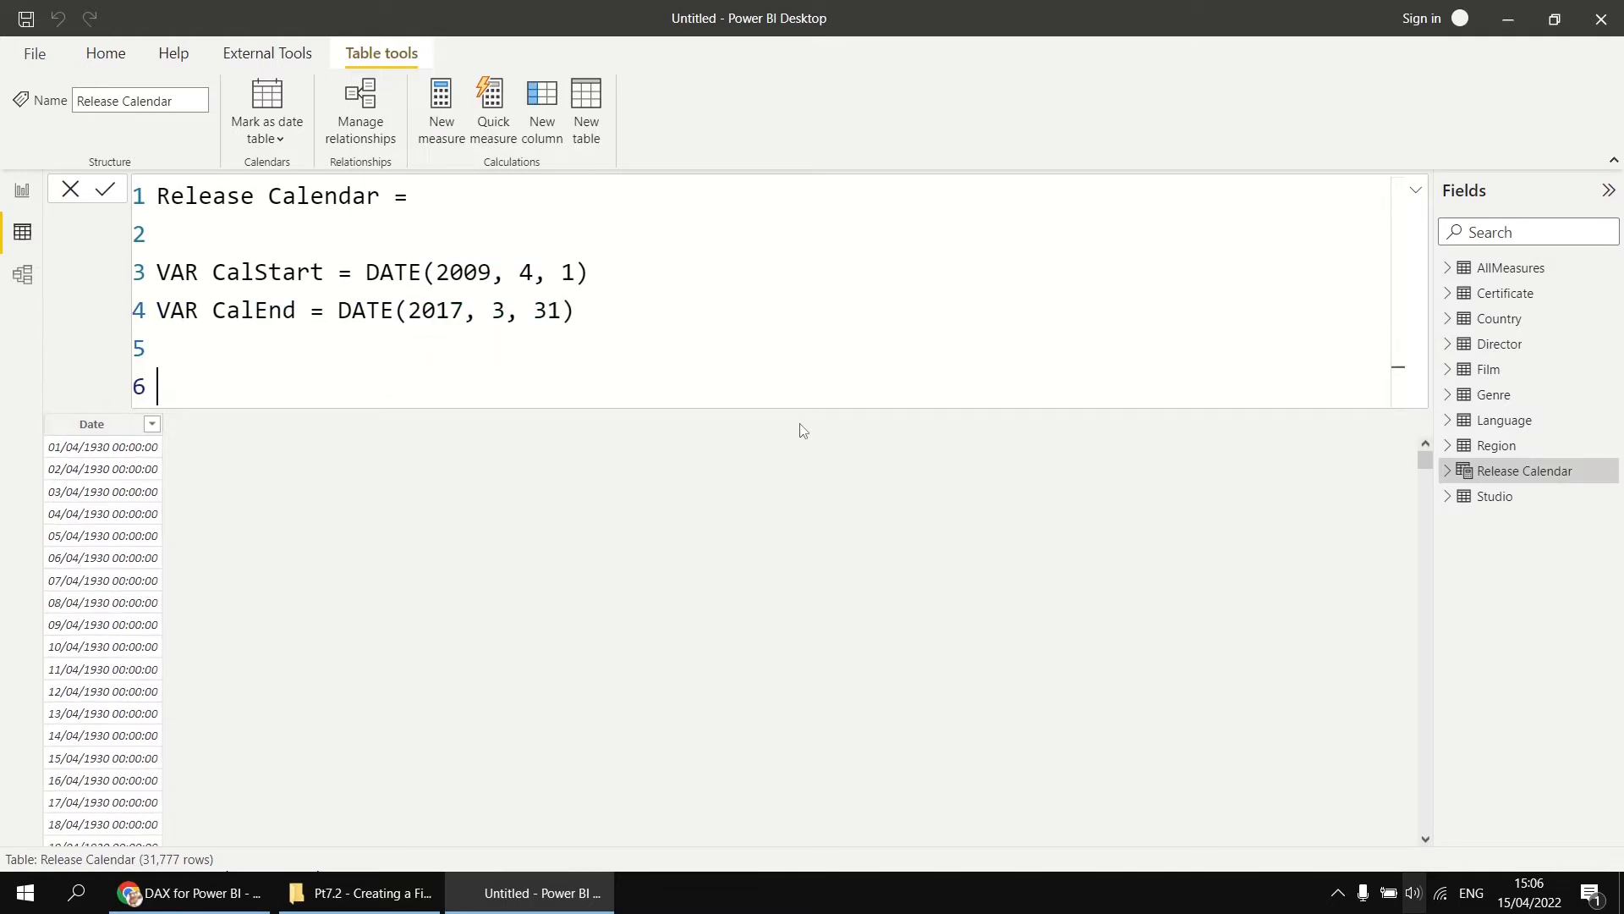
text(RETURN CALen)
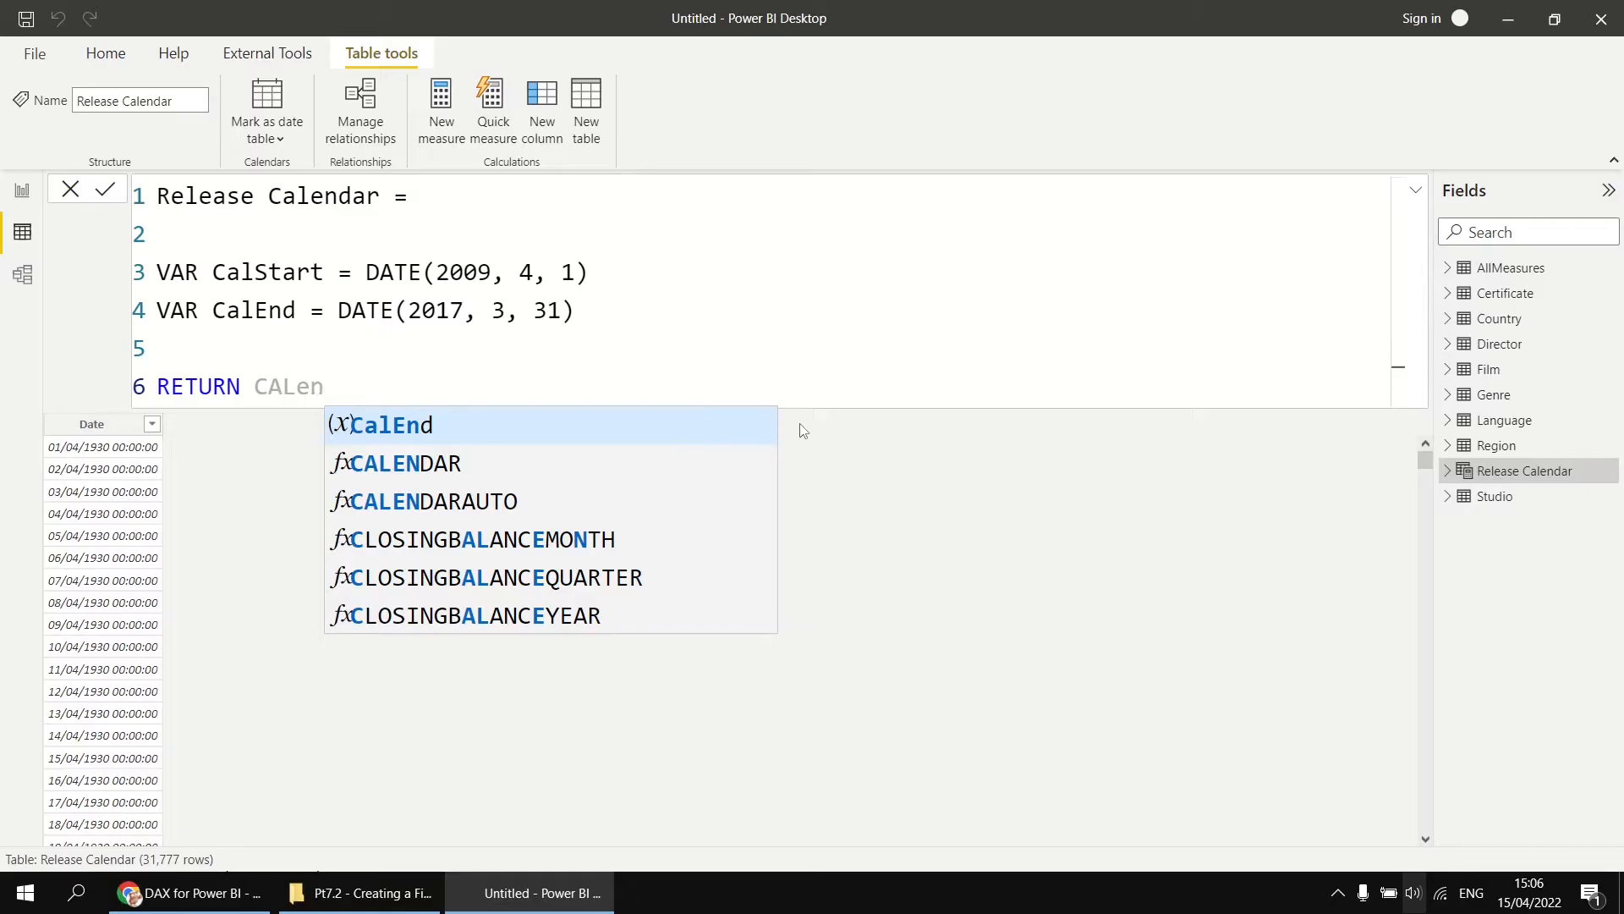
text(d)
key(Tab)
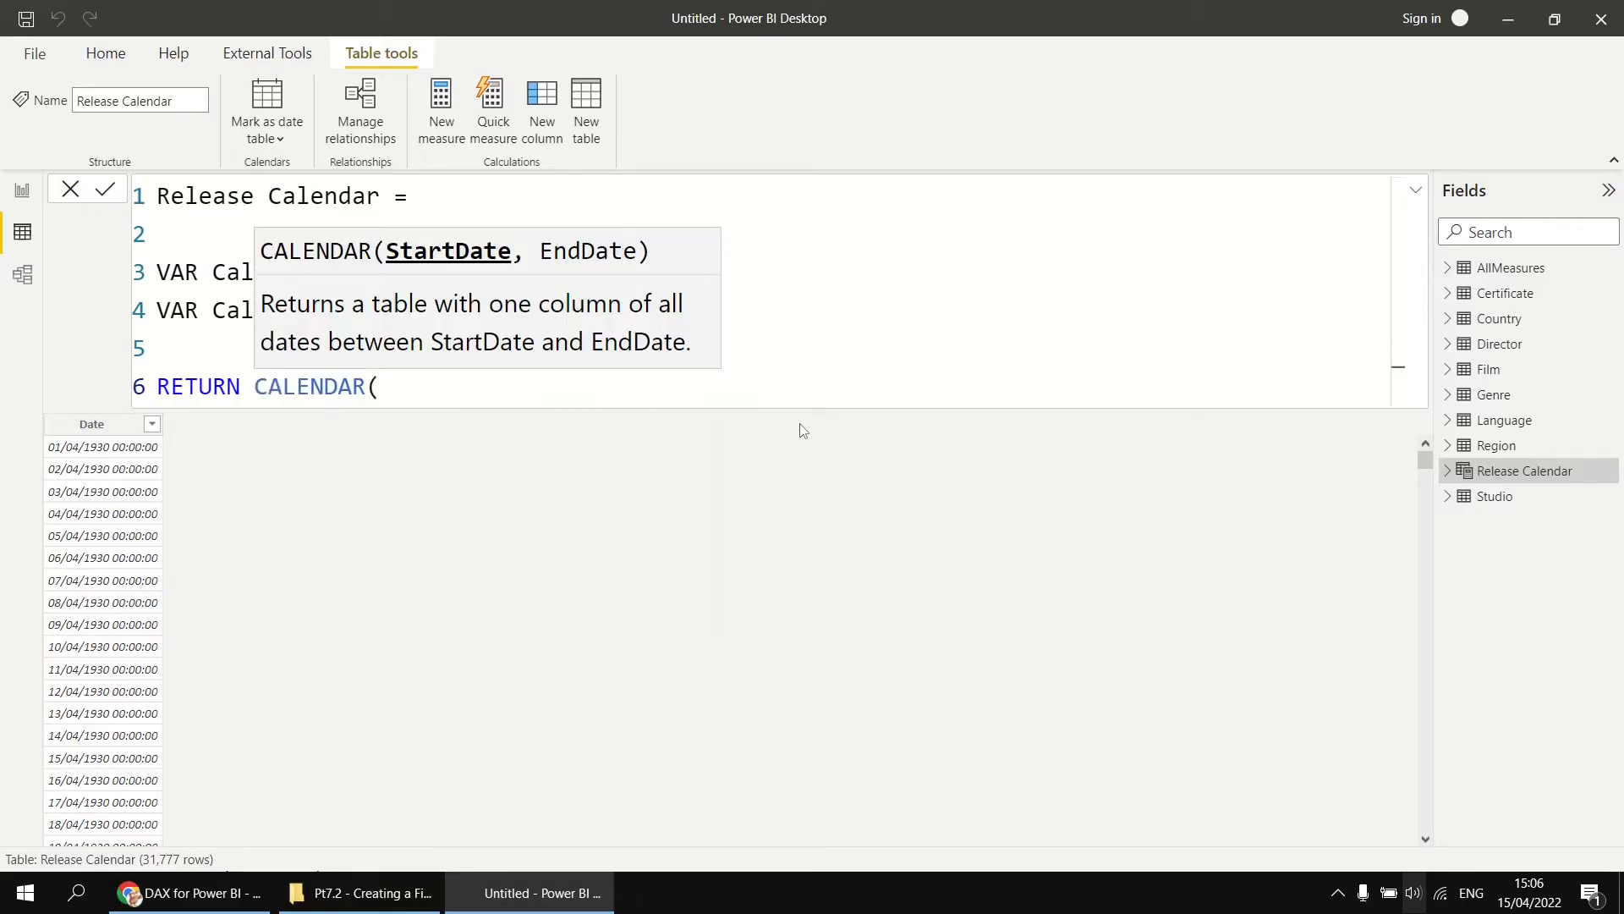
text(CAl)
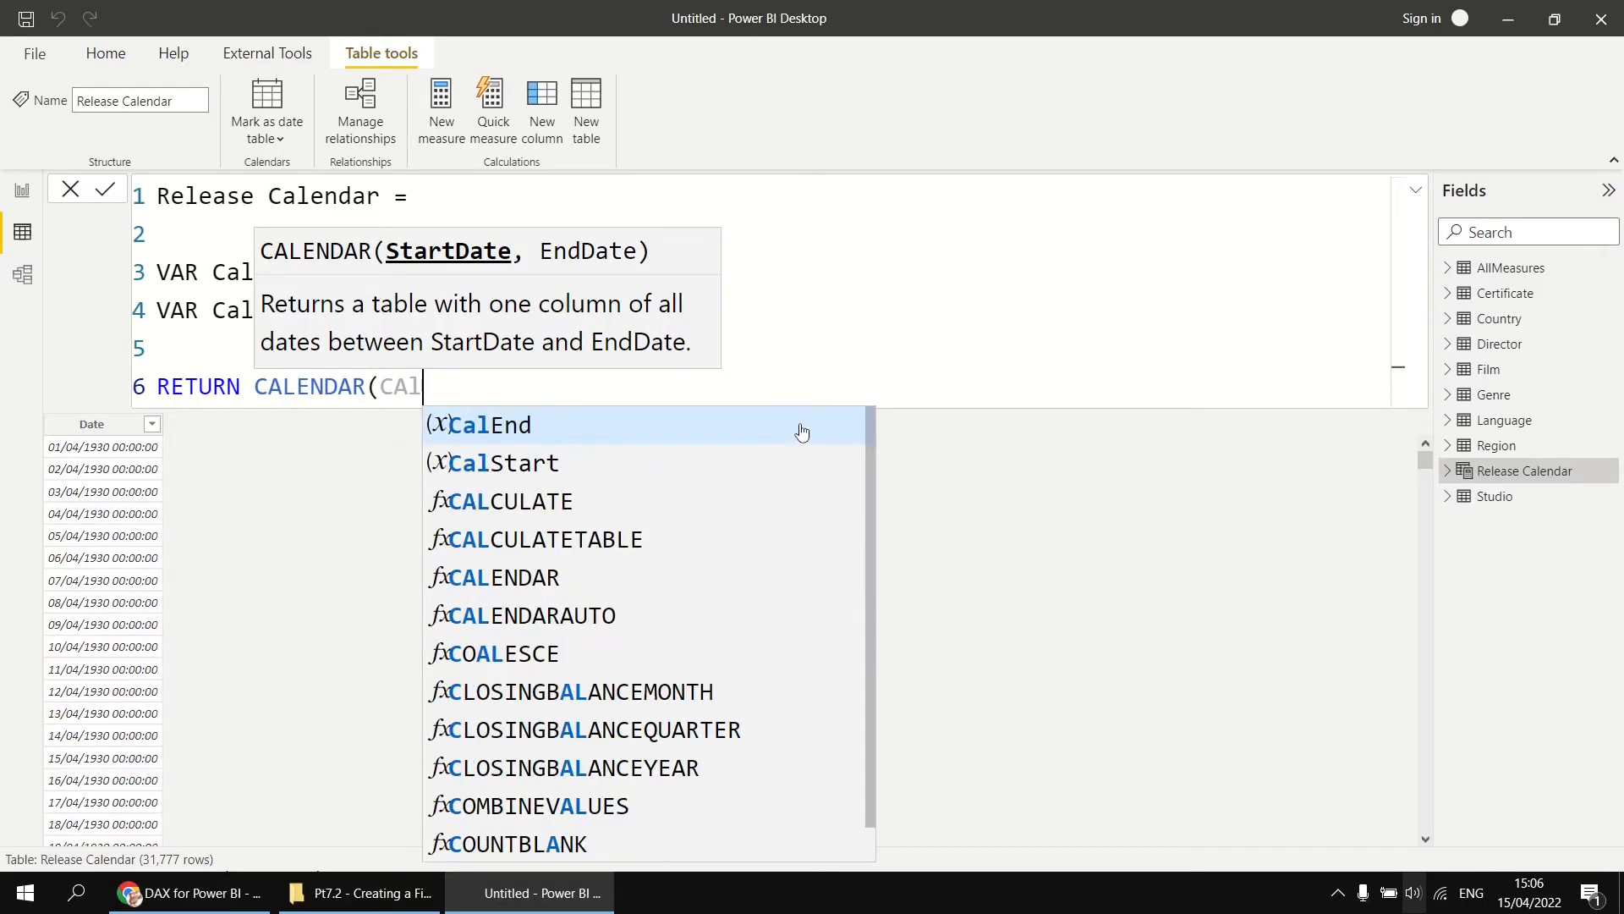
key(Down)
key(Tab)
text(, cale)
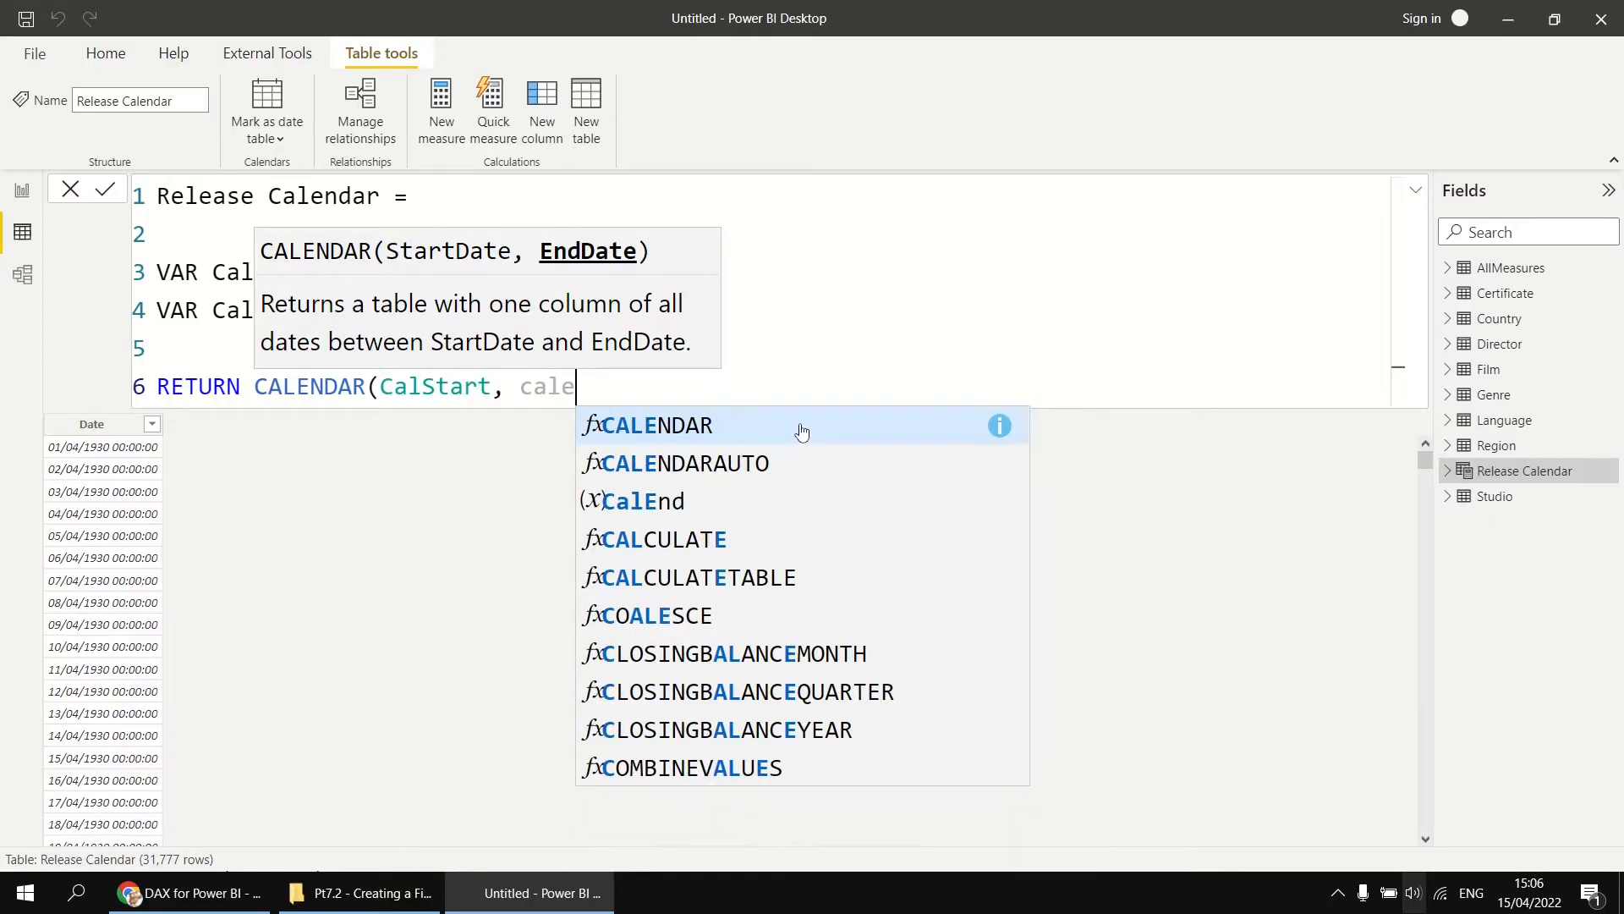
key(Down)
text(nd)
key(Tab)
text())
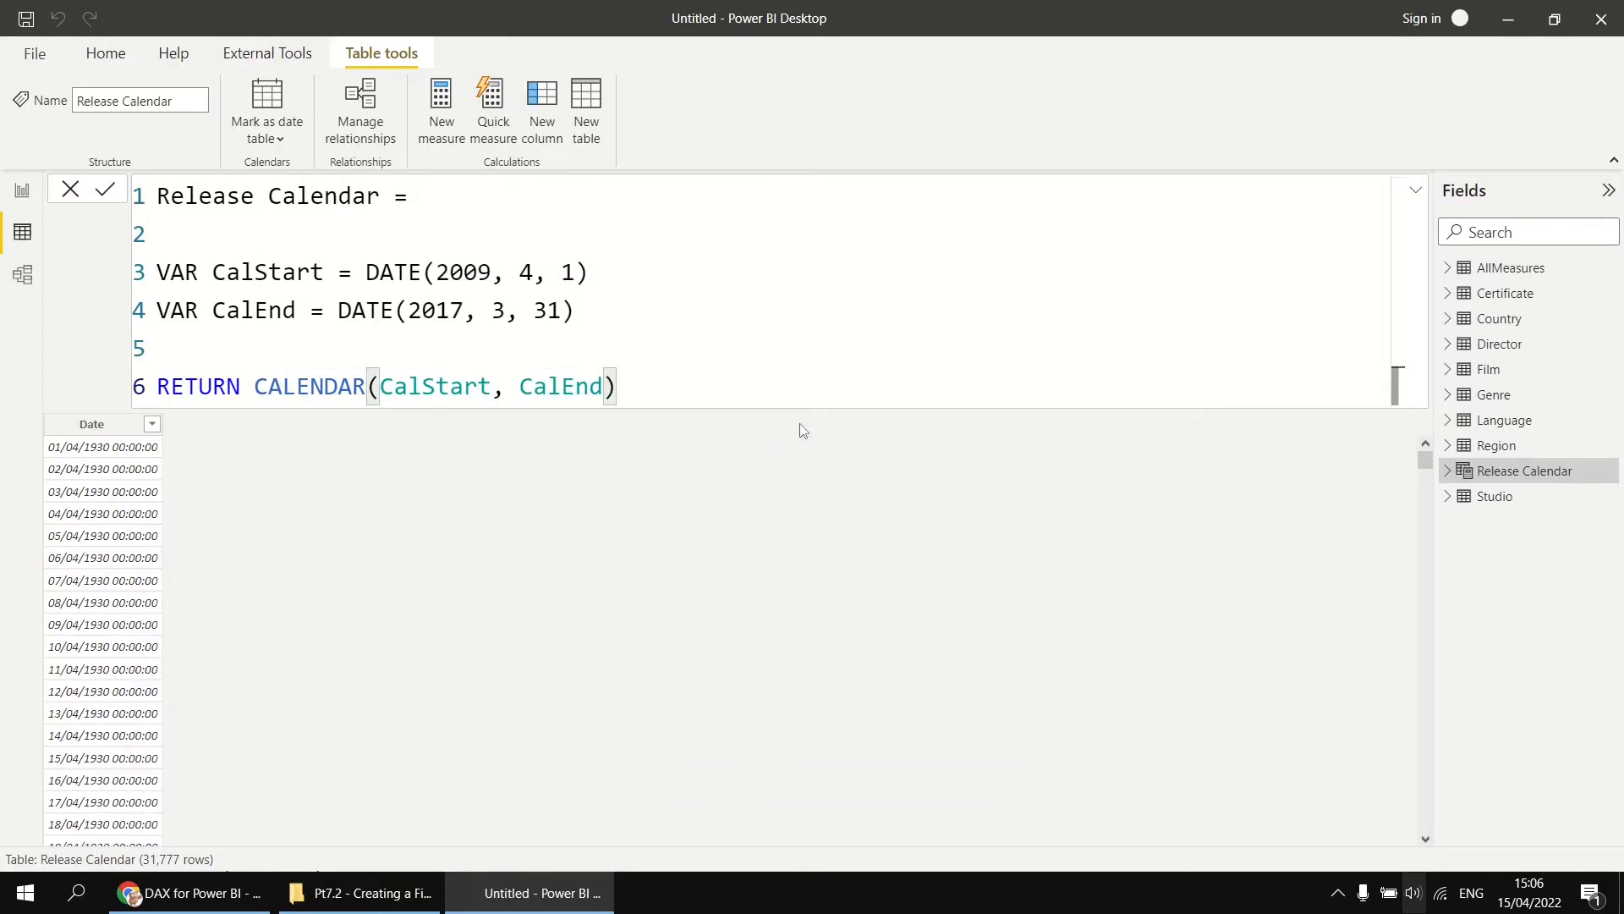
key(Return)
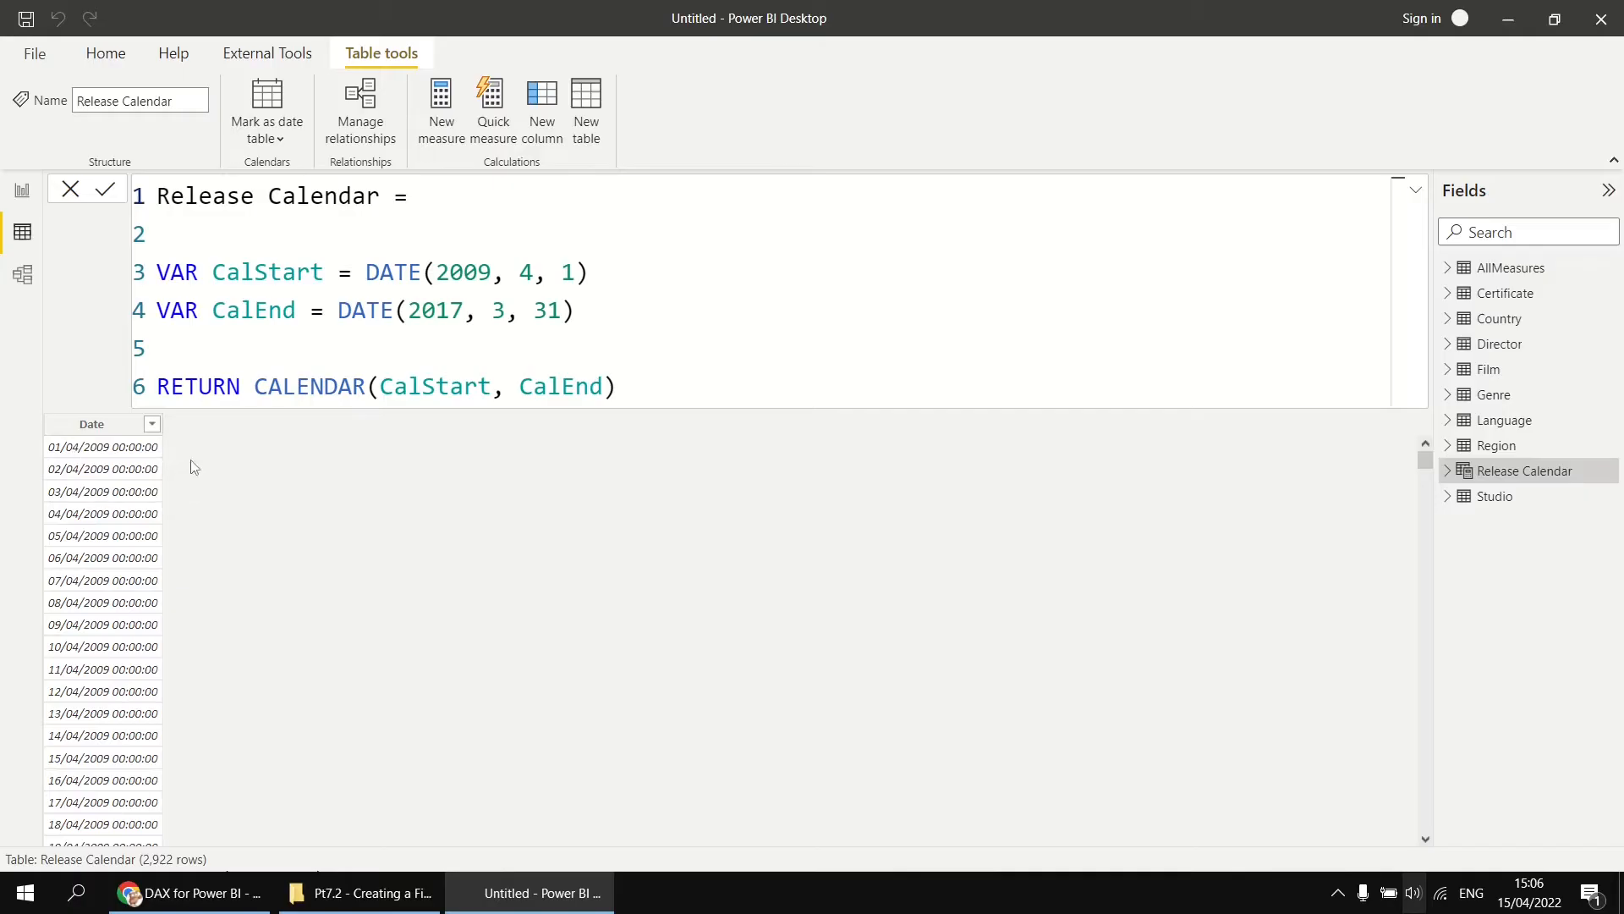
drag(1426, 466, 1372, 457)
Declare FYStartMonth = 4 above CalStart with the comment "--use 4, 7 or 10", followed by a blank line.
key(Return)
text(V)
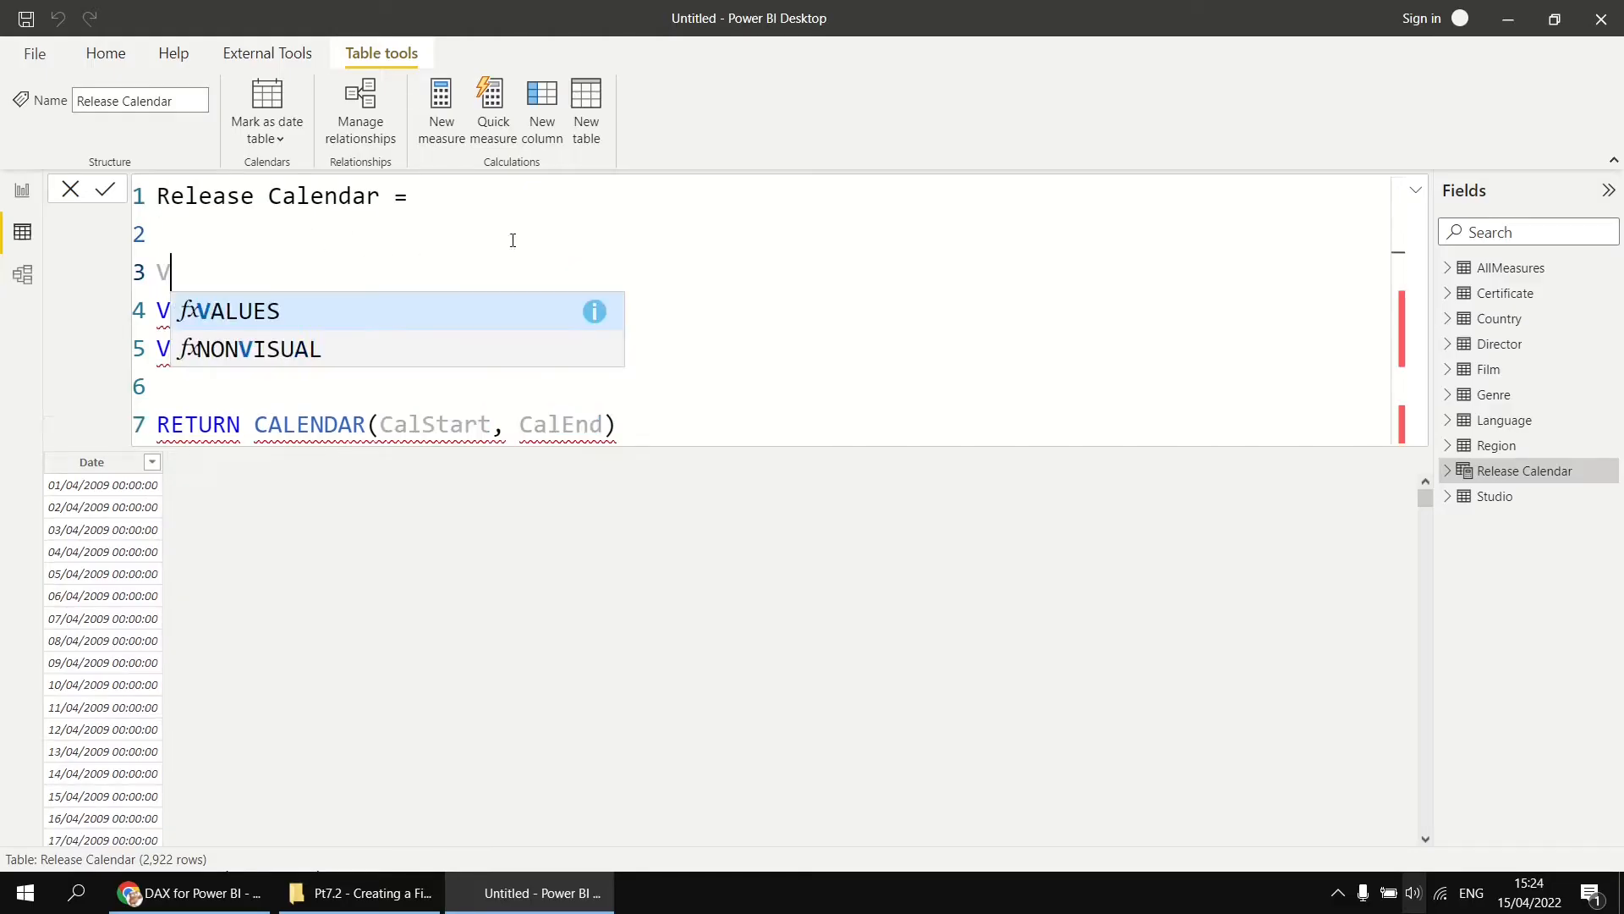
text(AR )
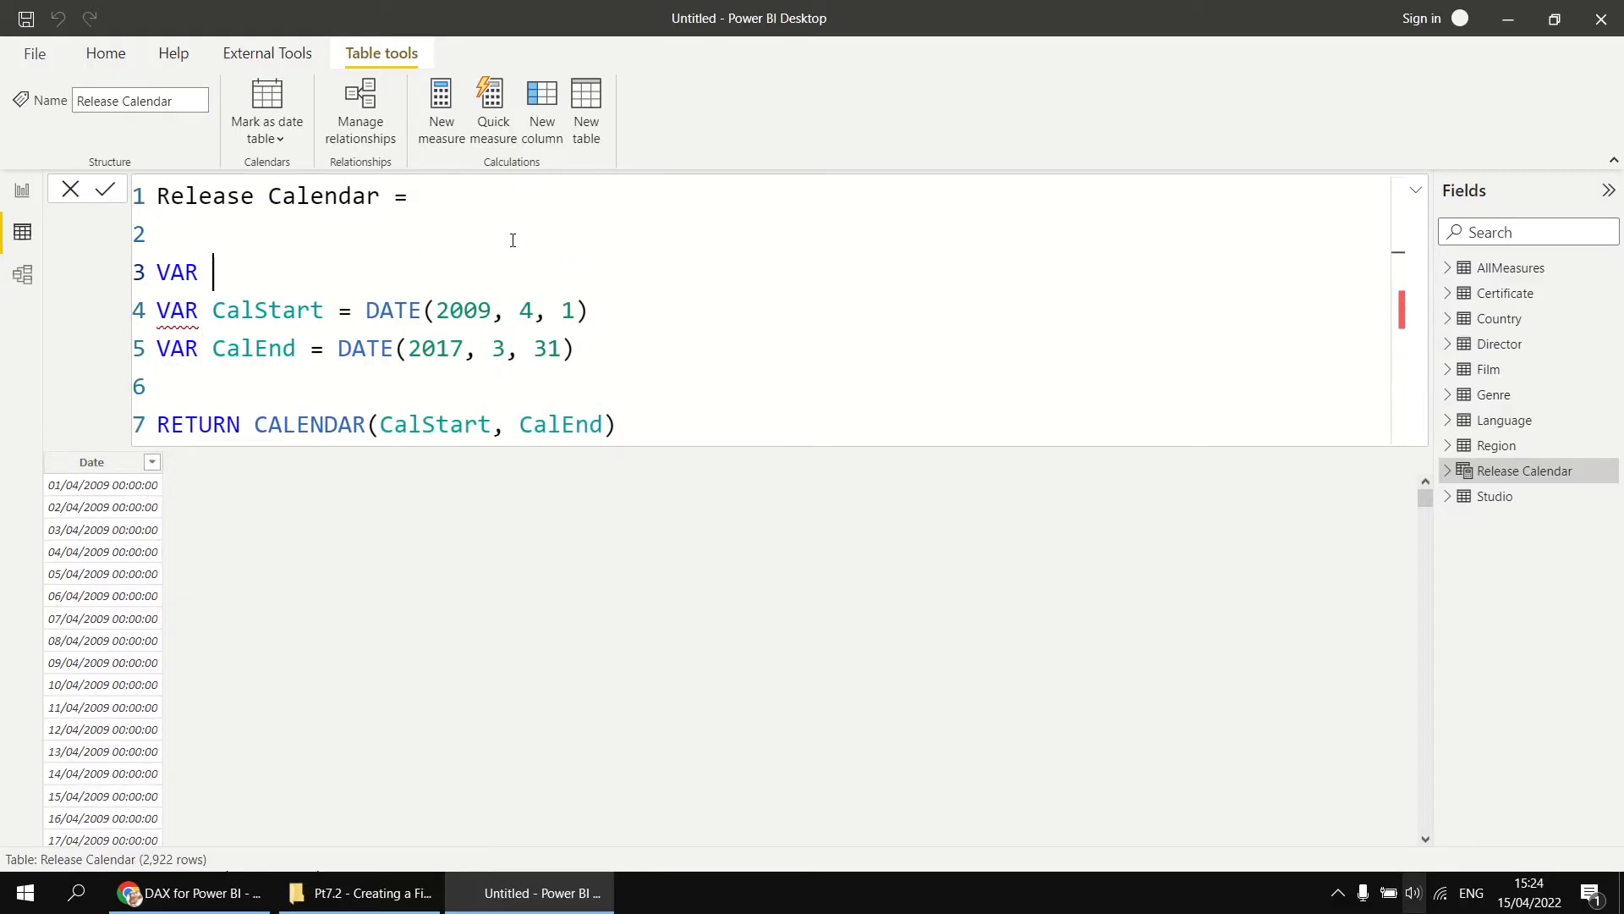
text(FYStart)
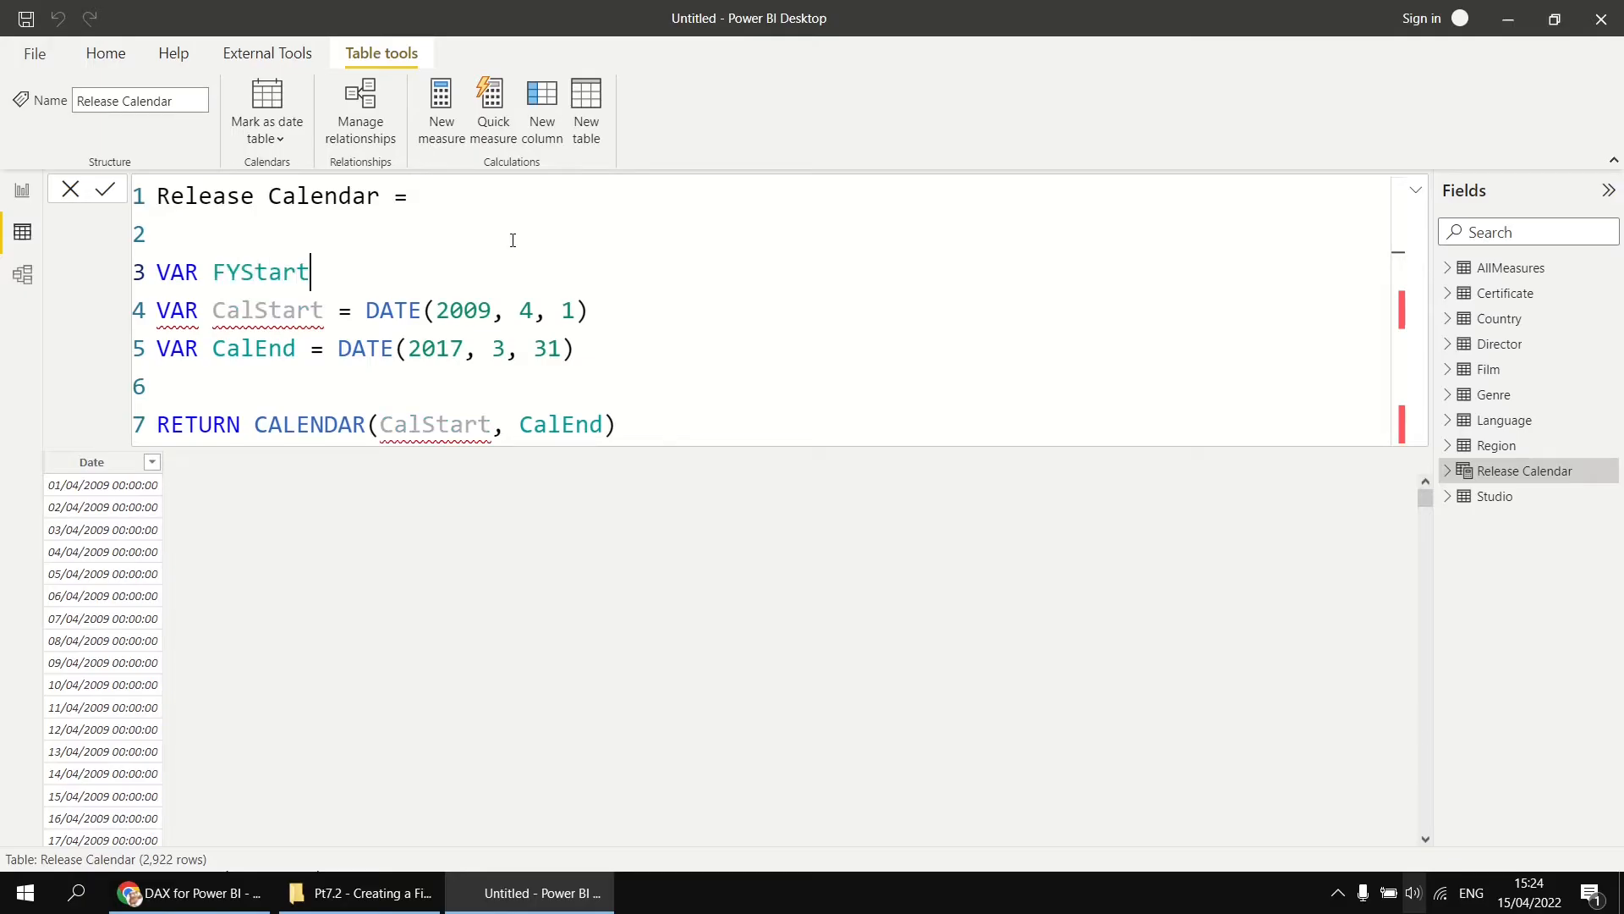
text(Month = 4)
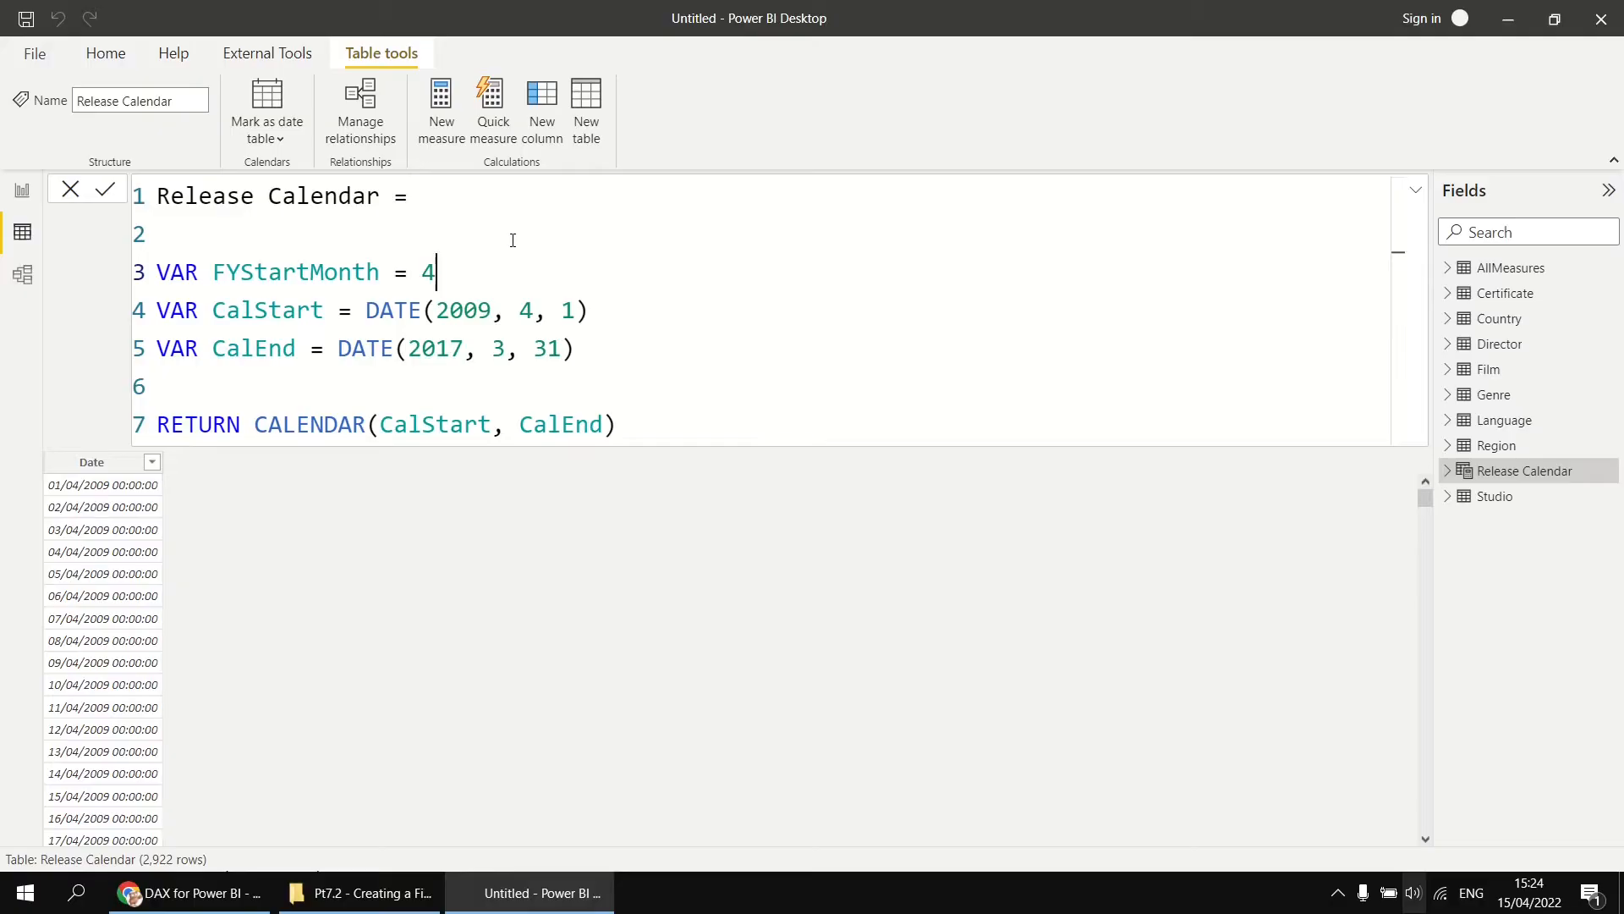
key(Tab)
text(--use 4, 7 or 10)
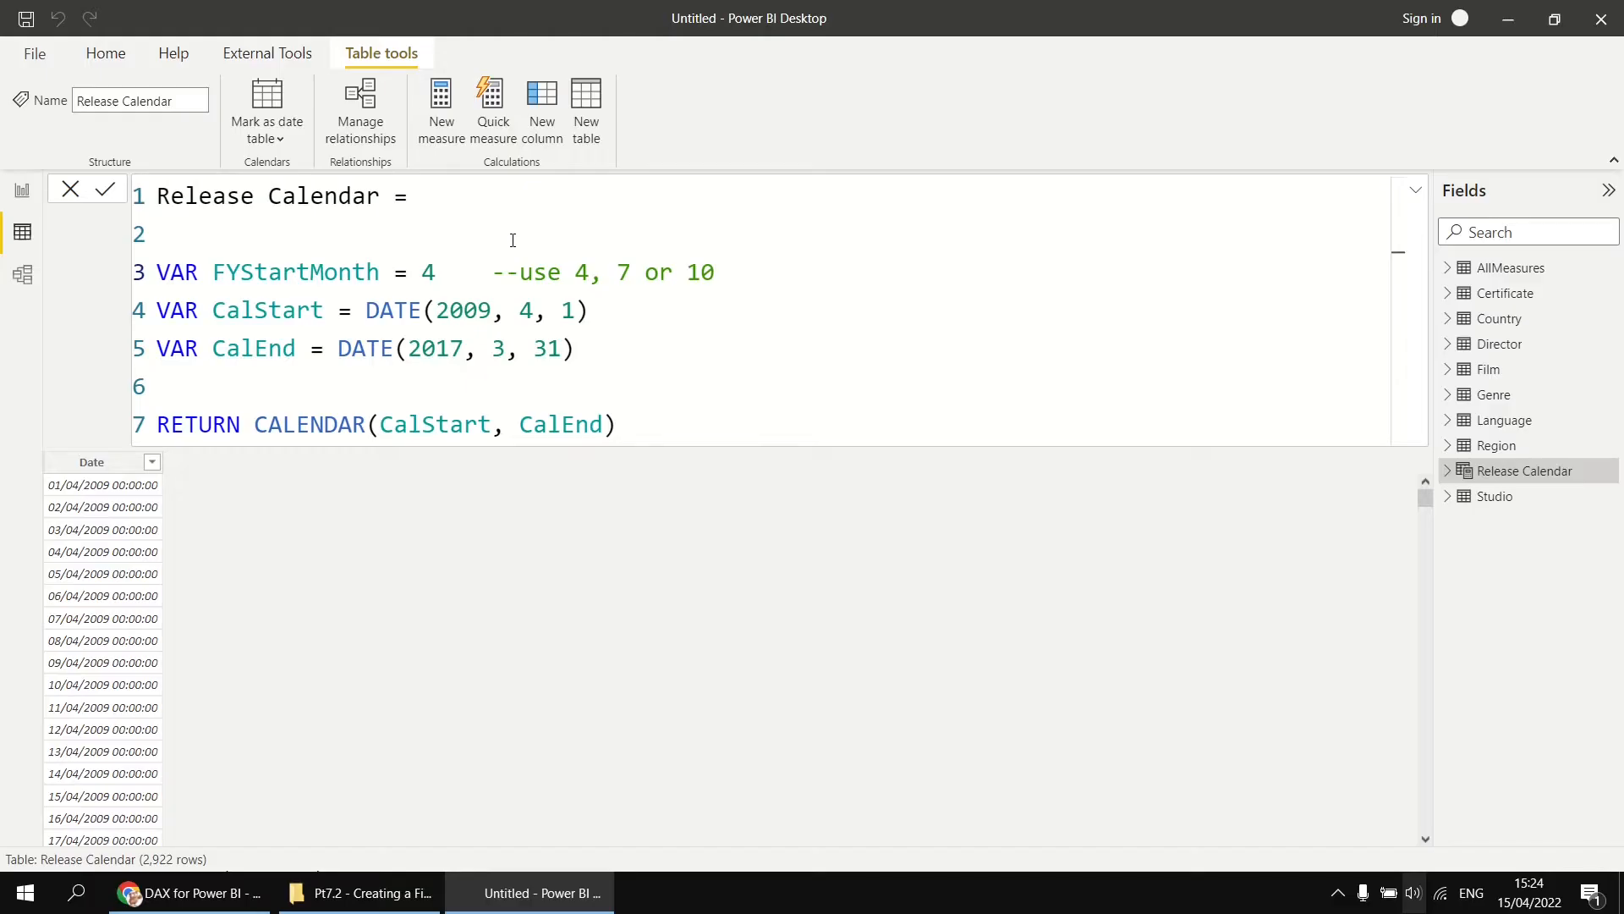
key(Return)
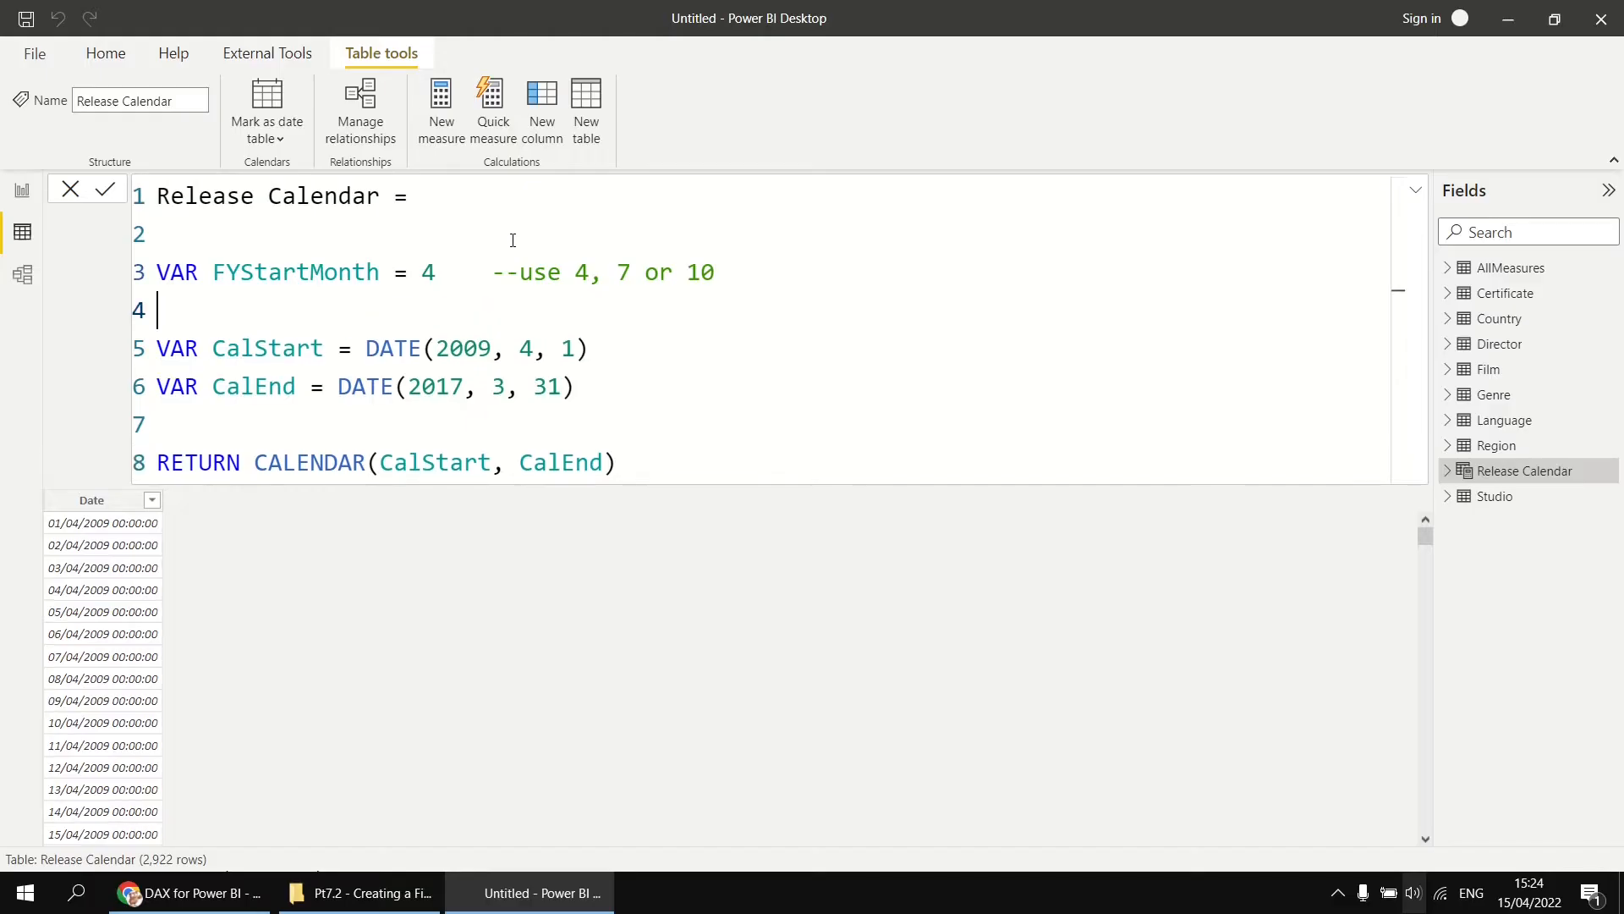
Replace the month number in the CalStart date with the FYStartMonth variable.
double_click(528, 350)
text(fy)
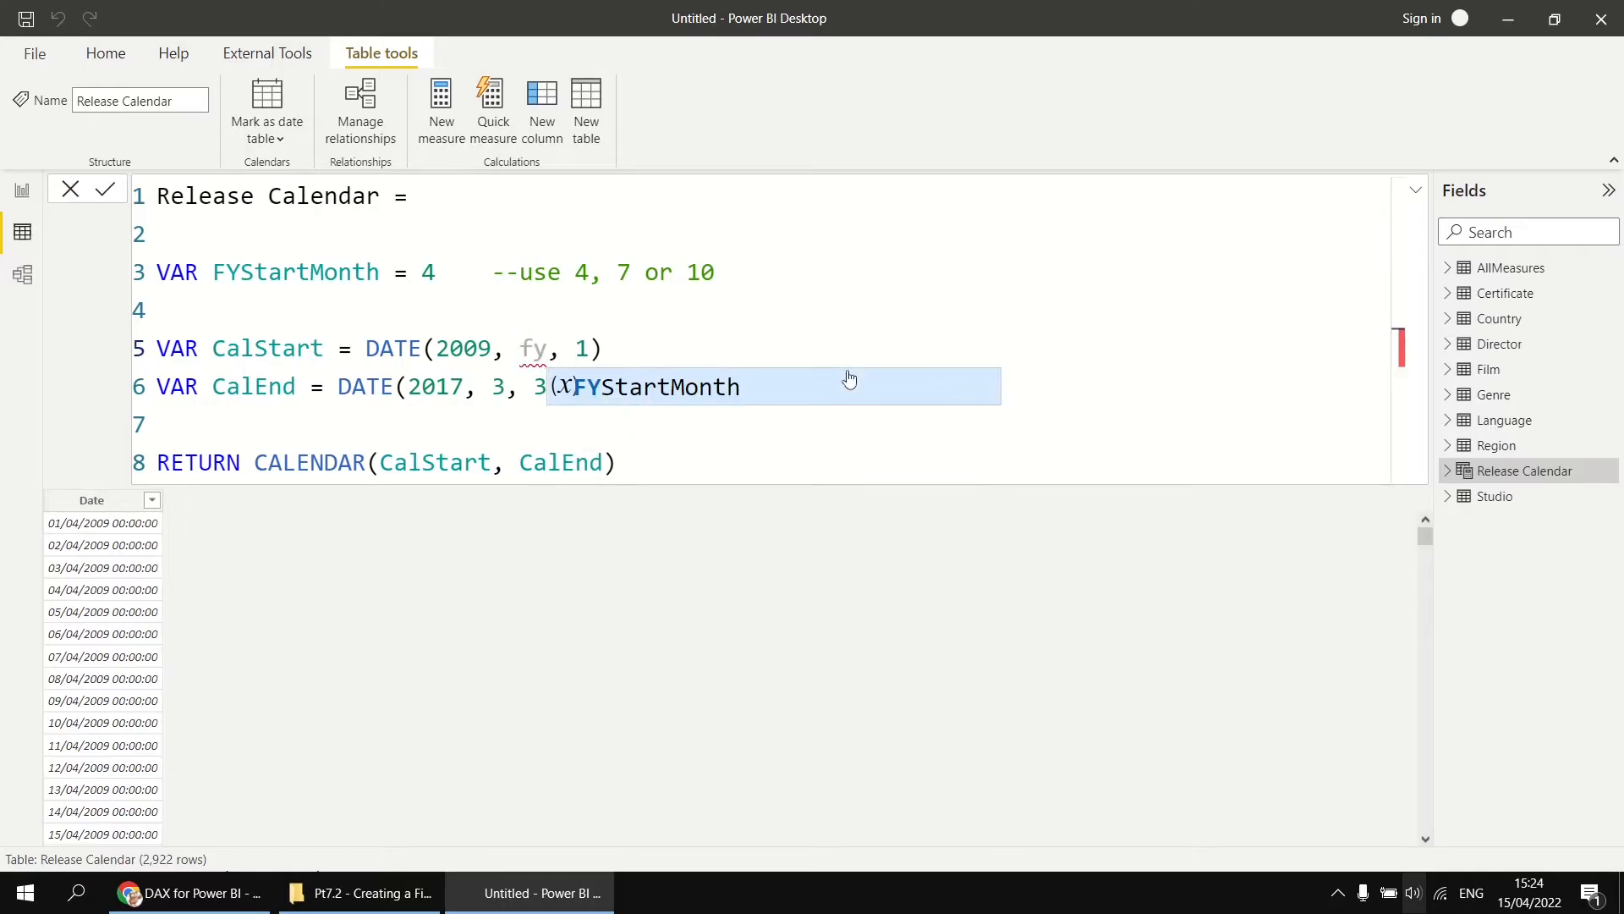
key(Tab)
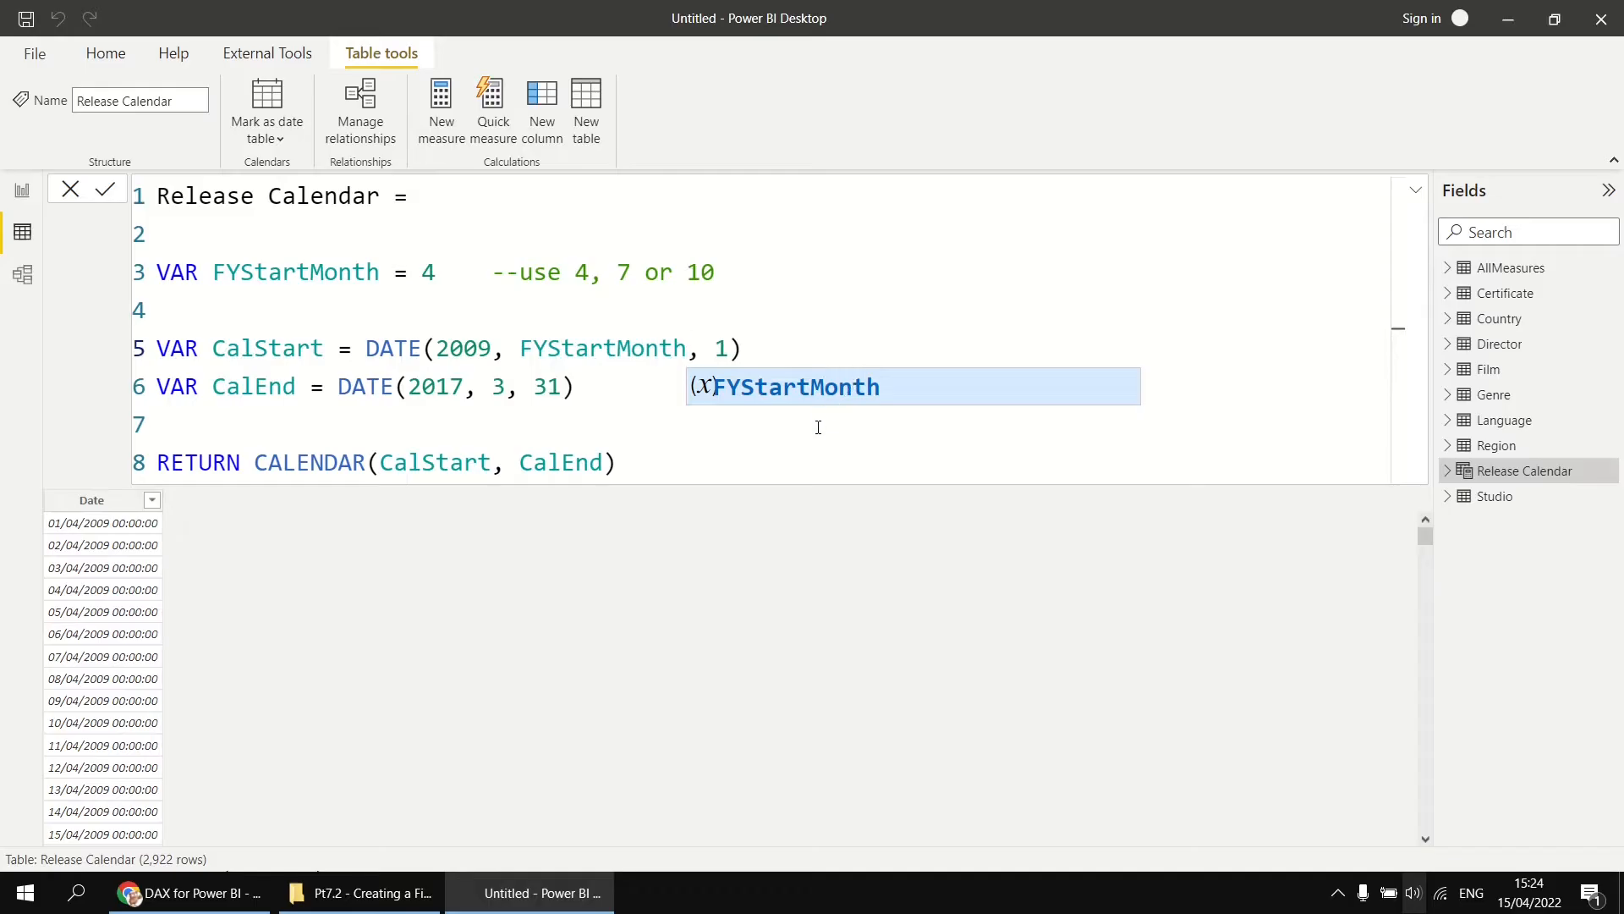
Change CalEnd to DATE(2017, FYStartMonth, 1) - 1, apply the formula and check the calendar's dates.
click(505, 387)
double_click(502, 387)
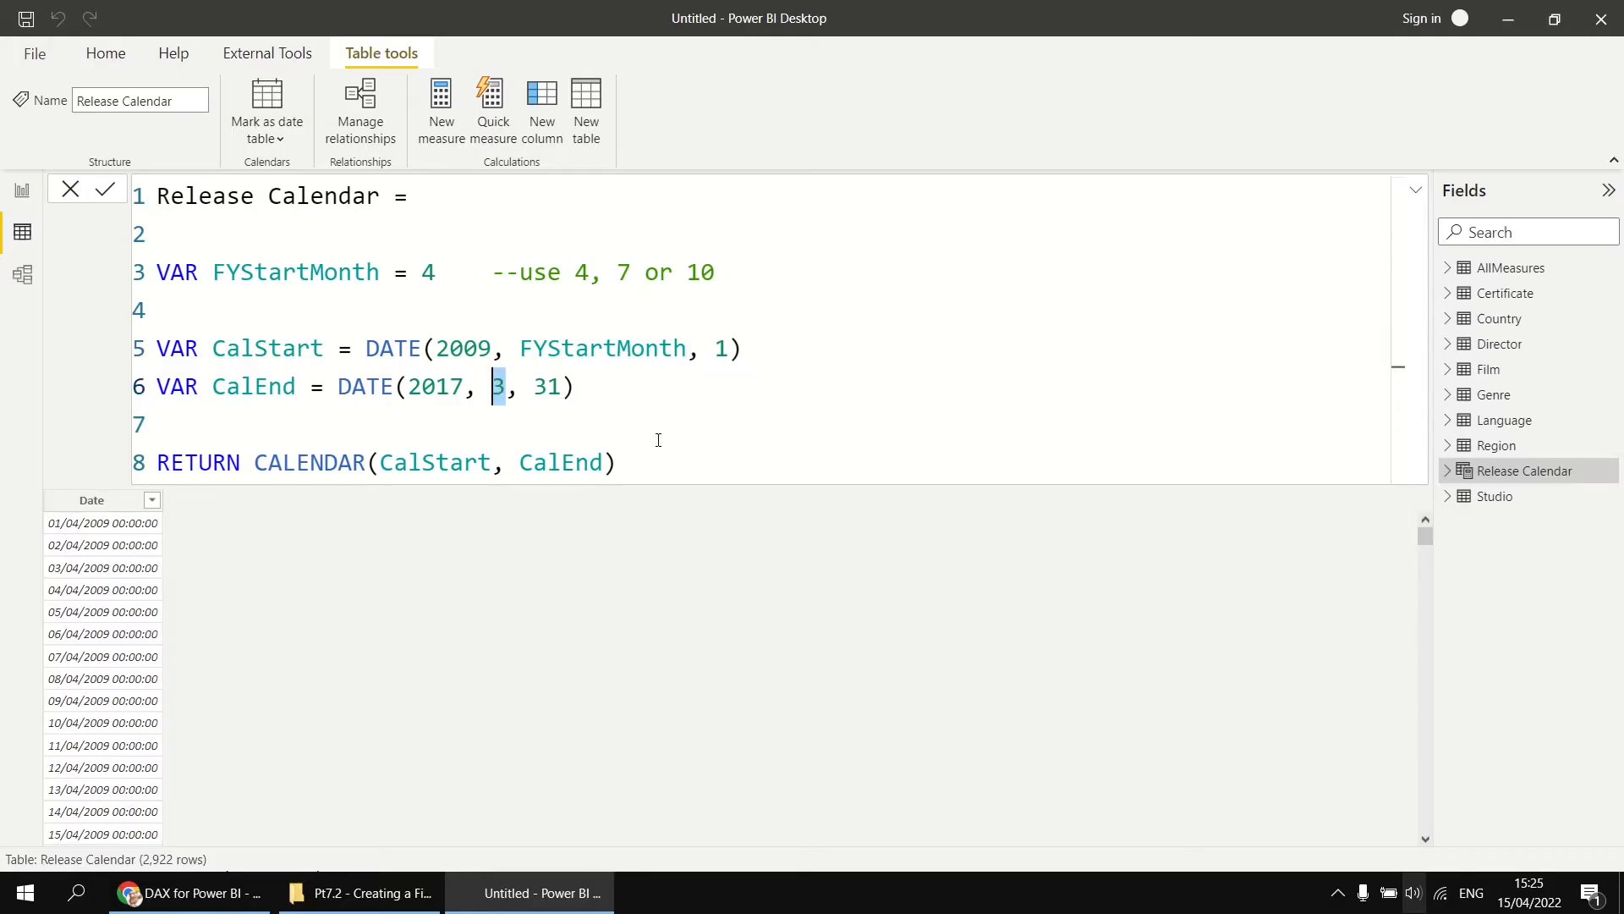
text(FYStartMonth)
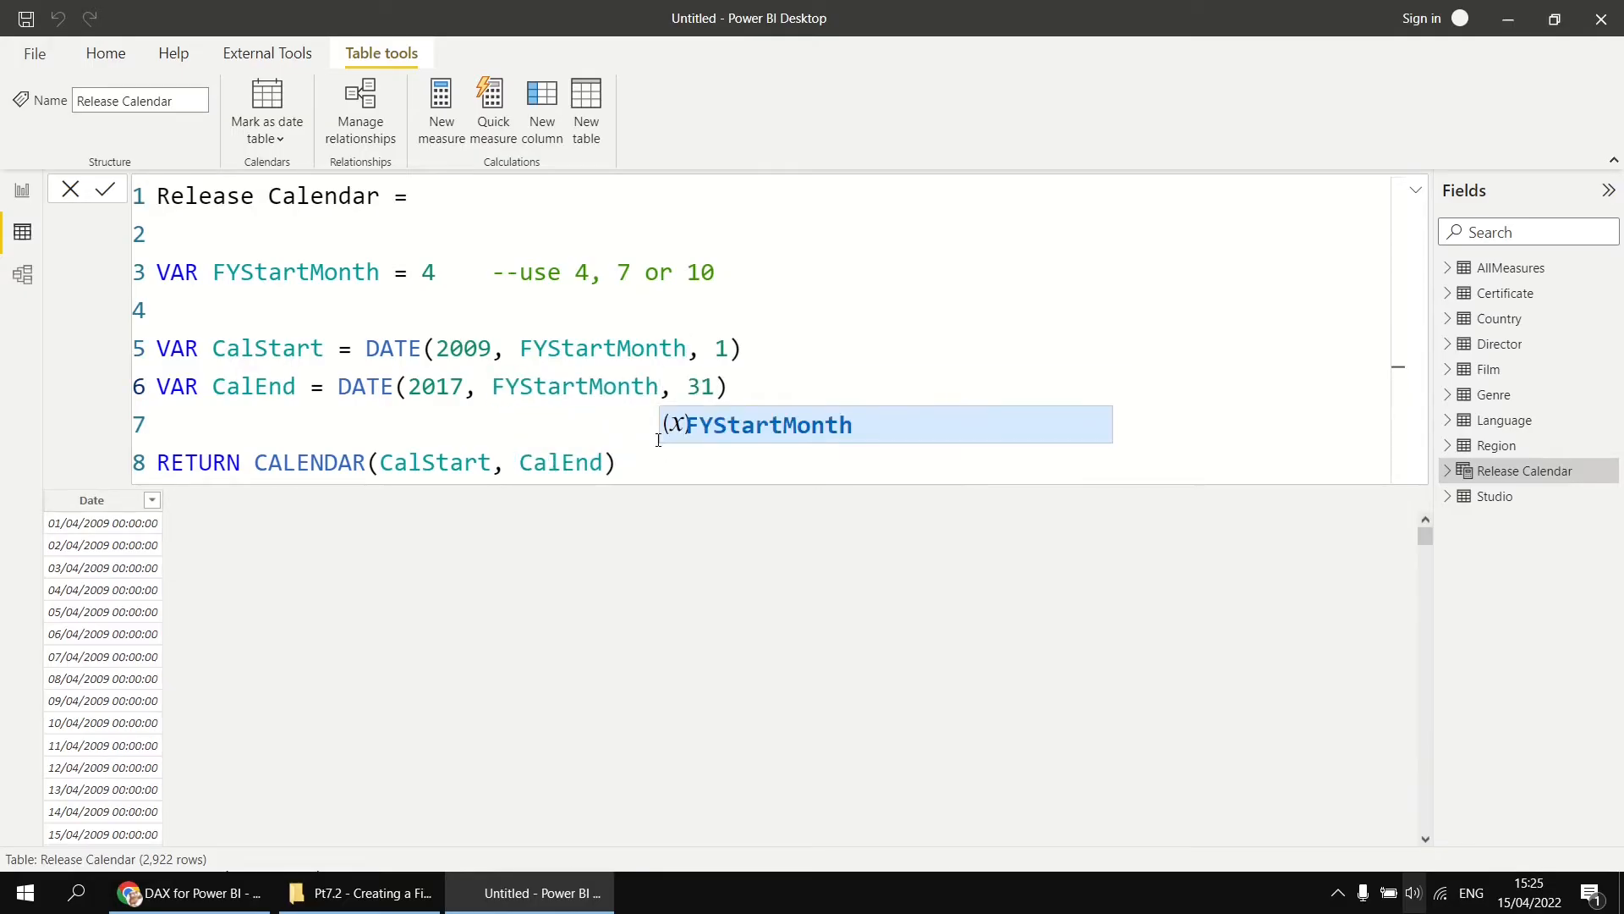
key(Right)
key(Right)
key(Delete)
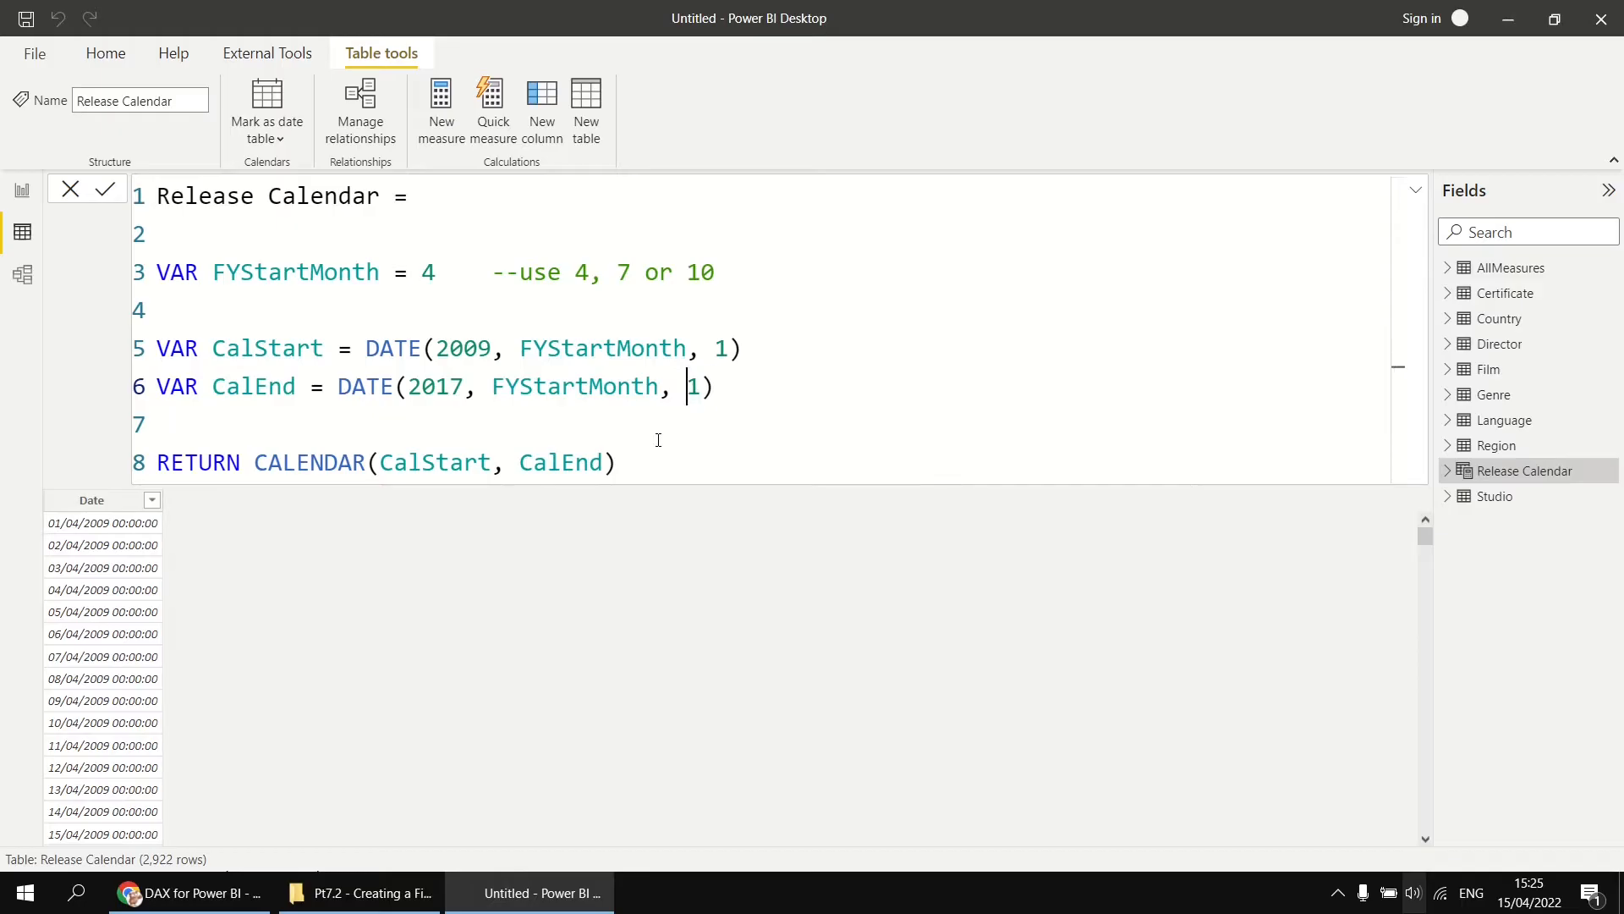
key(Right)
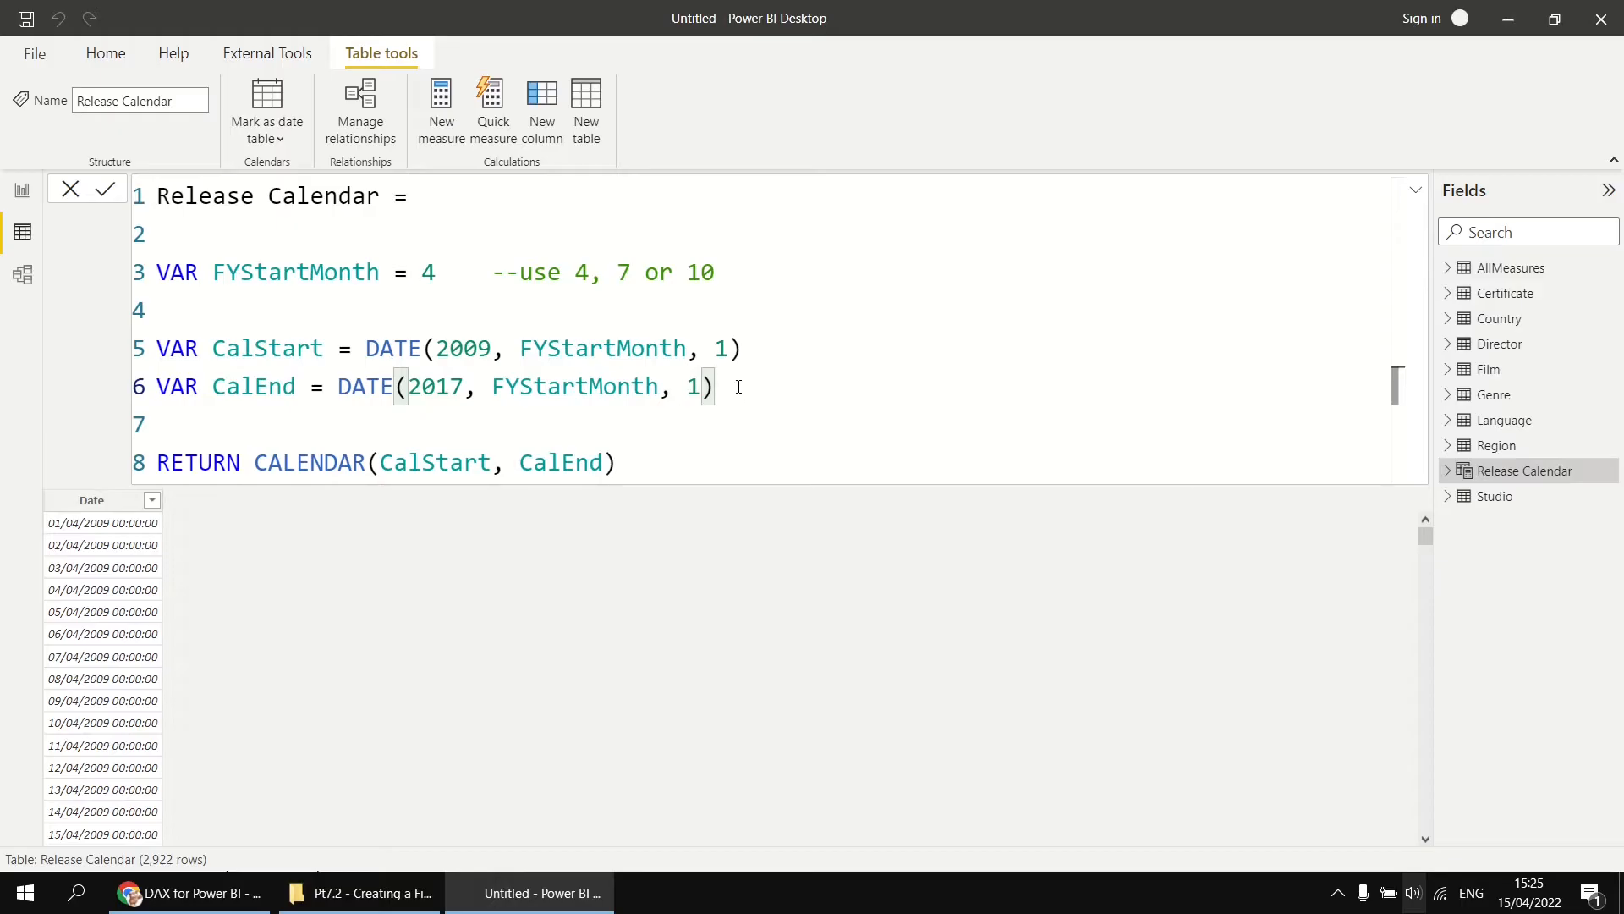
text(1)
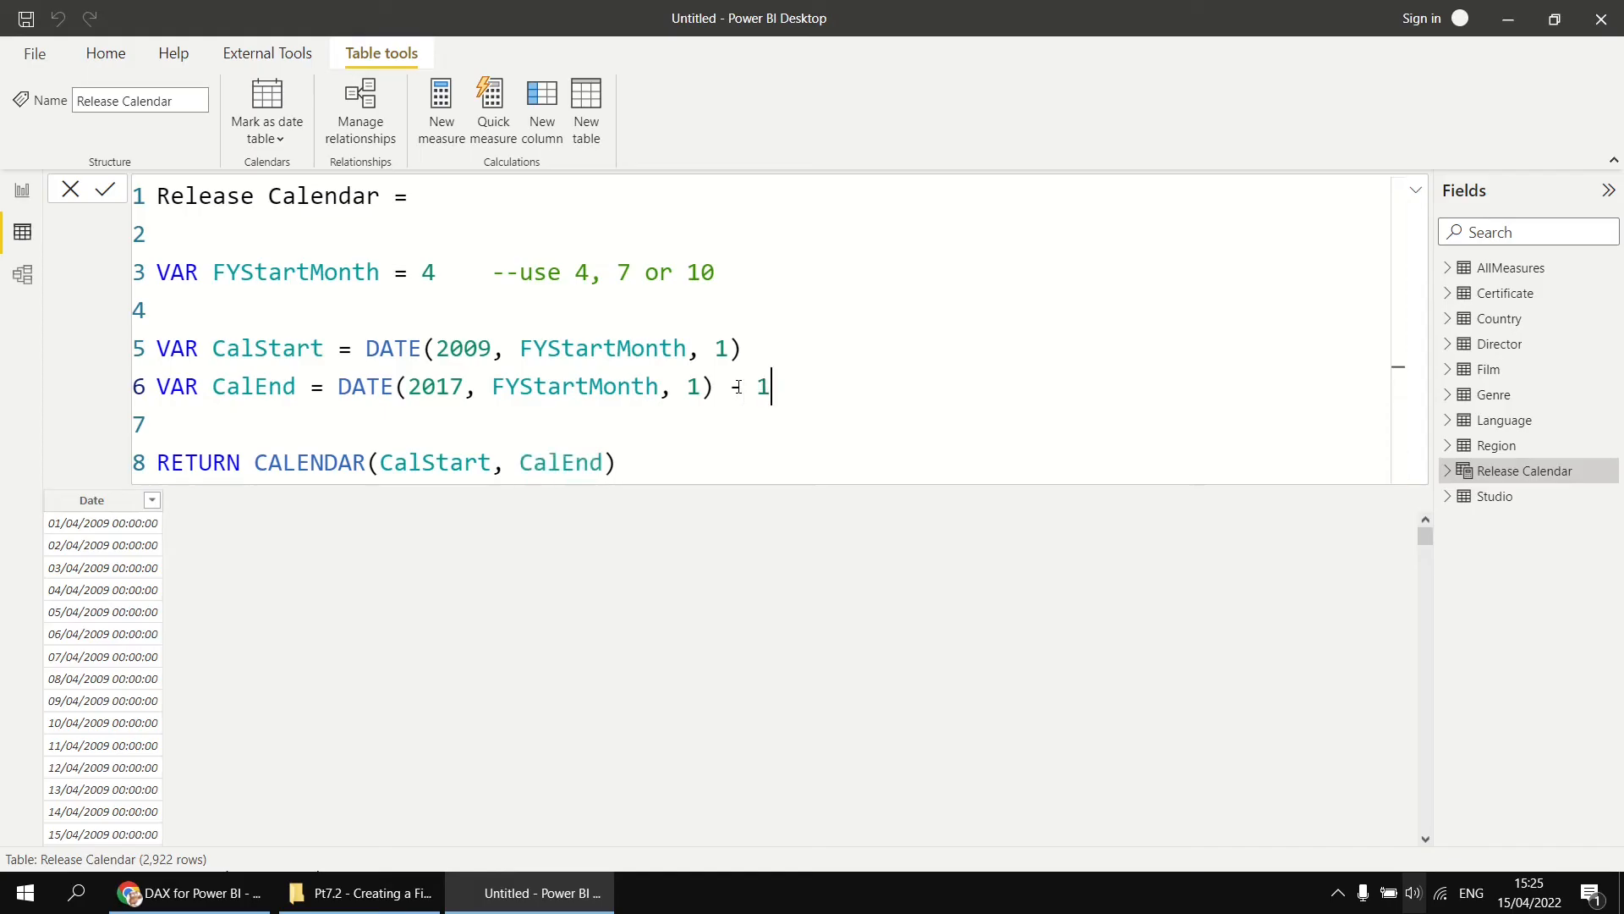
click(720, 427)
click(105, 192)
mouse_move(1425, 536)
mouse_down()
mouse_move(1425, 820)
mouse_move(1426, 536)
mouse_up()
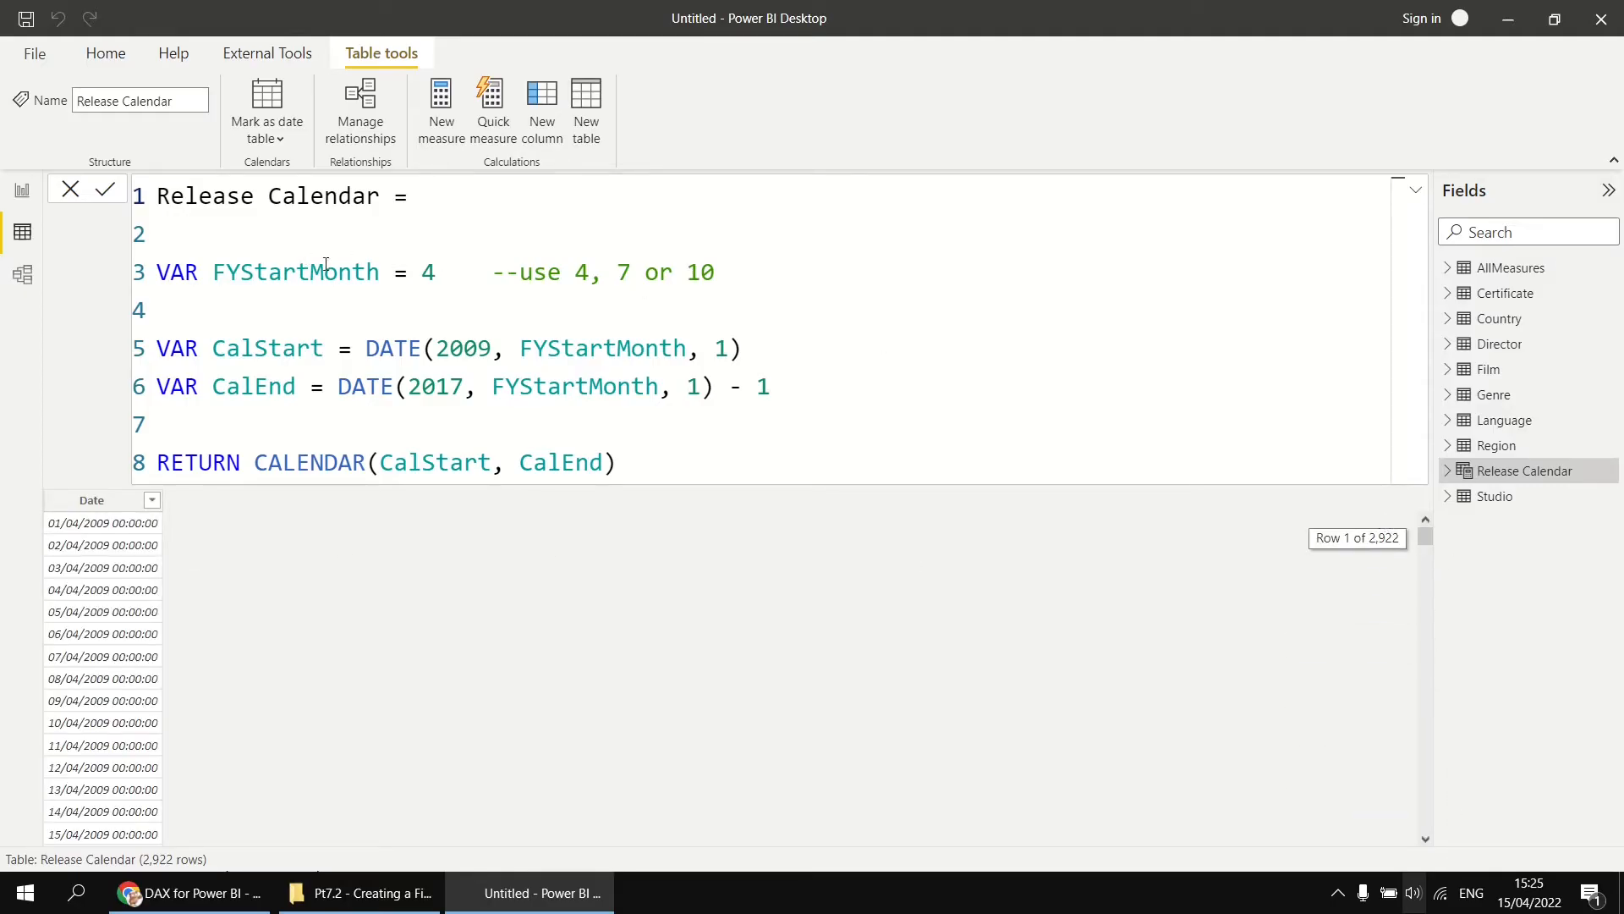
Test the calendar with FYStartMonth set to 7, check its dates, and set the variable back to 4.
double_click(428, 272)
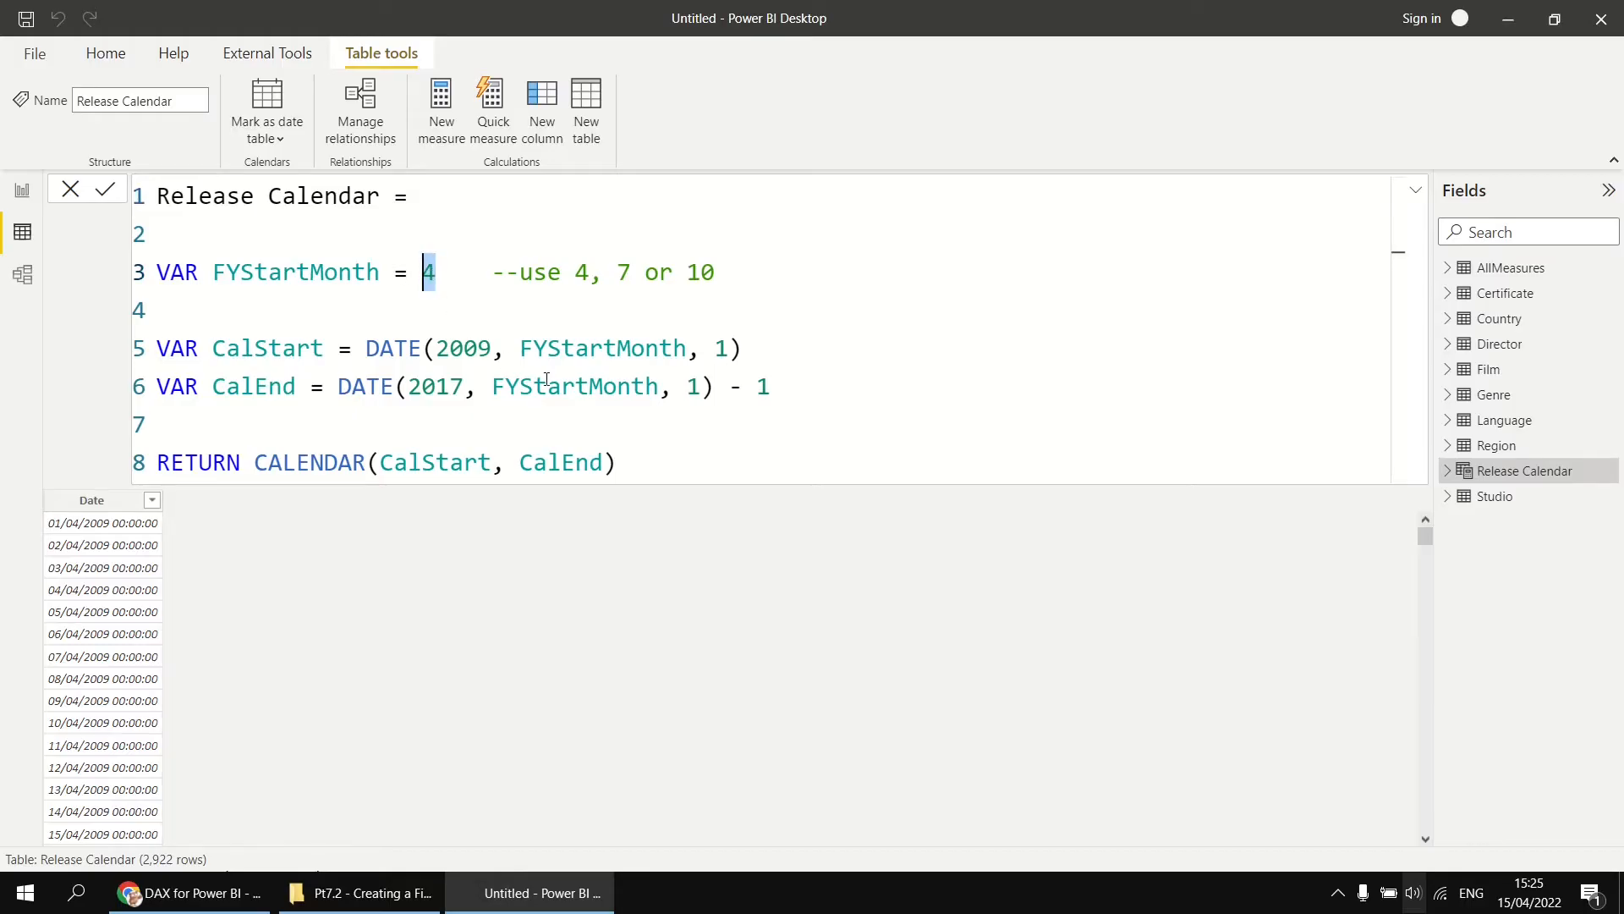
text(7)
key(Return)
mouse_move(1423, 538)
mouse_down()
mouse_move(1425, 761)
mouse_move(1451, 837)
mouse_move(1424, 518)
mouse_up()
double_click(429, 271)
text(4)
key(Return)
Start a StartYear variable declaration below FYStartMonth, separated from it by a blank line.
click(761, 275)
key(Return)
key(Return)
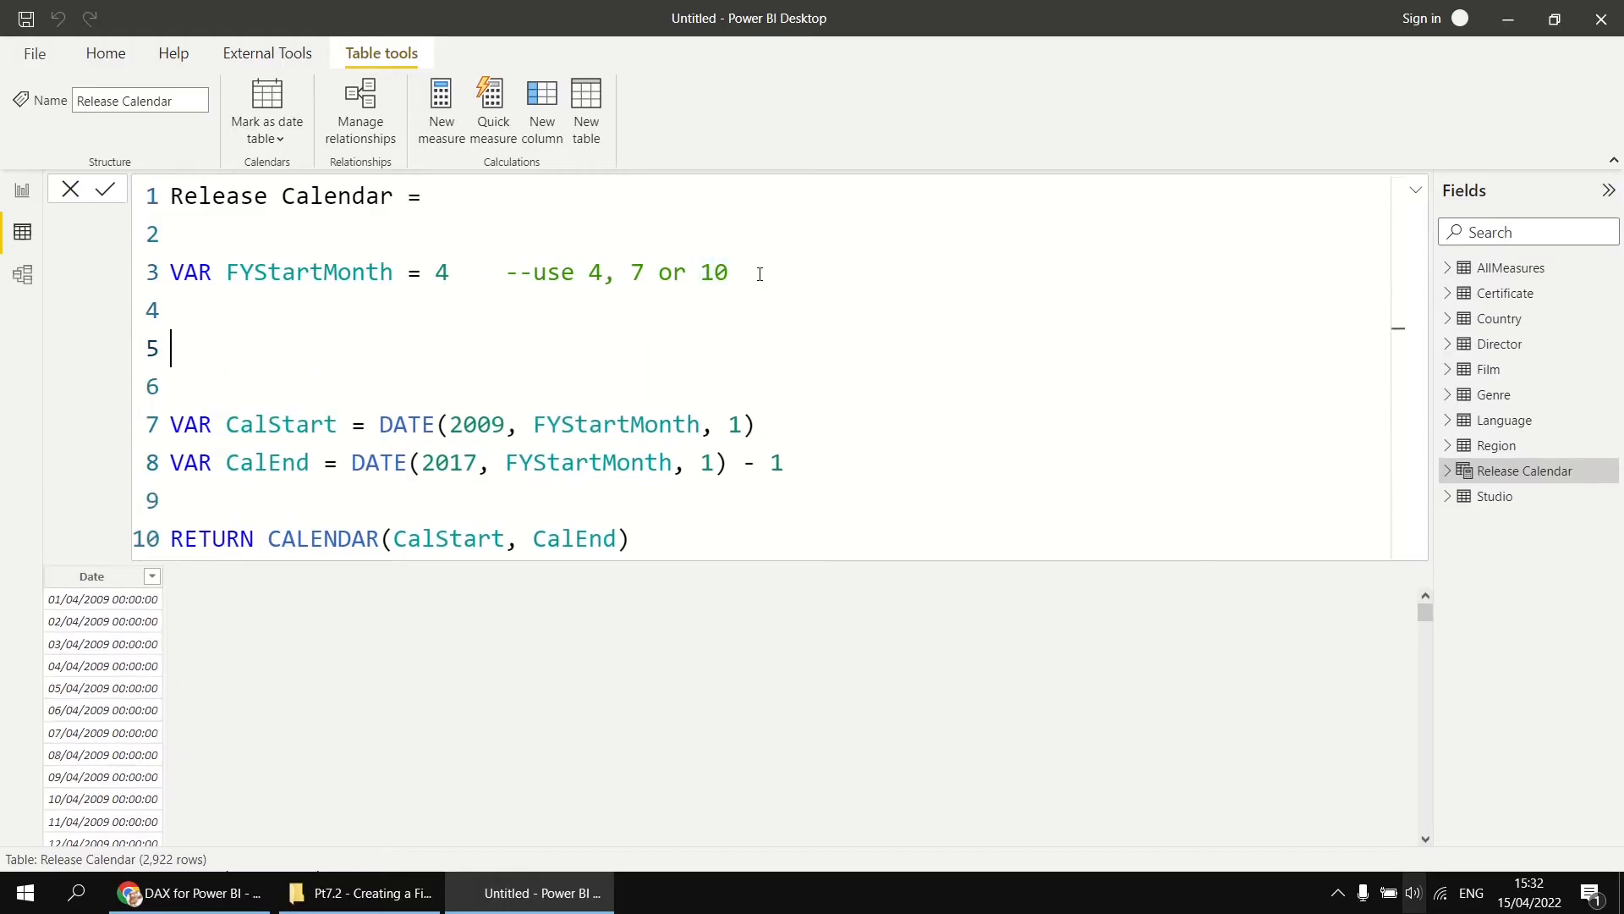
text(VAR Startyear)
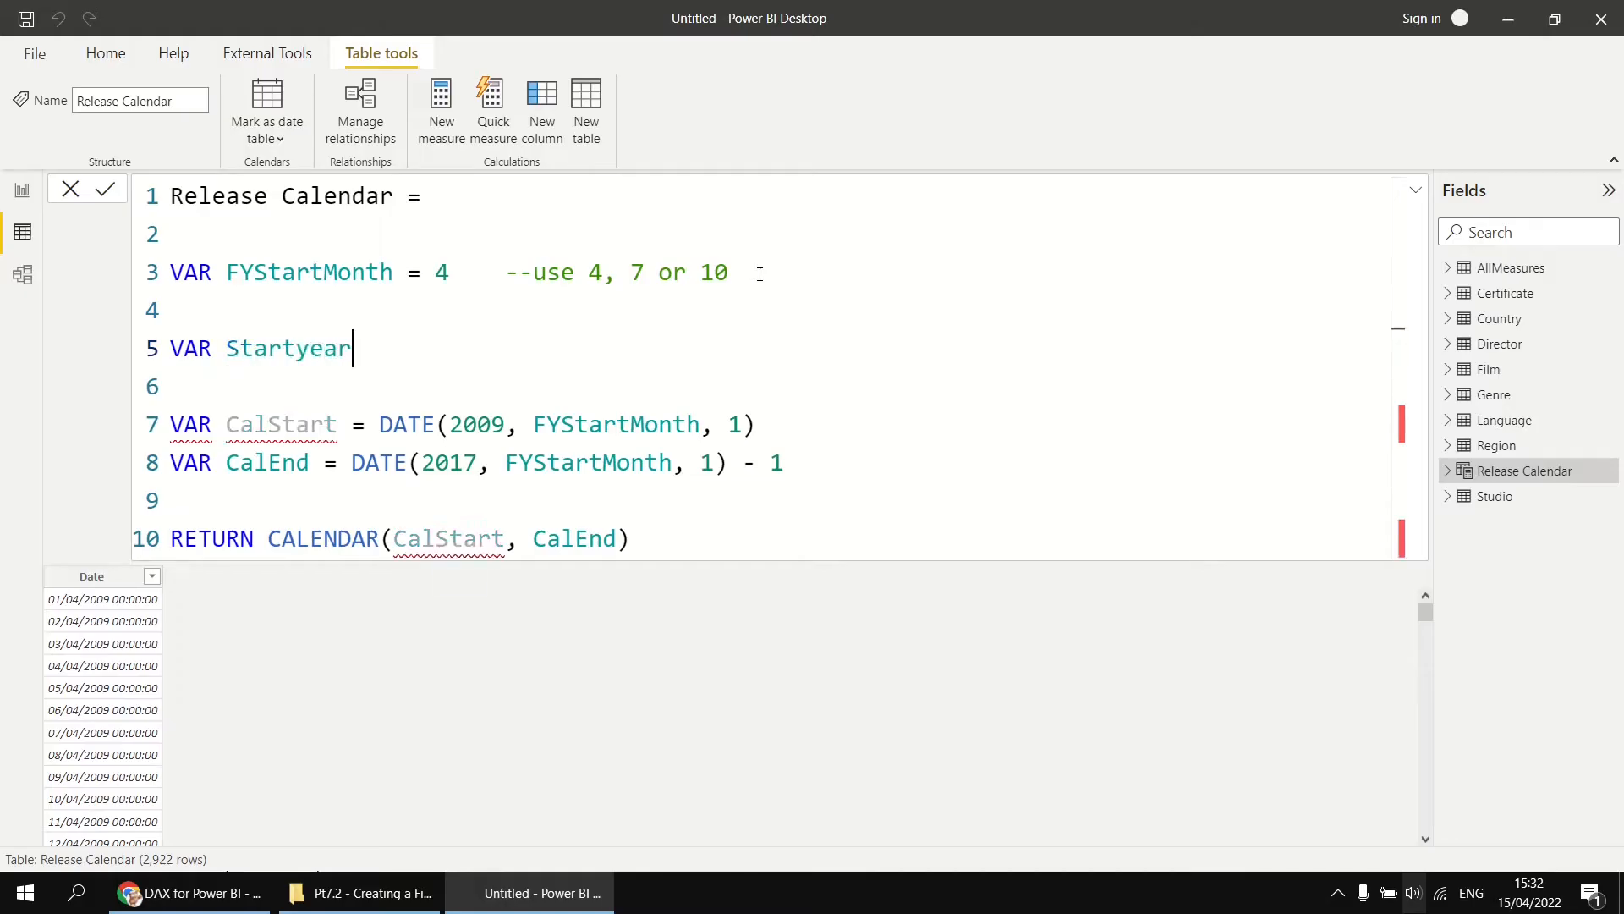
key(BackSpace)
key(BackSpace)
key(BackSpace)
key(BackSpace)
text(Year =)
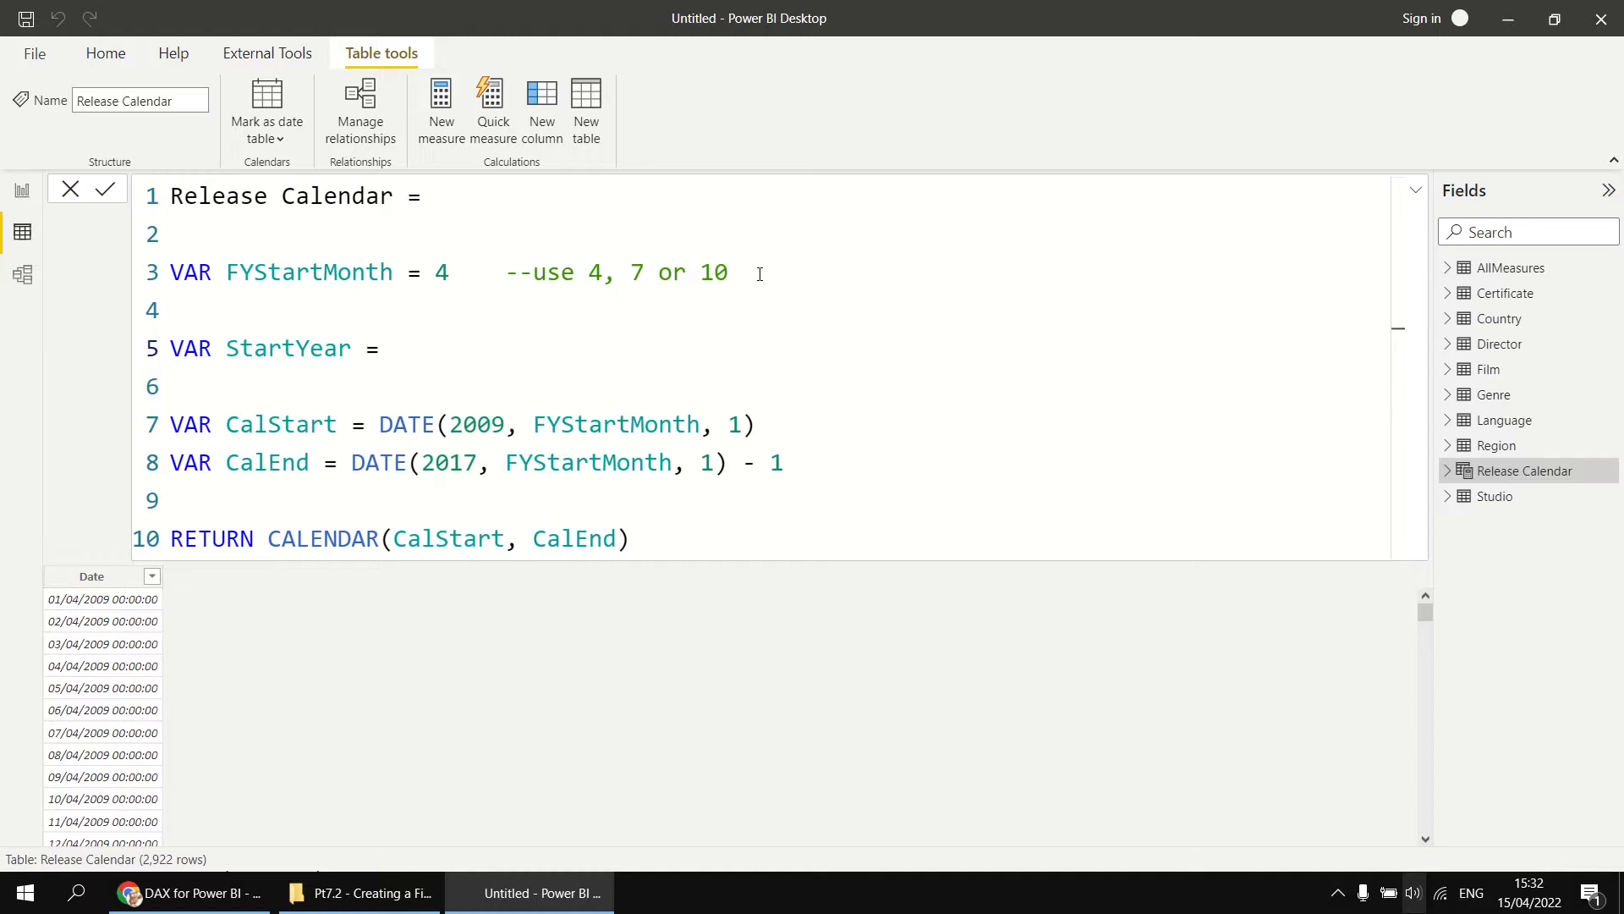
Define StartYear as the year of the earliest film release date with YEAR(MIN(Film[ReleaseDate])).
text(YEAR()
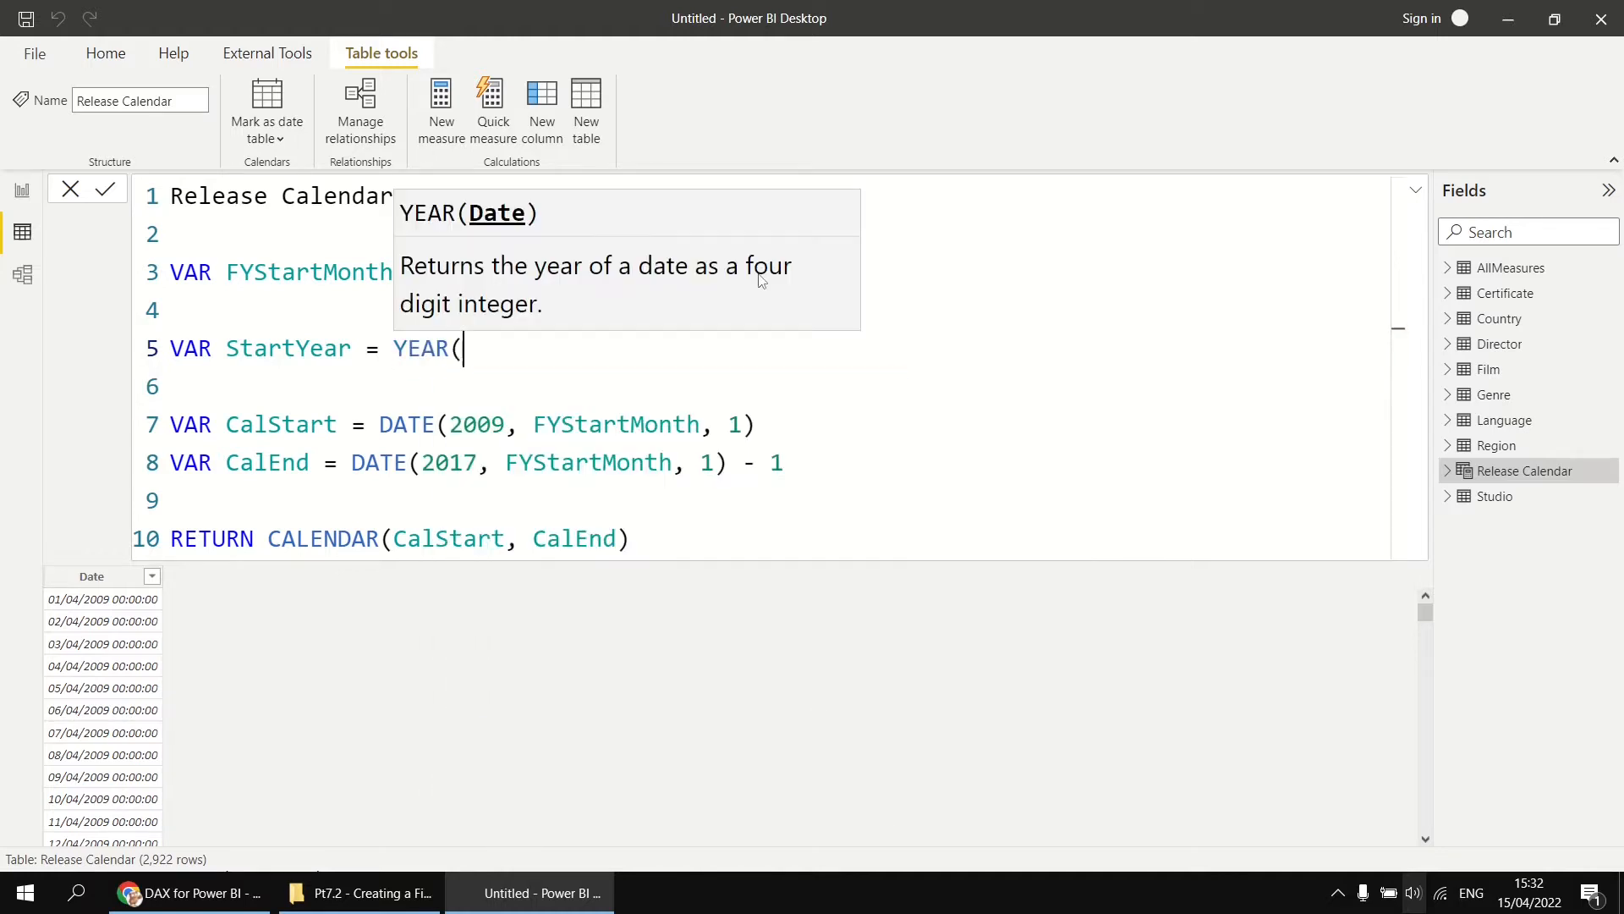
text(MIN)
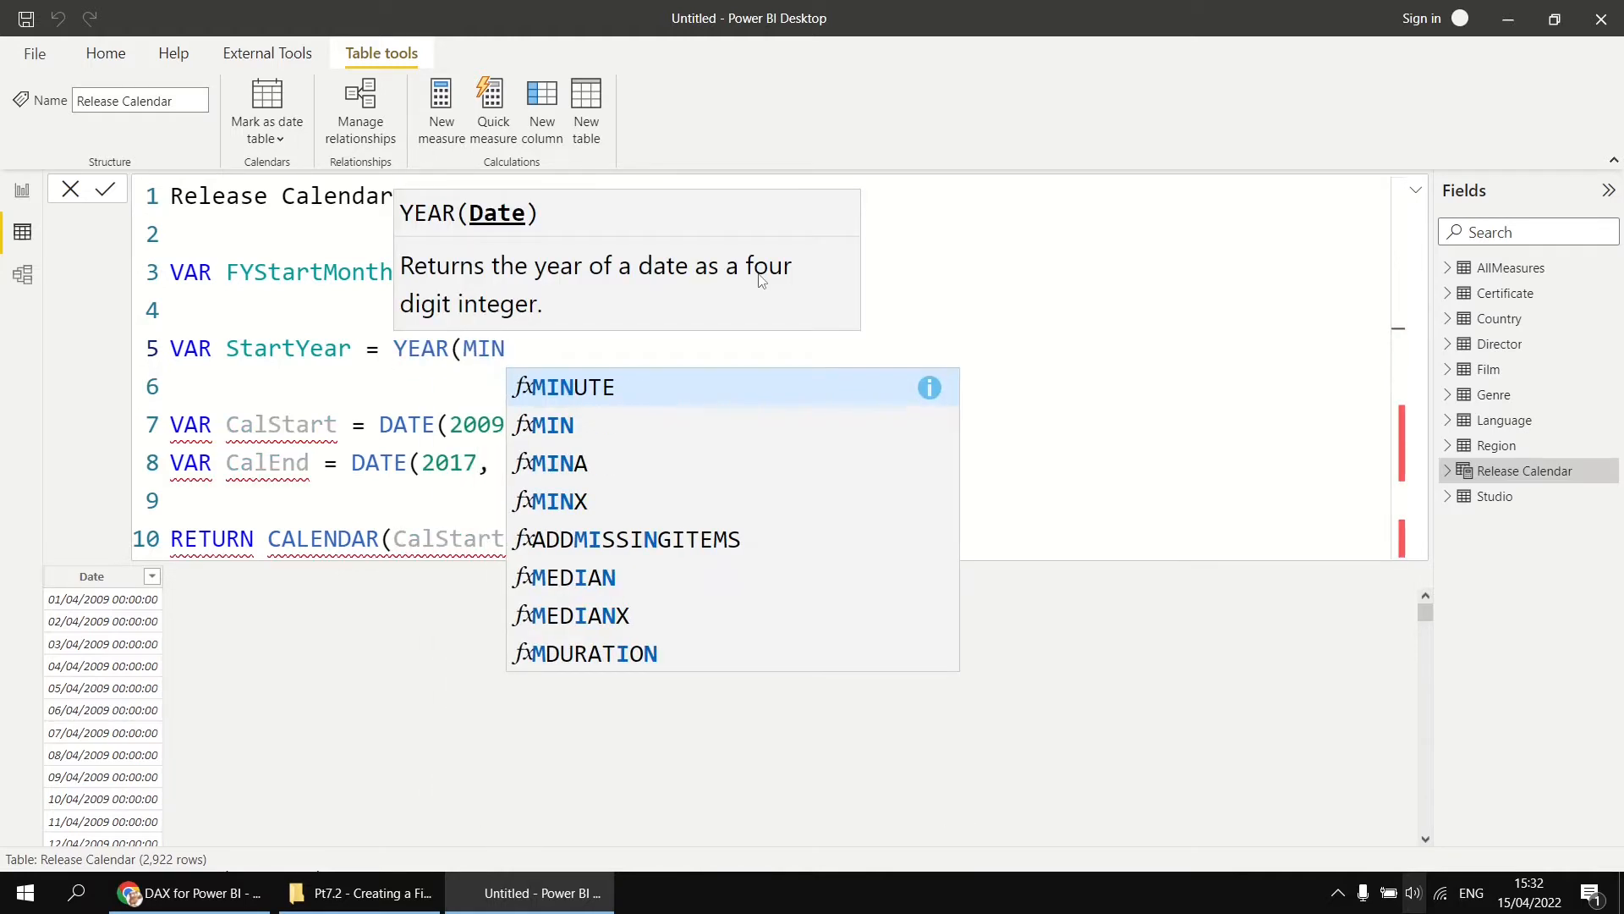
key(Down)
text(()
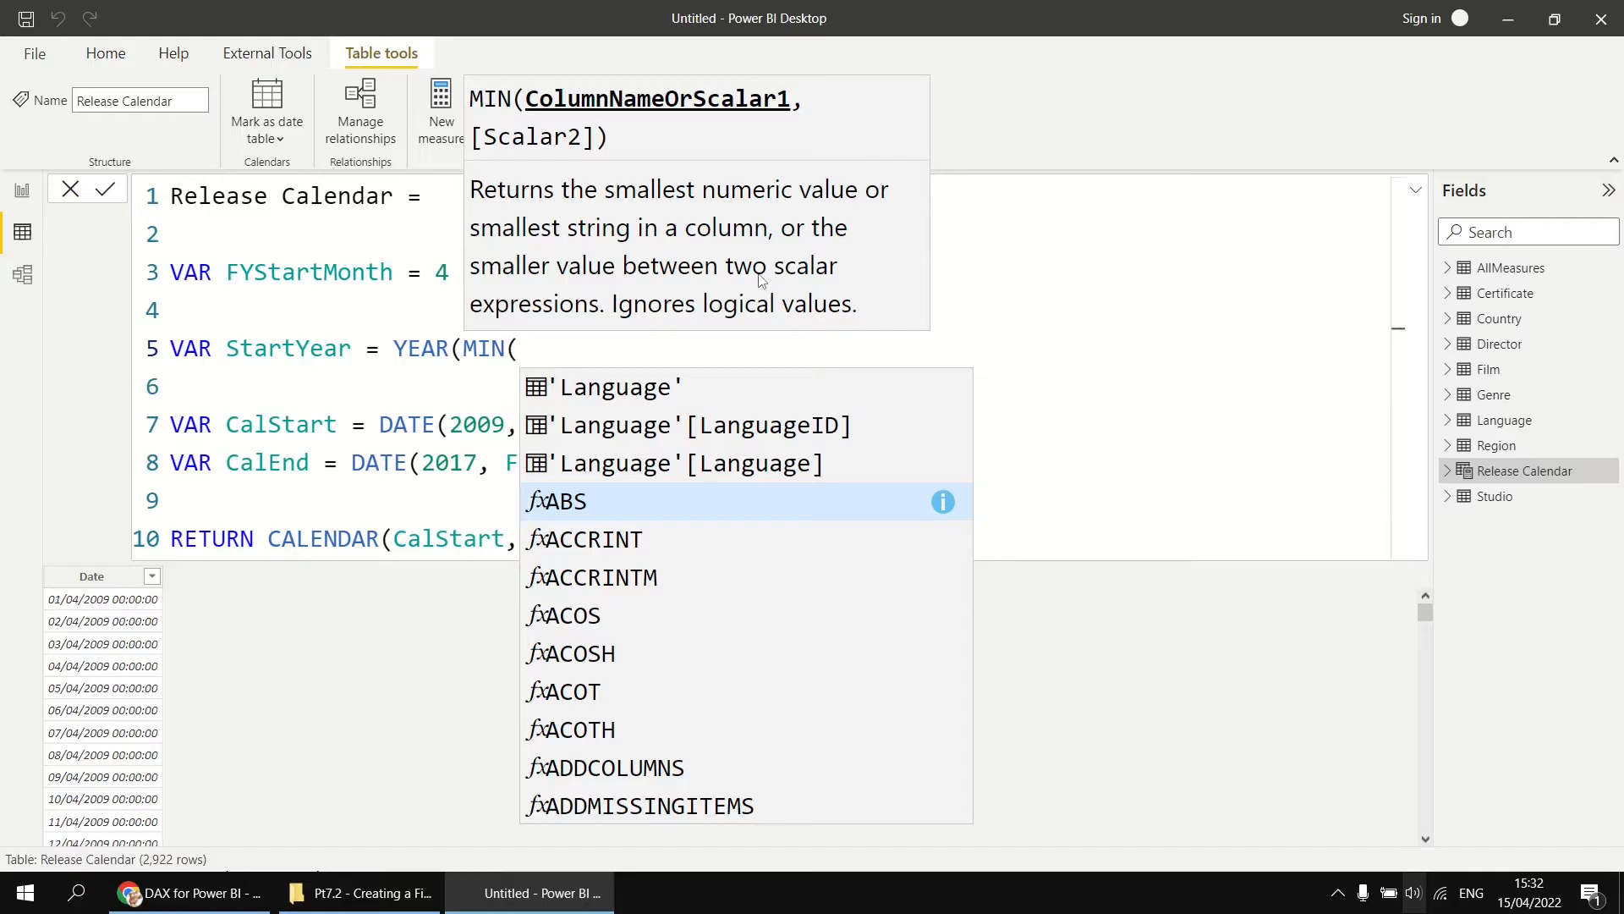
text(film)
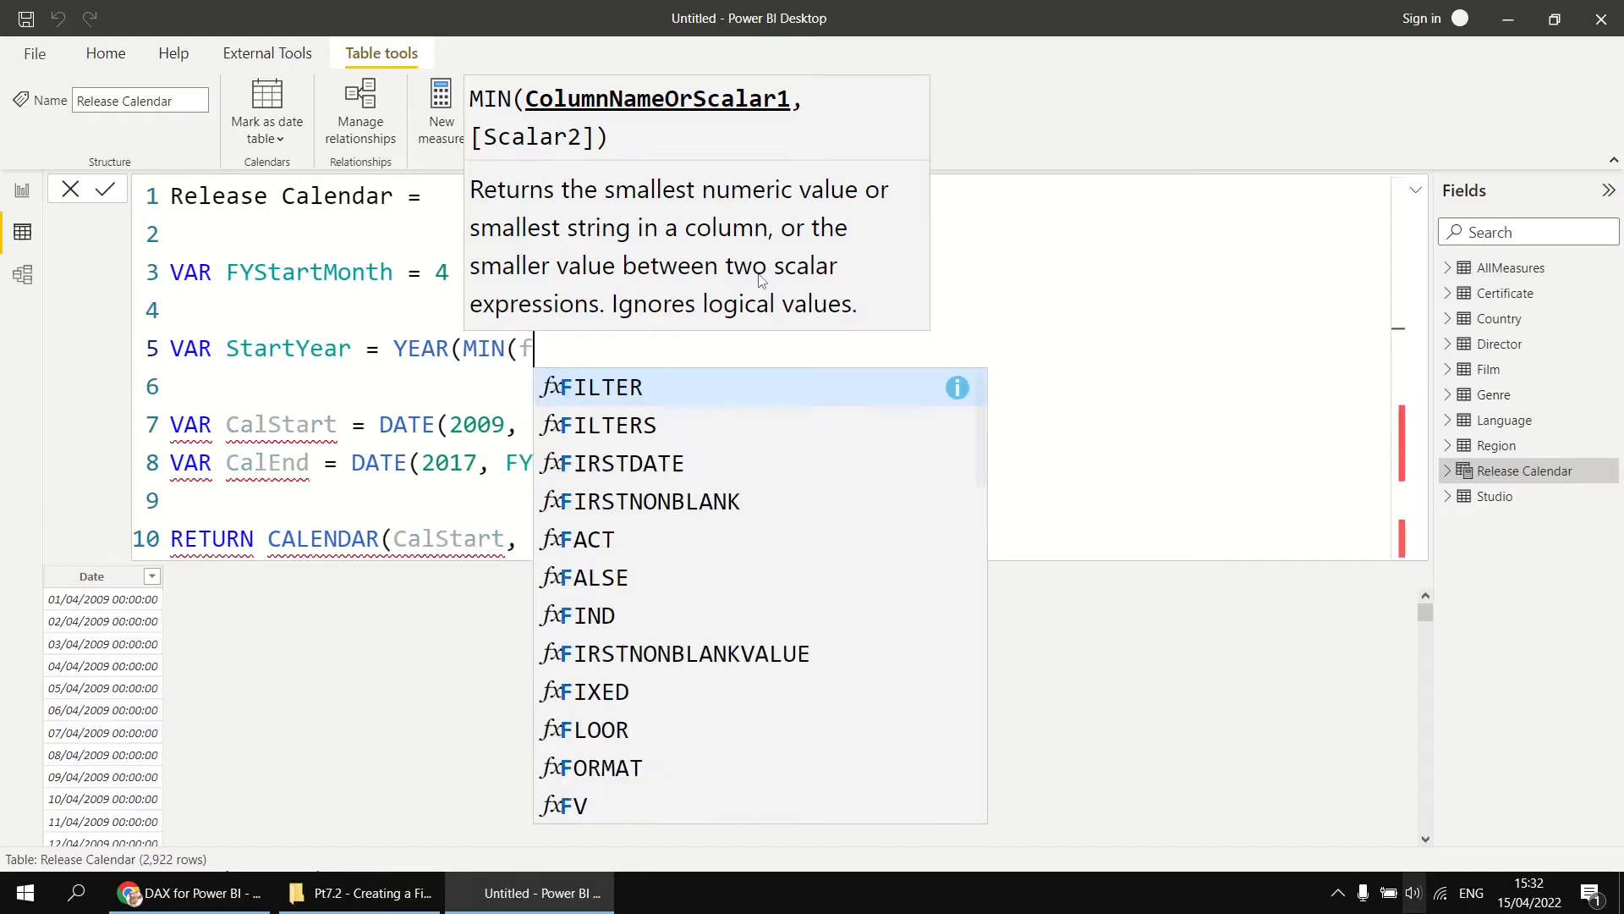
key(Down)
key(Down)
key(Down)
key(Down)
key(Down)
key(Down)
key(Down)
key(Down)
key(Down)
key(Down)
key(Down)
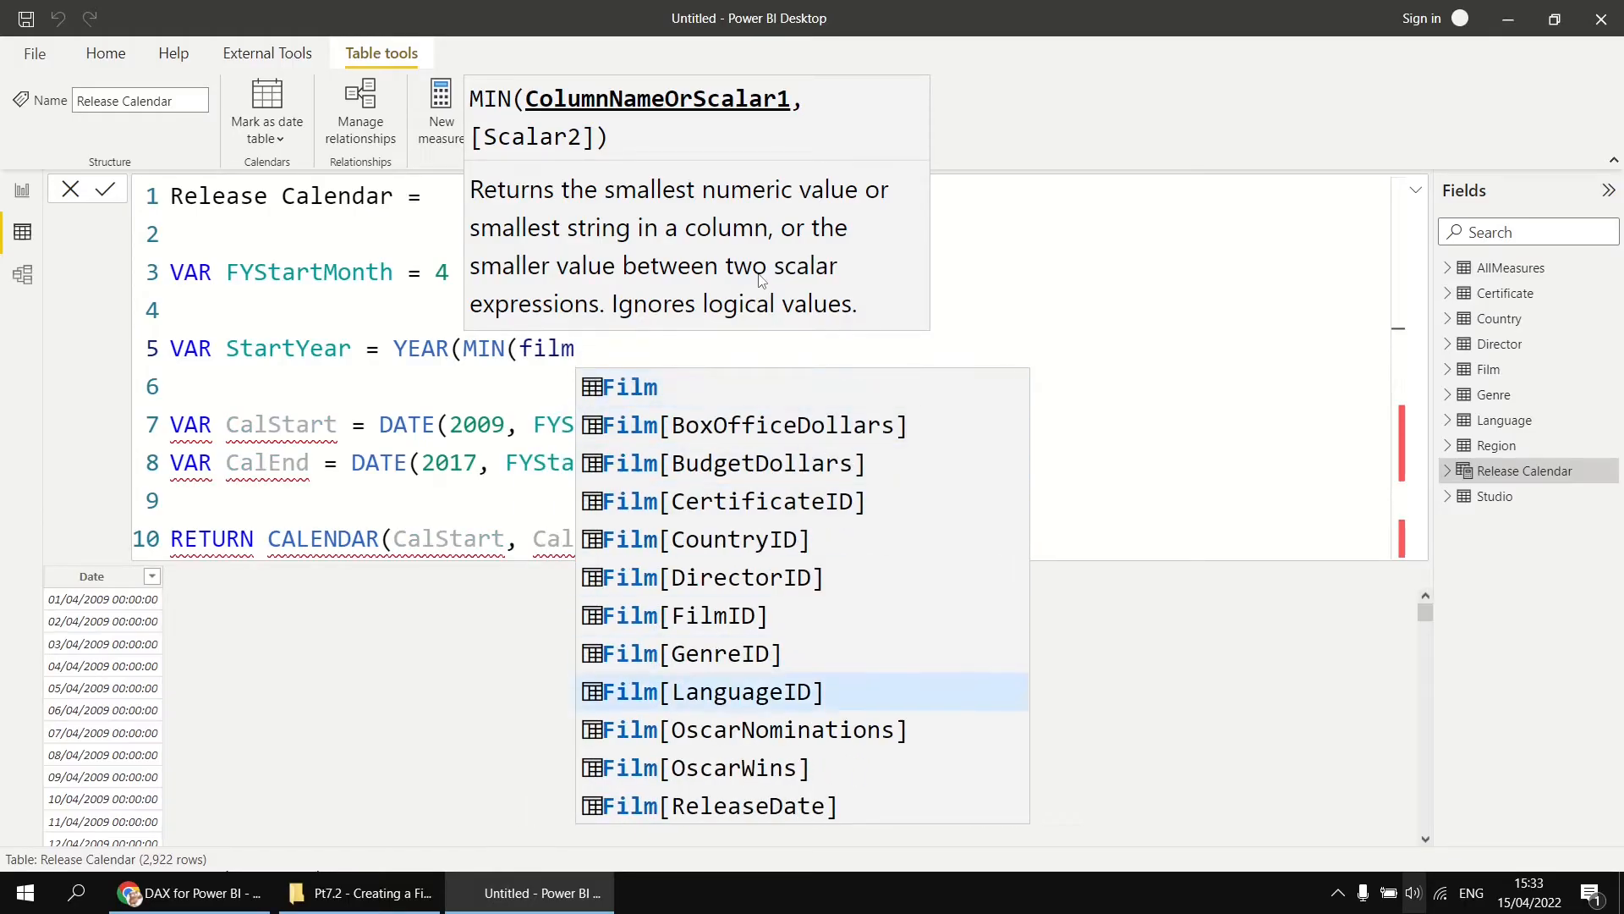
key(Tab)
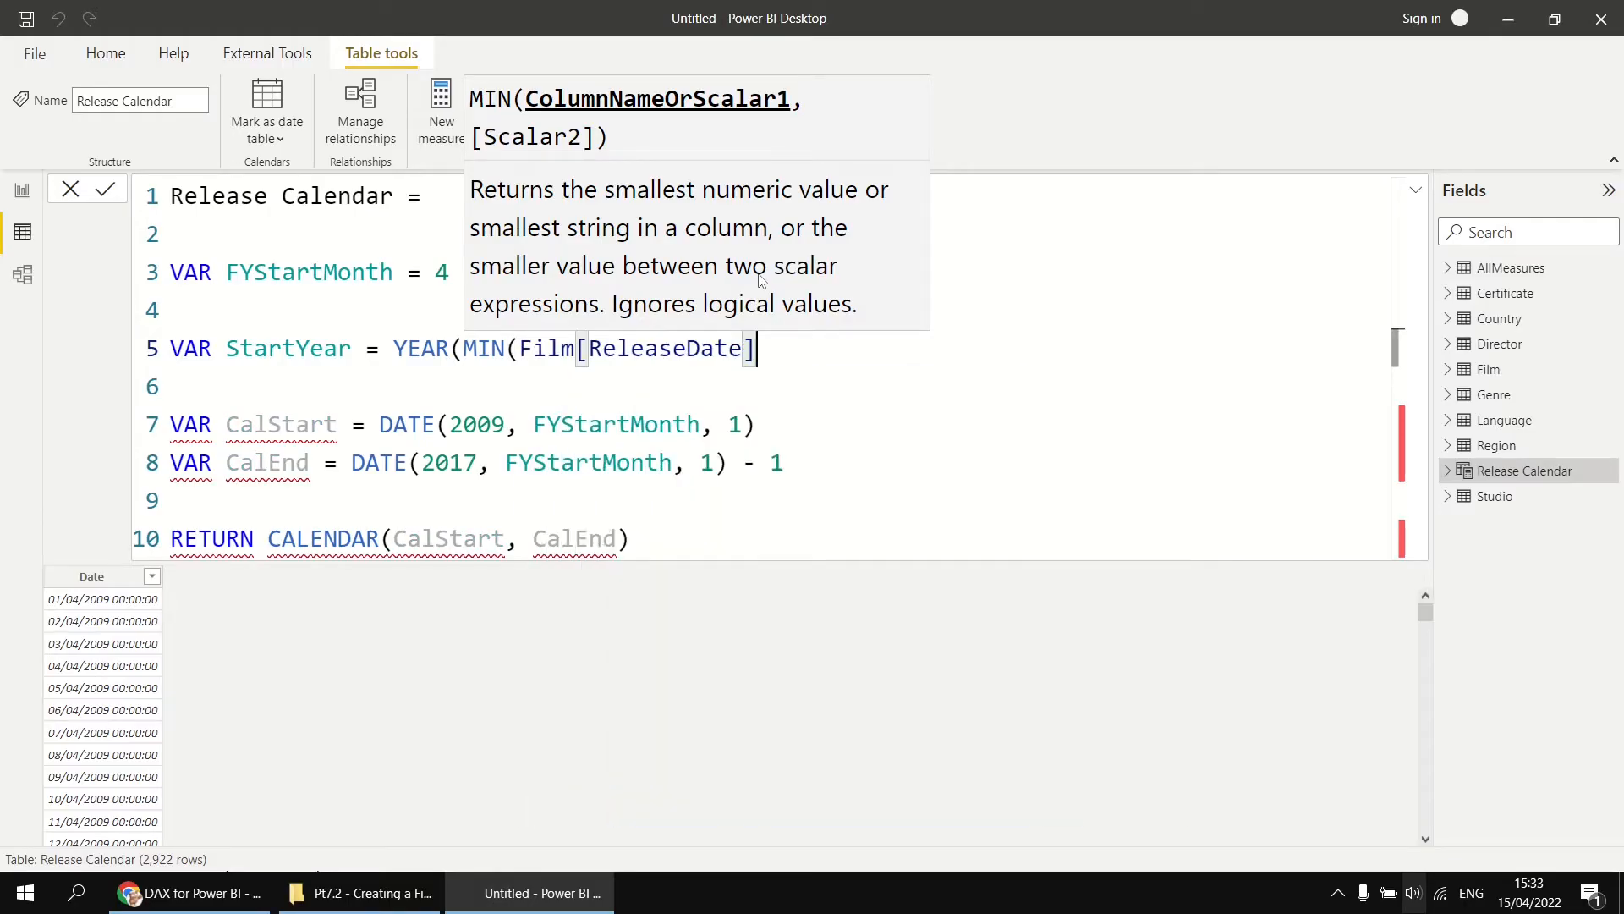
text()))
Replace the year 2009 in the CalStart date with the StartYear variable and apply the formula.
key(Down)
key(Down)
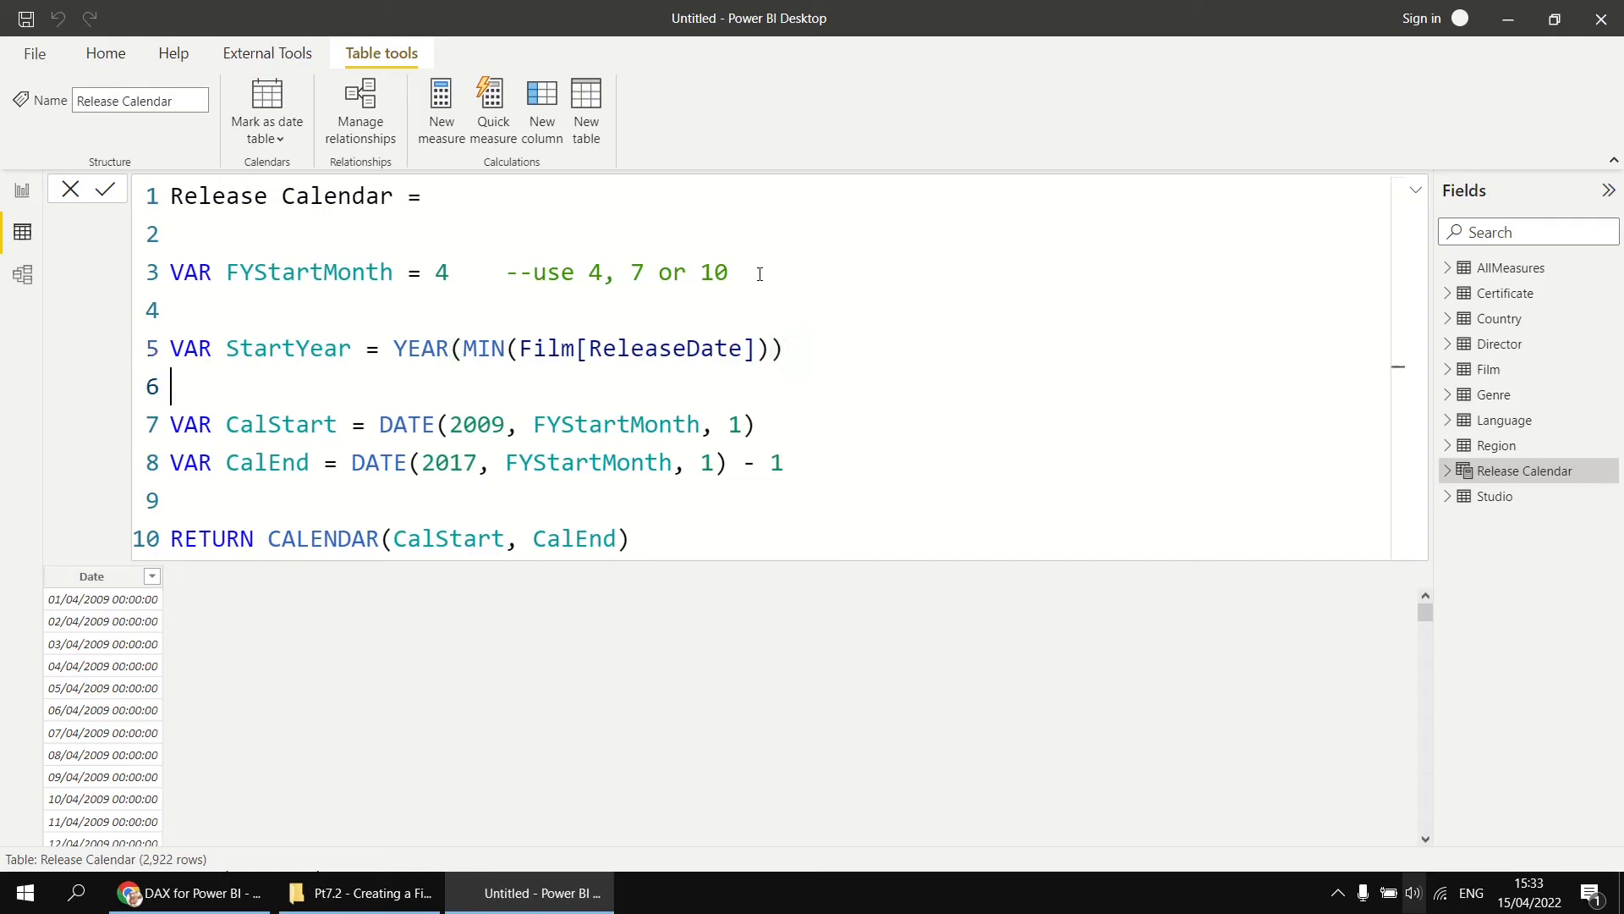
key(ctrl+Left)
key(ctrl+Left)
key(ctrl+Left)
key(ctrl+Left)
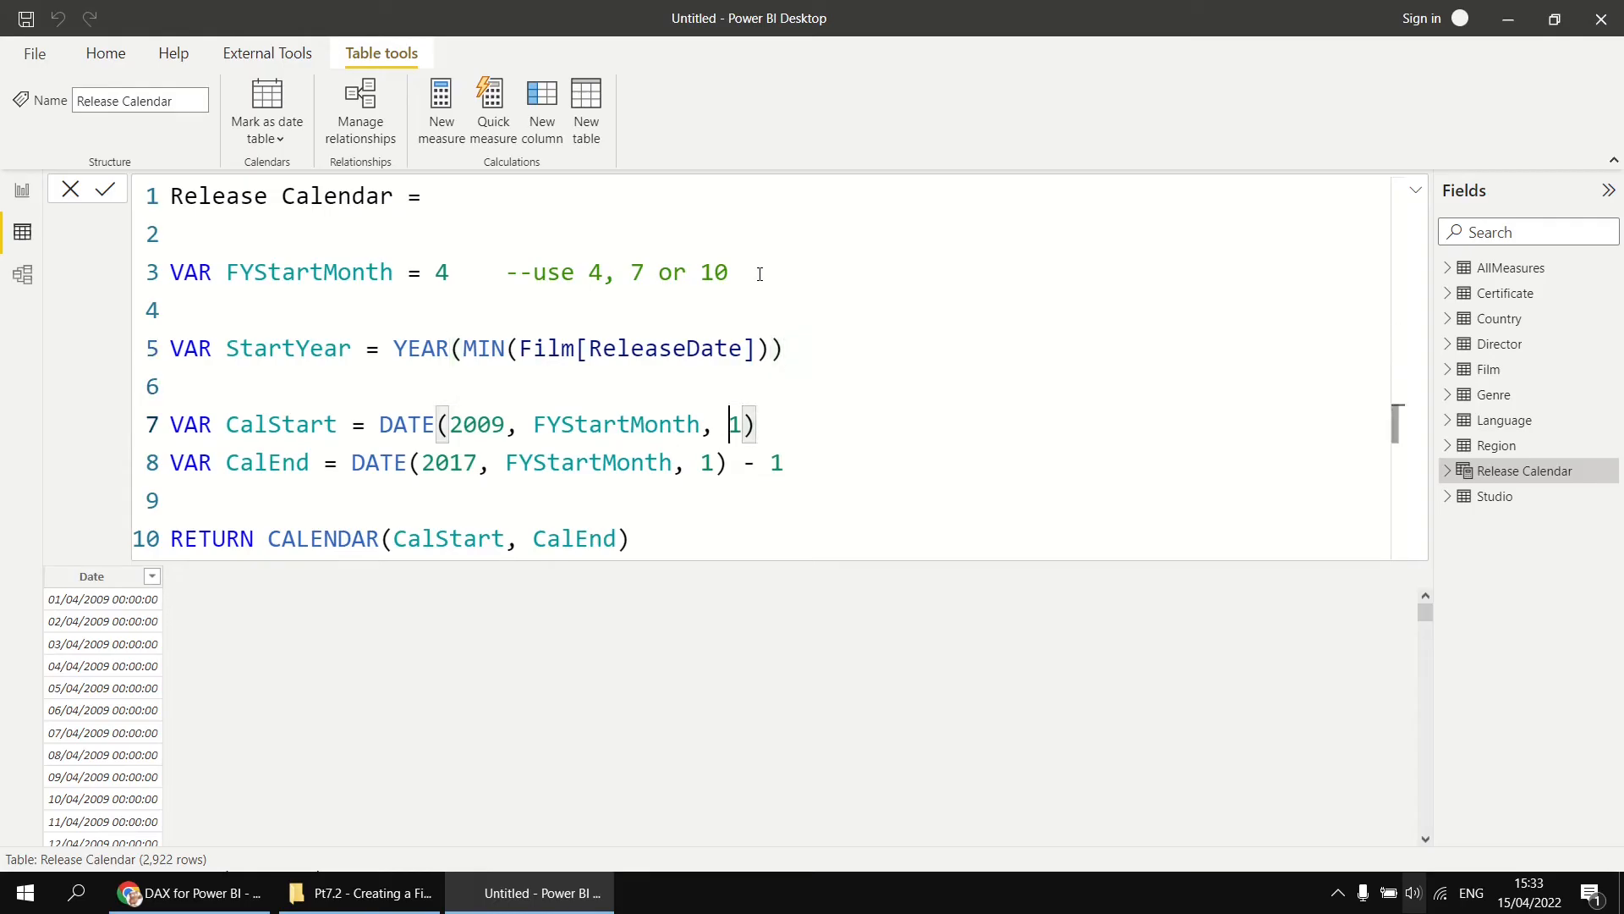
key(ctrl+shift+Left)
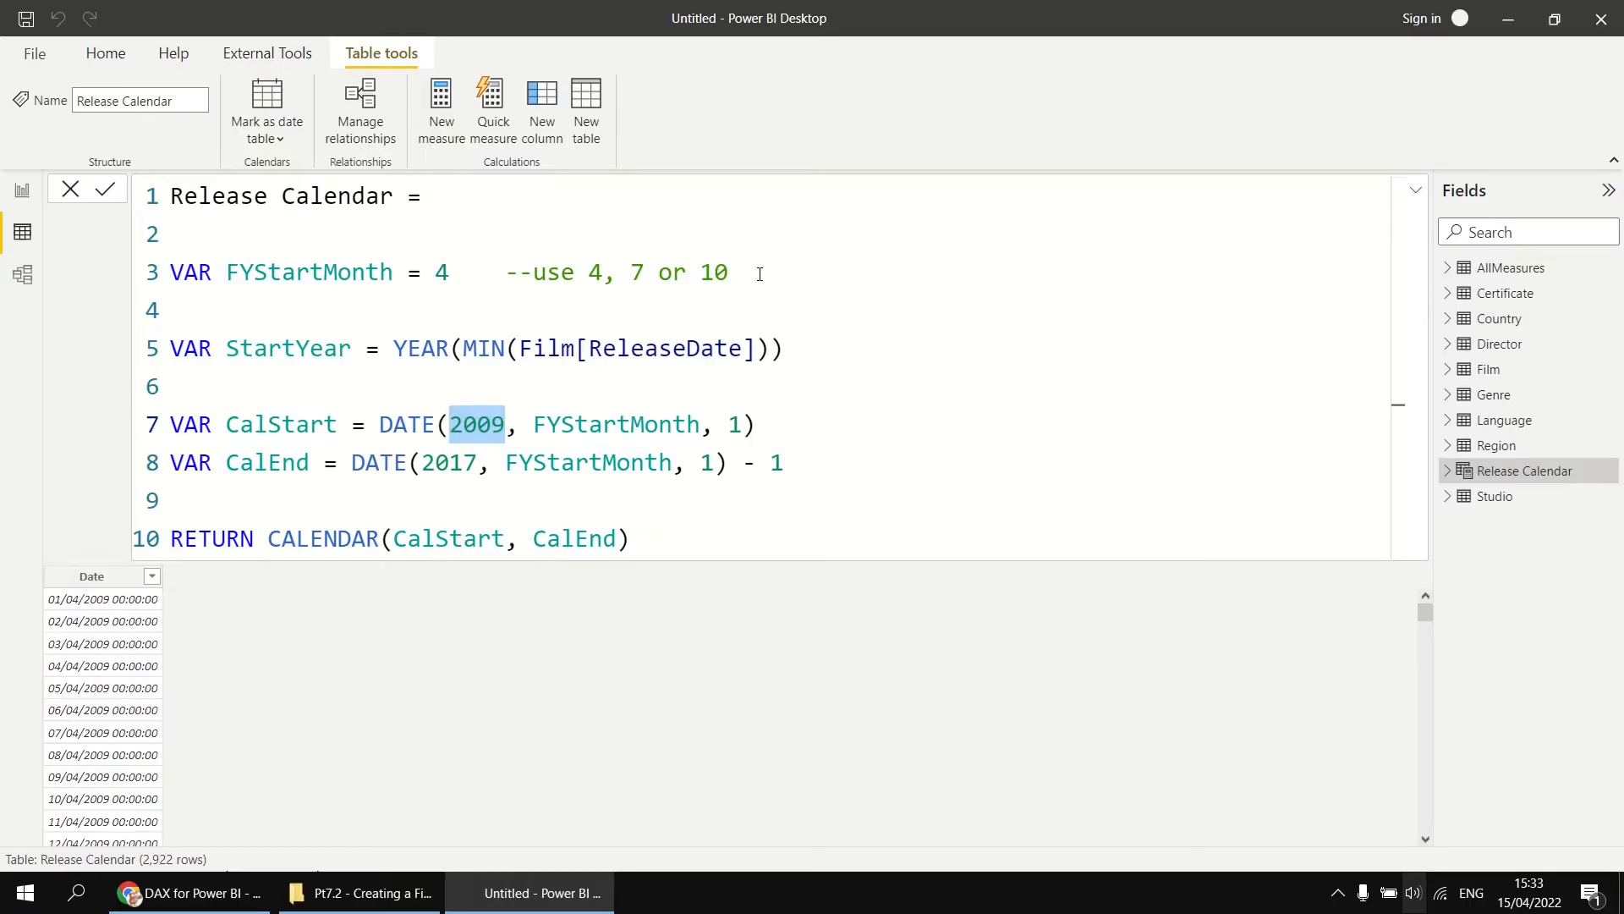
text(Start)
key(Tab)
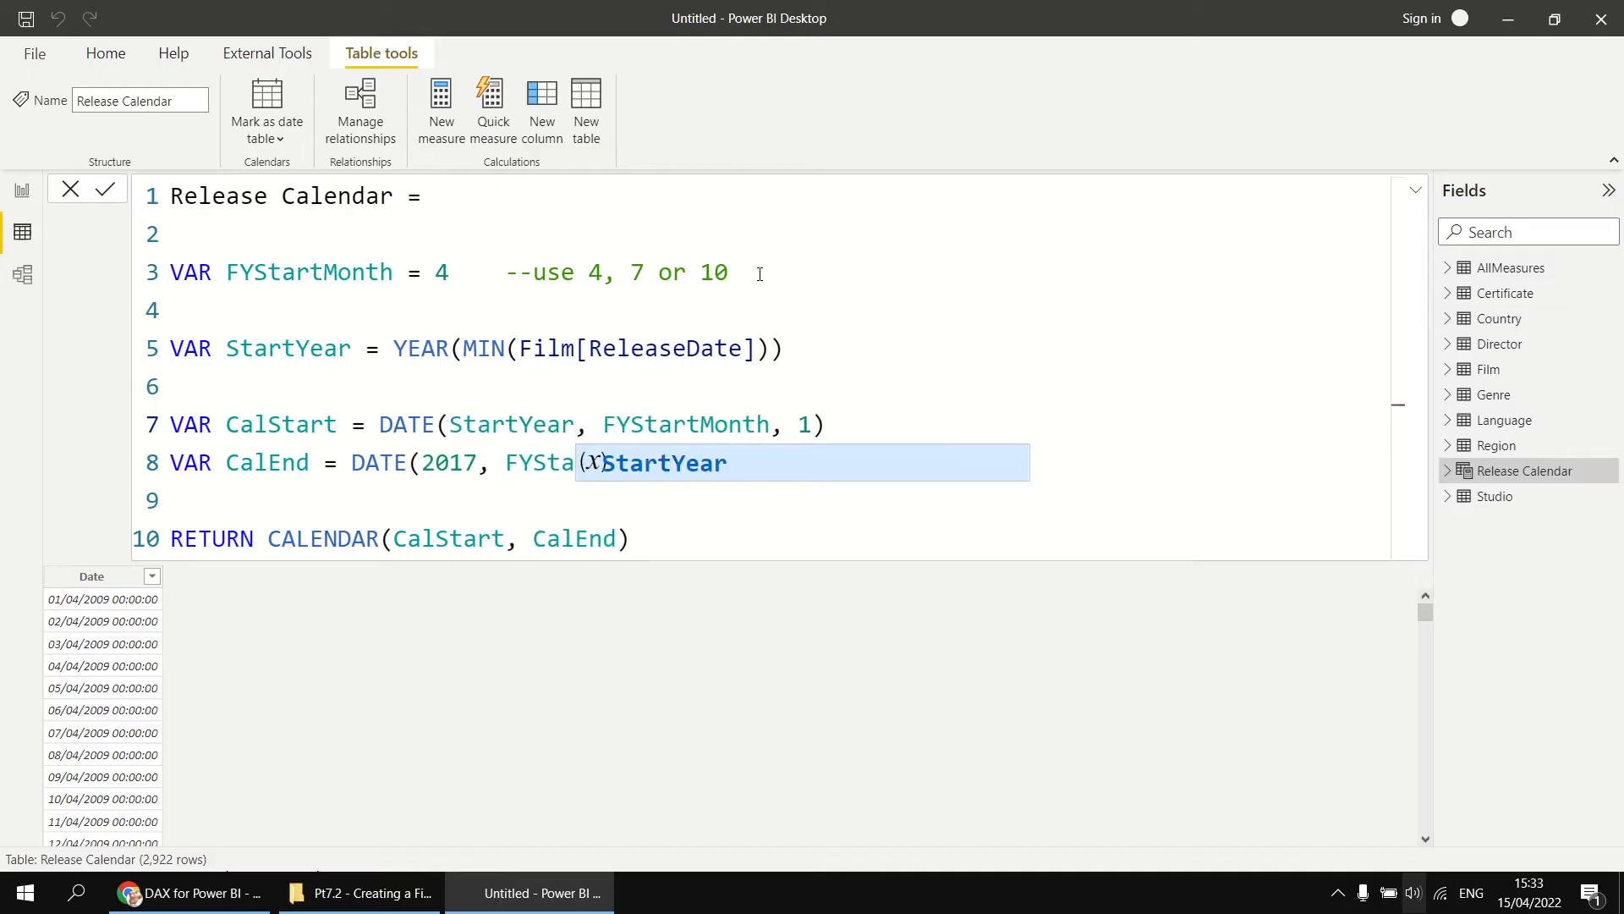
click(612, 505)
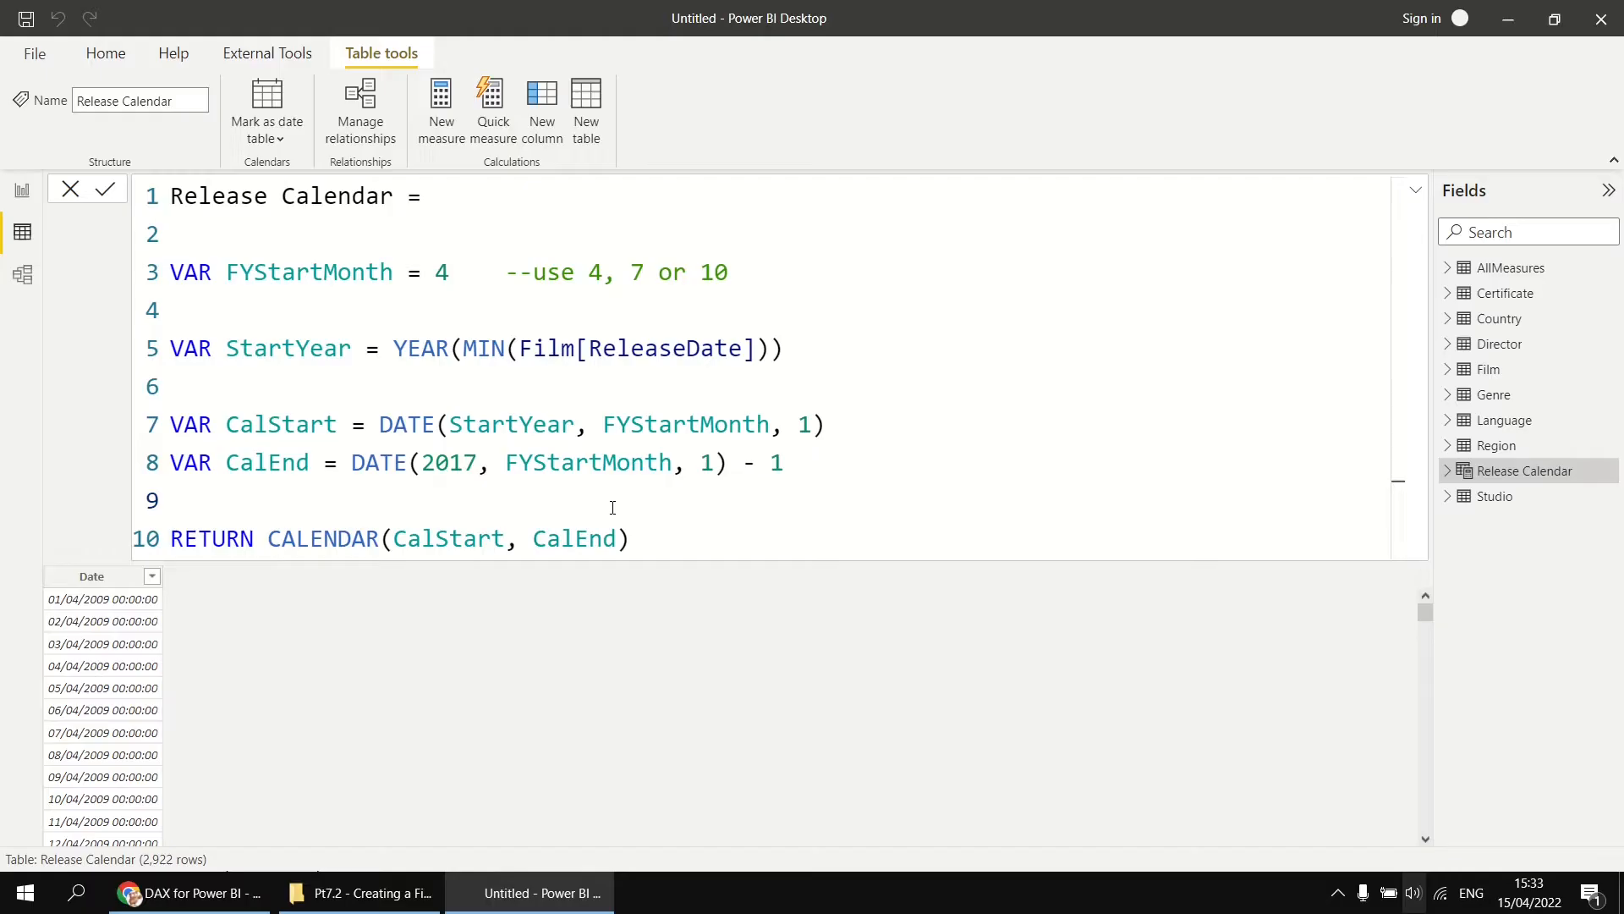
click(105, 190)
Append a minus sign and an opening parenthesis to the end of the StartYear expression.
click(793, 350)
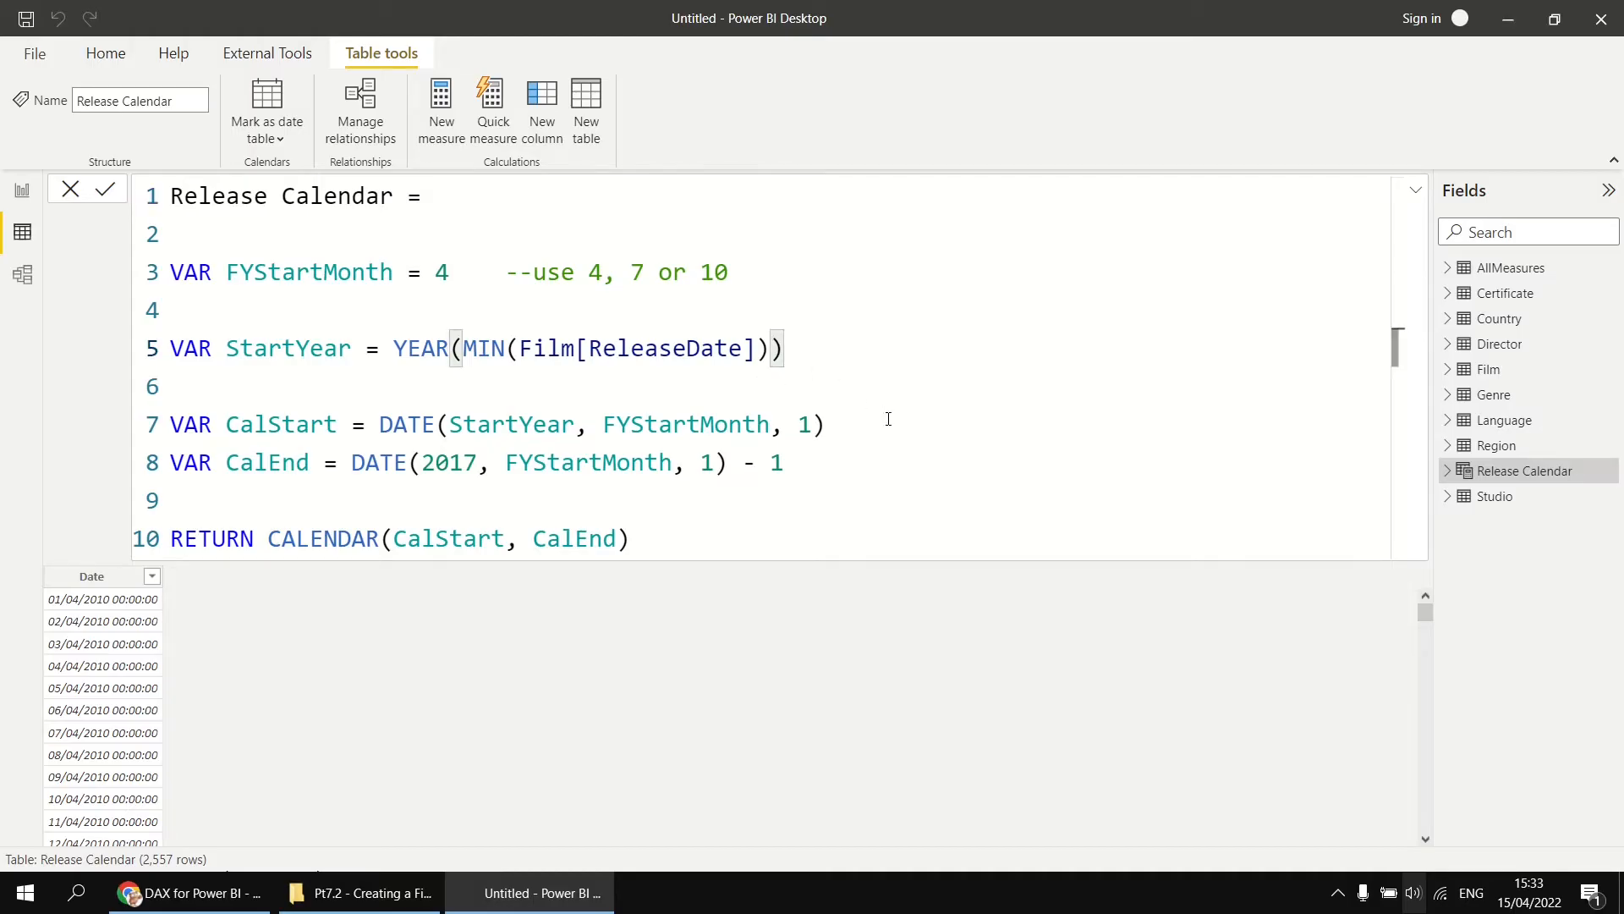
drag(395, 351, 853, 361)
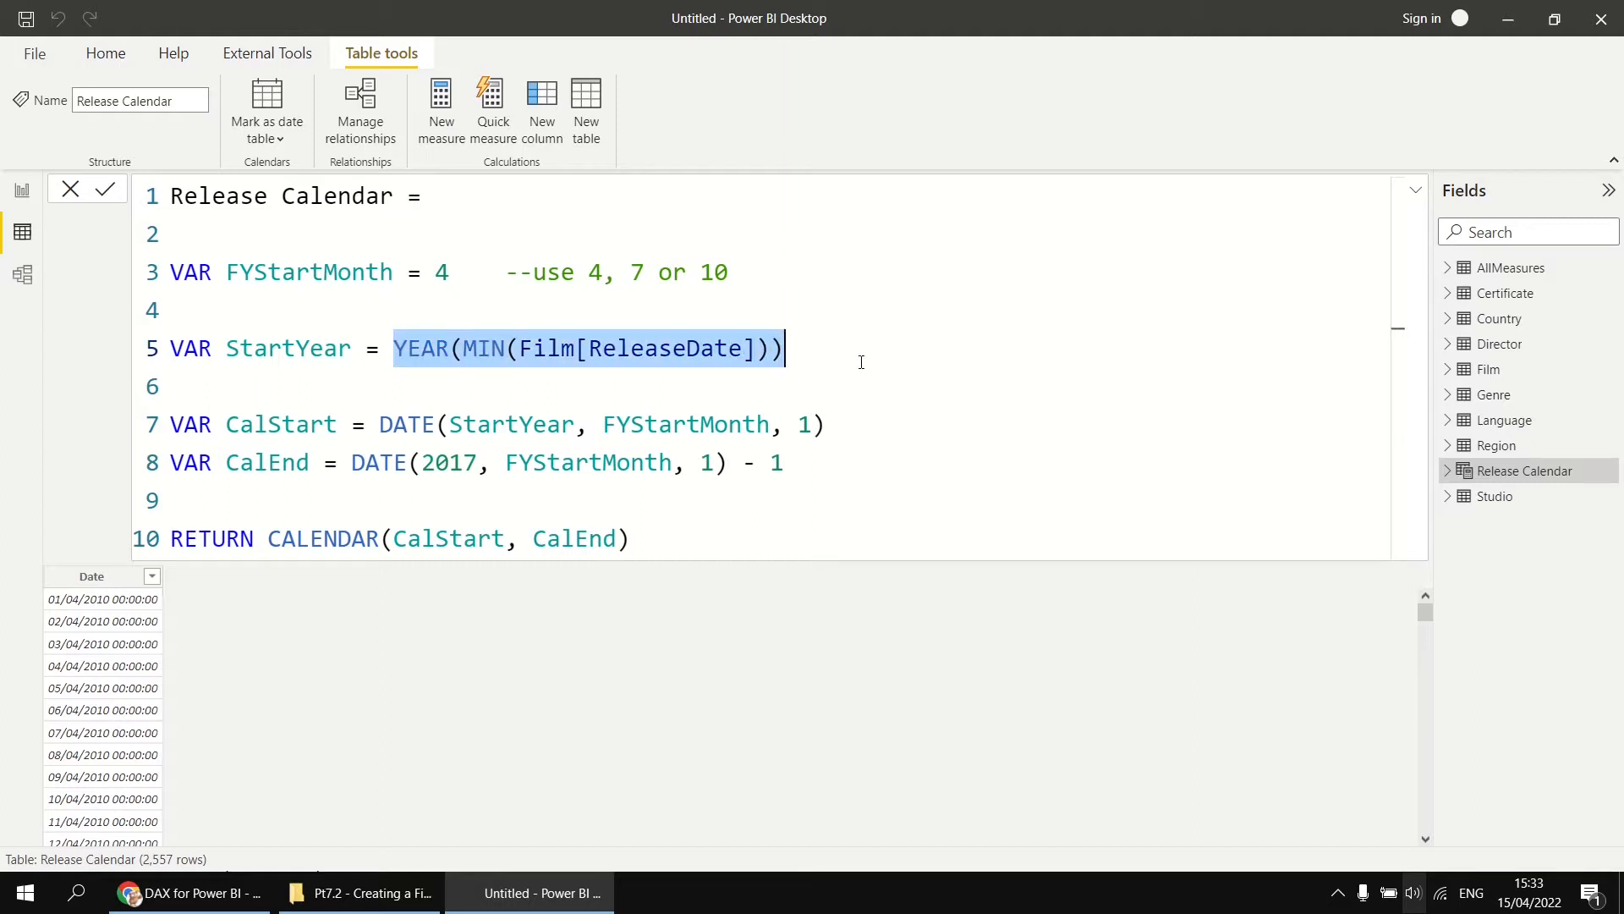
click(810, 351)
text(-)
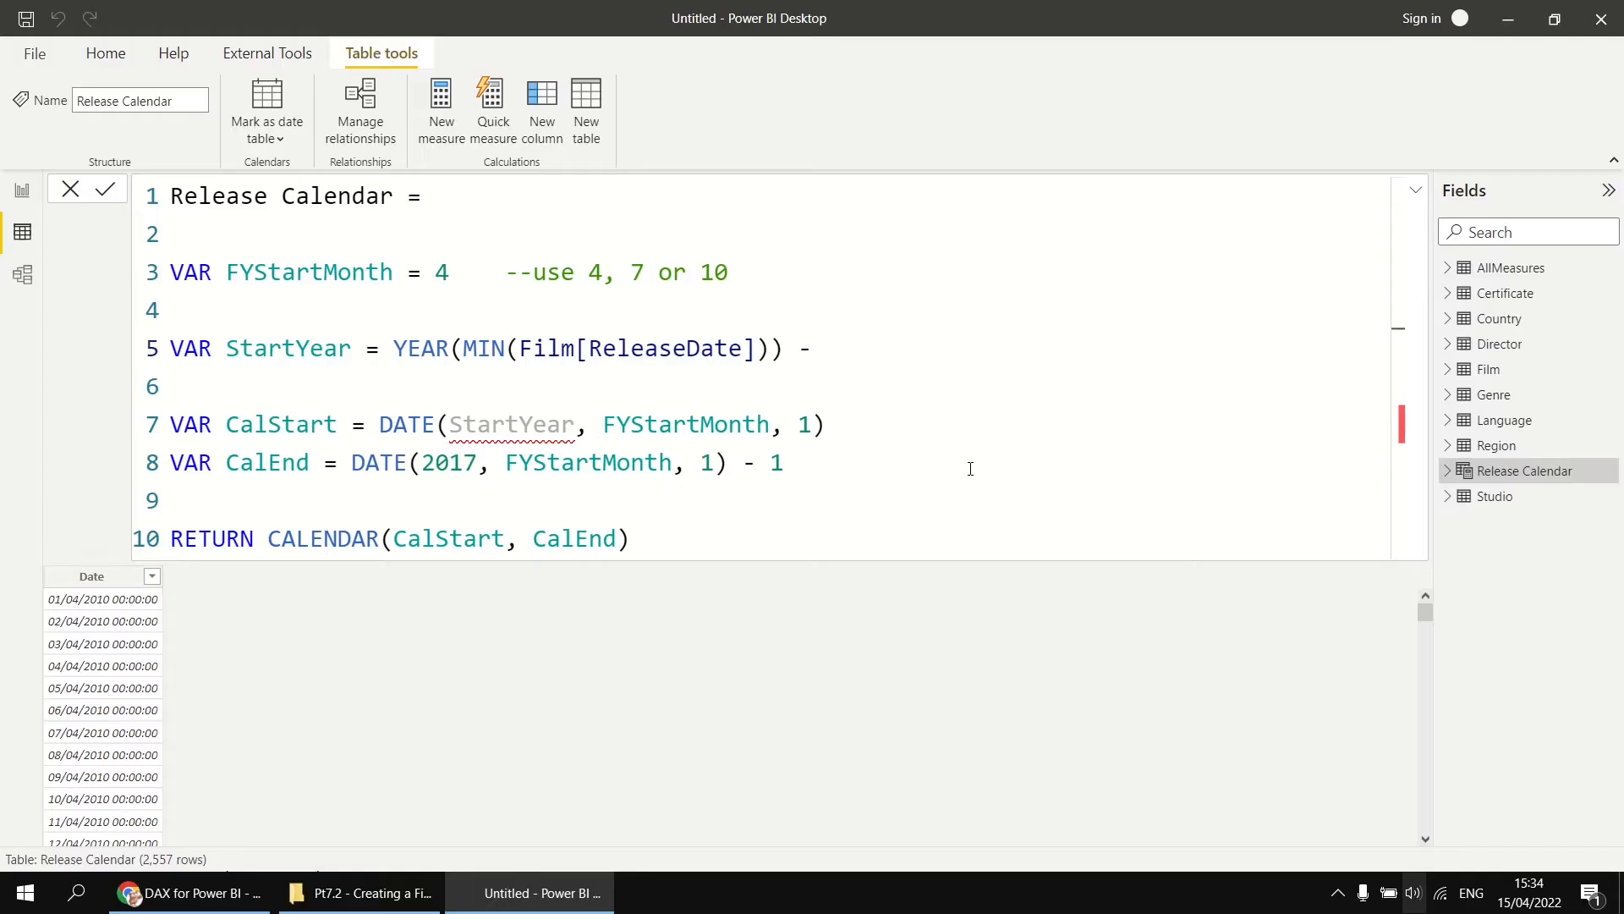
text((Mon)
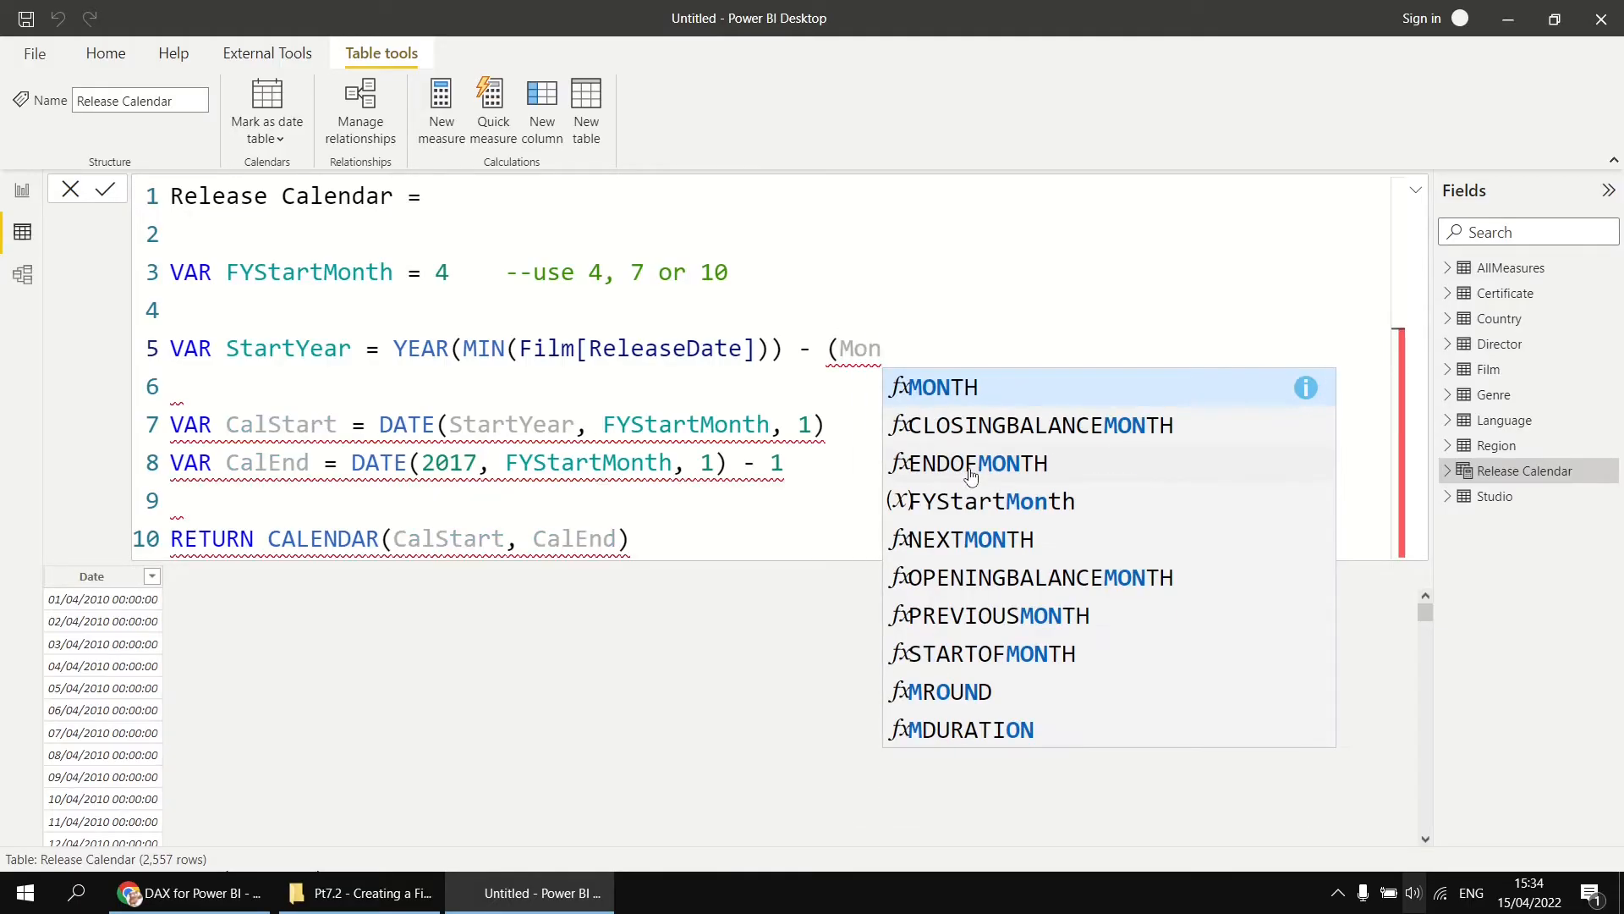
key(BackSpace)
key(BackSpace)
key(BackSpace)
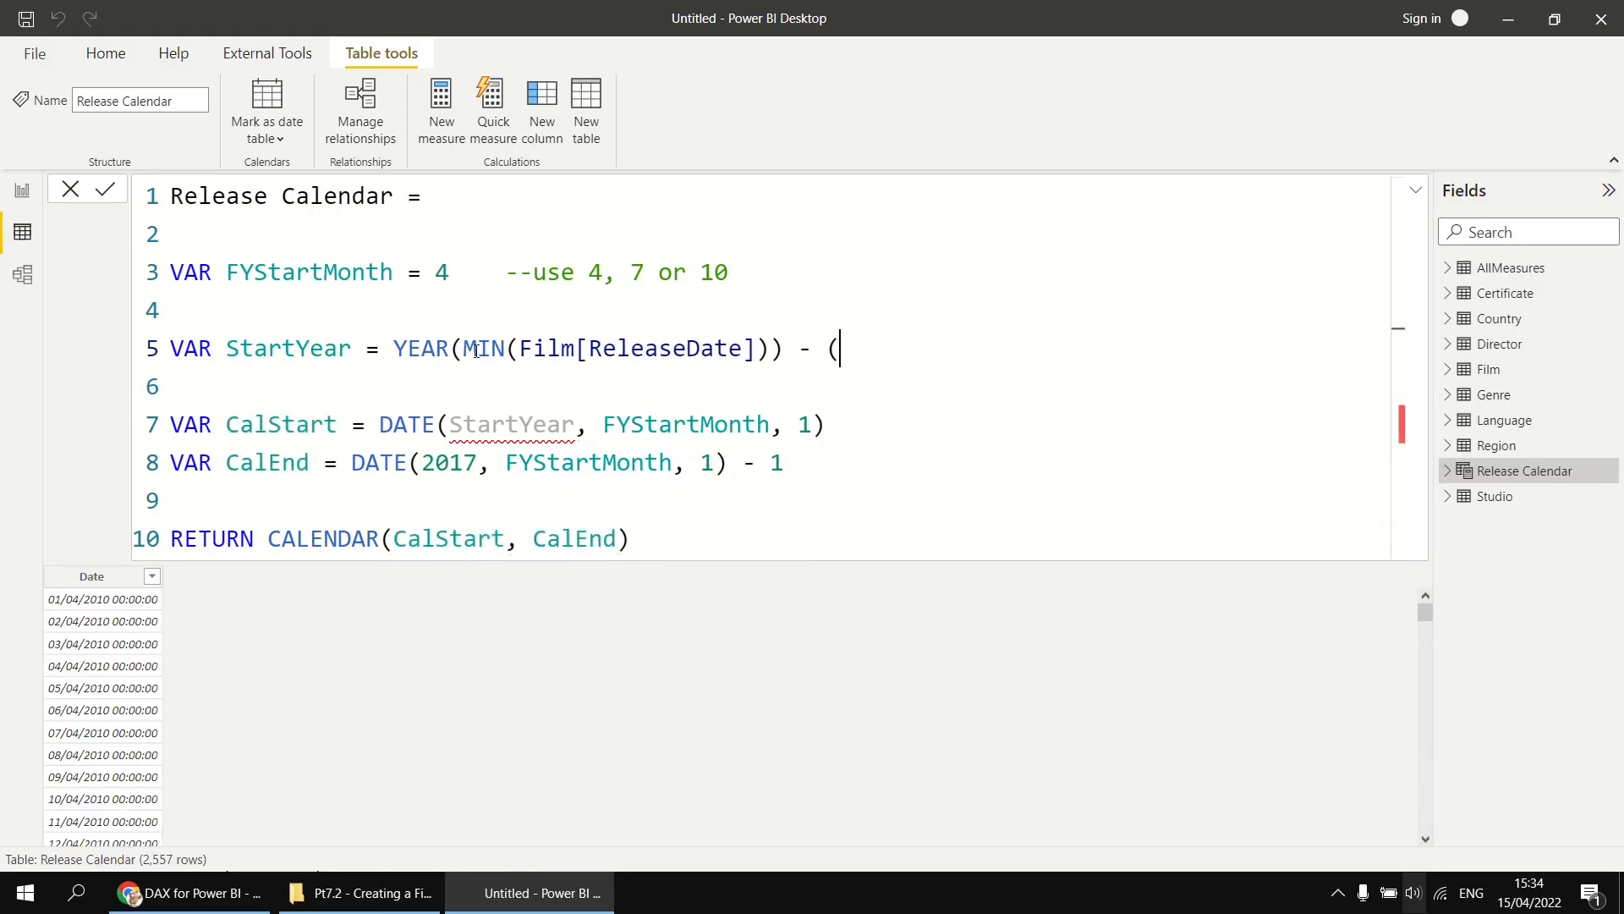
Copy YEAR(MIN(Film[ReleaseDate])) after the opening parenthesis and change the copy's function to MONTH.
drag(394, 348, 783, 350)
key(ctrl+c)
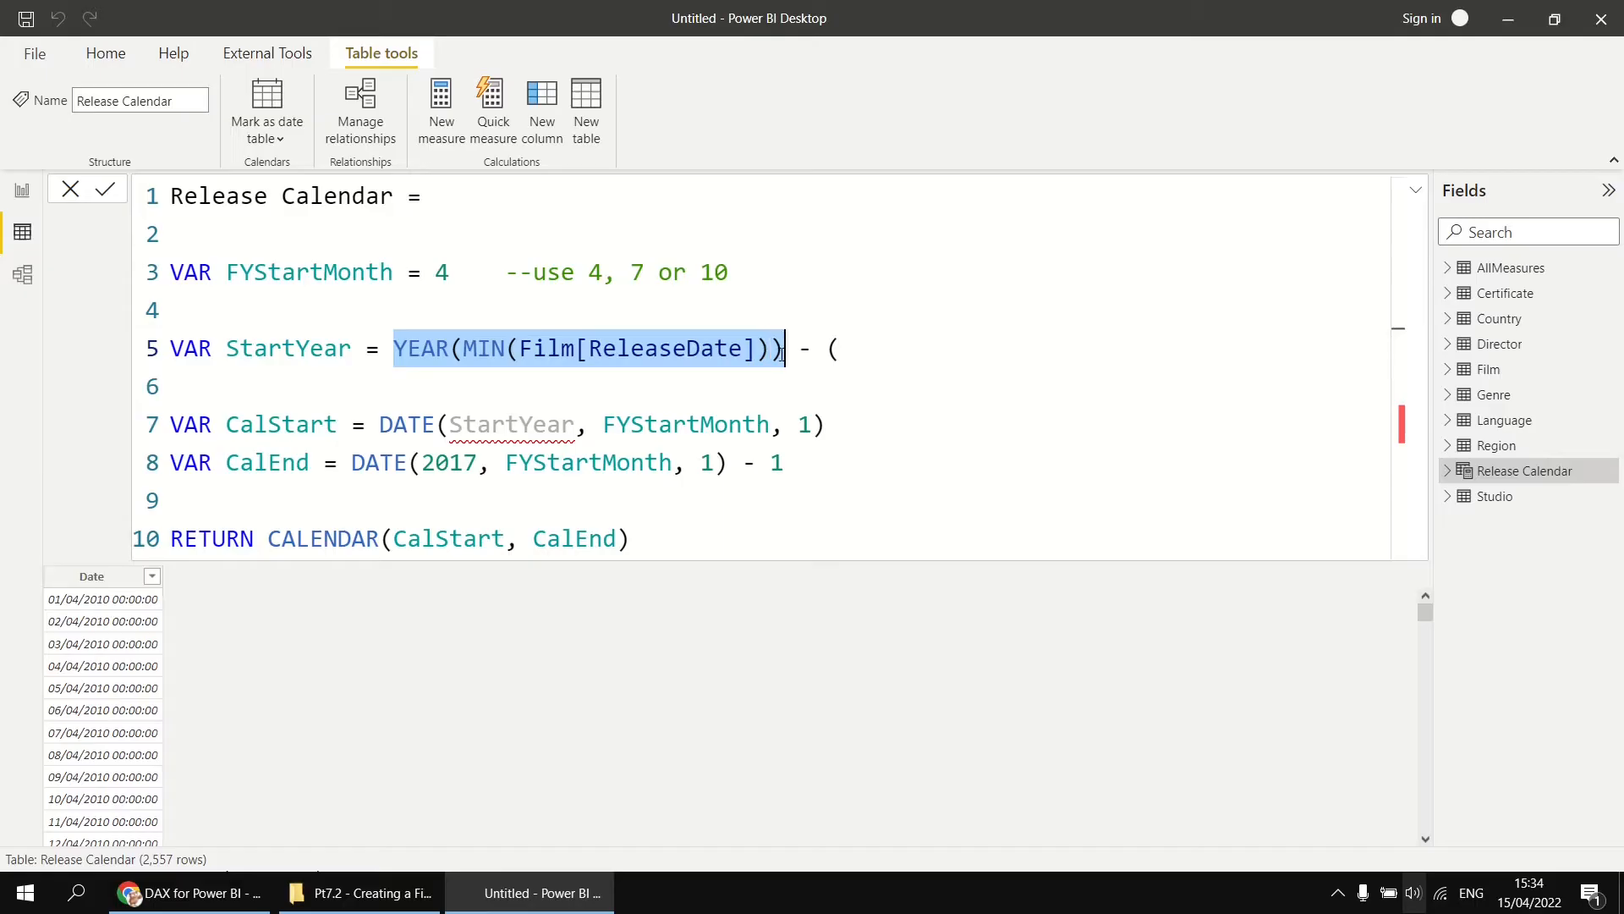
click(899, 341)
key(ctrl+v)
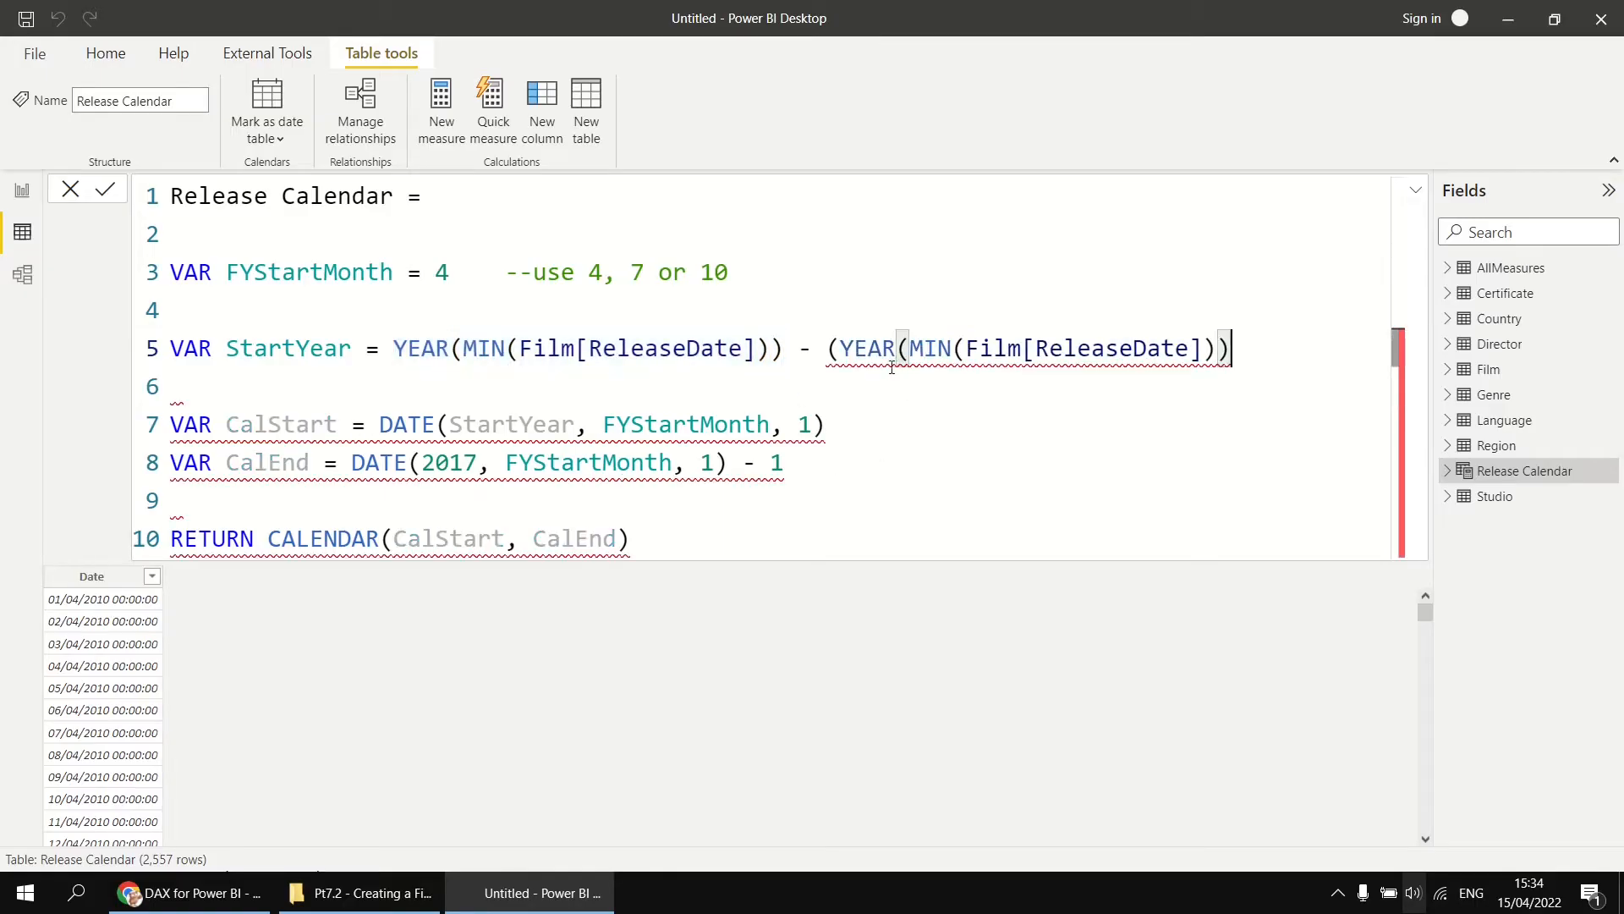
drag(895, 347, 840, 348)
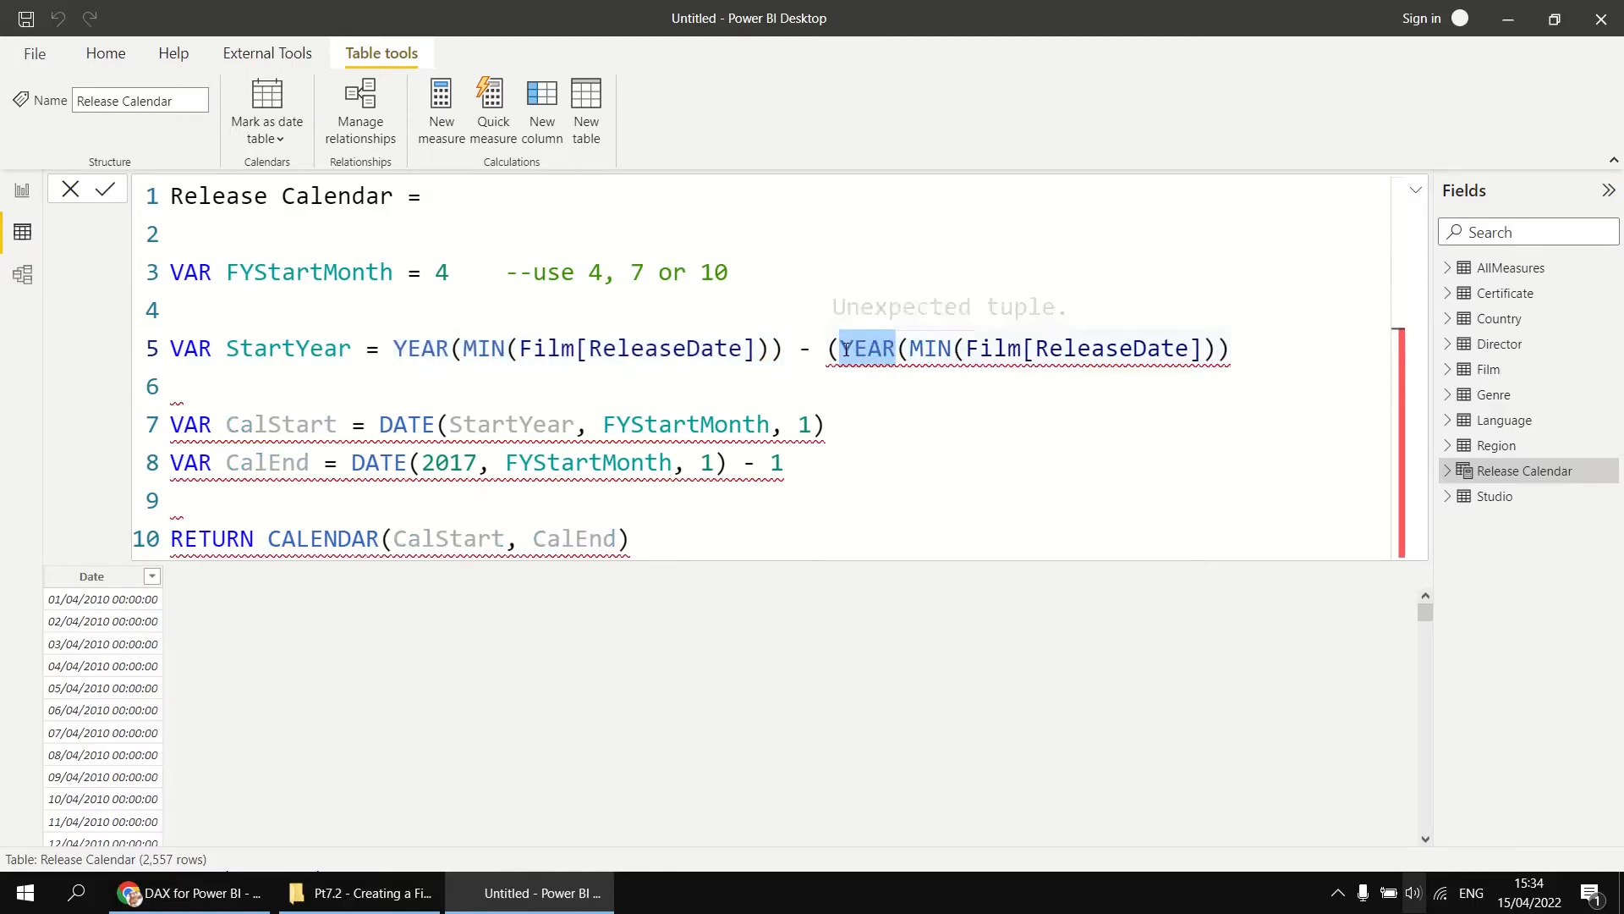
text(Month)
key(Tab)
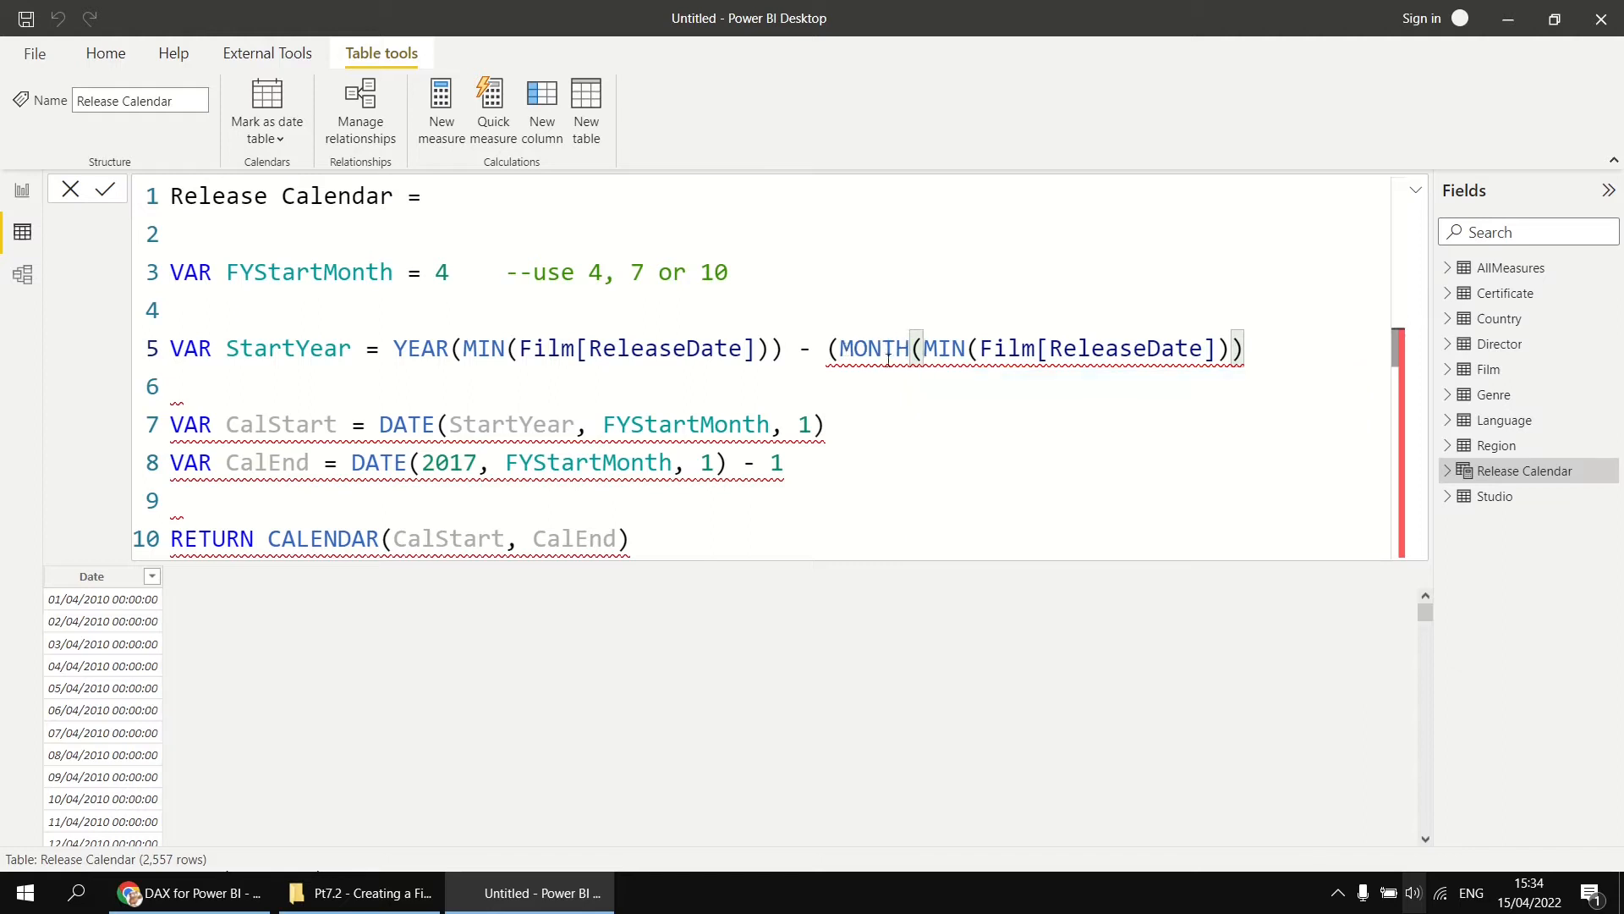
Complete the subtracted comparison in StartYear with "< FYStartMonth" and close its parenthesis.
click(1260, 360)
text(< )
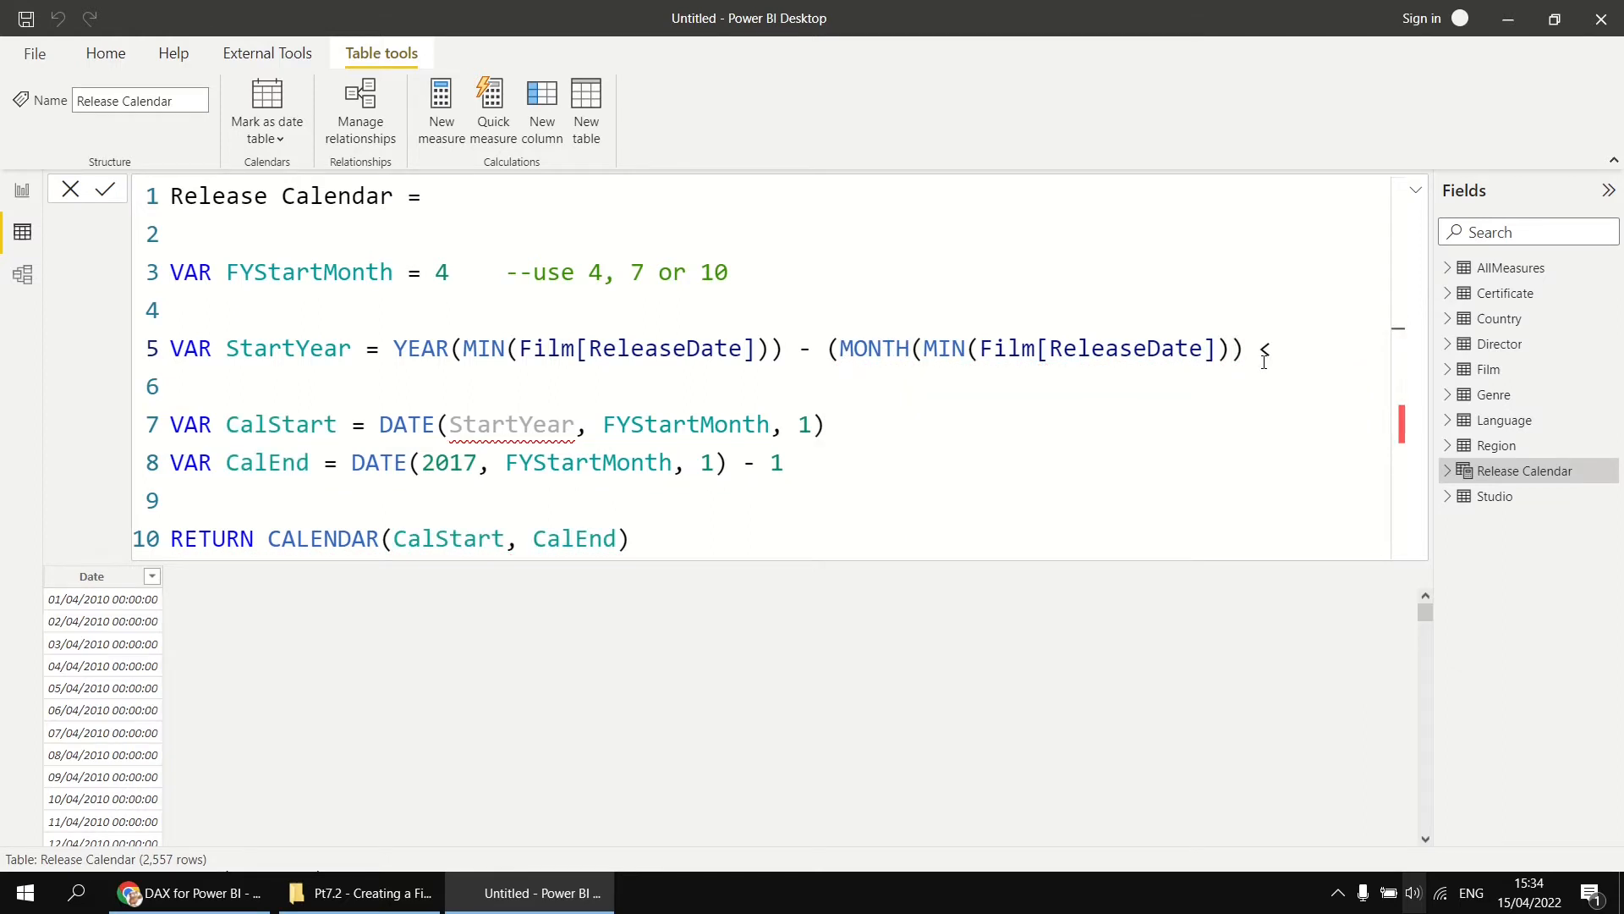
text(fy)
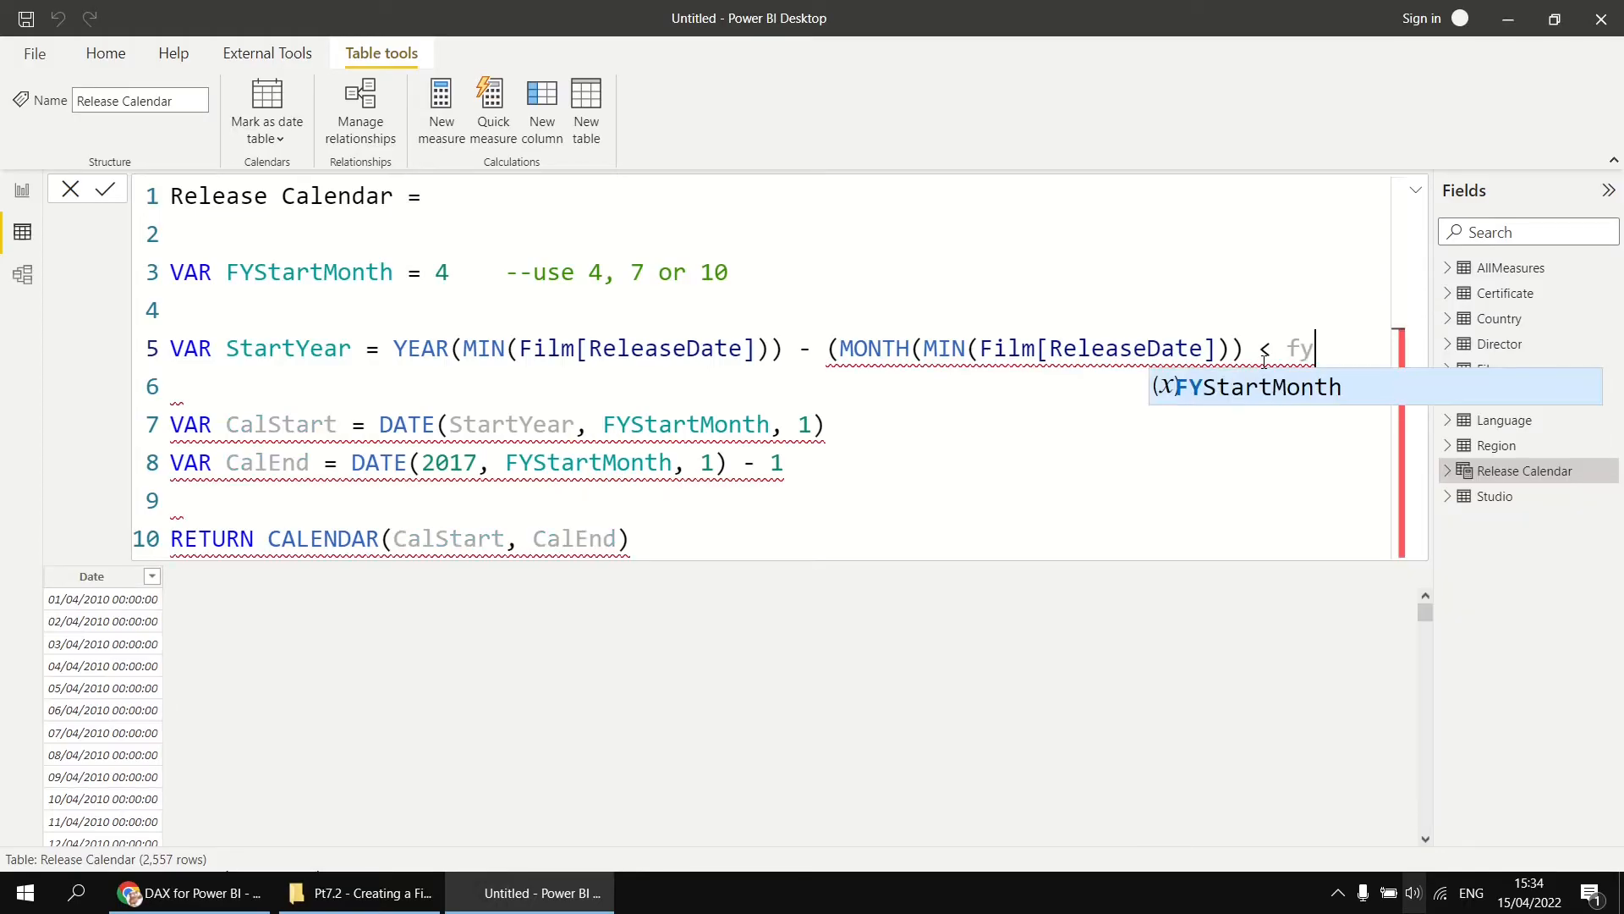
key(Tab)
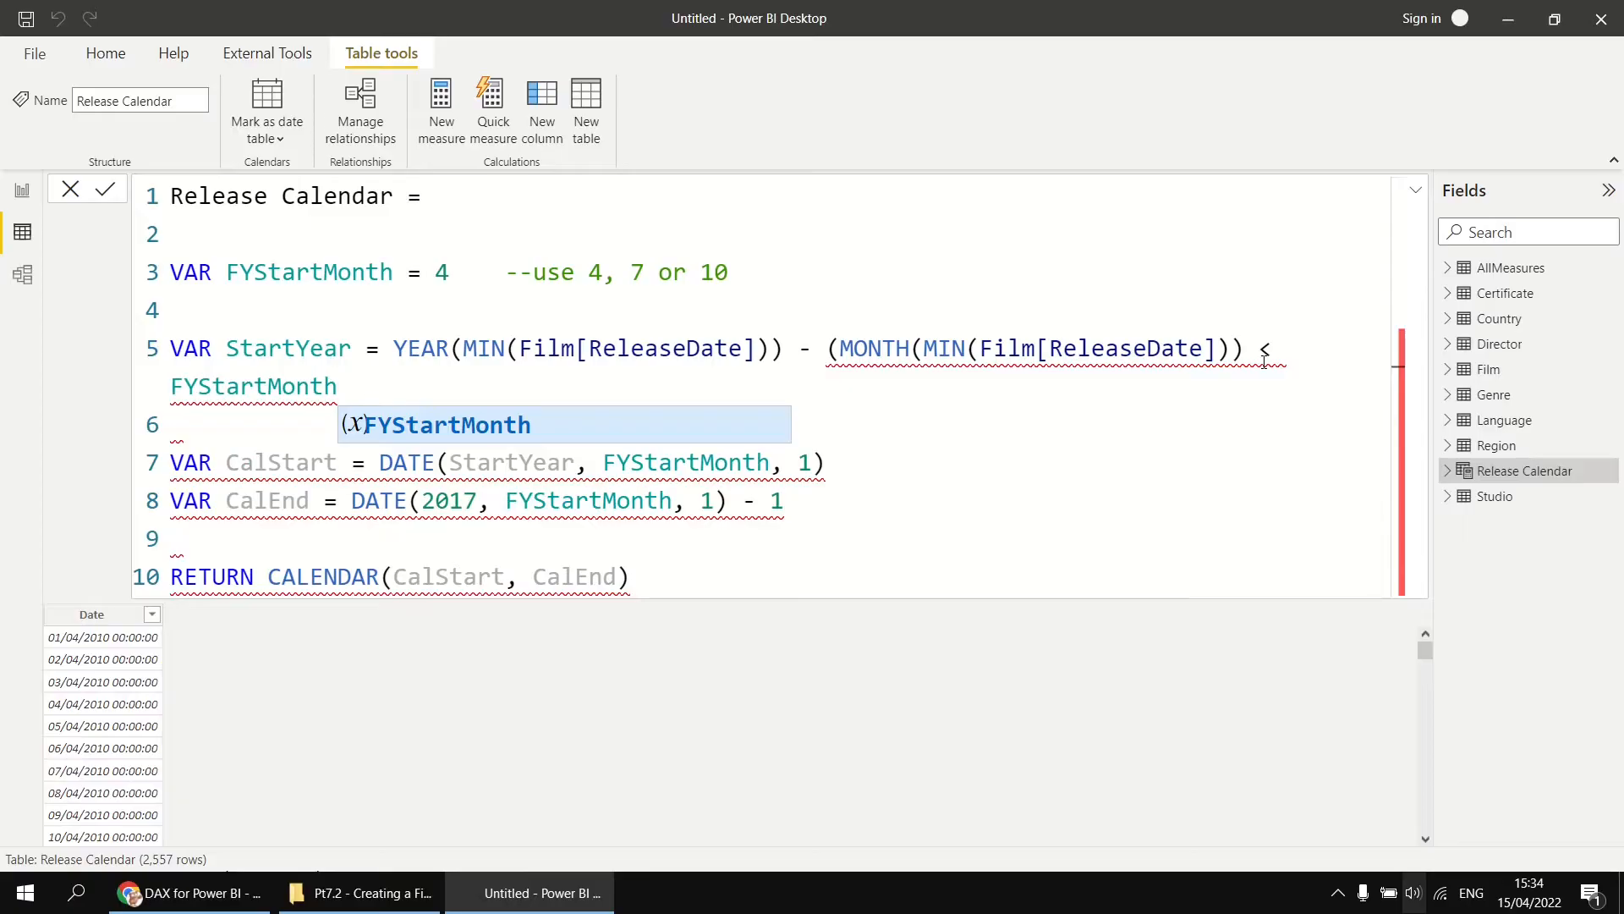
text())
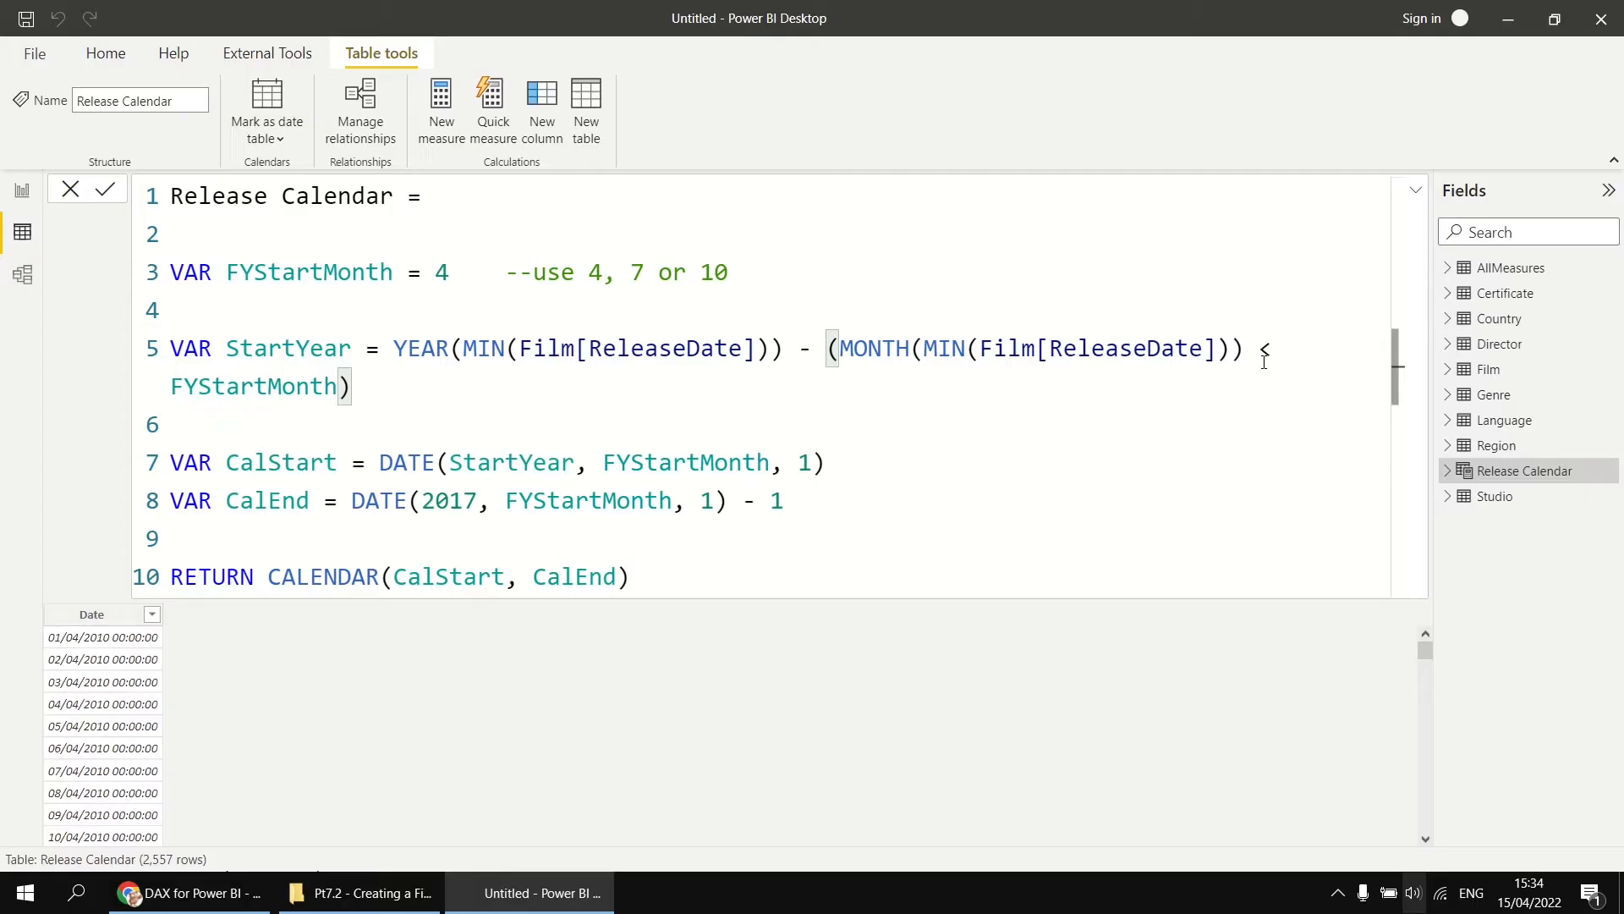
Move the parenthesised month comparison of StartYear onto its own indented line.
click(828, 352)
key(Return)
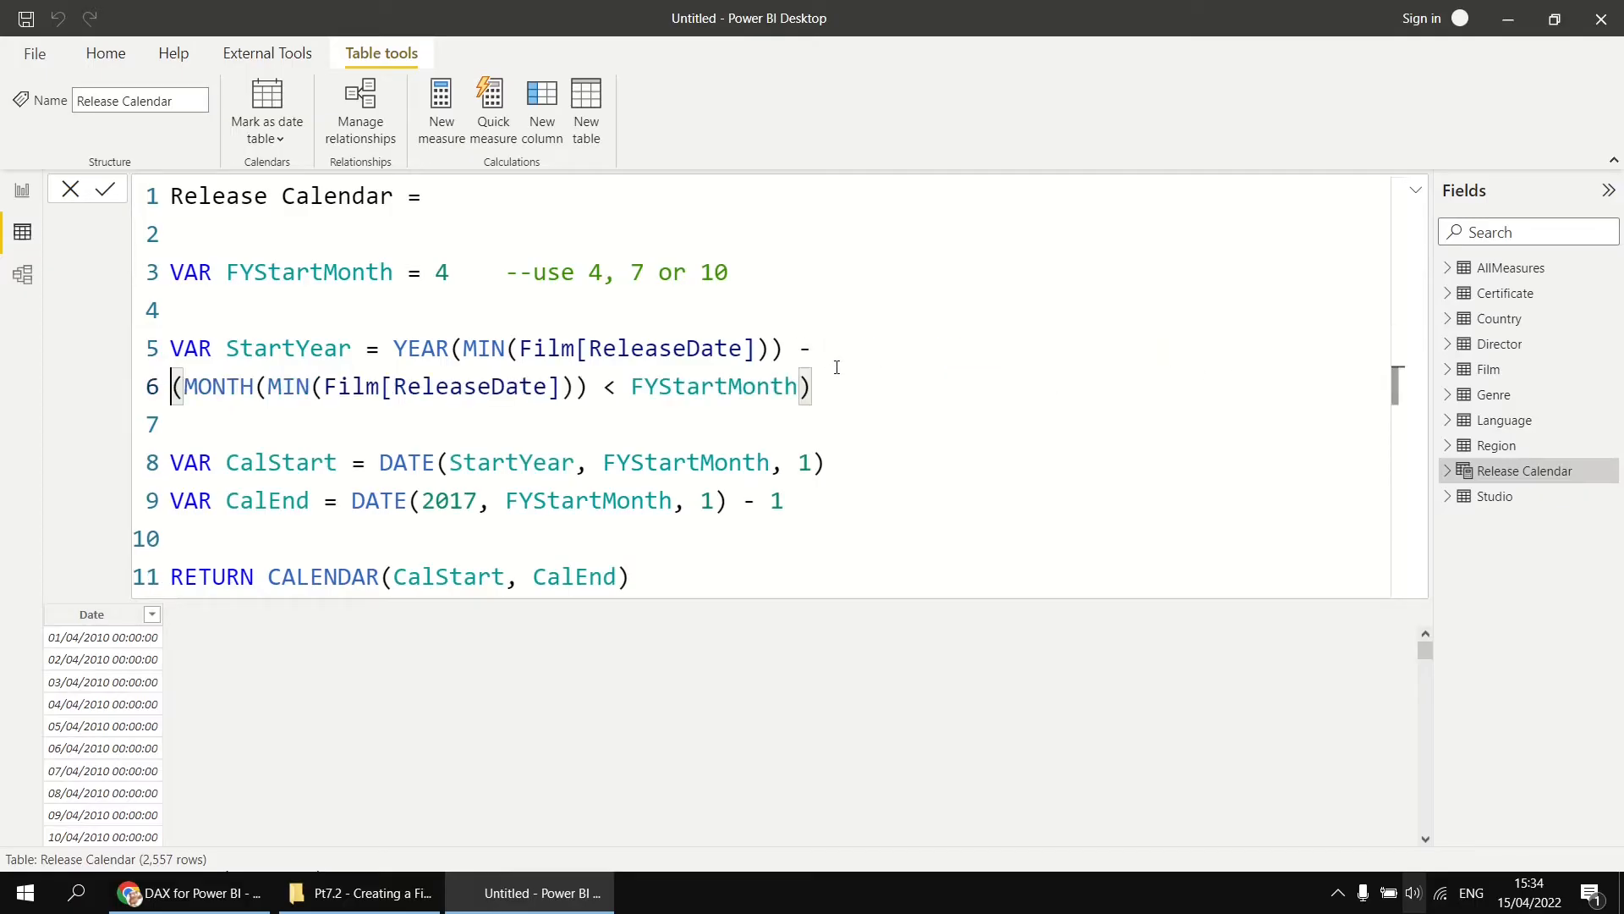
key(Tab)
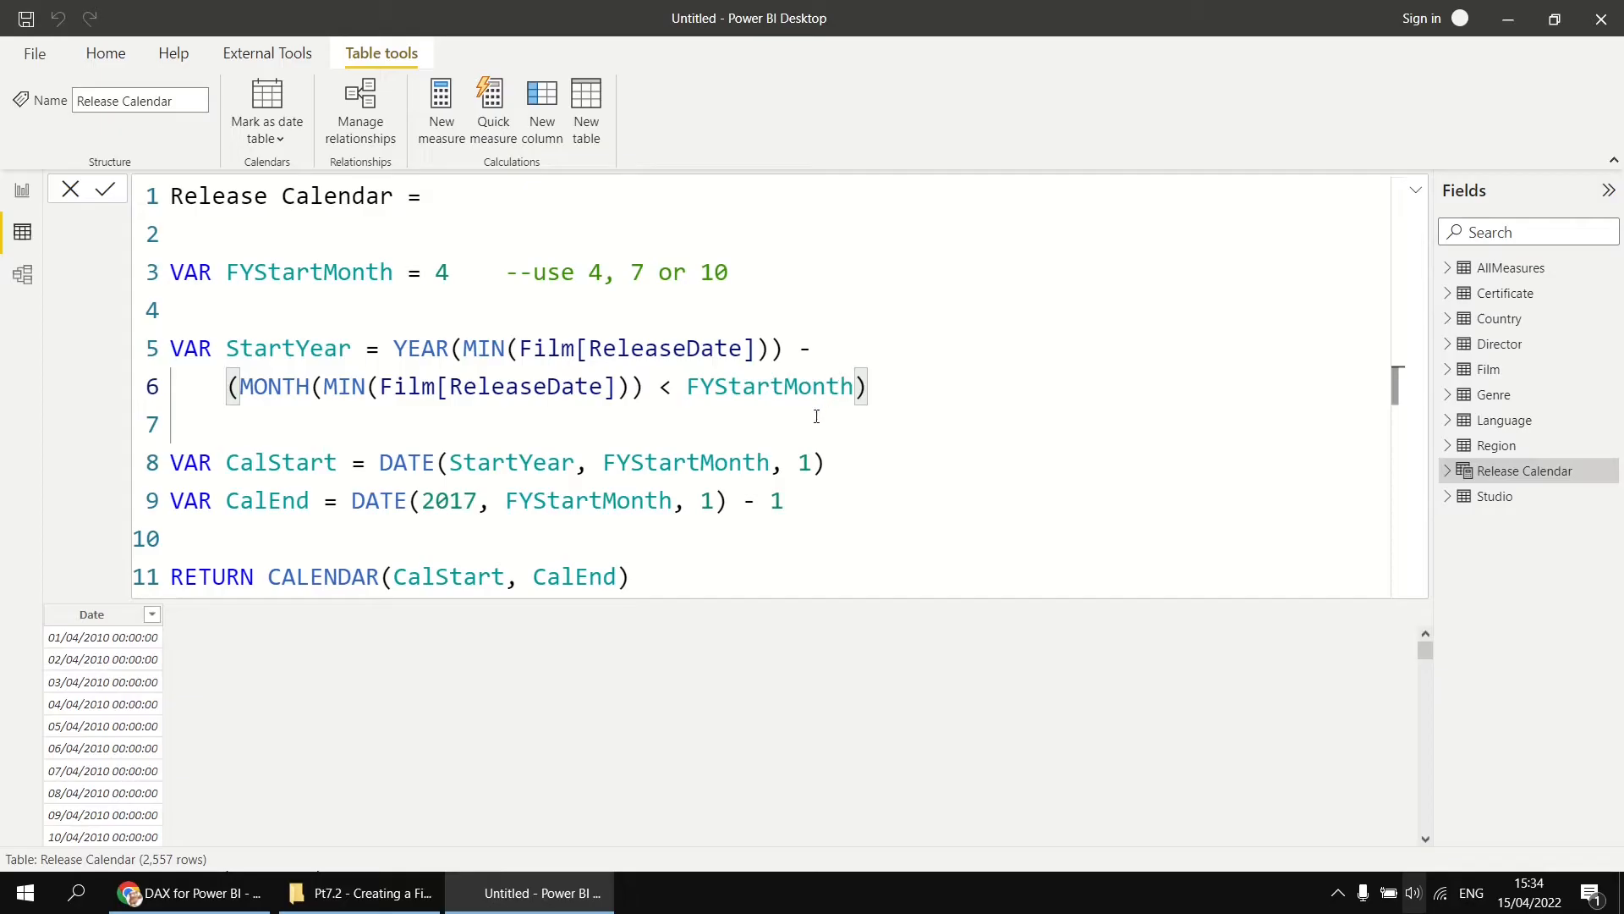
click(766, 443)
Review the month comparison subtracted in StartYear and apply the updated calendar formula.
drag(247, 390, 856, 388)
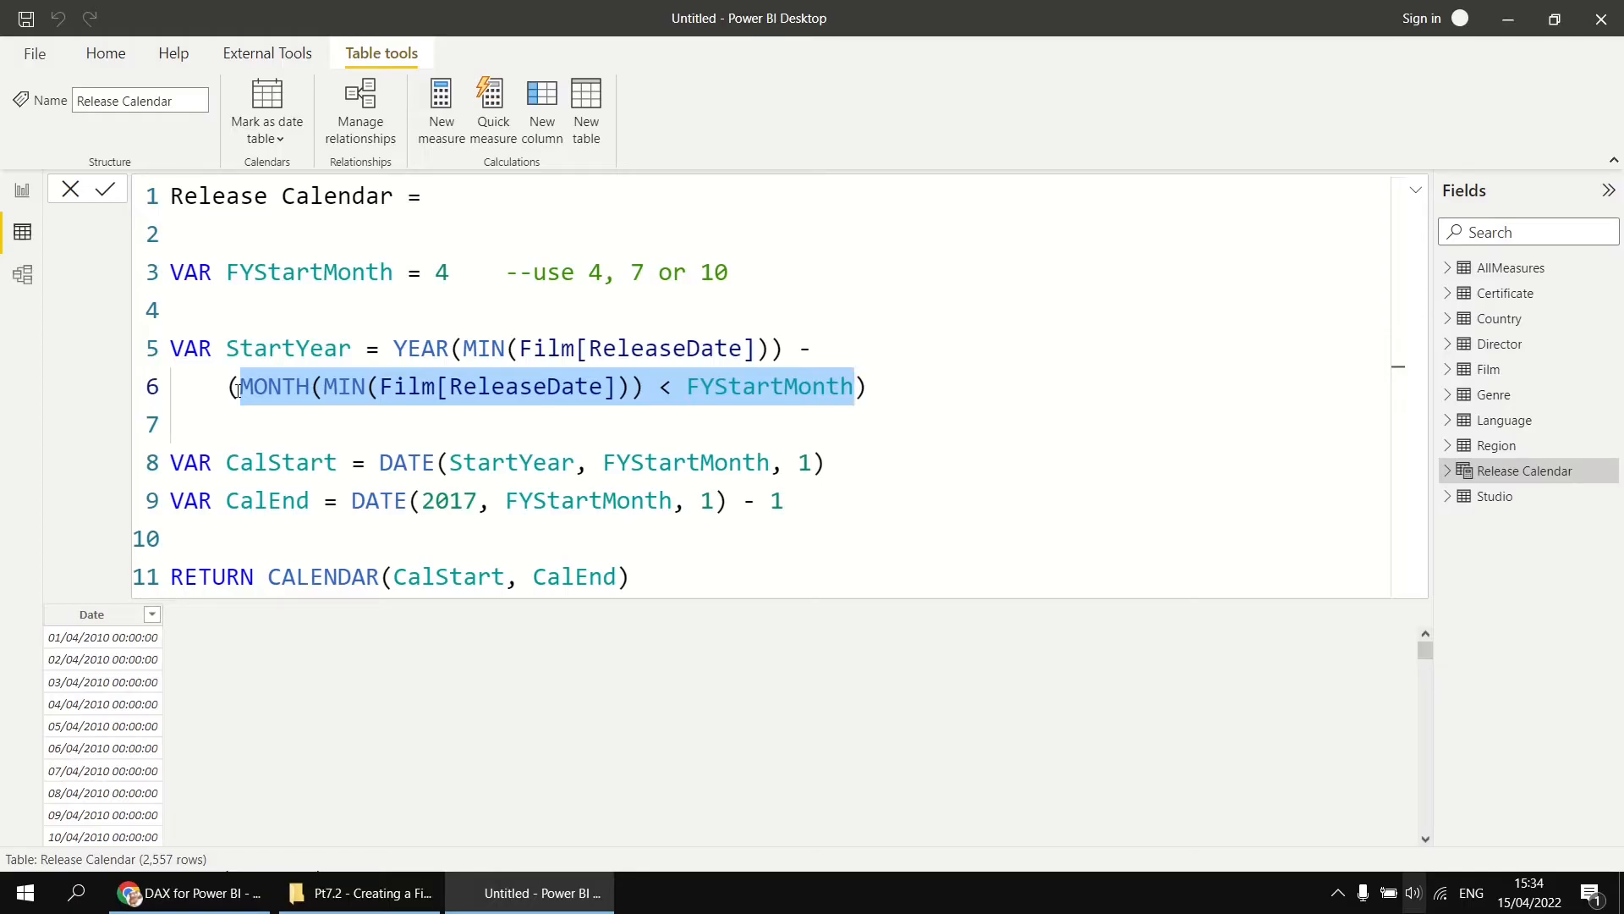
drag(237, 389, 854, 385)
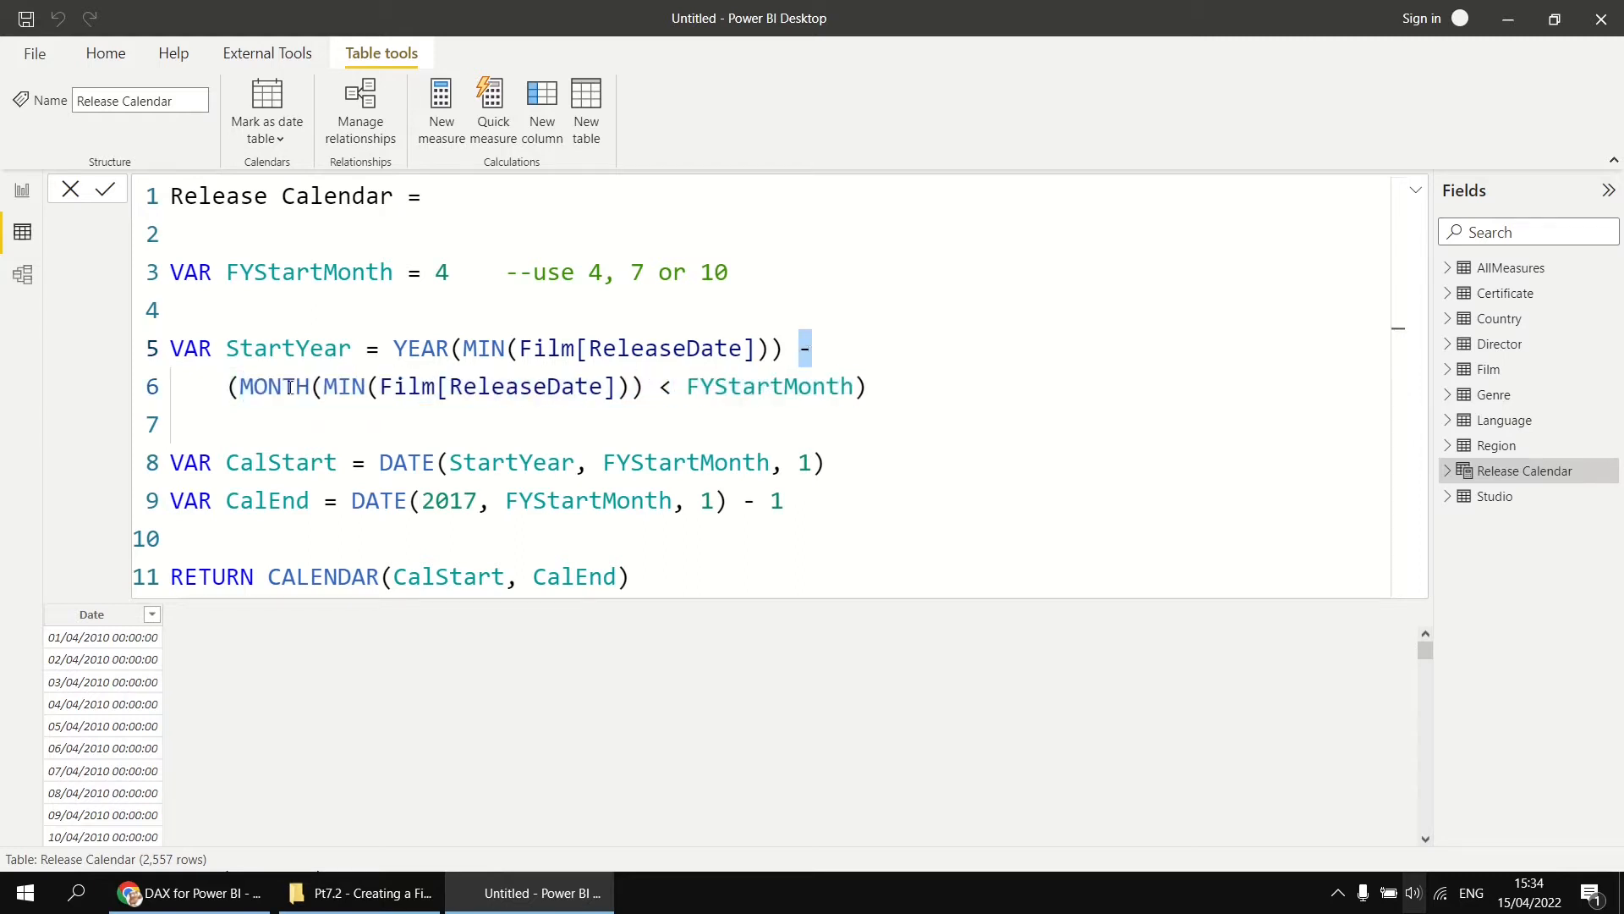
drag(228, 387, 870, 387)
click(725, 423)
click(105, 651)
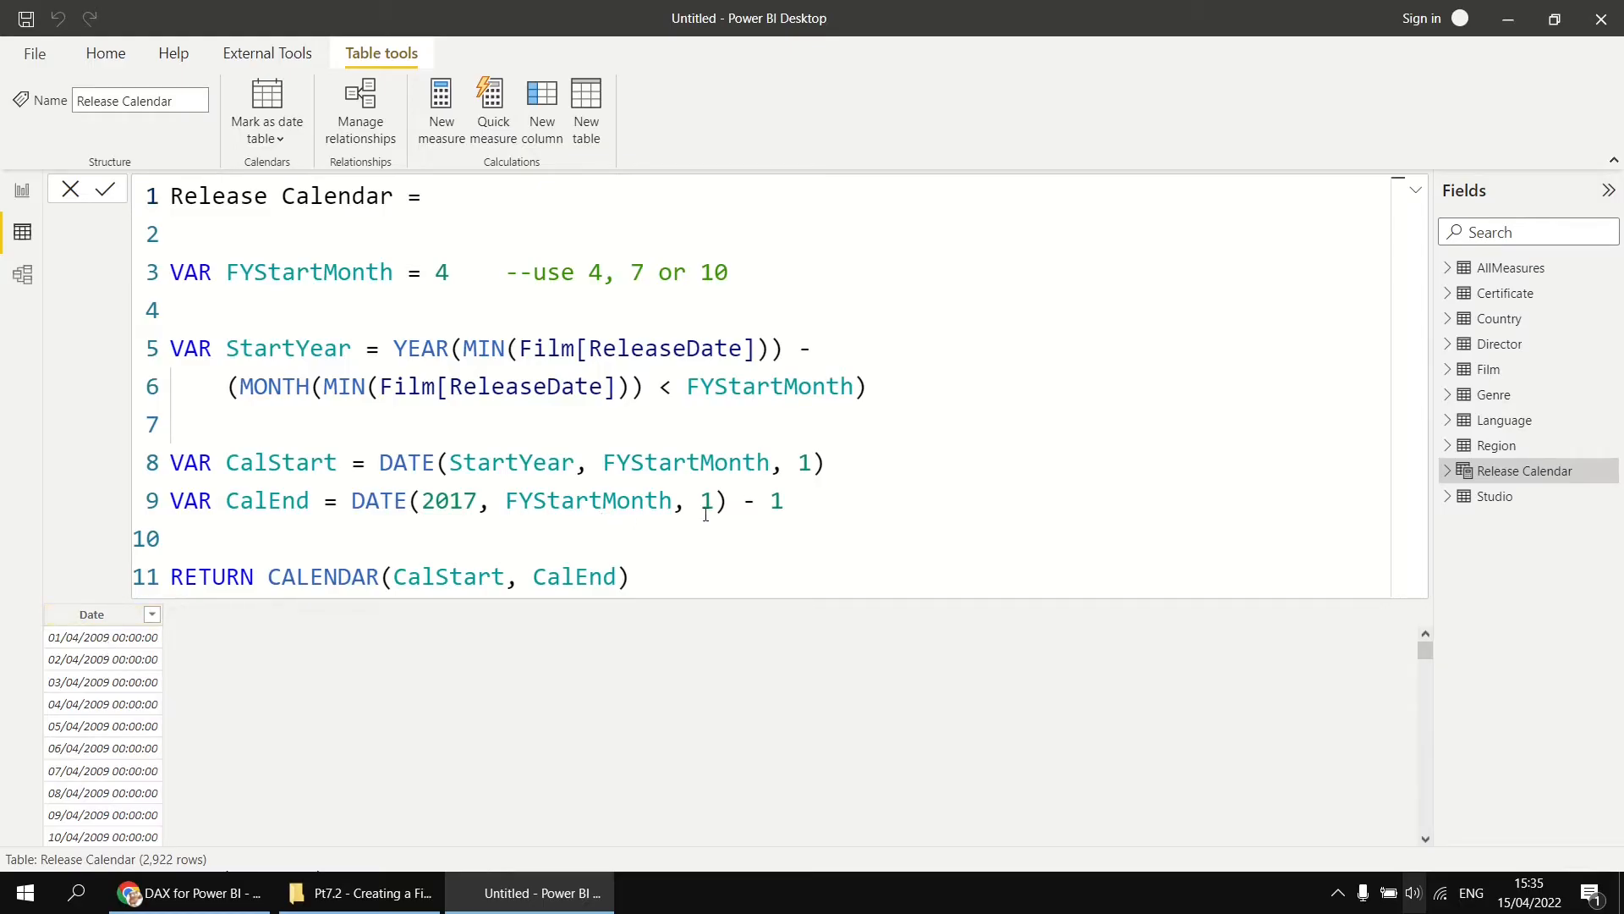
Declare a new variable named EndYear on its own line between the StartYear expression and CalStart.
click(888, 389)
key(Return)
key(Return)
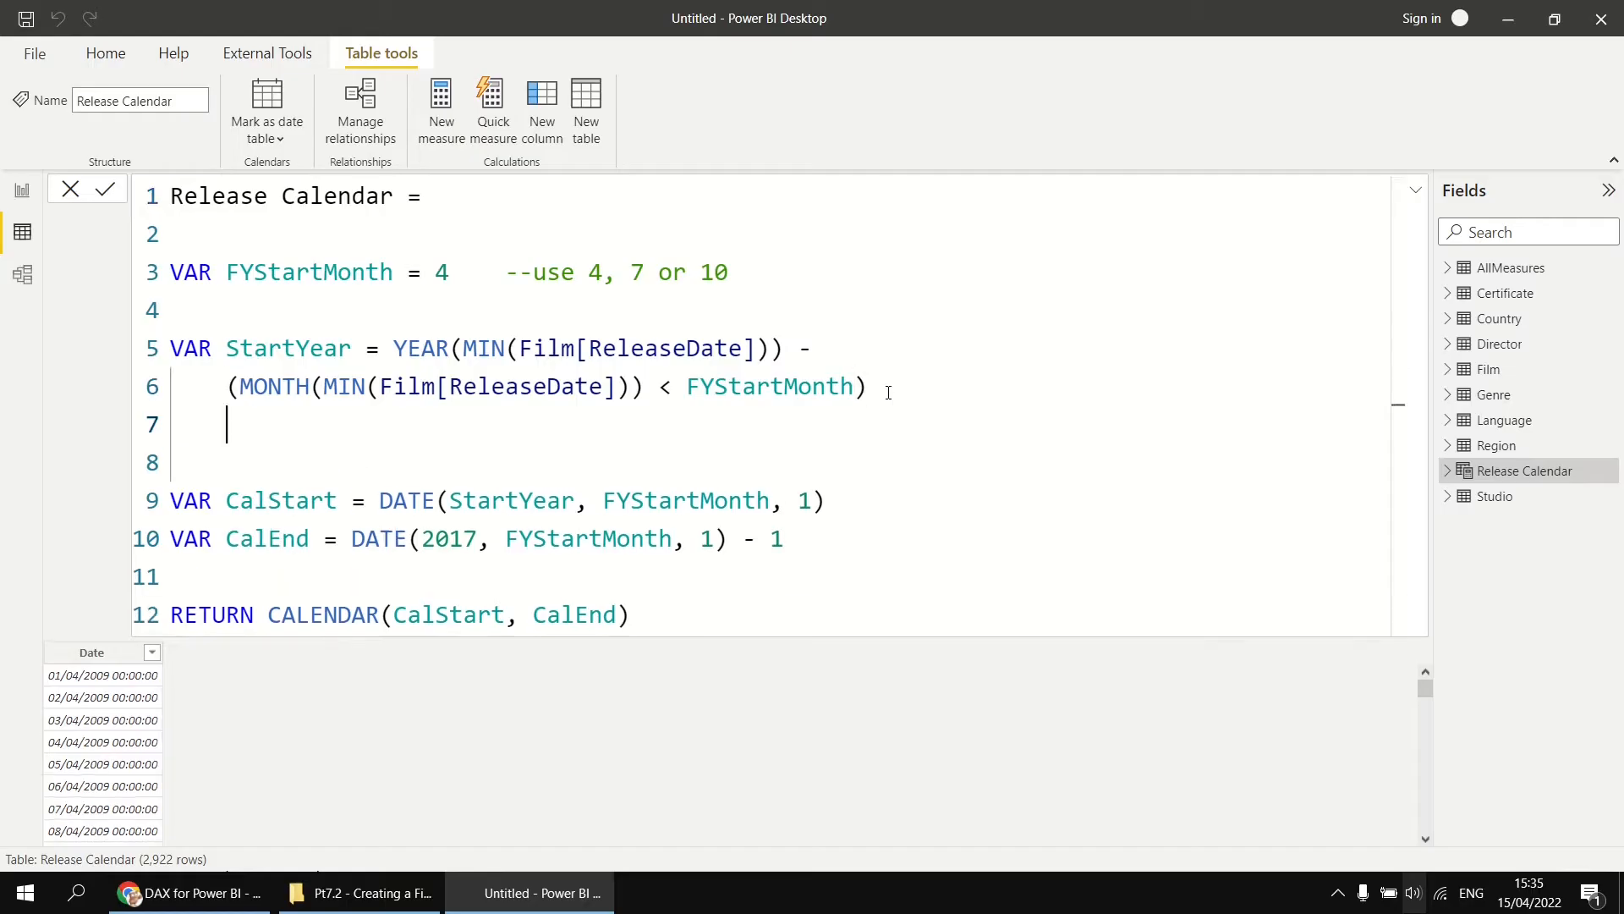
key(BackSpace)
text(VAR )
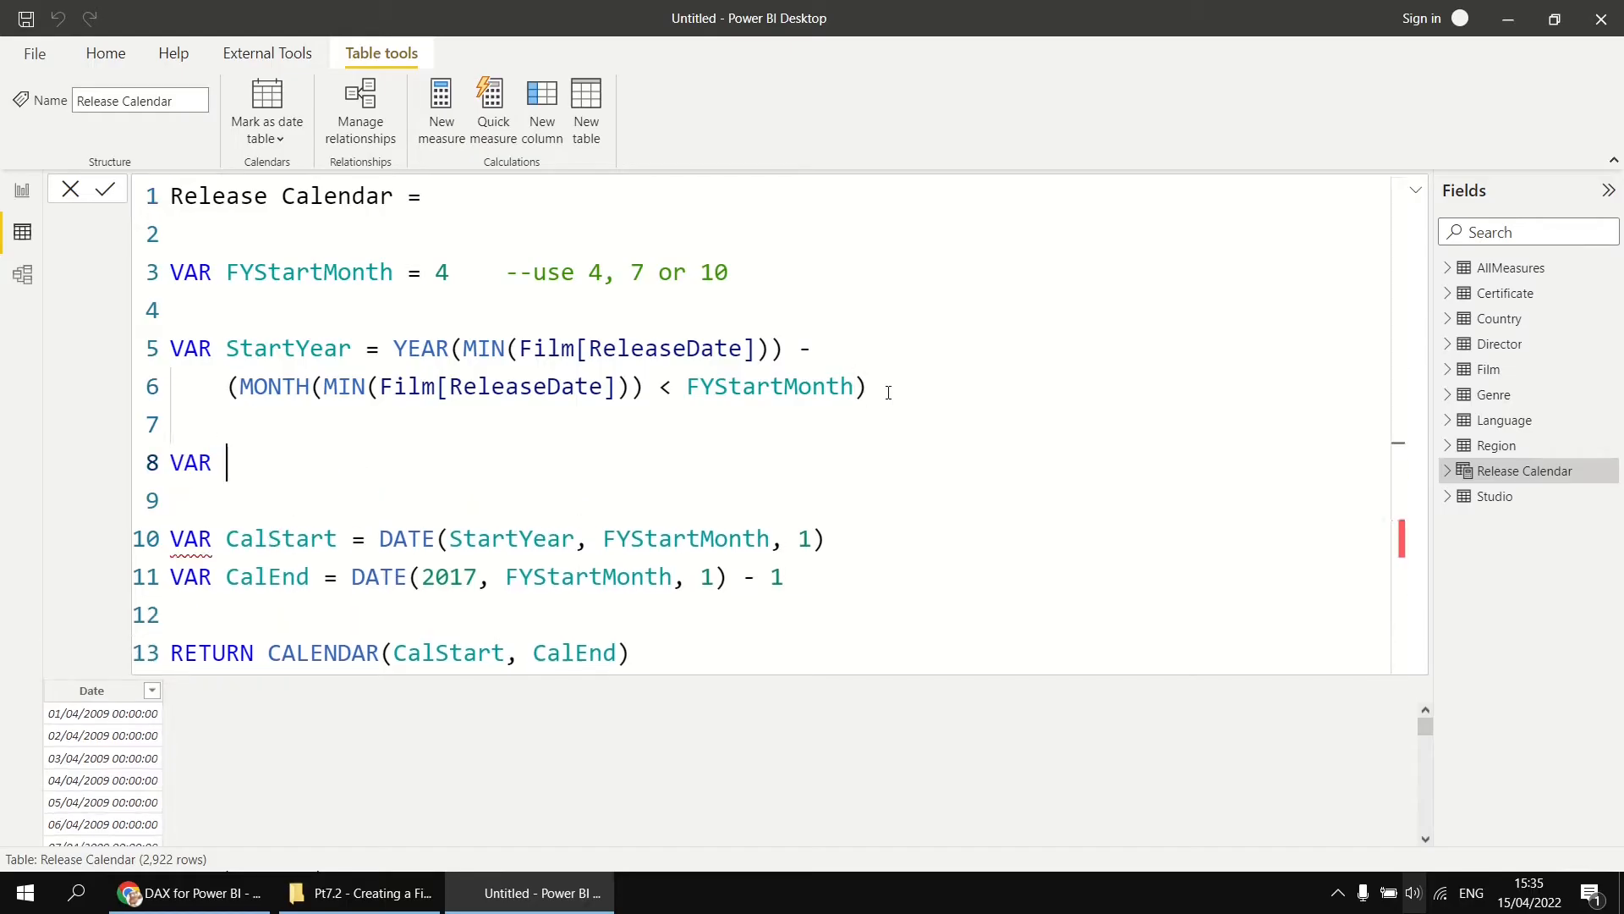
text(EndYear )
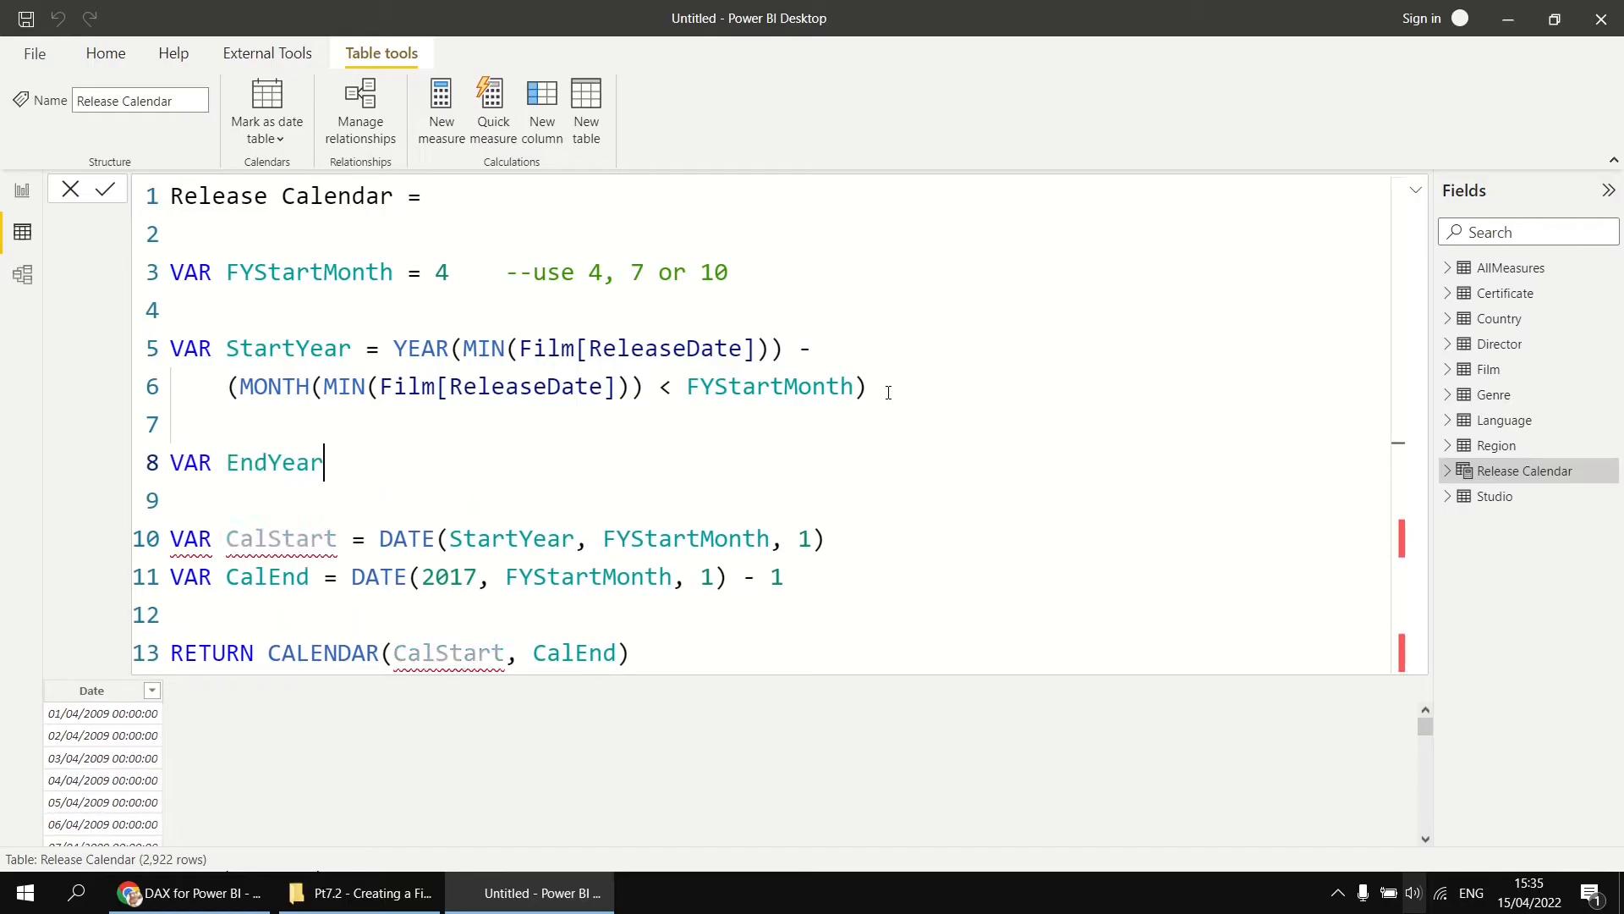
Define EndYear as the year of the latest release date with YEAR(MAX(Film[ReleaseDate])).
text(= YEA)
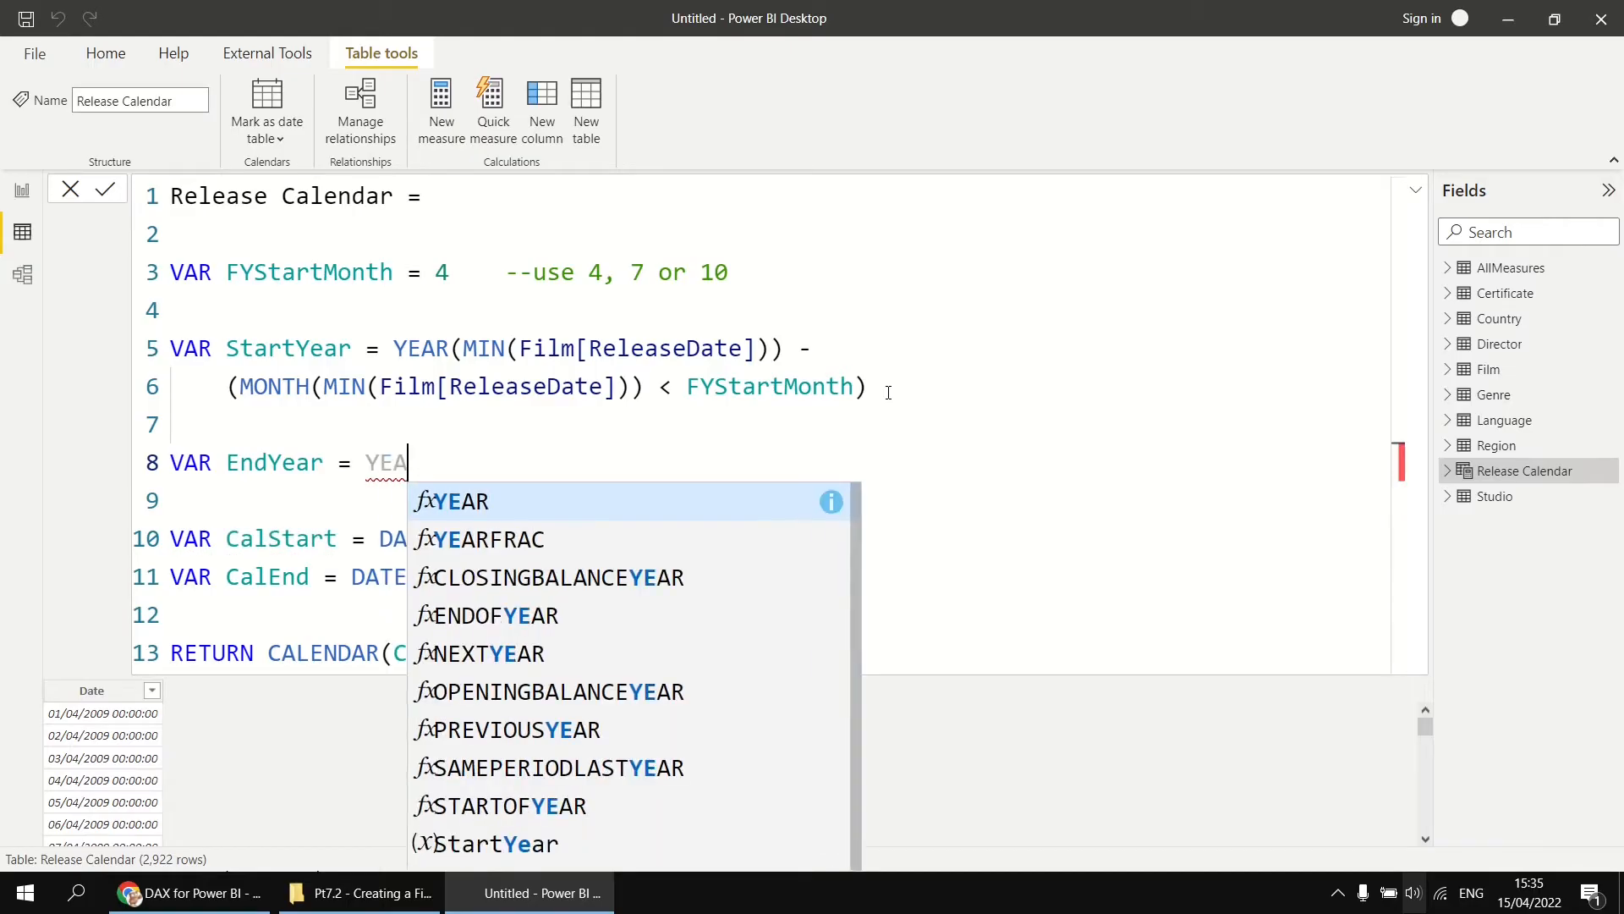
text(R(MAX)
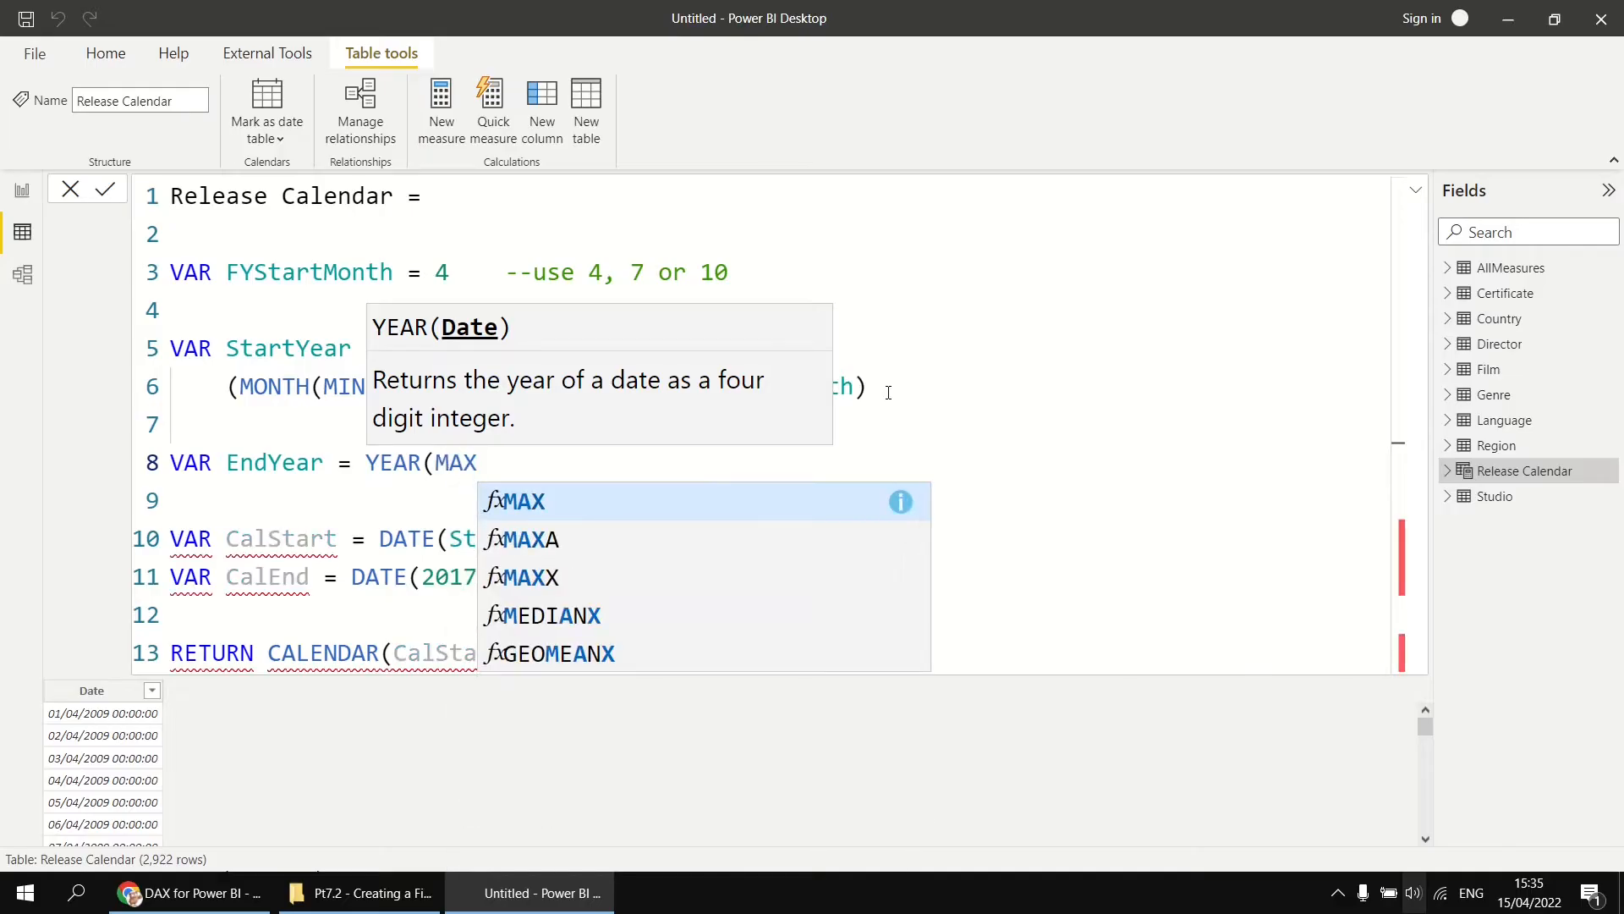
text((rel)
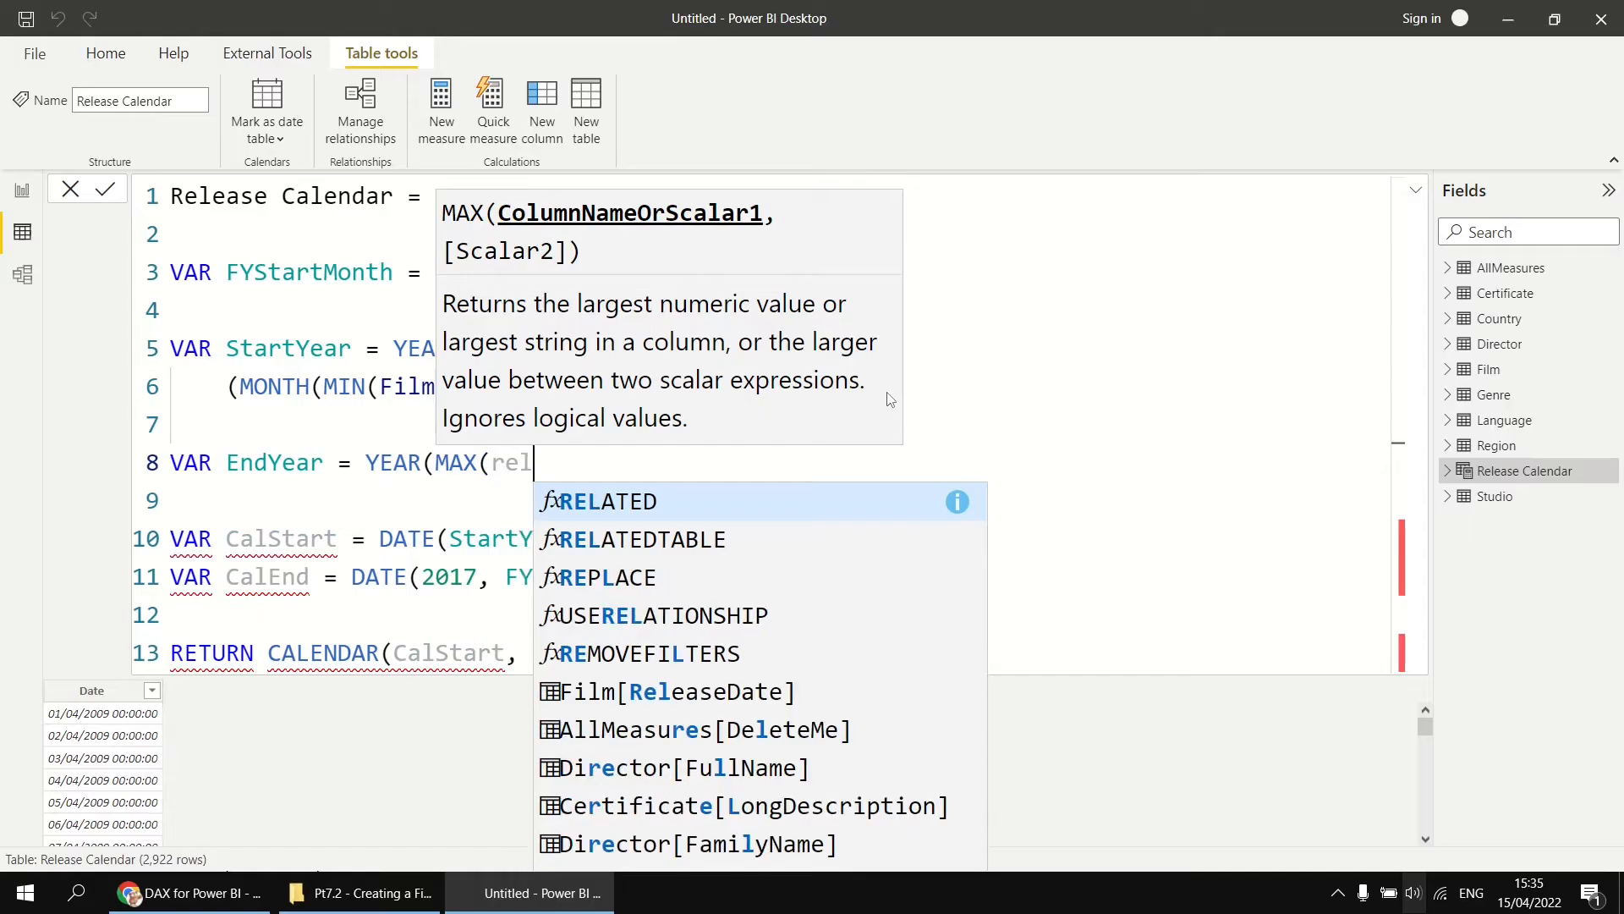
text(e)
key(Down)
key(Down)
key(Down)
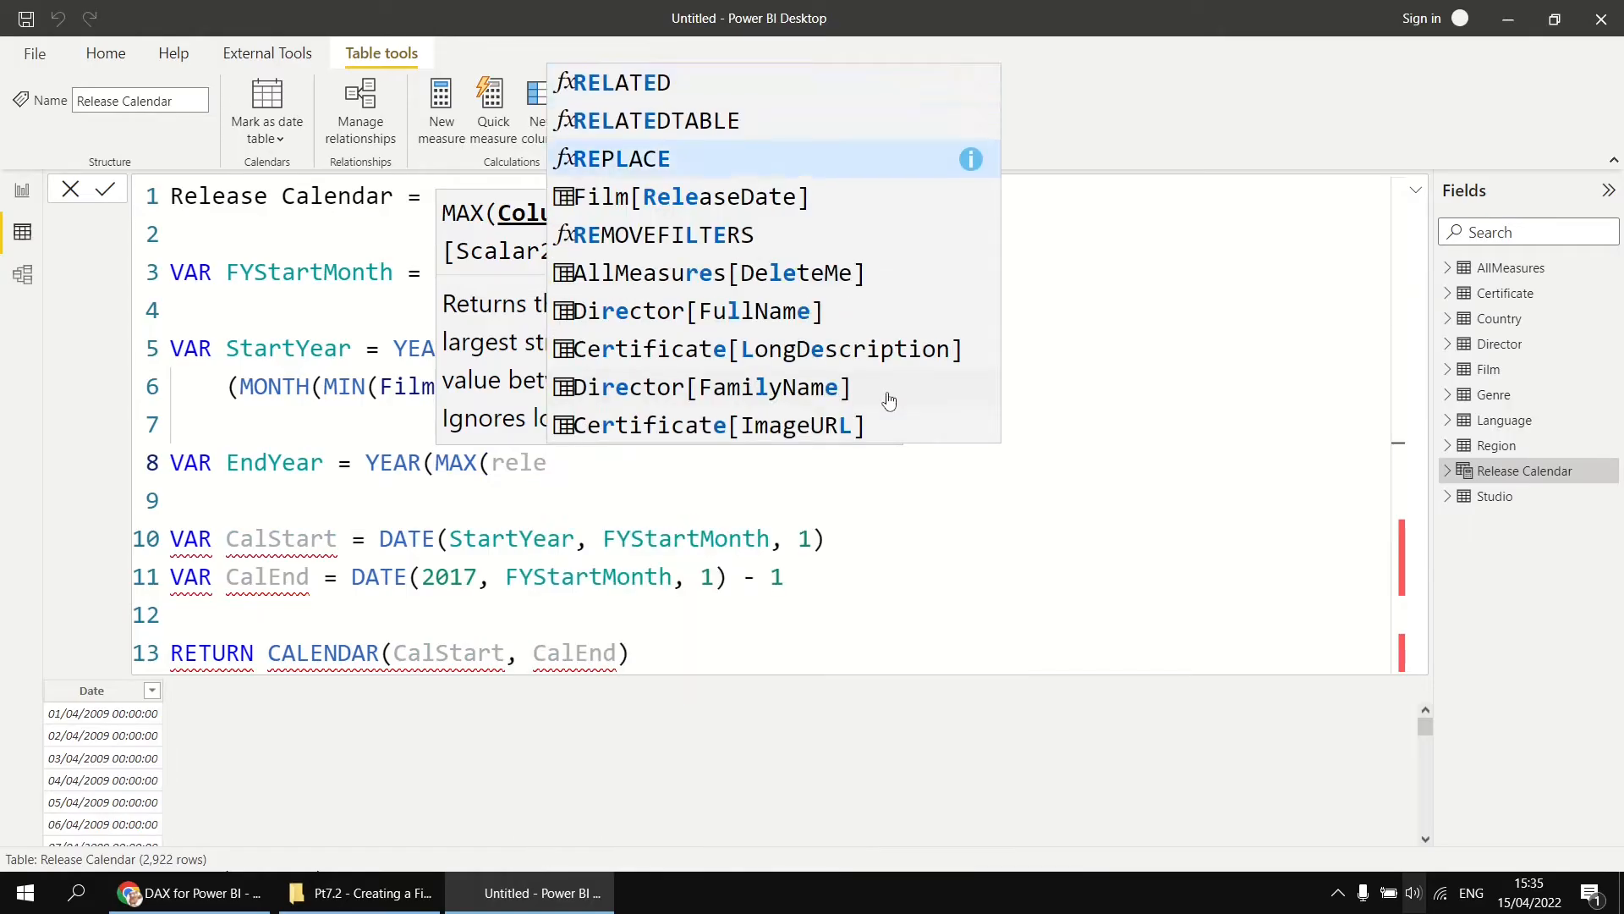
key(Tab)
text()))
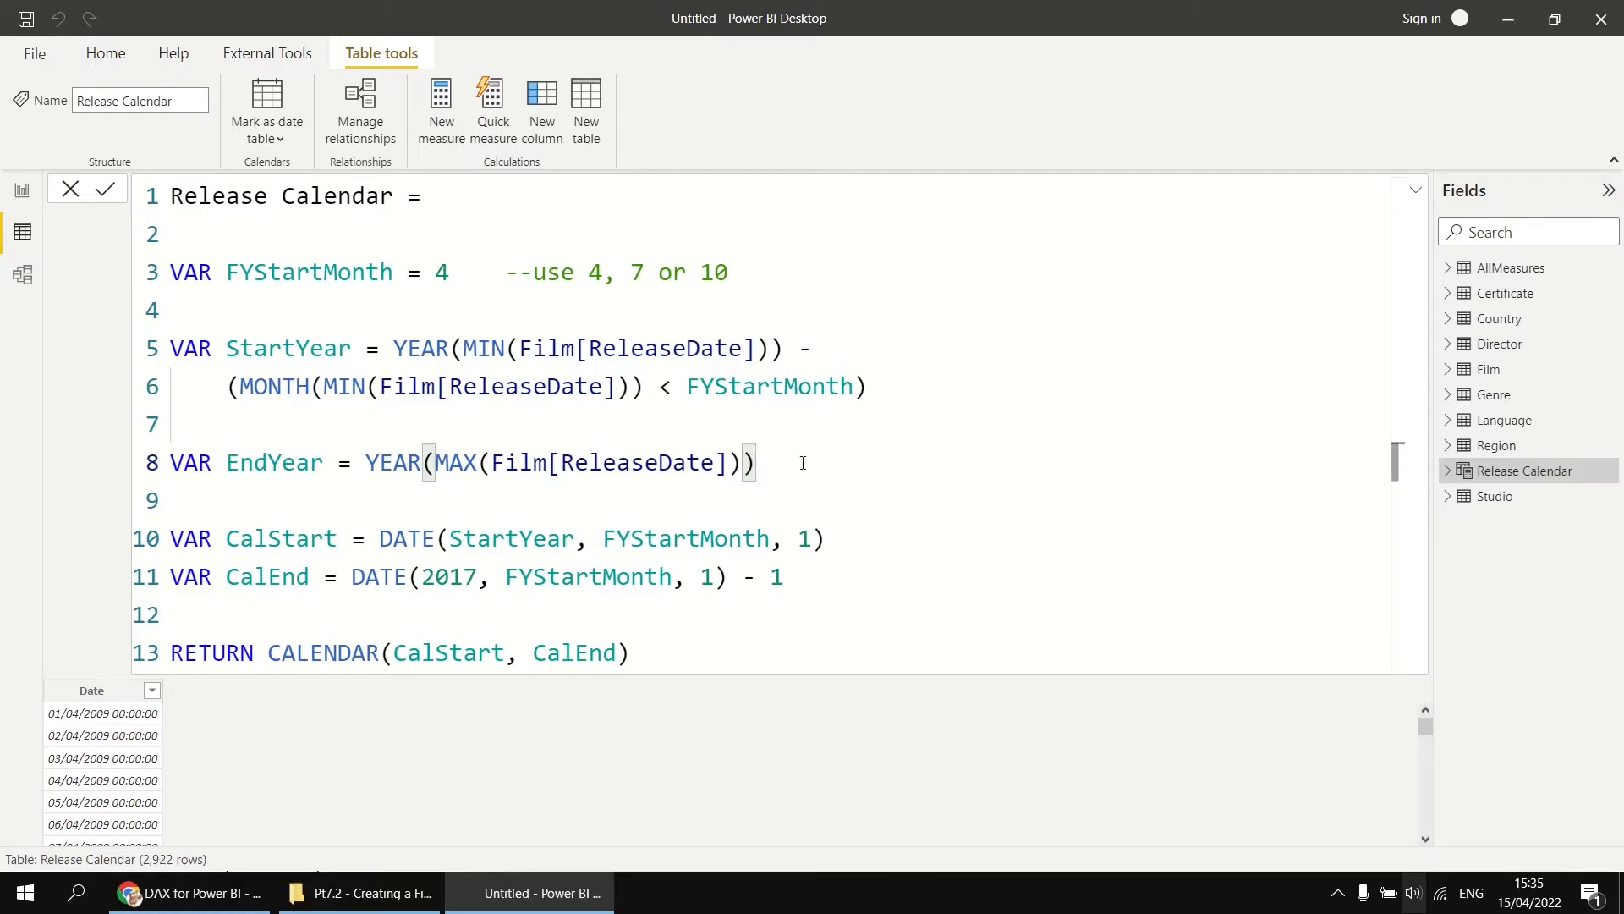
Add a plus sign after the EndYear expression and open an indented pair of parentheses on the following line.
text(+)
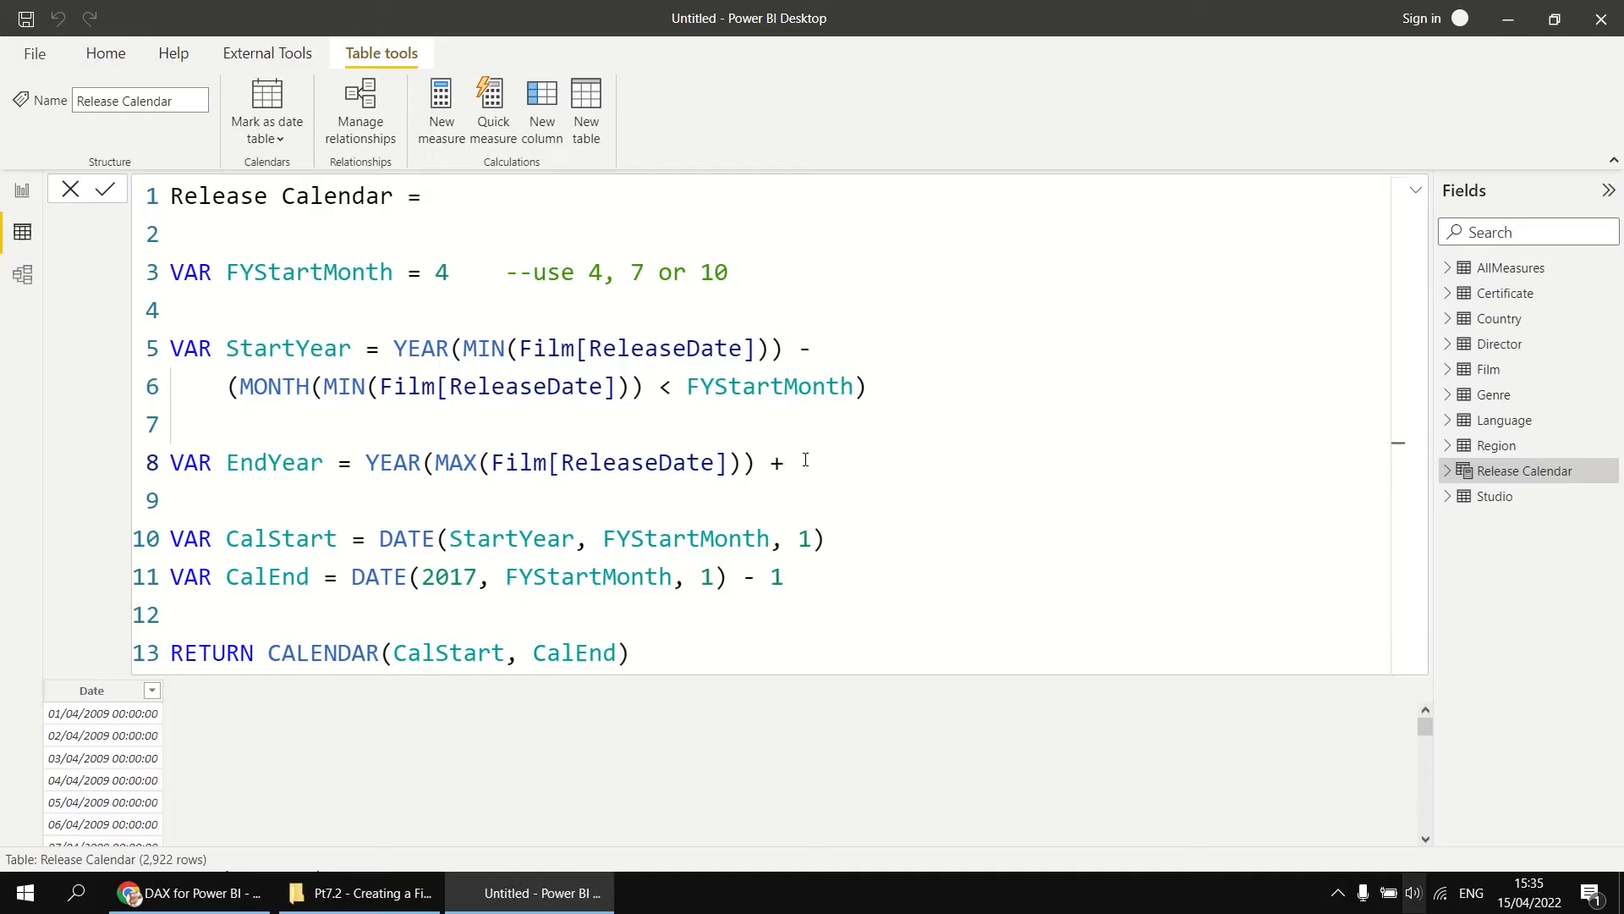
key(shift+Return)
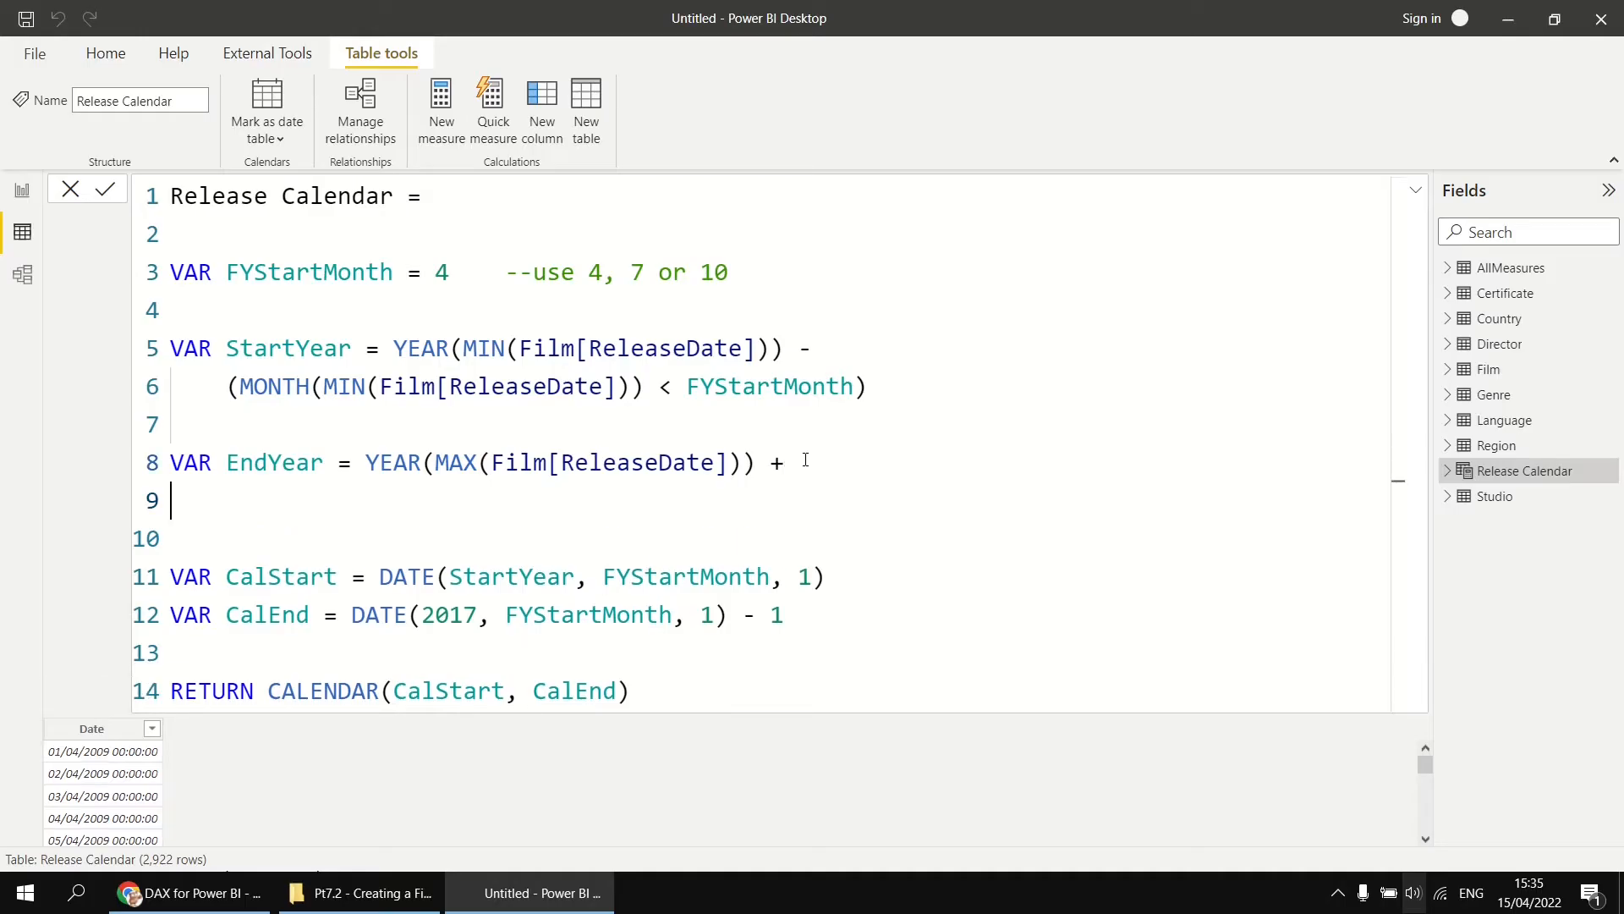
text(()
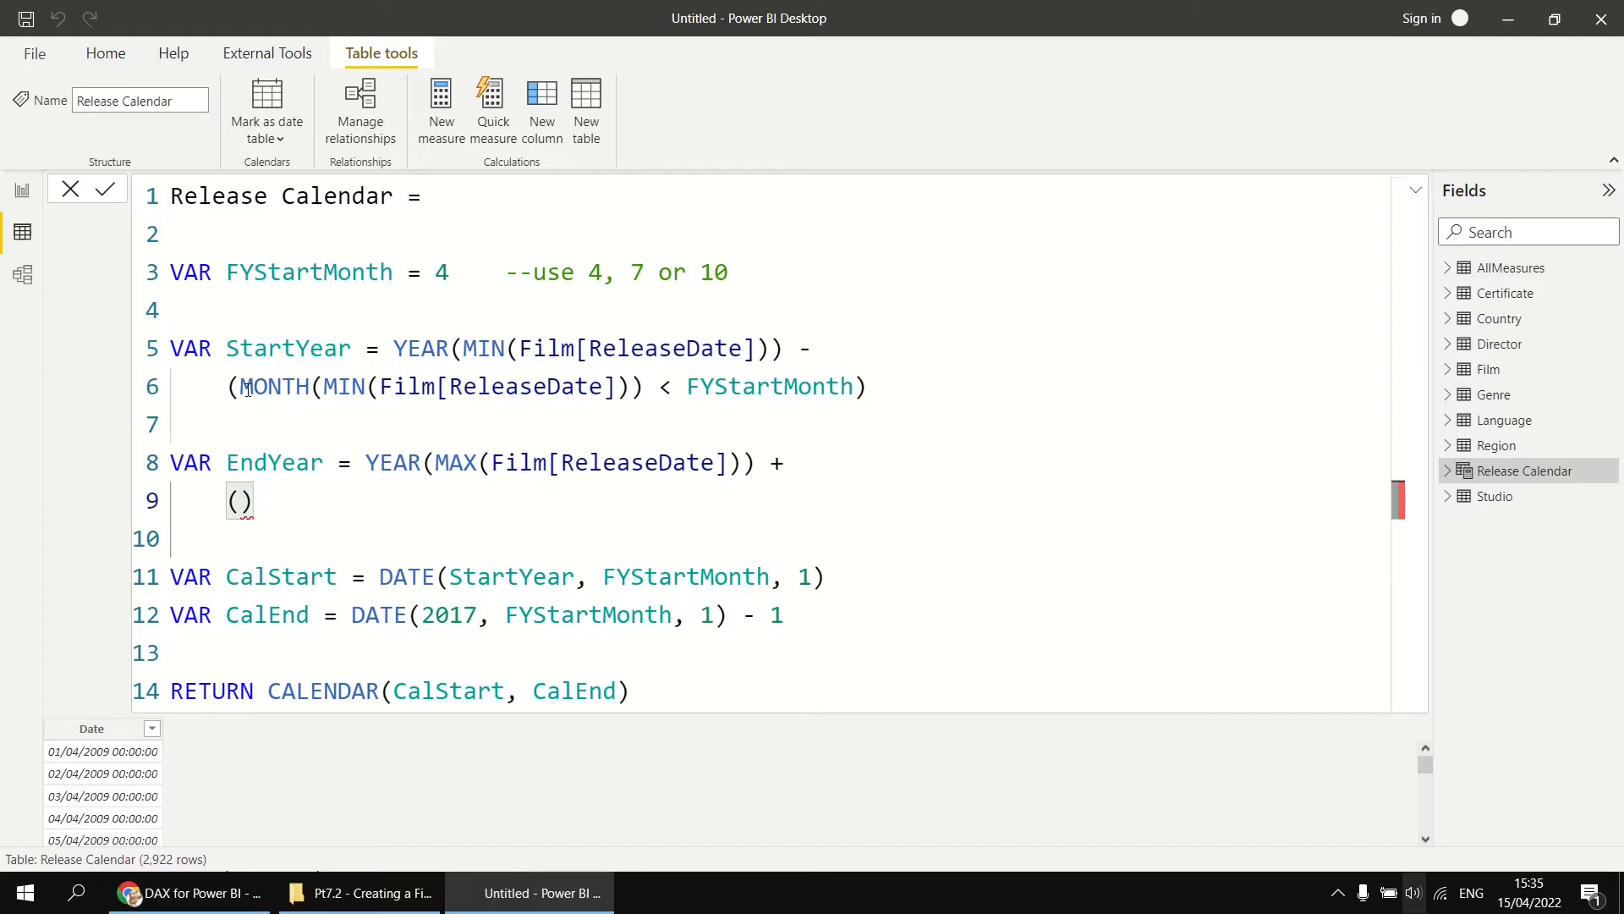
Copy YEAR(MAX(Film[ReleaseDate])) into the parentheses in EndYear and change the copy's function to MONTH.
drag(366, 462, 756, 463)
key(ctrl+c)
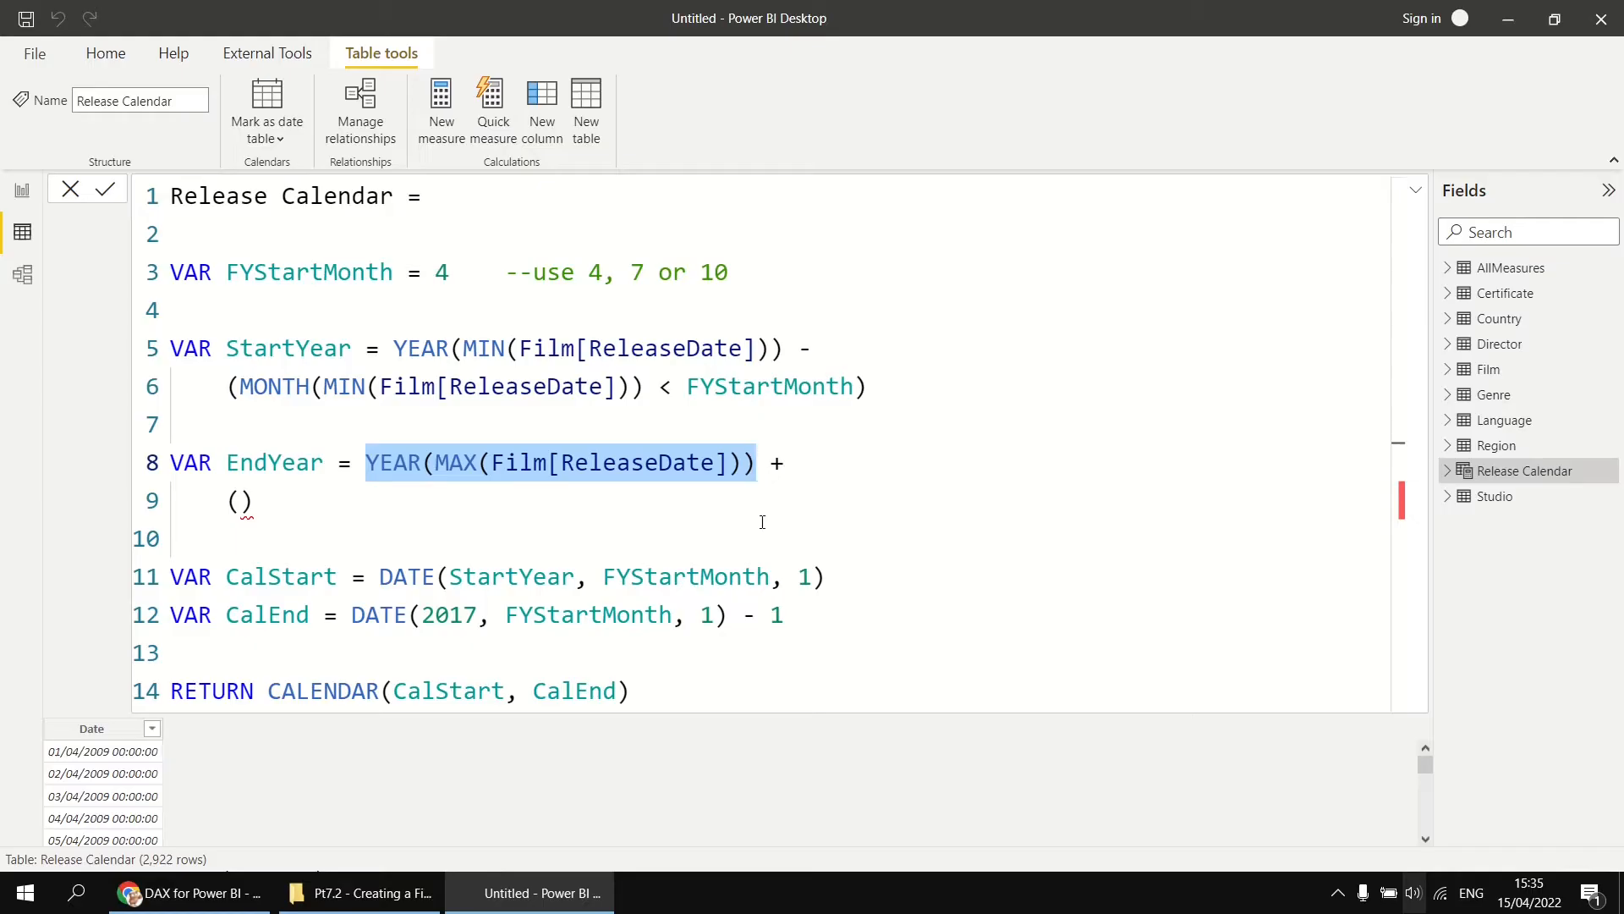
click(242, 504)
key(ctrl+v)
double_click(285, 500)
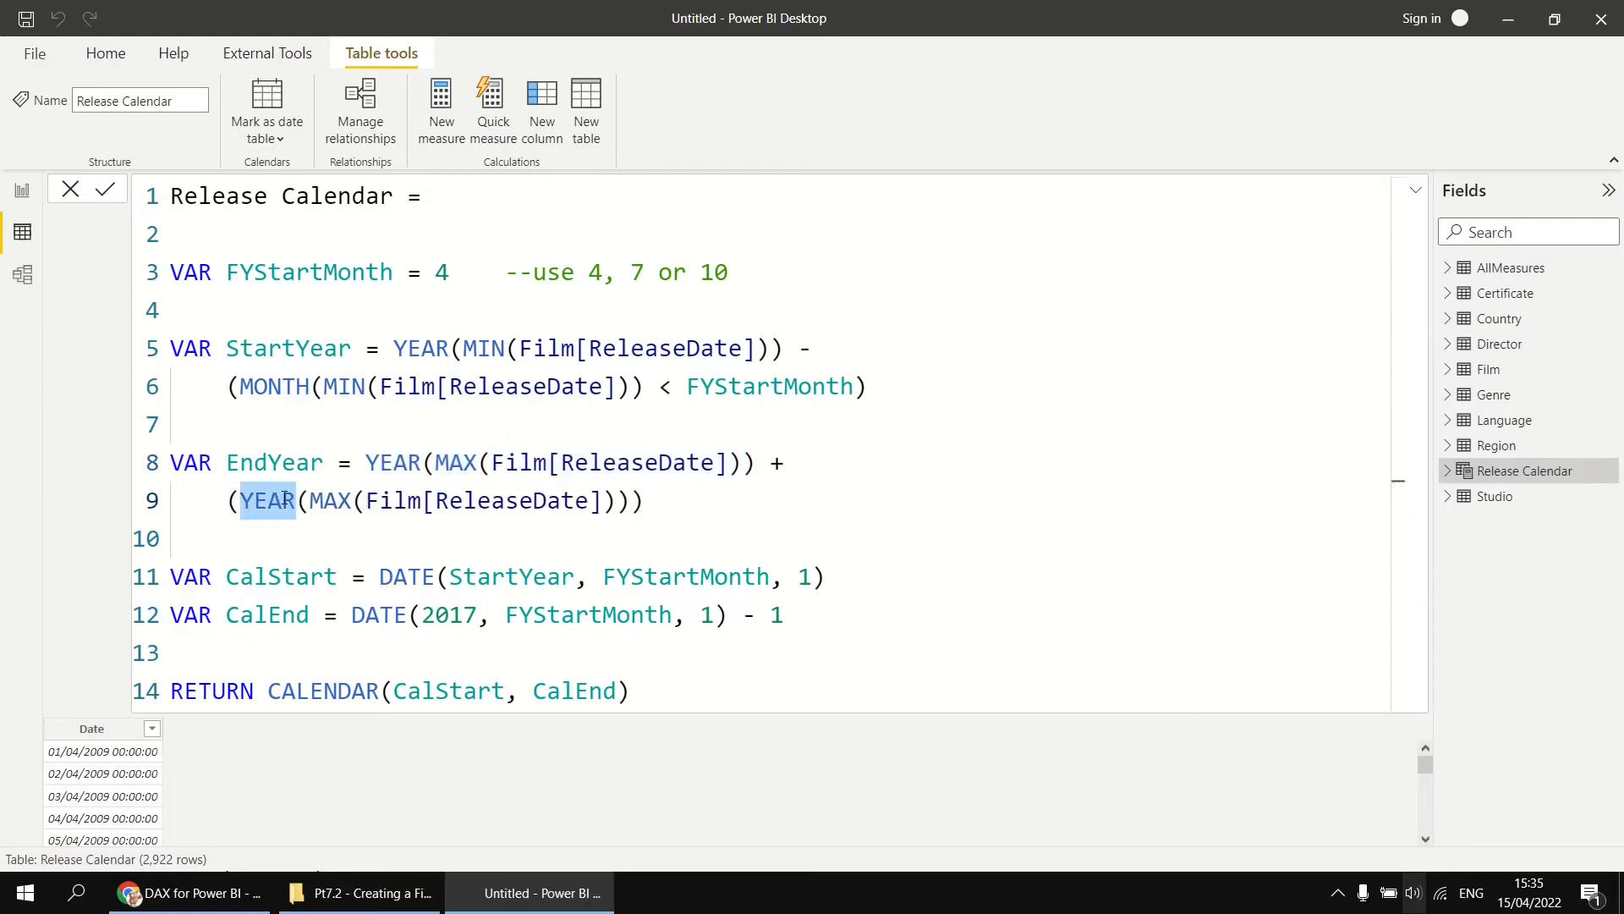
text(MONTH)
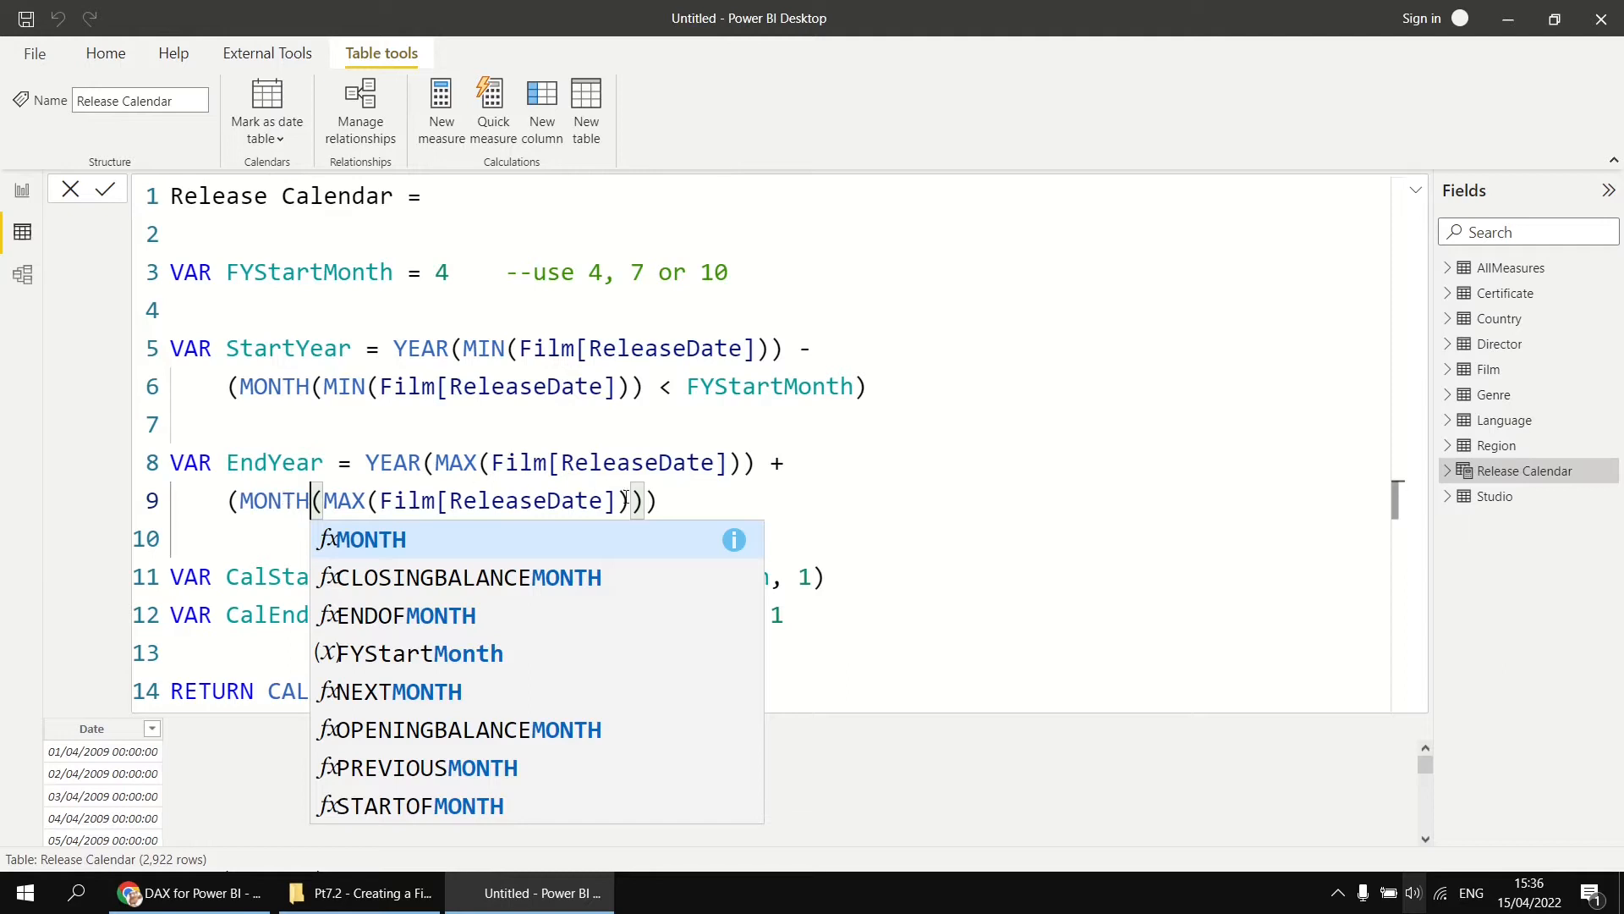
Complete the added comparison in EndYear with ">= FYStartMonth" inside its parentheses.
click(650, 500)
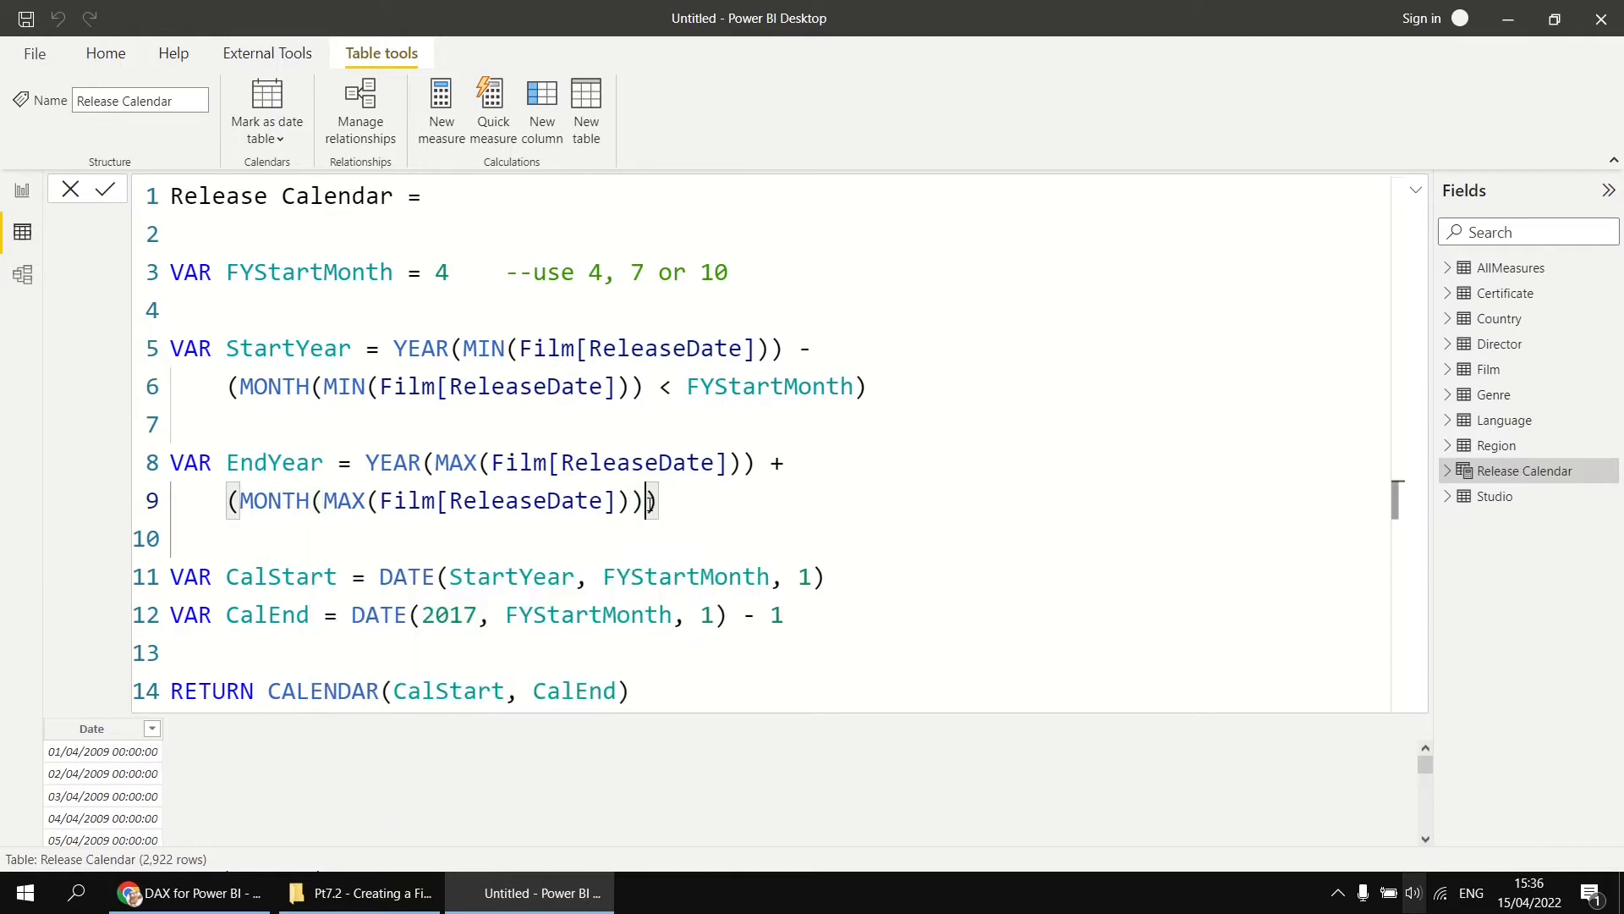
text(>= FY)
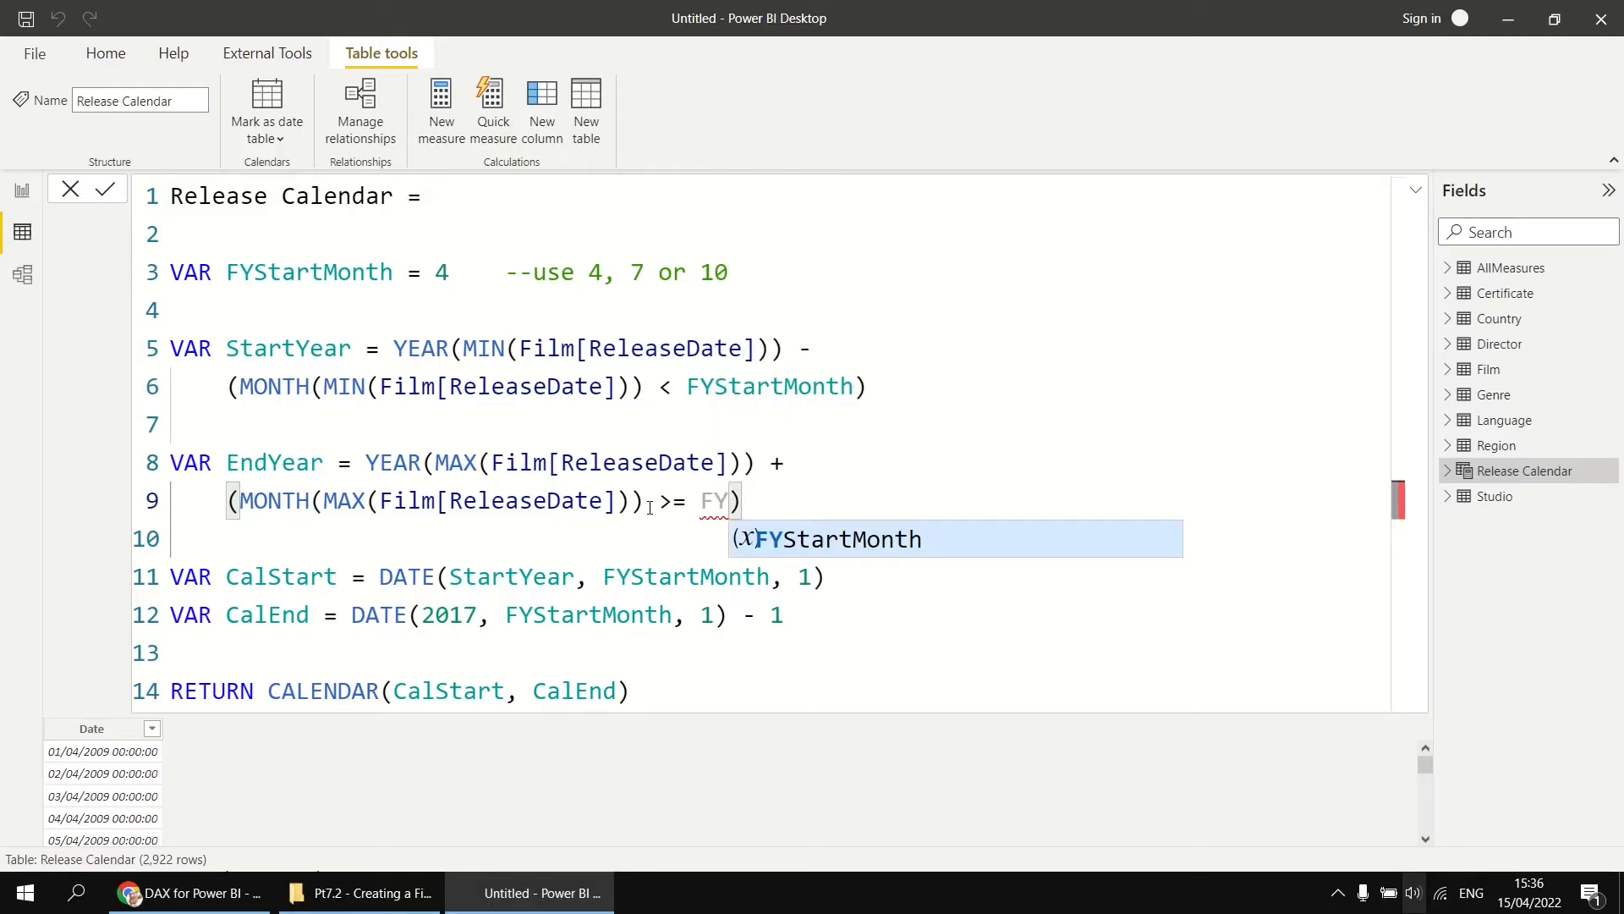
key(Down)
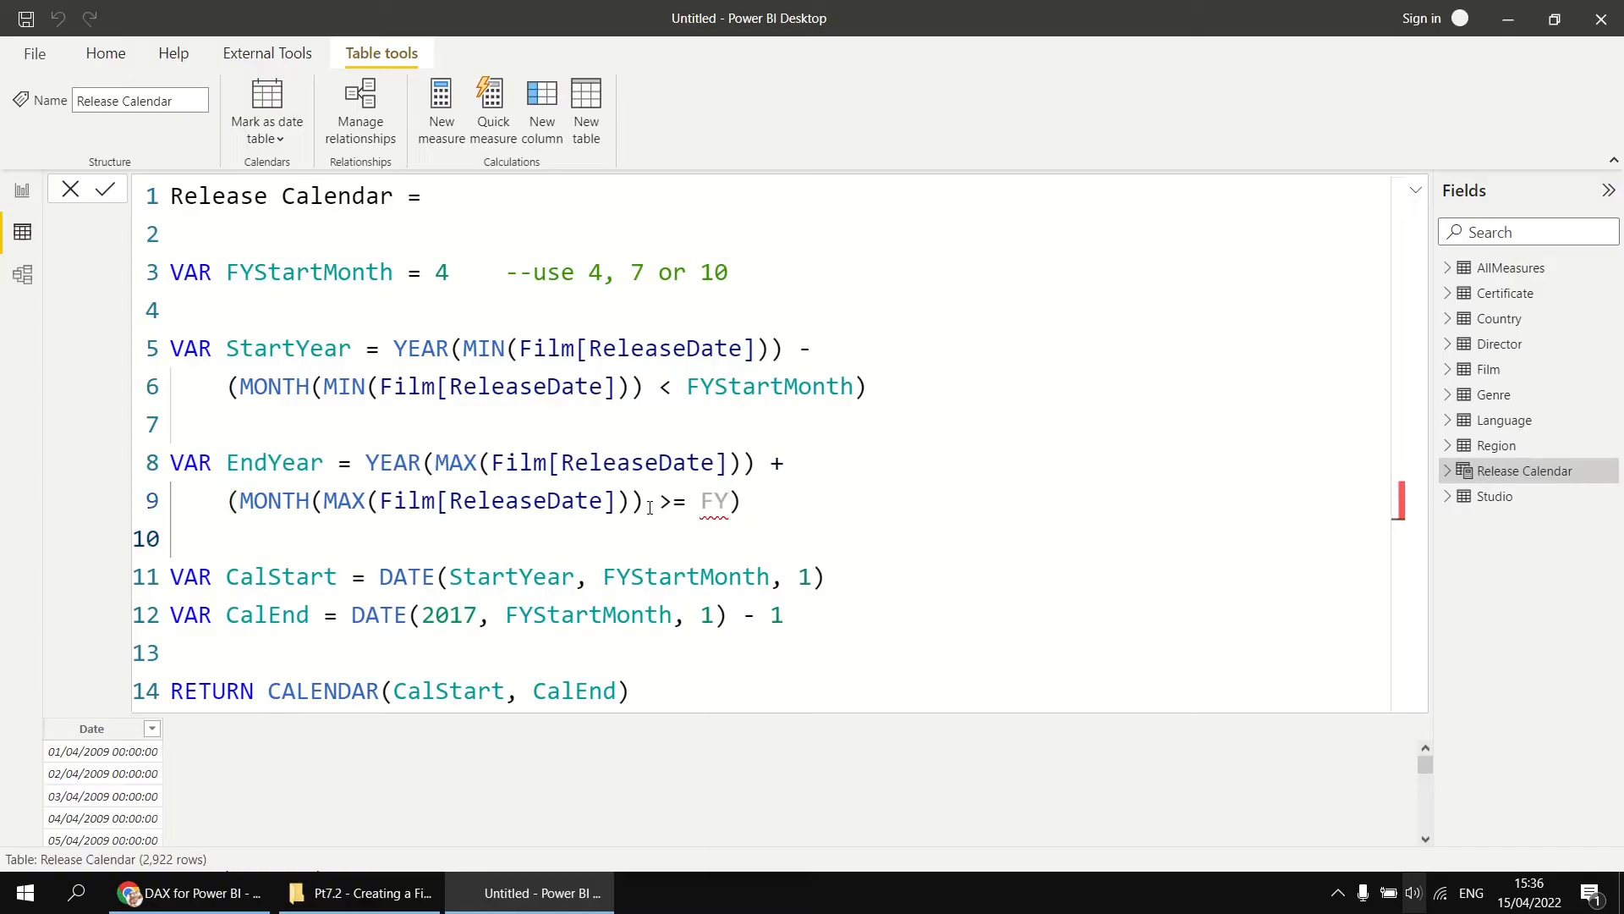
key(Up)
text(StartMonth)
key(Tab)
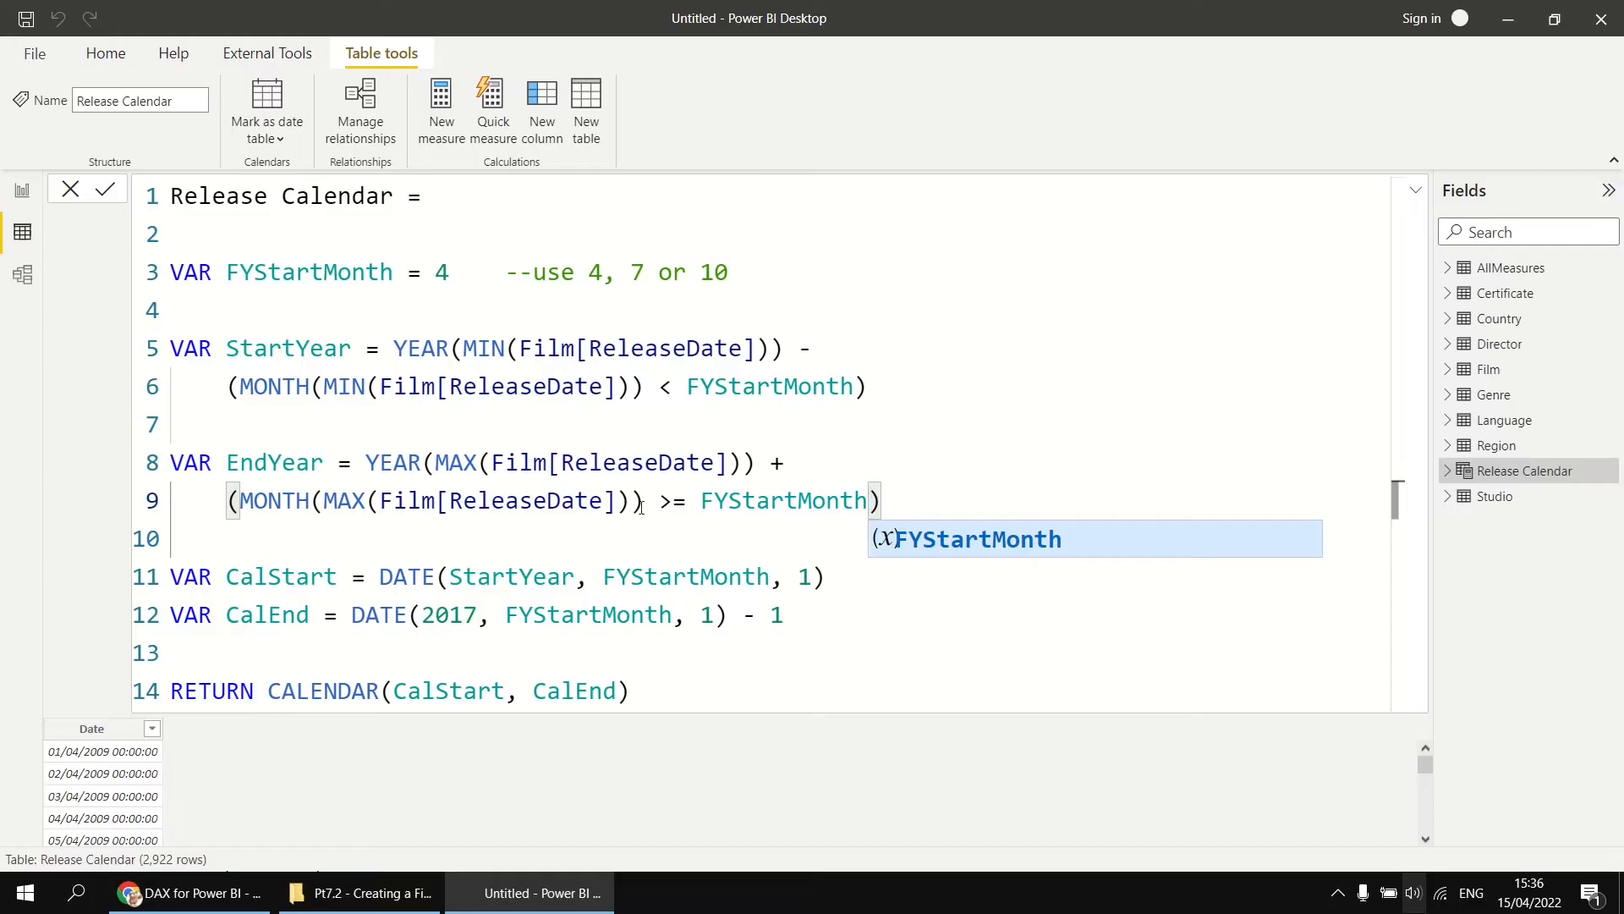
click(722, 535)
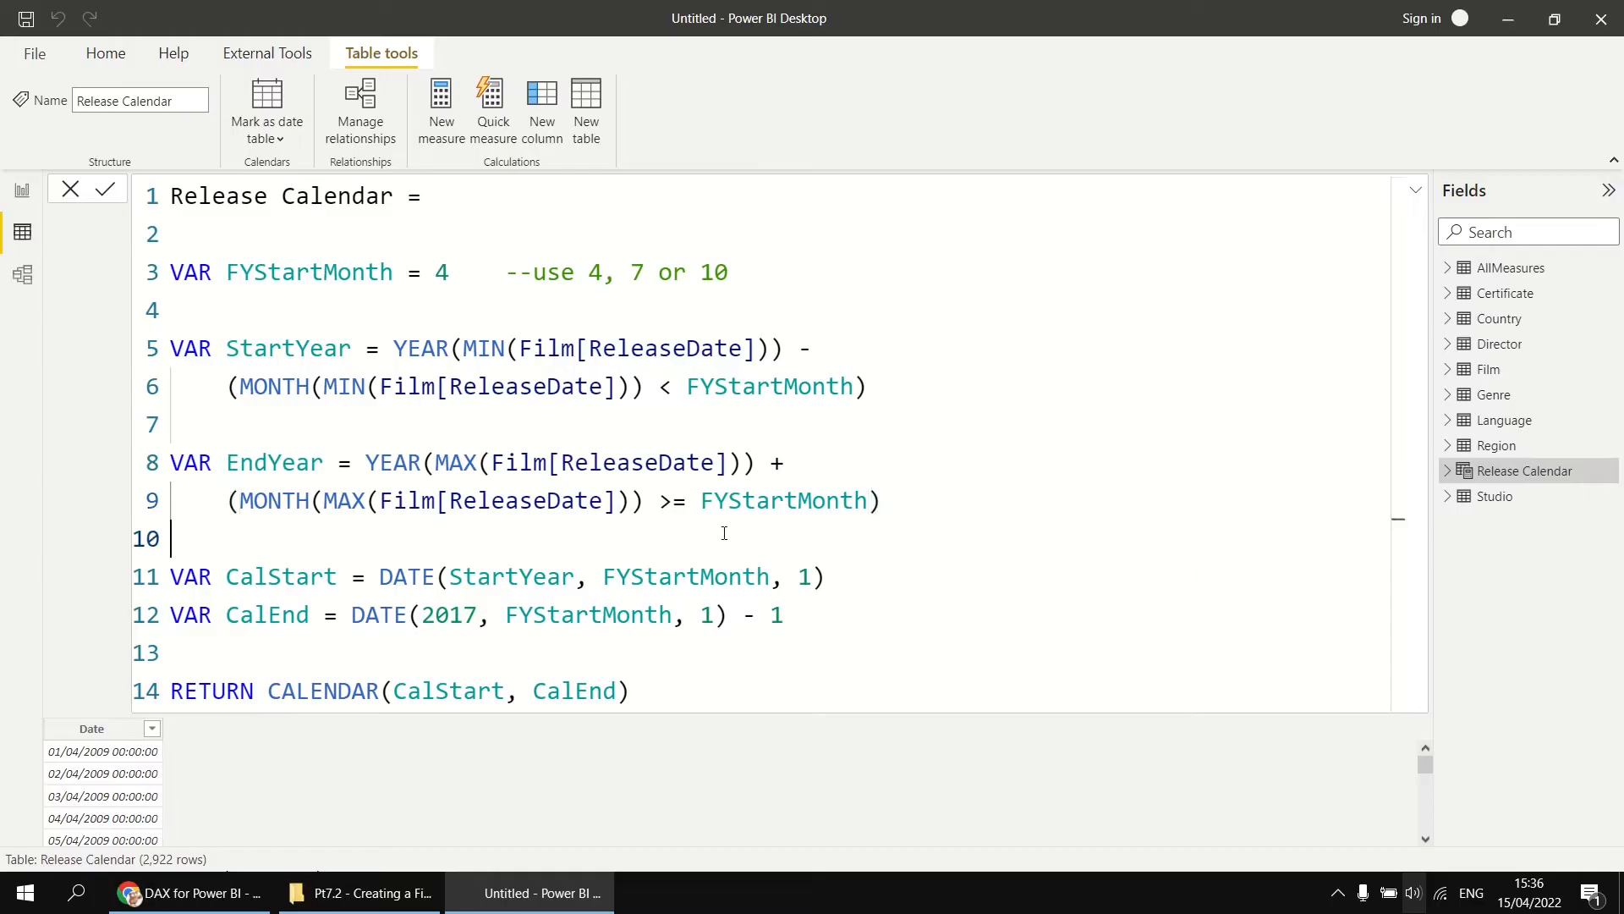
Replace the fixed year 2017 in CalEnd with EndYear and apply the updated calendar formula.
double_click(449, 615)
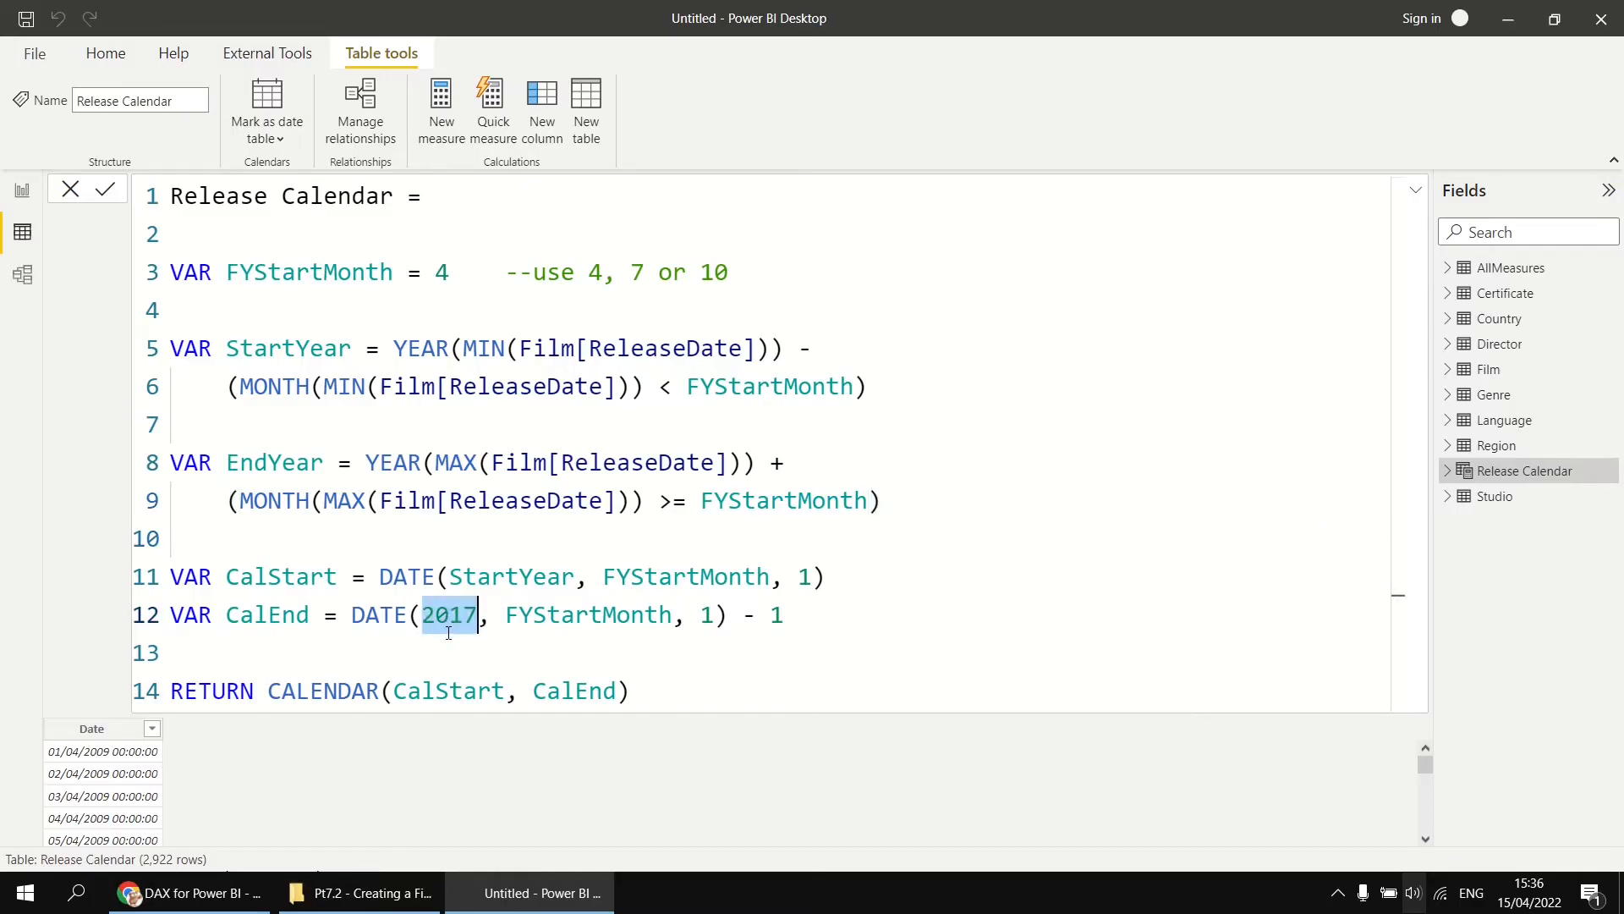
text(EndYear)
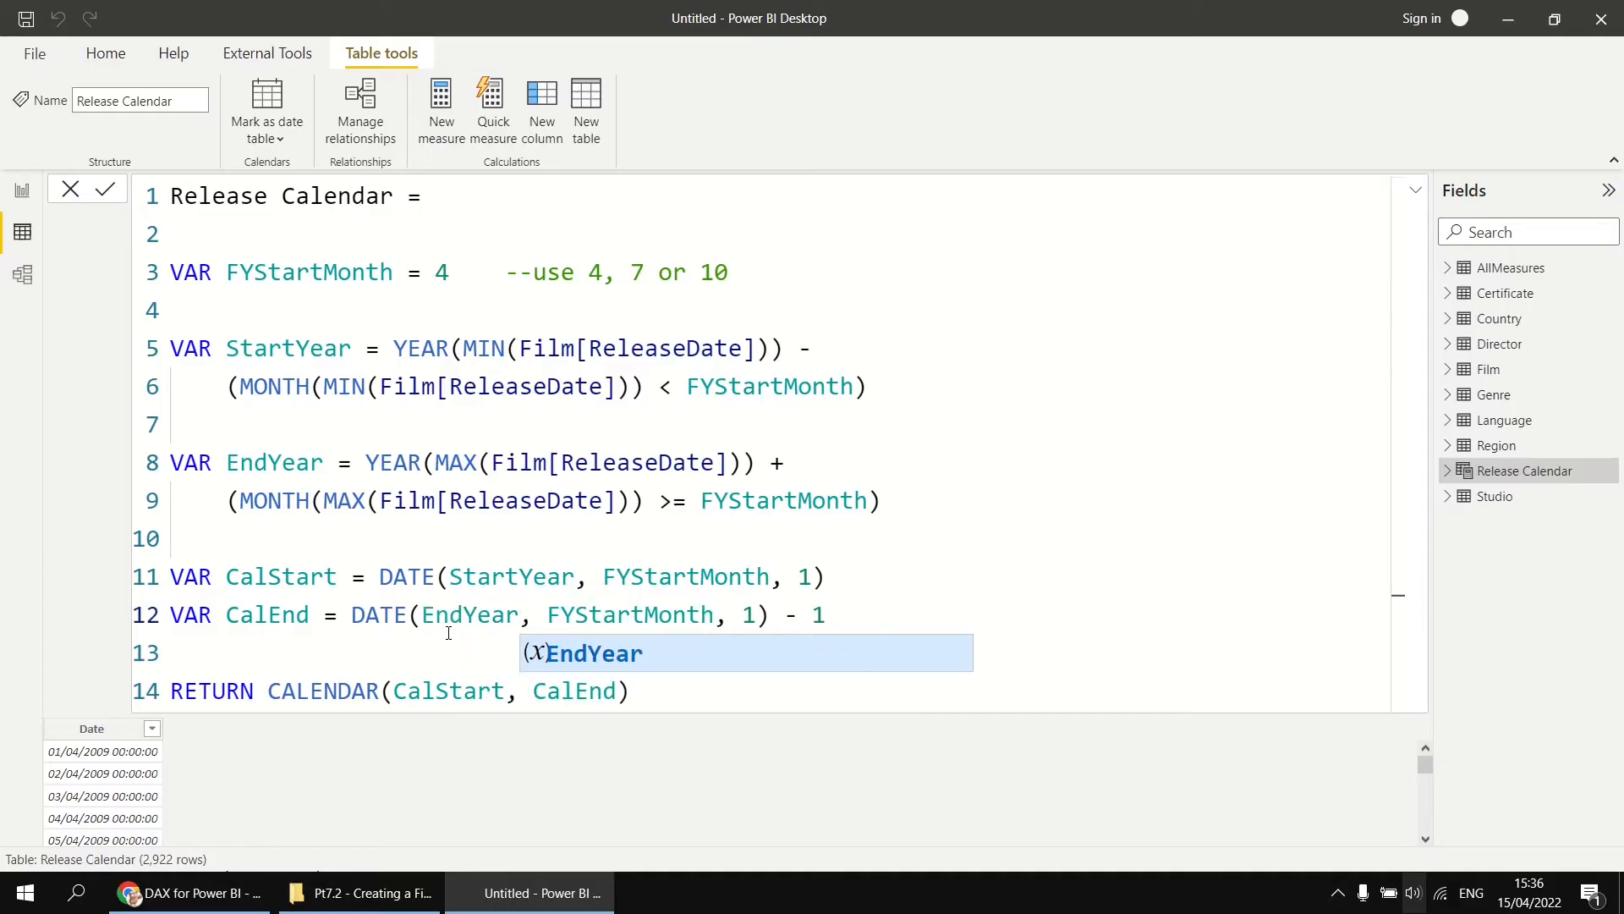
click(454, 657)
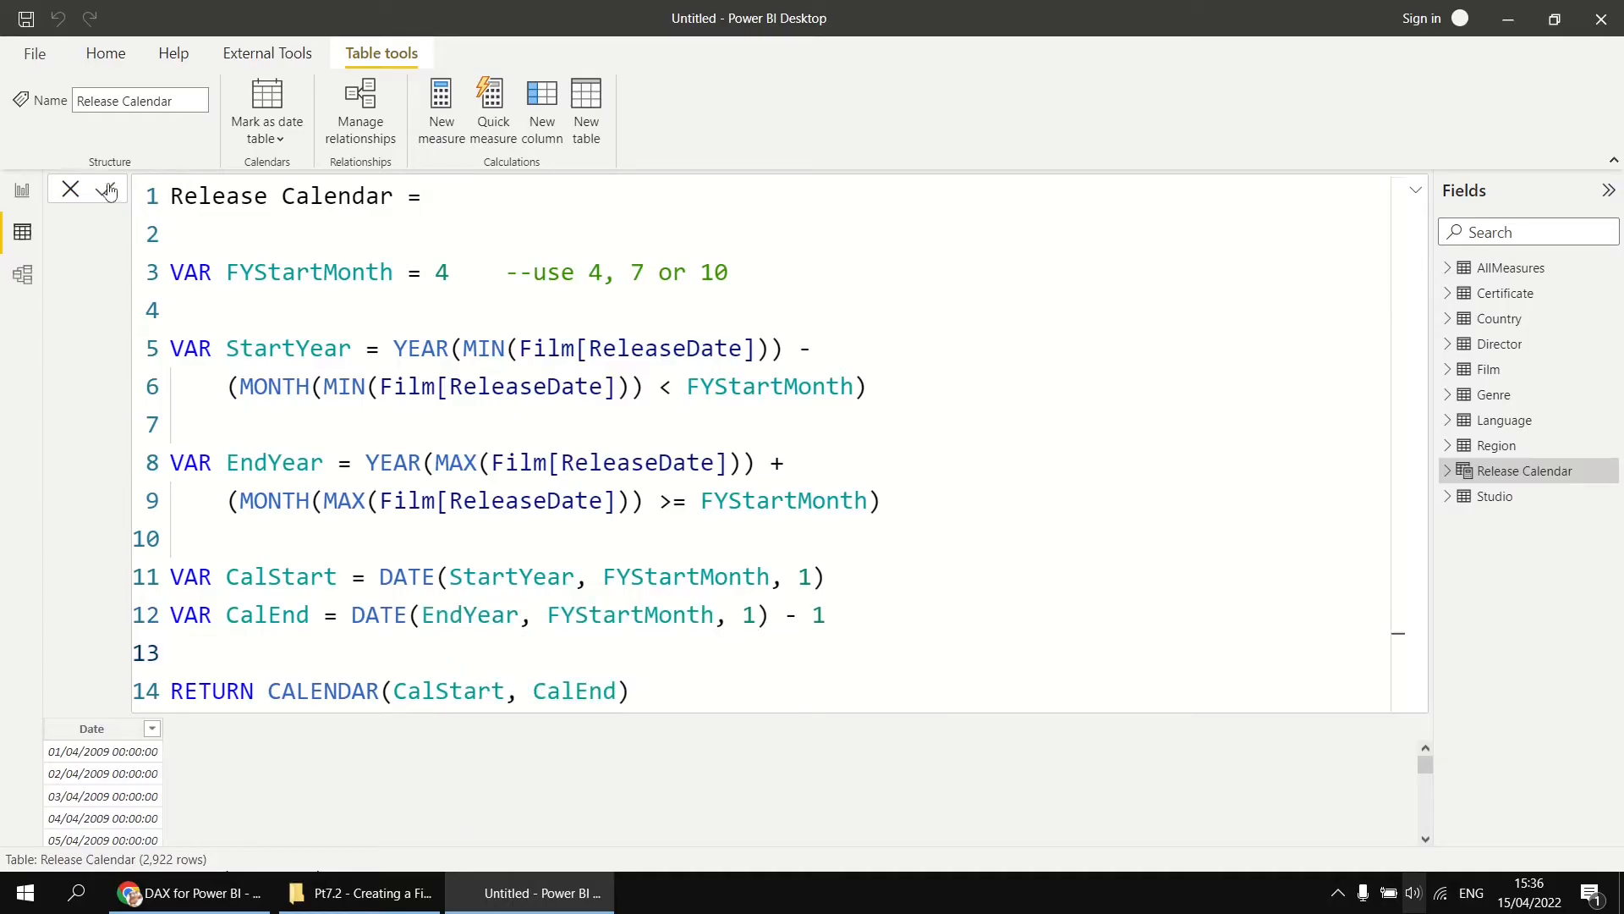
key(Return)
Check the last and first dates of the calendar table, and review the FYStartMonth, StartYear and EndYear variables.
drag(1426, 765, 1425, 821)
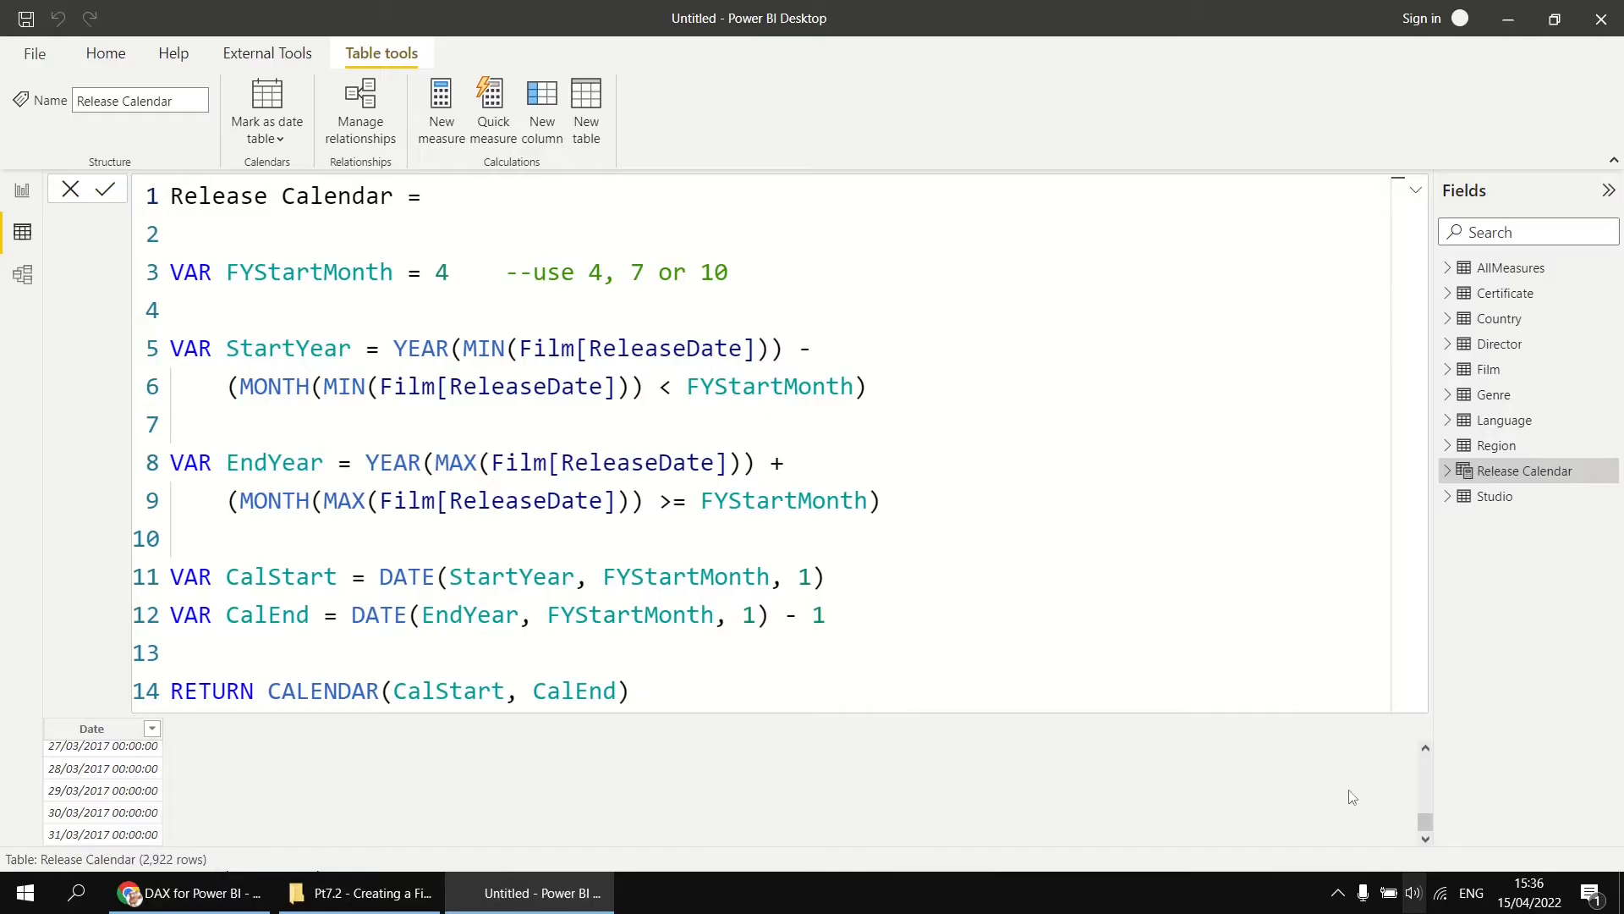
drag(1425, 821, 1425, 764)
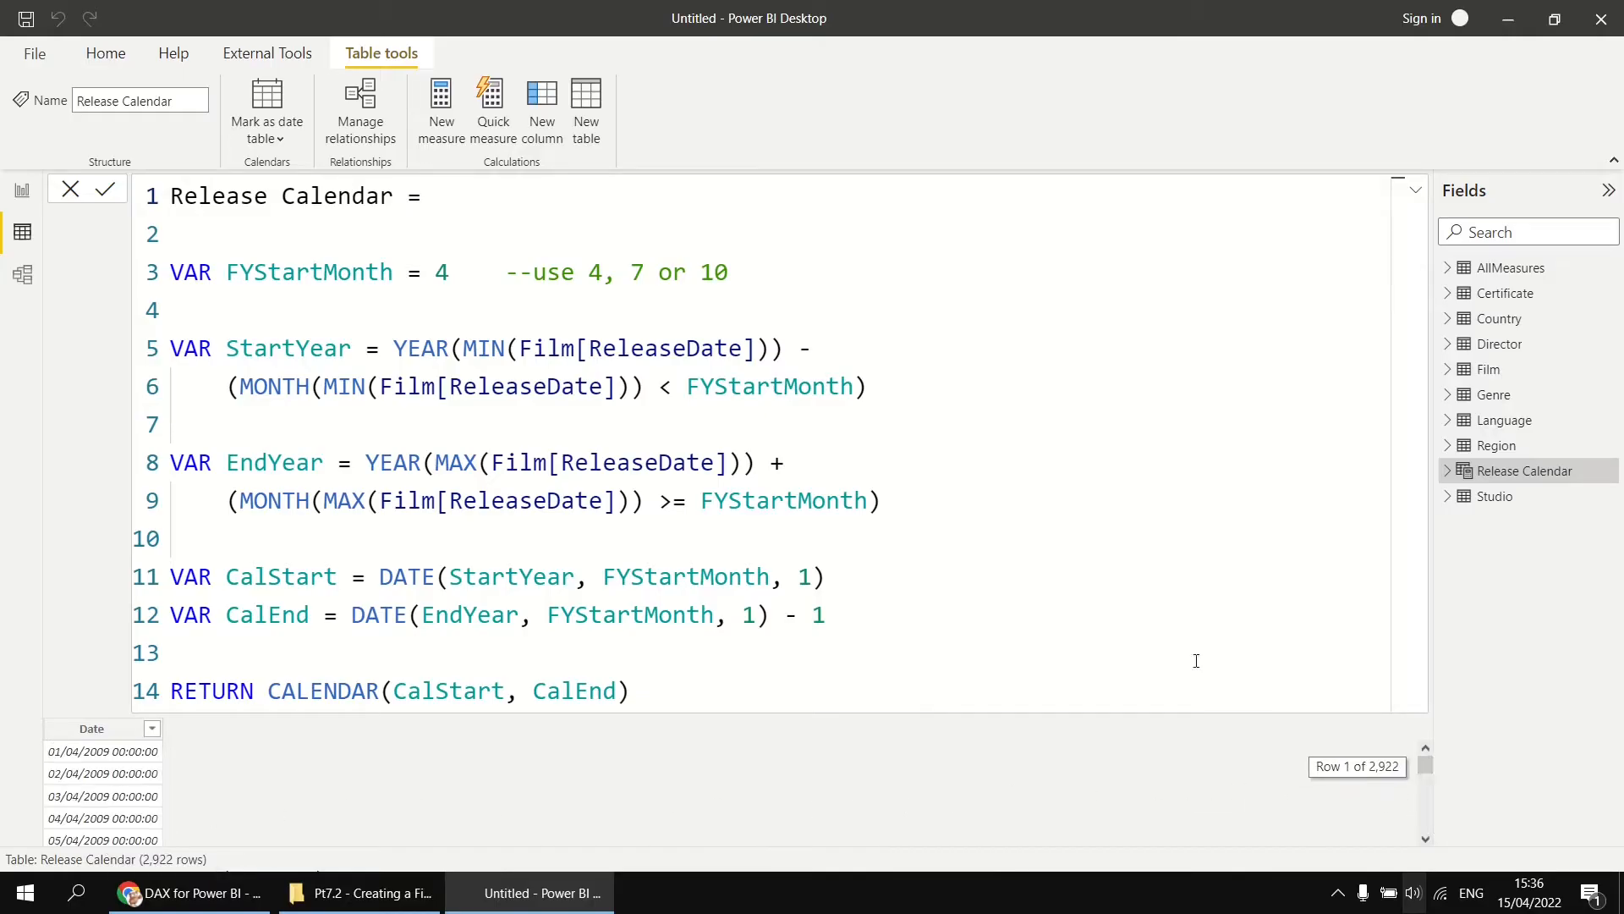
double_click(441, 272)
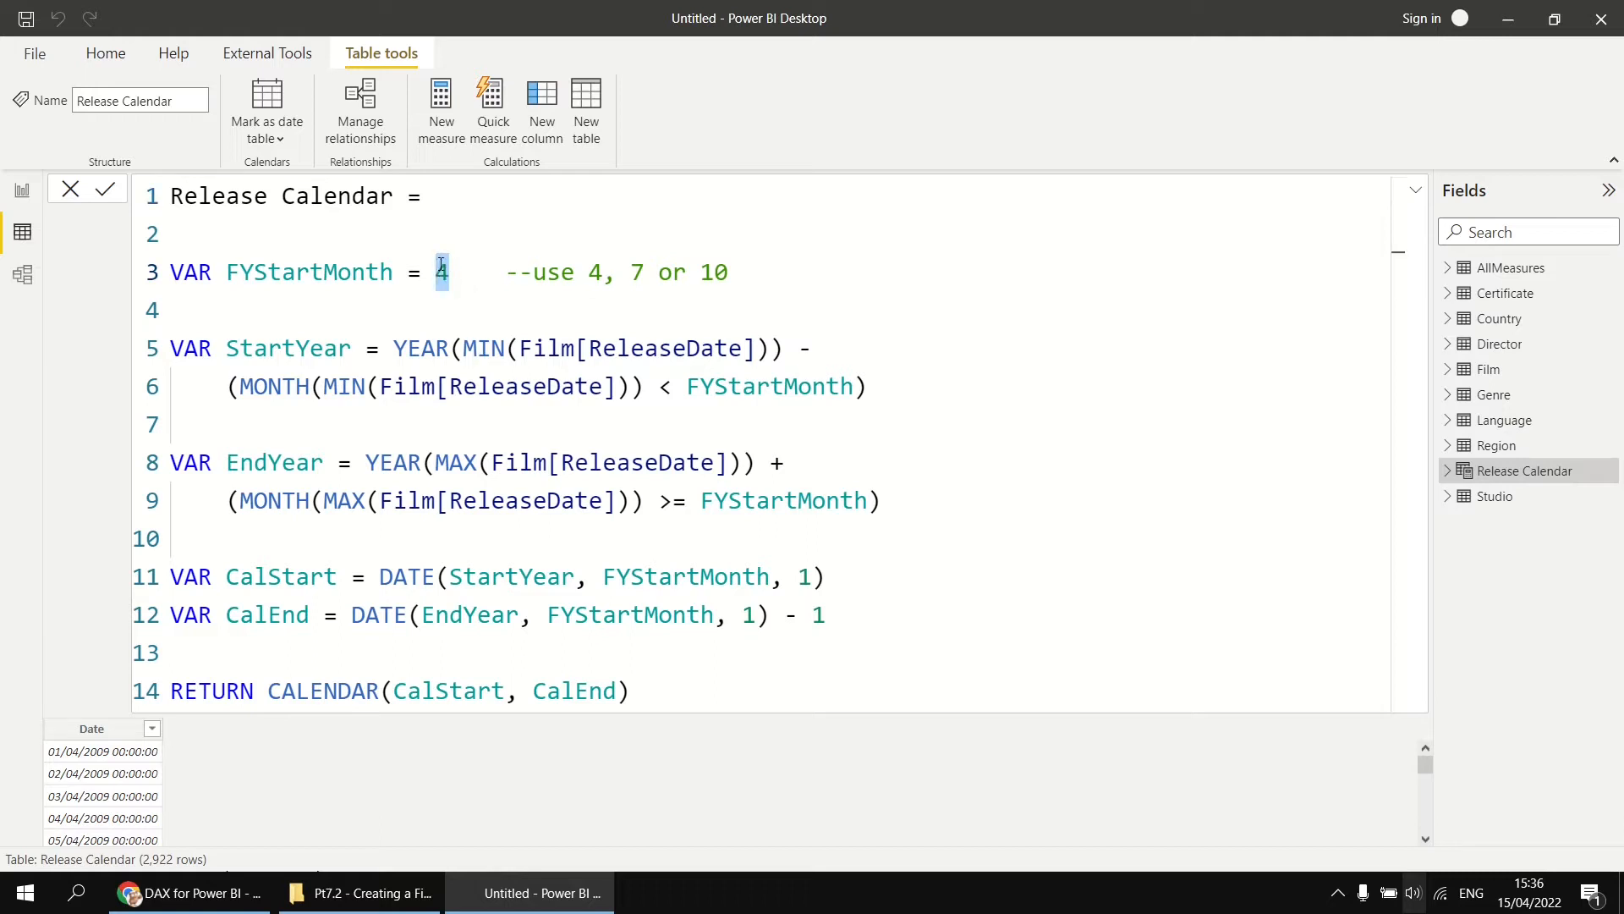
click(310, 347)
click(285, 465)
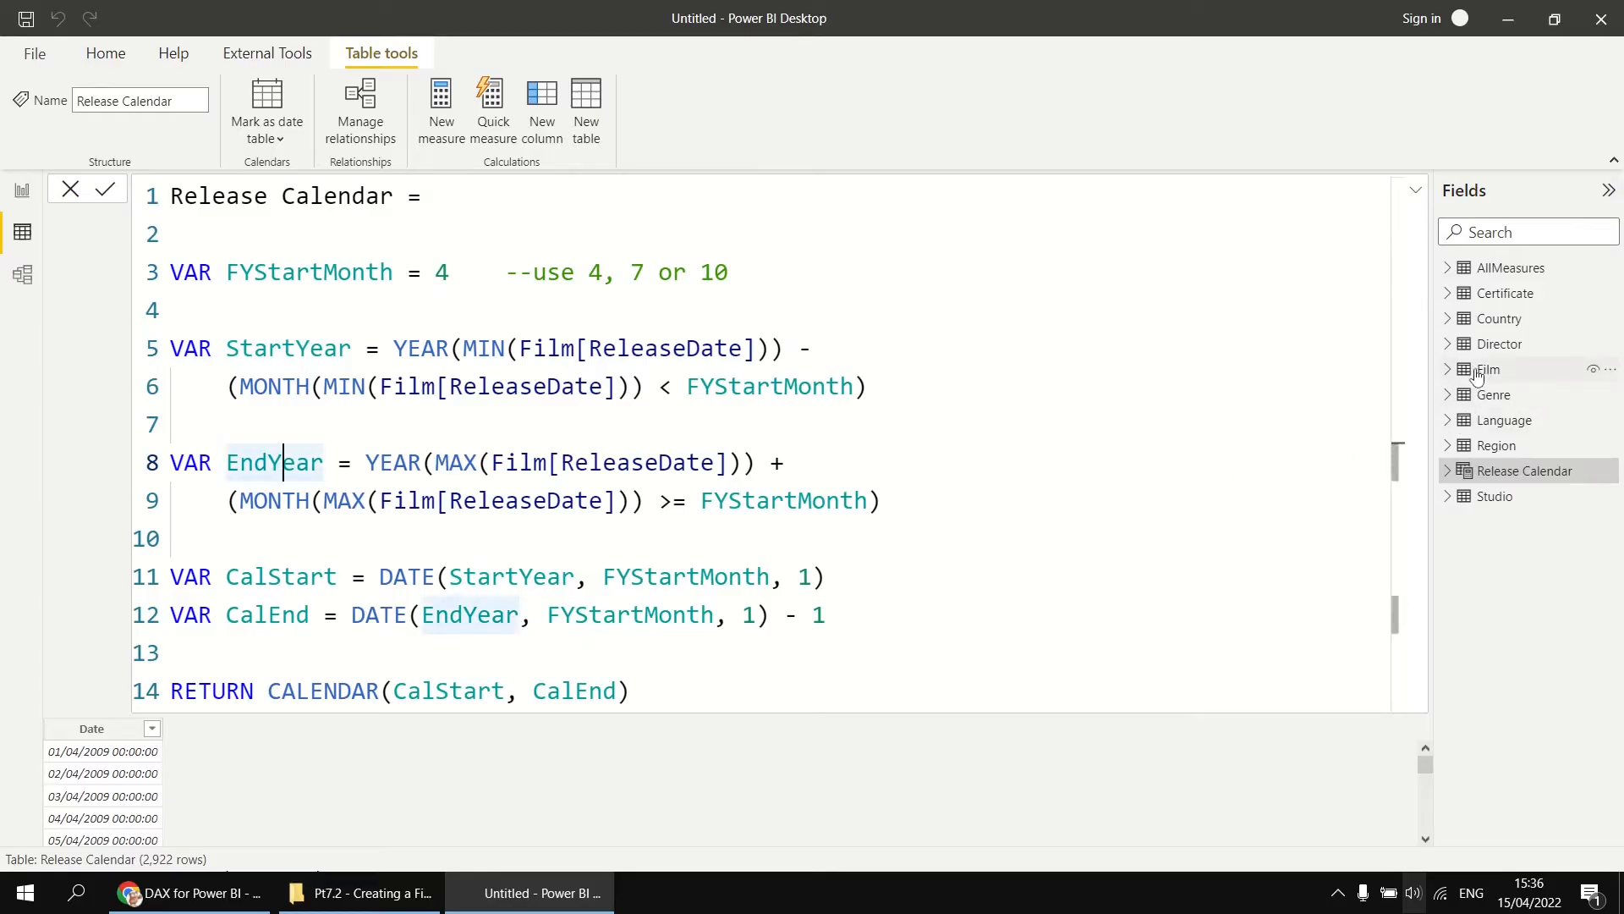
click(967, 428)
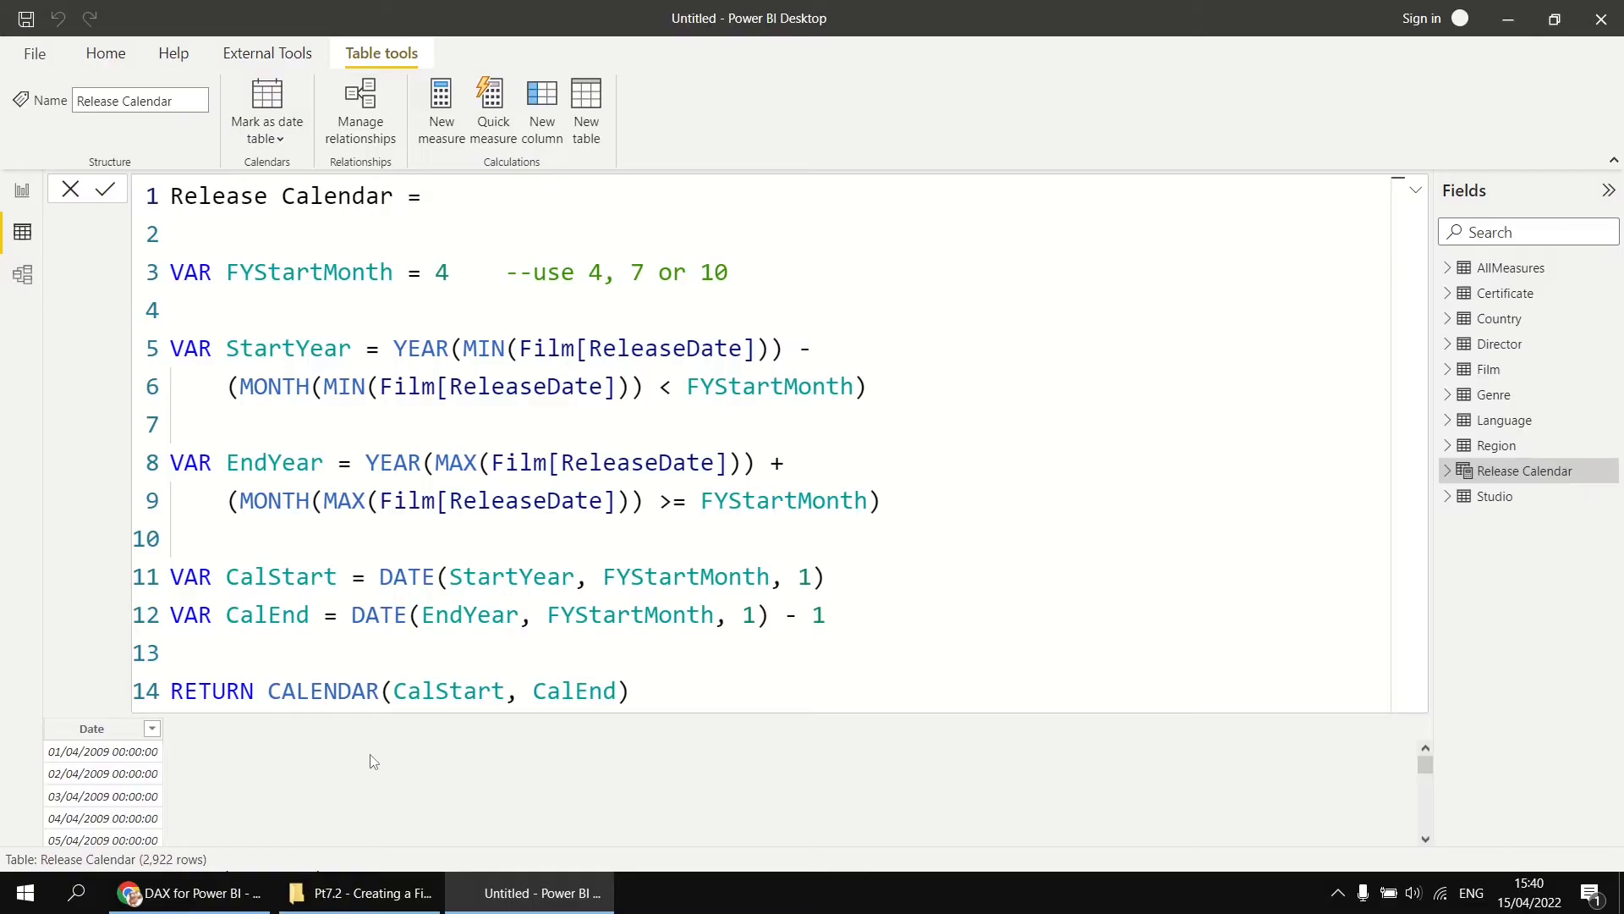
Start an ADDCOLUMNS function around the returned CALENDAR expression, with CALENDAR indented on its own line and followed by a comma.
click(255, 690)
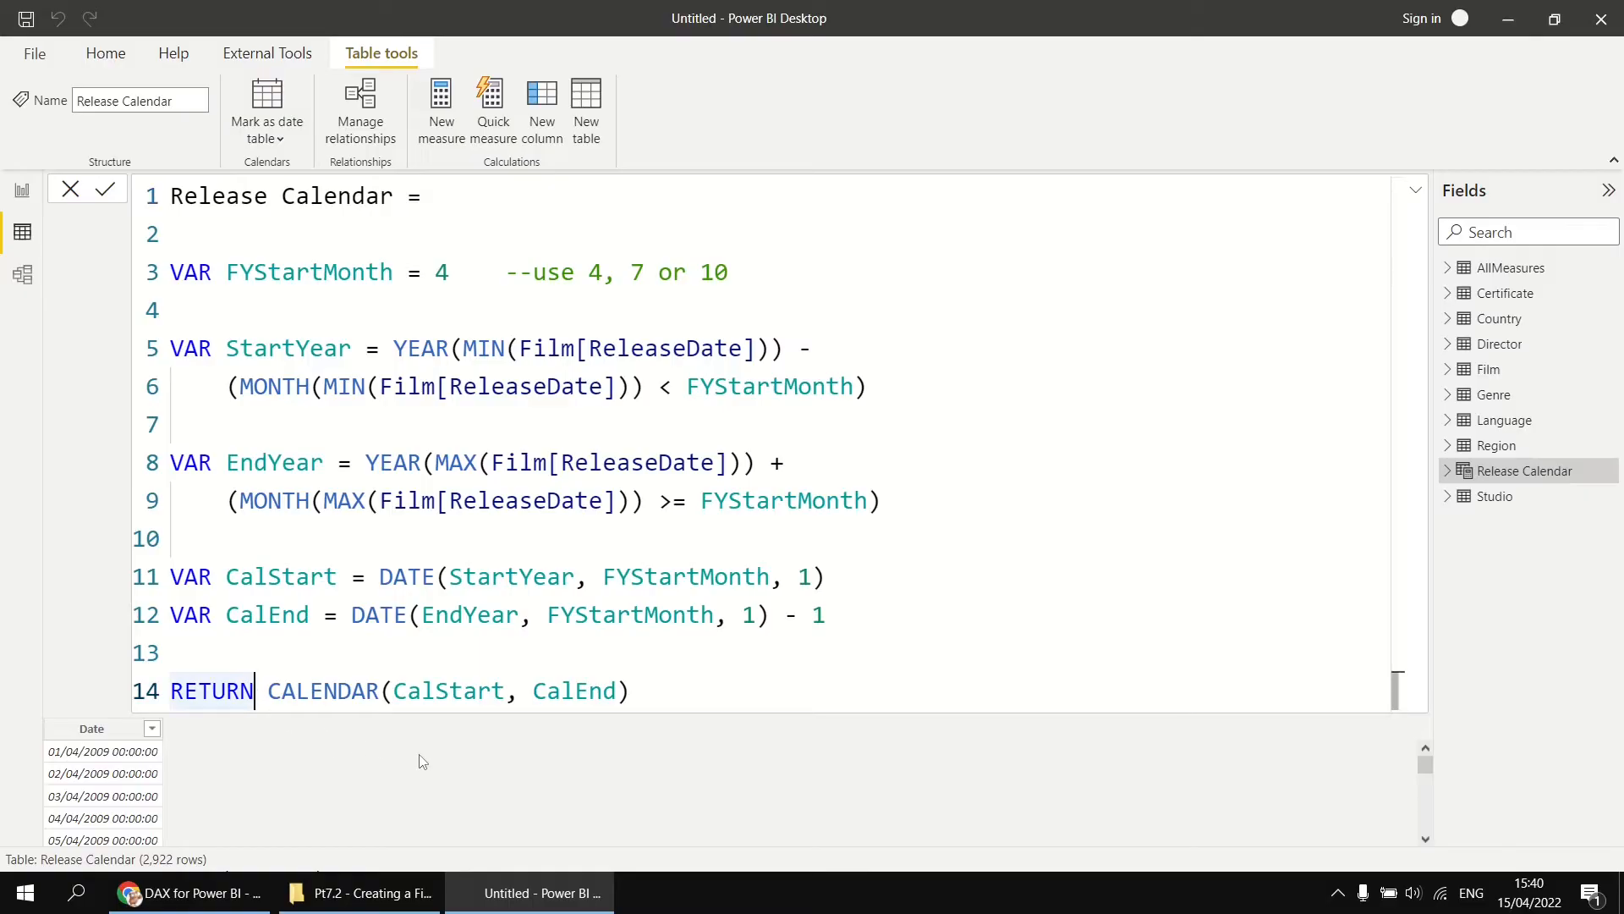
text(AD)
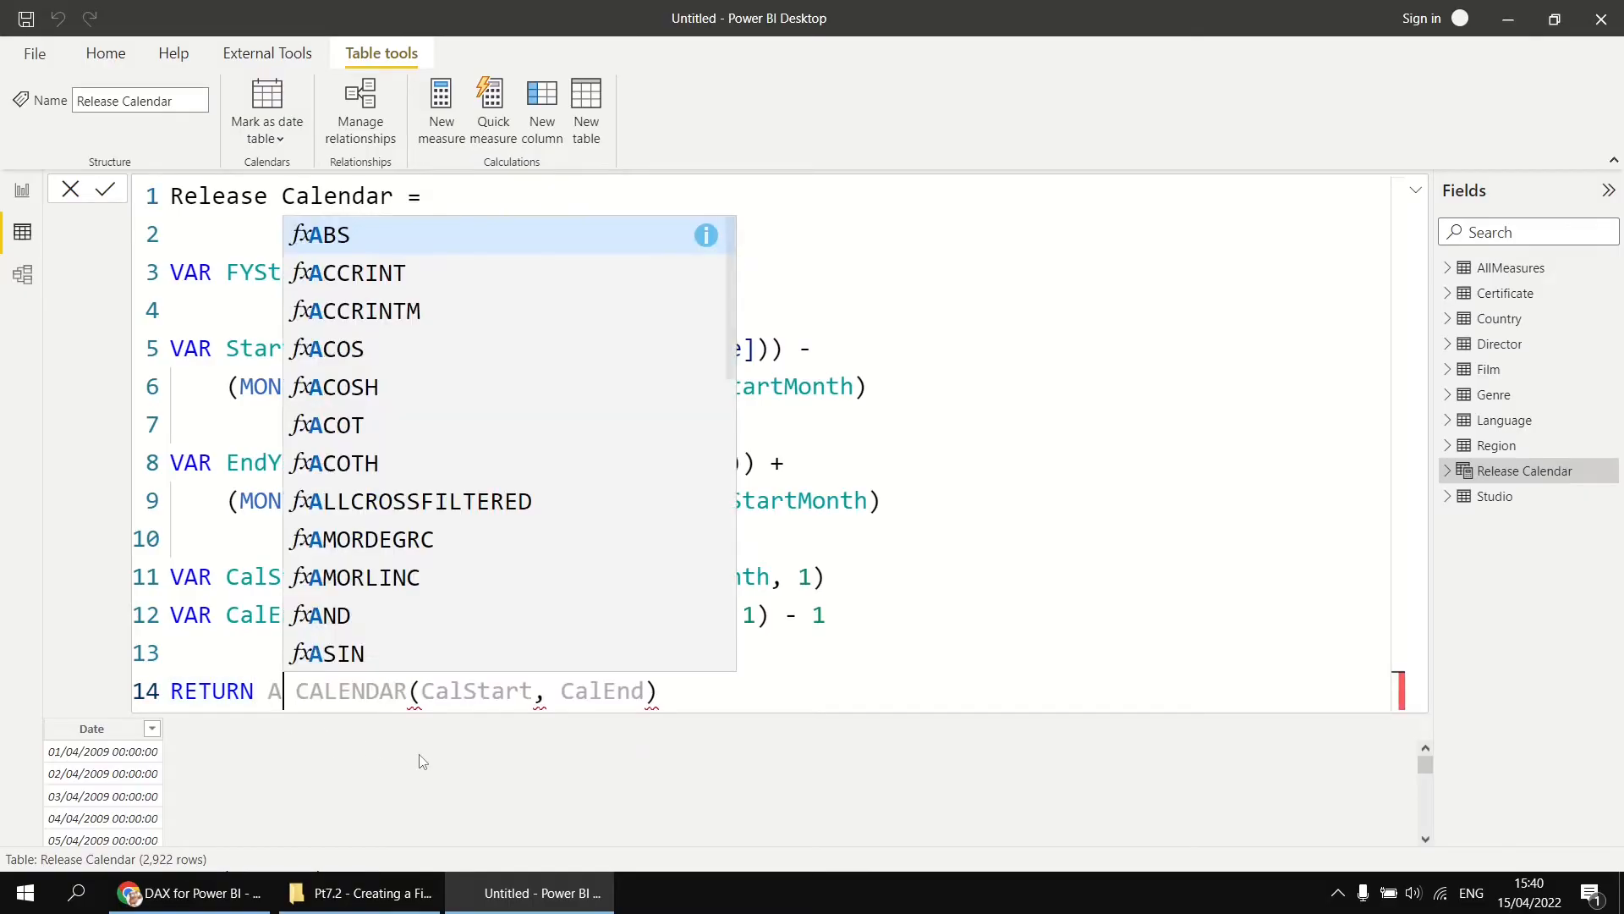
key(Tab)
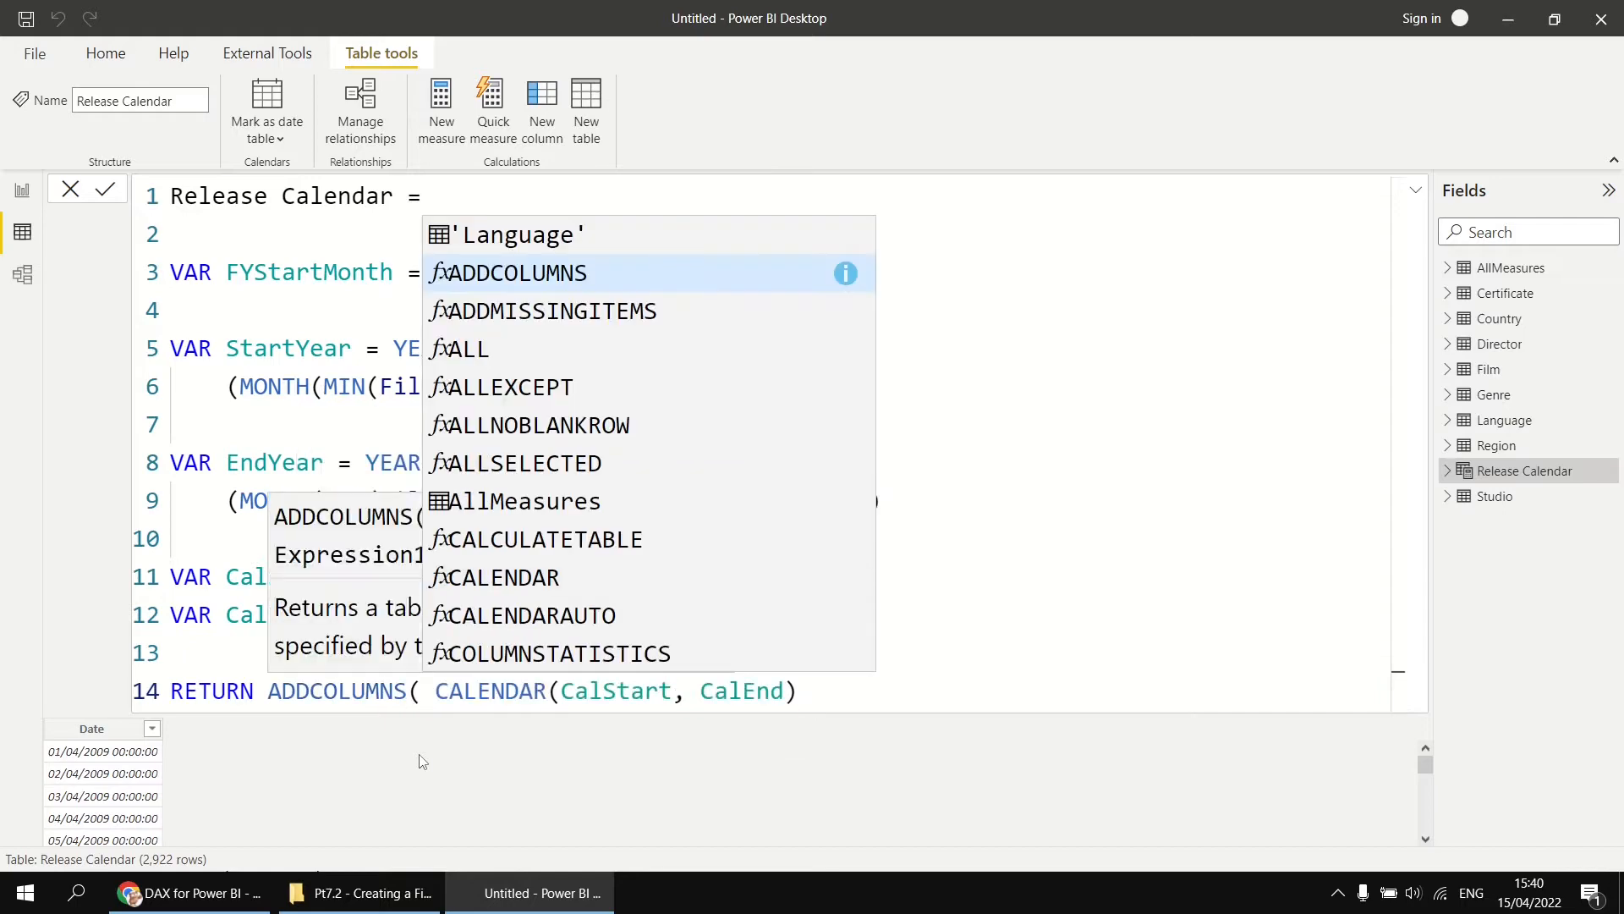
key(shift+Return)
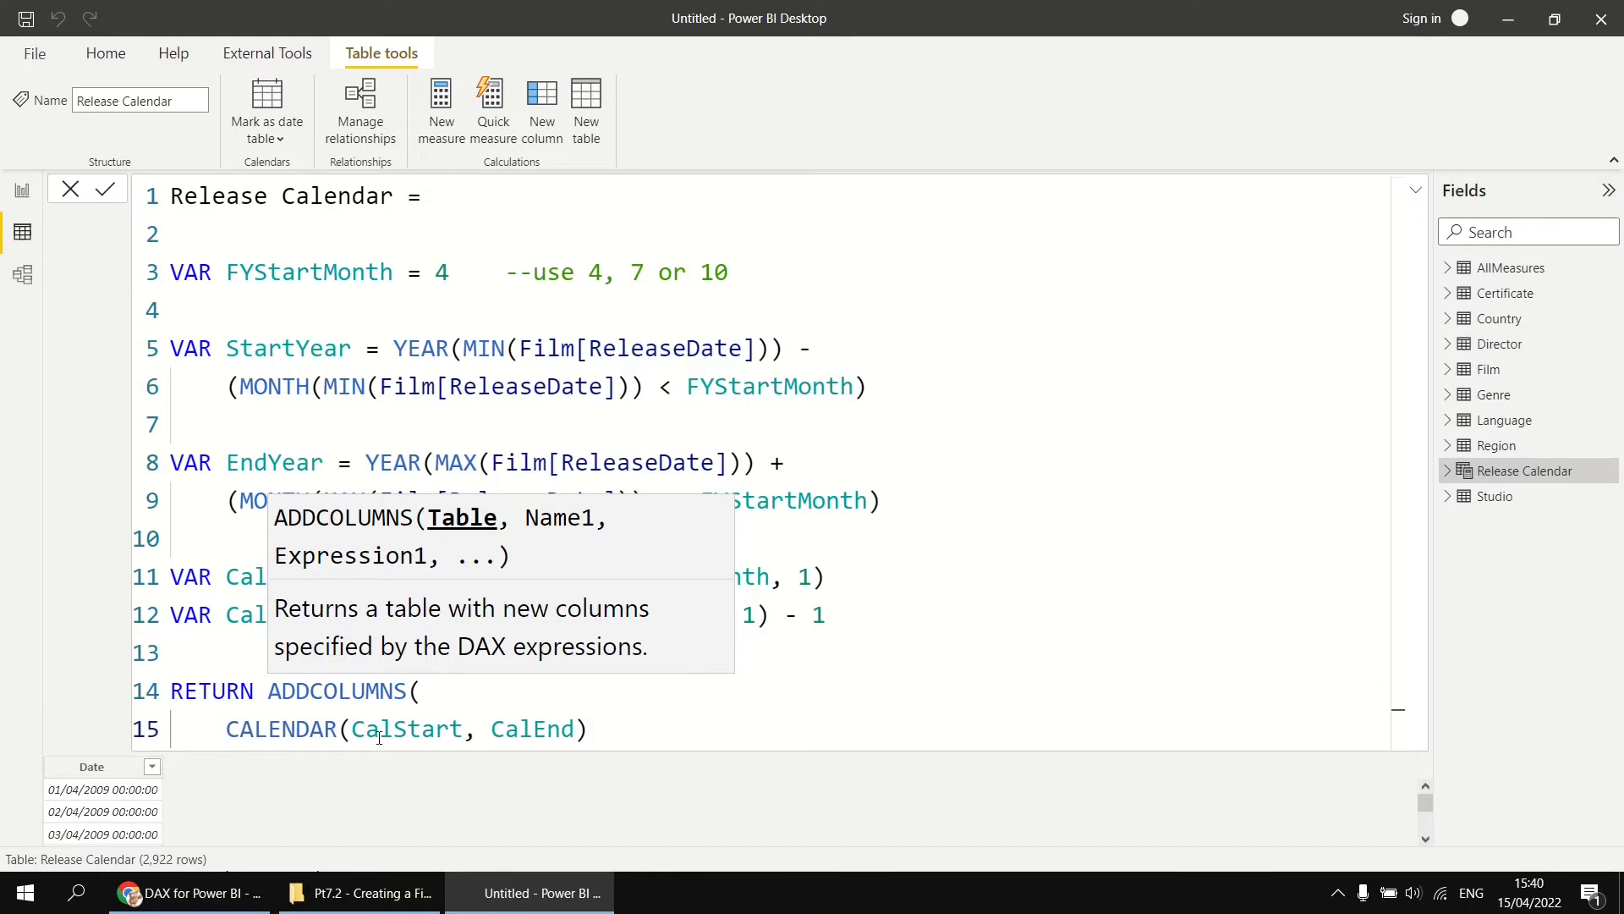
click(629, 729)
text(,)
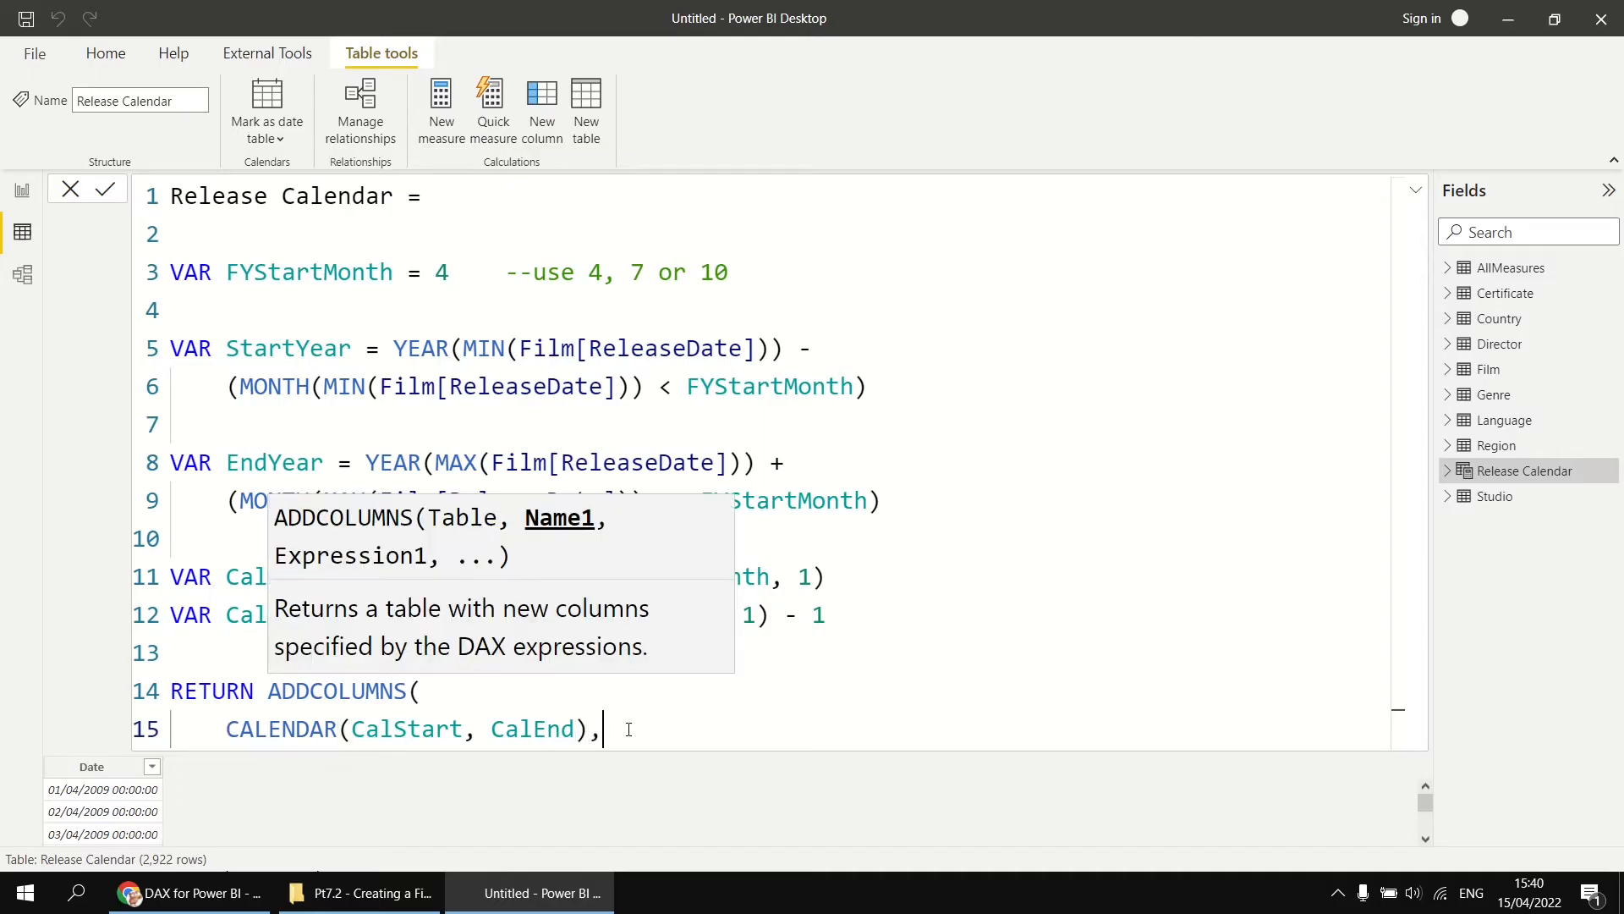
Add a "Year" column to ADDCOLUMNS on its own line, calculated as YEAR([Date]) and followed by a comma.
key(shift+Return)
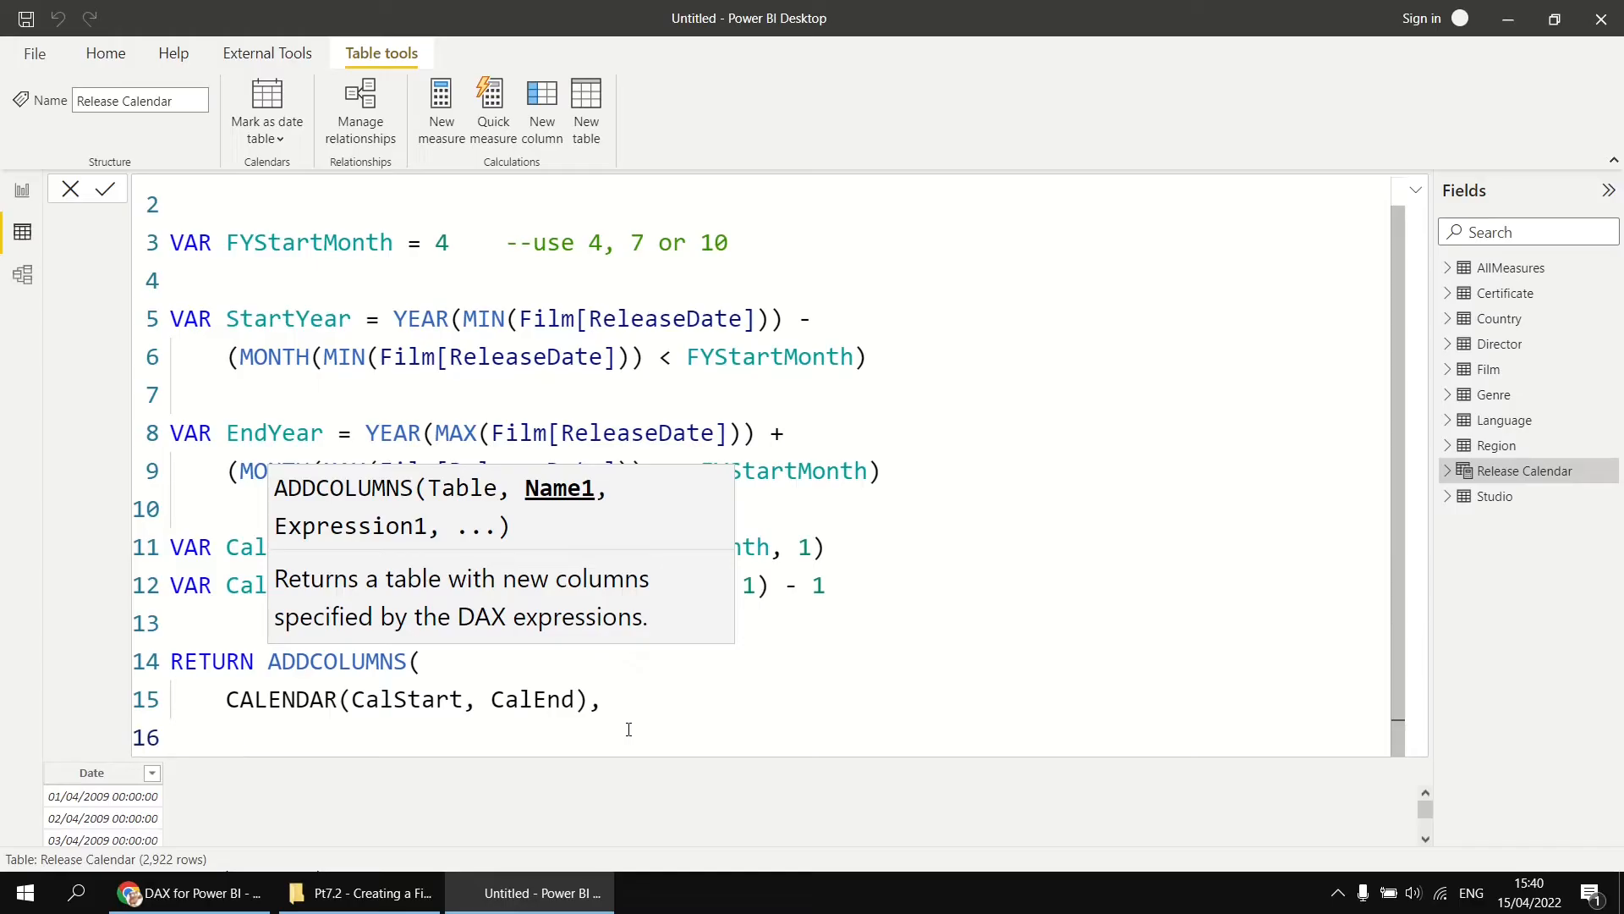
text("Year", )
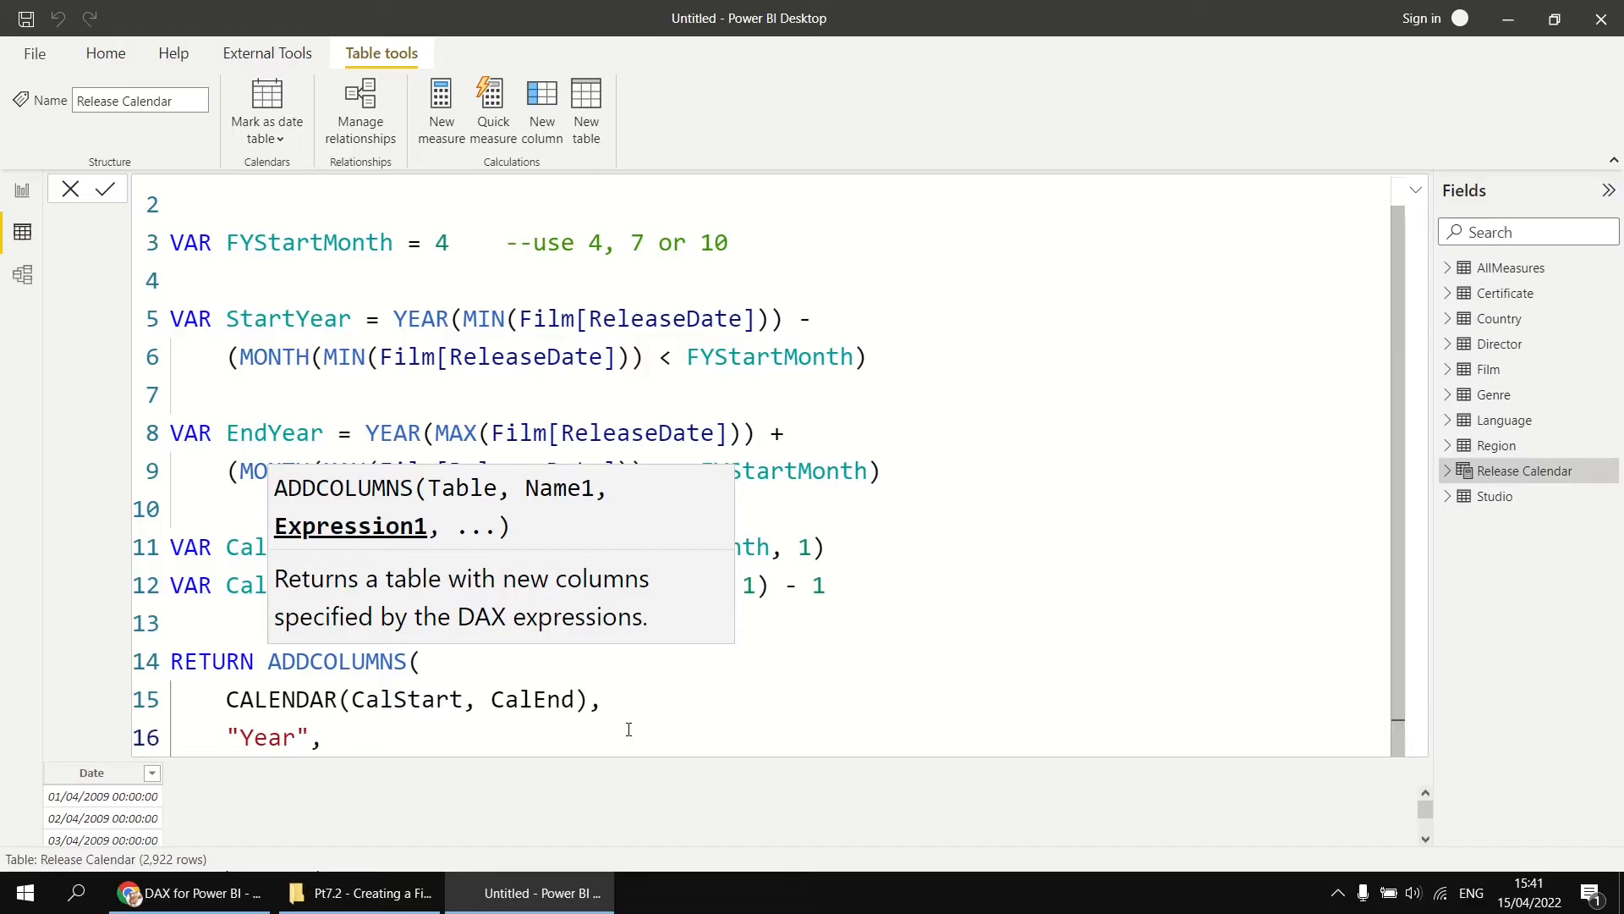
text(YEAR)
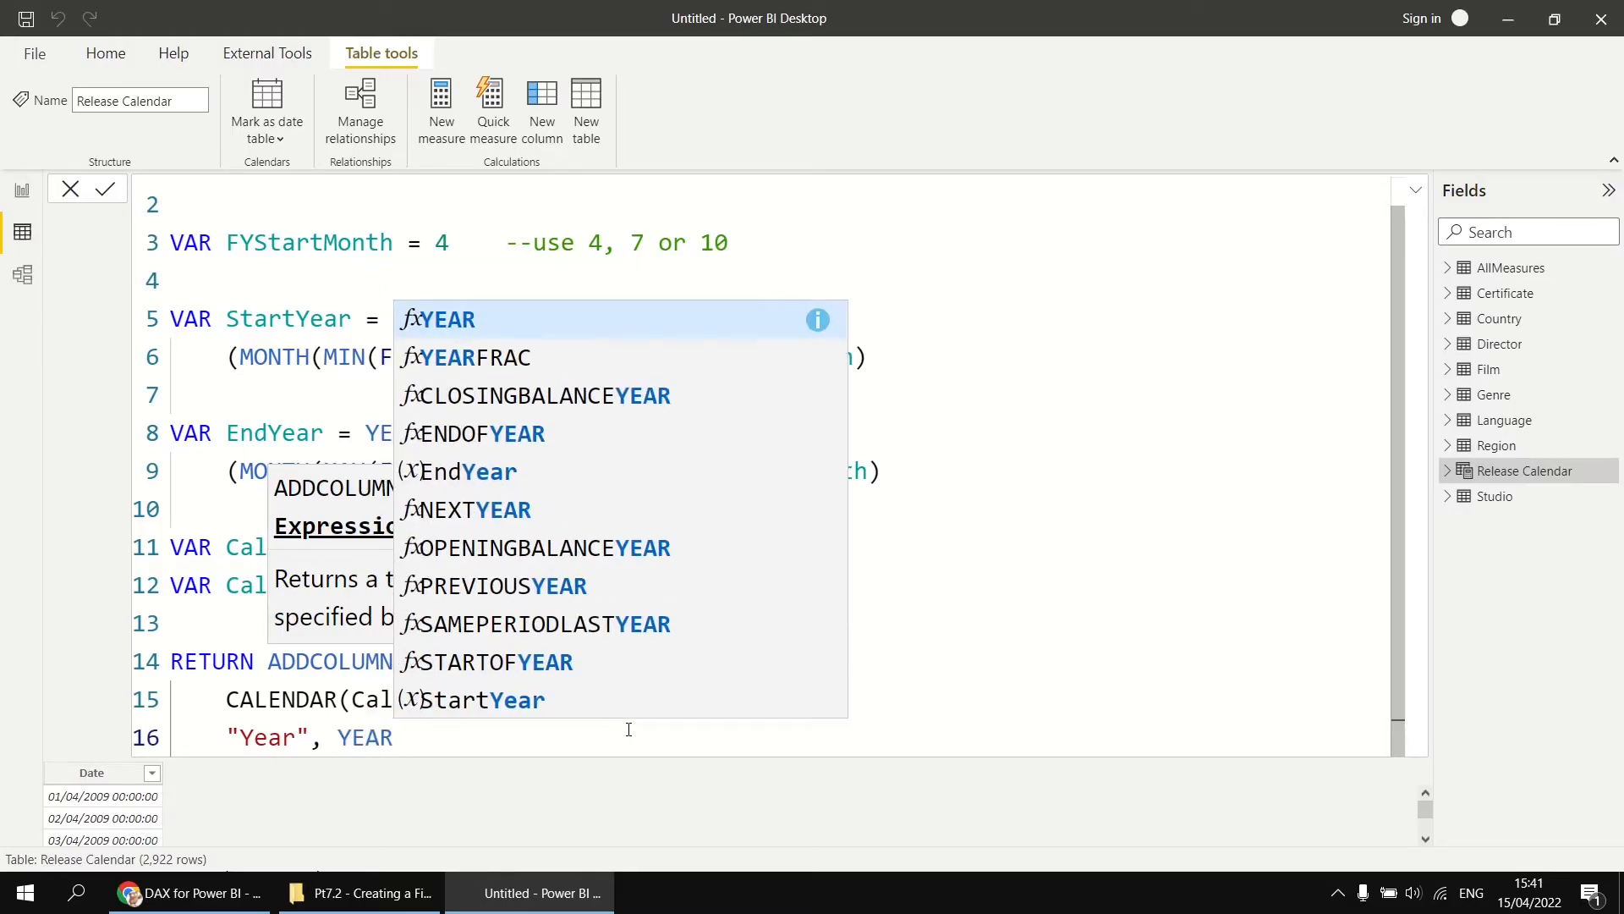
text(()
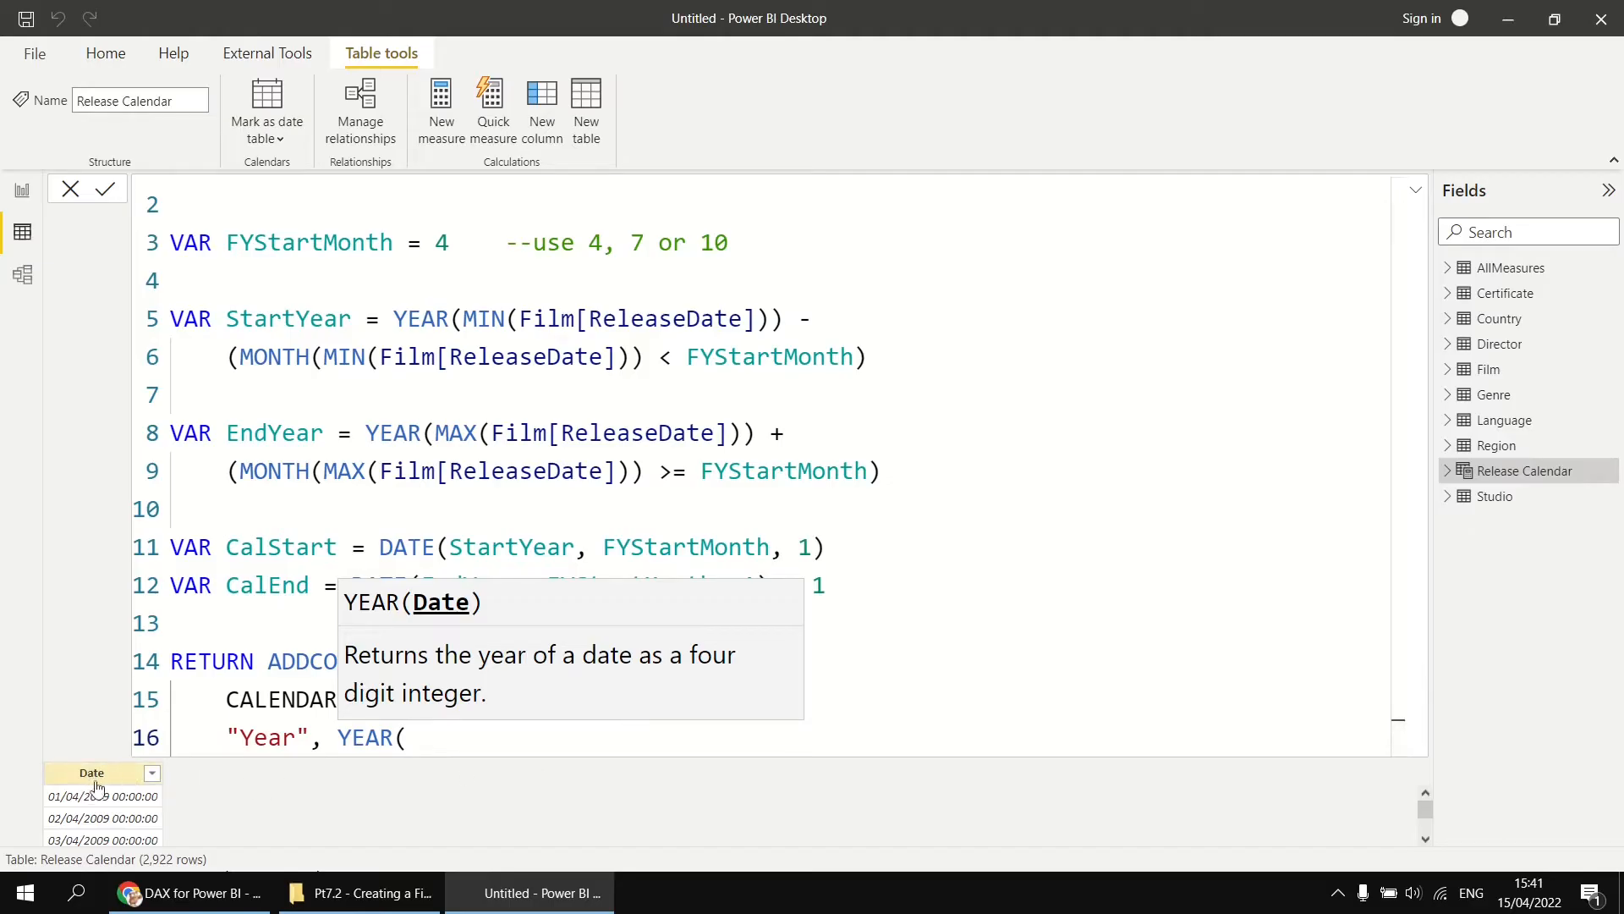
text([)
click(543, 778)
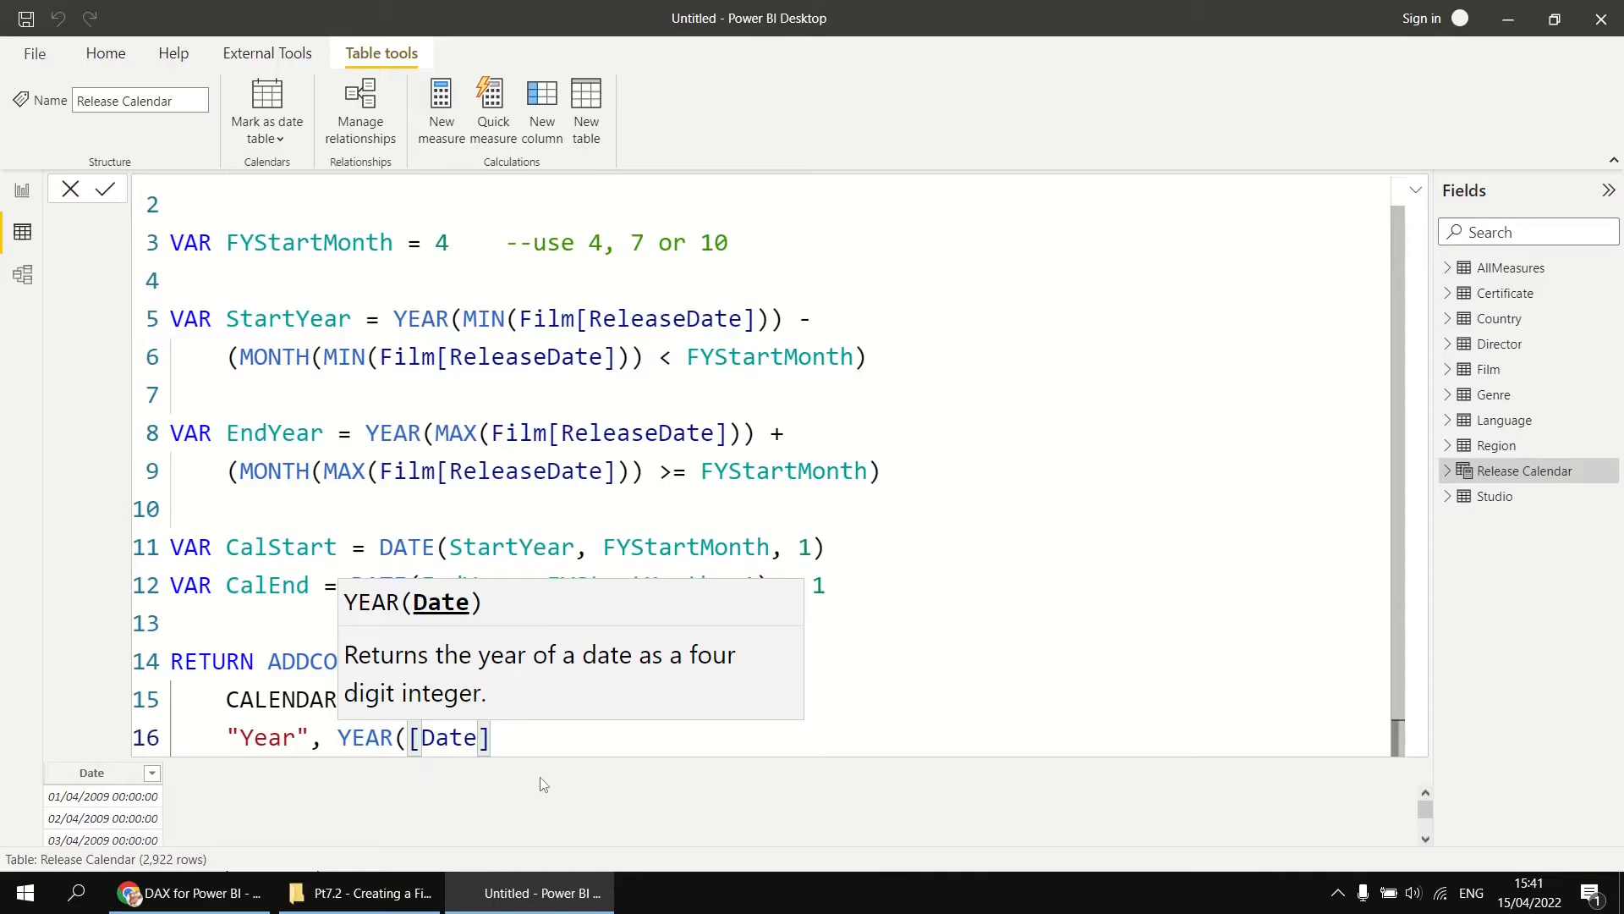
text())
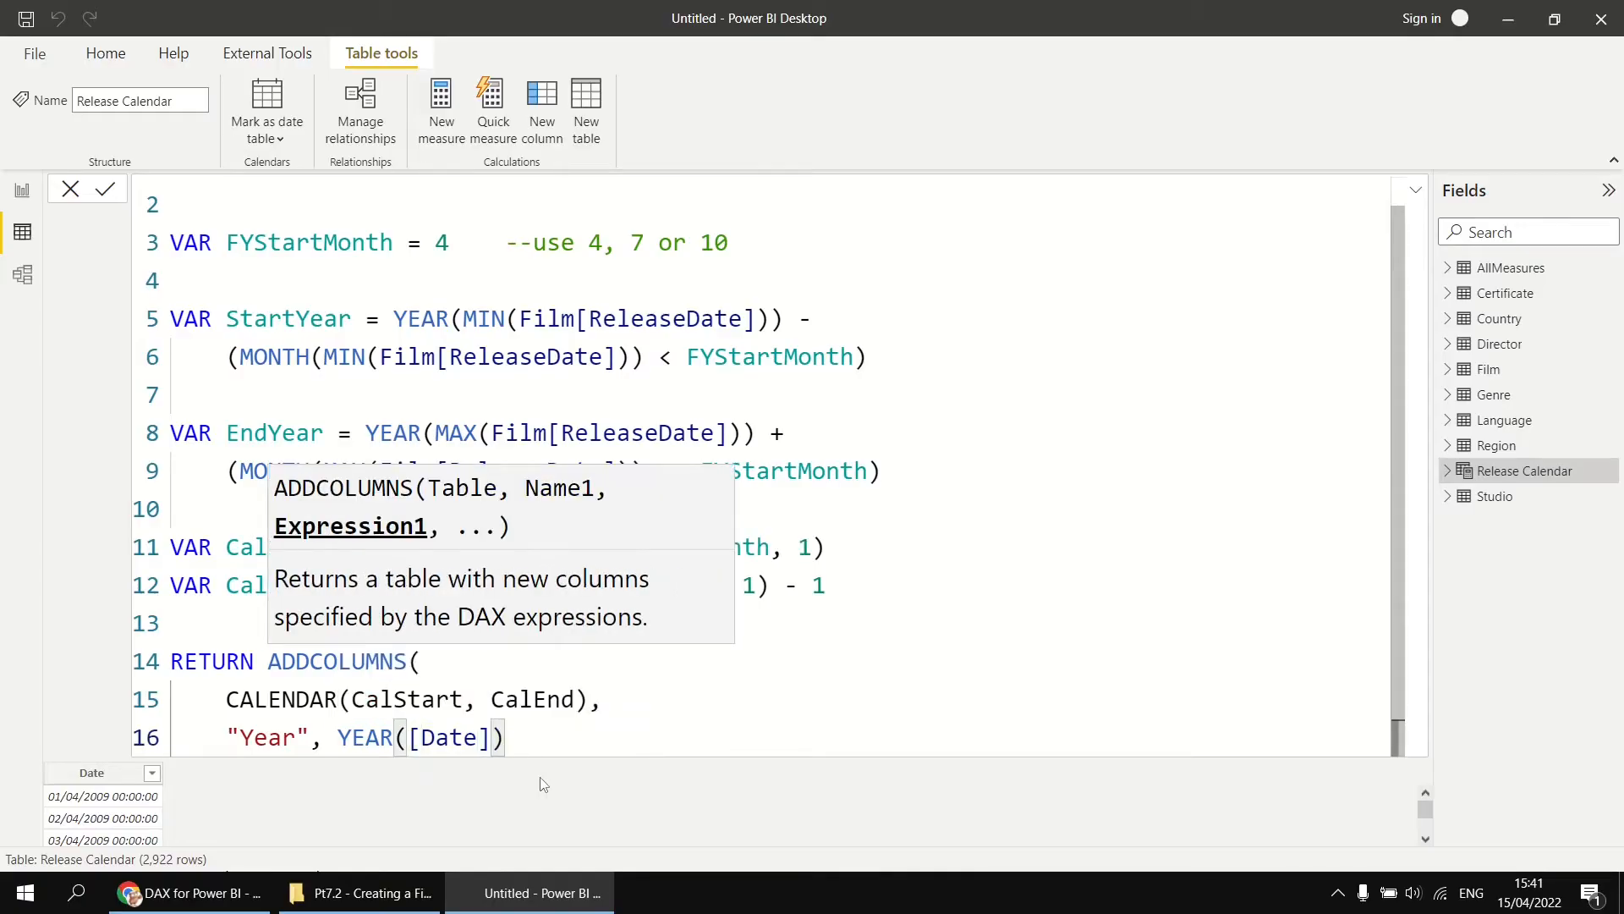
text(,)
Add a "Quarter" column on the line below Year, calculated as QUARTER([Date]) and followed by a comma.
key(Return)
text(")
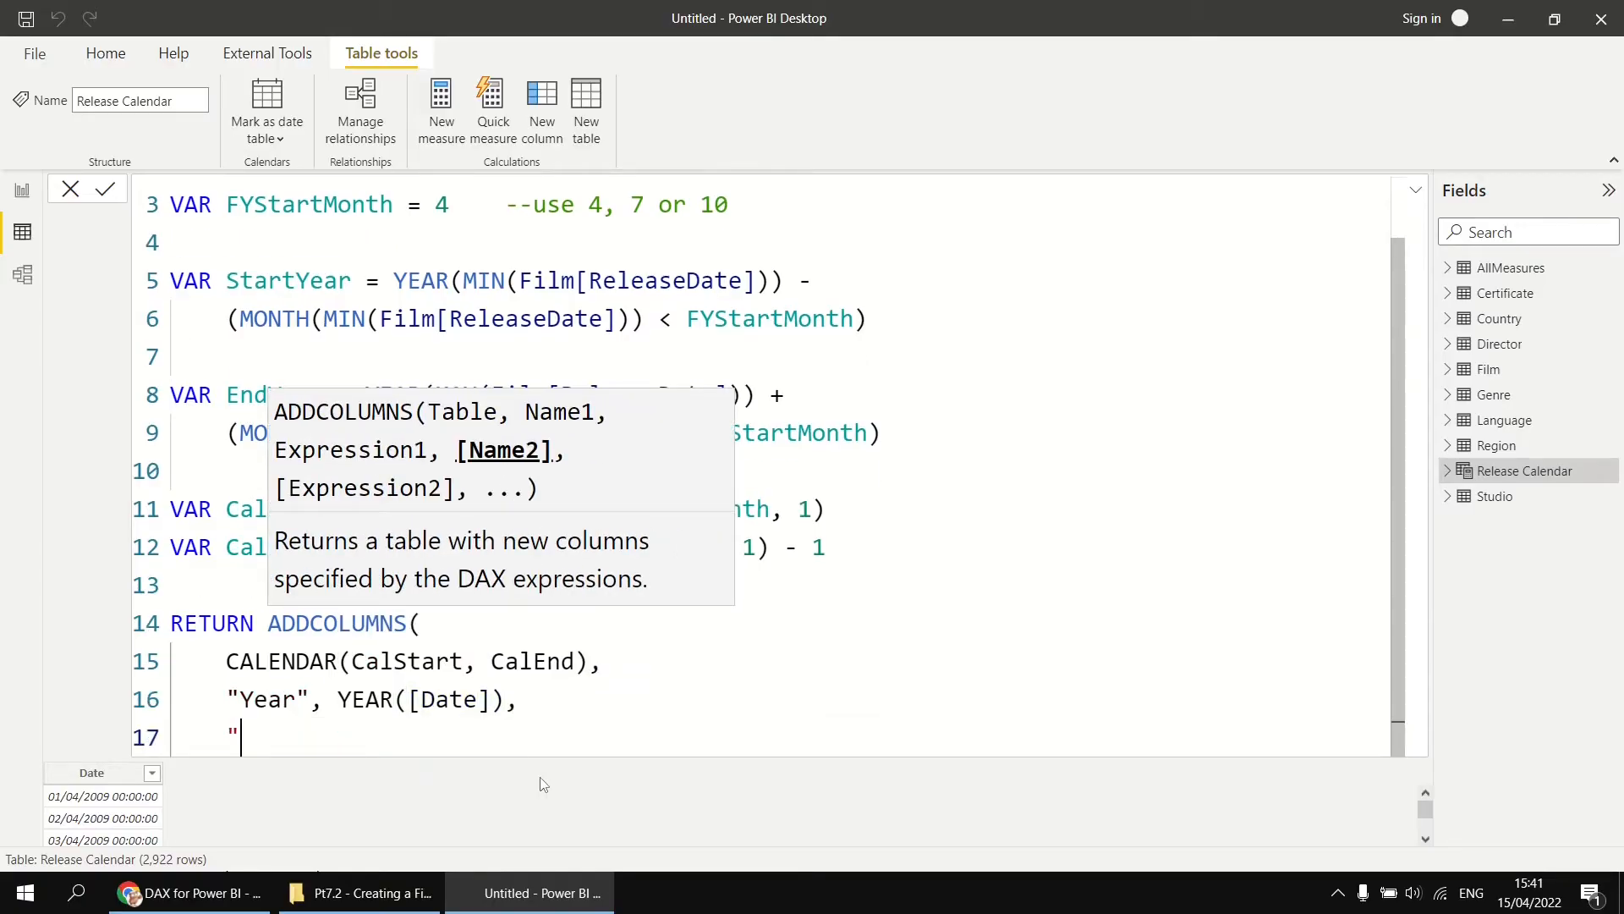
text(Quarter")
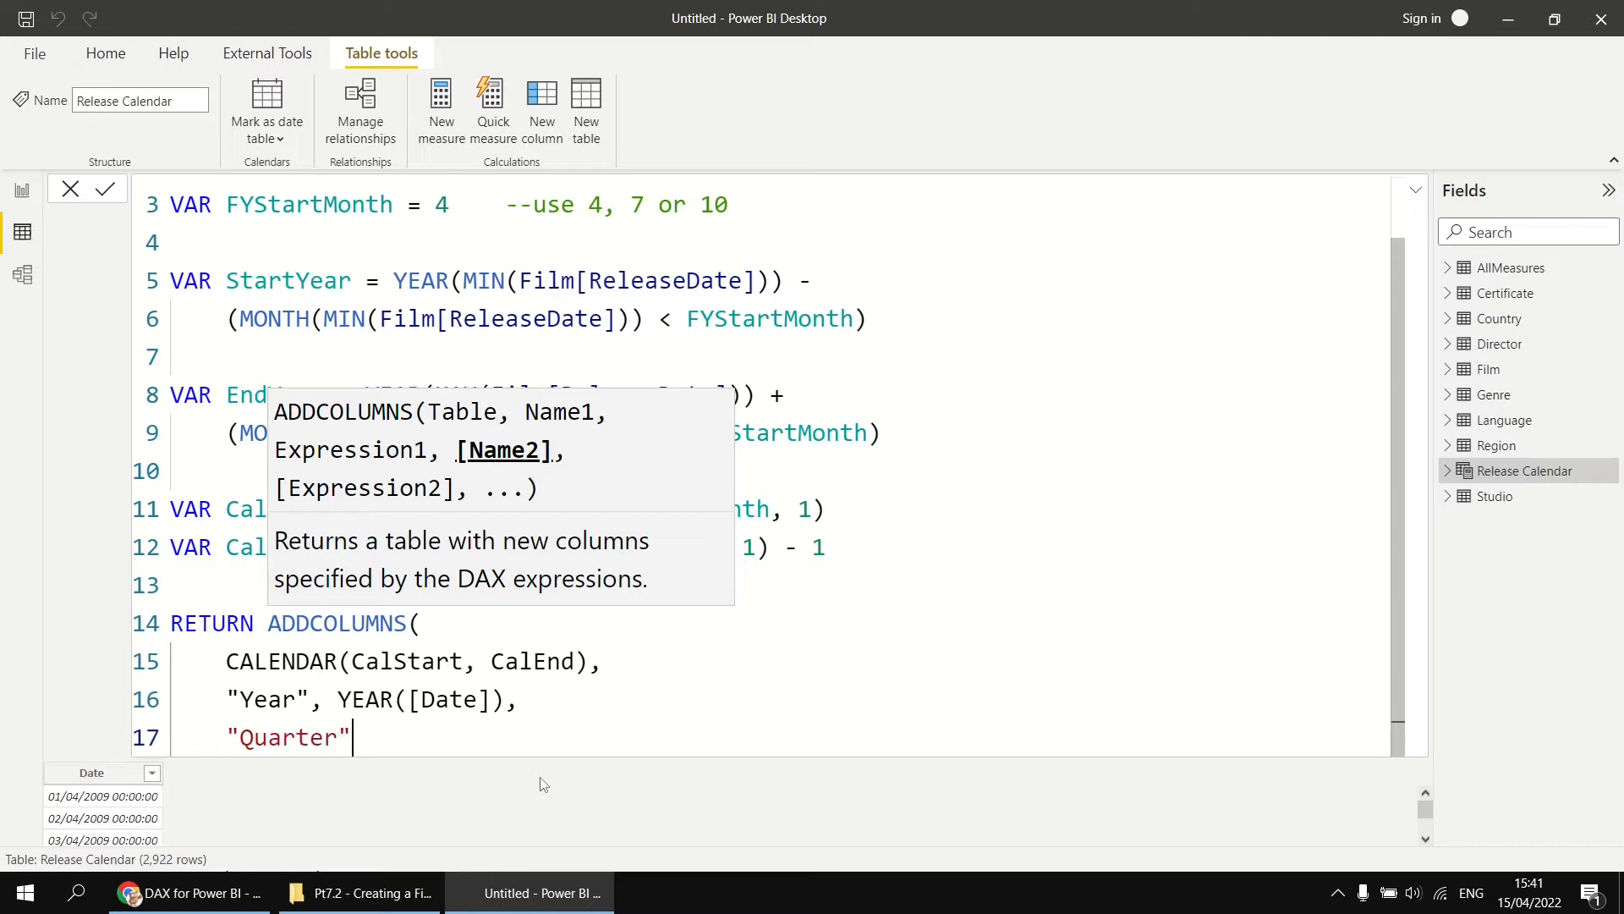
text(, QUAR)
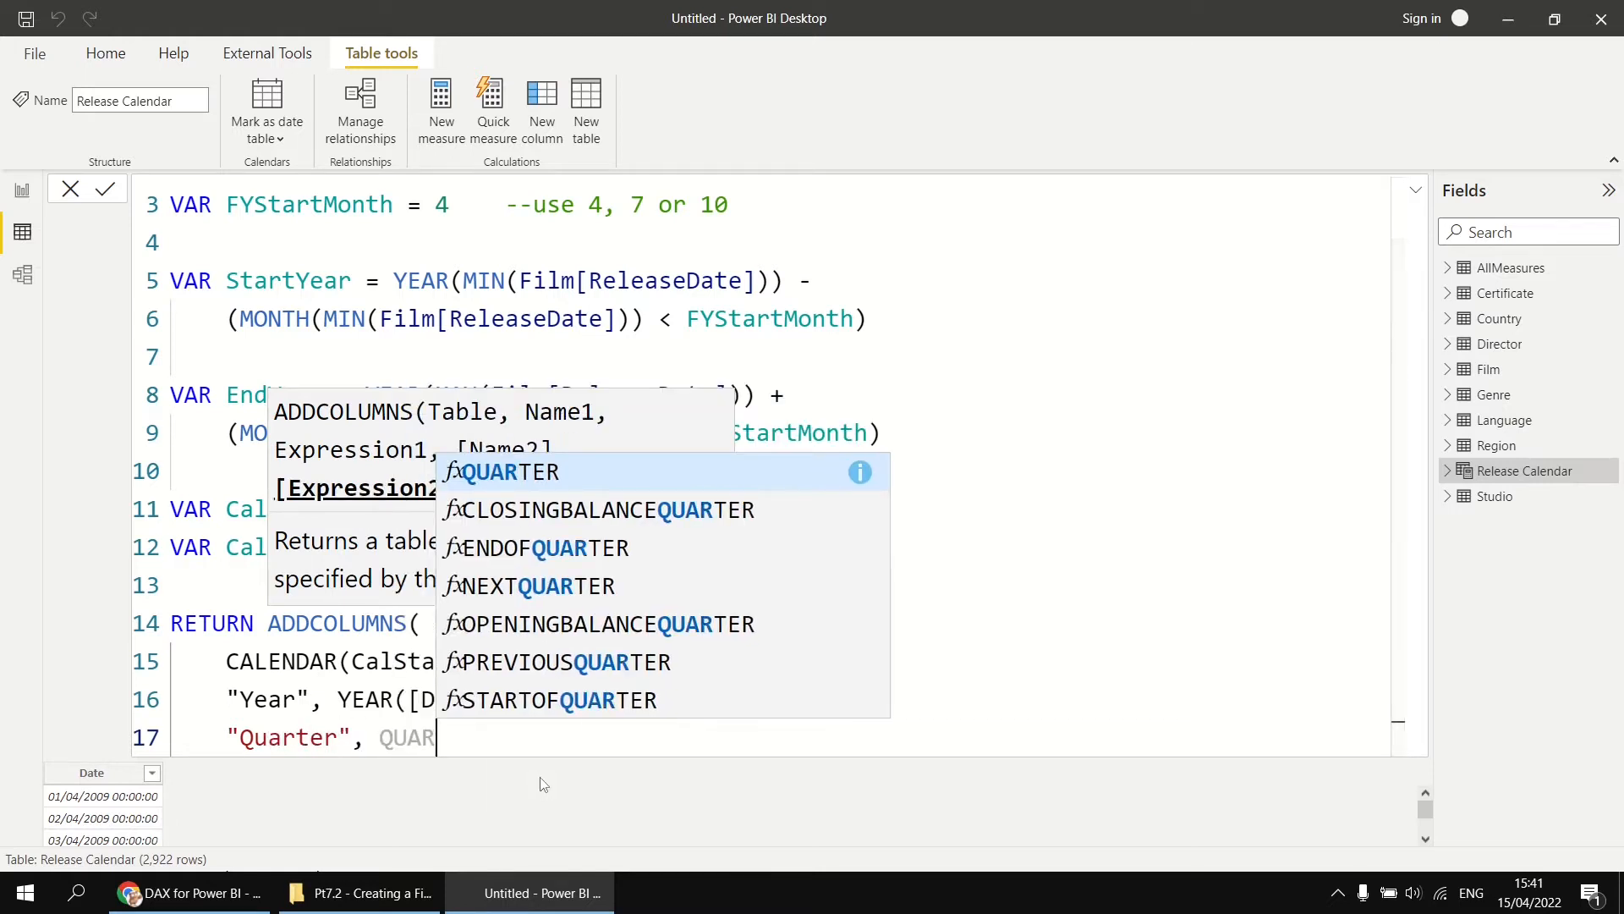
key(Tab)
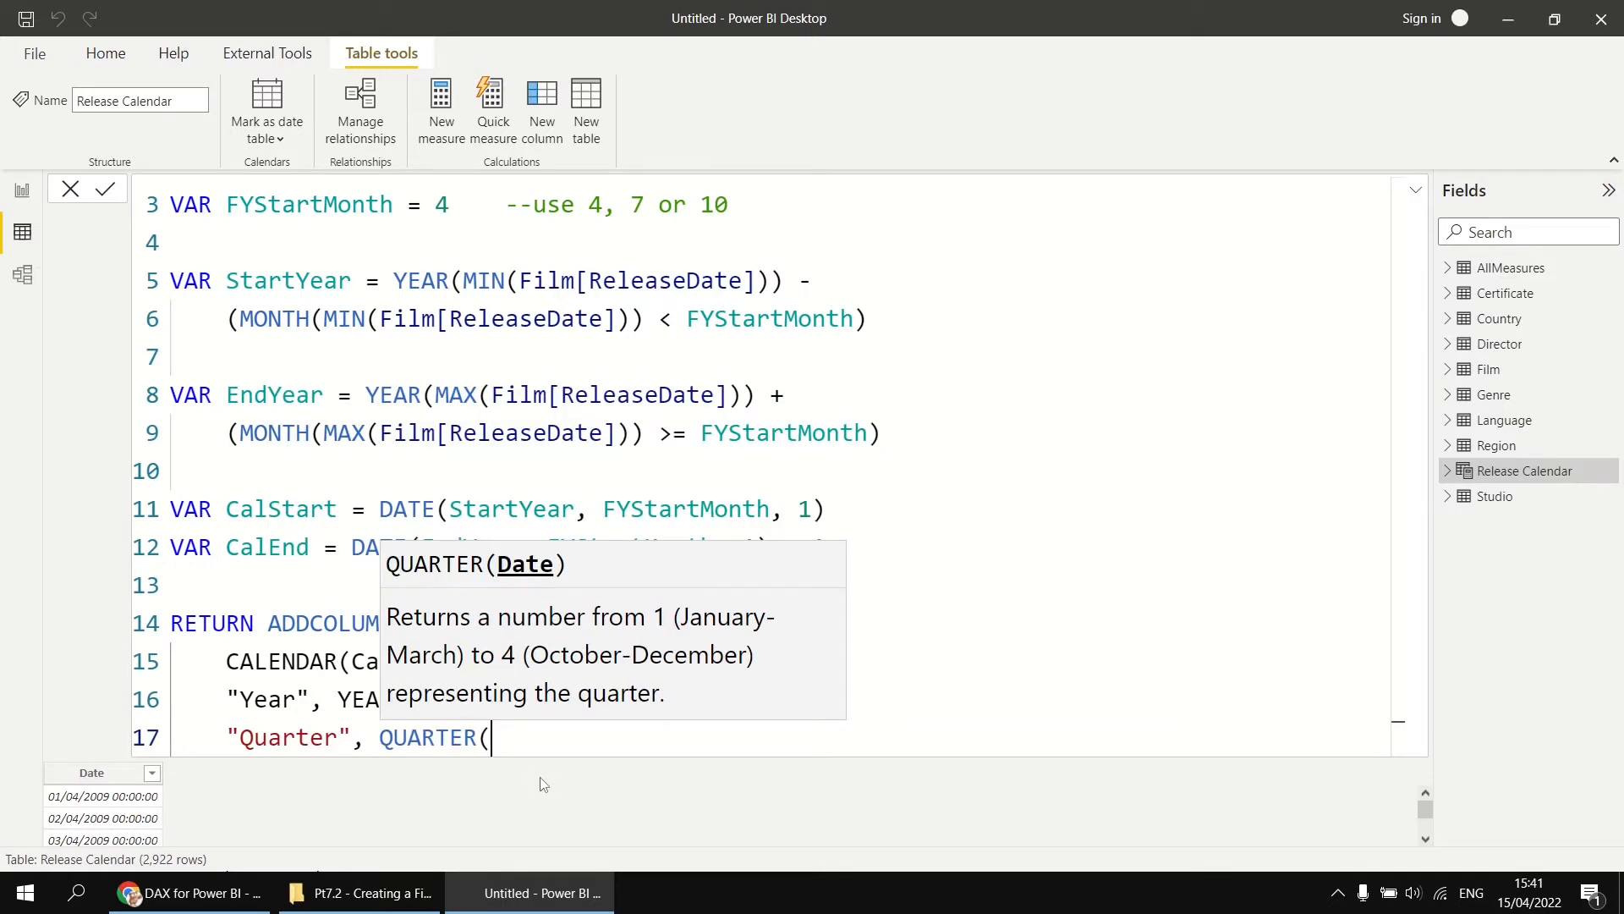
text([)
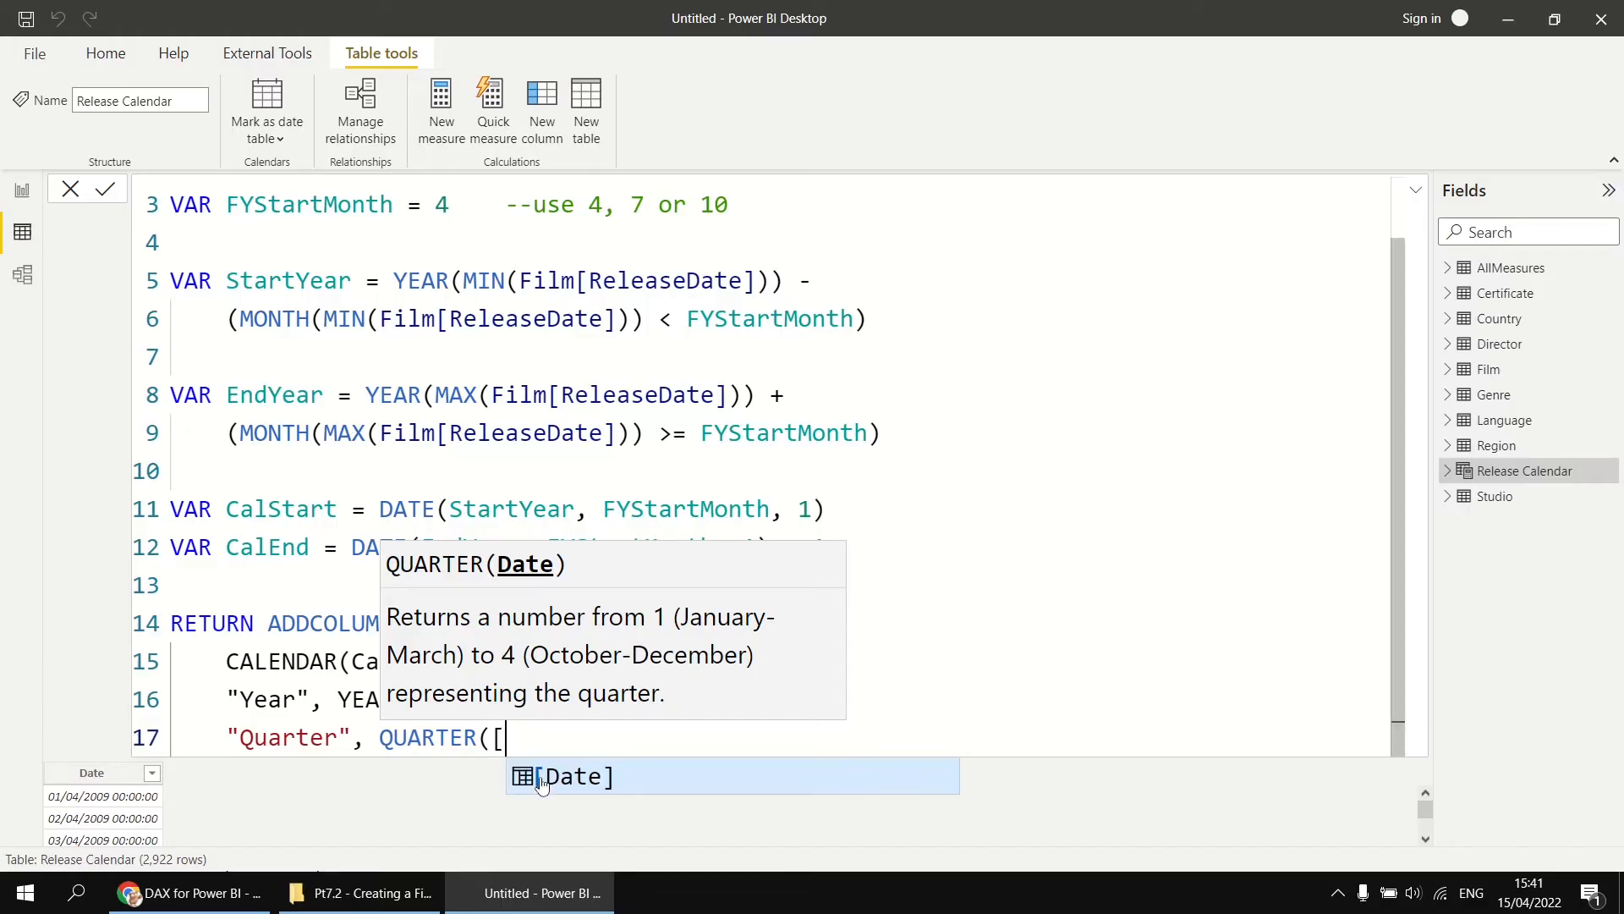
key(Tab)
text(),)
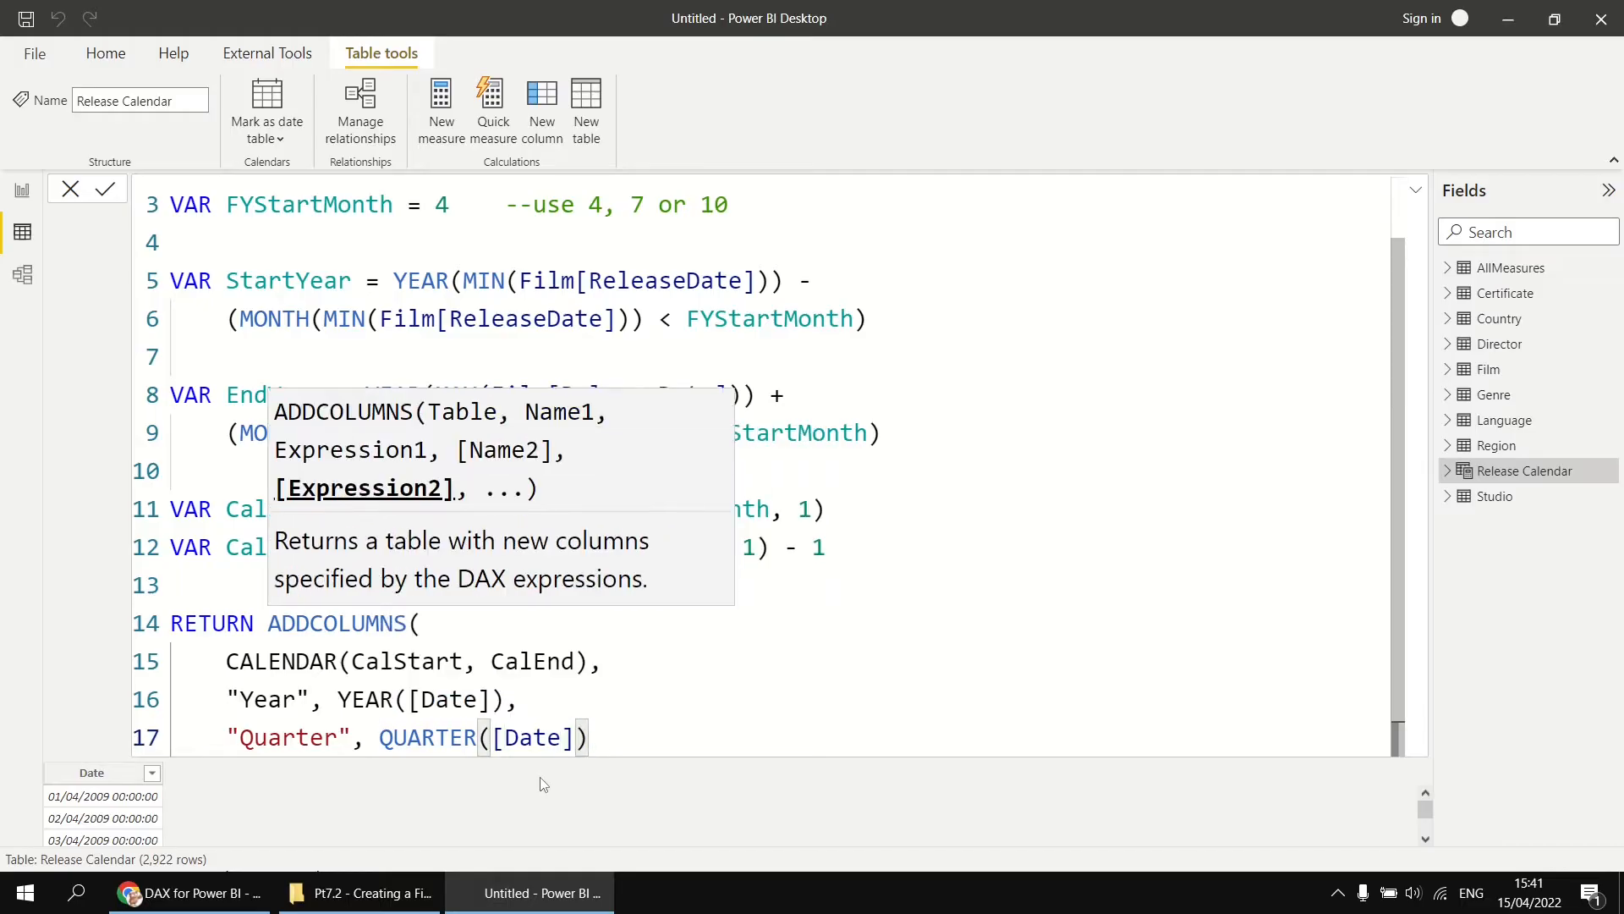
Add a "Month" column on the line below Quarter, calculated as MONTH([Date]) and followed by a comma.
key(shift+Return)
text("Mon)
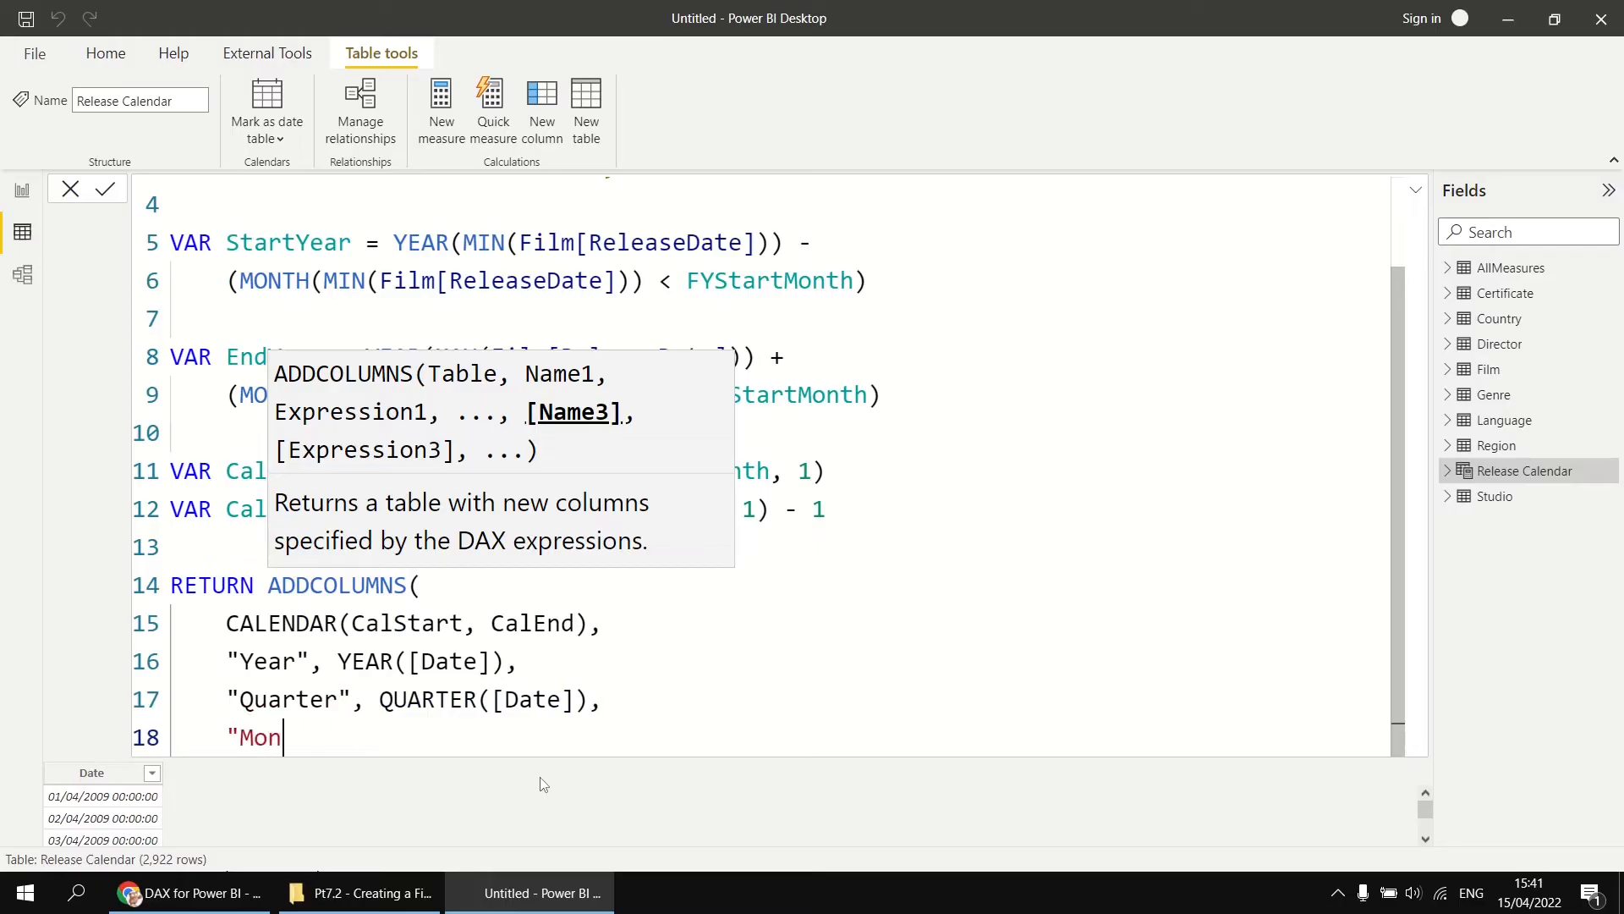
text(th",)
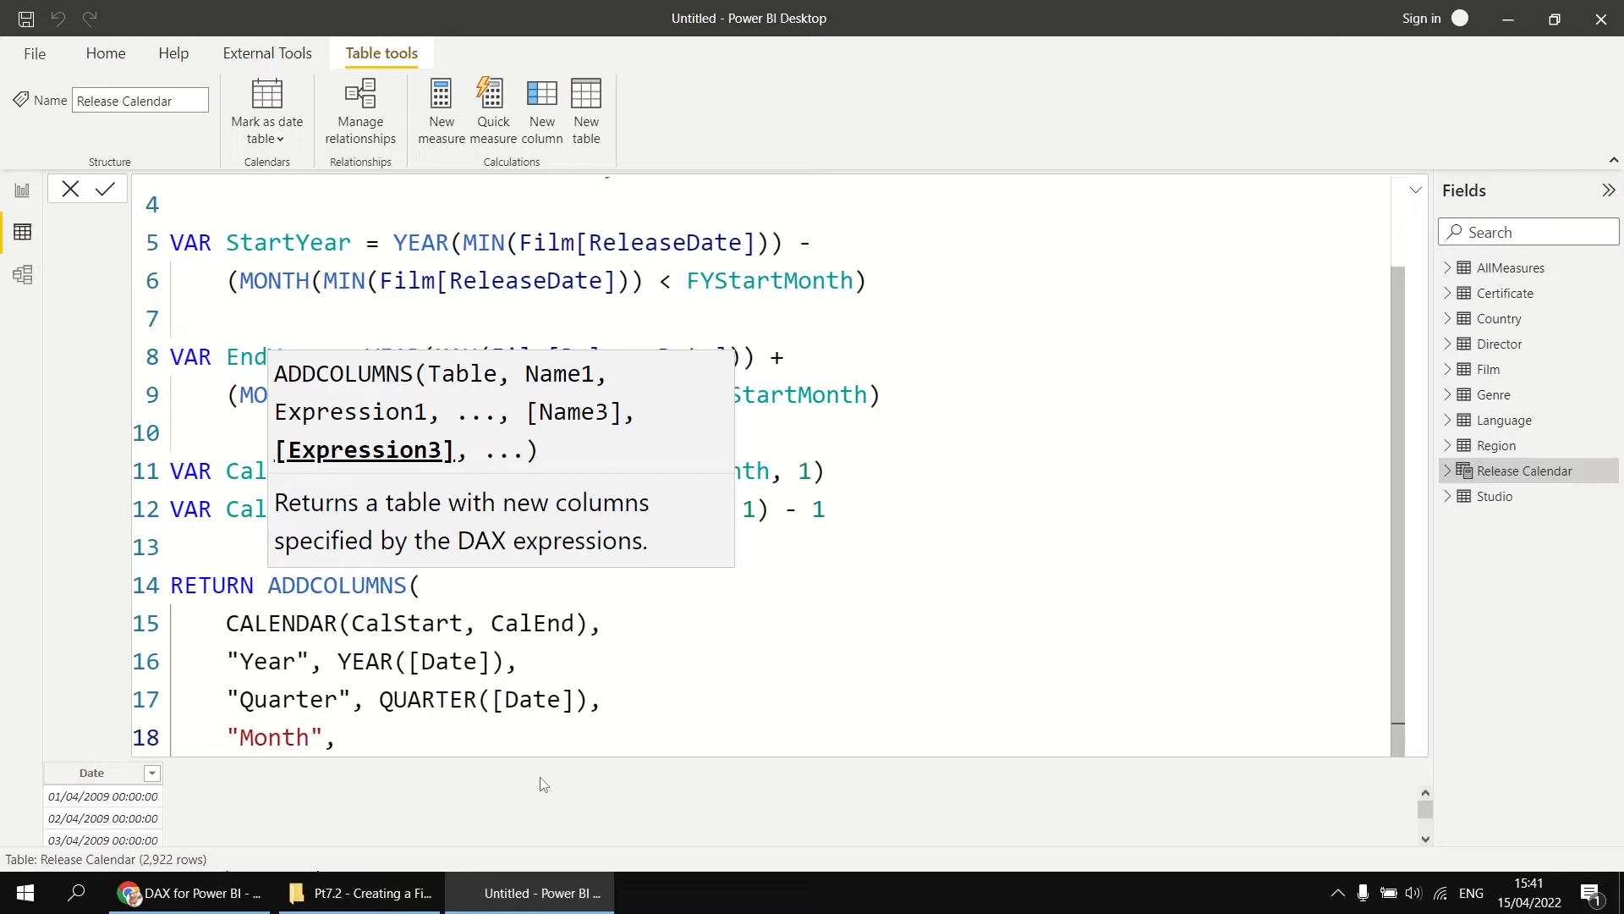
text(MONTH)
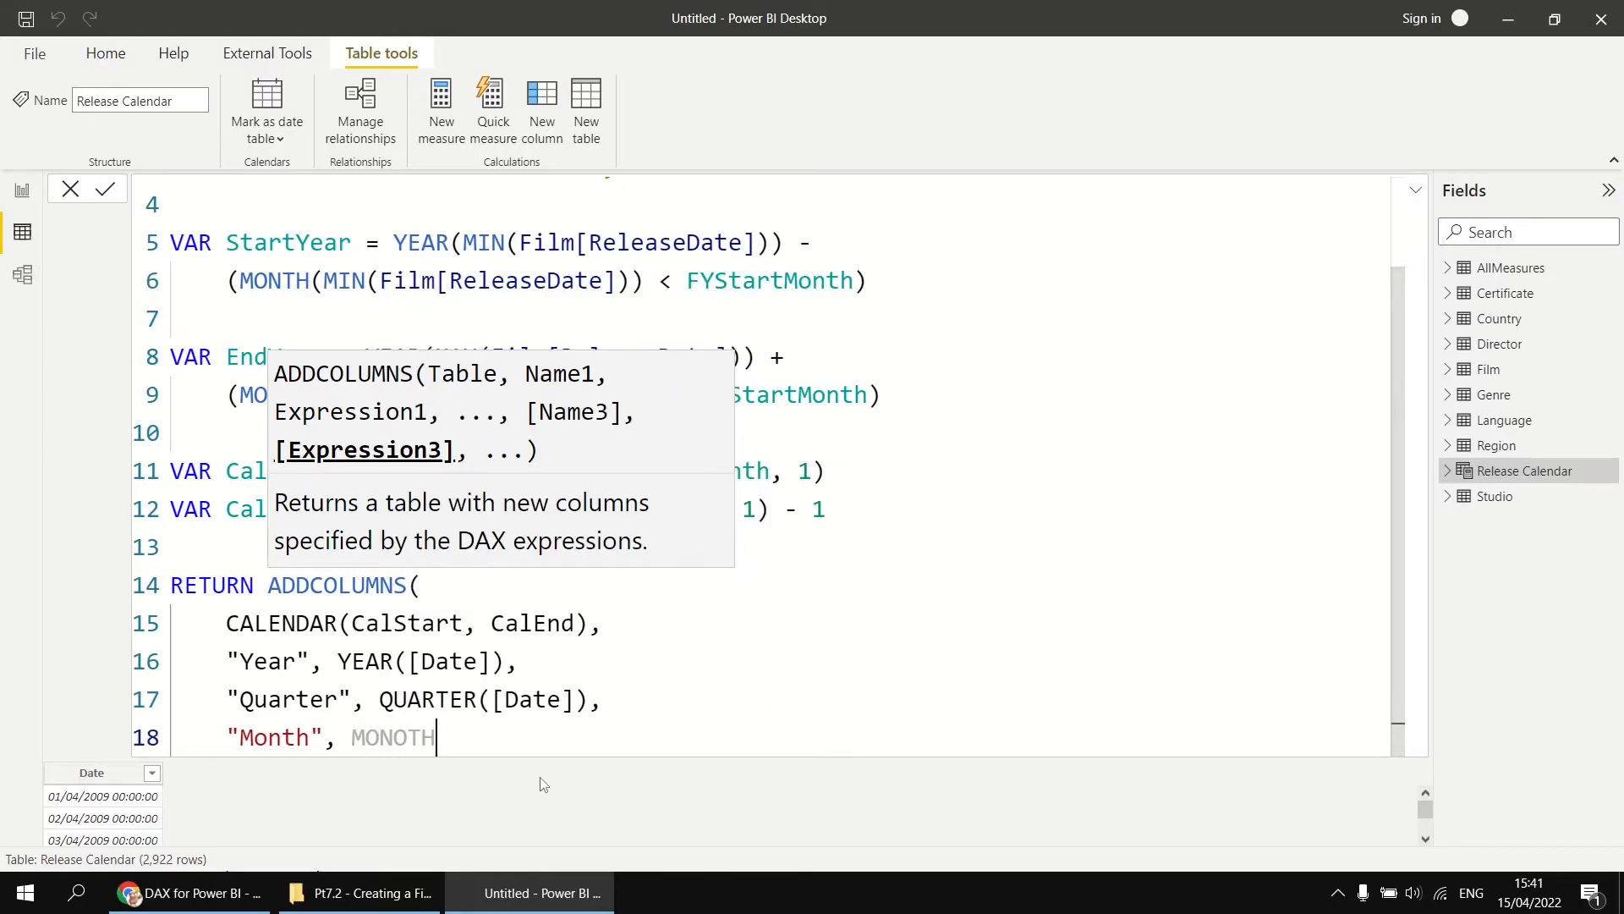
key(BackSpace)
key(BackSpace)
text(TH([)
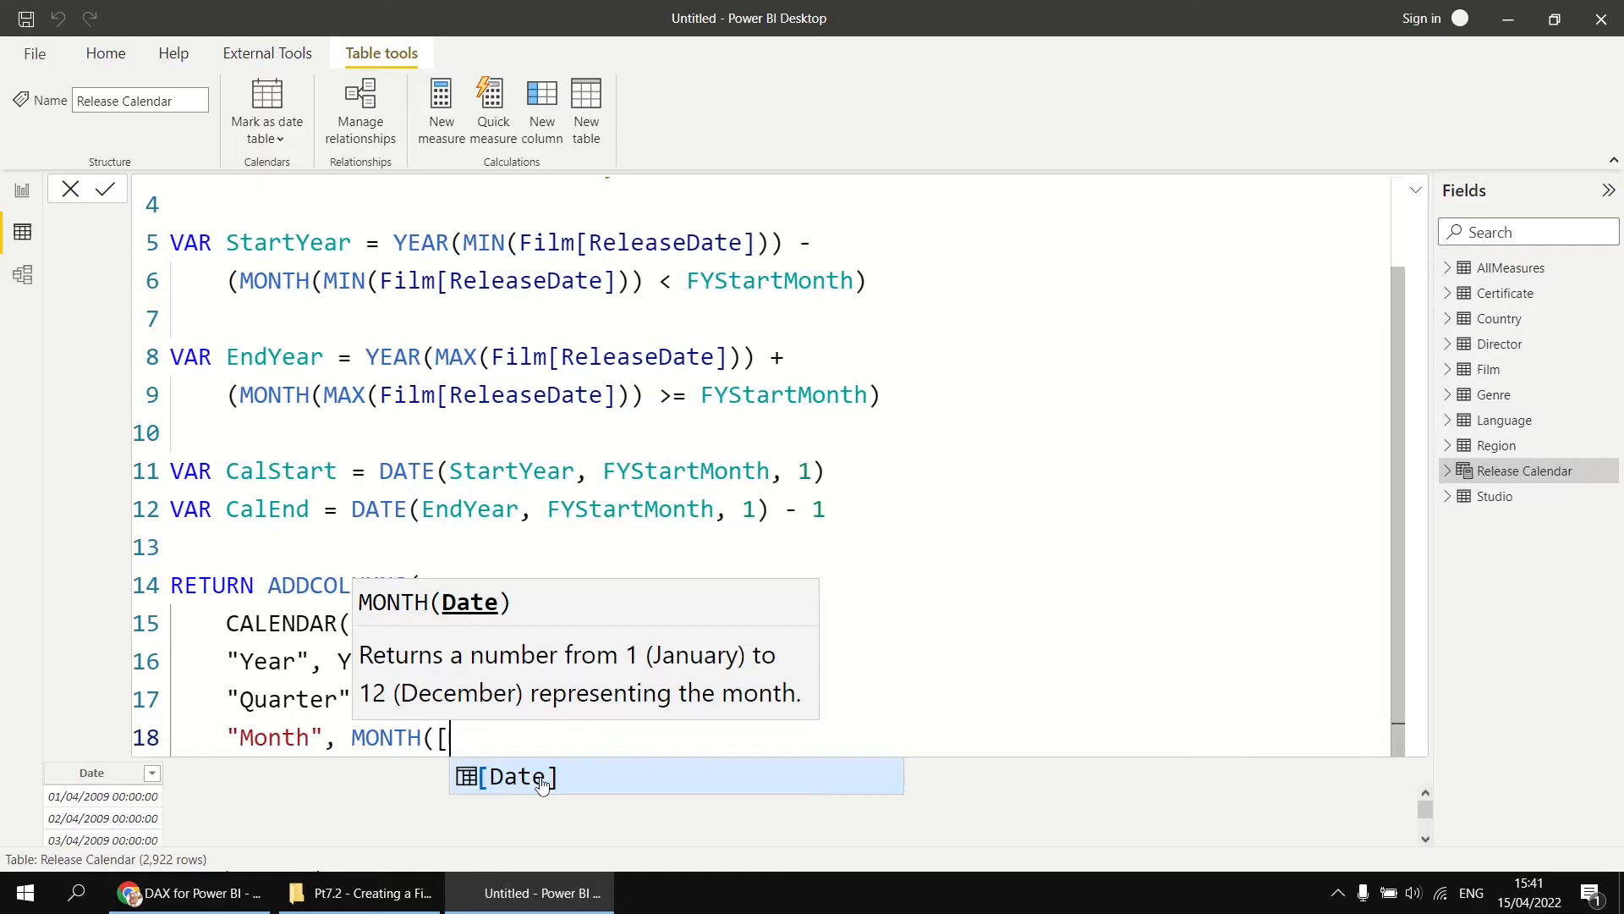
click(542, 777)
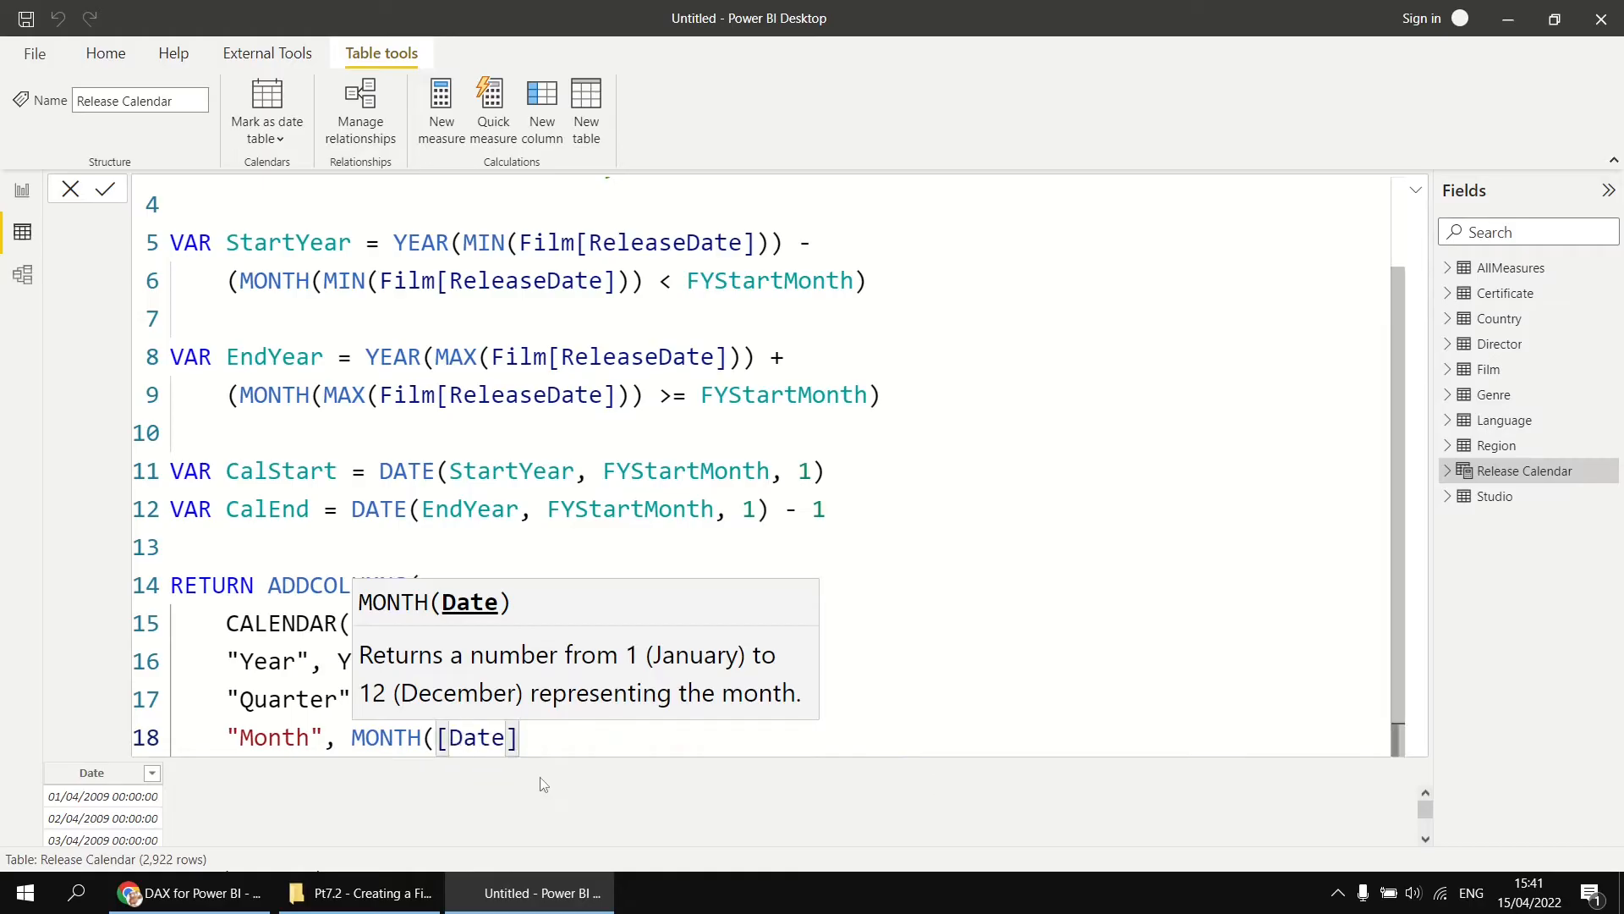
text(),)
Add a "Day" column on the line below Month, calculated as DAY([Date]) and followed by a comma.
key(shift+Return)
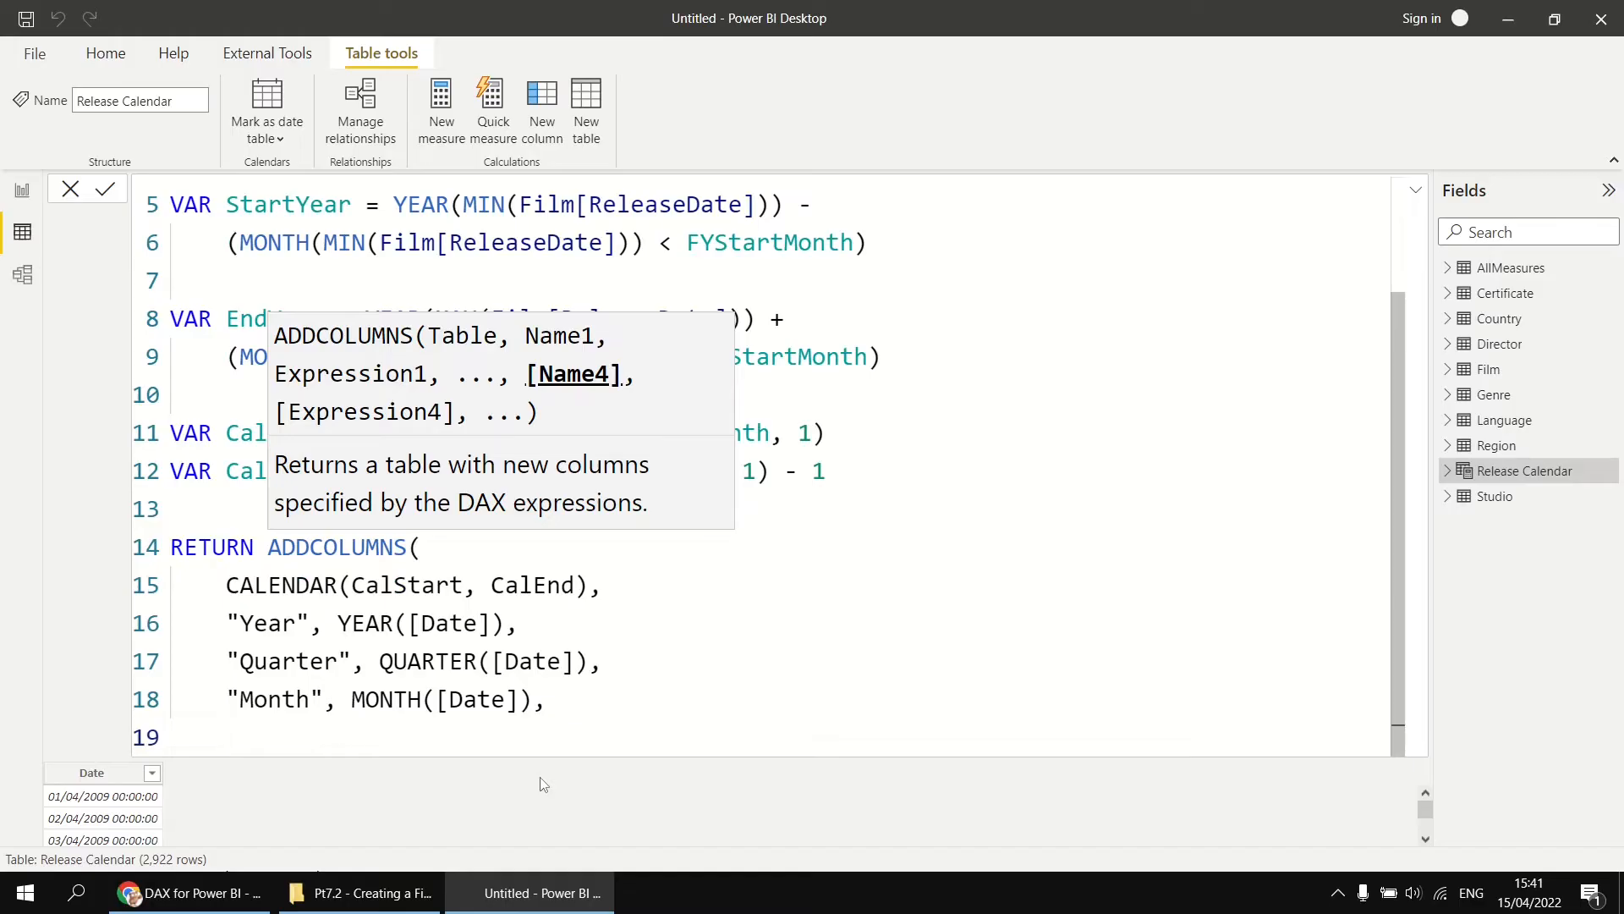
text("Day", DAy)
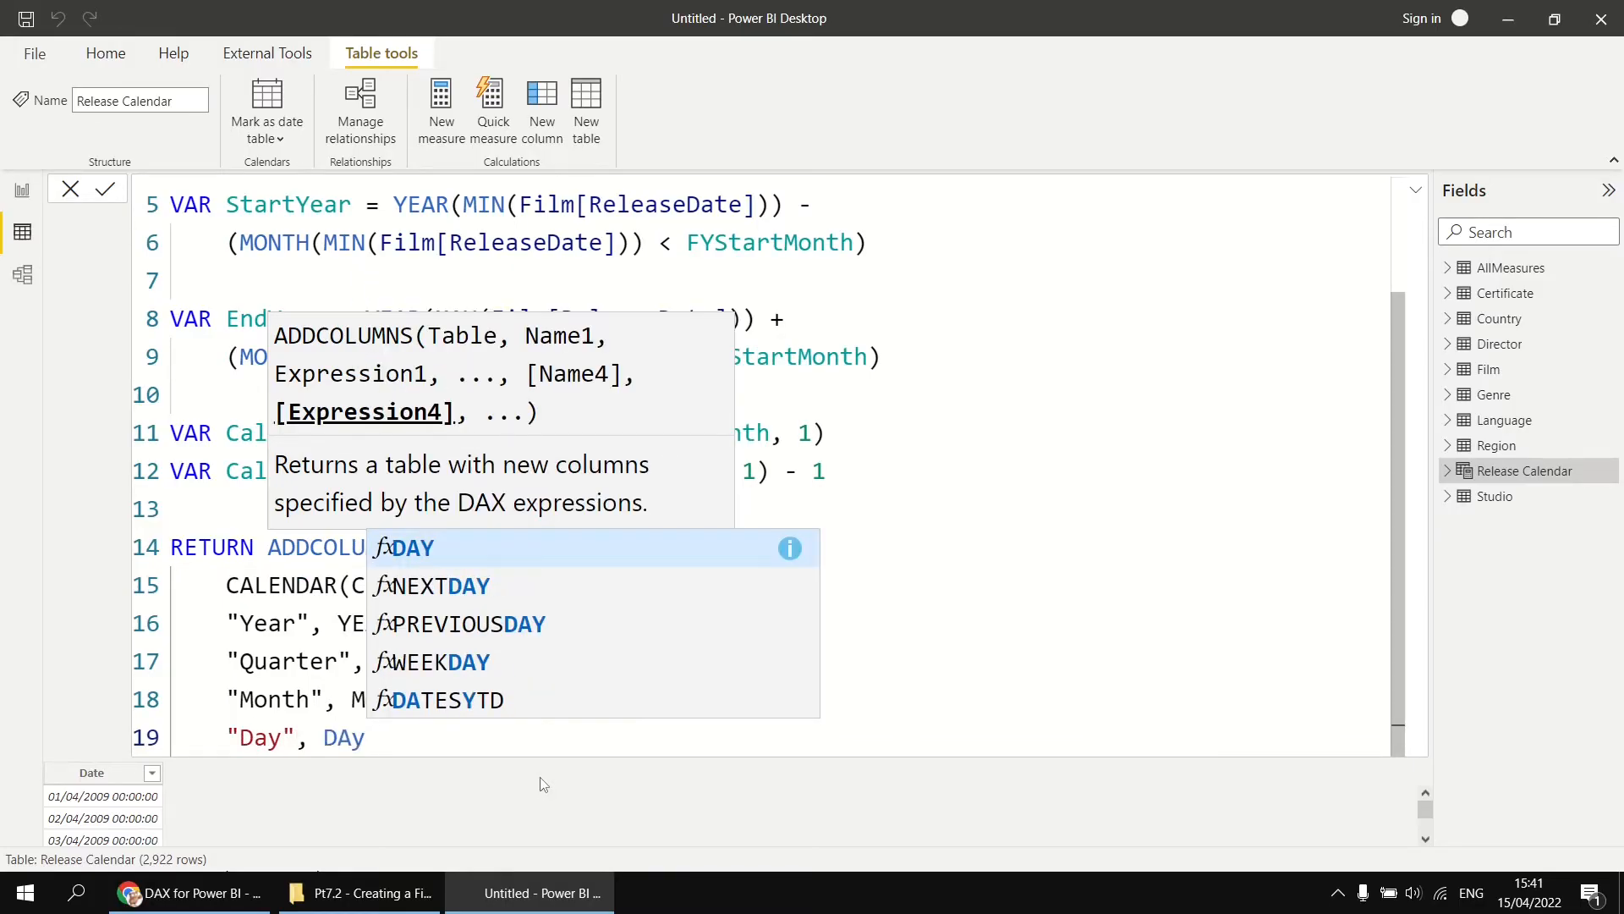
key(Tab)
text([D)
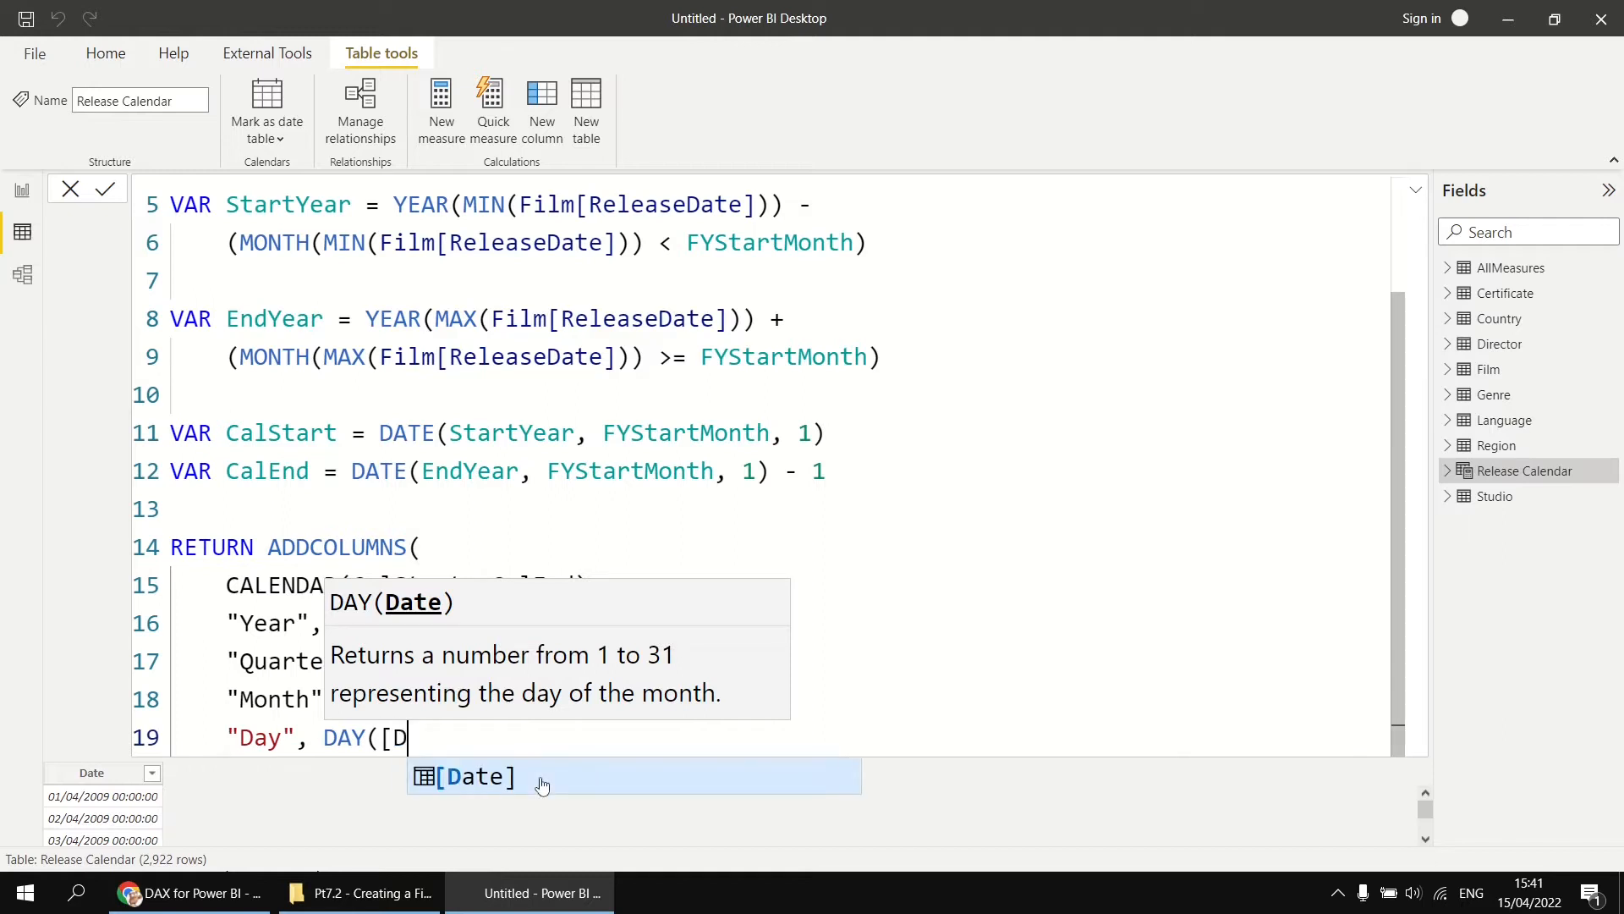
key(Tab)
text())
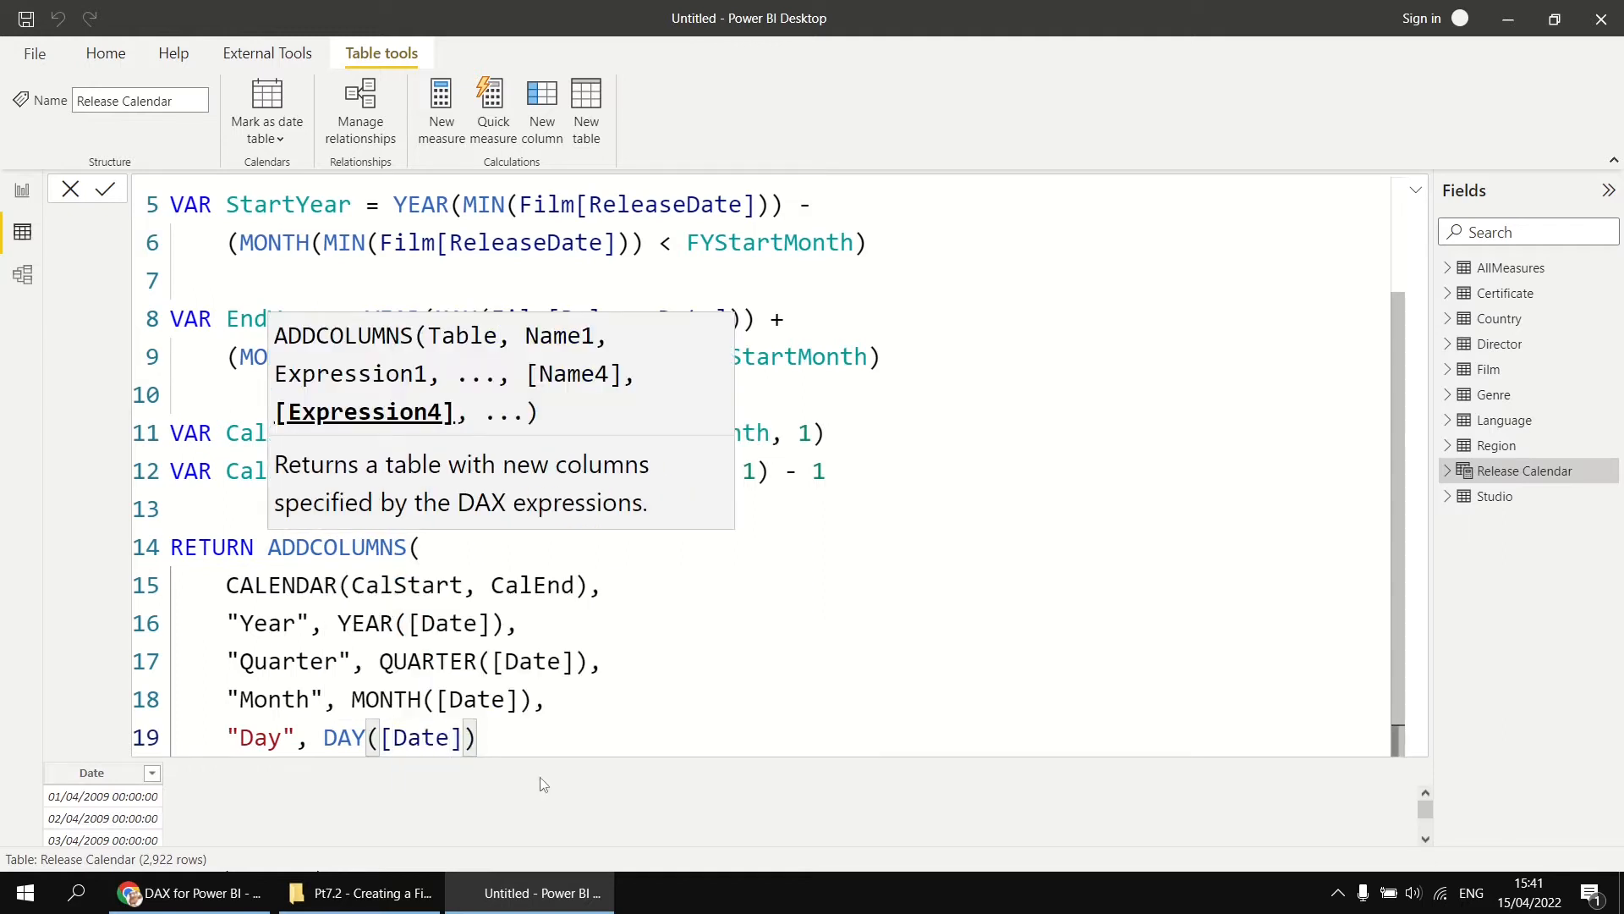
text(,)
Add a "Month name" column on the line below Day, calculated as FORMAT([Date], "MMMM").
key(Return)
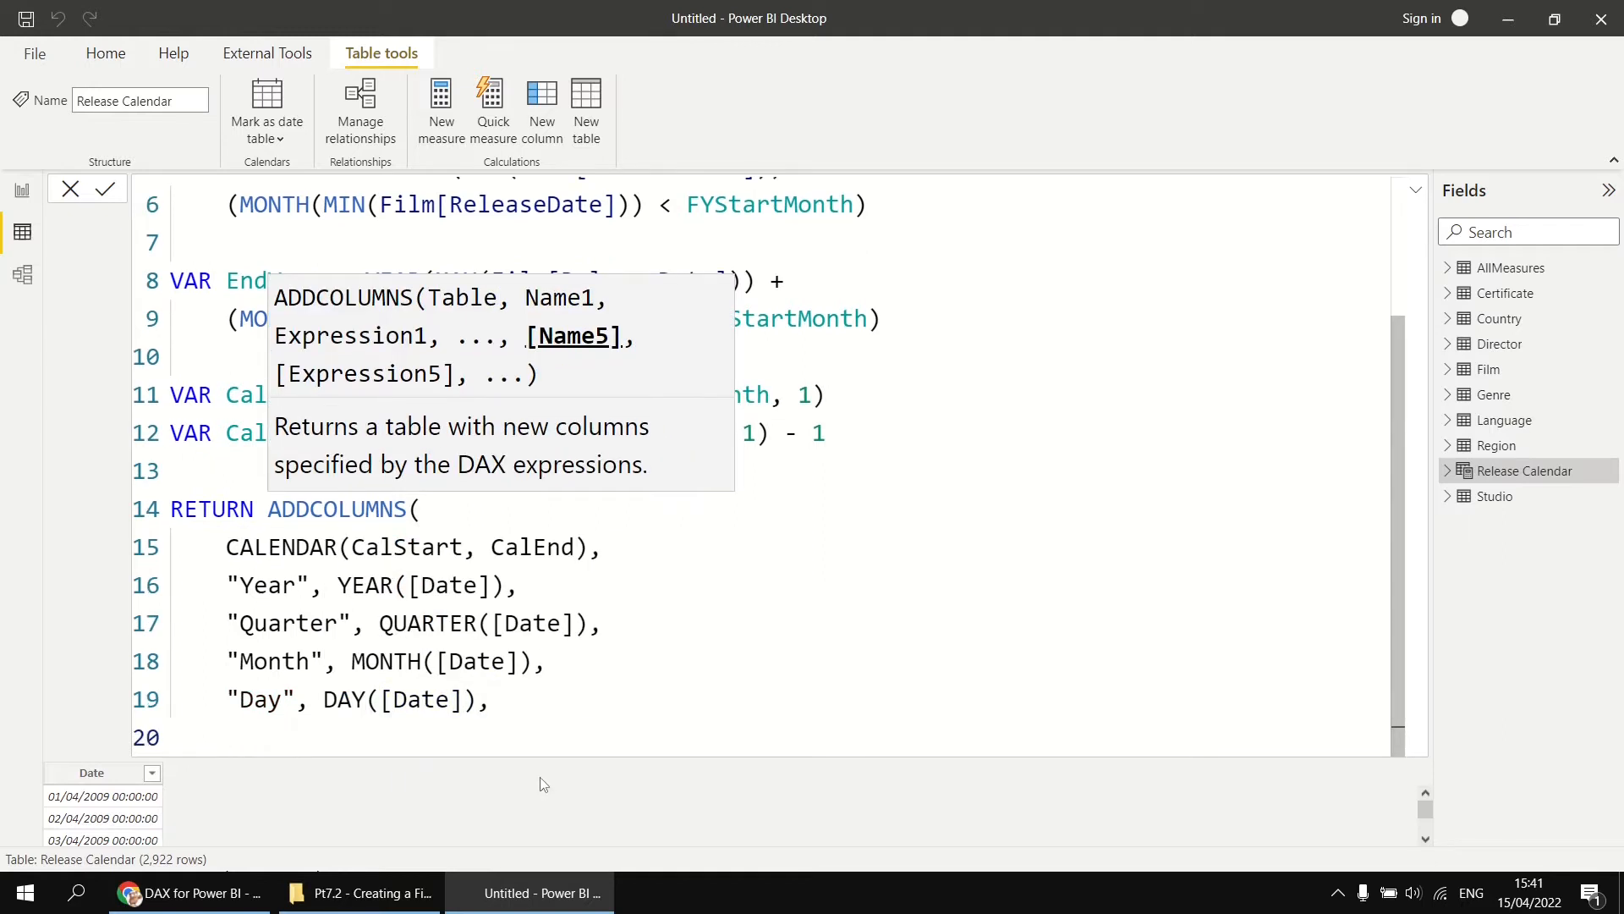
text("Month name)
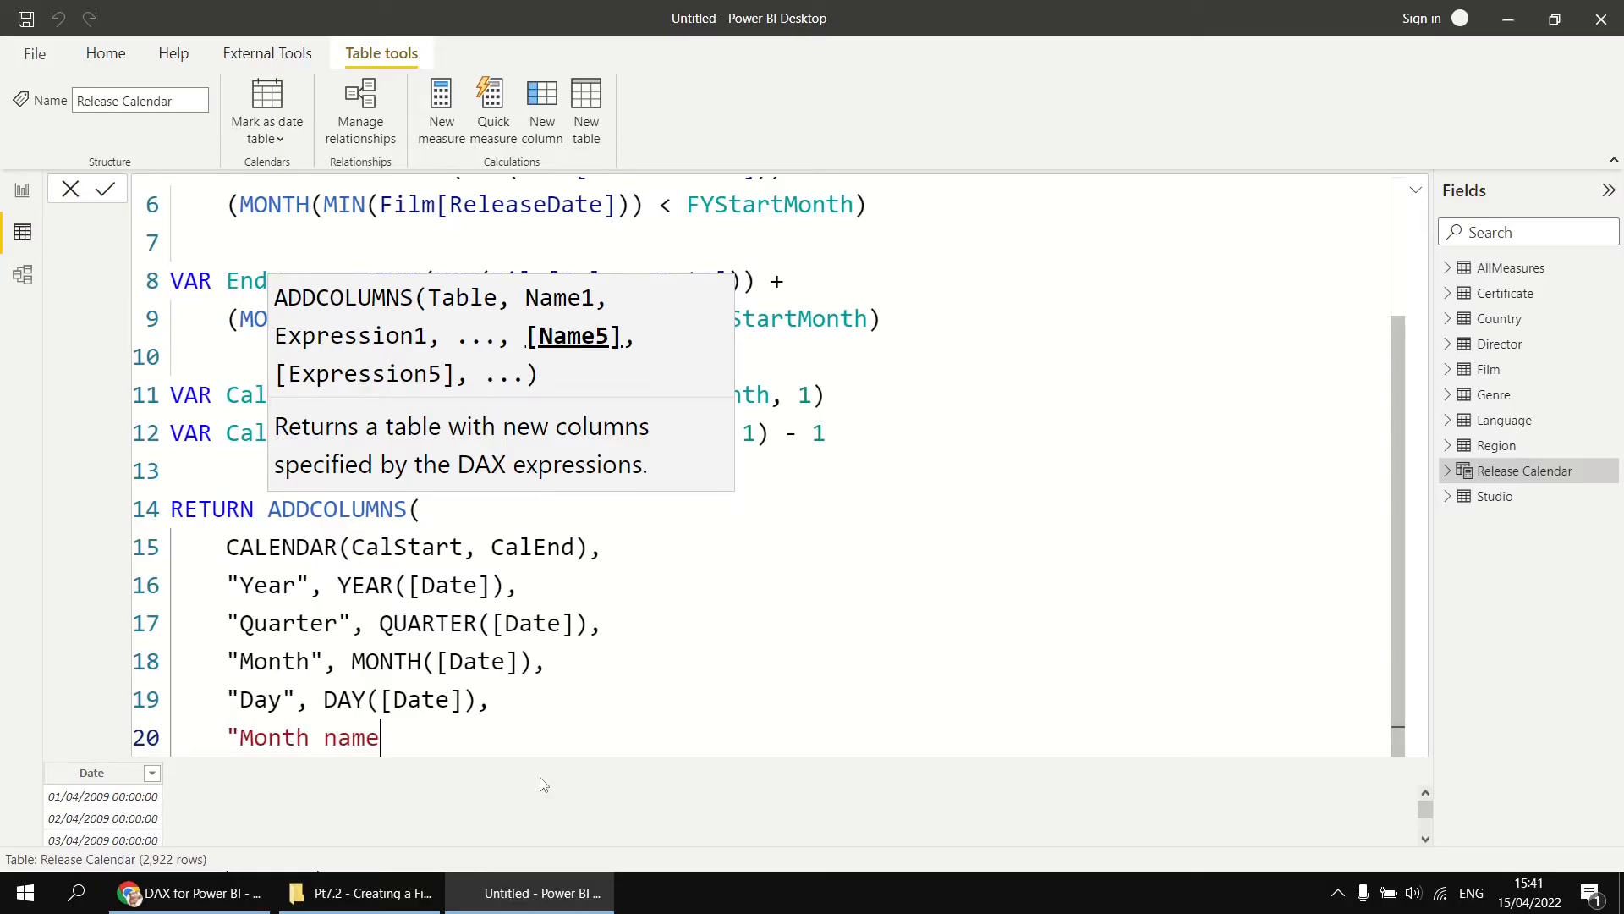
text(", )
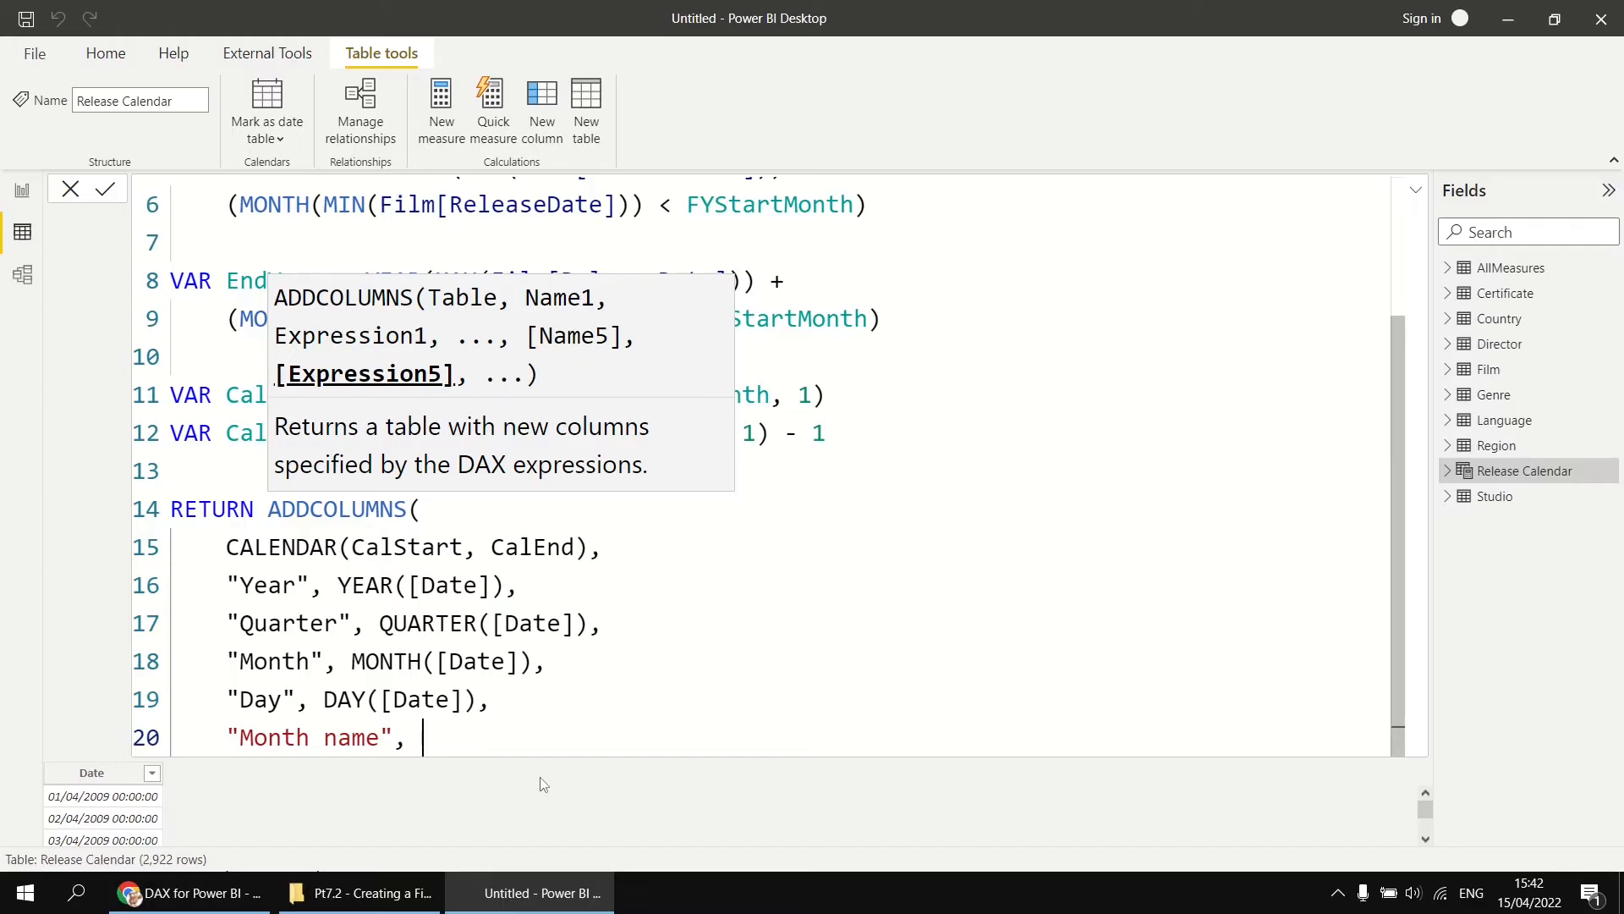
text(FORMAT()
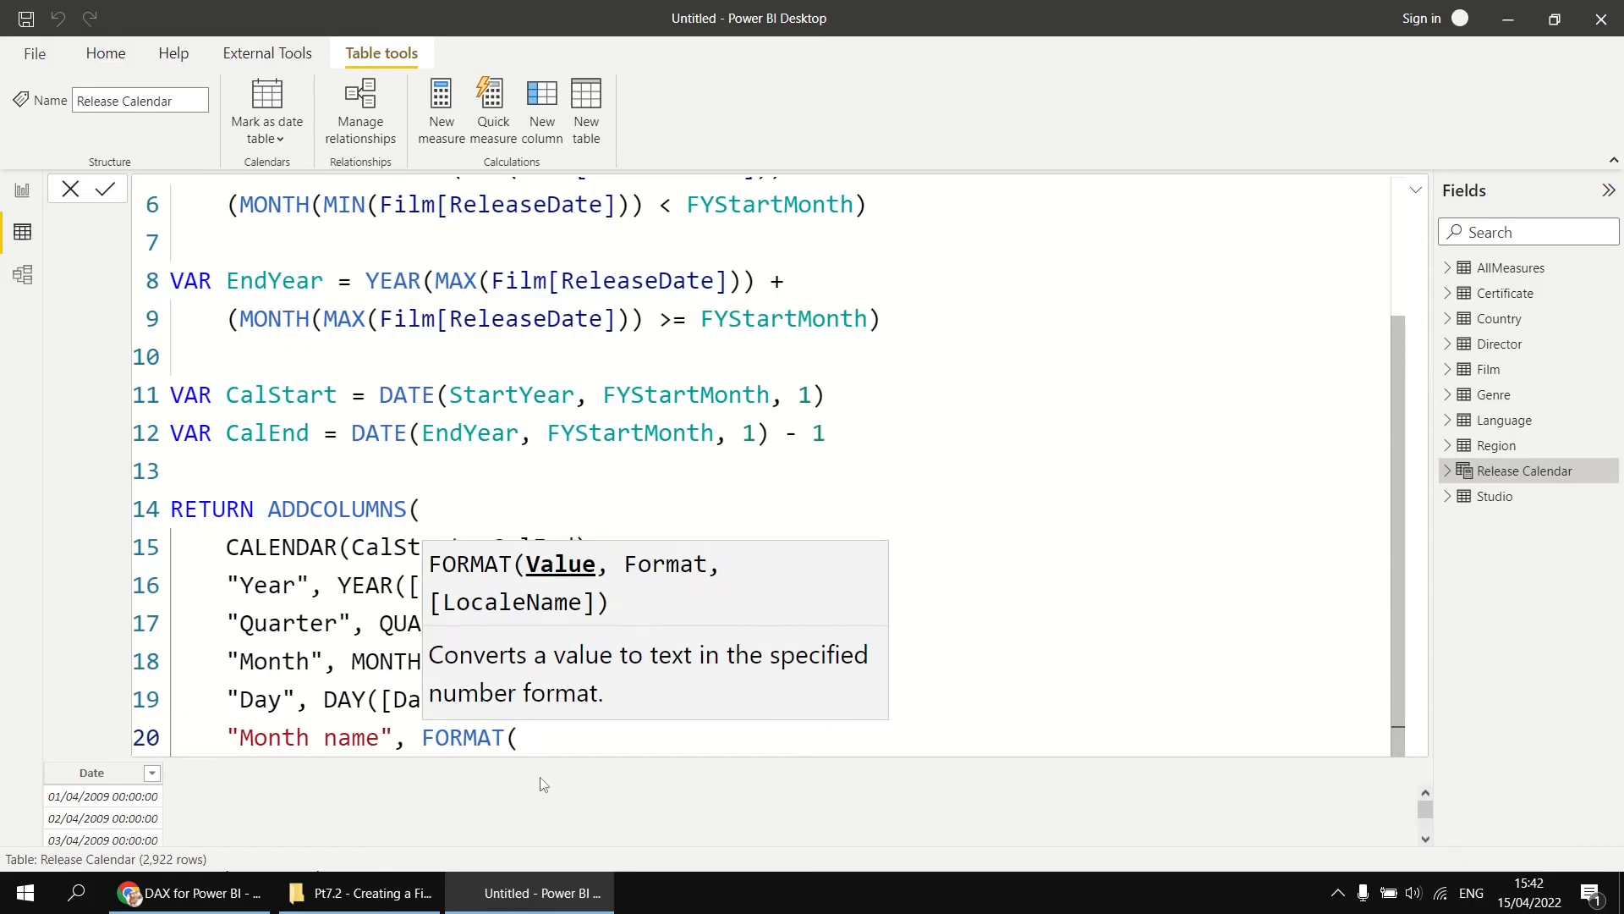
text([Date], )
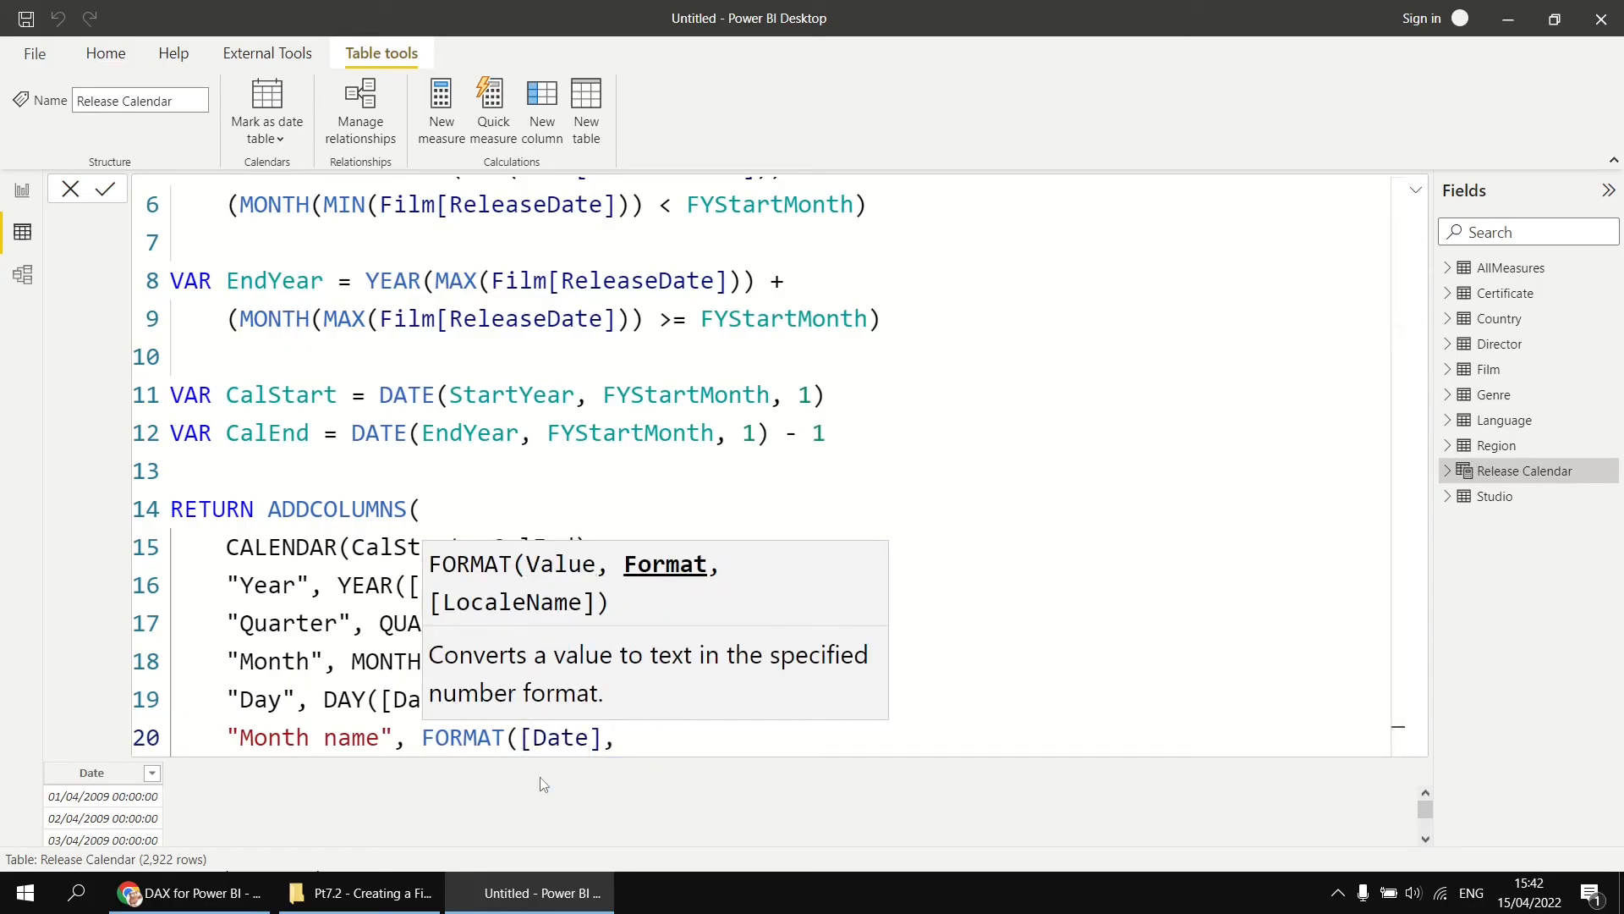
text("MMMM"))
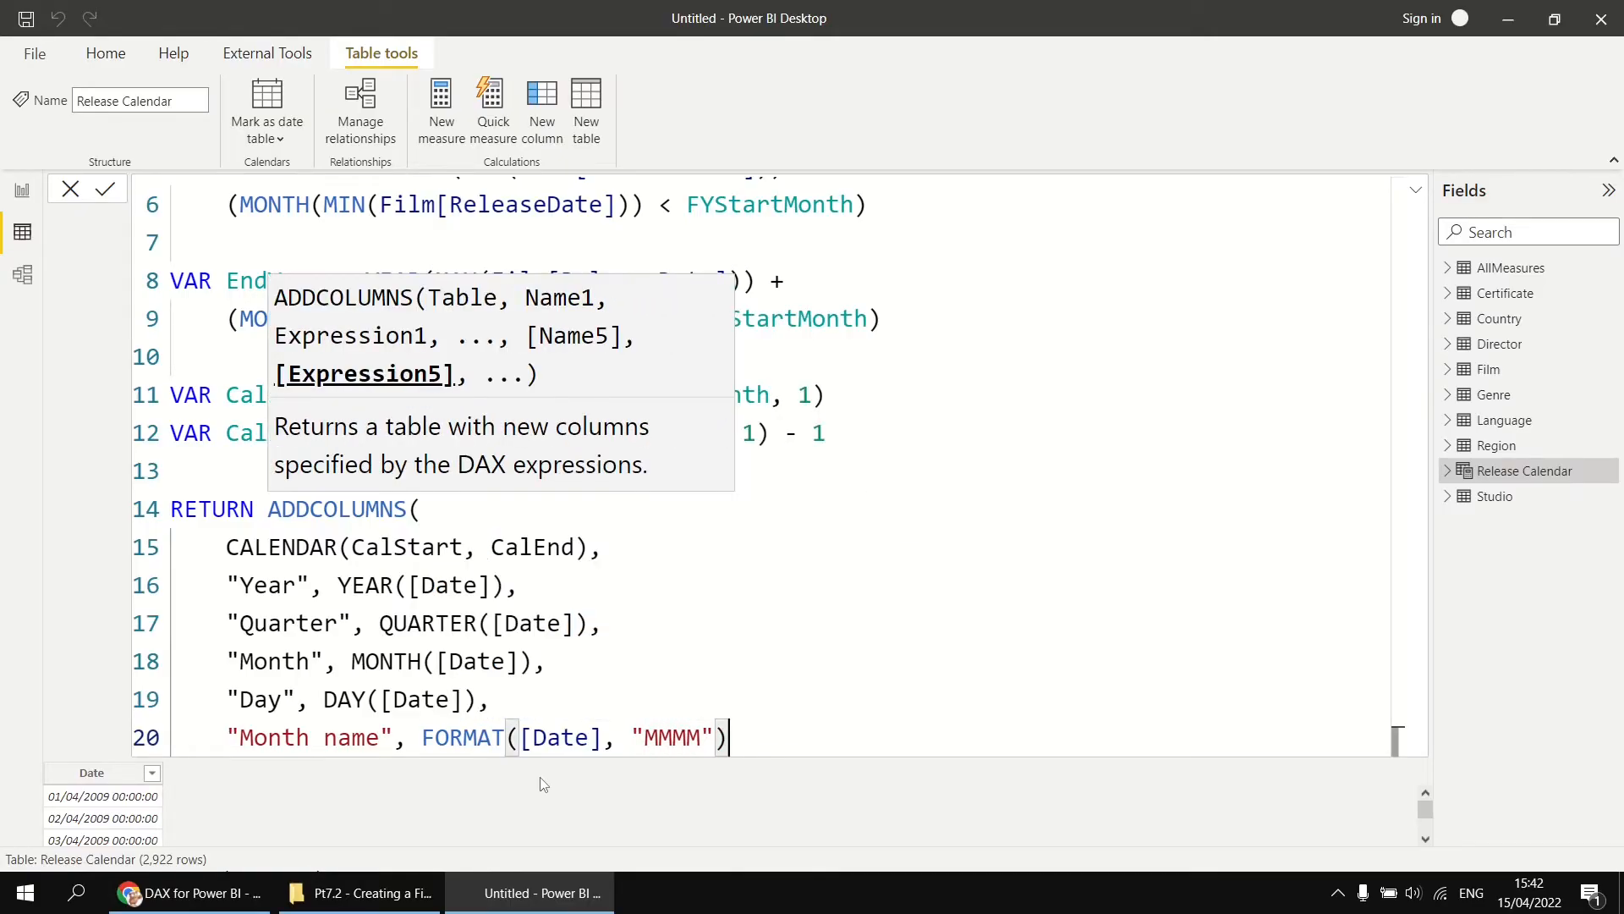
Close the ADDCOLUMNS function with a parenthesis on its own line and apply the Release Calendar formula.
key(shift+Return)
text())
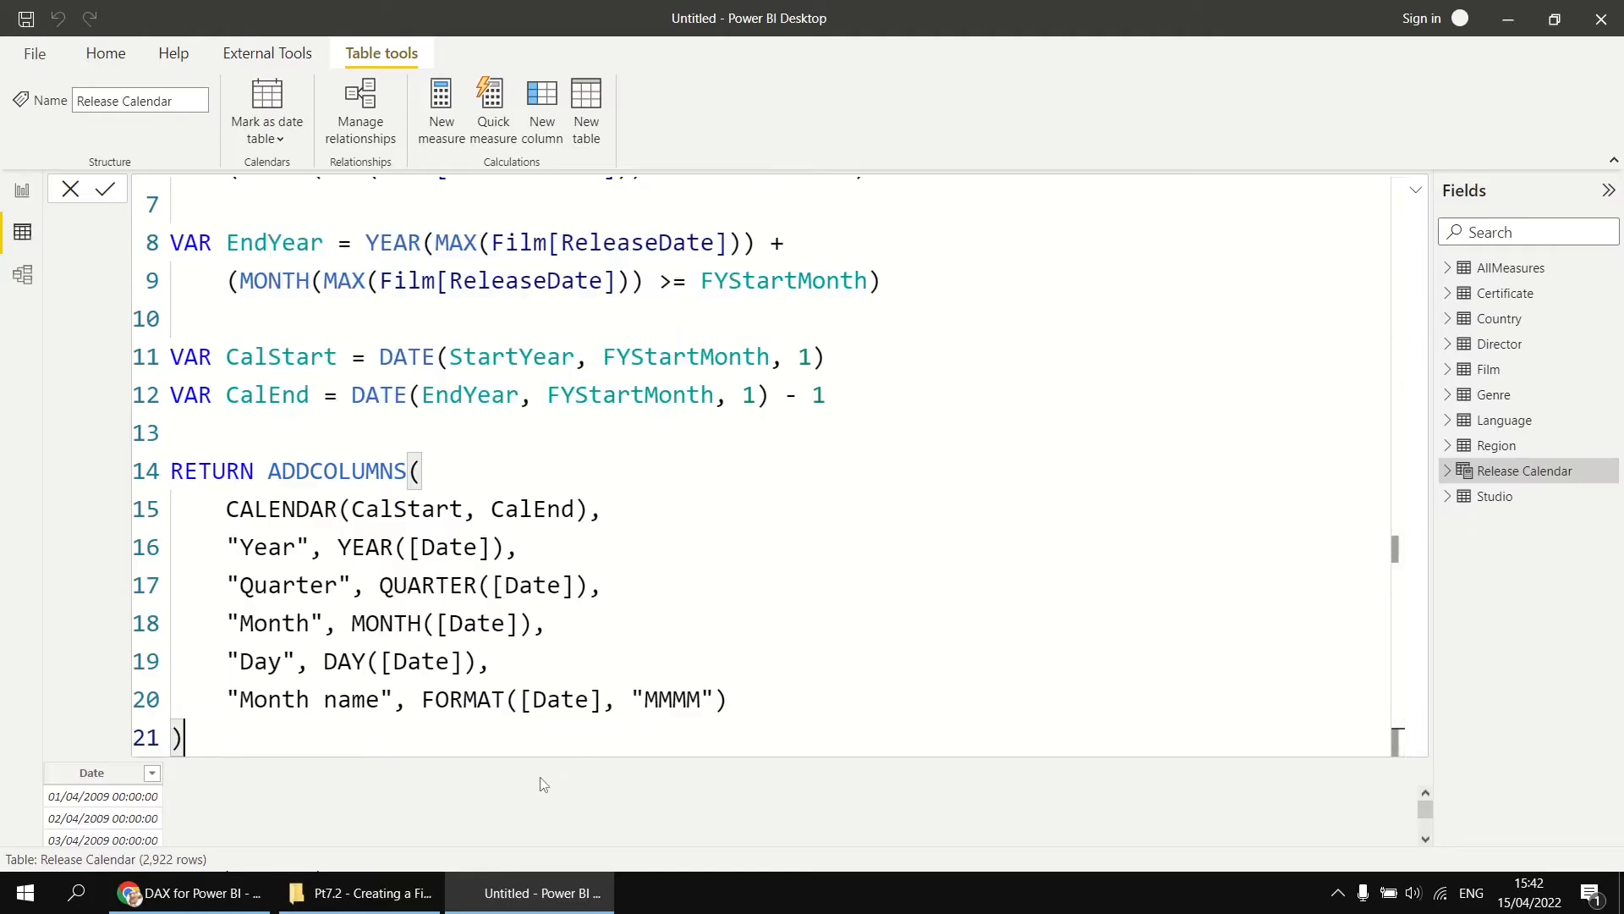
key(Return)
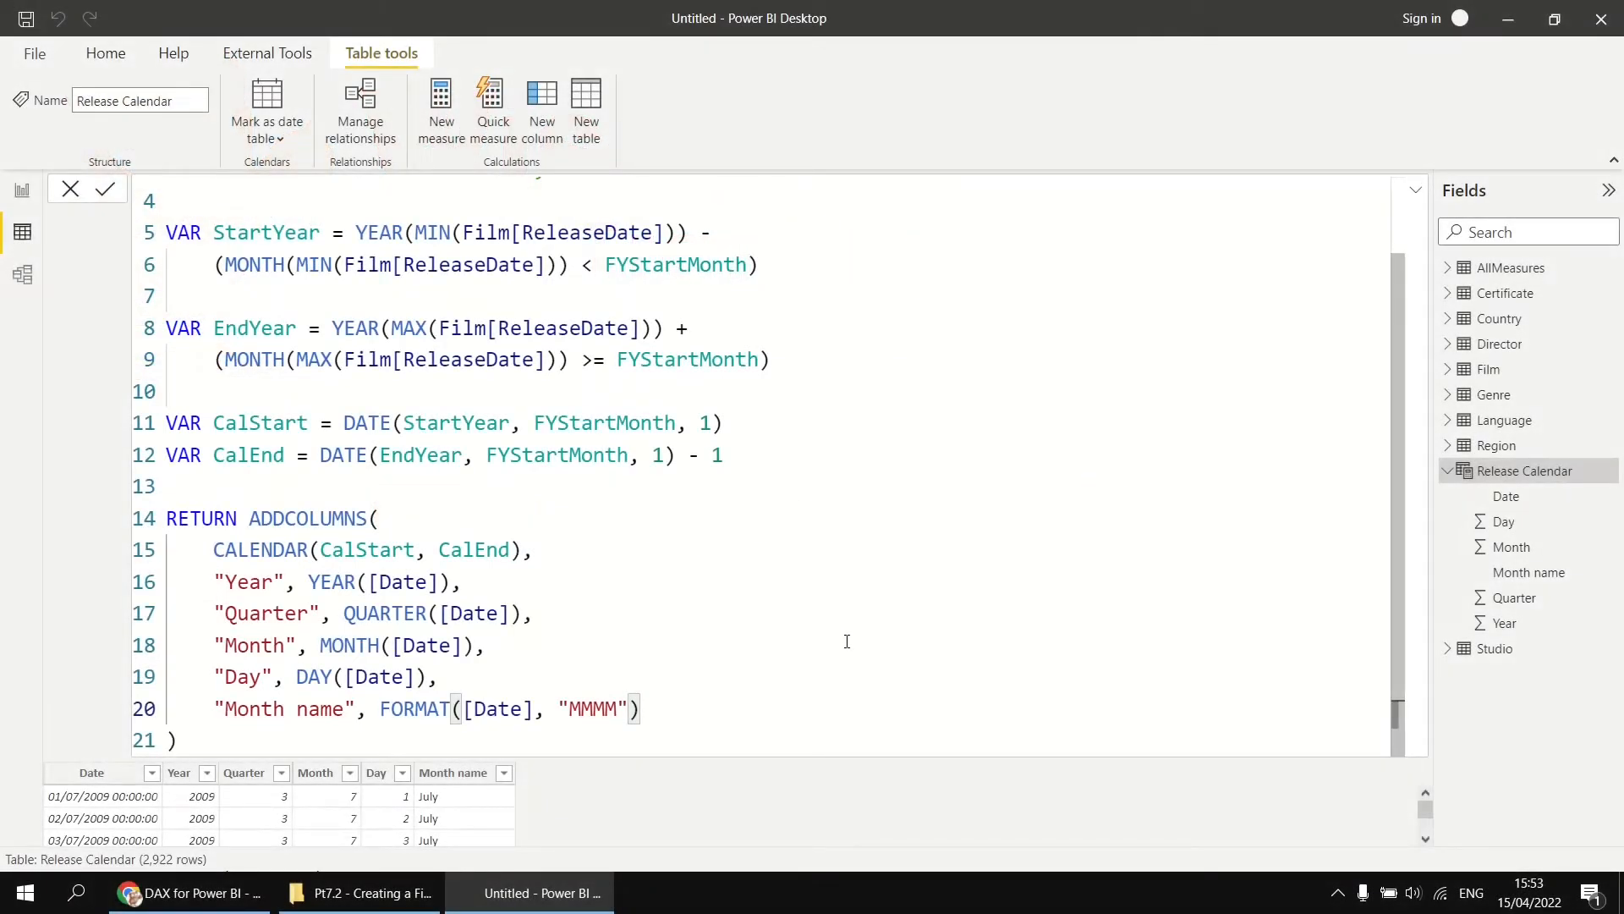
Examine how the StartYear and EndYear variables subtract or add the comparison with FYStartMonth.
scroll(846, 641, up, 2)
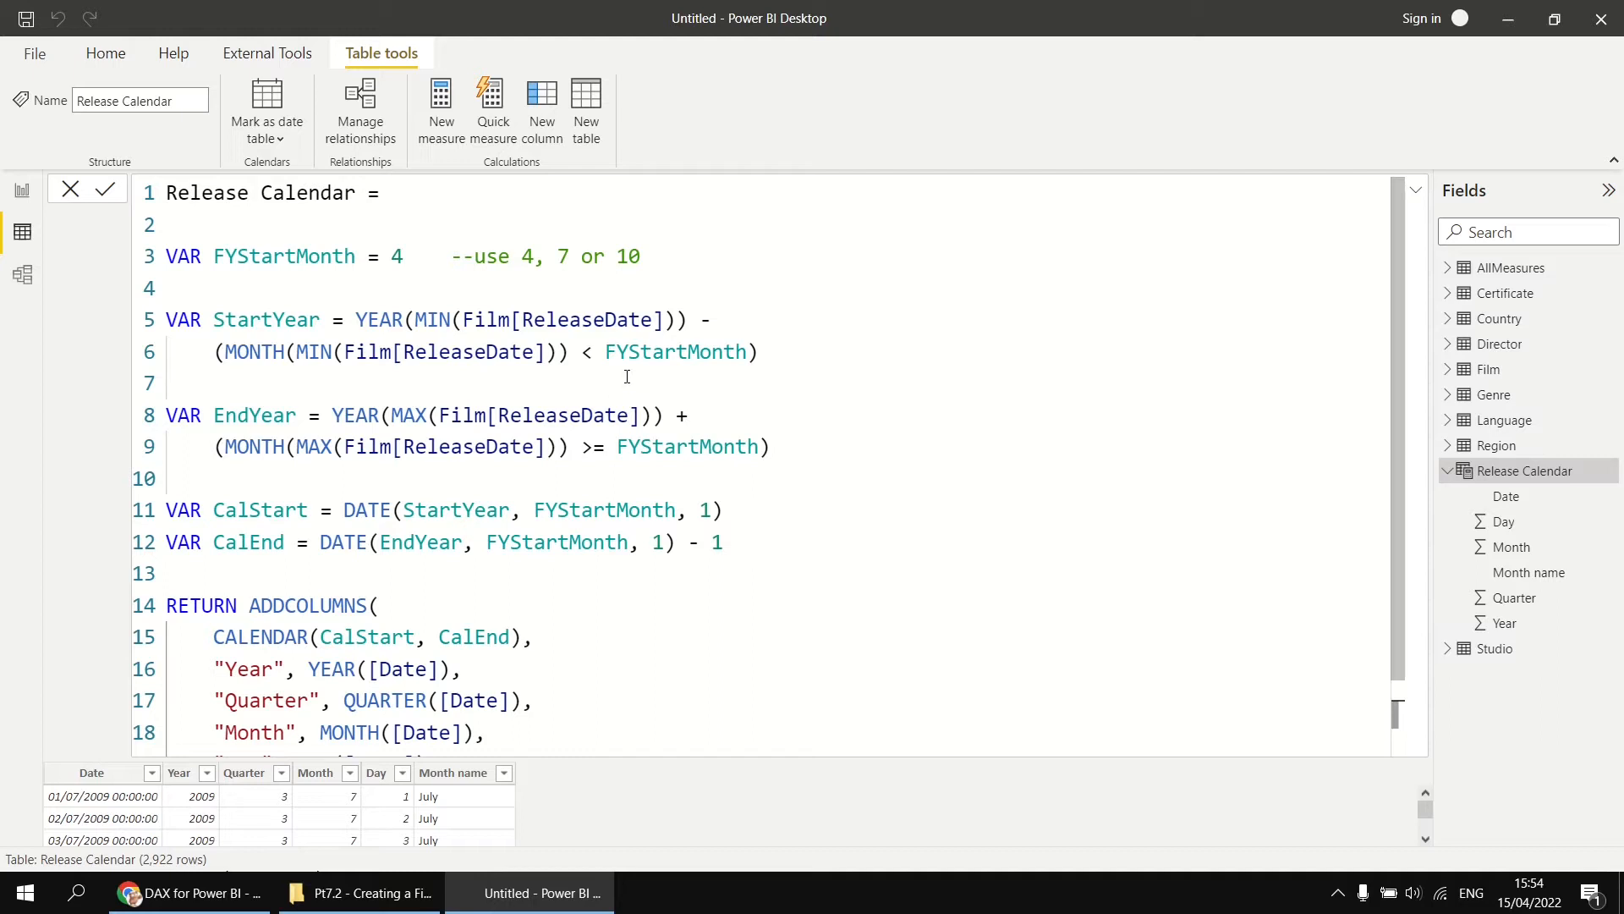
drag(225, 355, 713, 320)
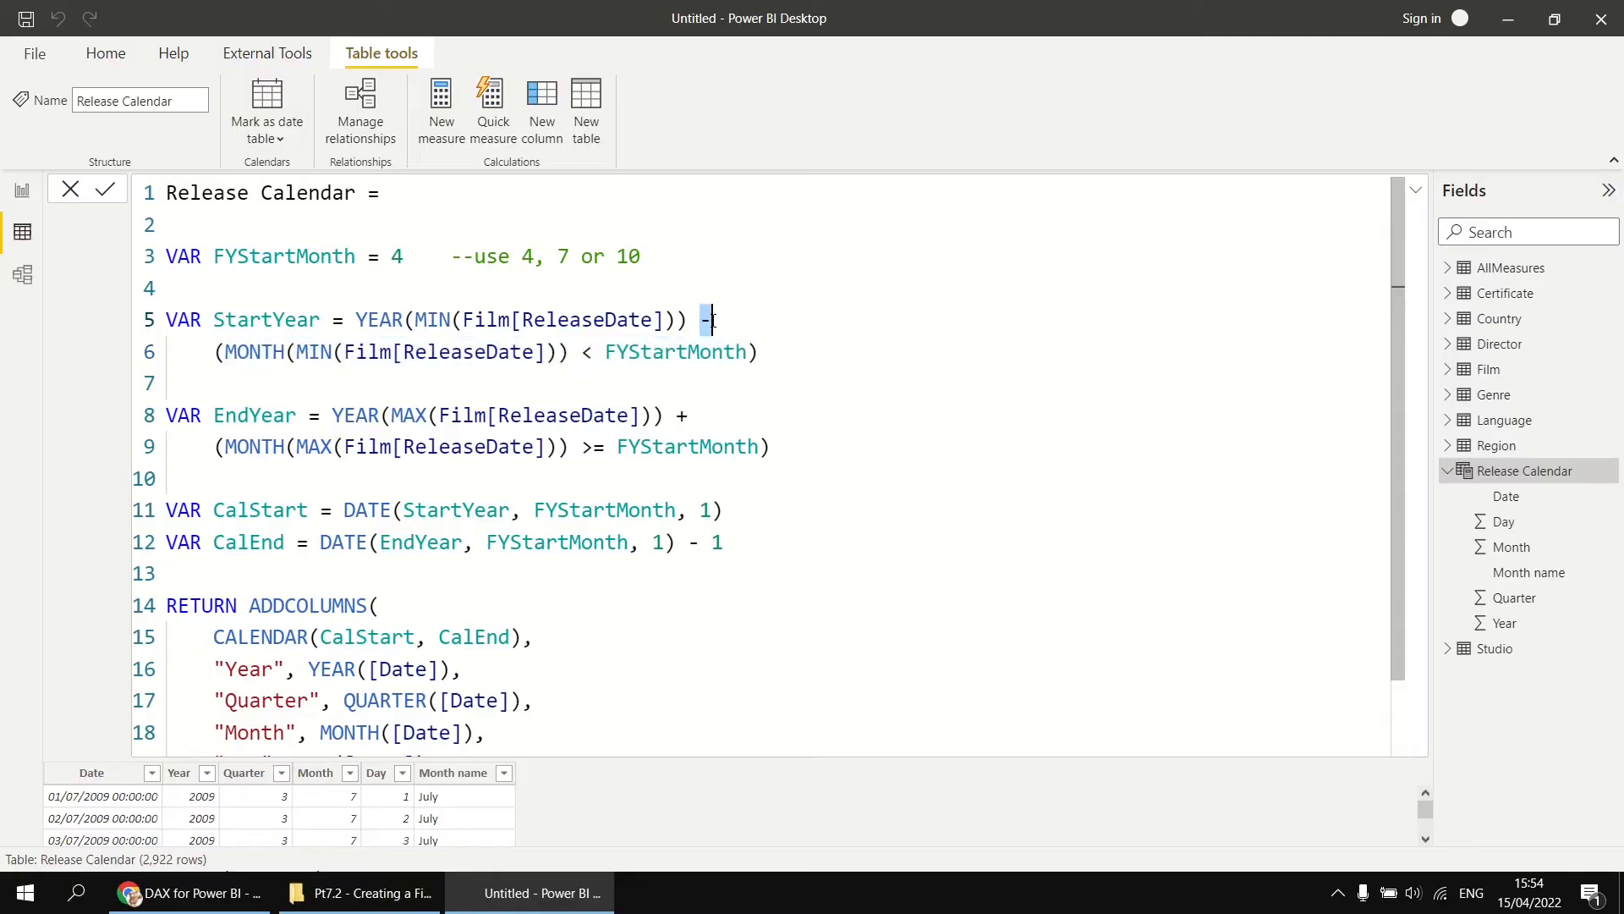
click(684, 415)
scroll(815, 434, down, 2)
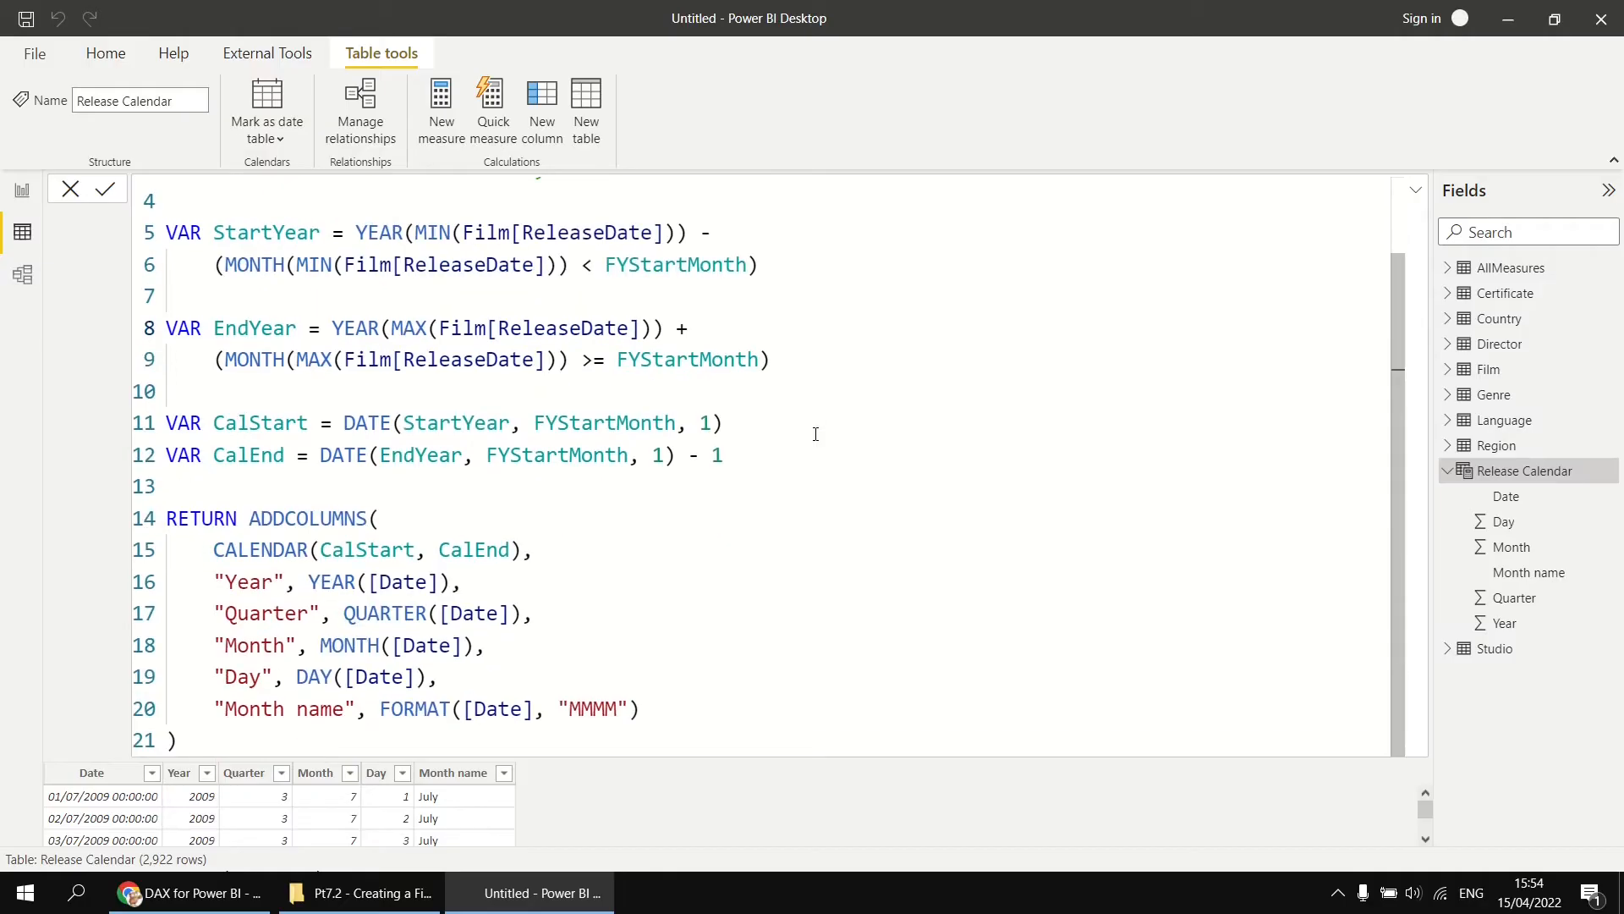
Add a comma after the Month name expression and start a "Financial year" column on the line below, with its name followed by a comma.
click(718, 709)
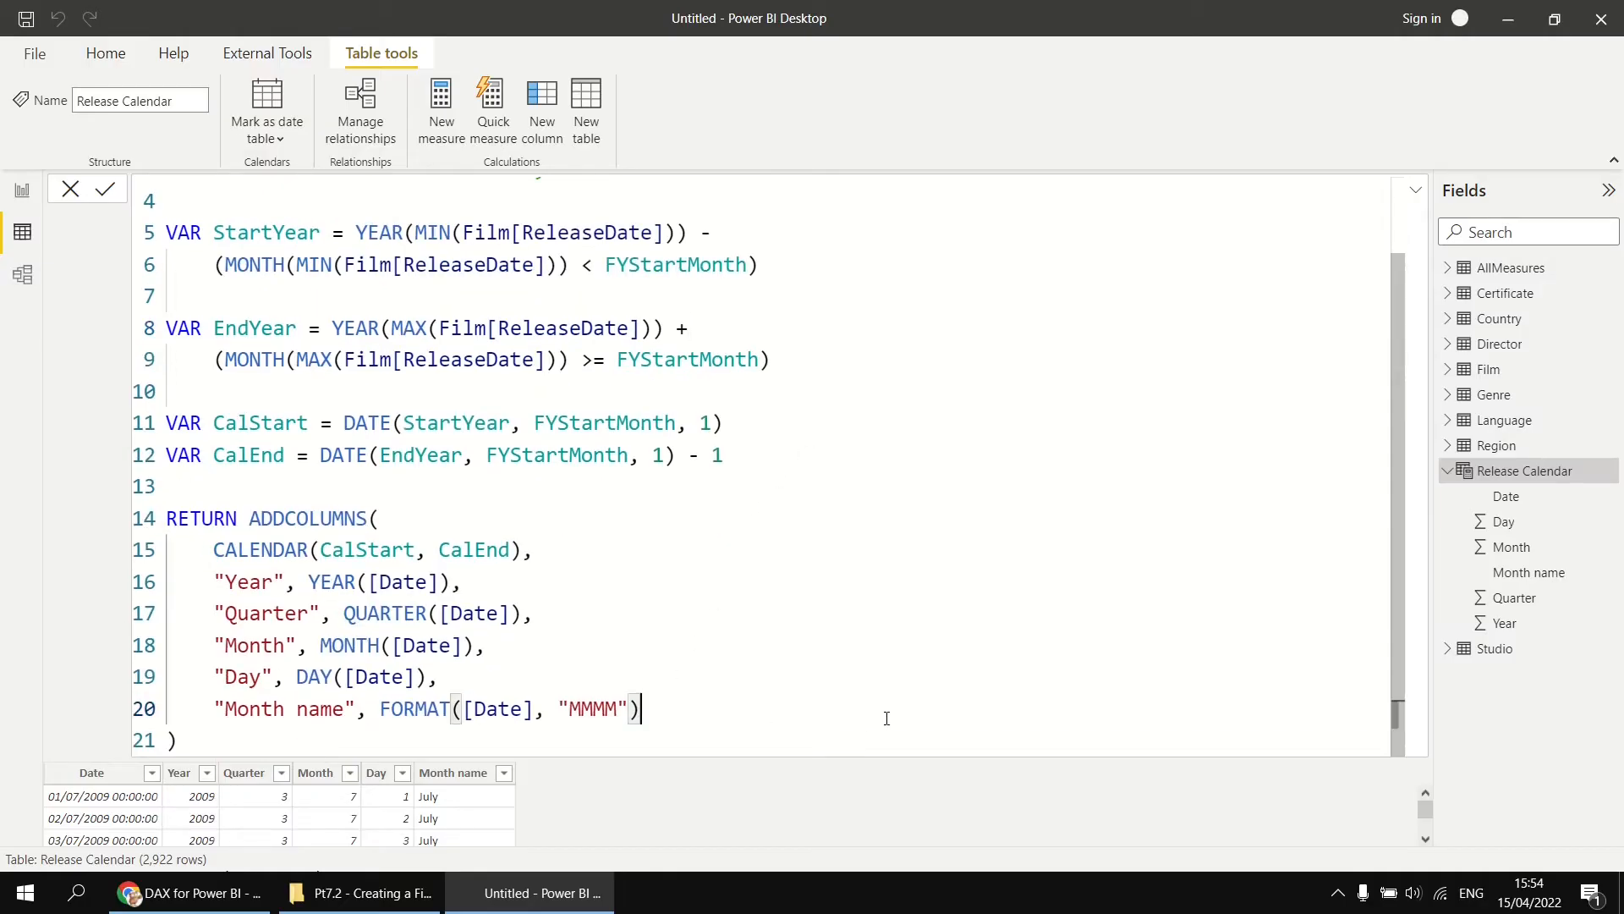
text(,)
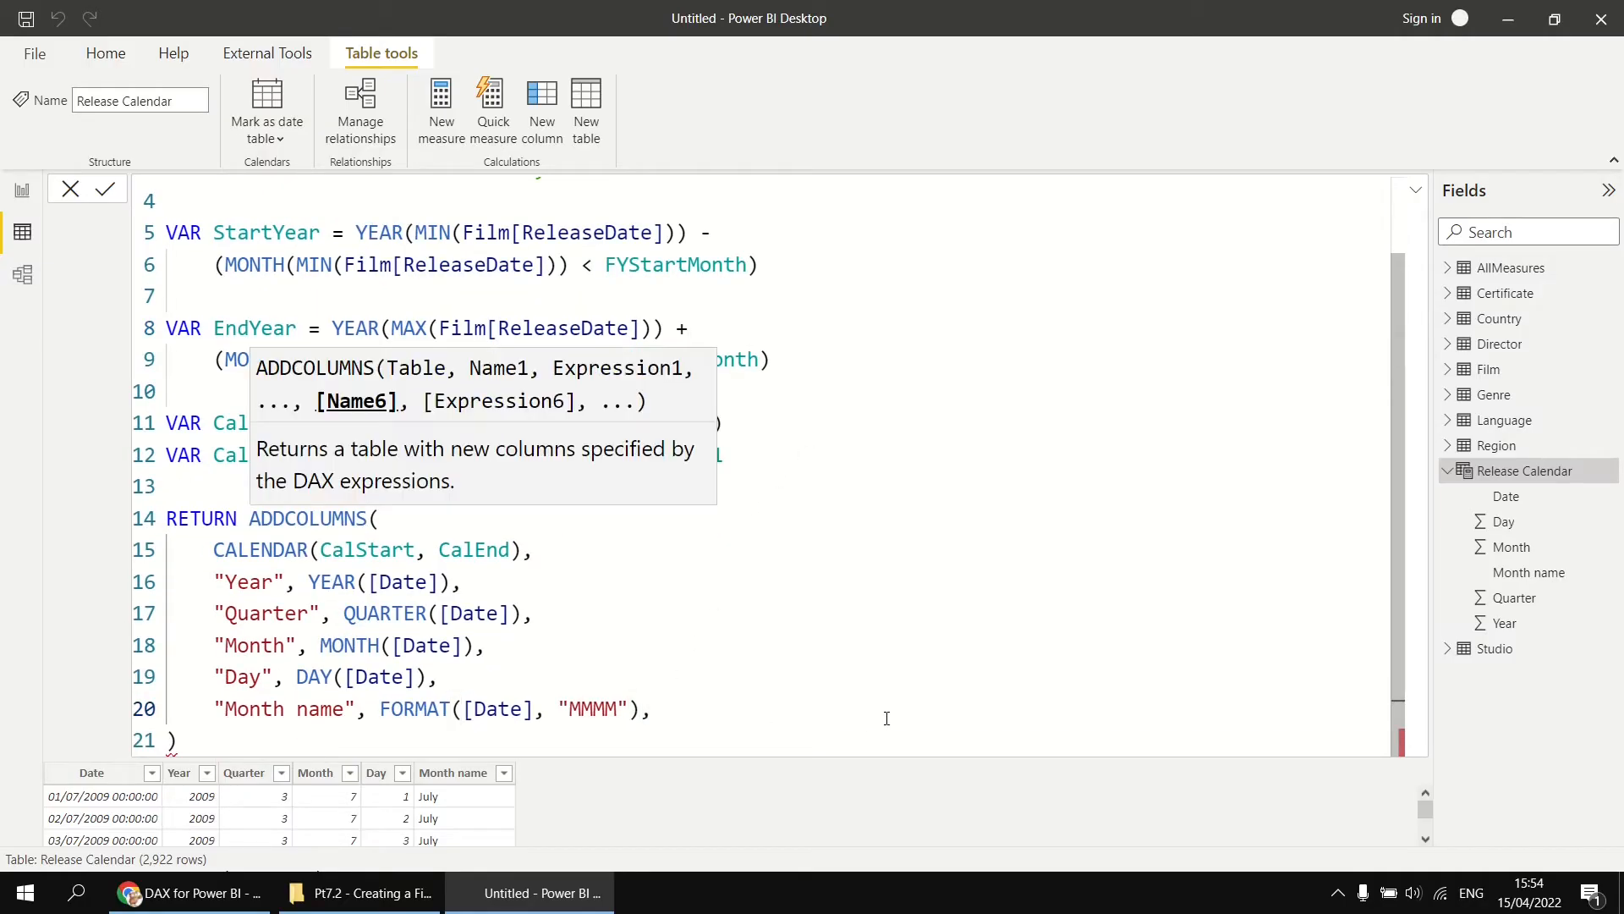
key(Return)
text("Fin)
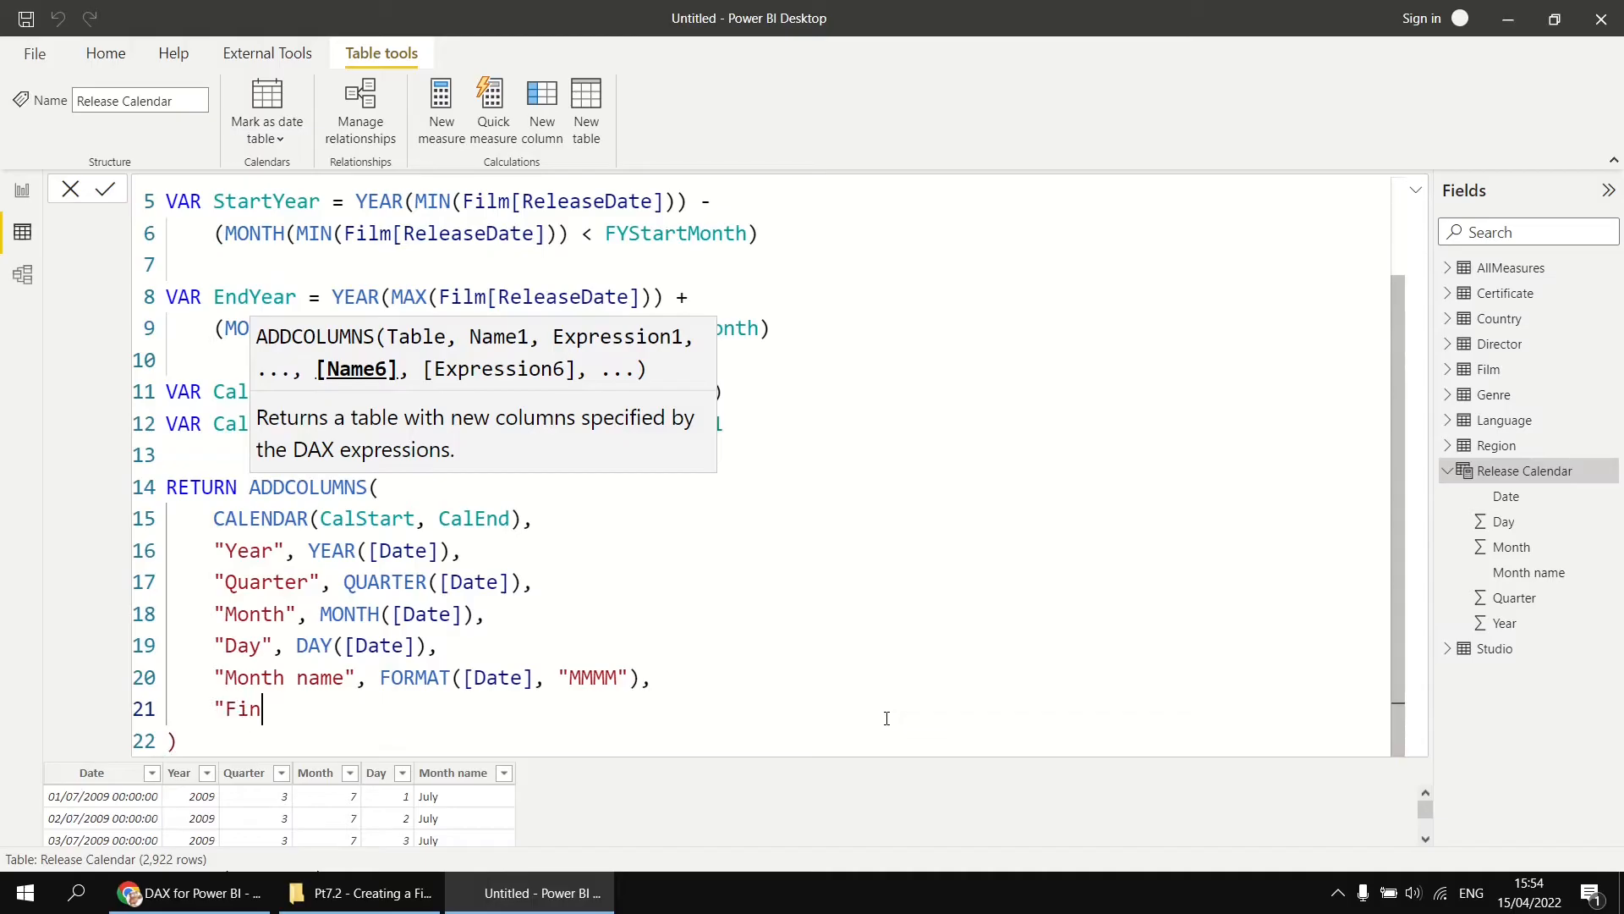
text(iancial Y)
key(BackSpace)
text(Yea)
key(BackSpace)
key(BackSpace)
key(BackSpace)
text(year", )
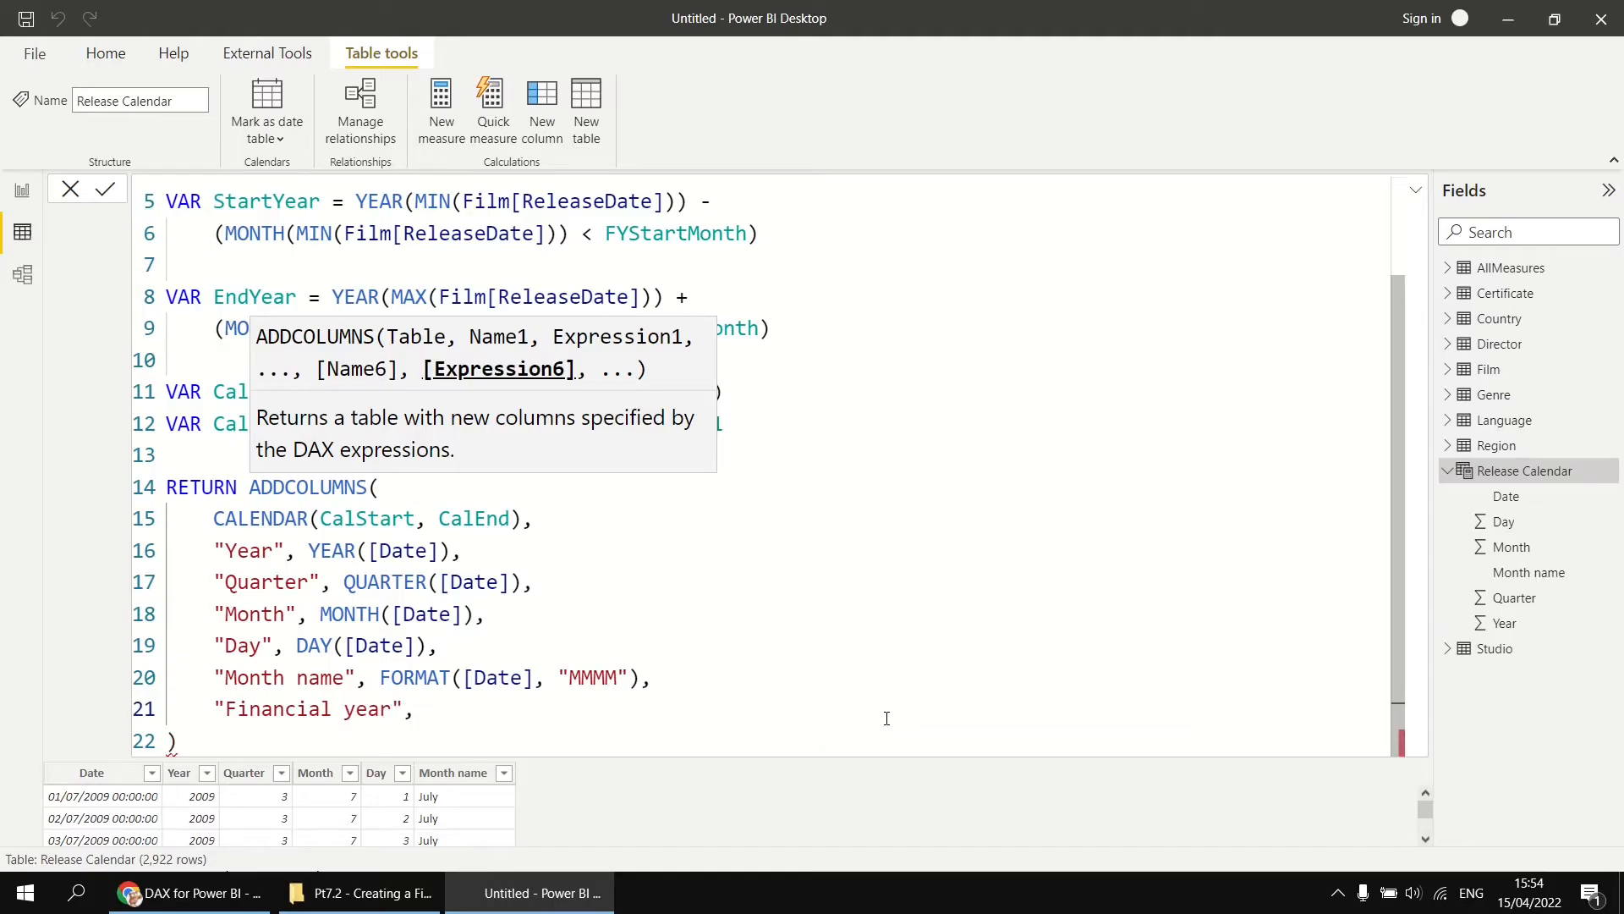
Calculate the Financial year column as "FY" & YEAR([Date]) and apply the Release Calendar formula.
text("FY")
text( &)
text( YEA)
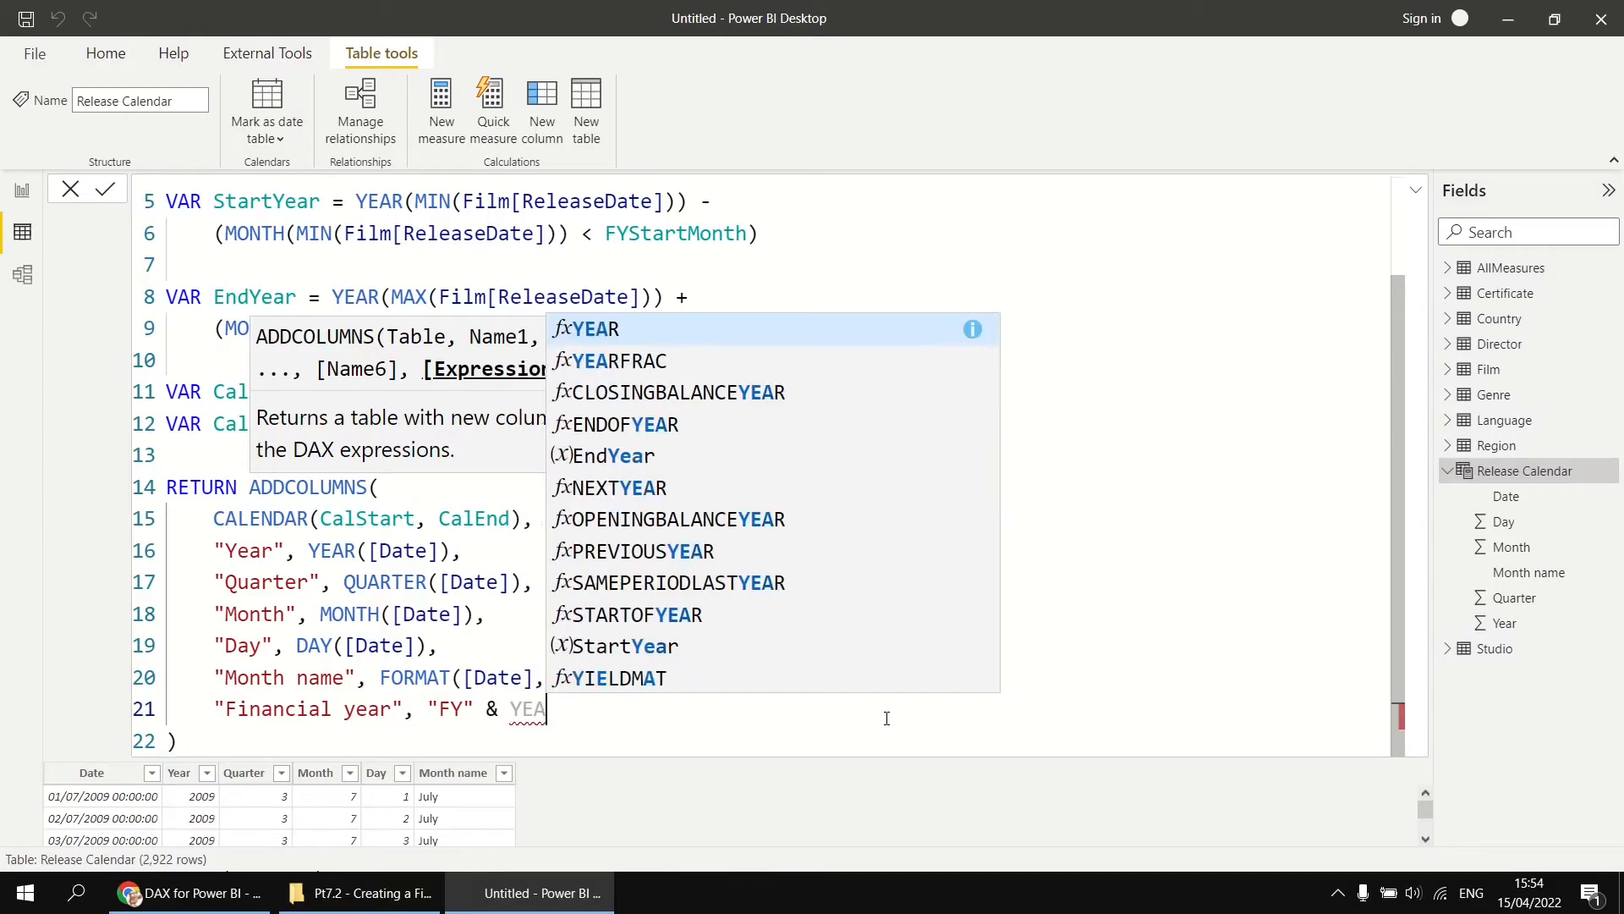
text(R()
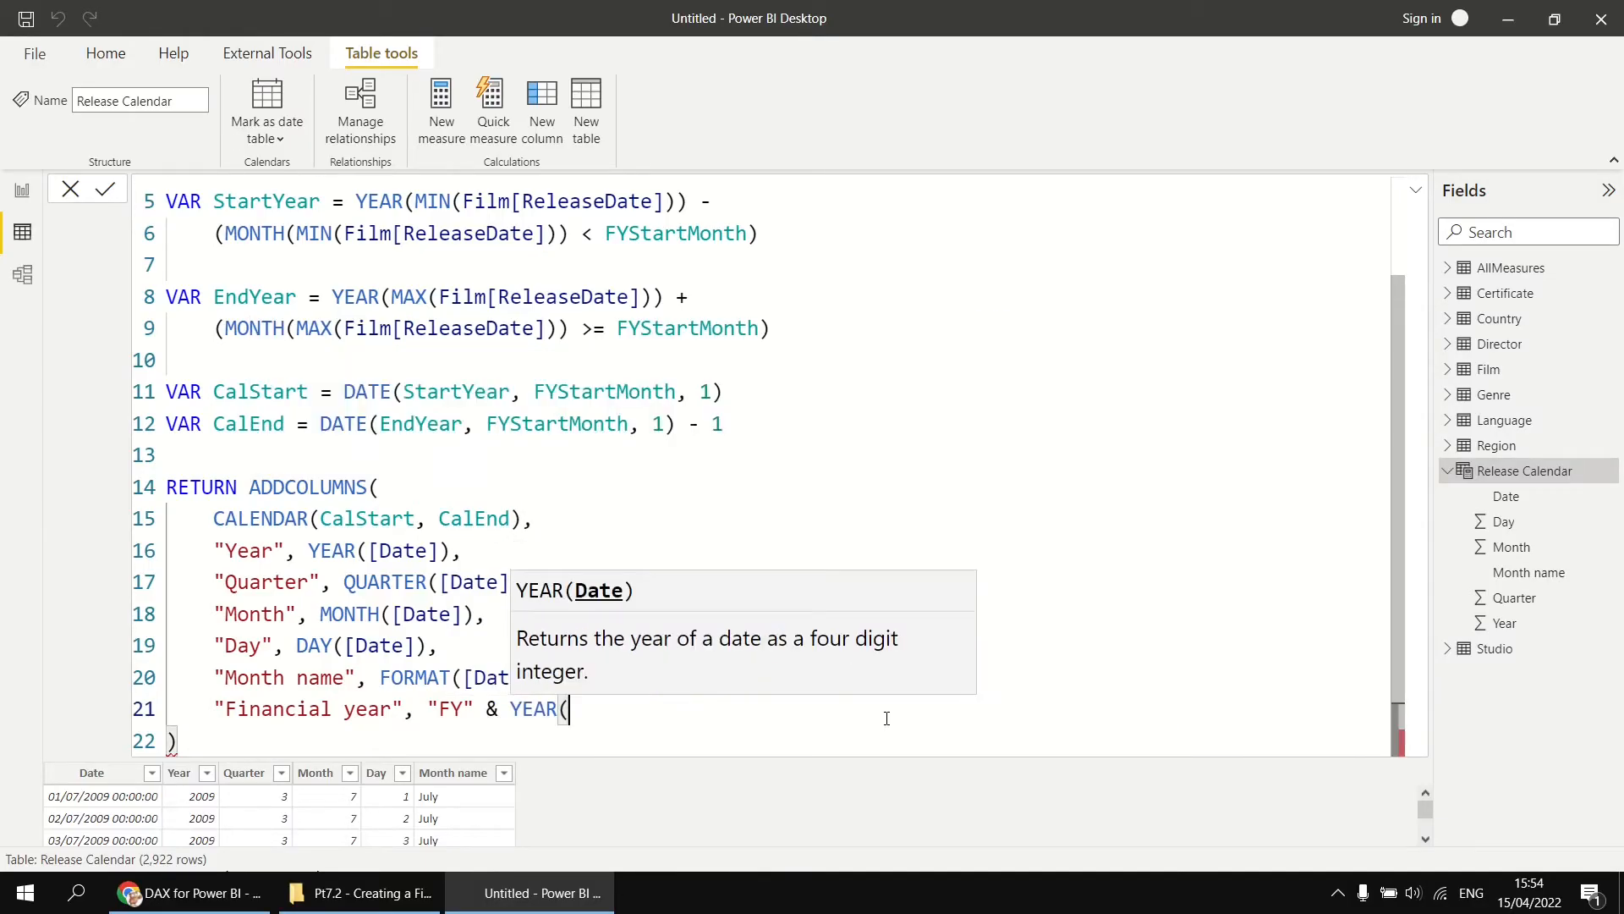
text([D)
key(Tab)
text())
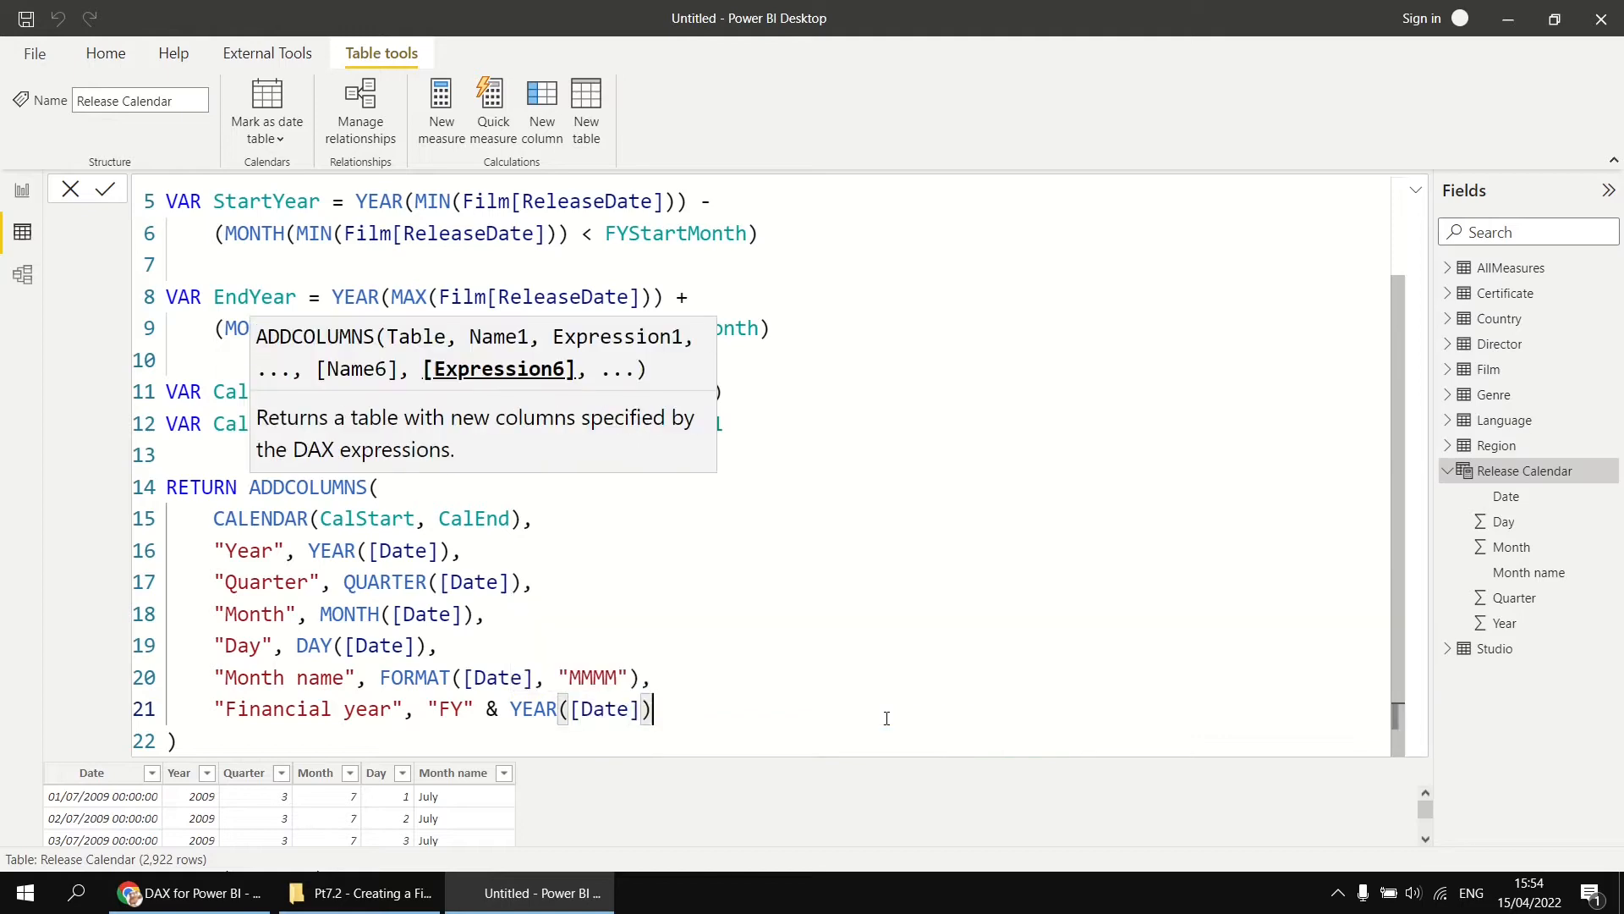
key(Return)
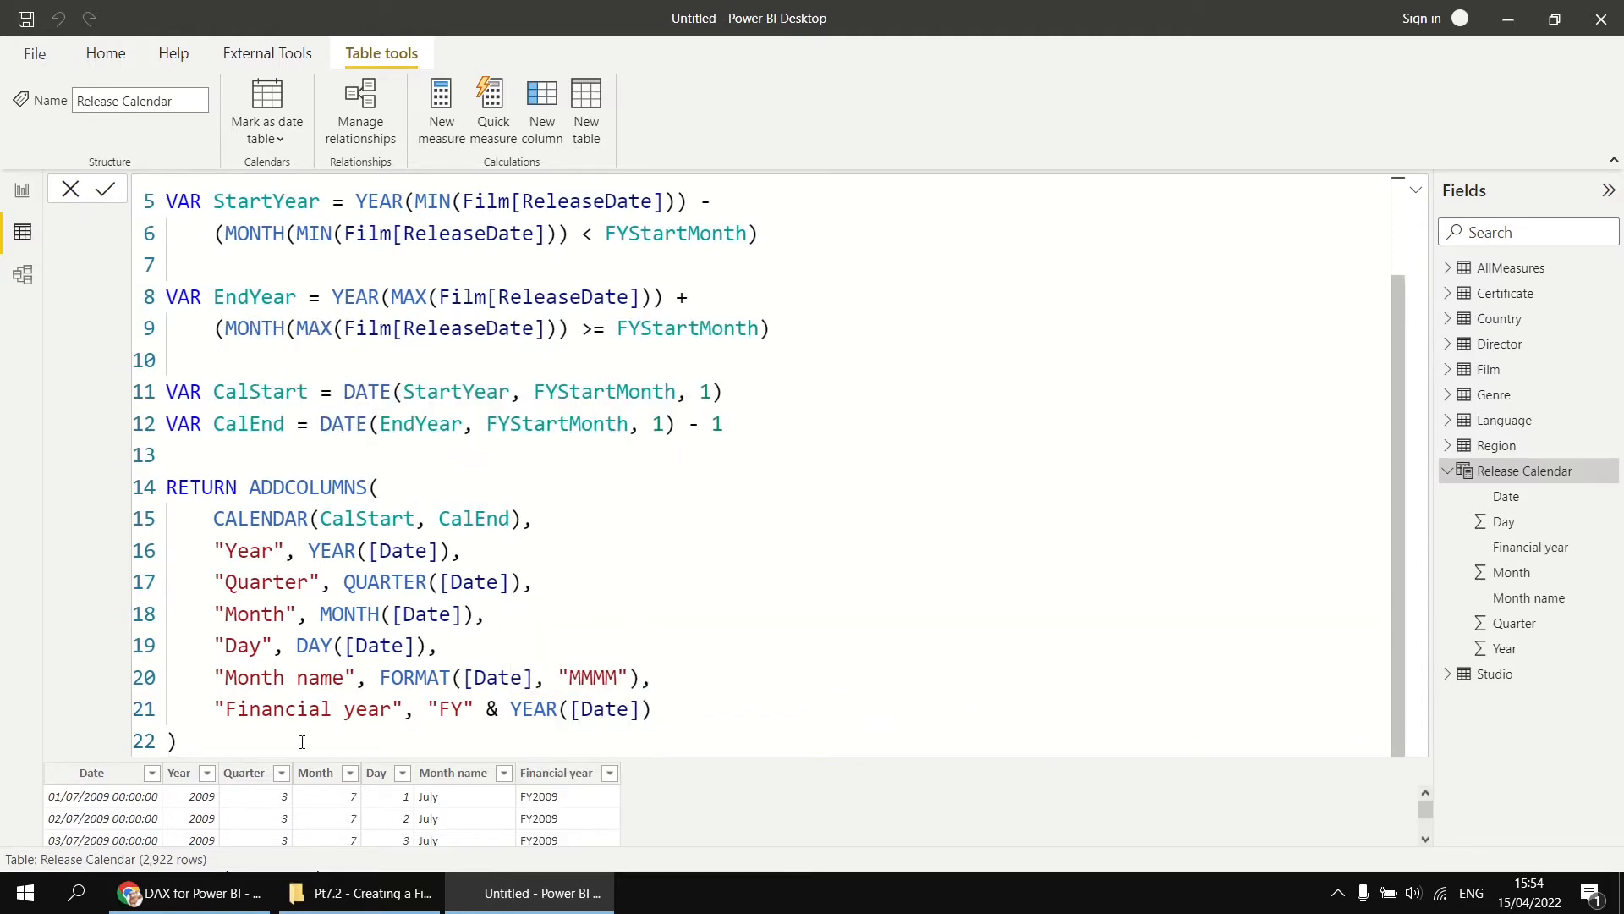
Sort the Release Calendar by Date in ascending order and check the Financial year values across the change from December 2009 to January 2010.
click(139, 773)
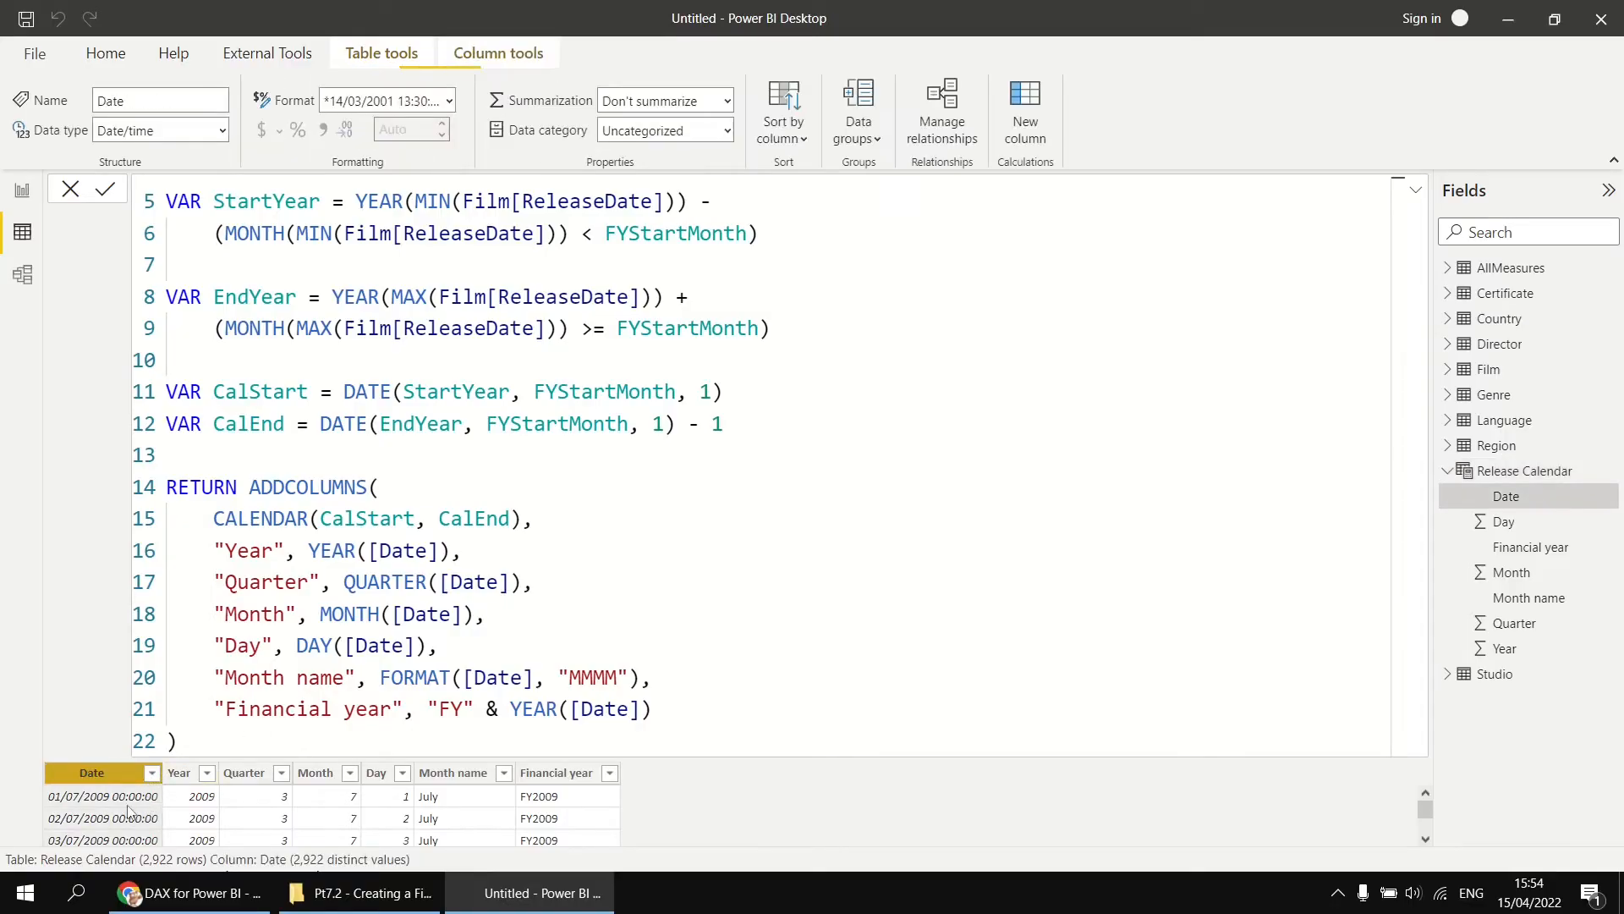
click(151, 773)
click(245, 189)
click(745, 518)
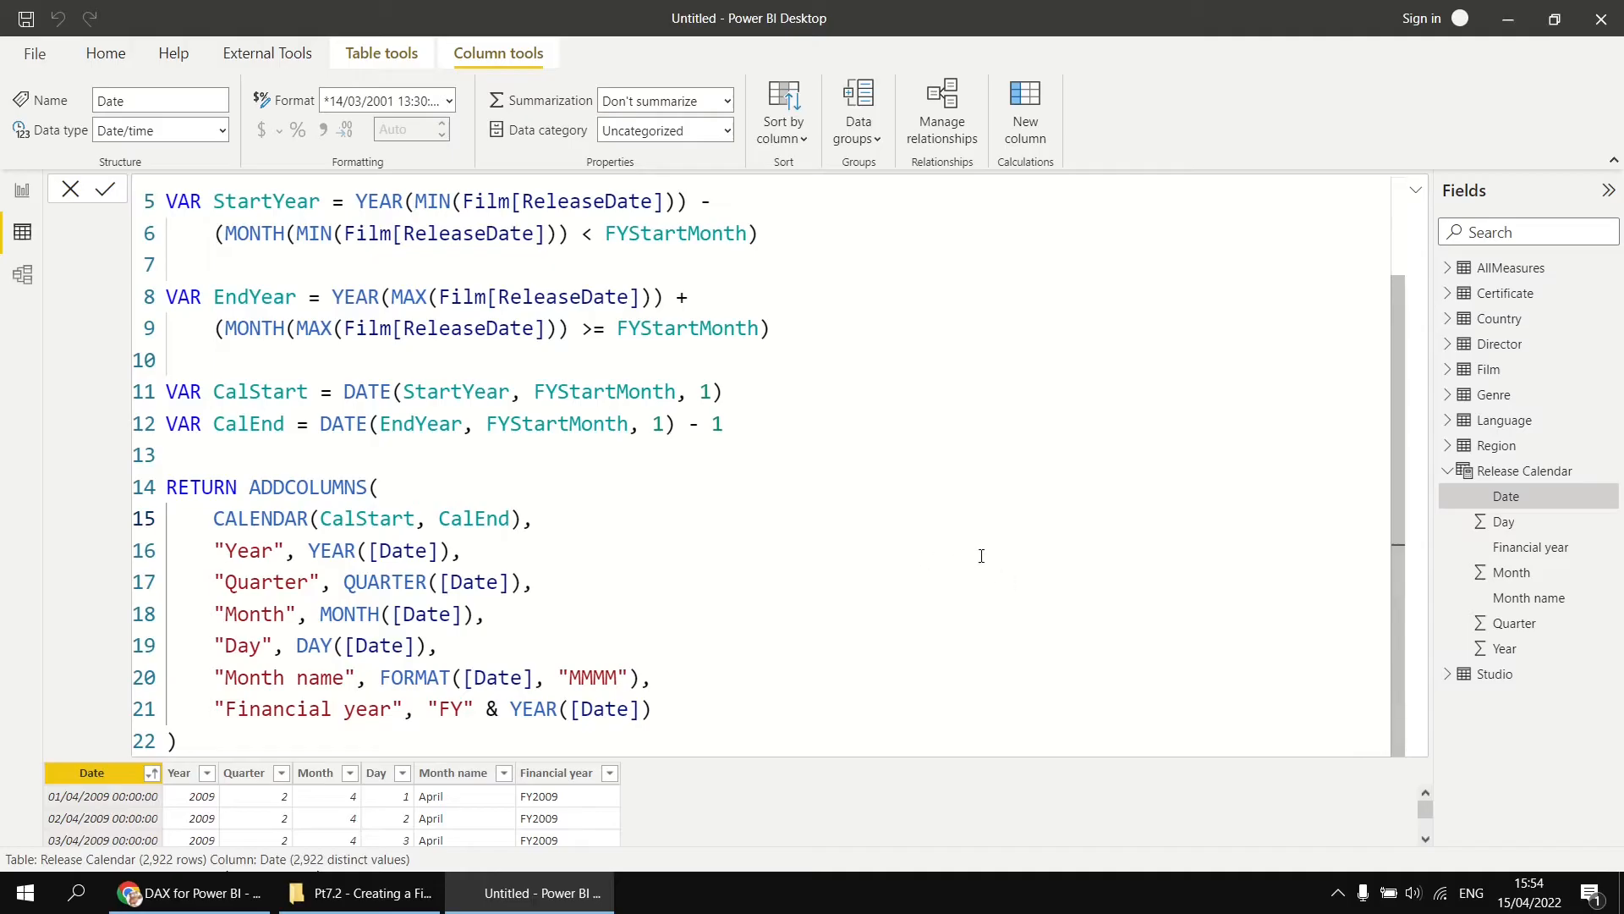
scroll(749, 555, down, 15)
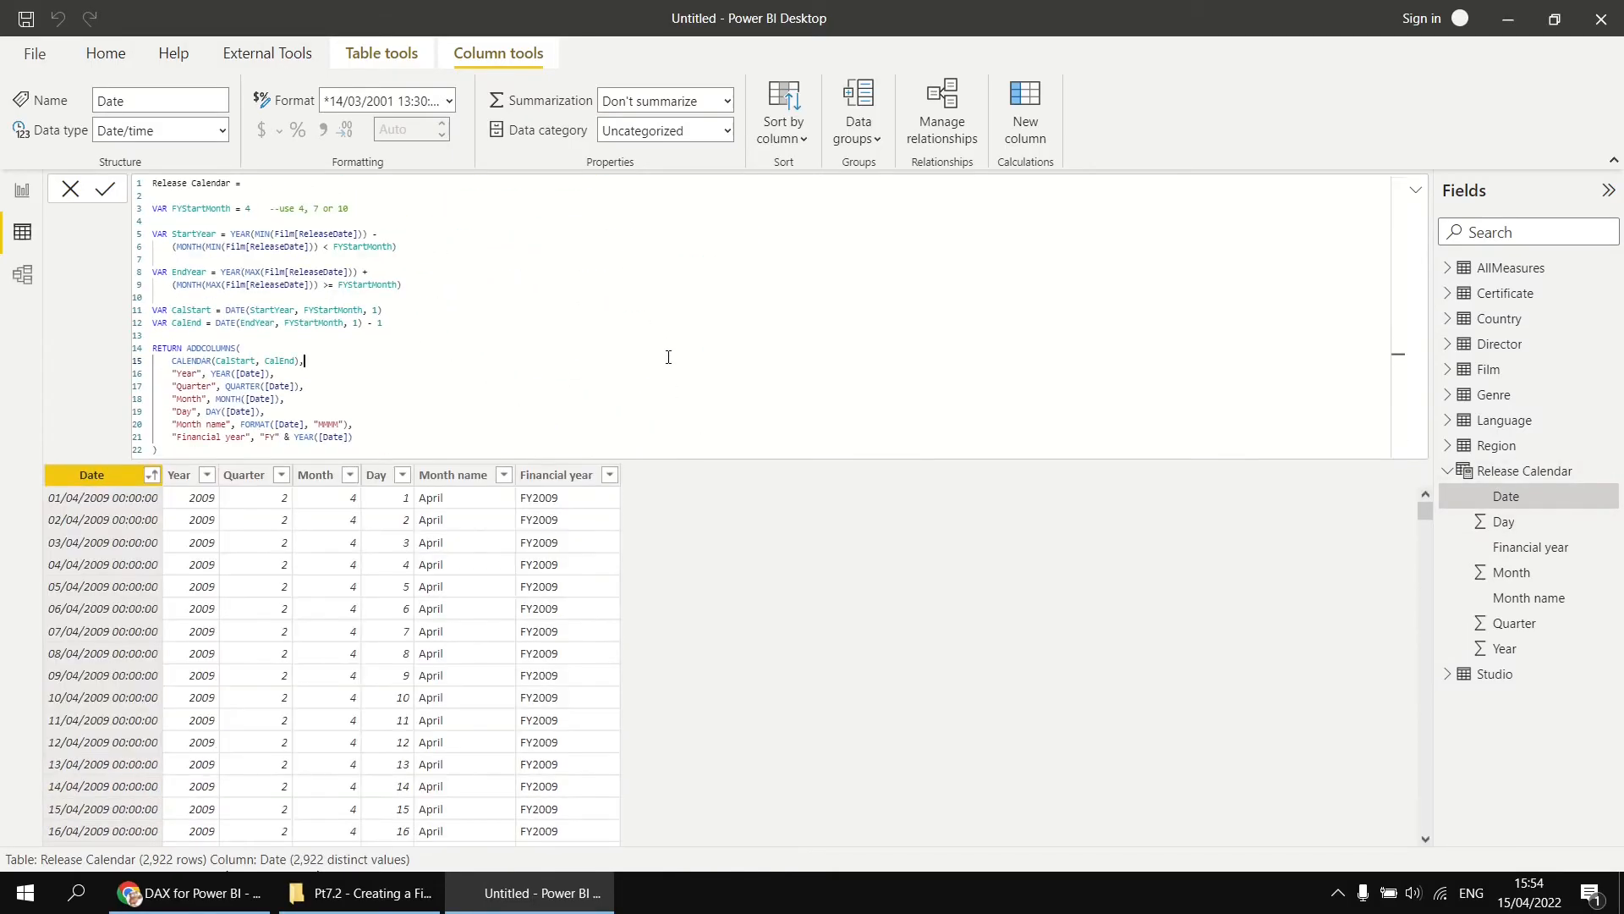
scroll(668, 357, down, 3)
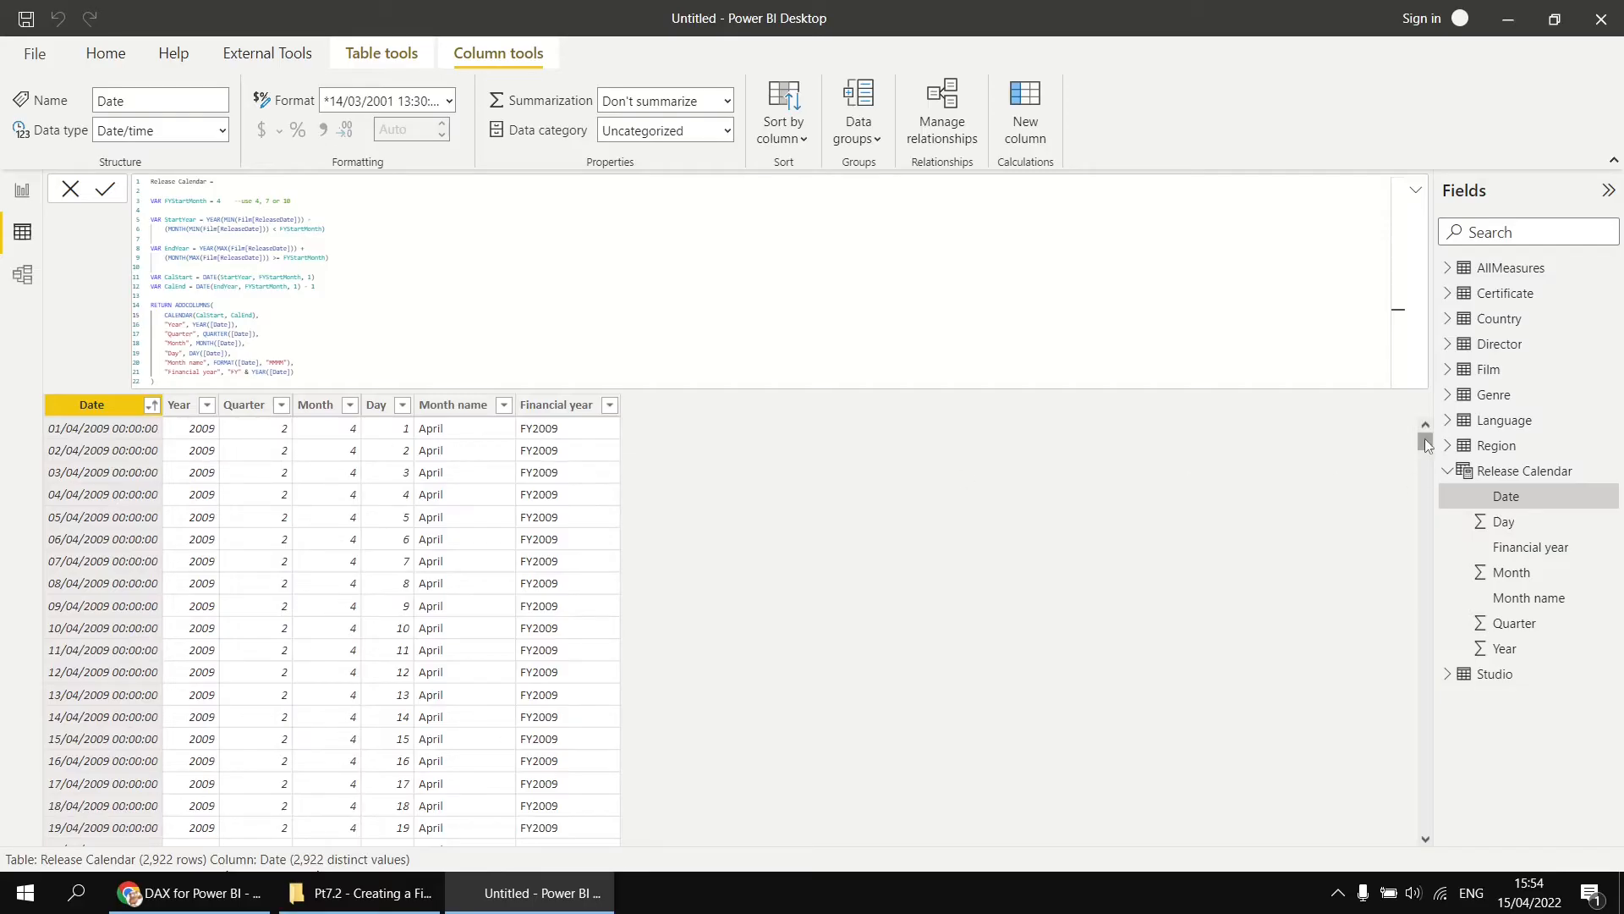
drag(1426, 446, 1428, 467)
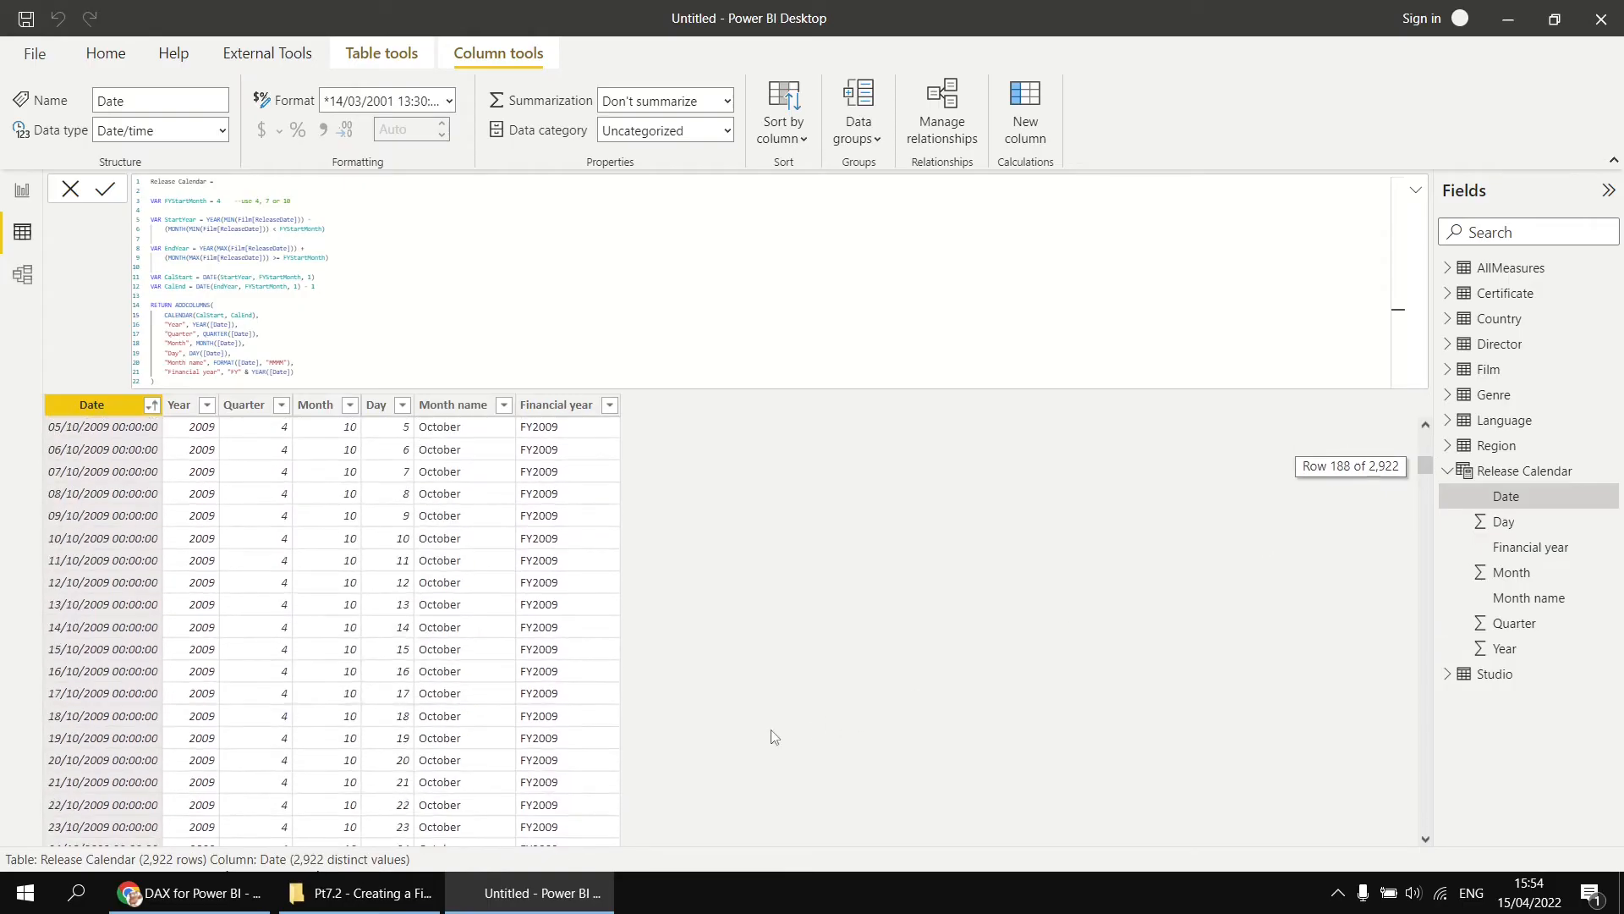
scroll(772, 736, down, 15)
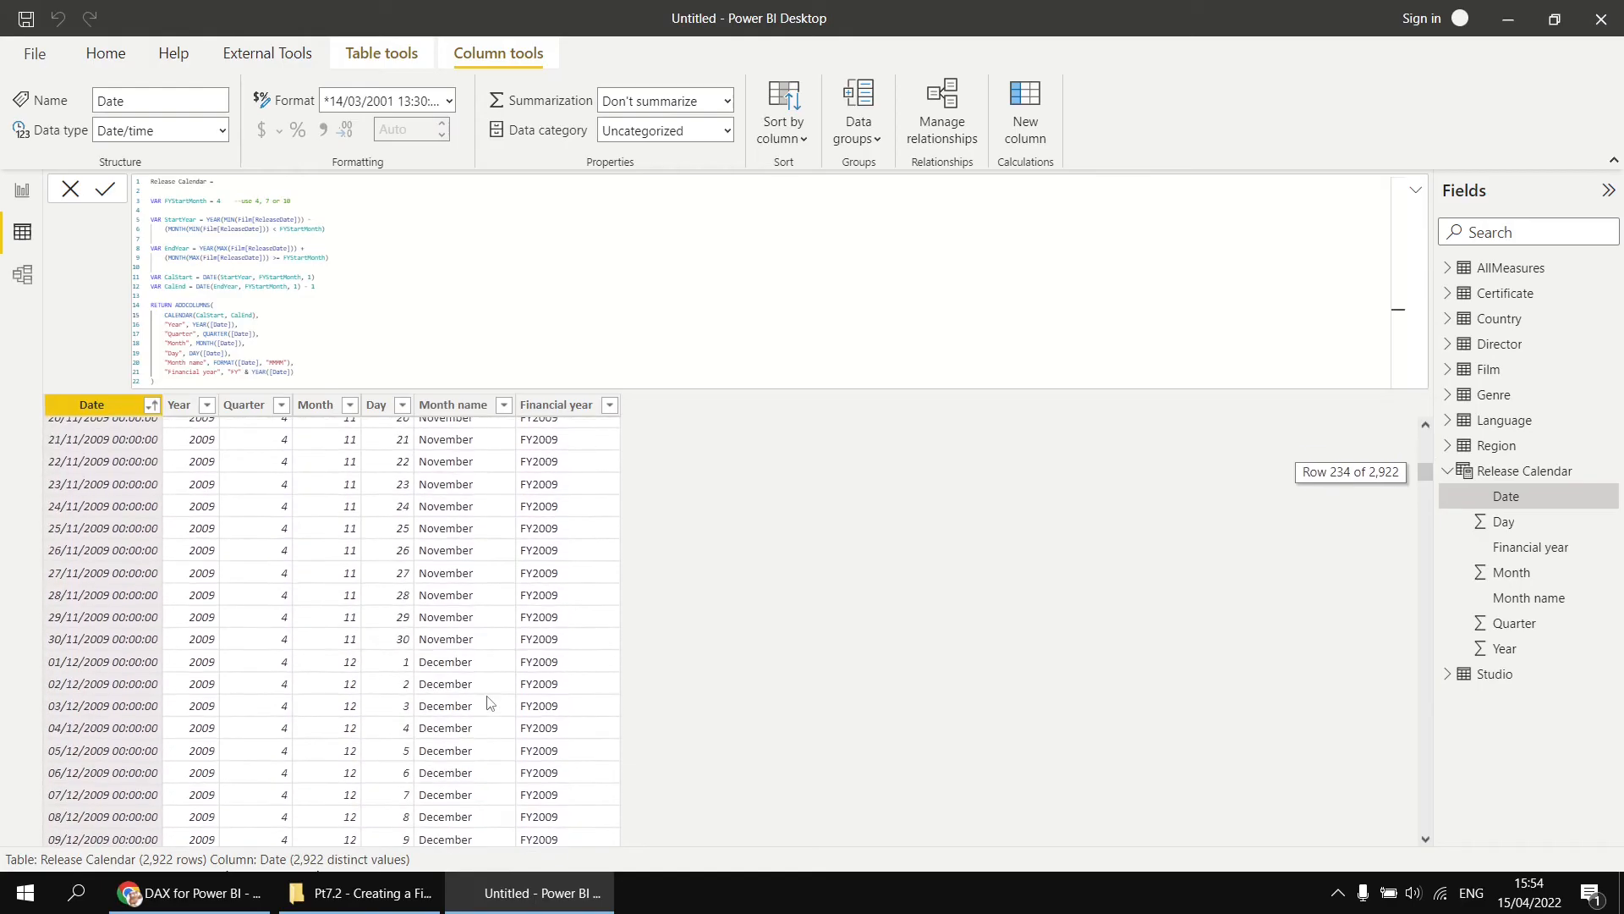
scroll(487, 702, down, 12)
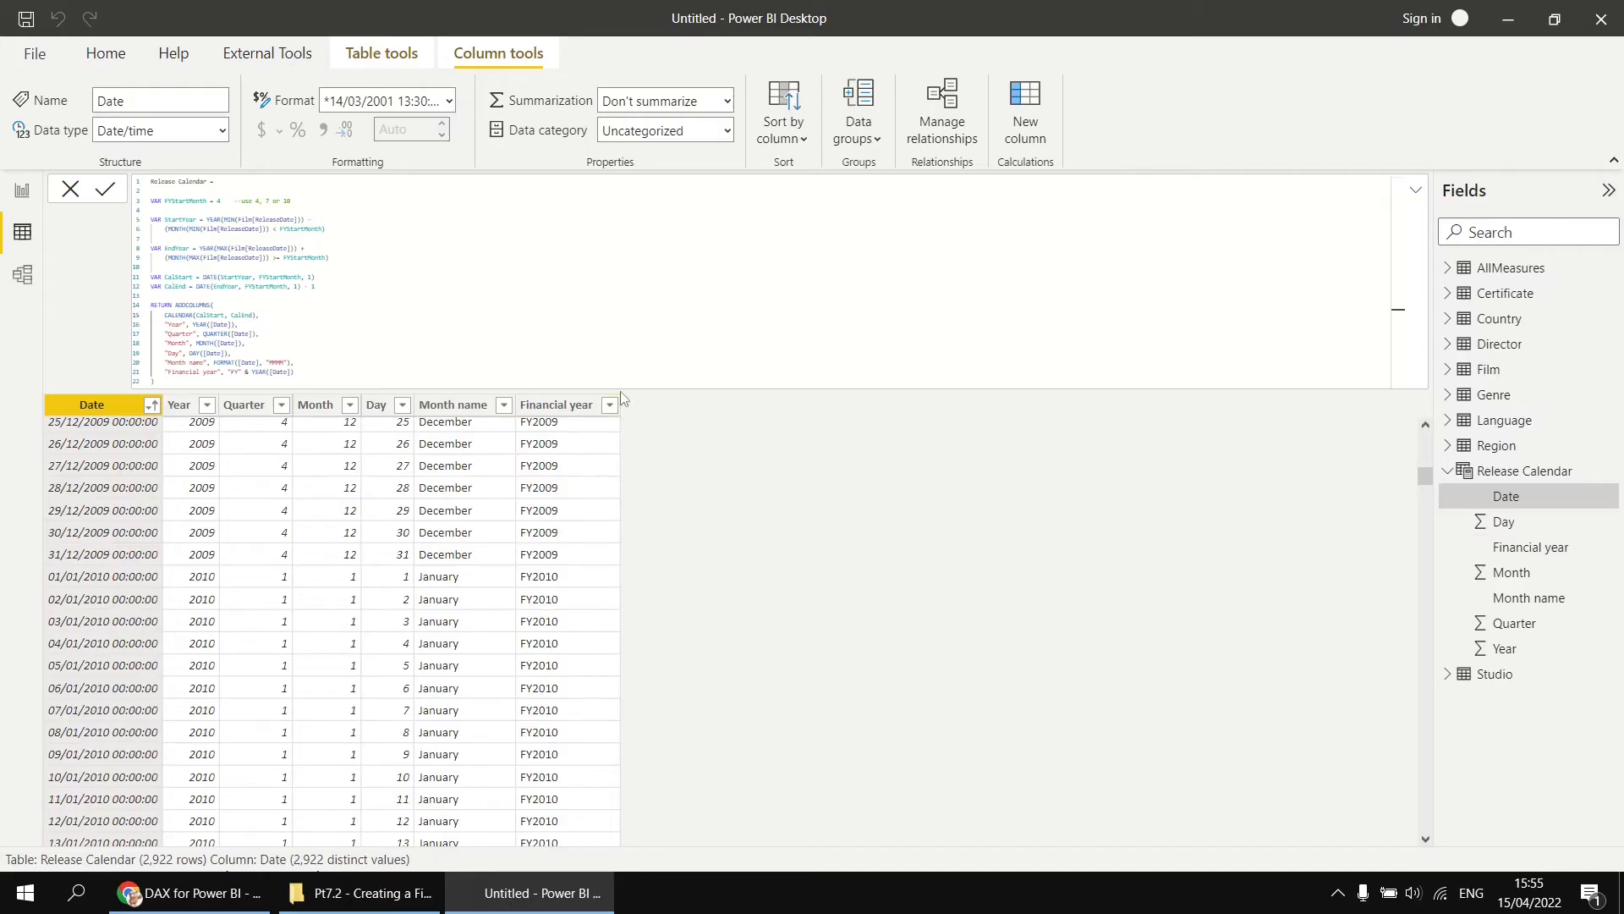
Subtract (MONTH([Date]) < FYStartMonth) from YEAR([Date]) in the Financial year expression and apply the formula.
scroll(620, 351, up, 5)
scroll(664, 380, up, 2)
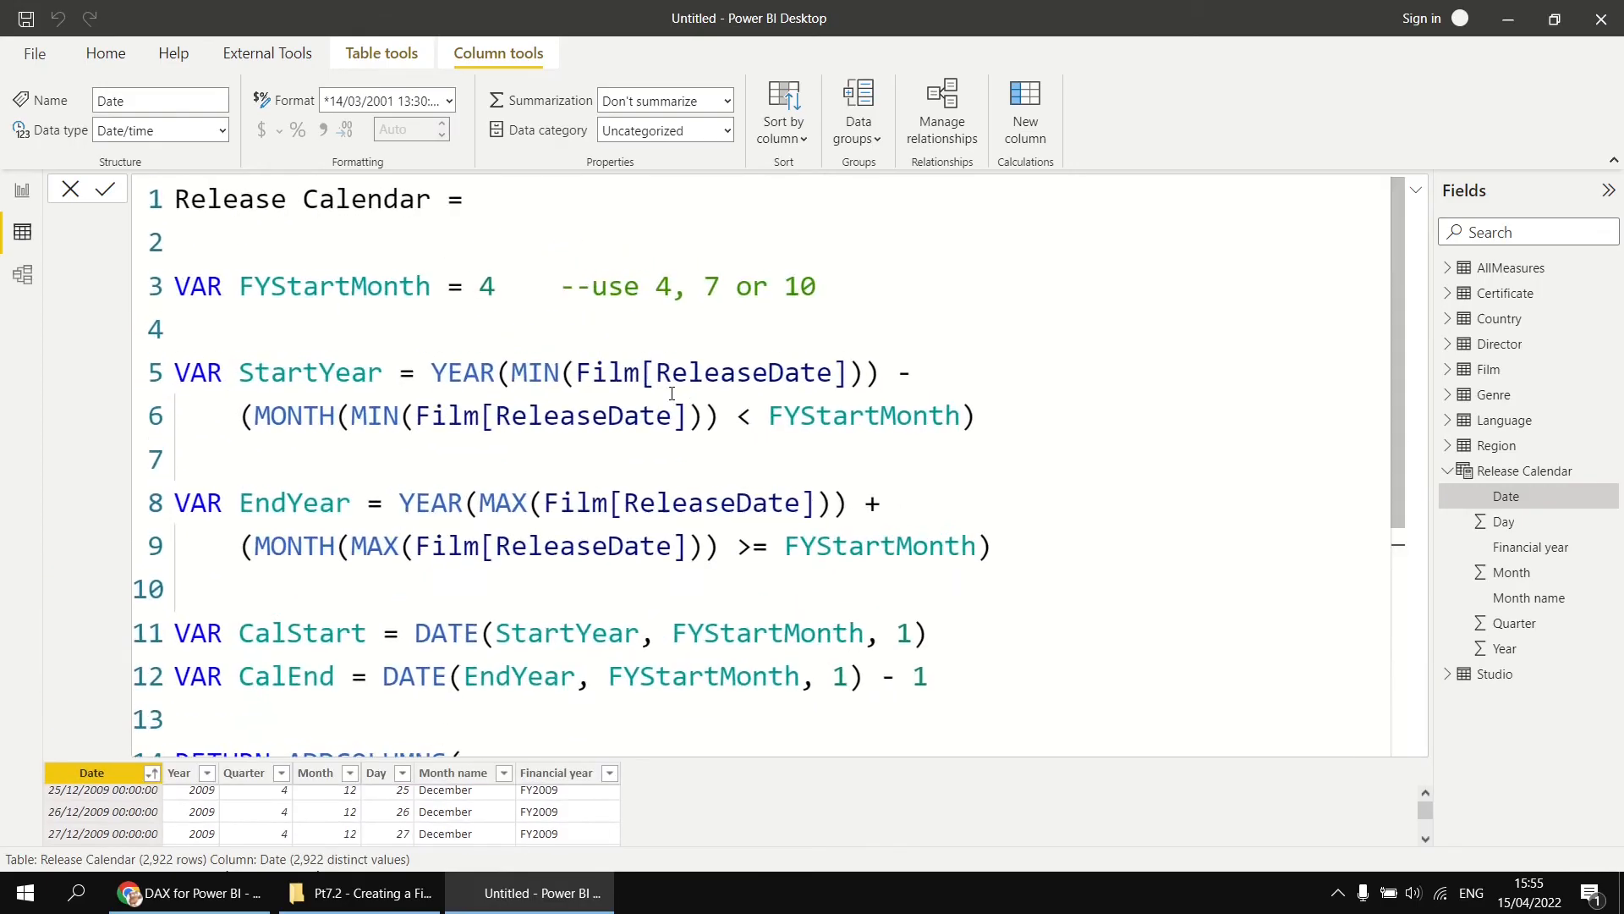
scroll(677, 397, down, 3)
scroll(841, 567, down, 3)
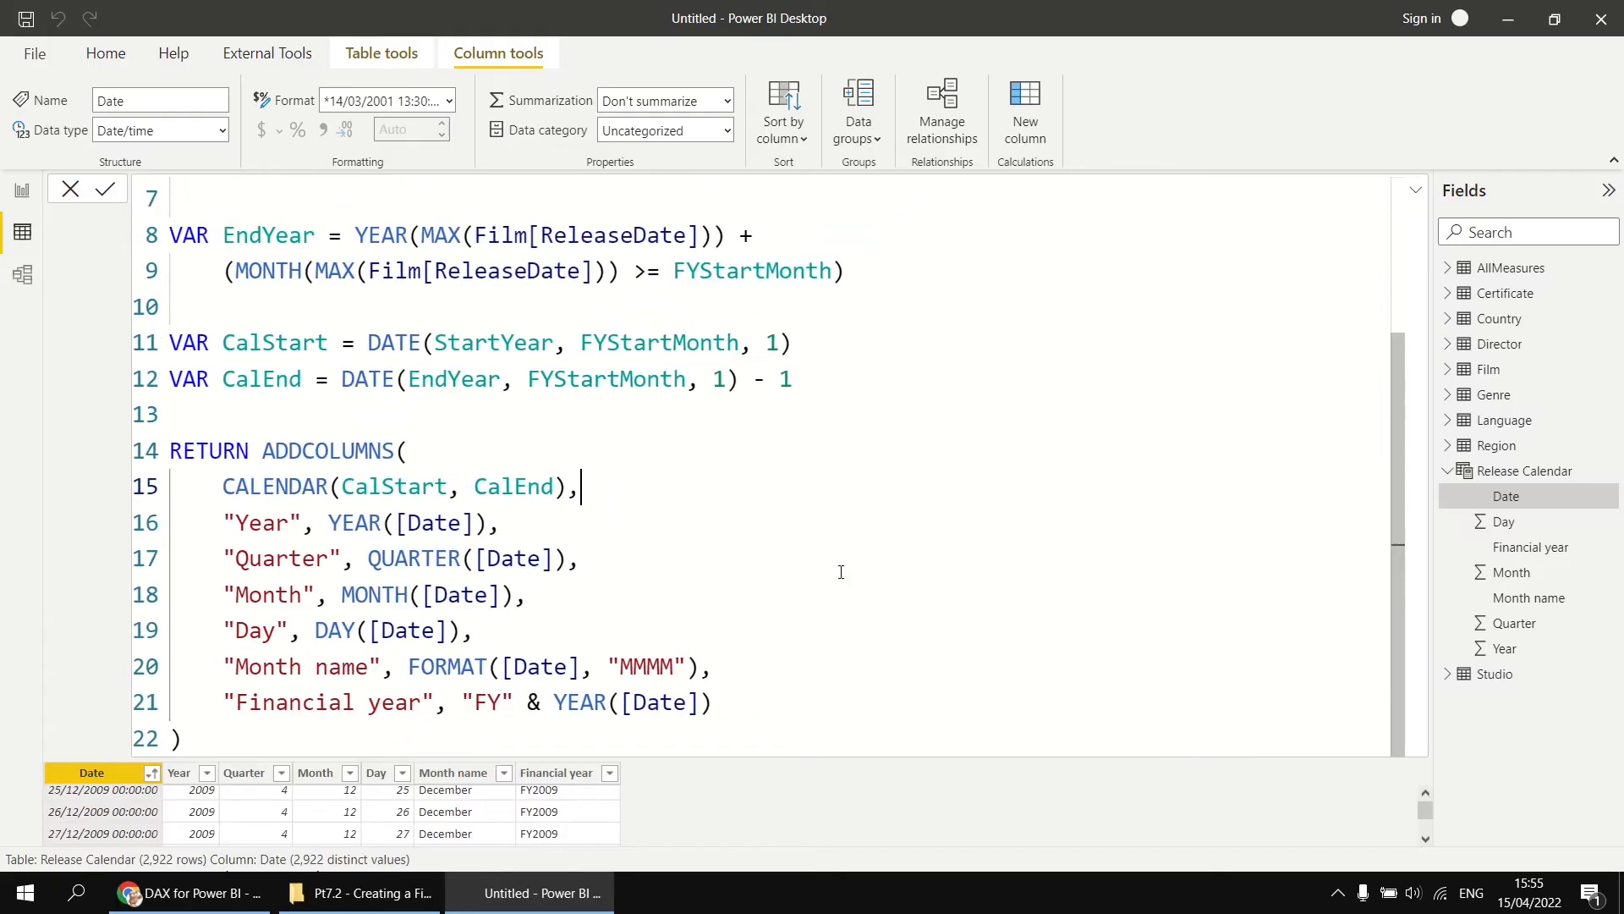
click(696, 713)
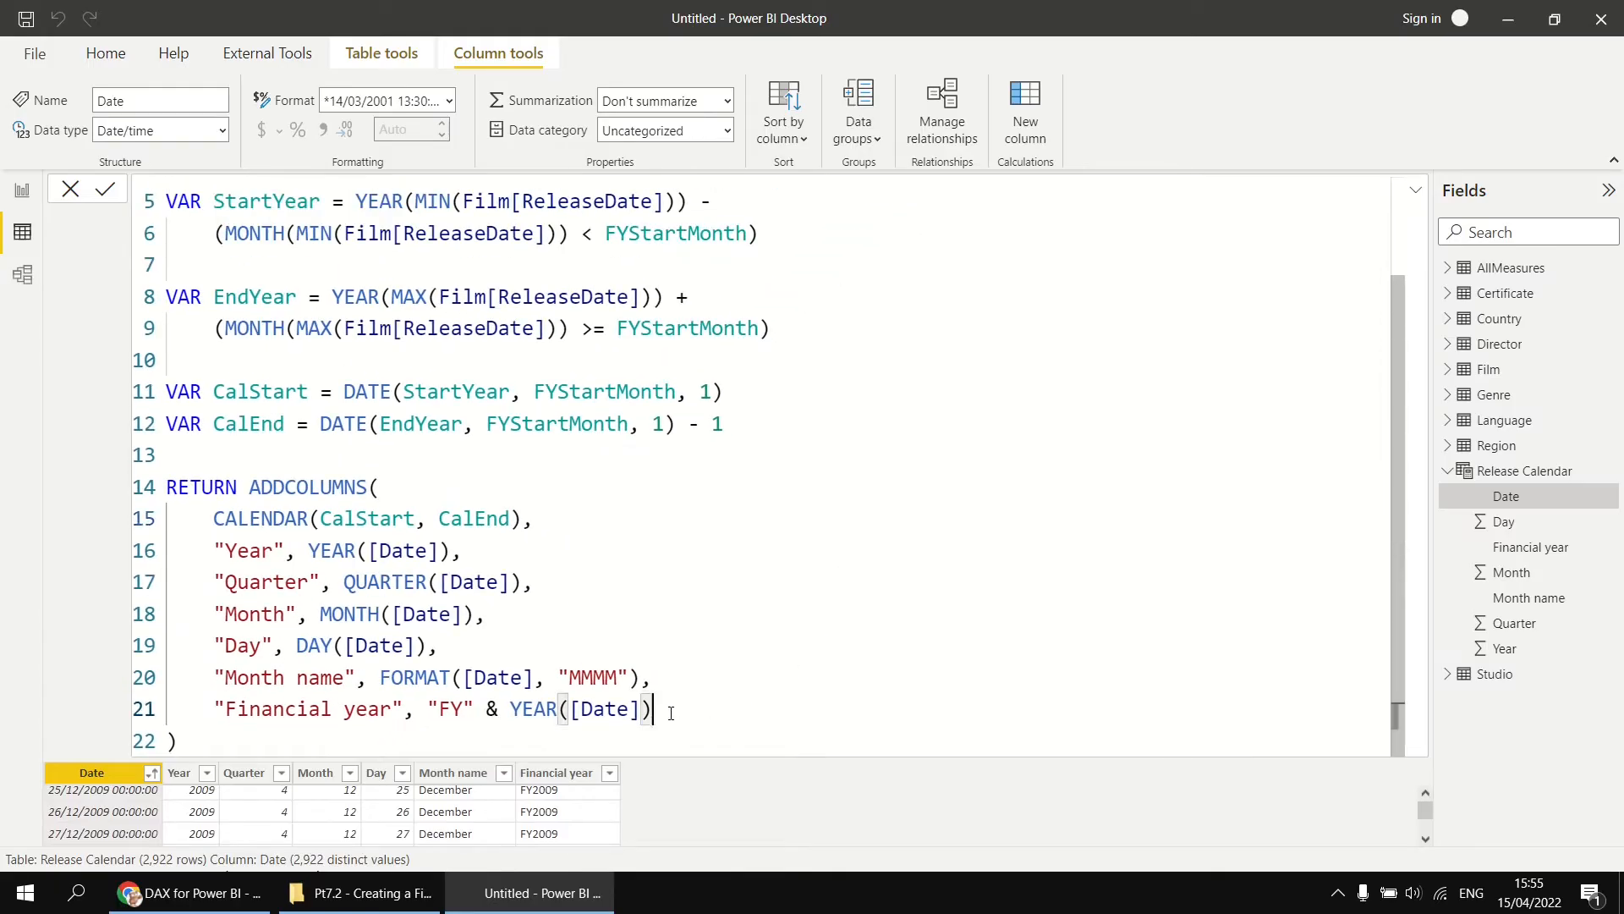
text(-)
text(YEAR)
text(([Date]) - ()
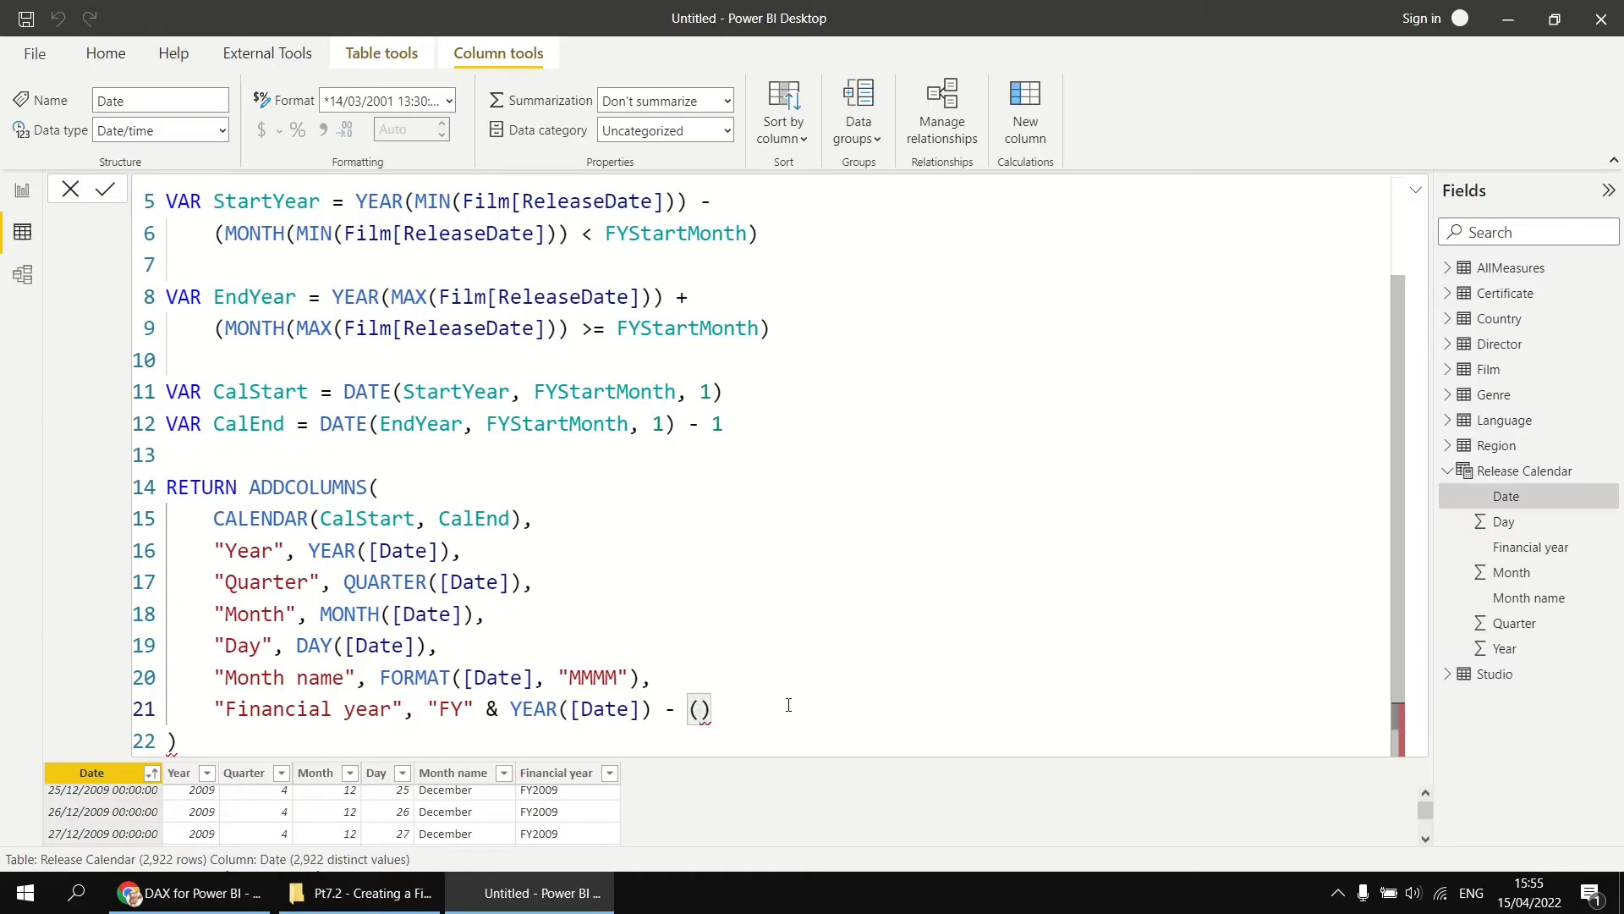
text(MONTH)
text(([Date)
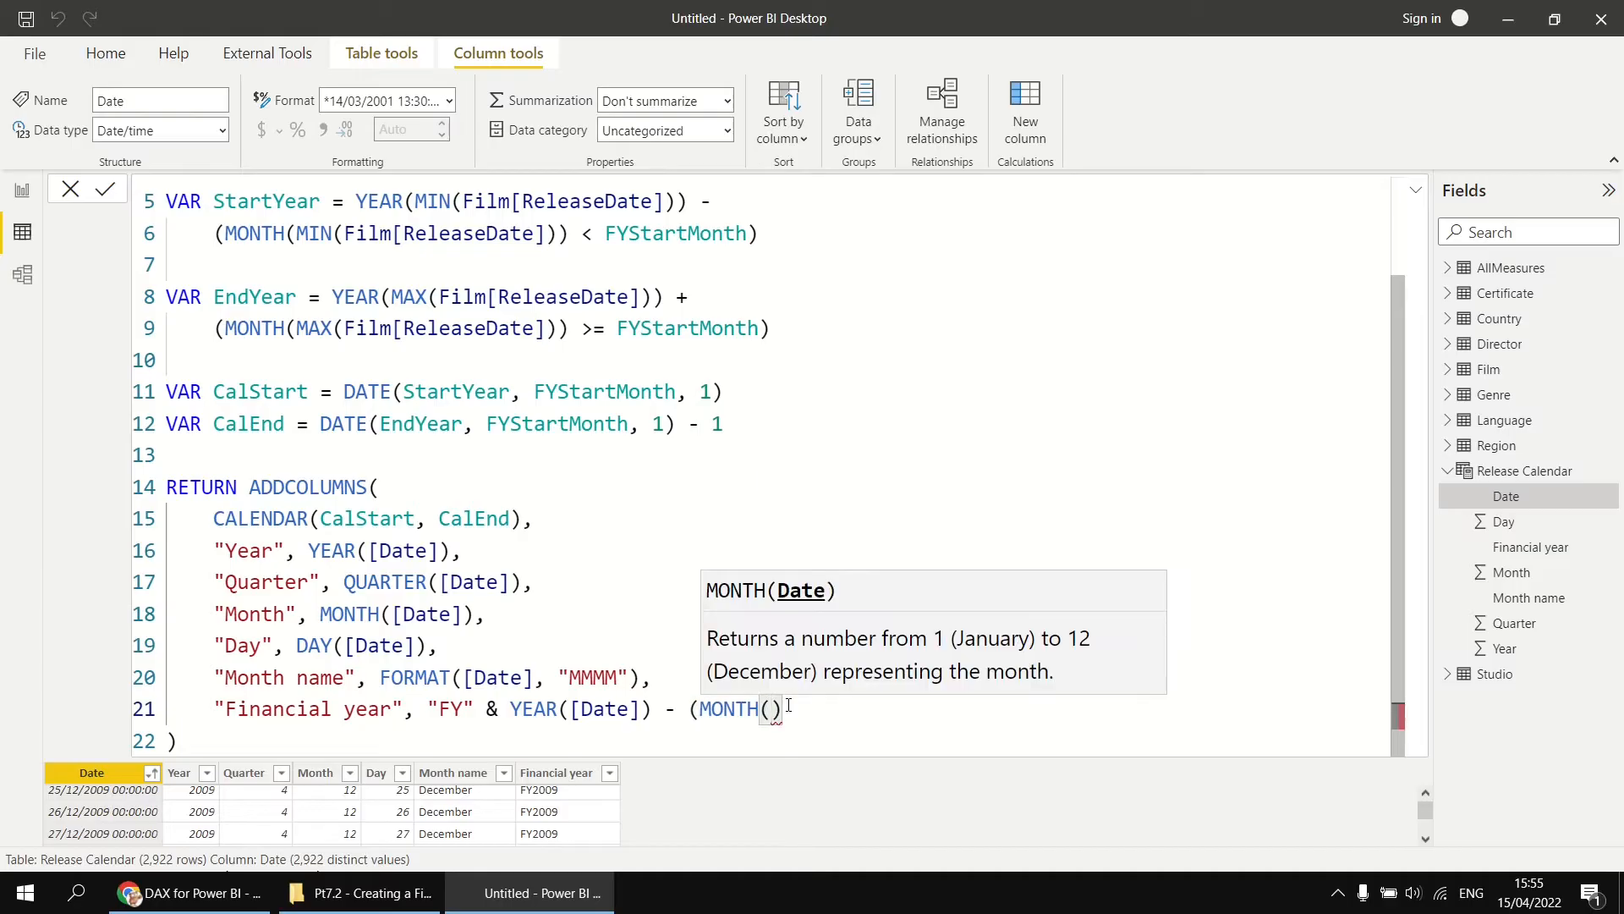
text(])
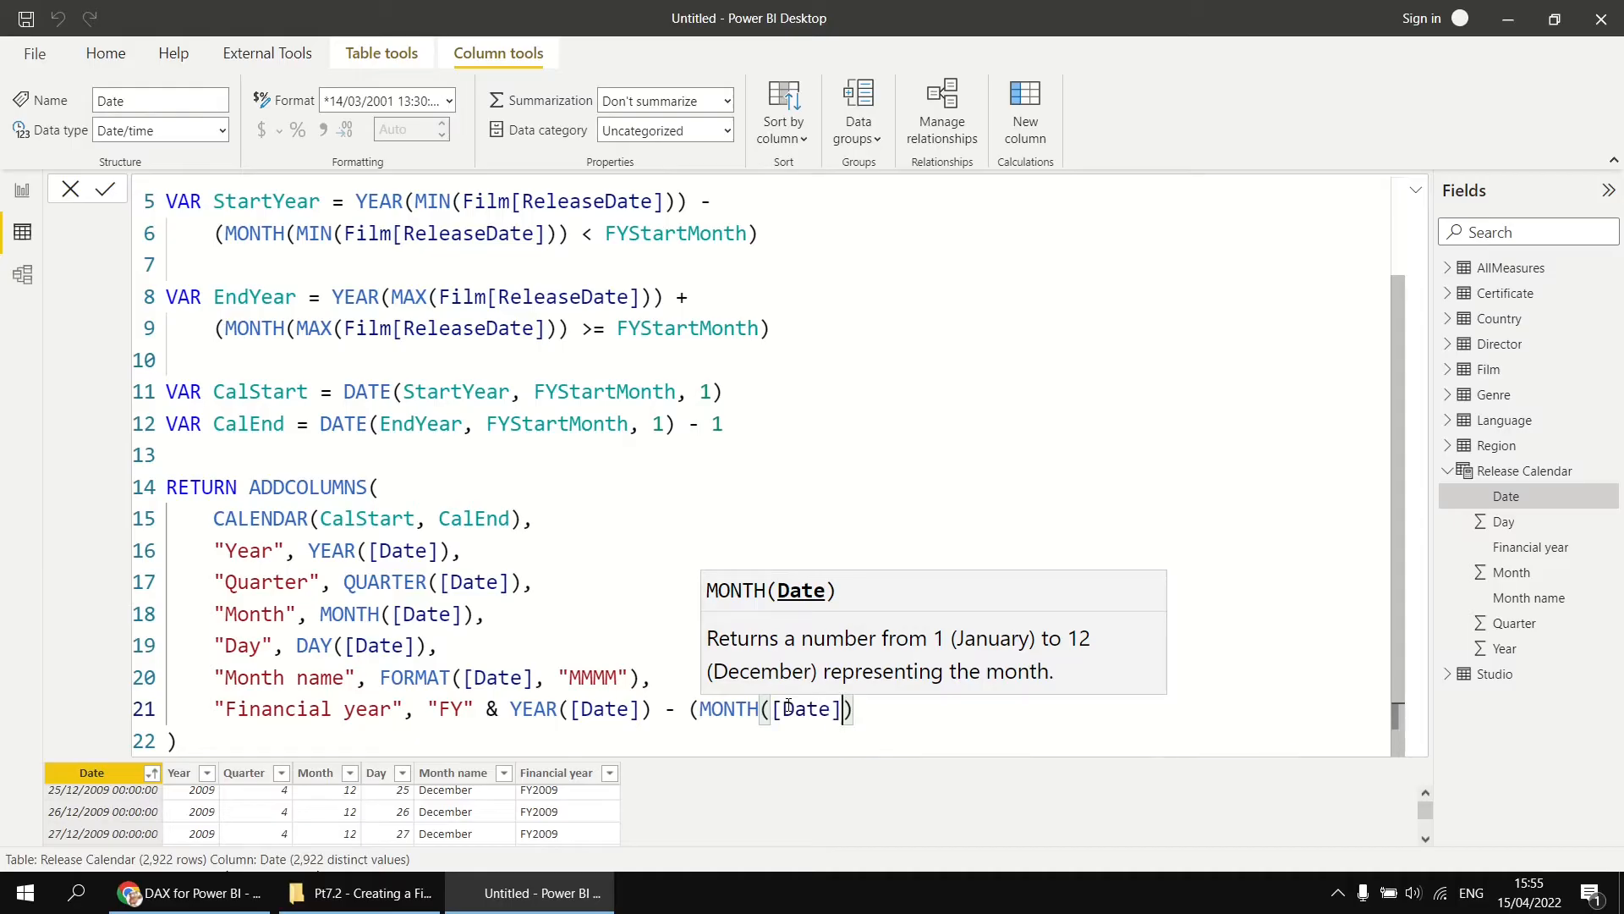
text() < )
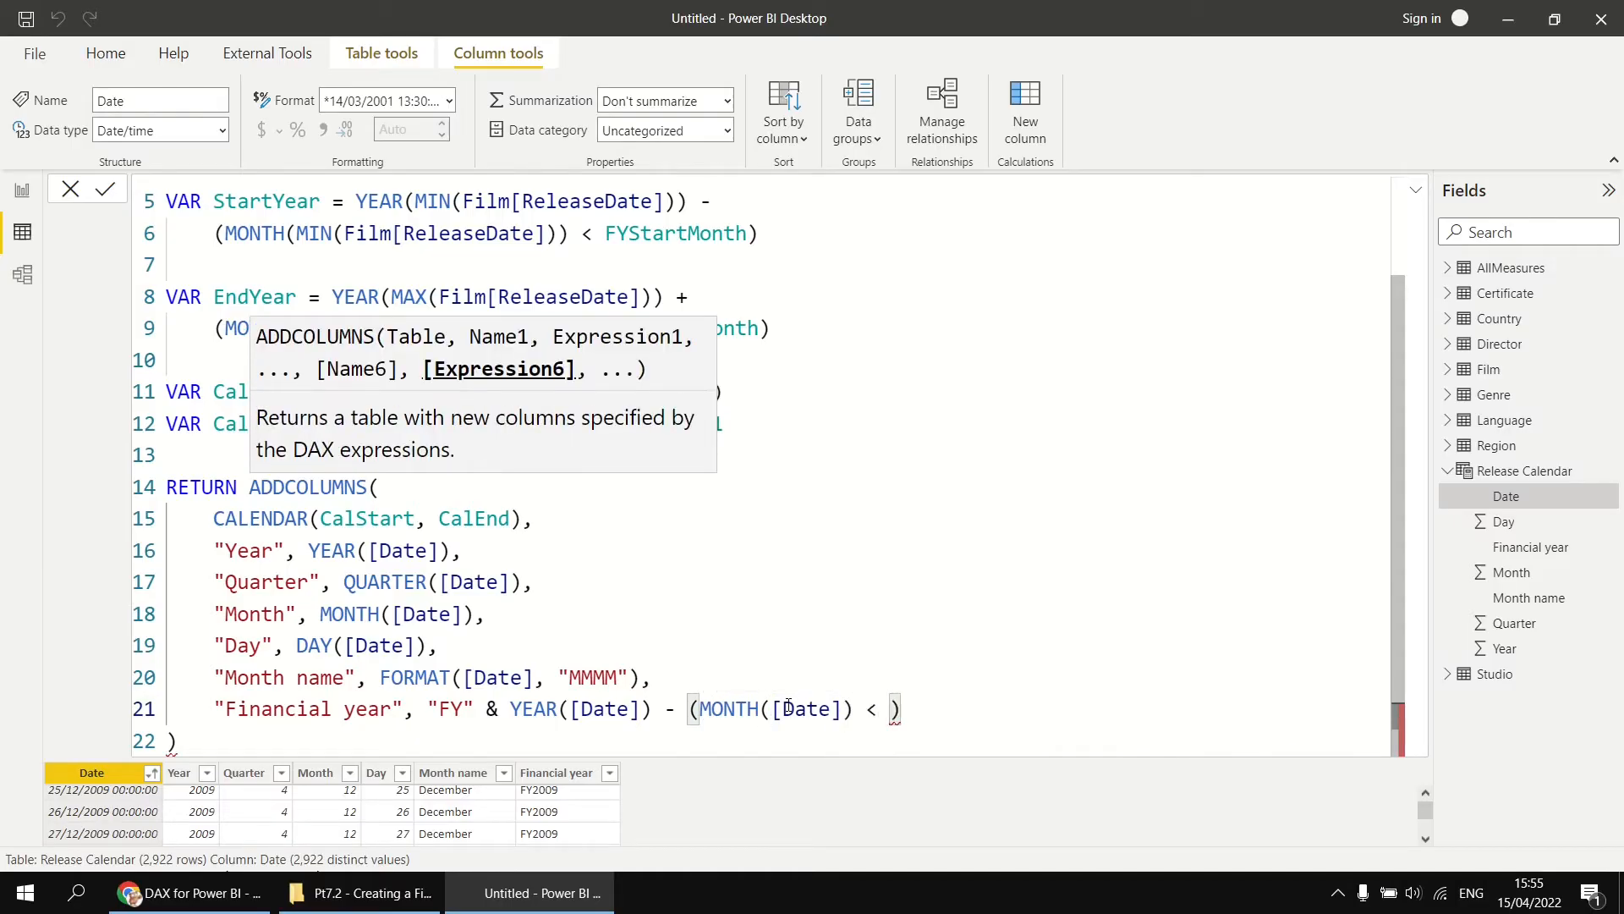
text(FYStartMonth)
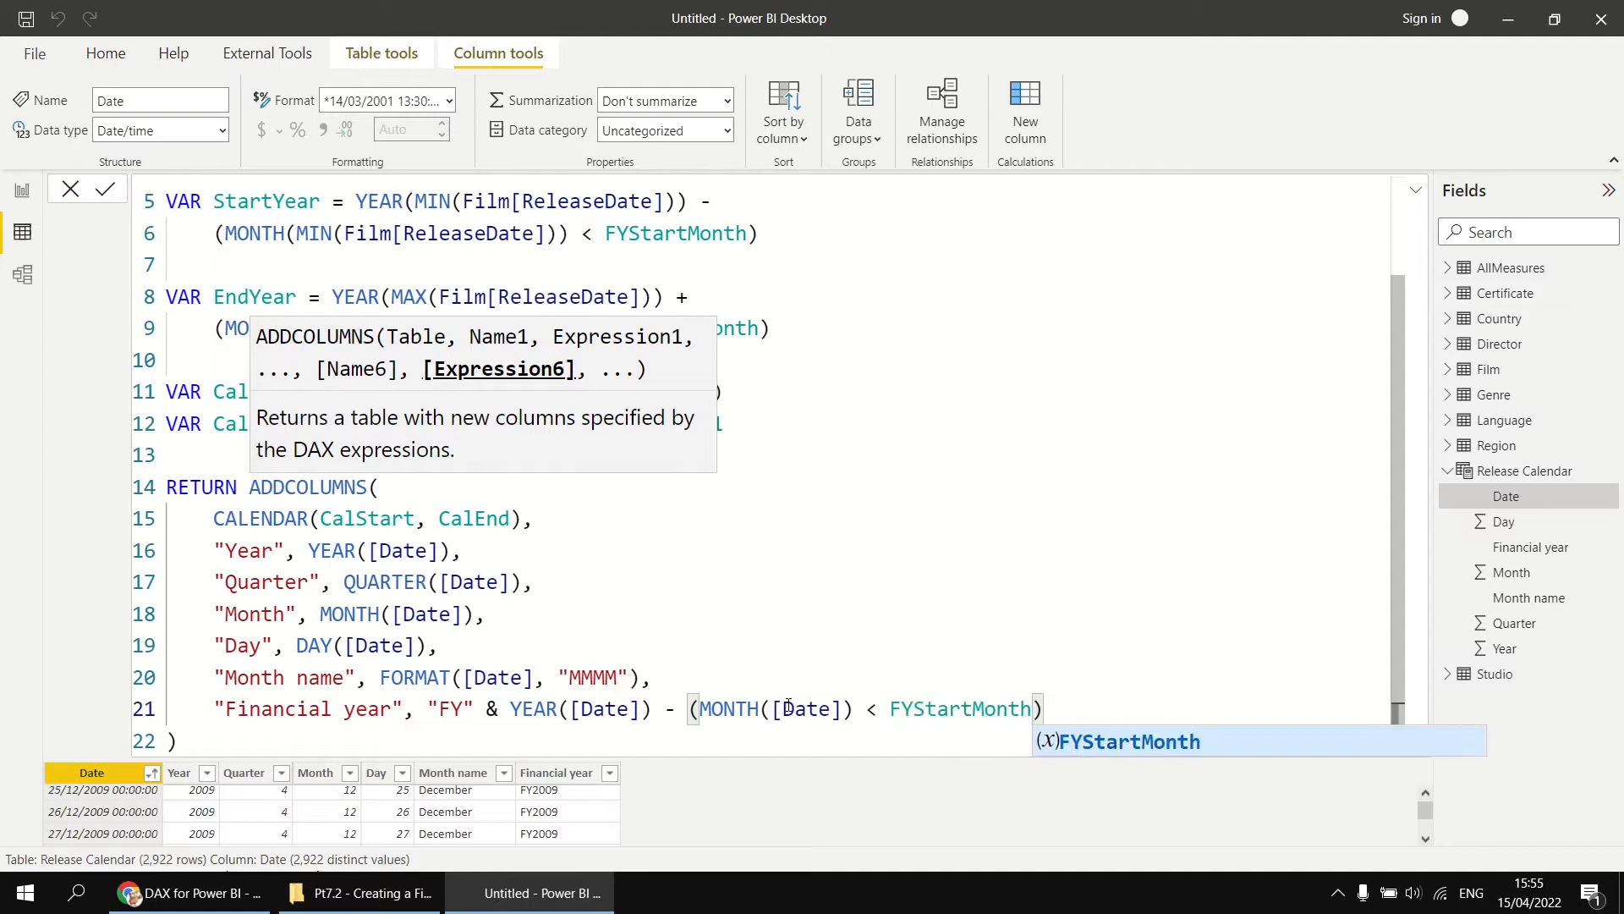
text())
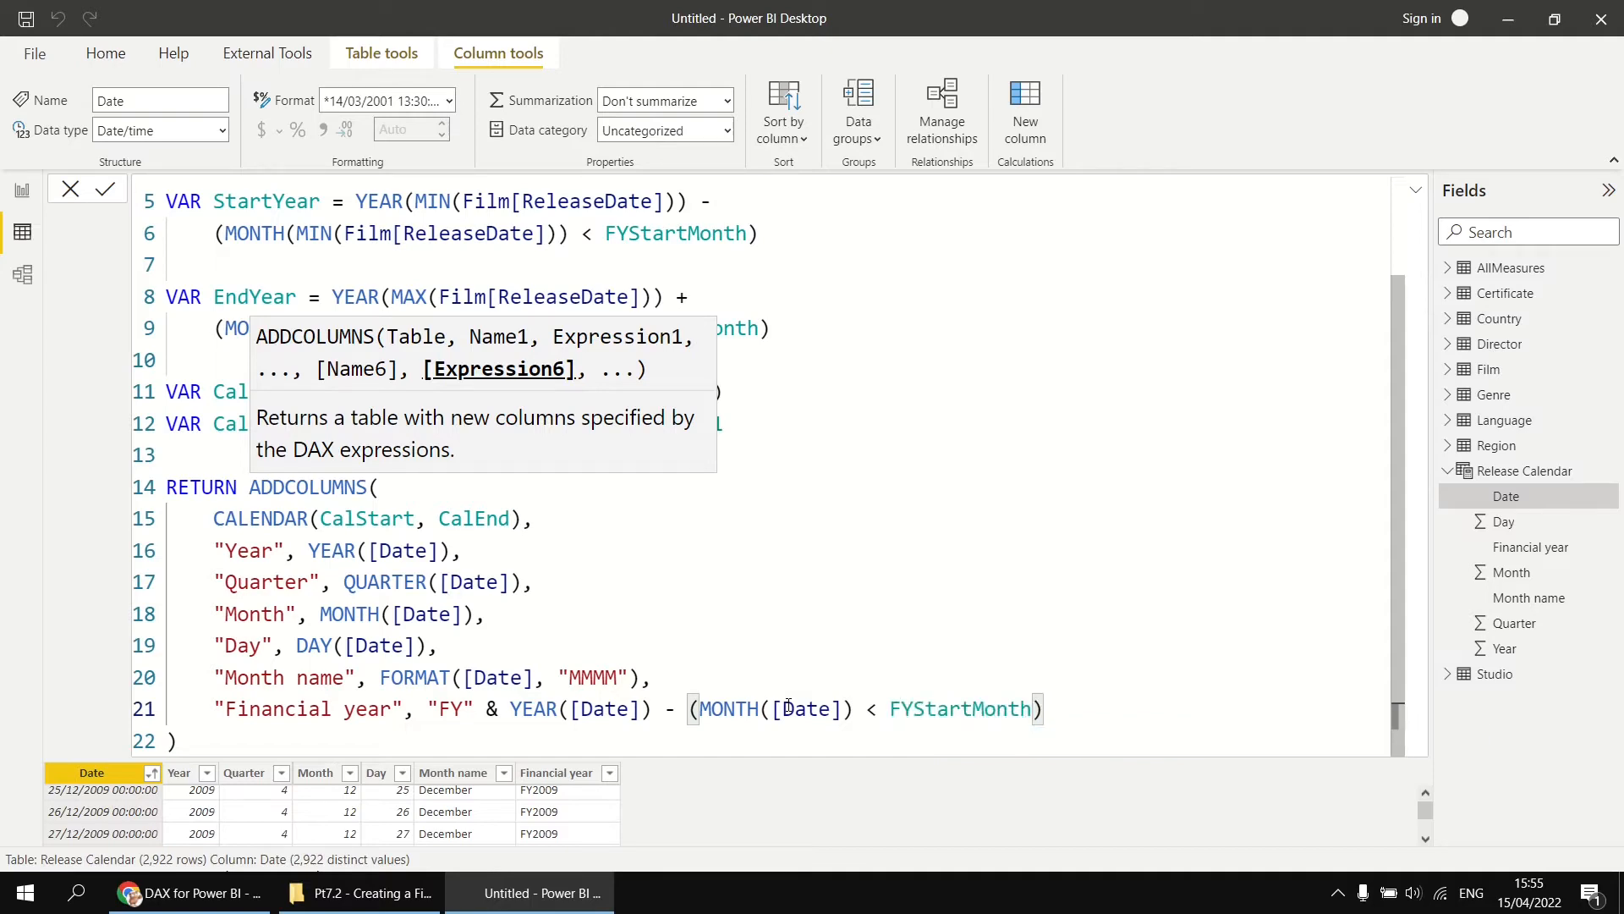
key(Return)
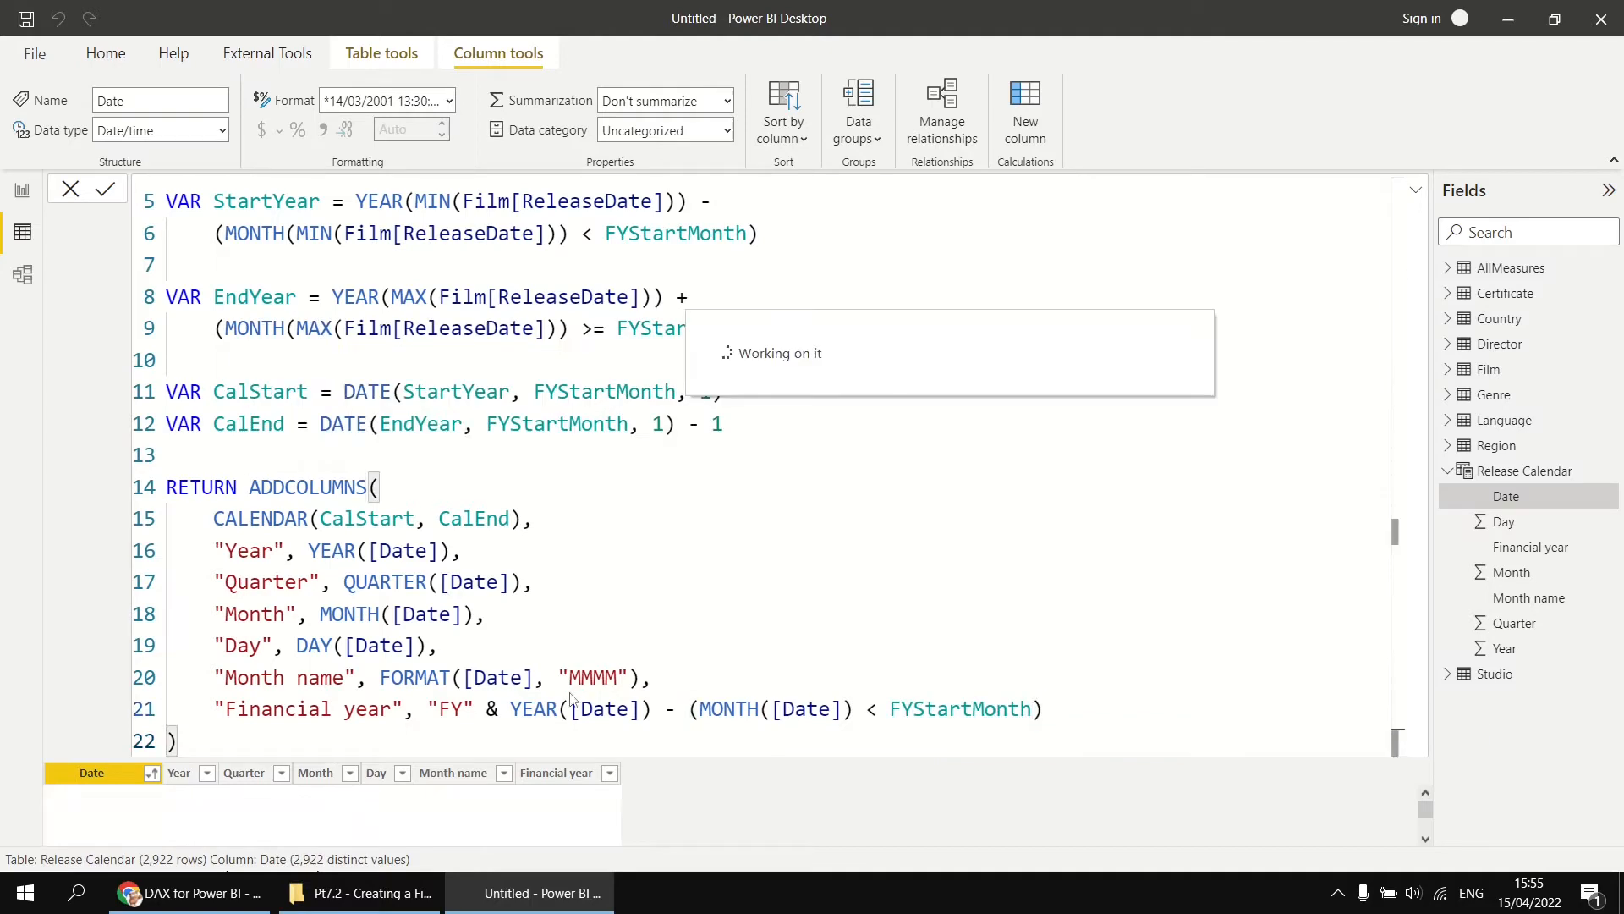
Check the Financial year values from April 2009 through January to March 2010.
scroll(1047, 474, down, 5)
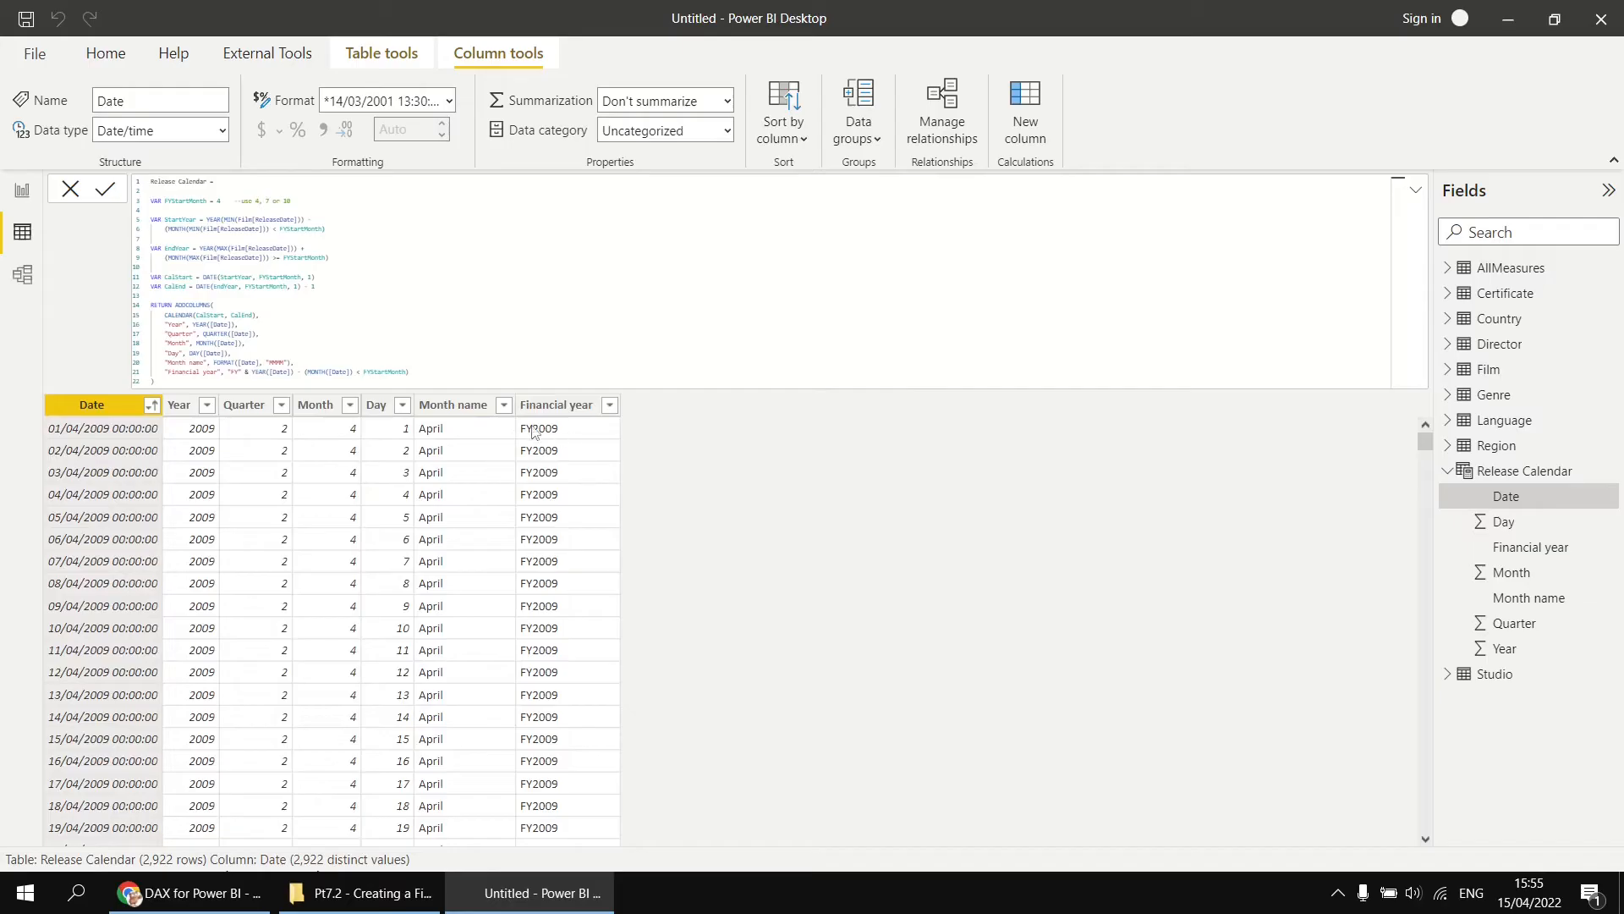
drag(1426, 444, 1426, 486)
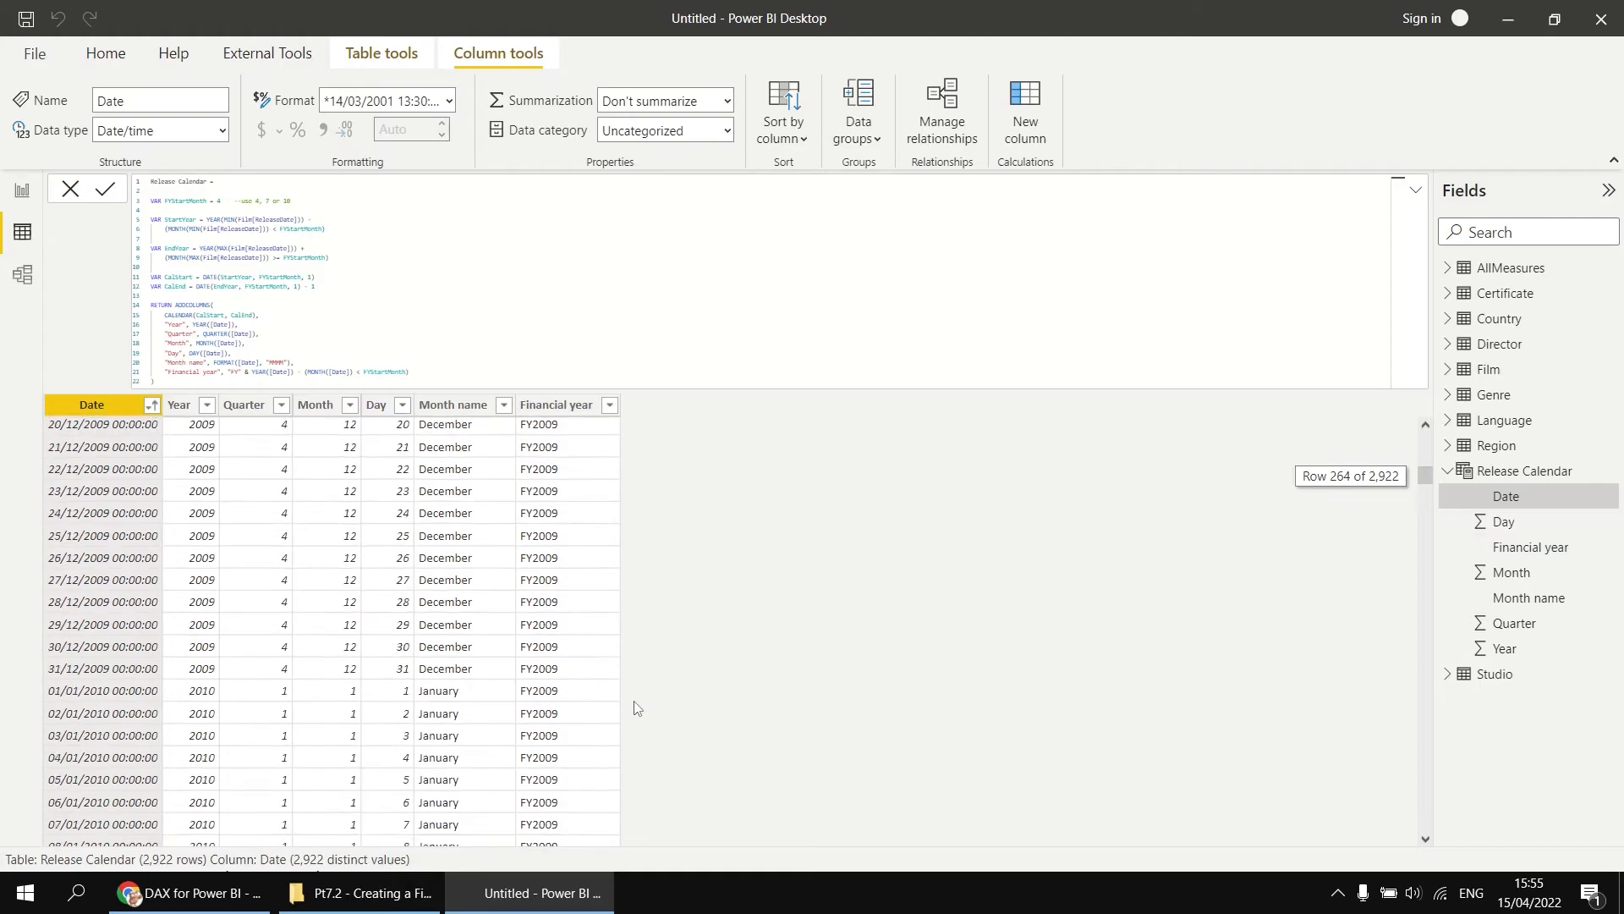
scroll(541, 707, down, 10)
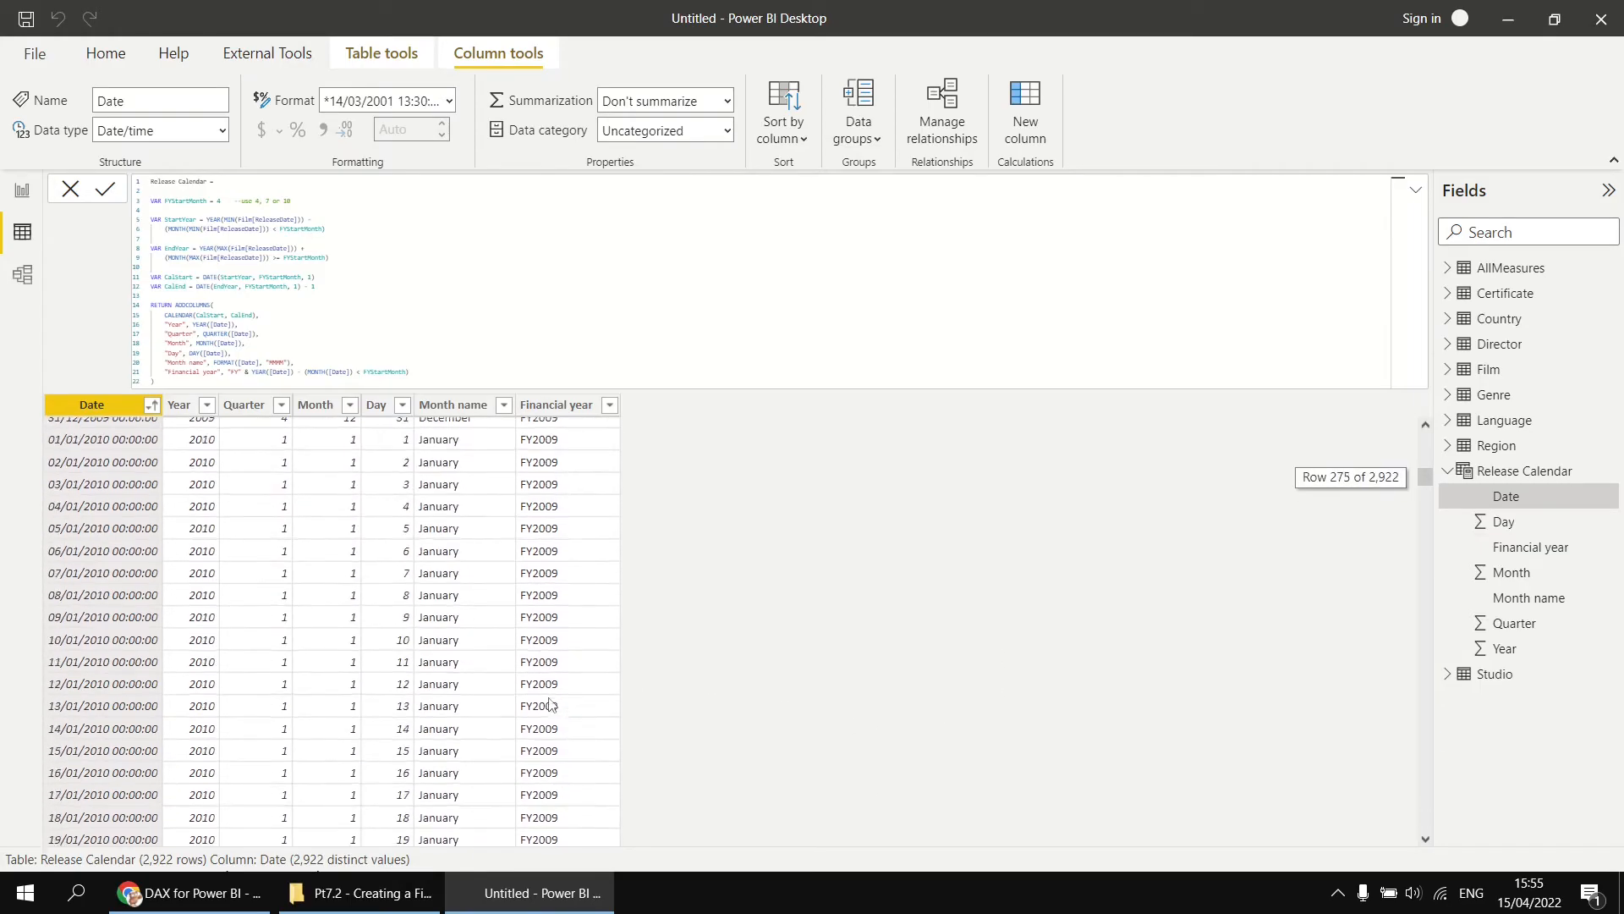
scroll(544, 709, down, 15)
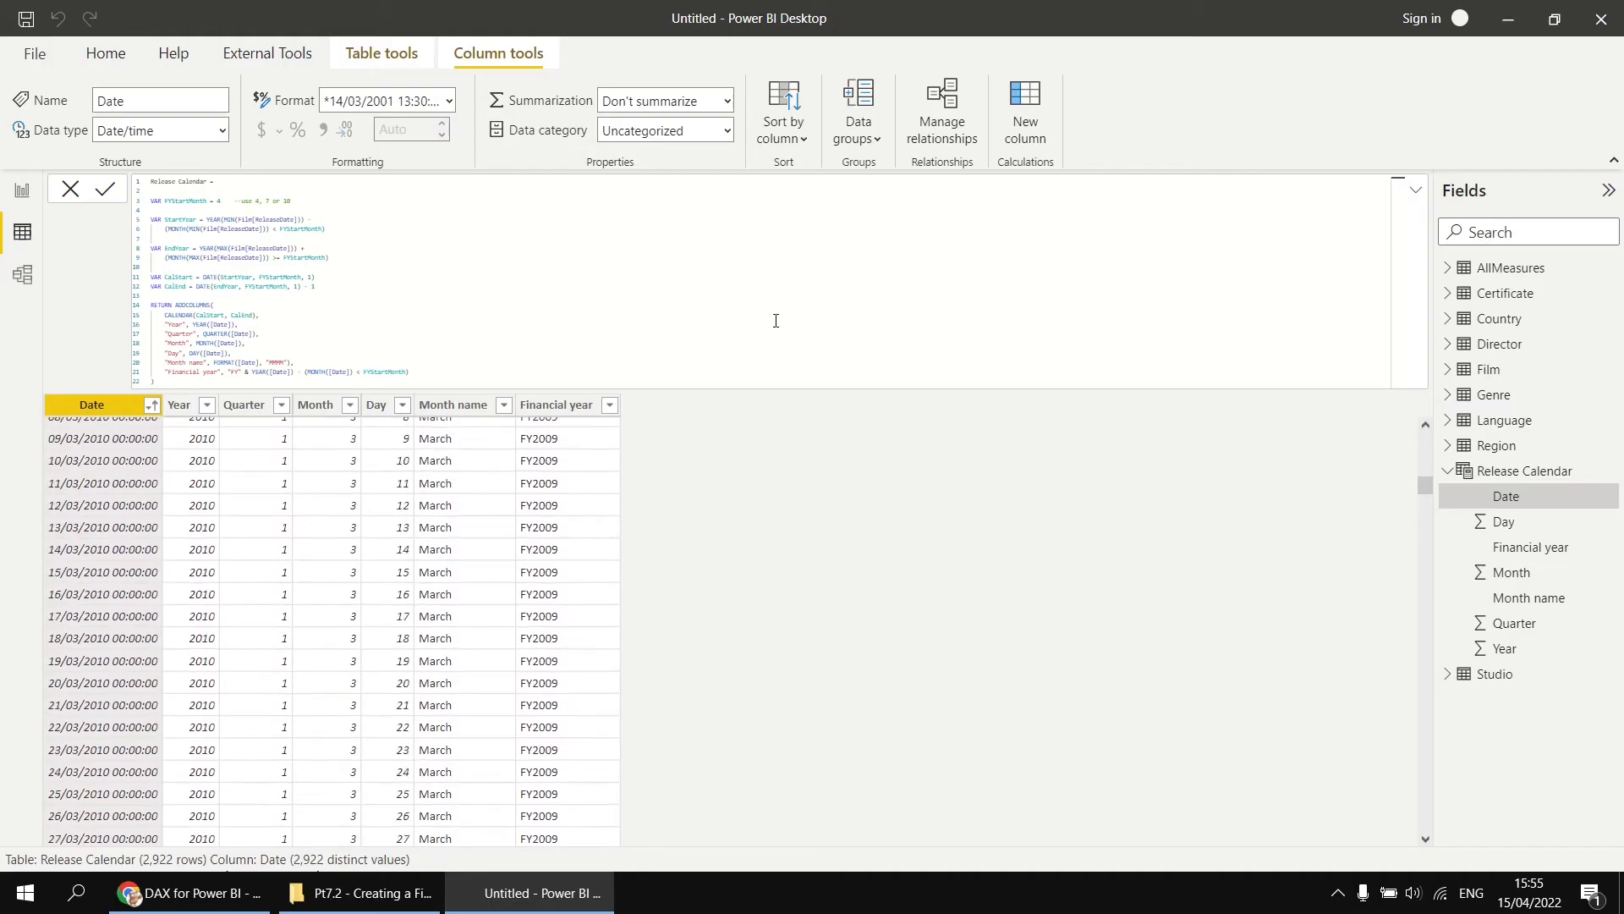
Extend the Financial year expression with & "/" & followed by YEAR([Date]) on a new indented line.
ctrl+scroll(772, 324, up, 5)
ctrl+scroll(913, 498, up, 3)
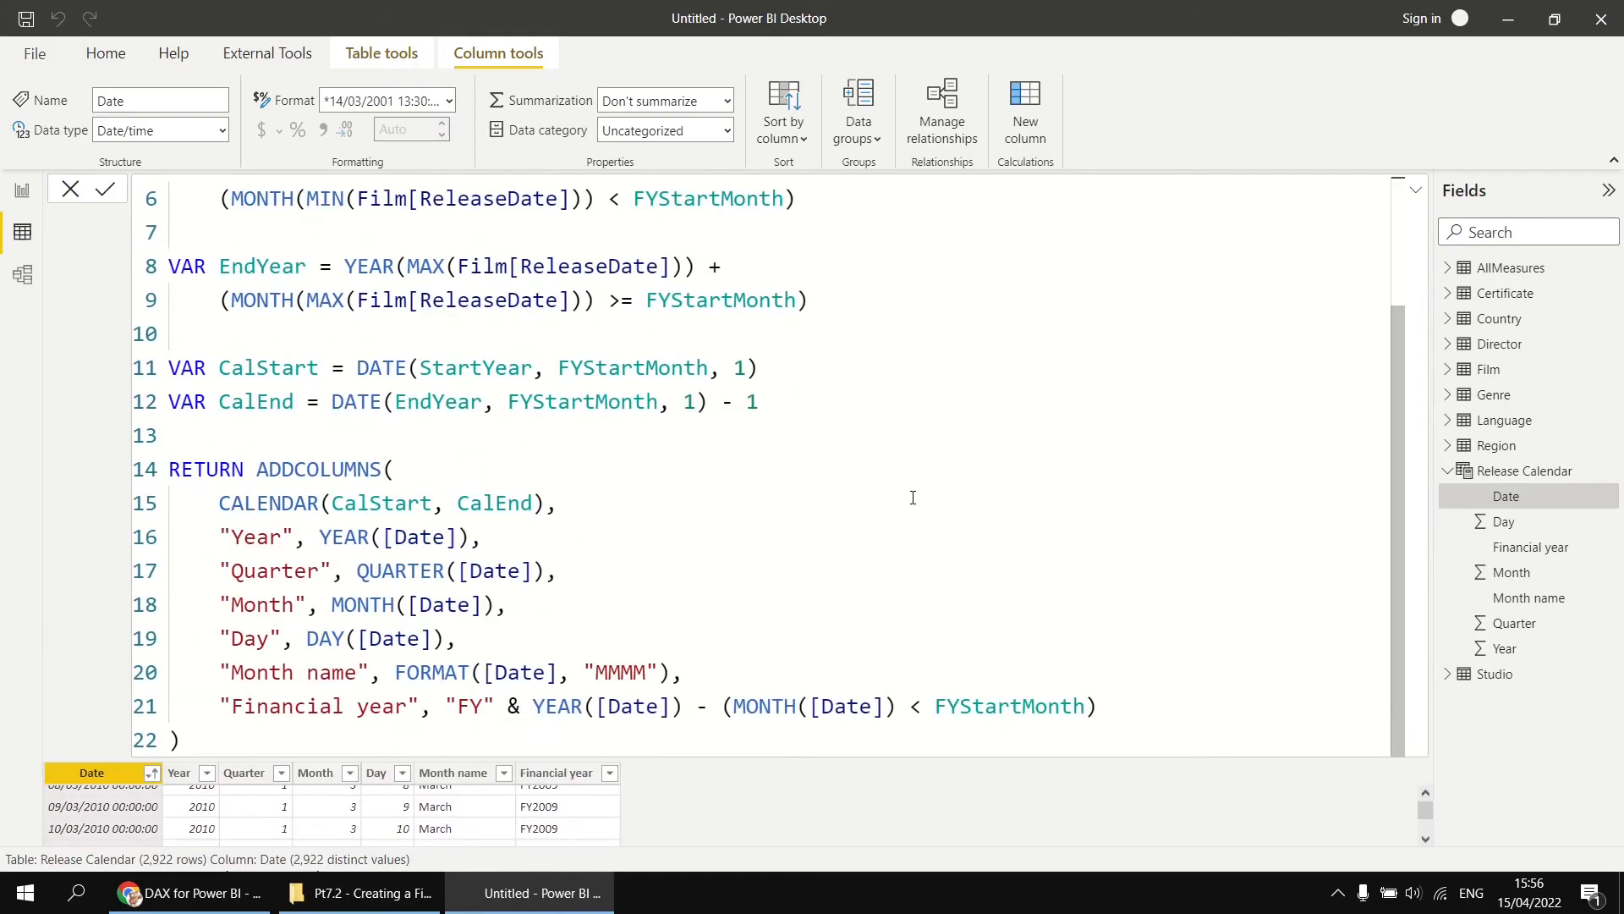
click(1165, 695)
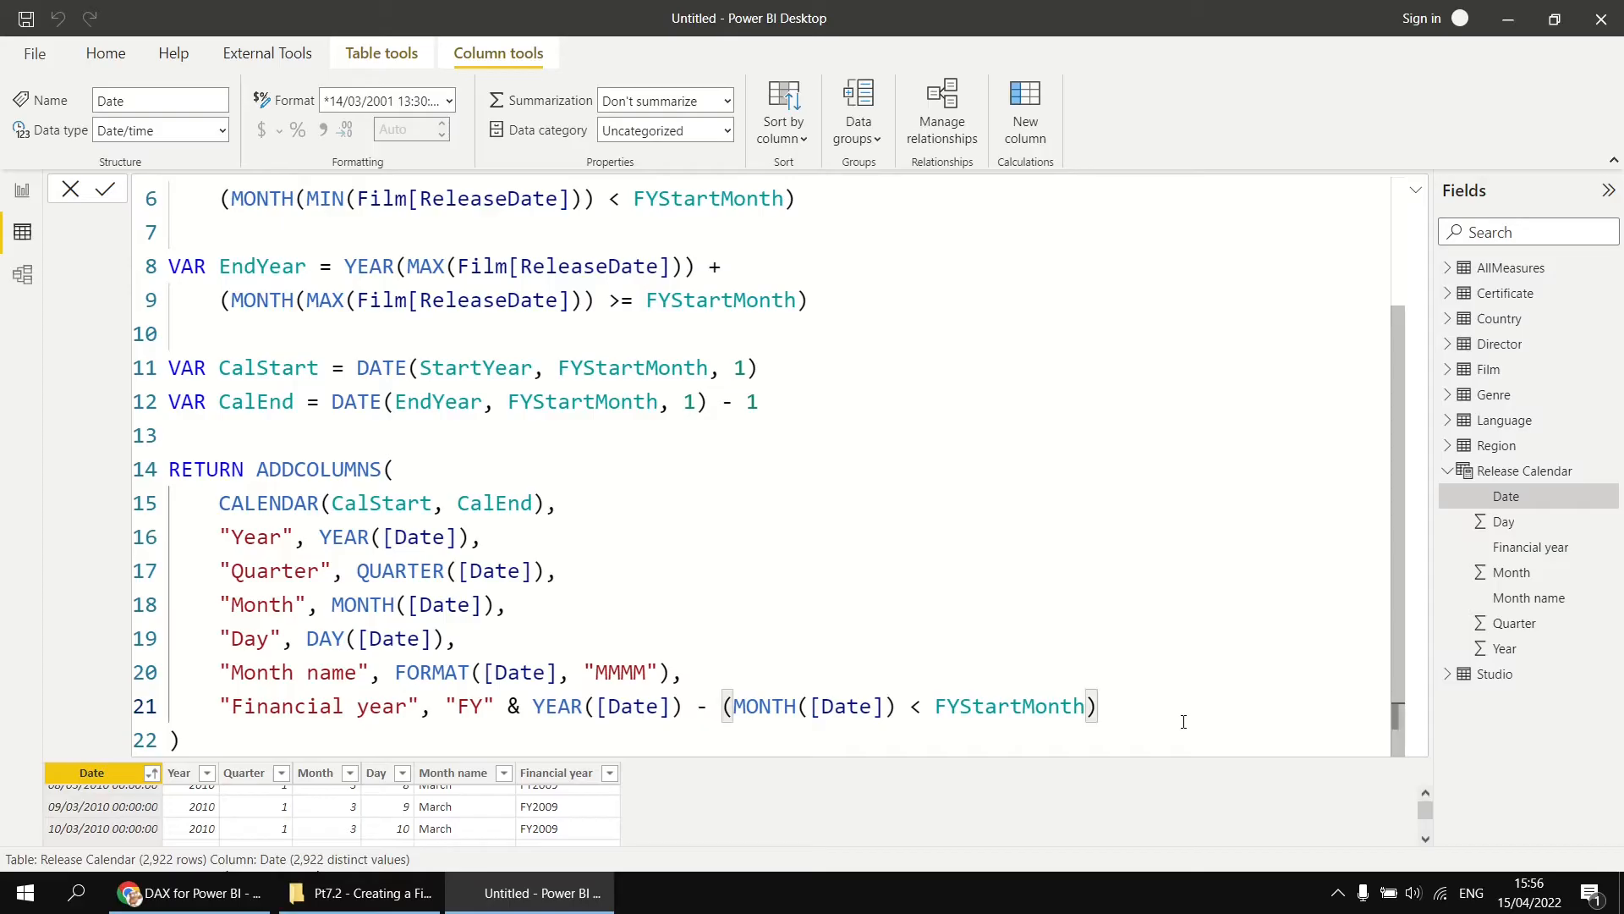
text(& )
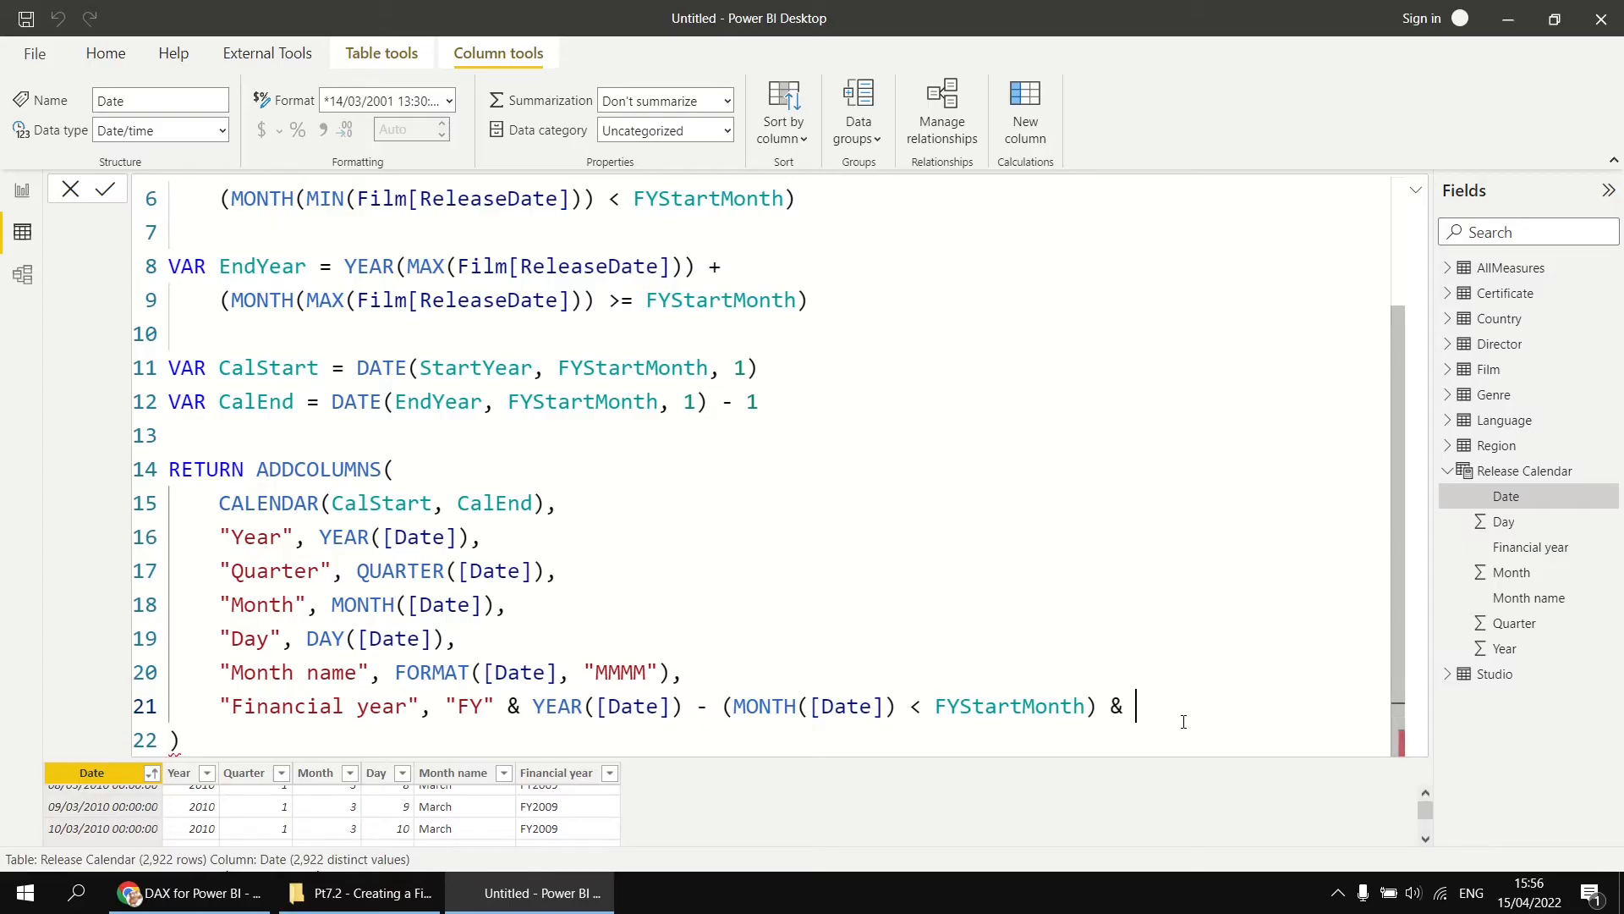
text("/" &)
key(shift+Return)
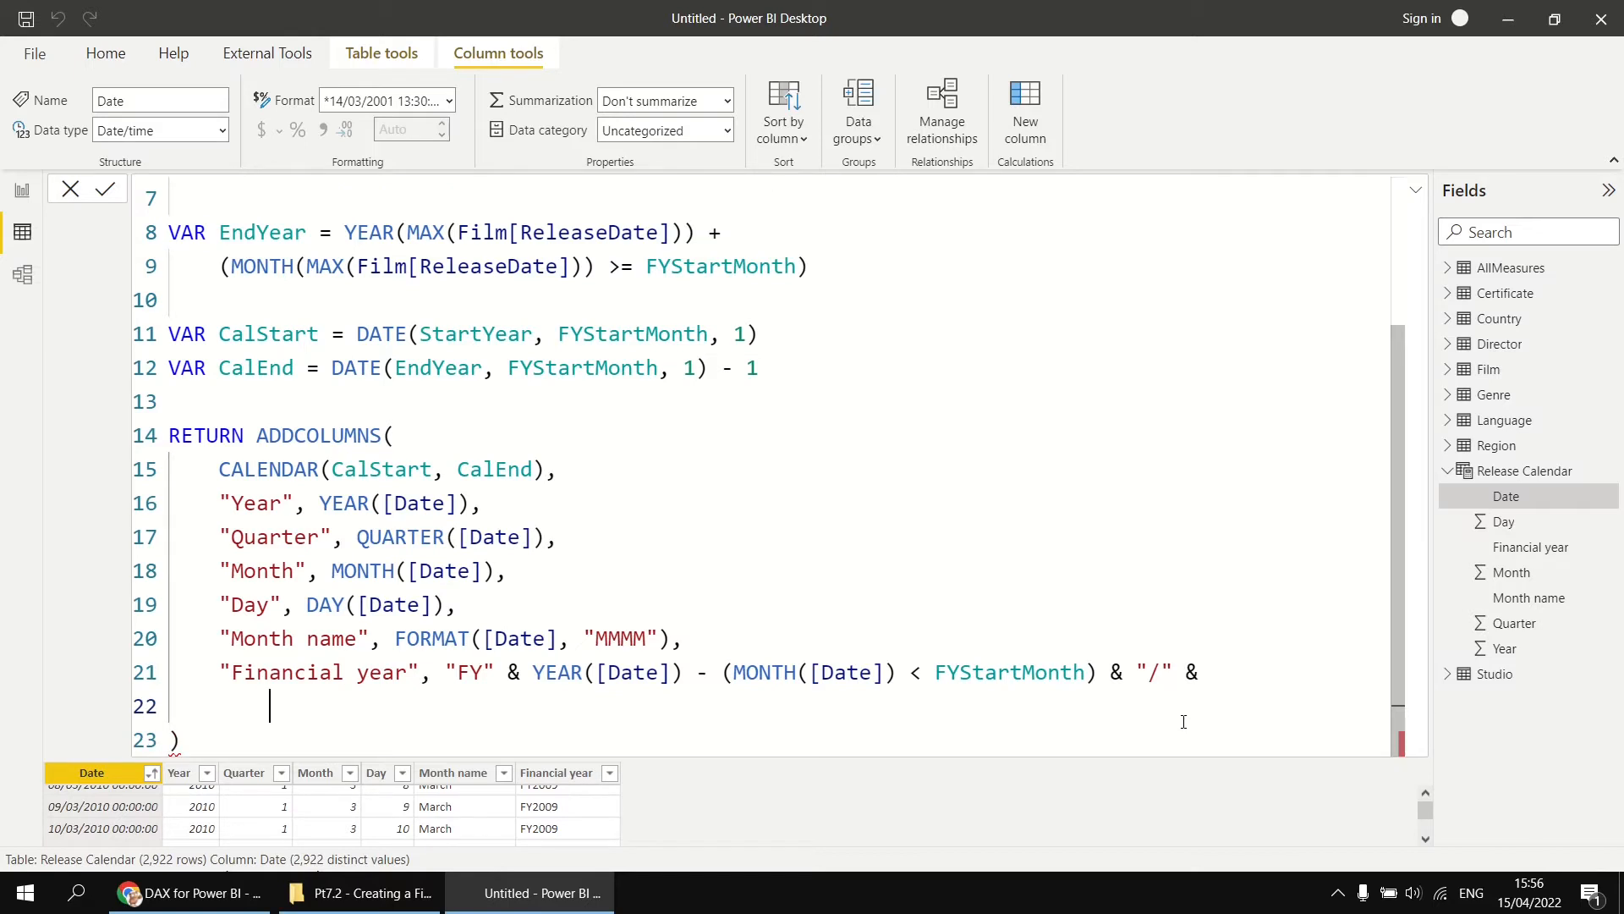
key(Tab)
text(YEAR)
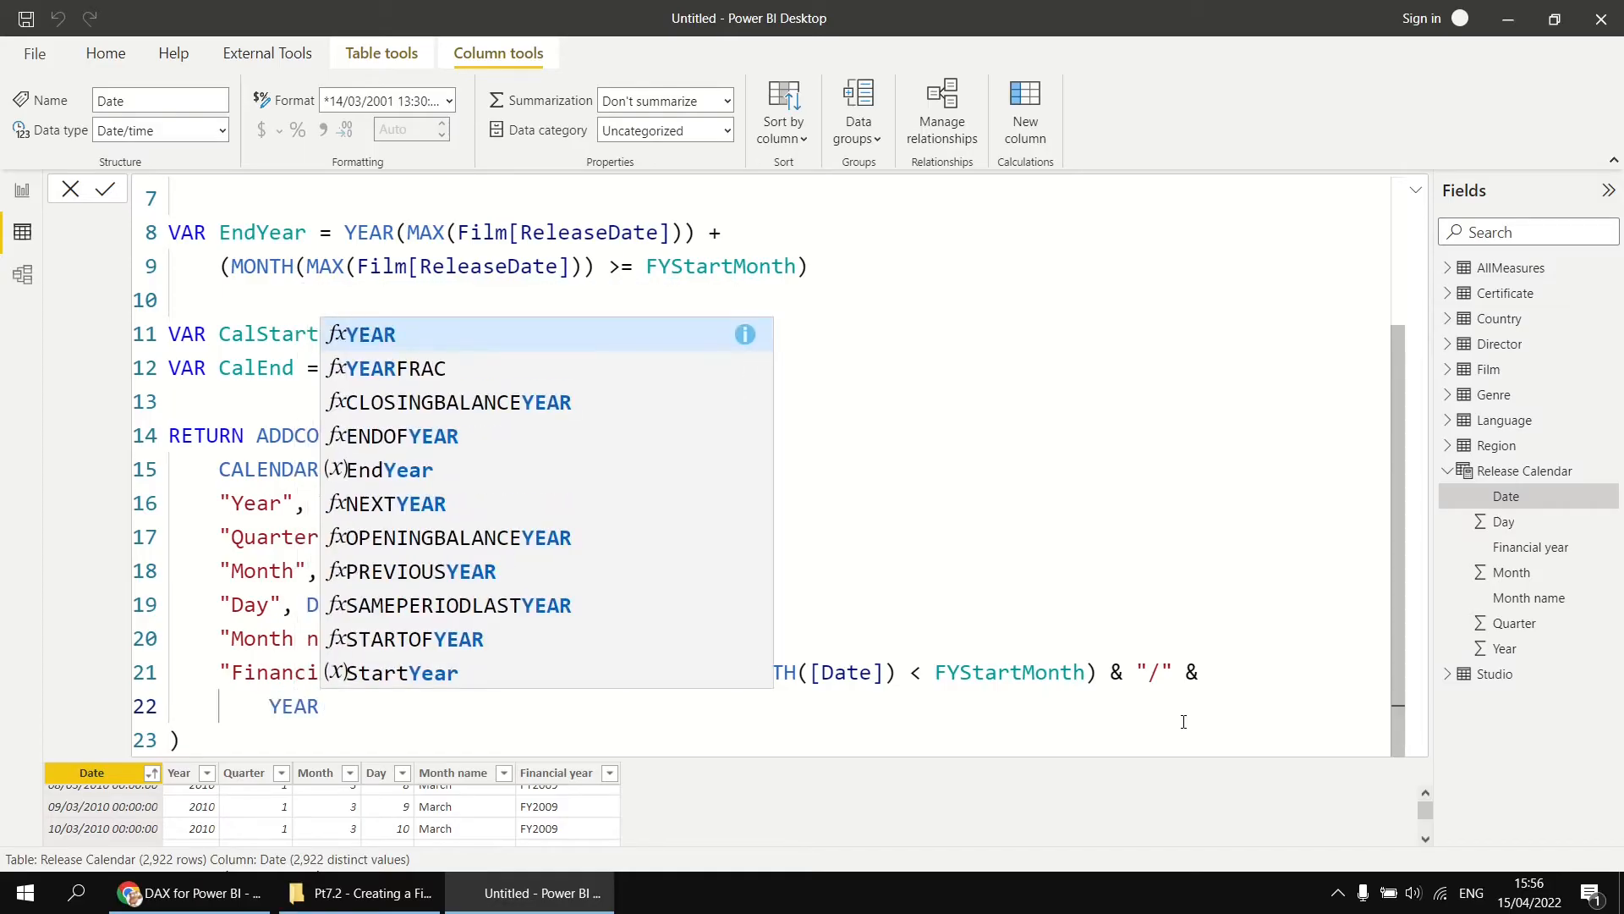
text(([Date)
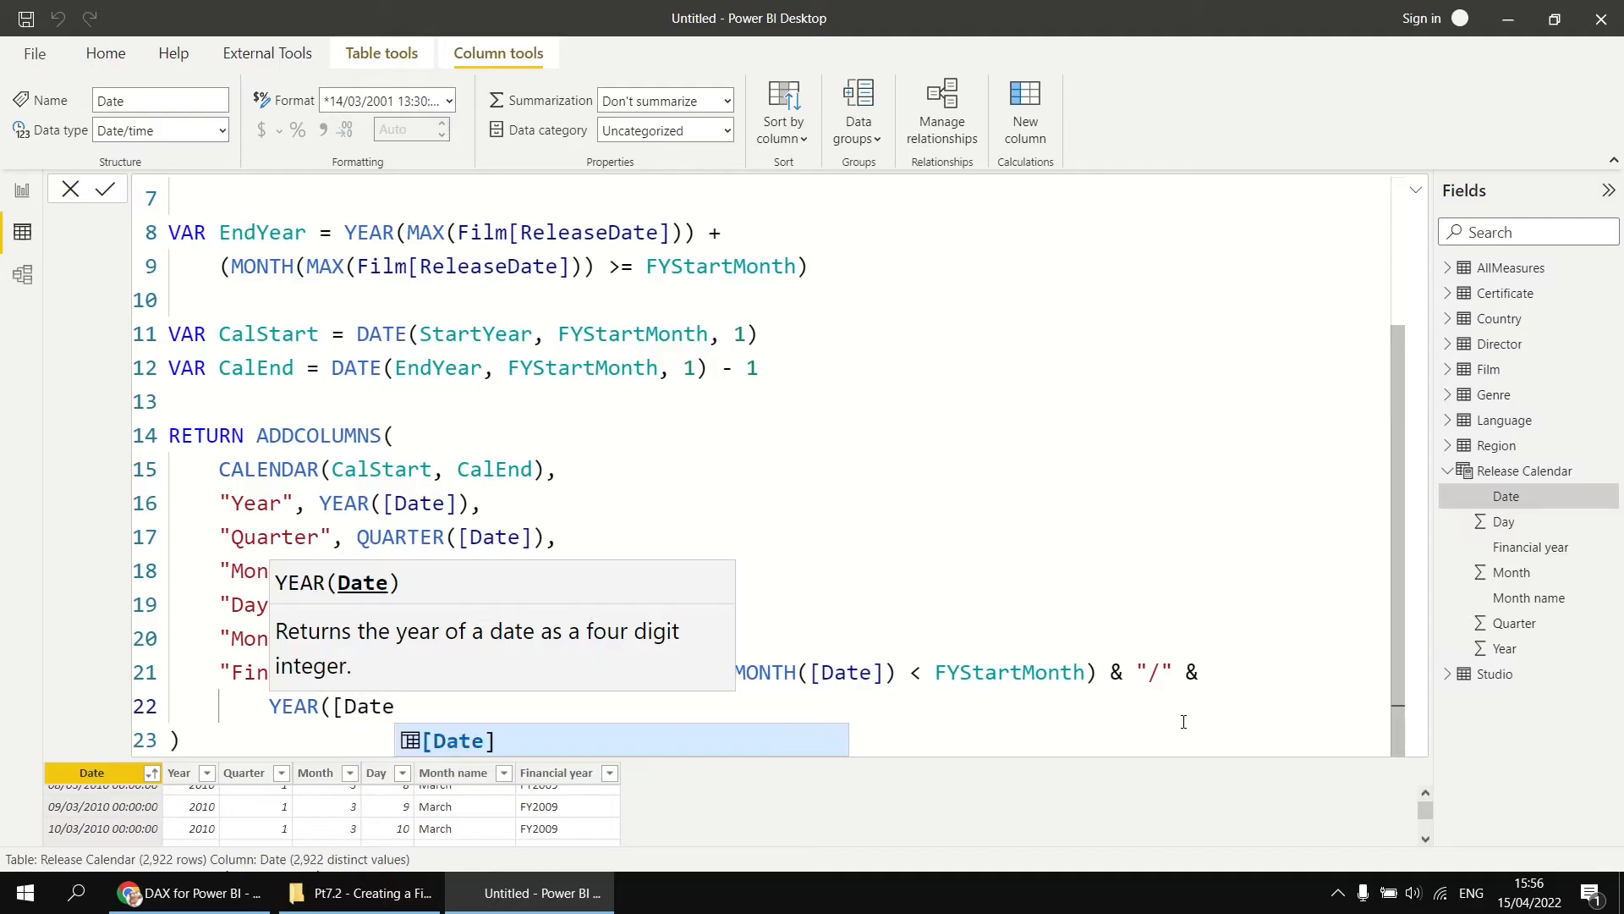
text(]))
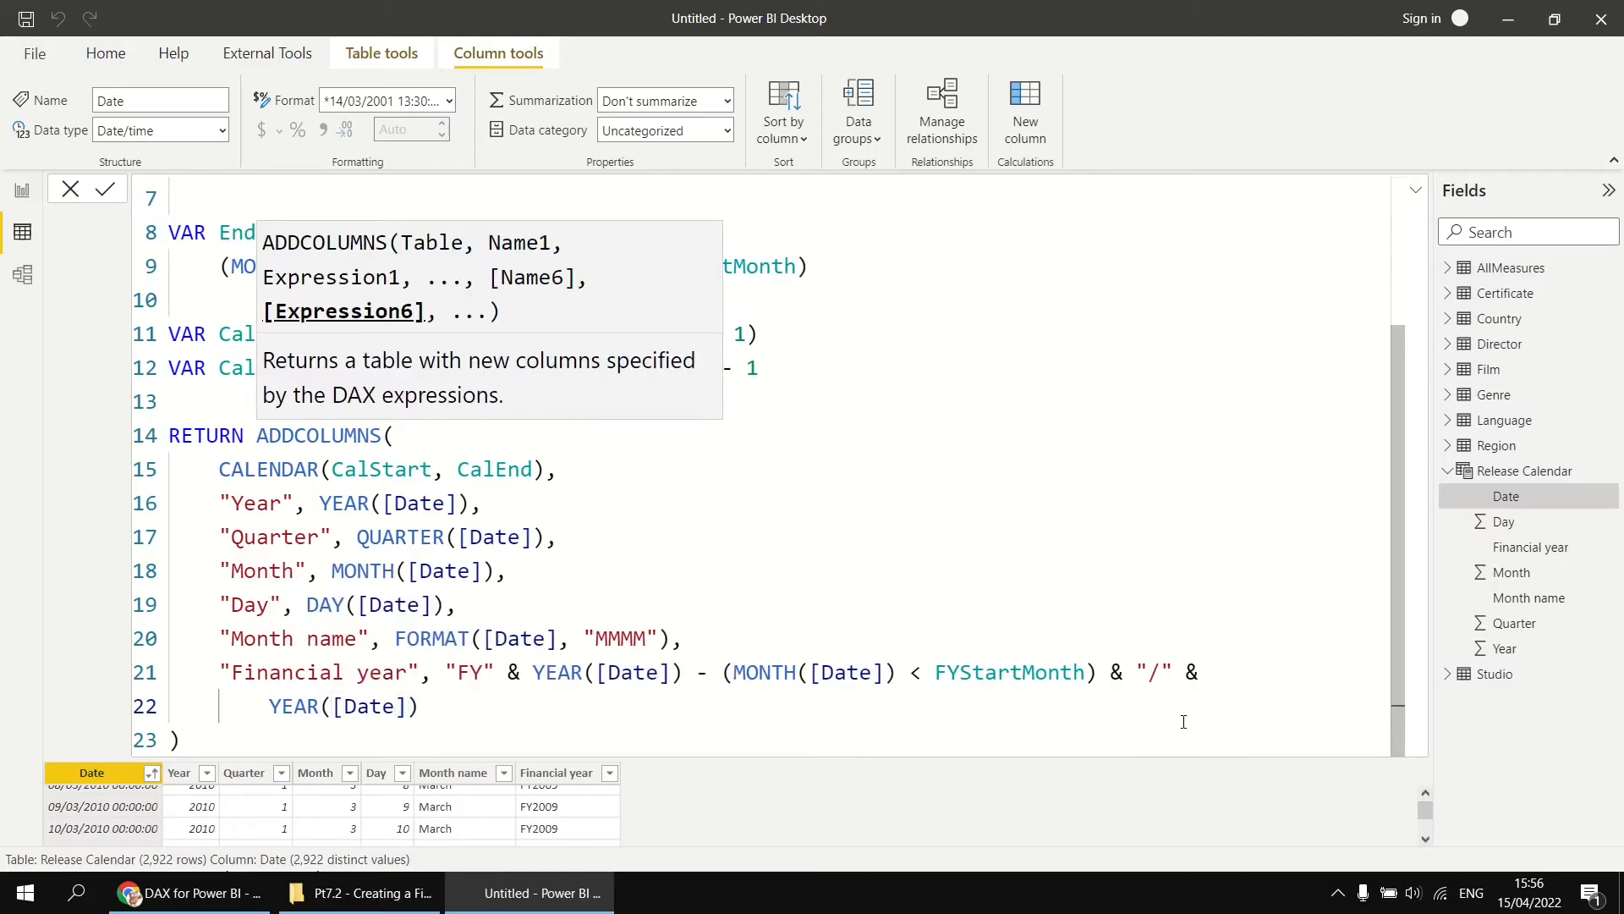
Add (MONTH([Date]) >= FYStartMonth) to the second YEAR([Date]) in the Financial year expression and apply the Release Calendar formula.
text( +)
drag(722, 672, 1097, 672)
key(ctrl+c)
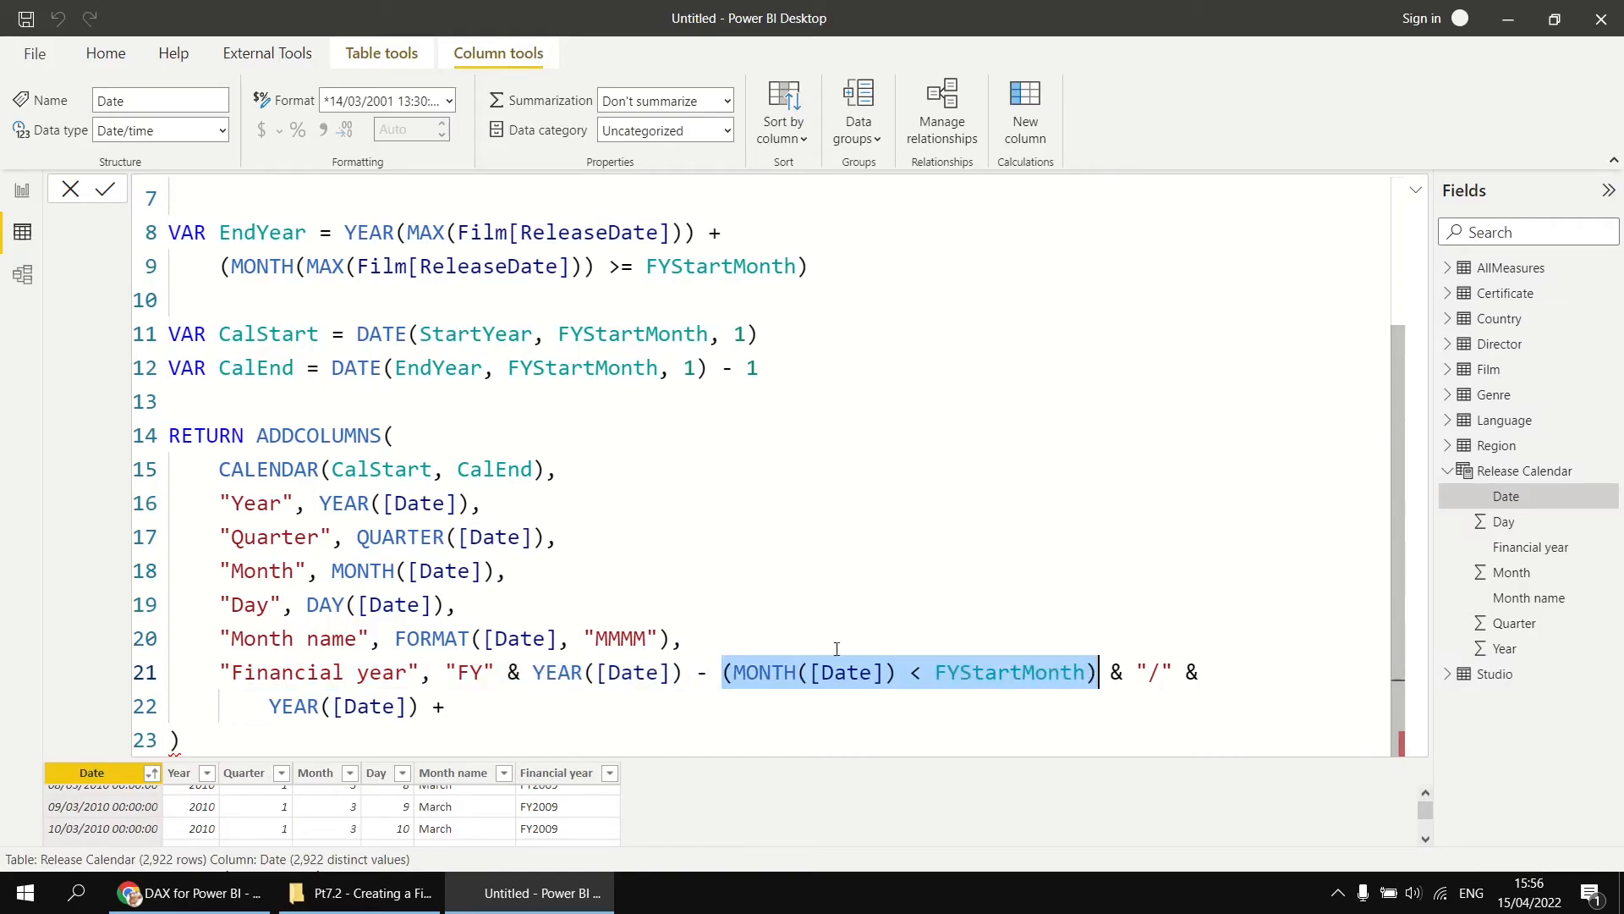
click(482, 712)
key(ctrl+v)
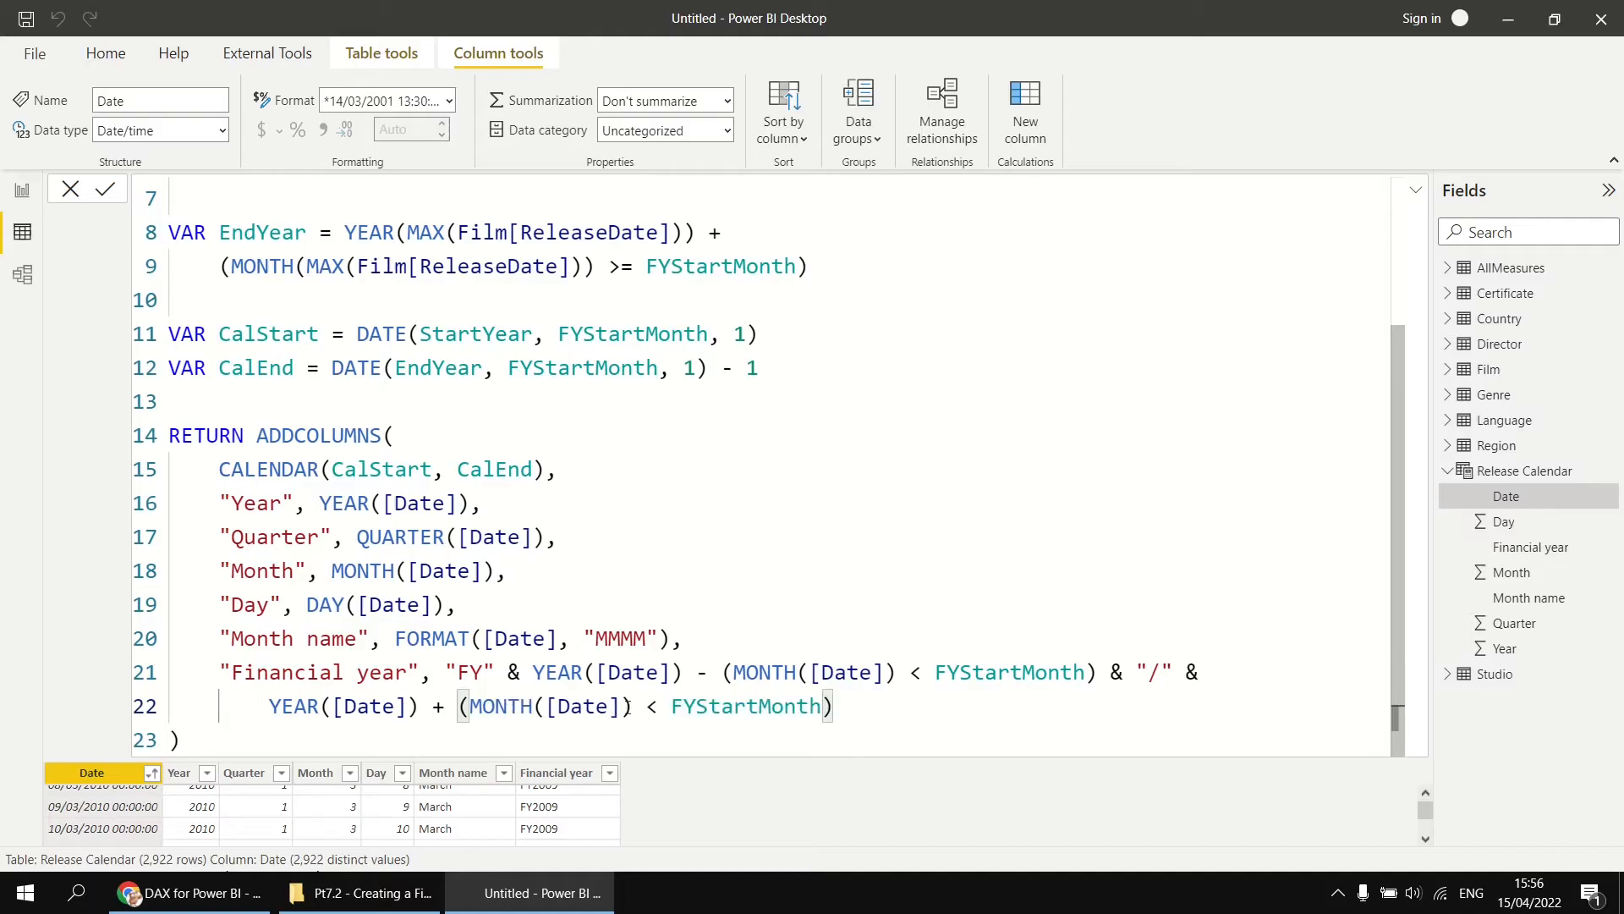
double_click(653, 707)
text(>=)
click(434, 741)
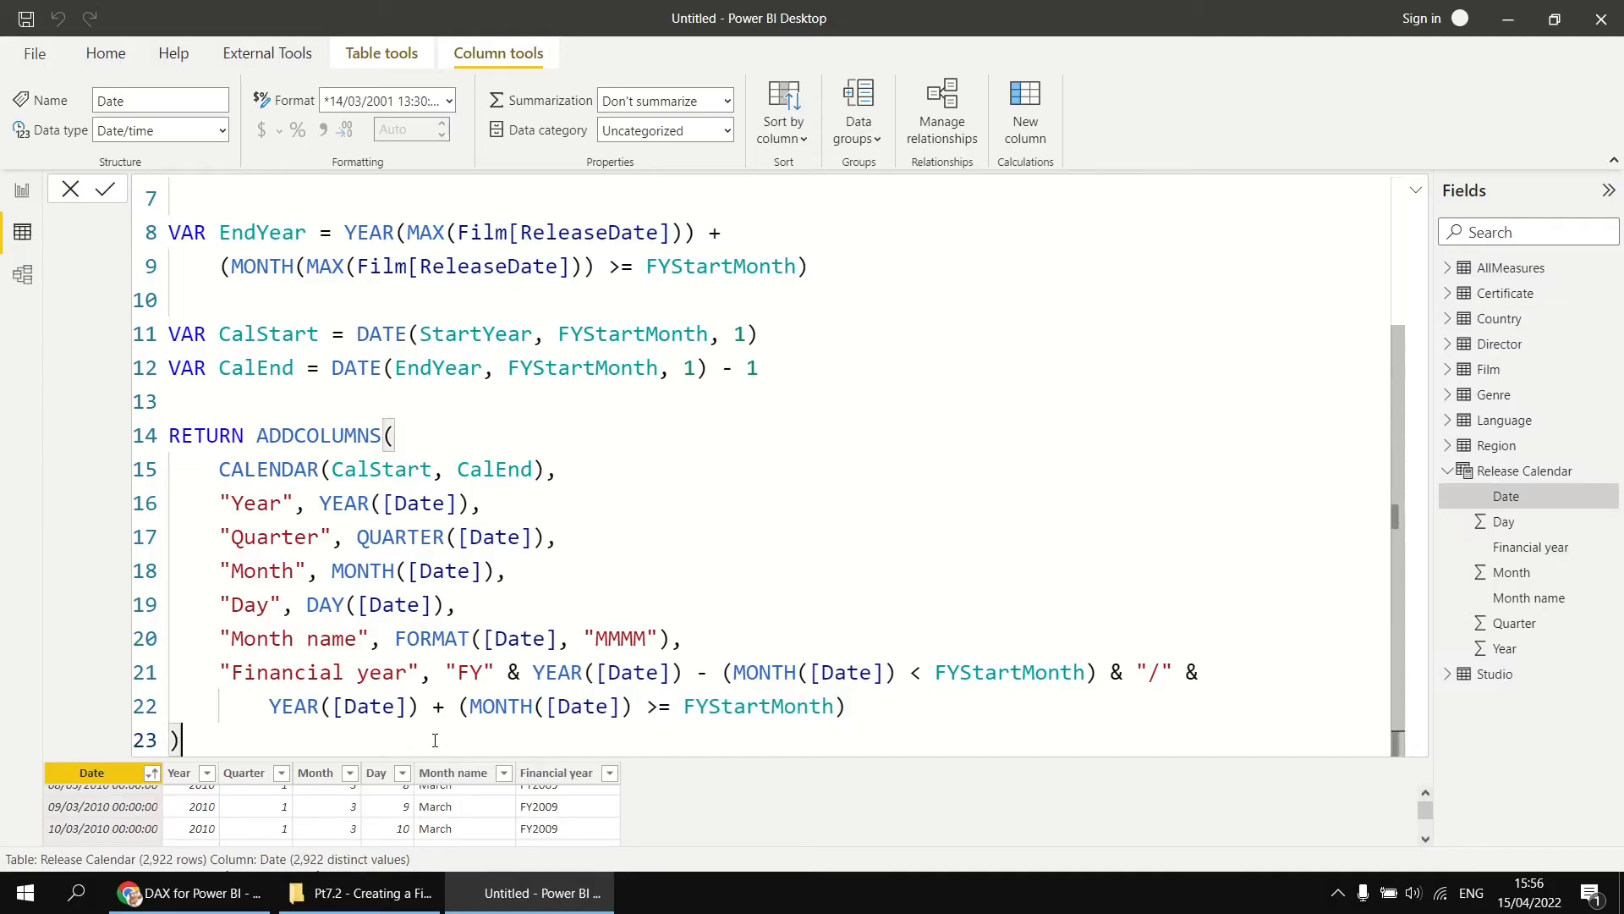
click(105, 189)
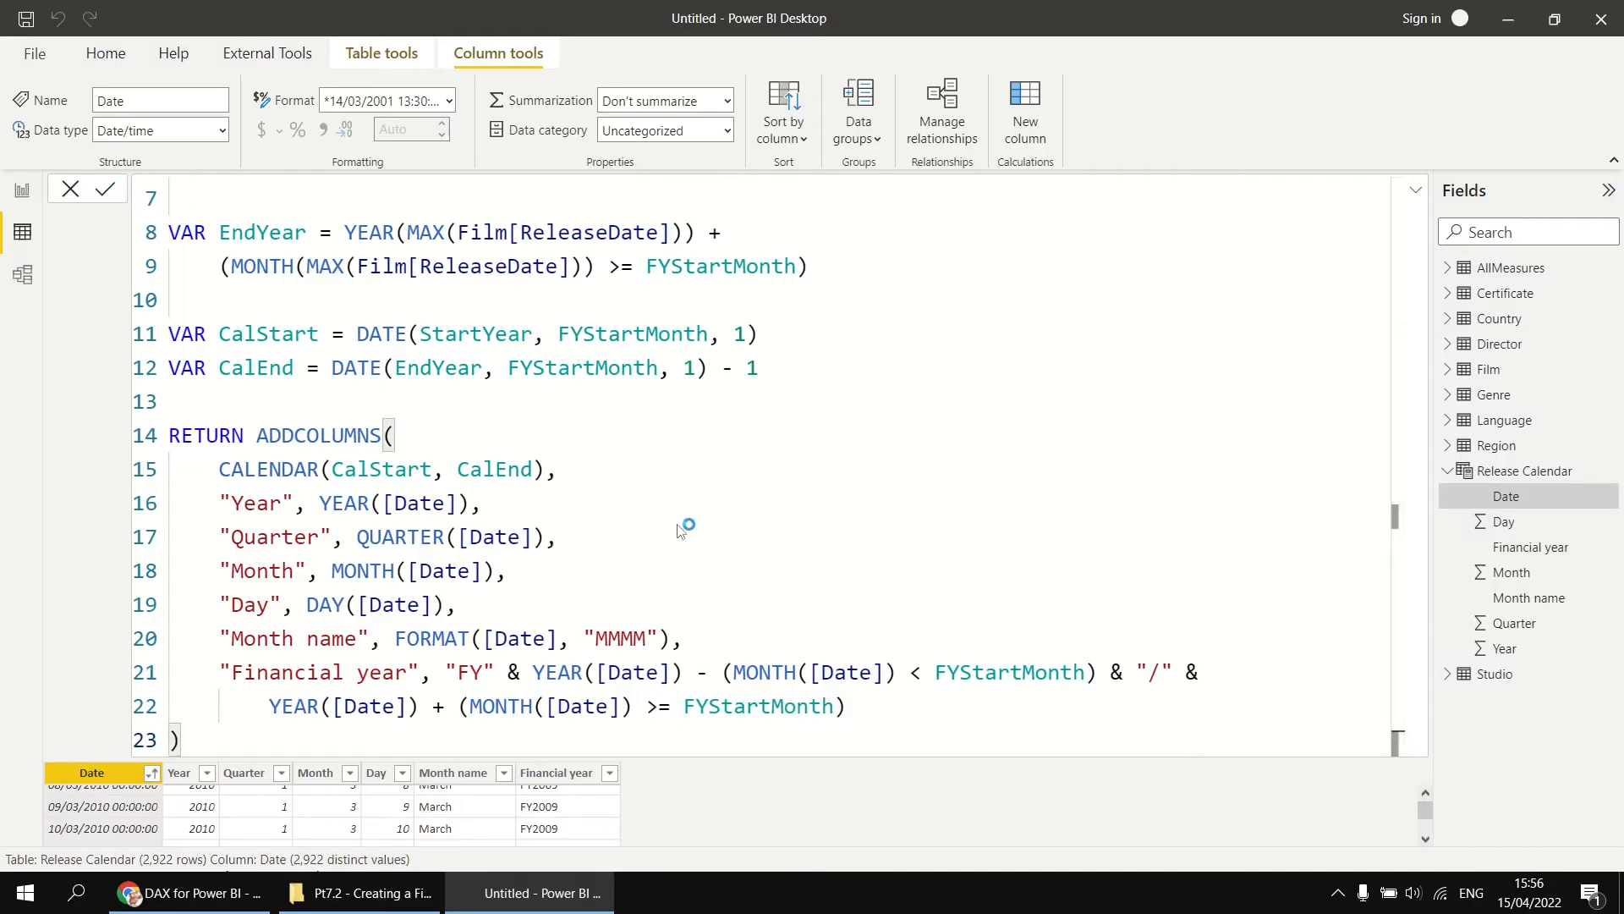
Check the Financial year values across the change from March to April 2010 and review the Release Calendar formula.
scroll(769, 416, down, 5)
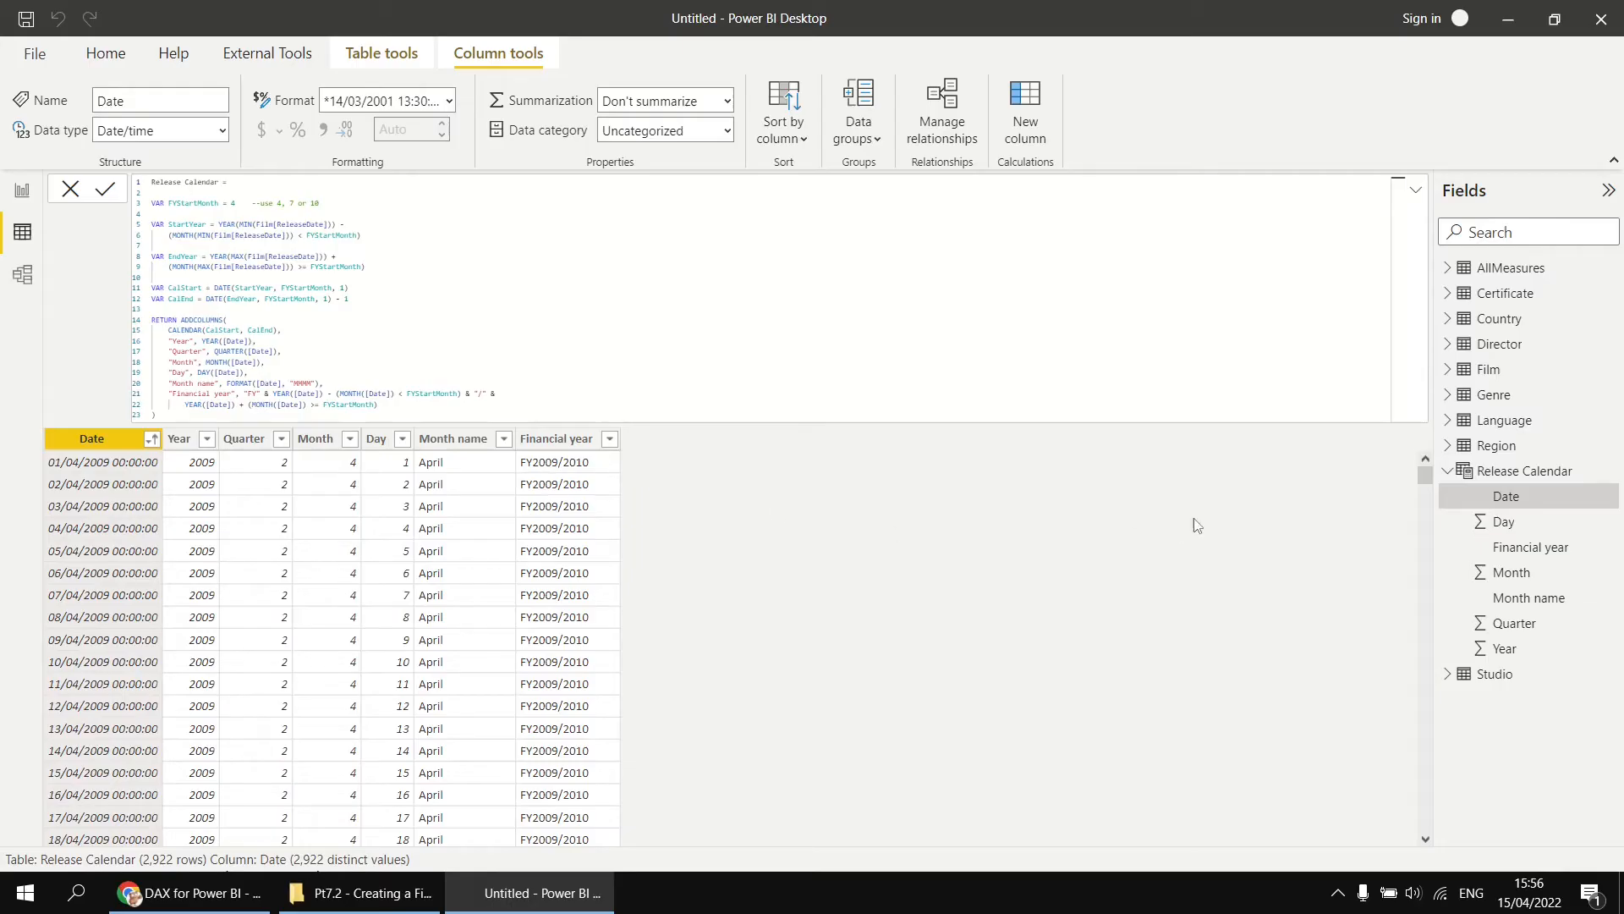
drag(1424, 479, 1425, 525)
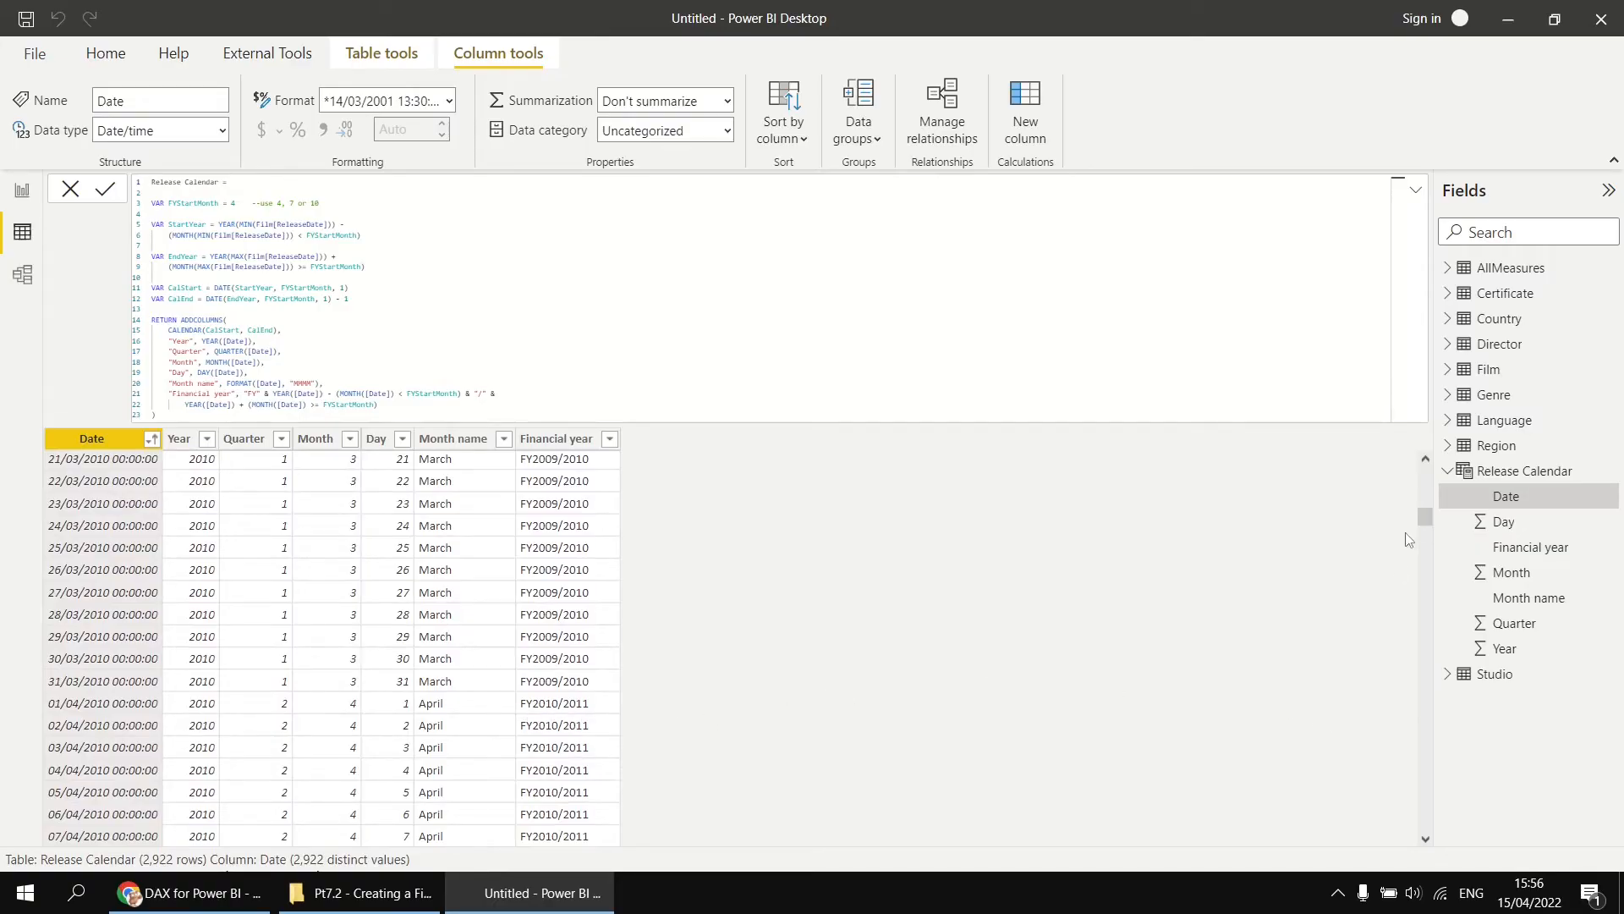
drag(1425, 520, 1425, 471)
scroll(786, 385, up, 3)
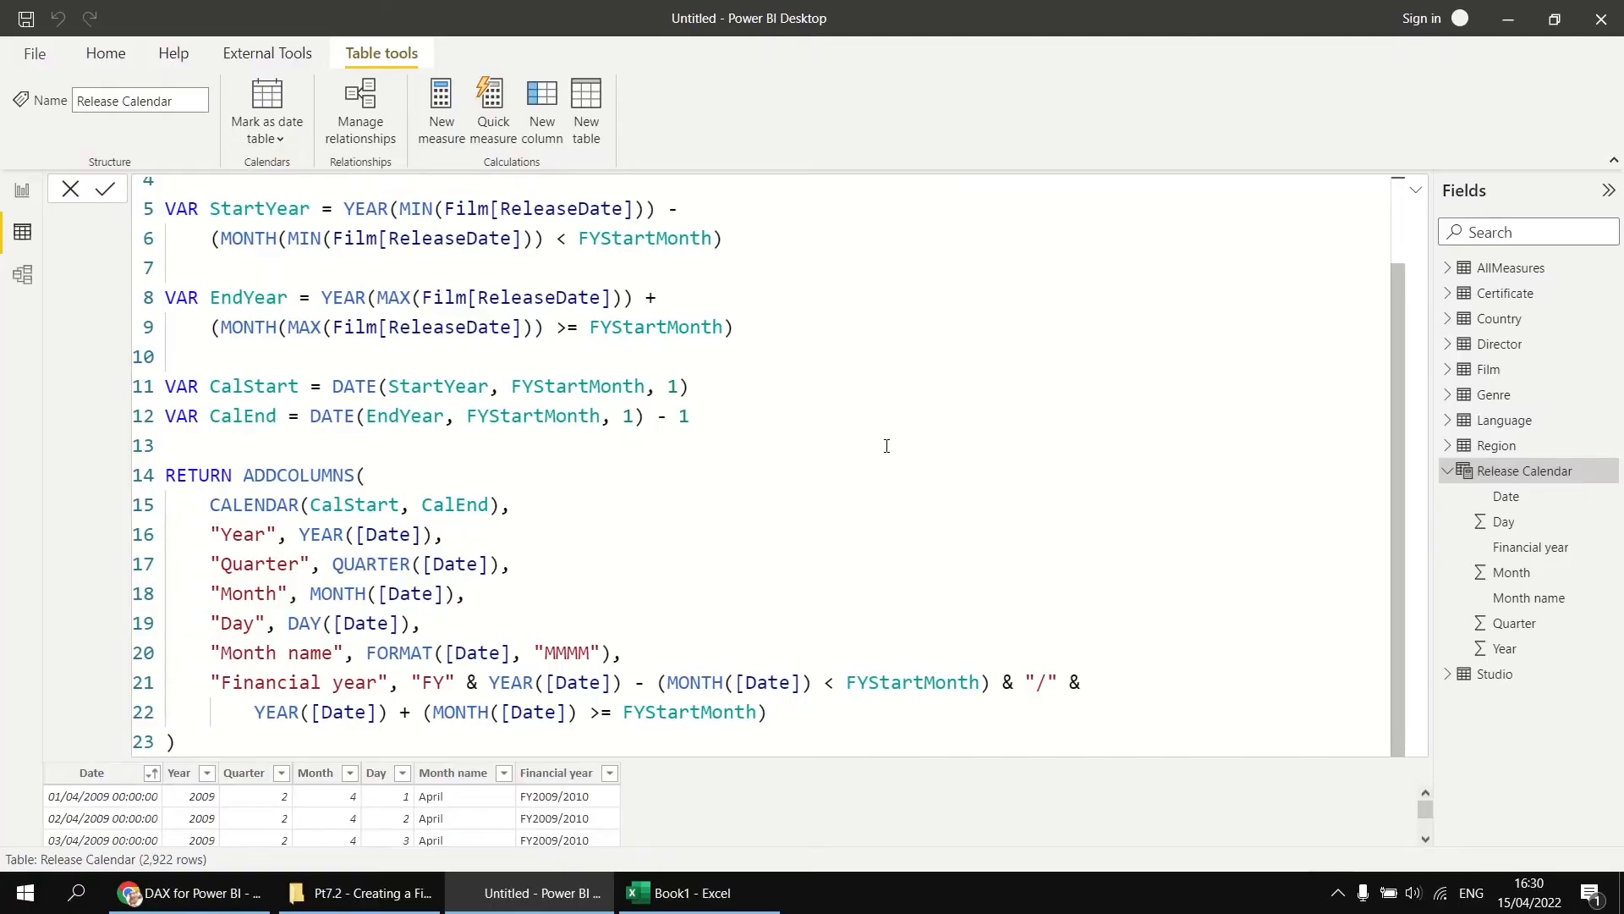
scroll(644, 380, up, 2)
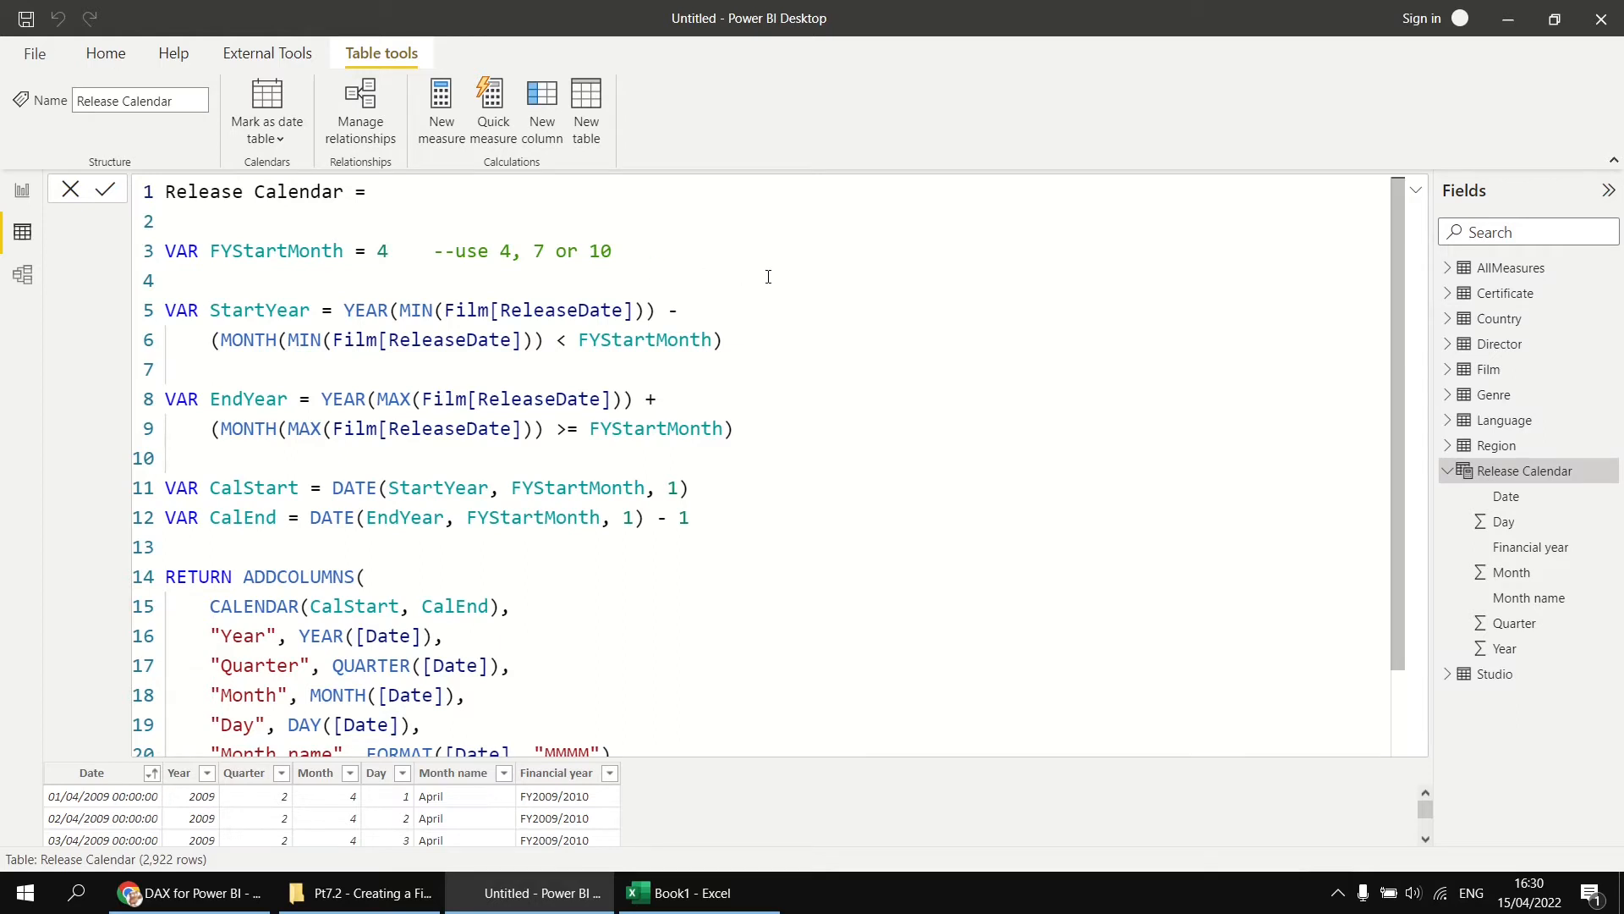
scroll(778, 411, down, 3)
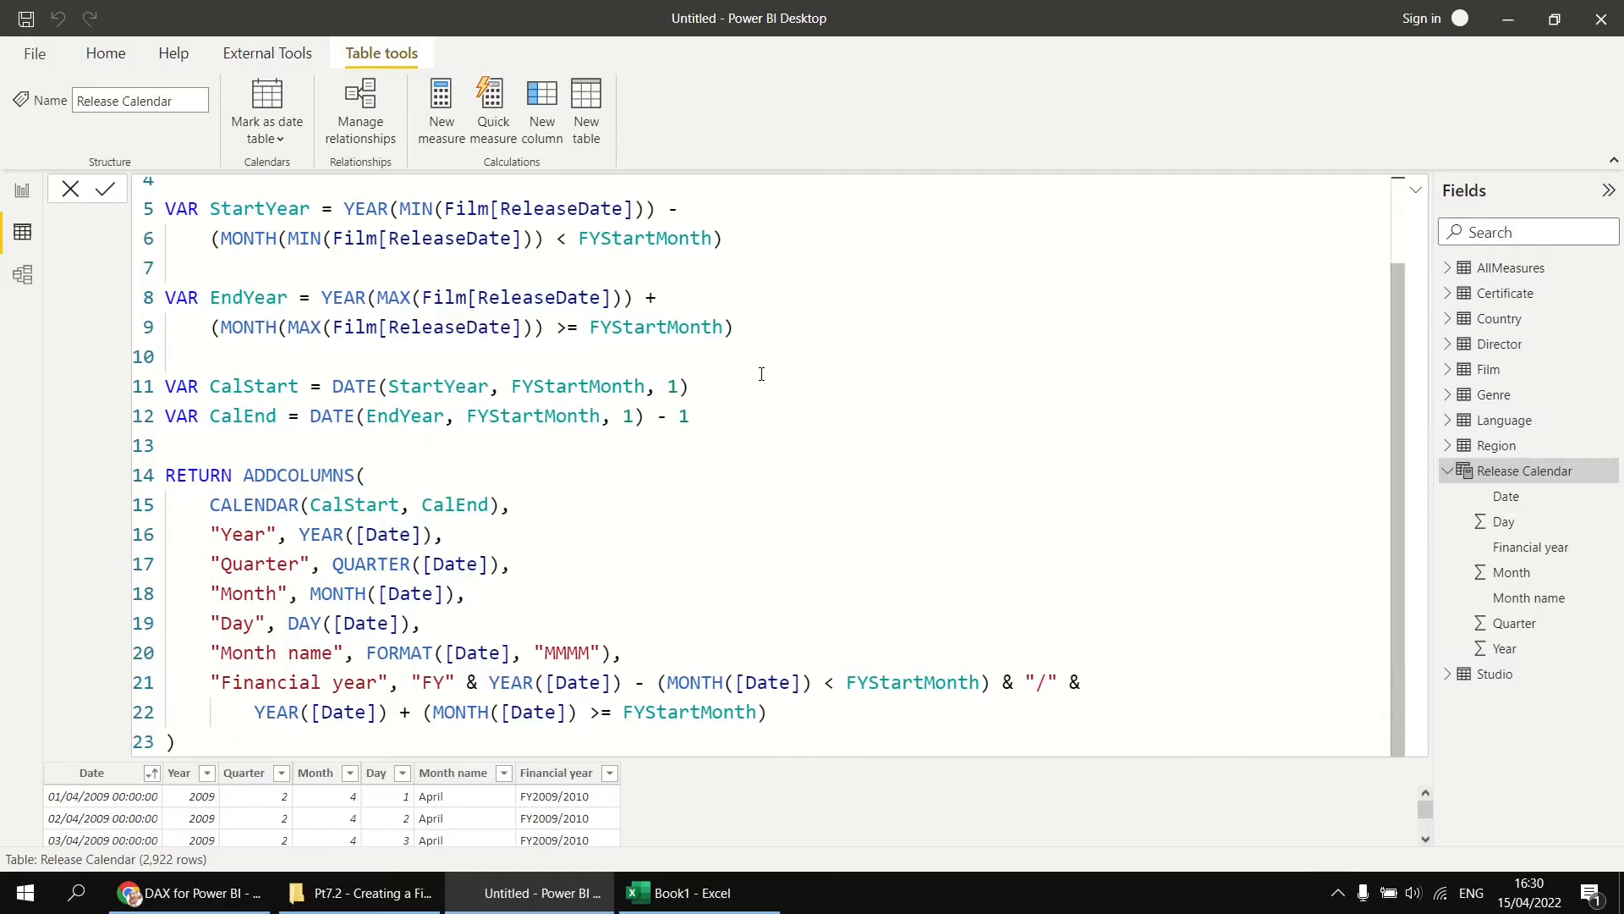
Switch to the Book1 workbook in Excel and generate the month numbers with =SEQUENCE(12) in C2.
click(687, 895)
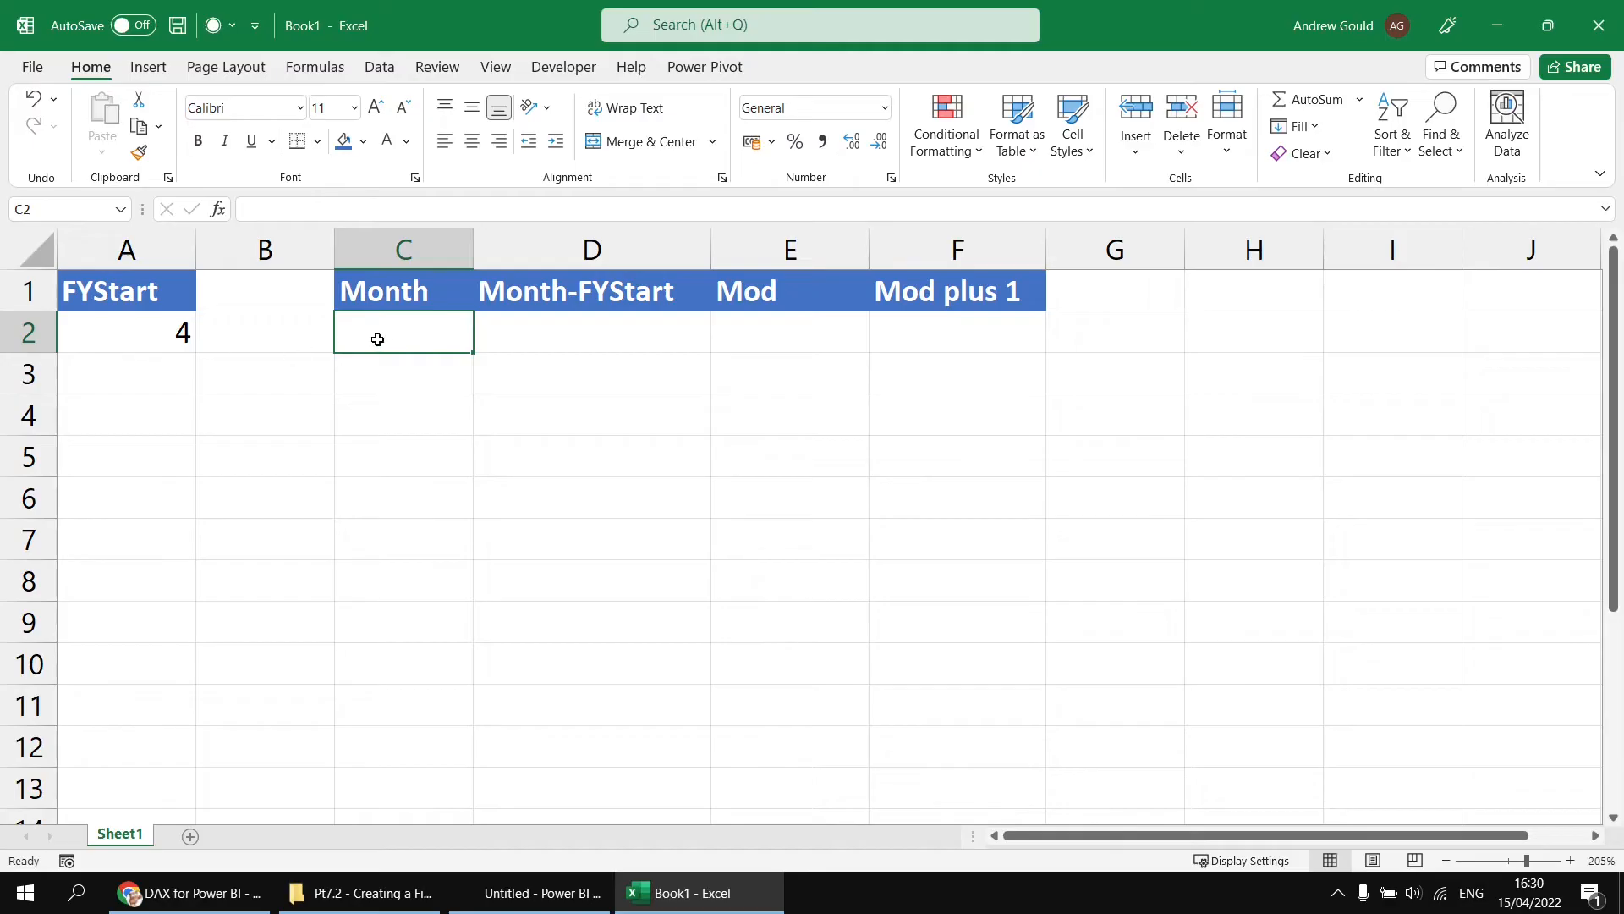
text(=)
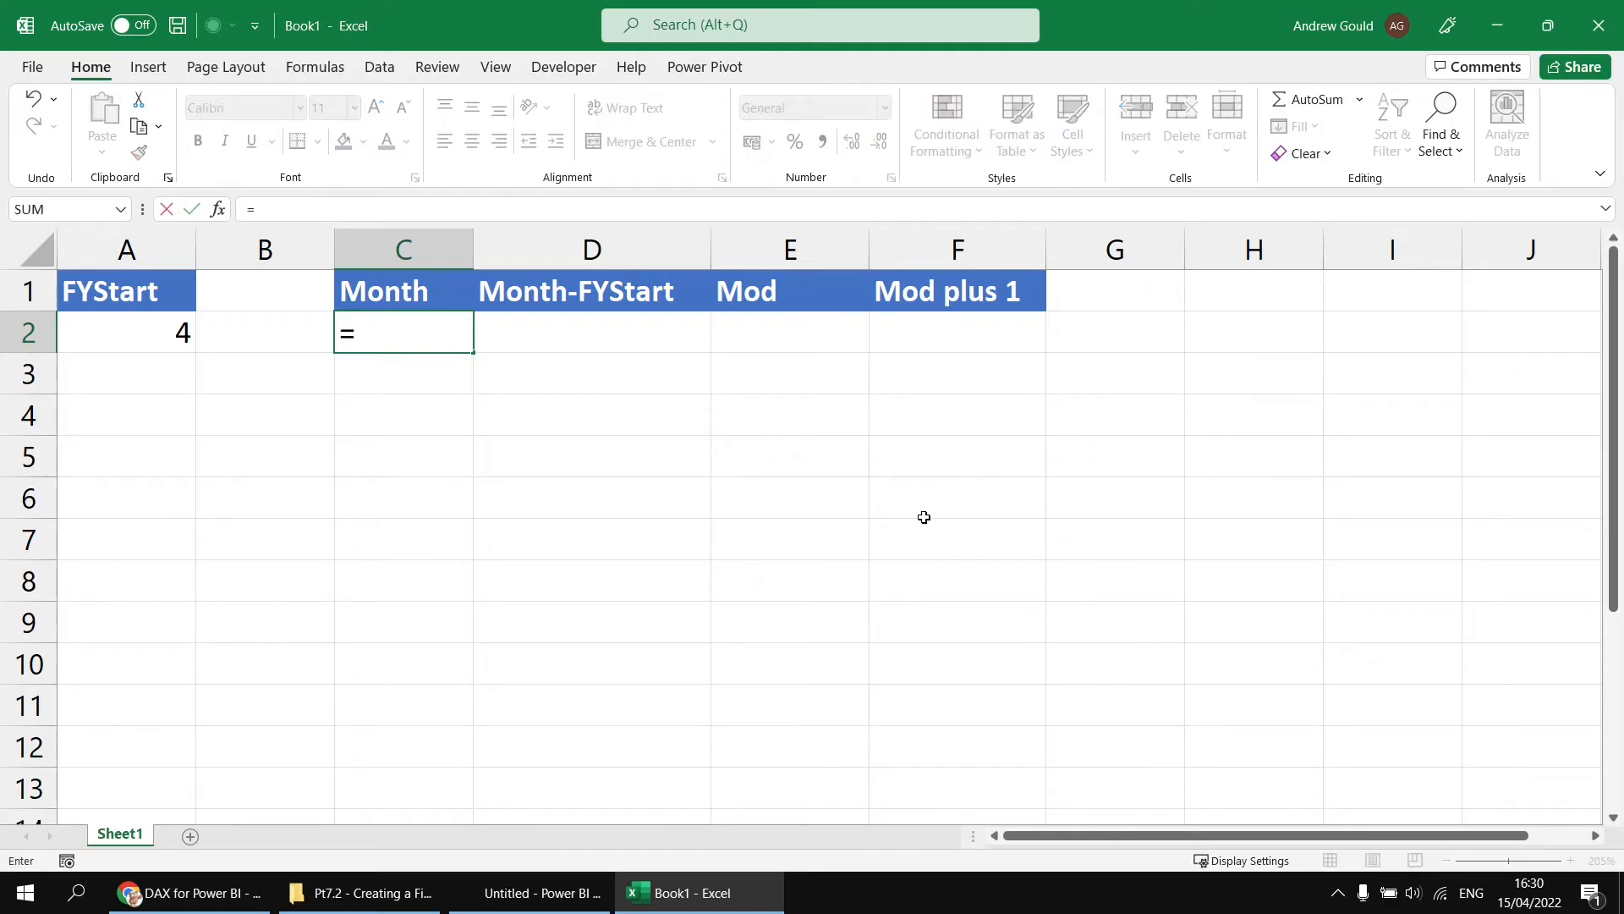
text(seque)
key(Tab)
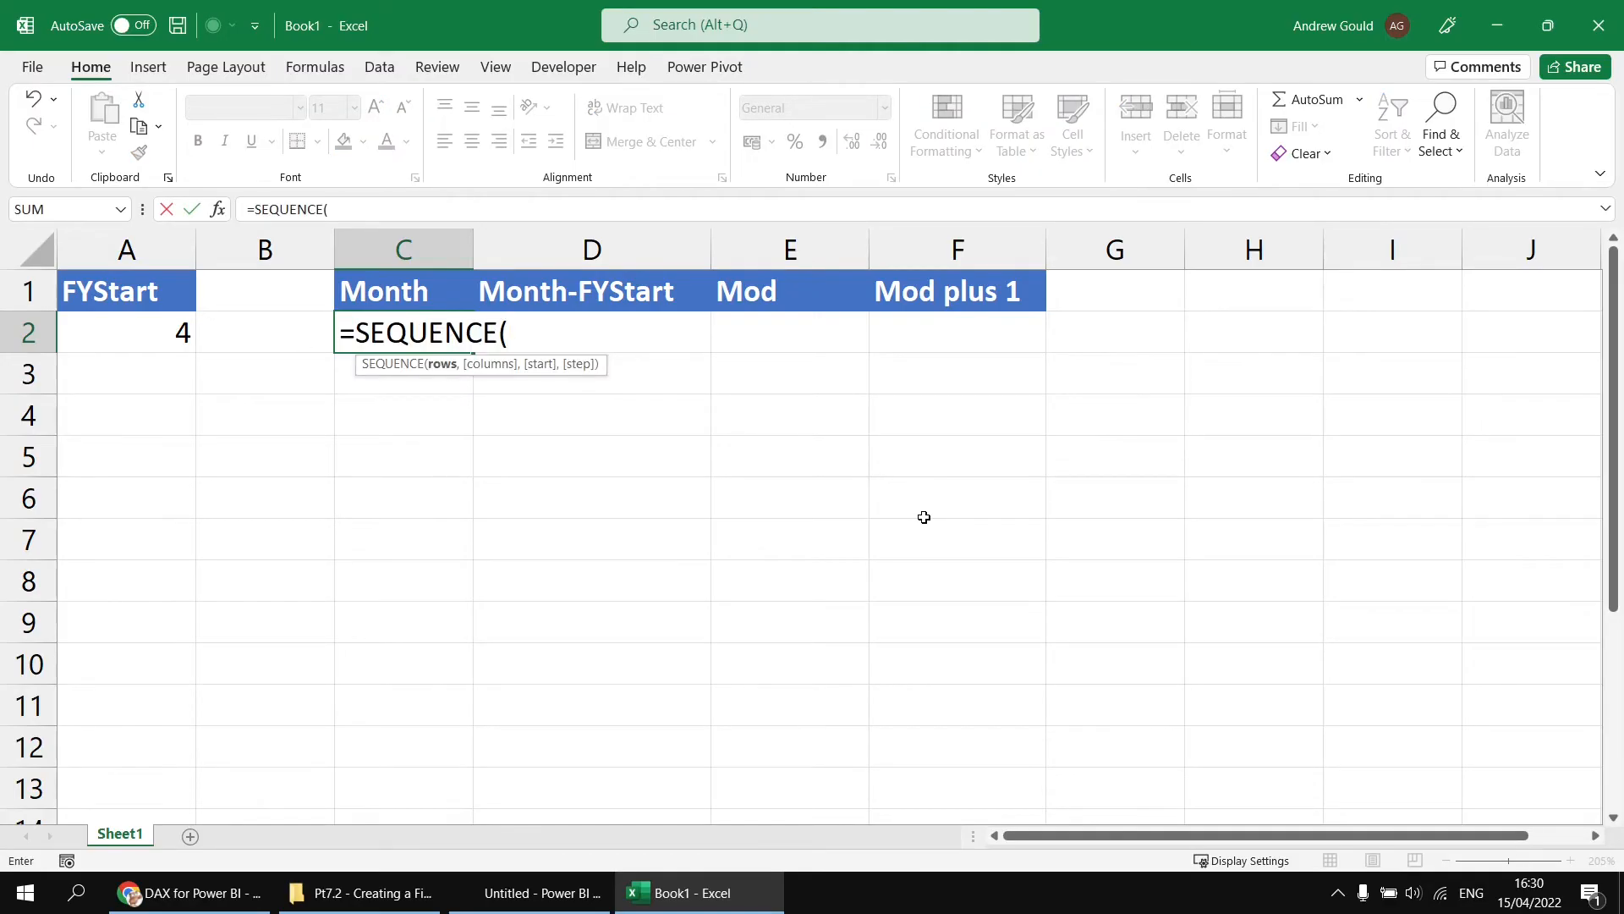
text(12))
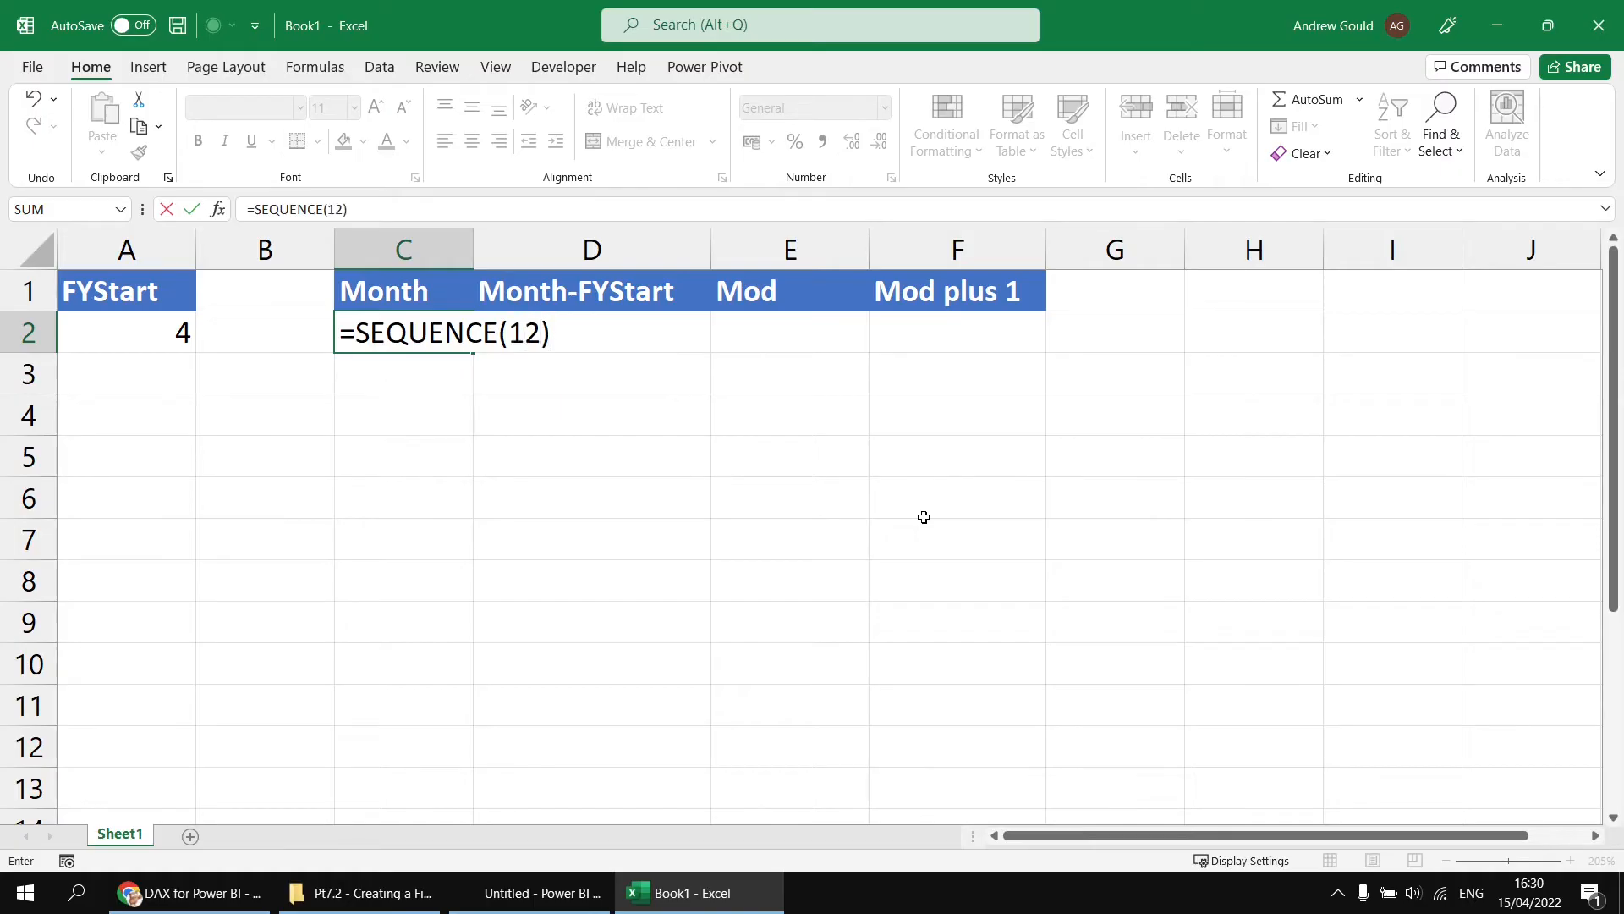
key(ctrl+Return)
Calculate the Month-FYStart column by entering =C2#-A2 in D2.
key(Right)
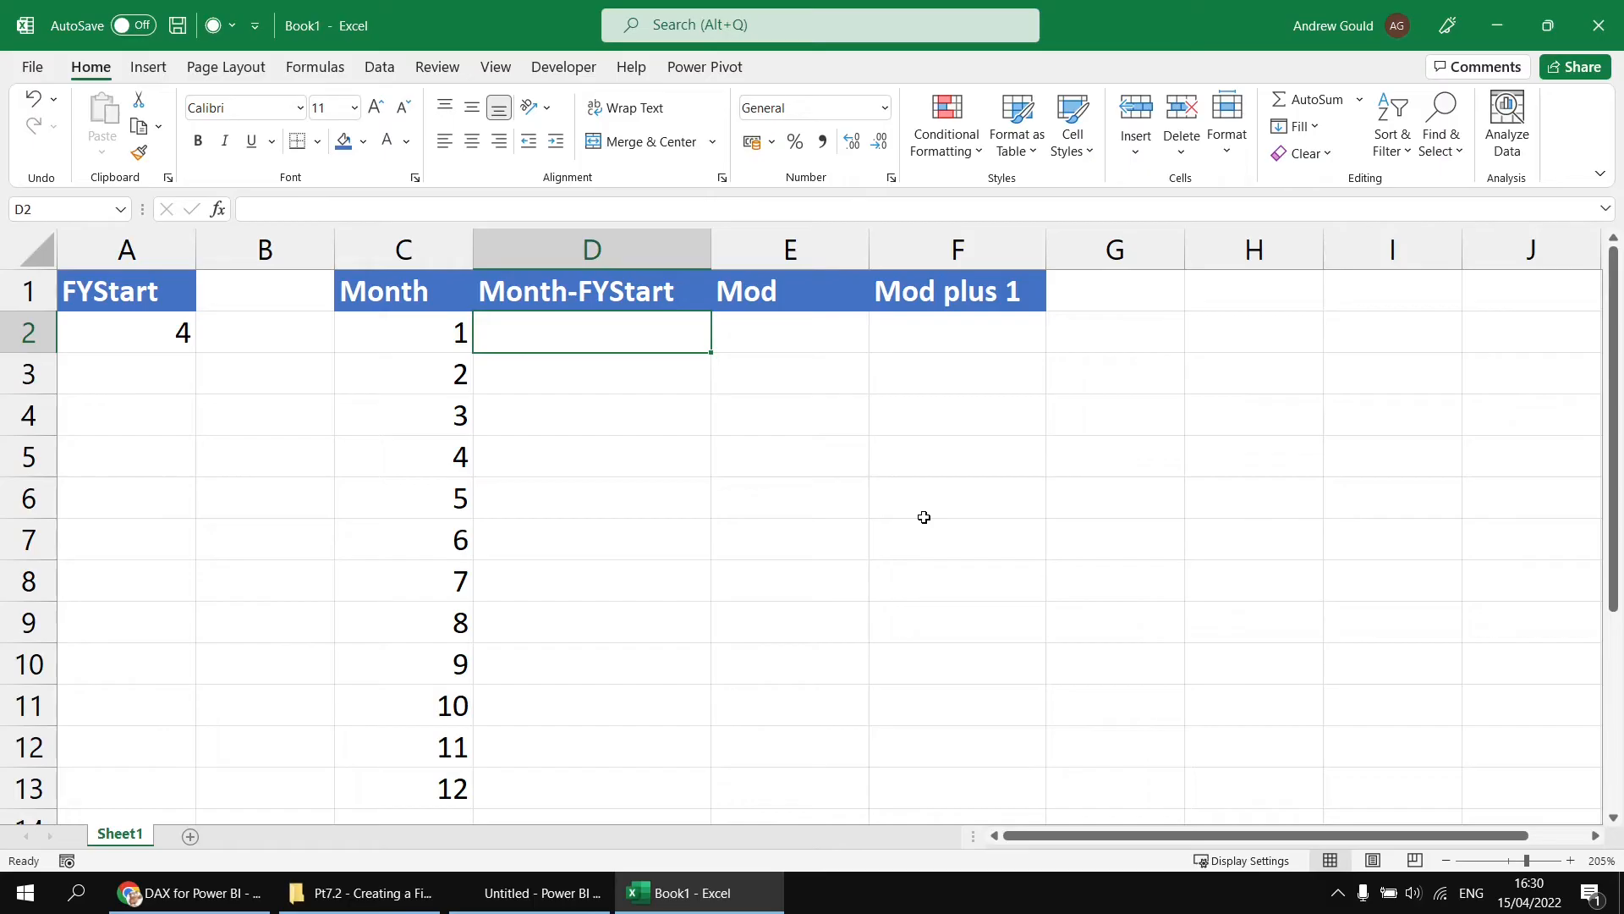
text(=)
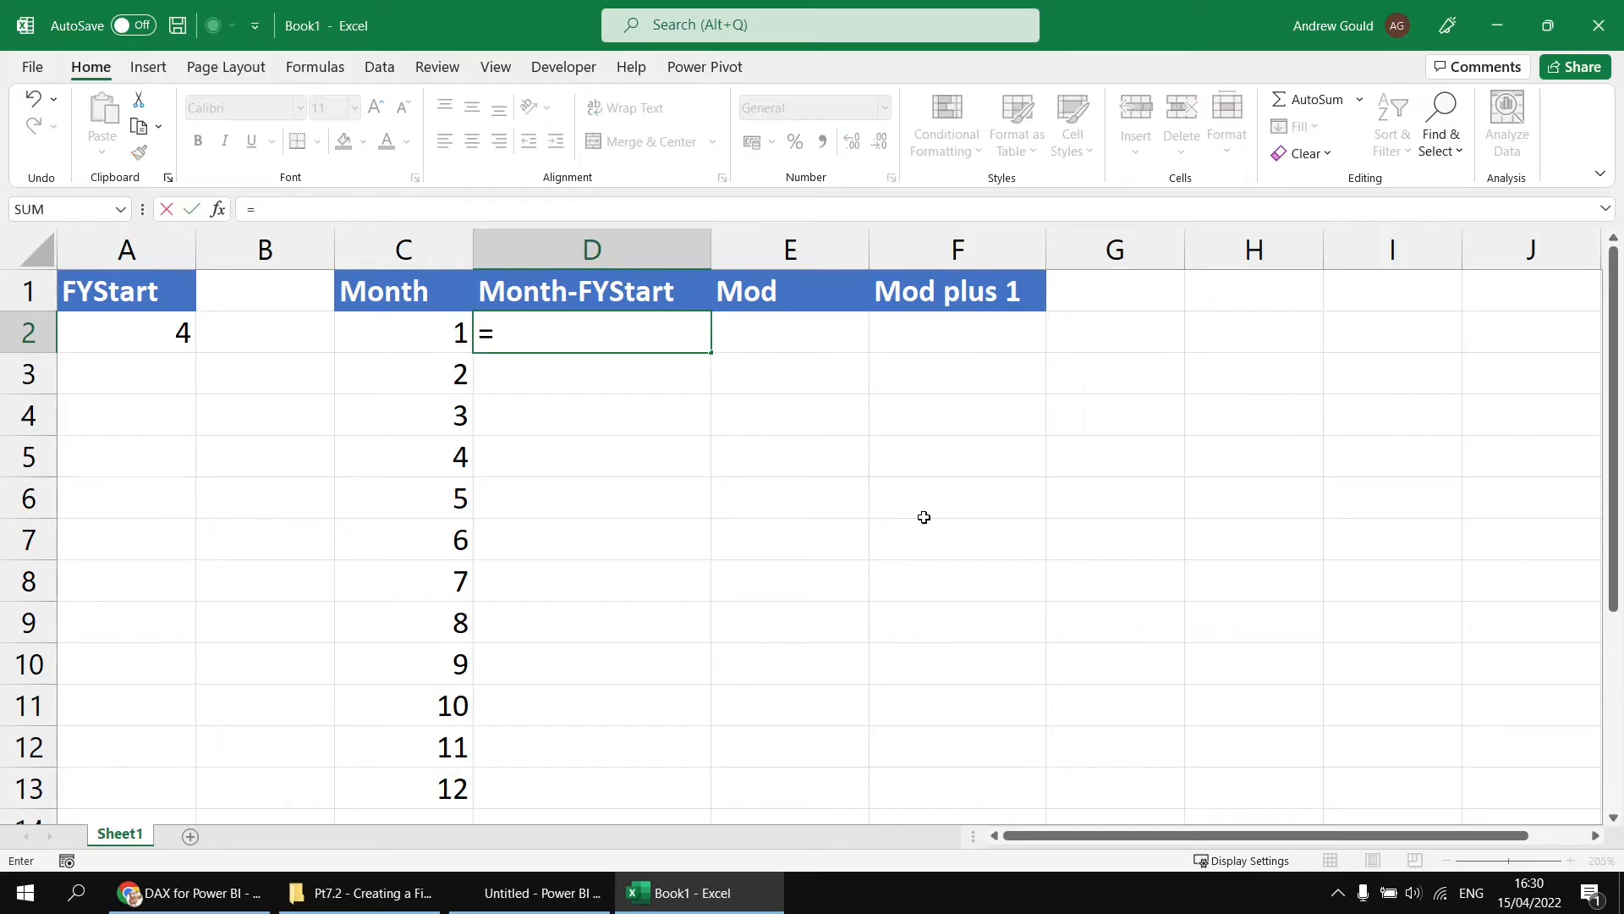
key(Left)
text(#-)
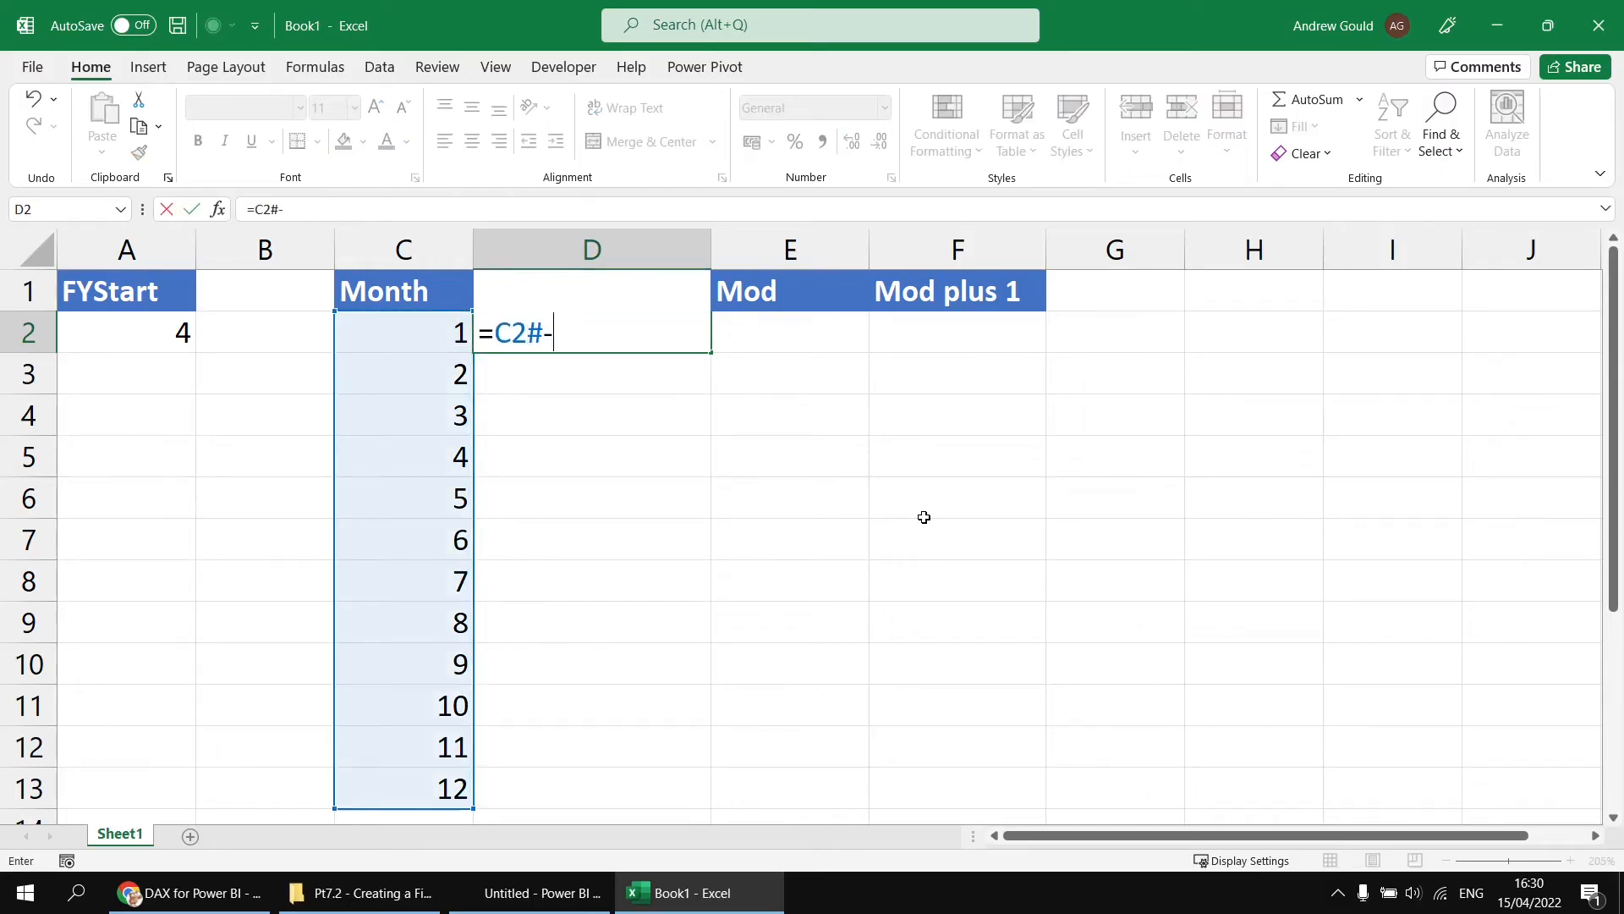
key(Left)
key(Left)
key(Left)
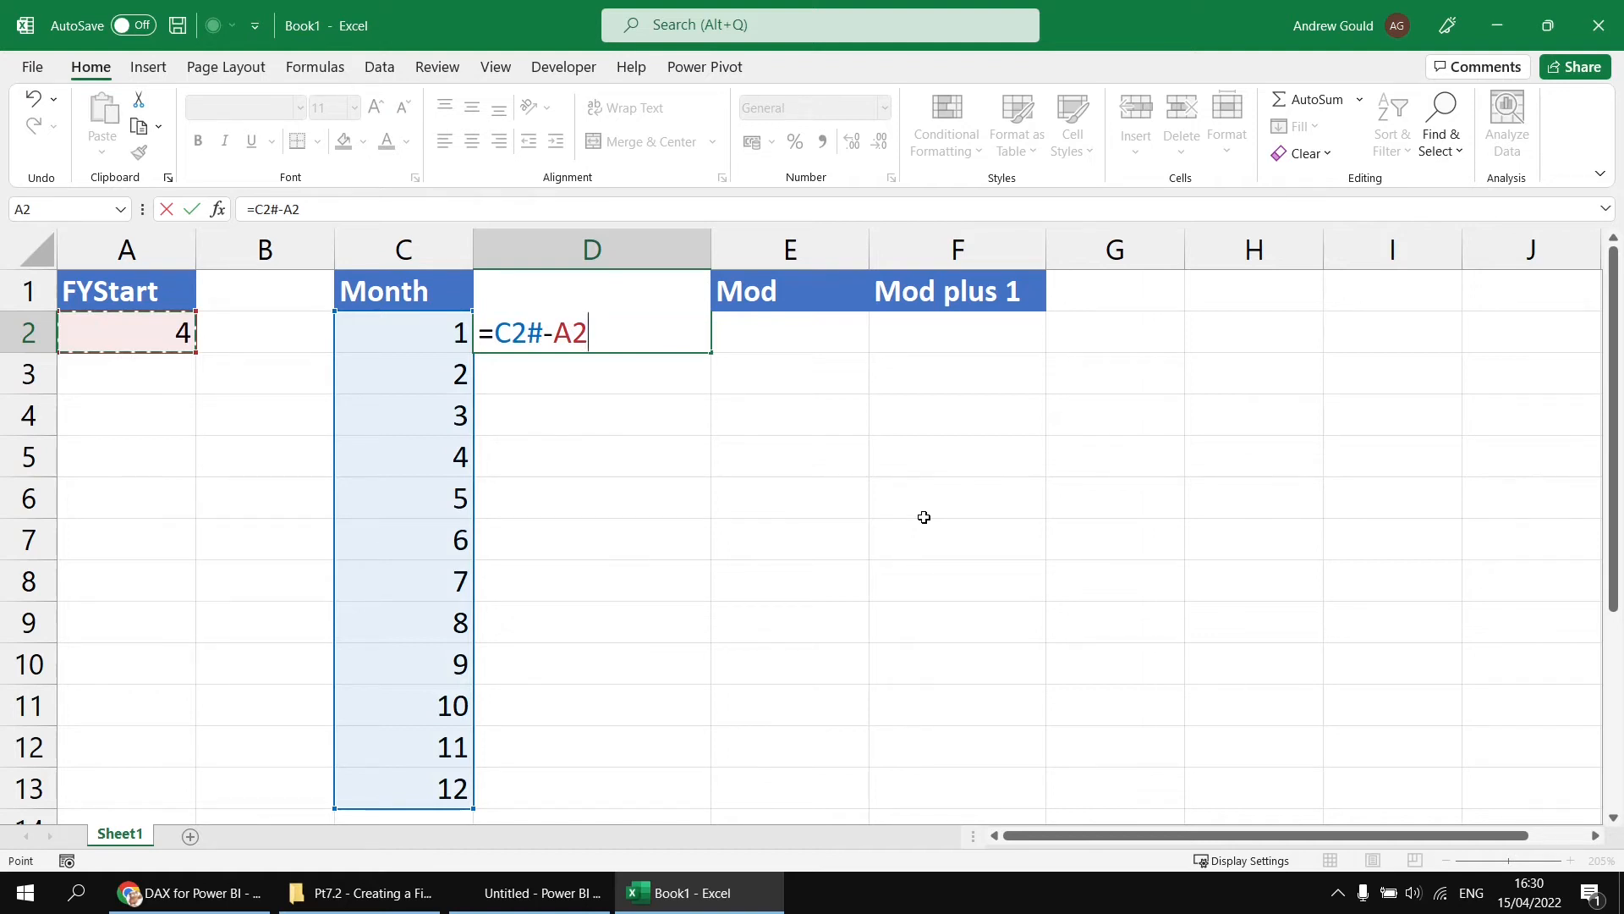
key(ctrl+Return)
Calculate the Mod column by entering =MOD(D2#,12) in E2.
key(Right)
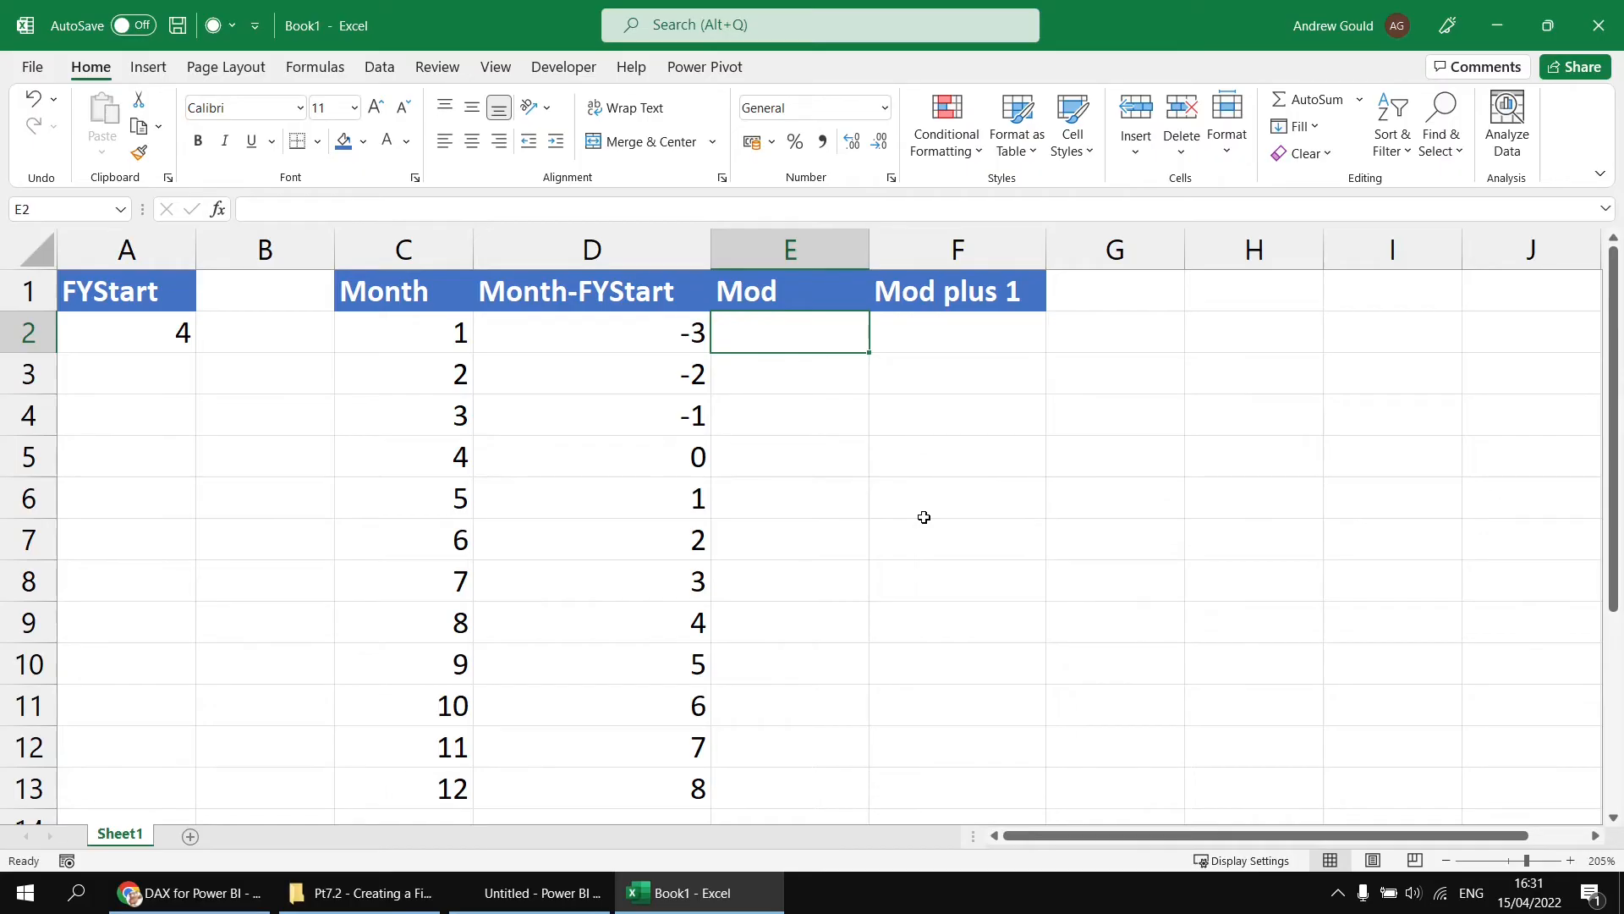
text(=)
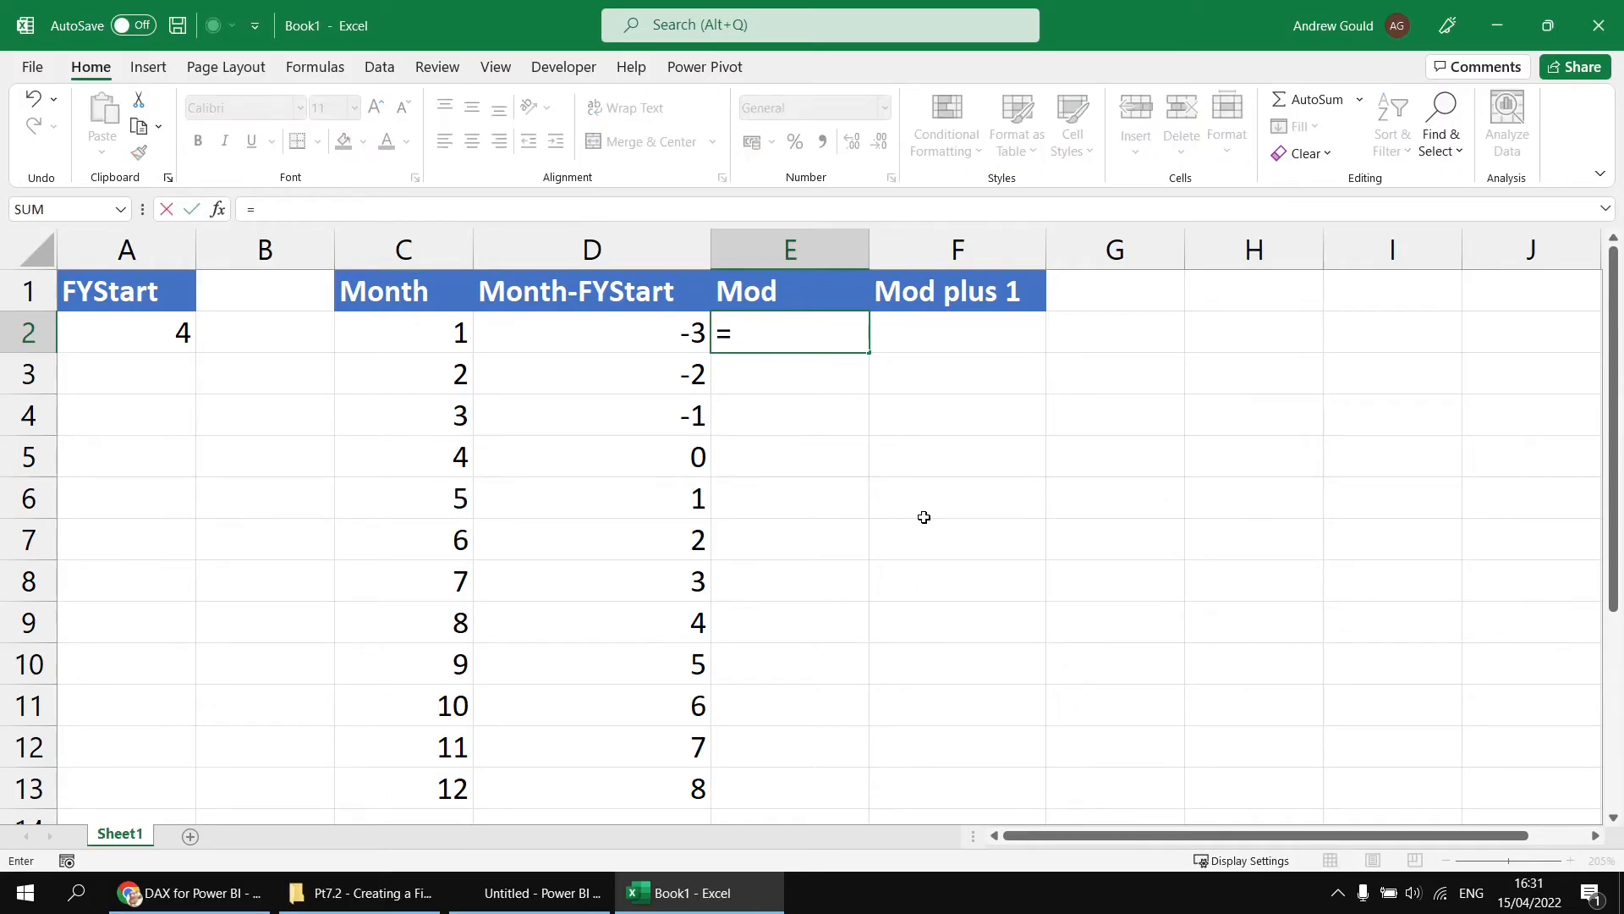
text(mod)
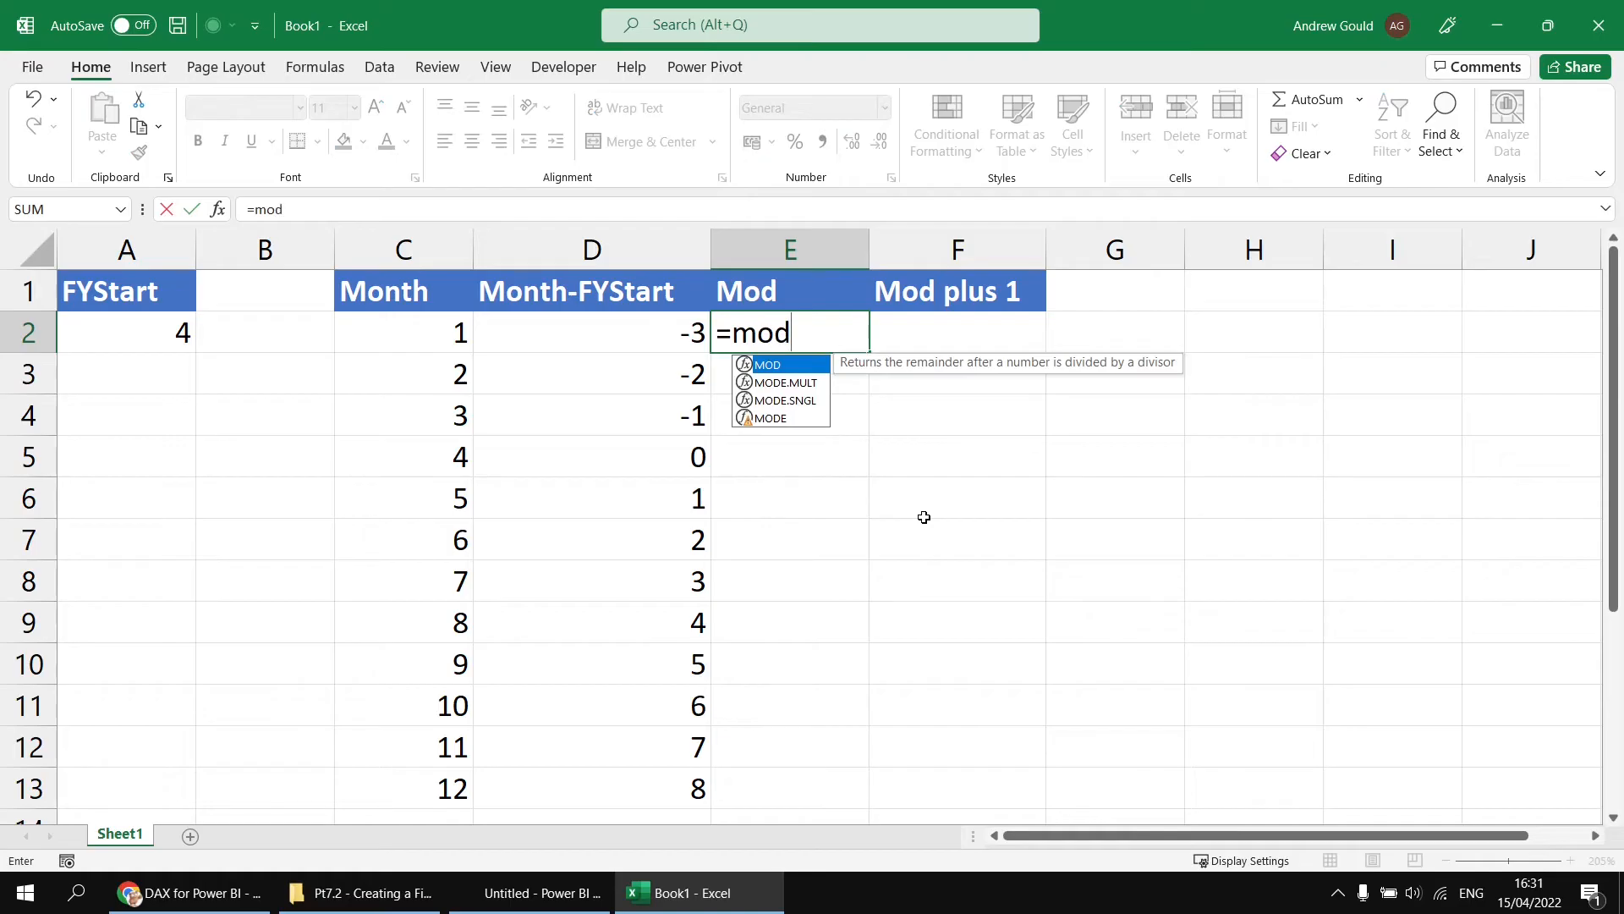
key(Tab)
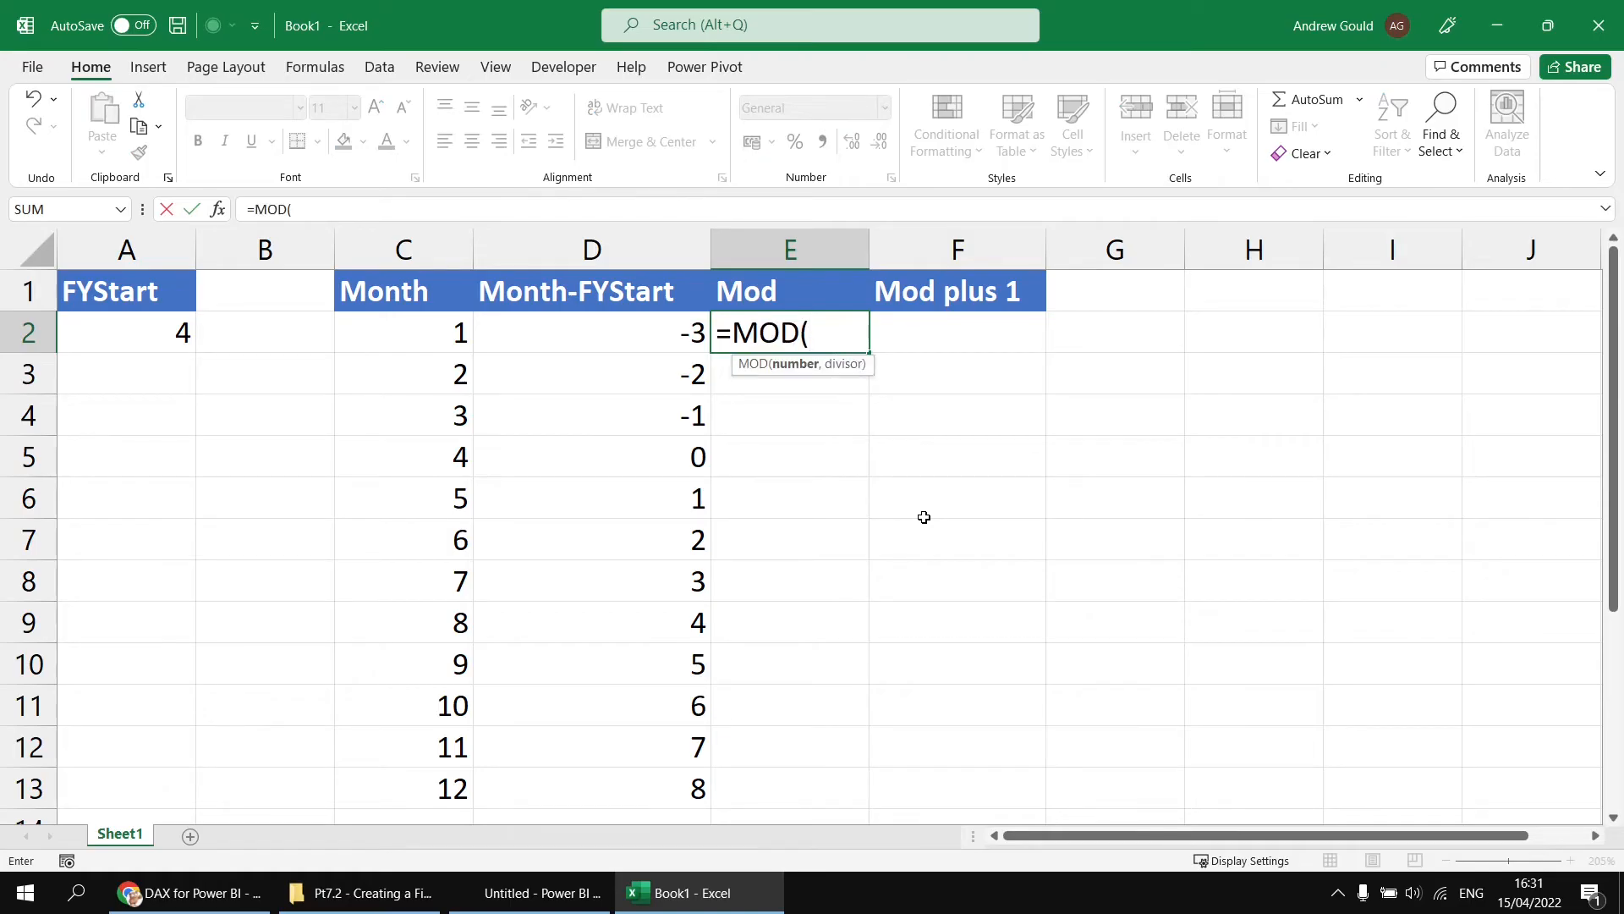
key(Left)
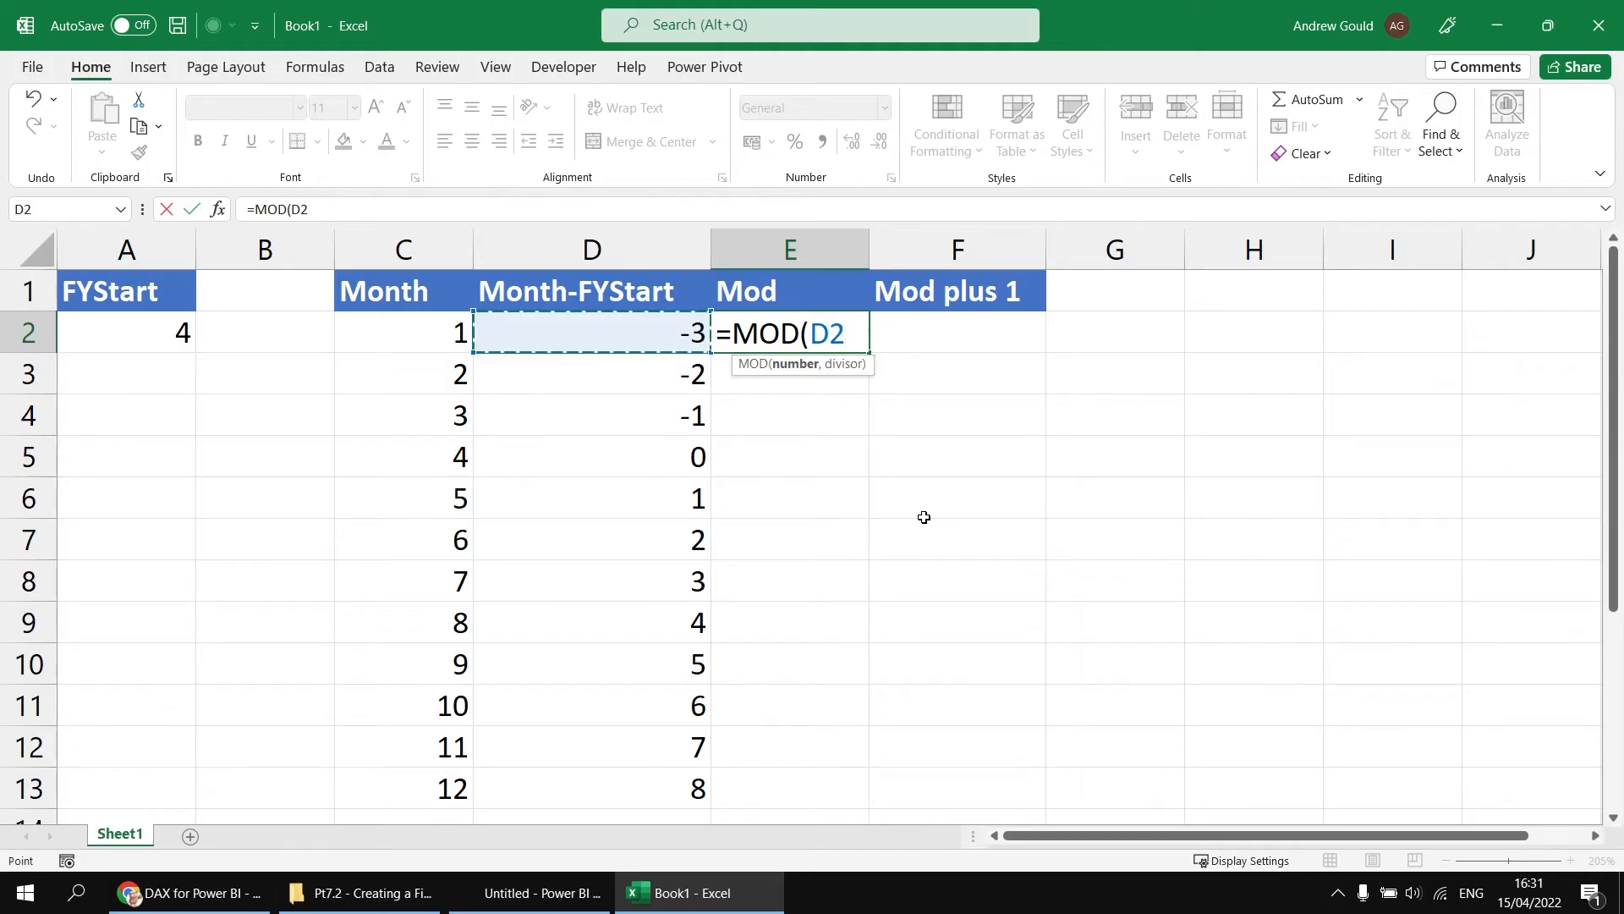
text(#,)
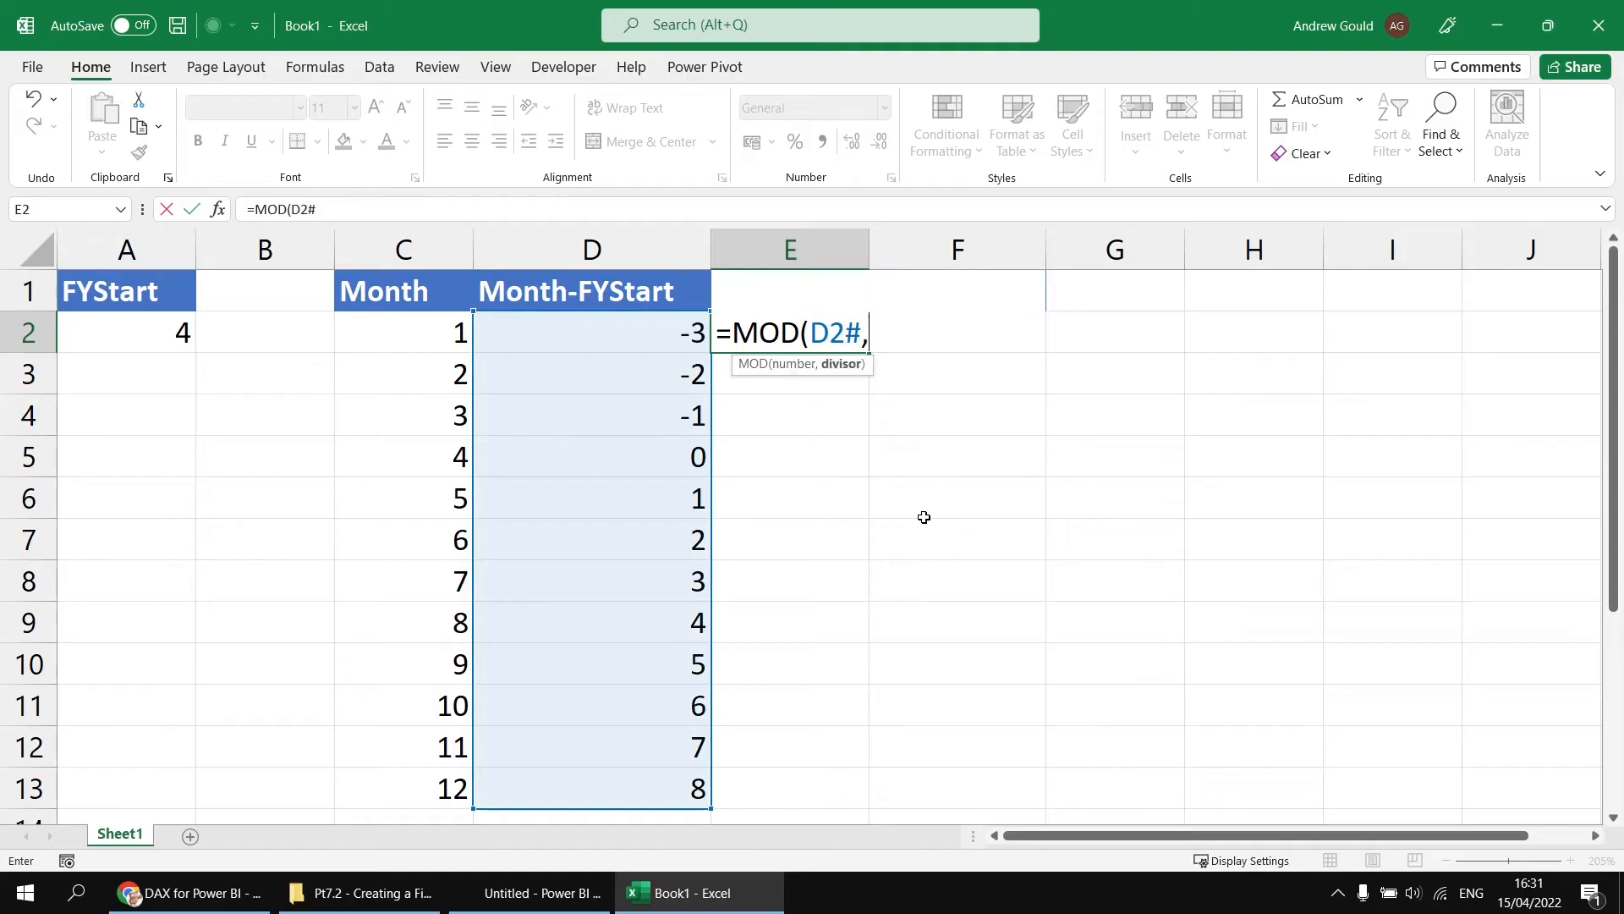
text(12))
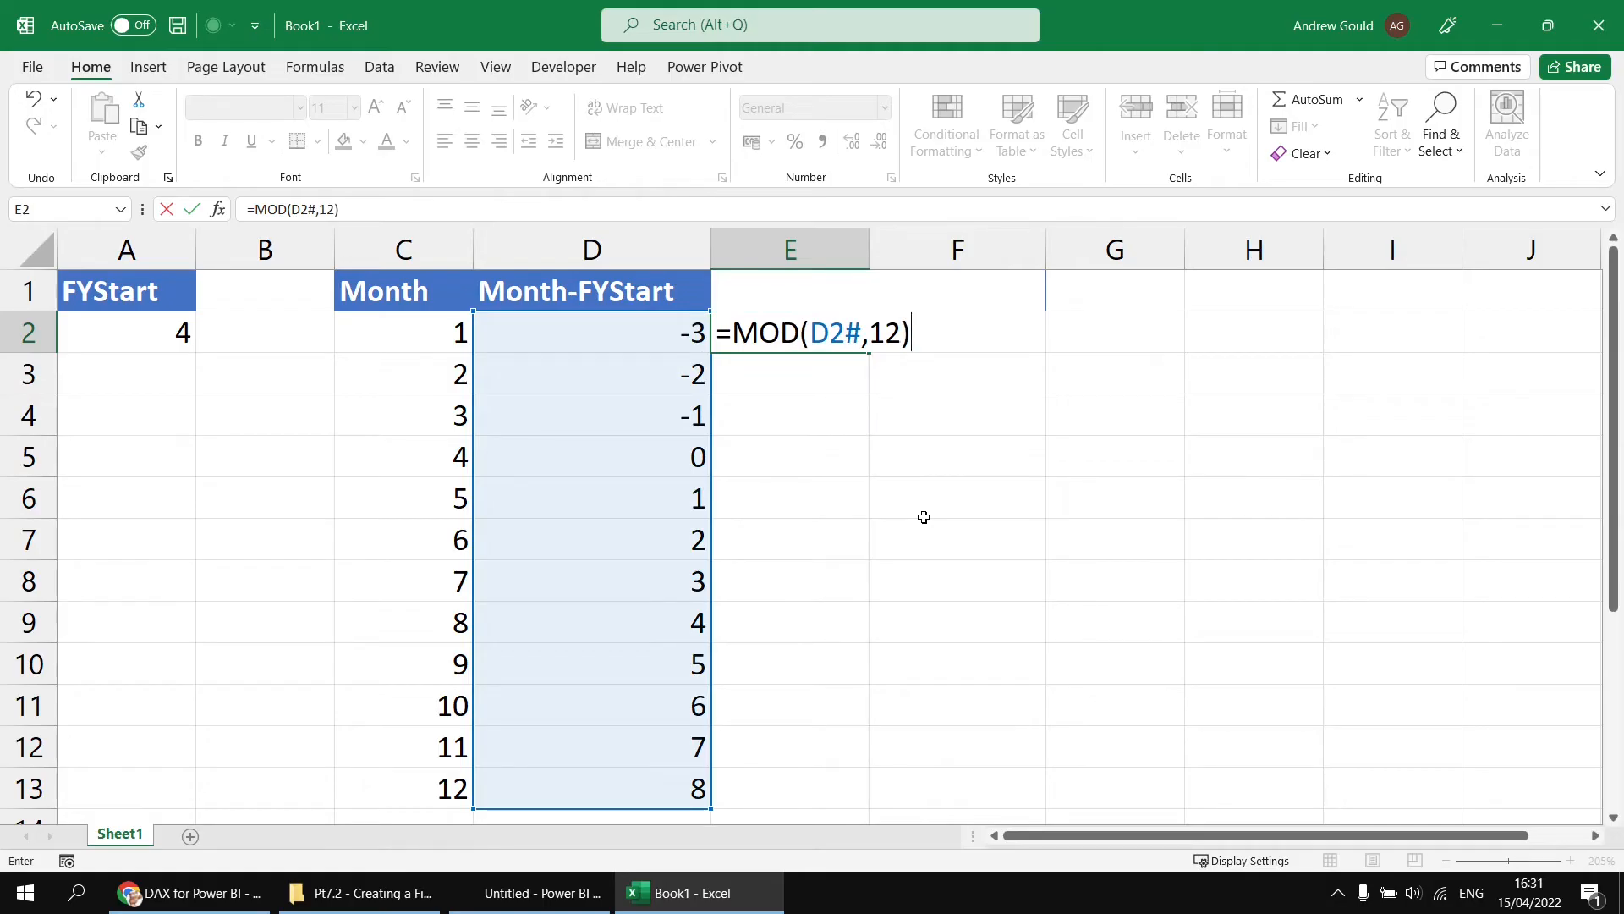
key(ctrl+Return)
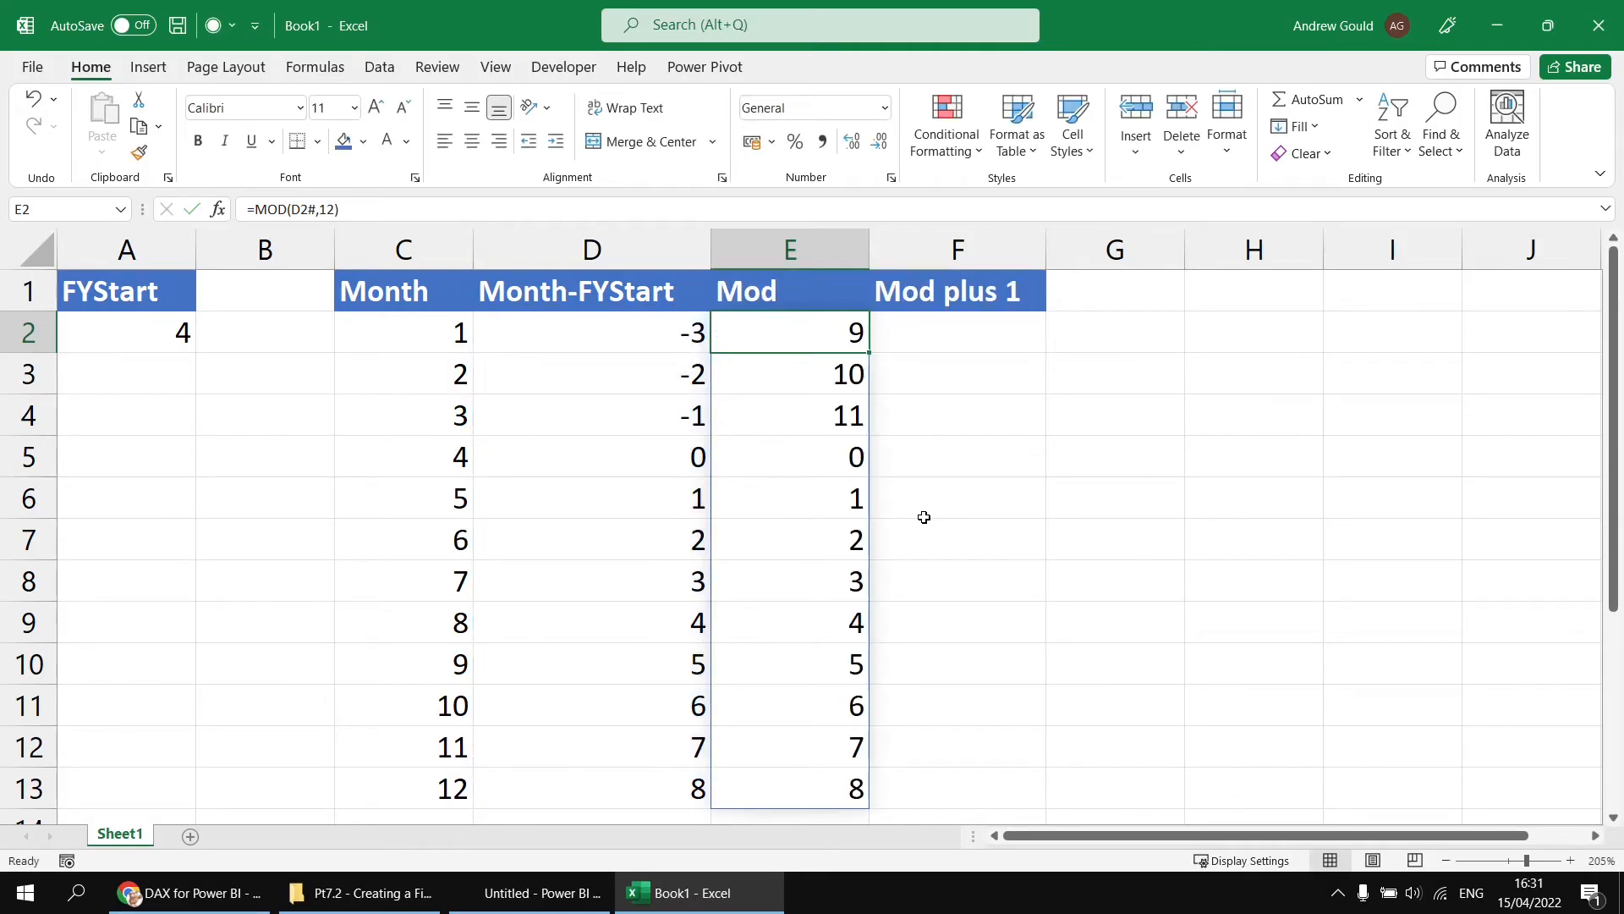
Calculate the Mod plus 1 column by entering =E2#+1 in F2.
key(Right)
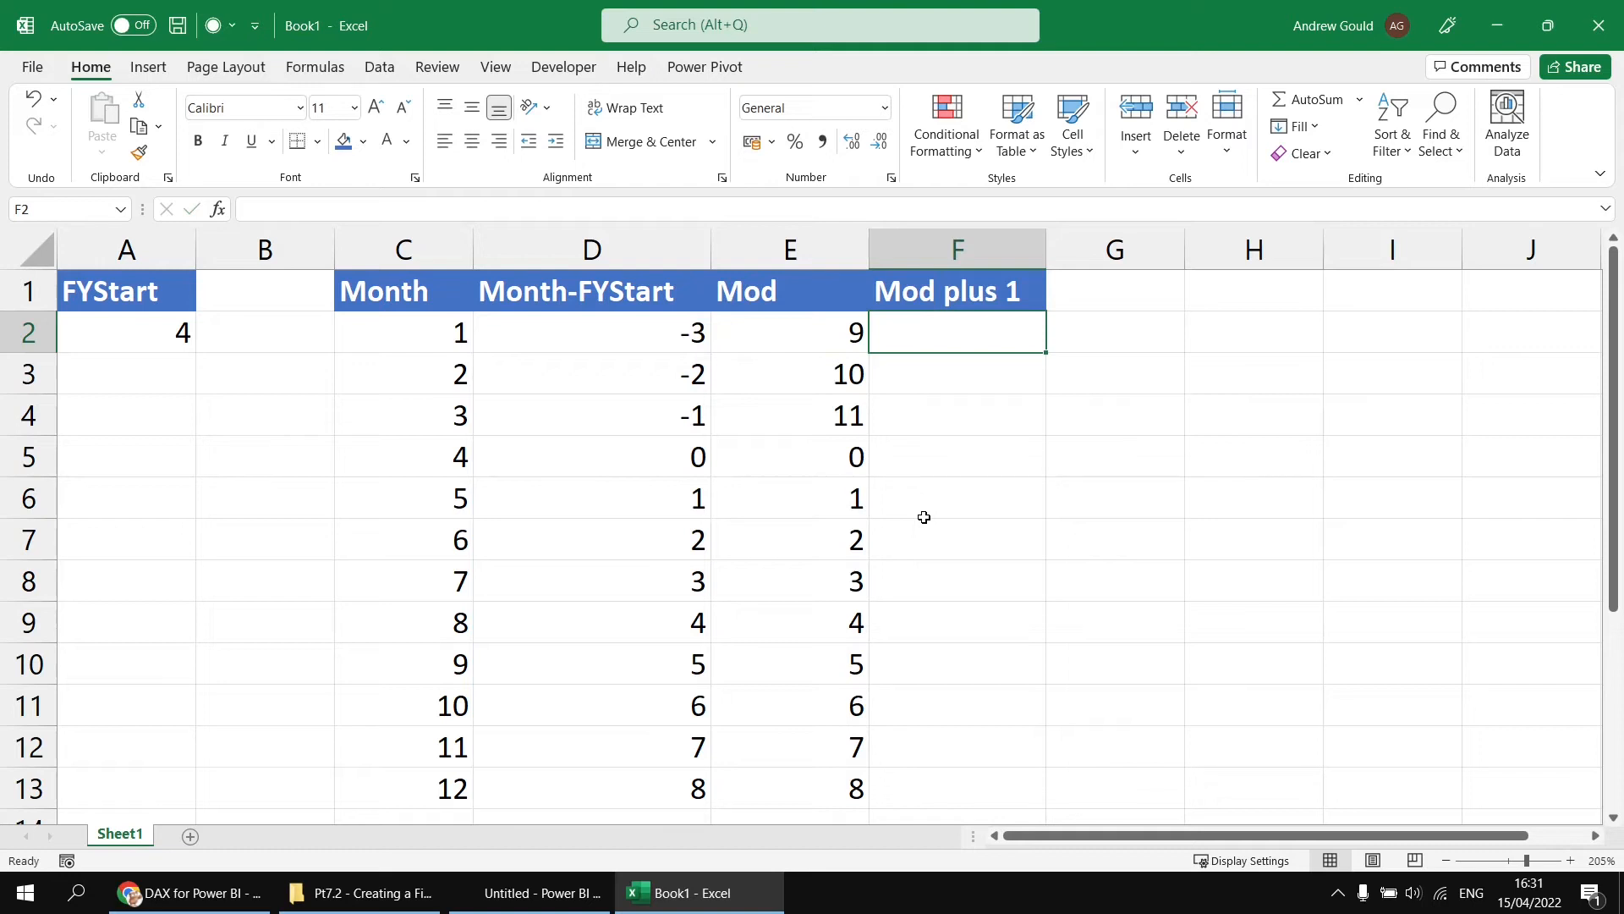
text(=)
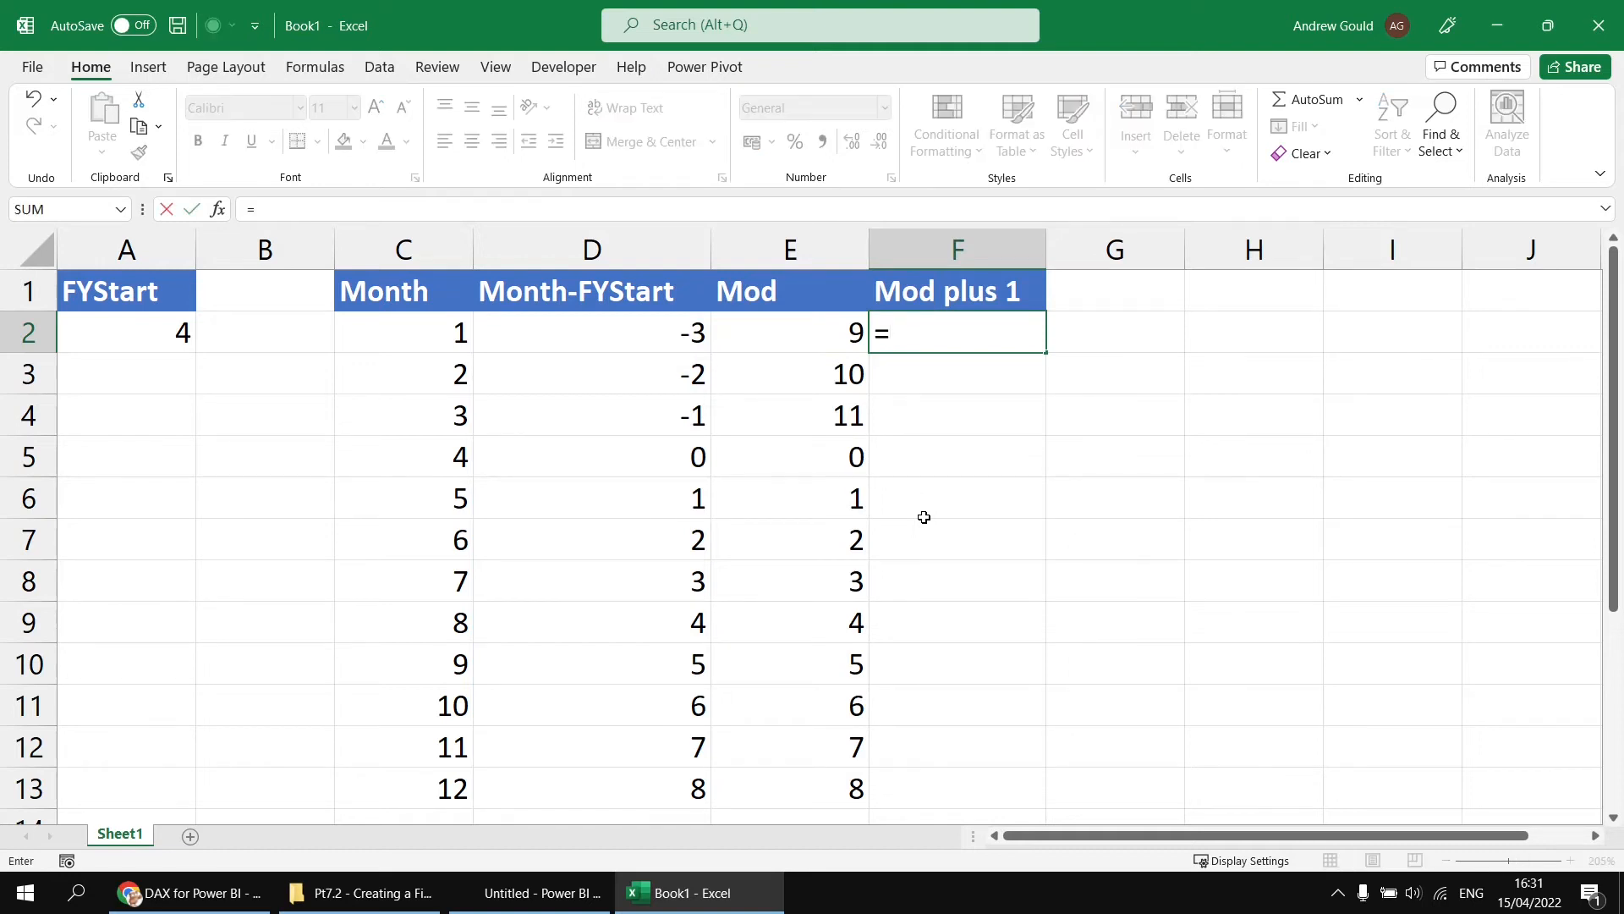
key(Left)
text(#+1)
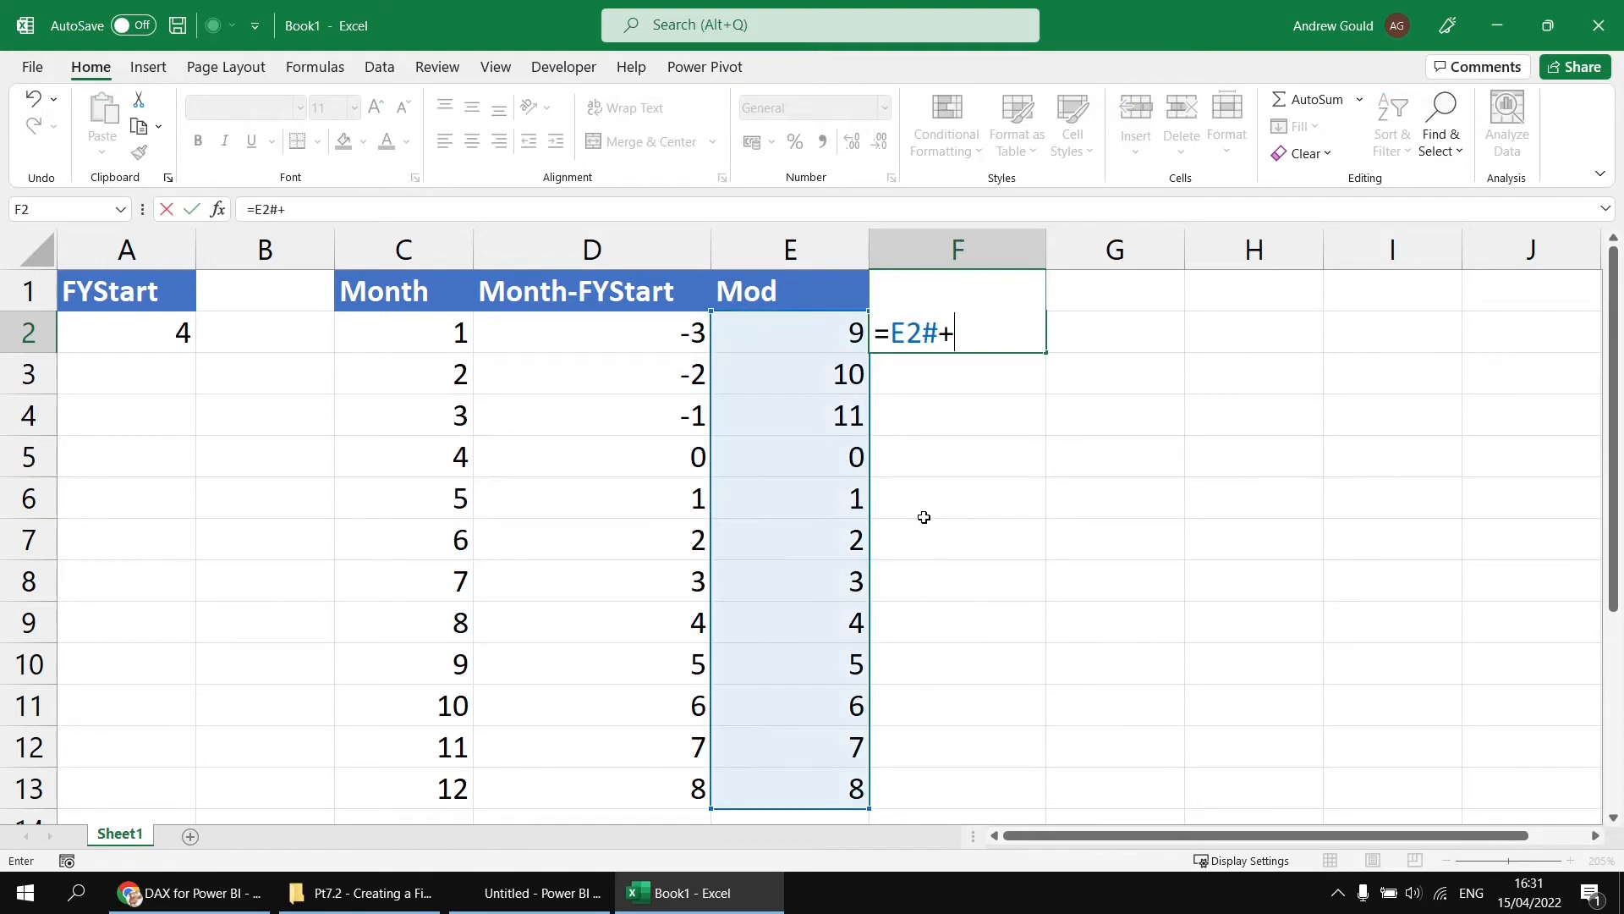
key(Return)
Compare the Month values with the Mod plus 1 values in the rows for months 4 and 3.
key(Down)
key(Down)
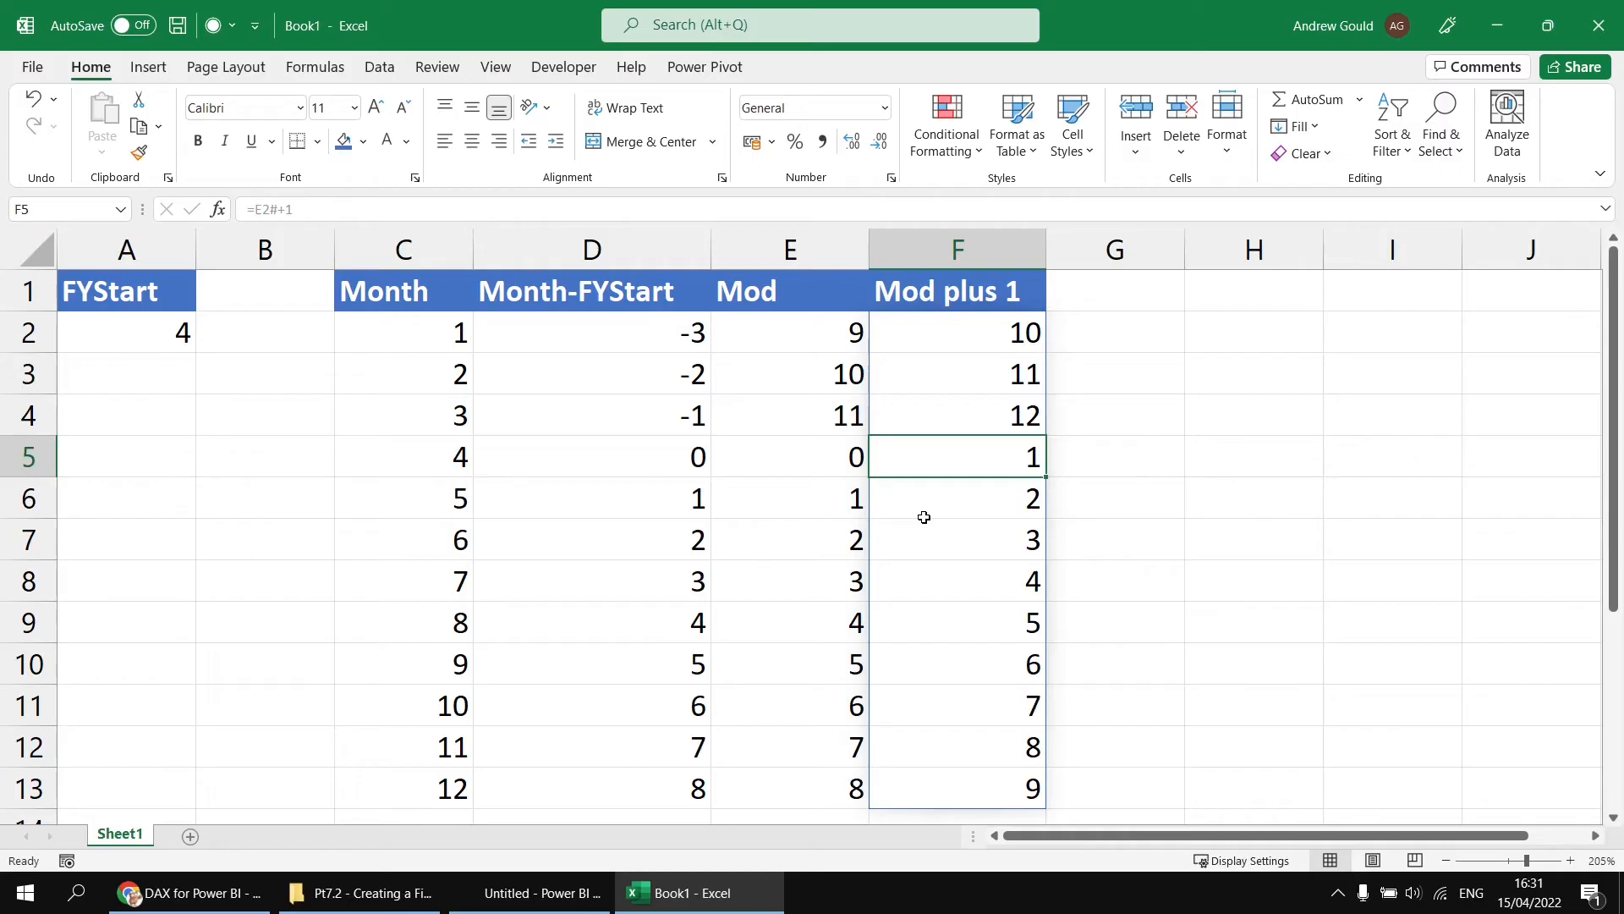
drag(432, 461, 1008, 457)
click(1012, 461)
click(432, 461)
click(1019, 463)
drag(443, 414, 936, 411)
Set the FYStart value in A2 to 7 and check the row for month 7.
click(108, 331)
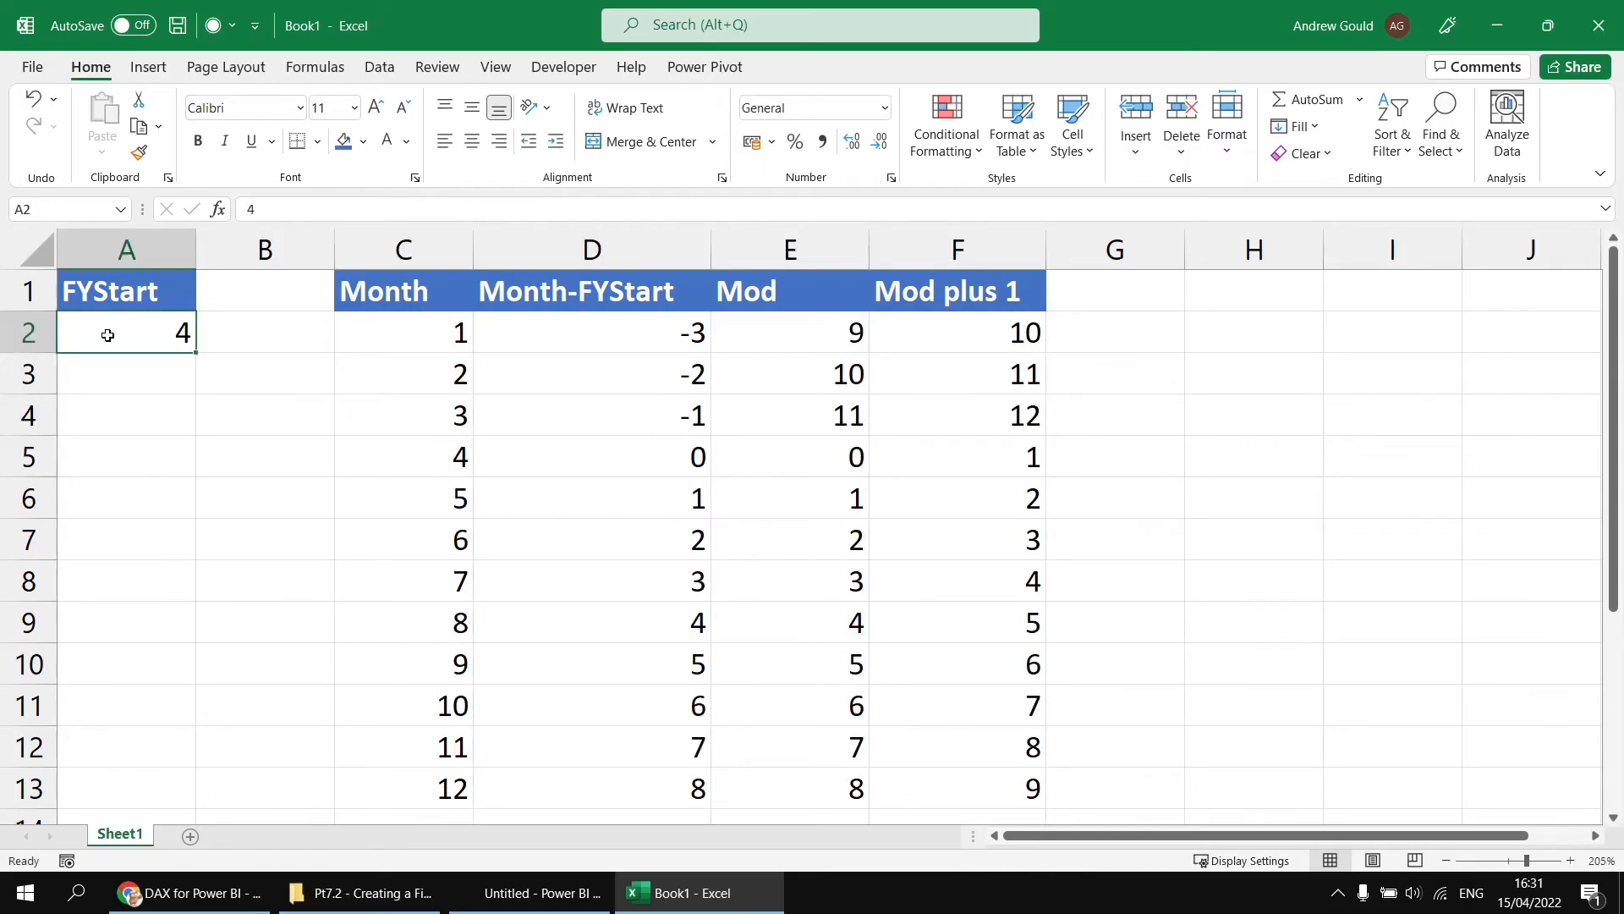
text(7)
key(Return)
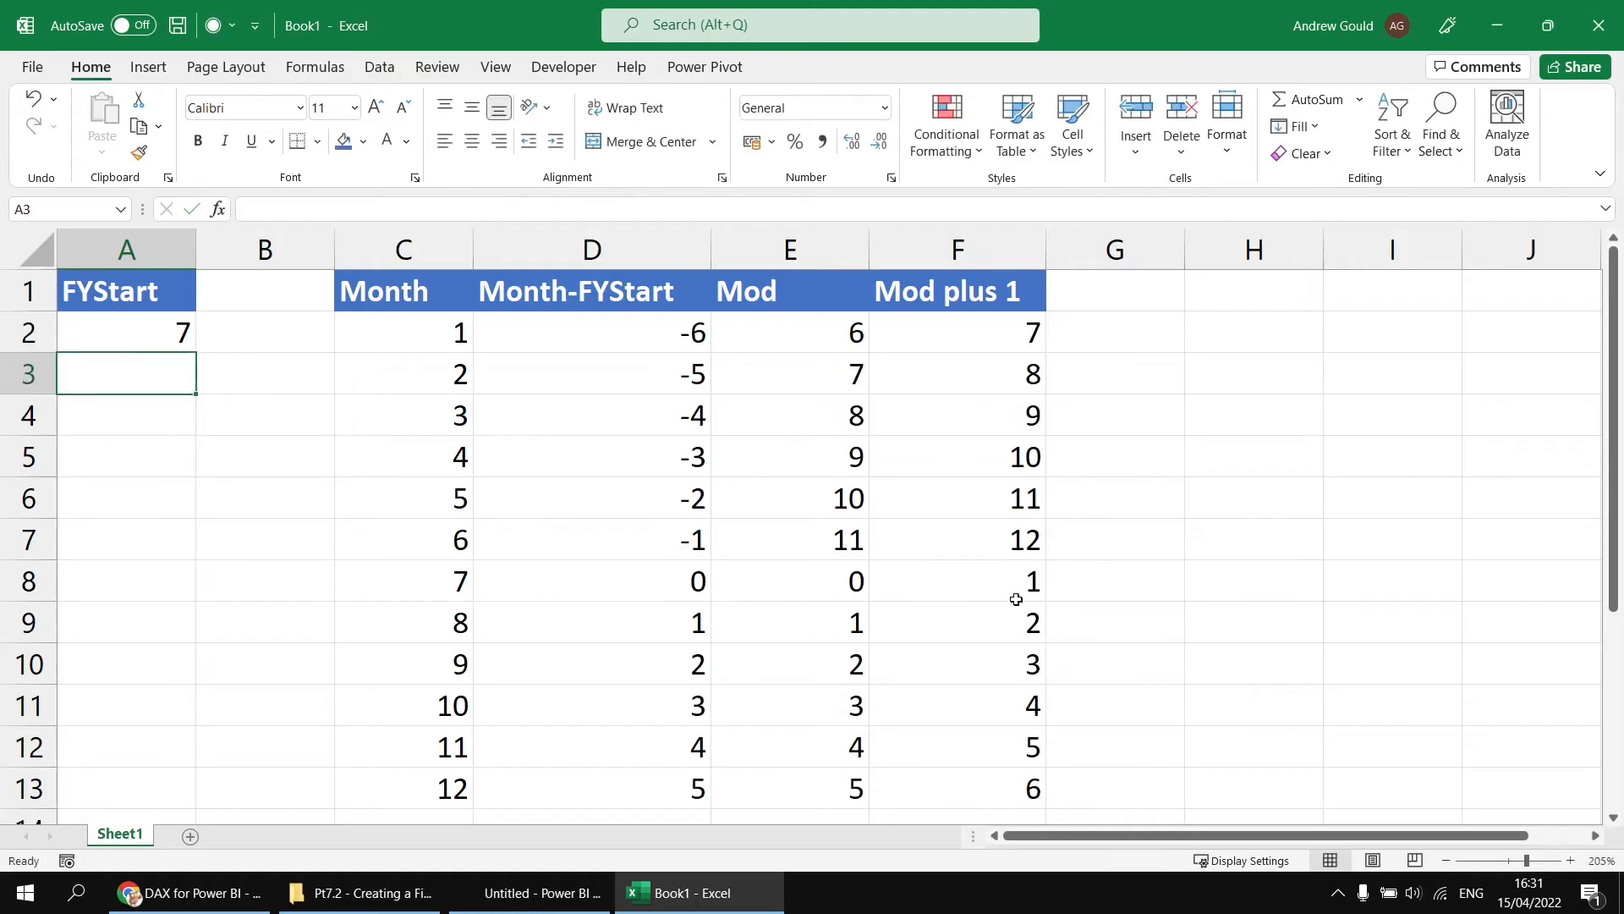
drag(409, 573, 1007, 580)
Set the FYStart value in A2 to 10 and check the row for month 10.
click(152, 327)
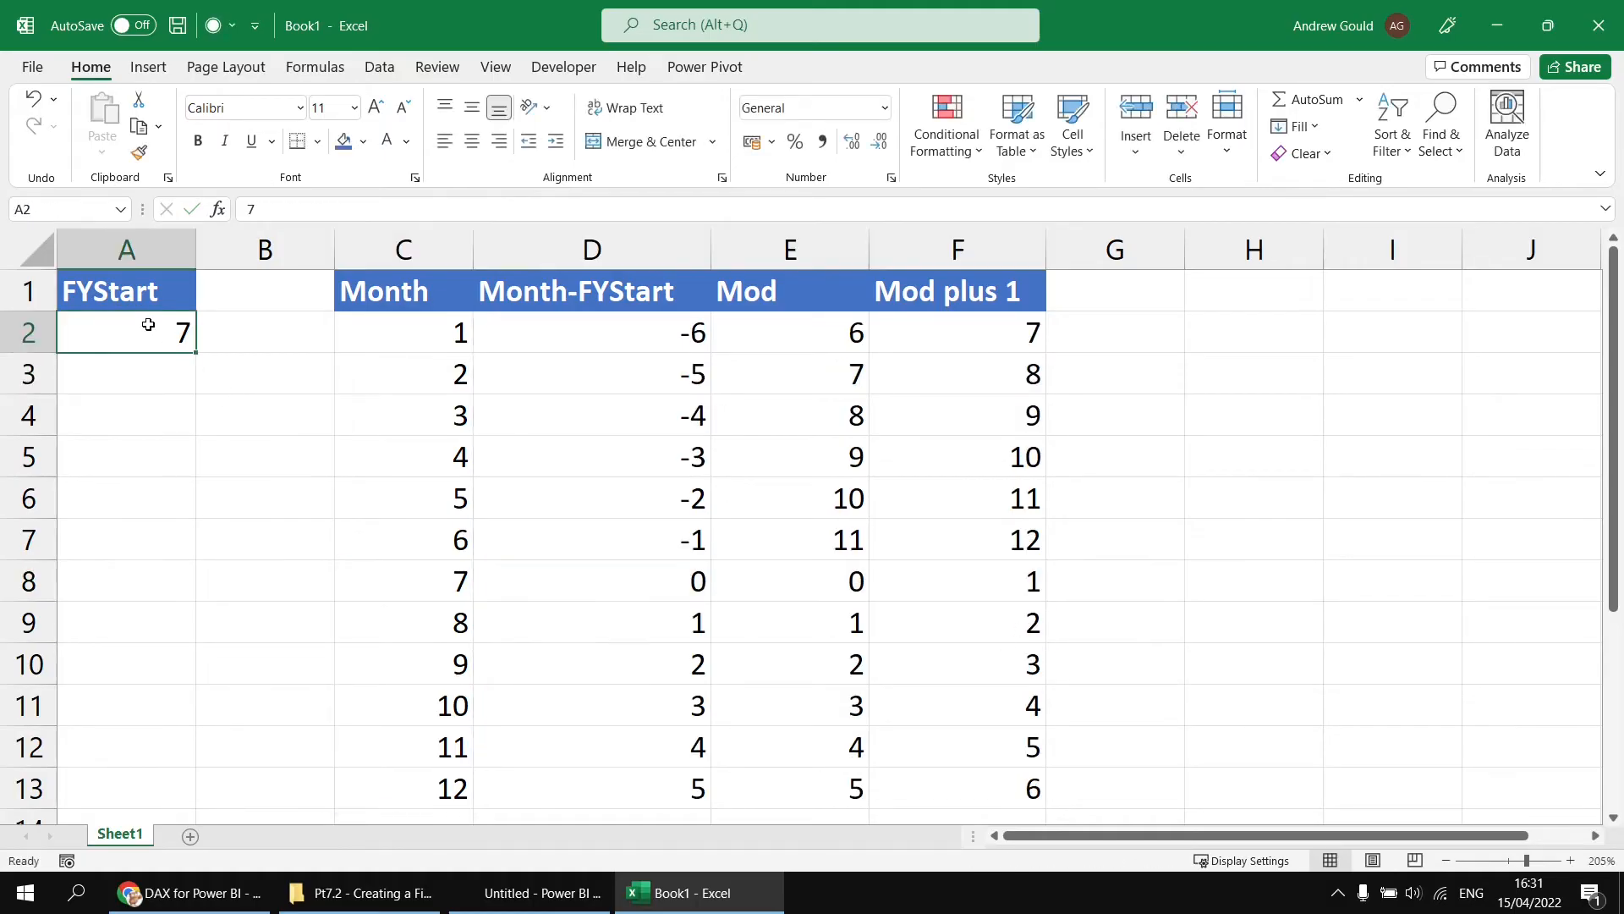
text(10)
key(Return)
click(461, 702)
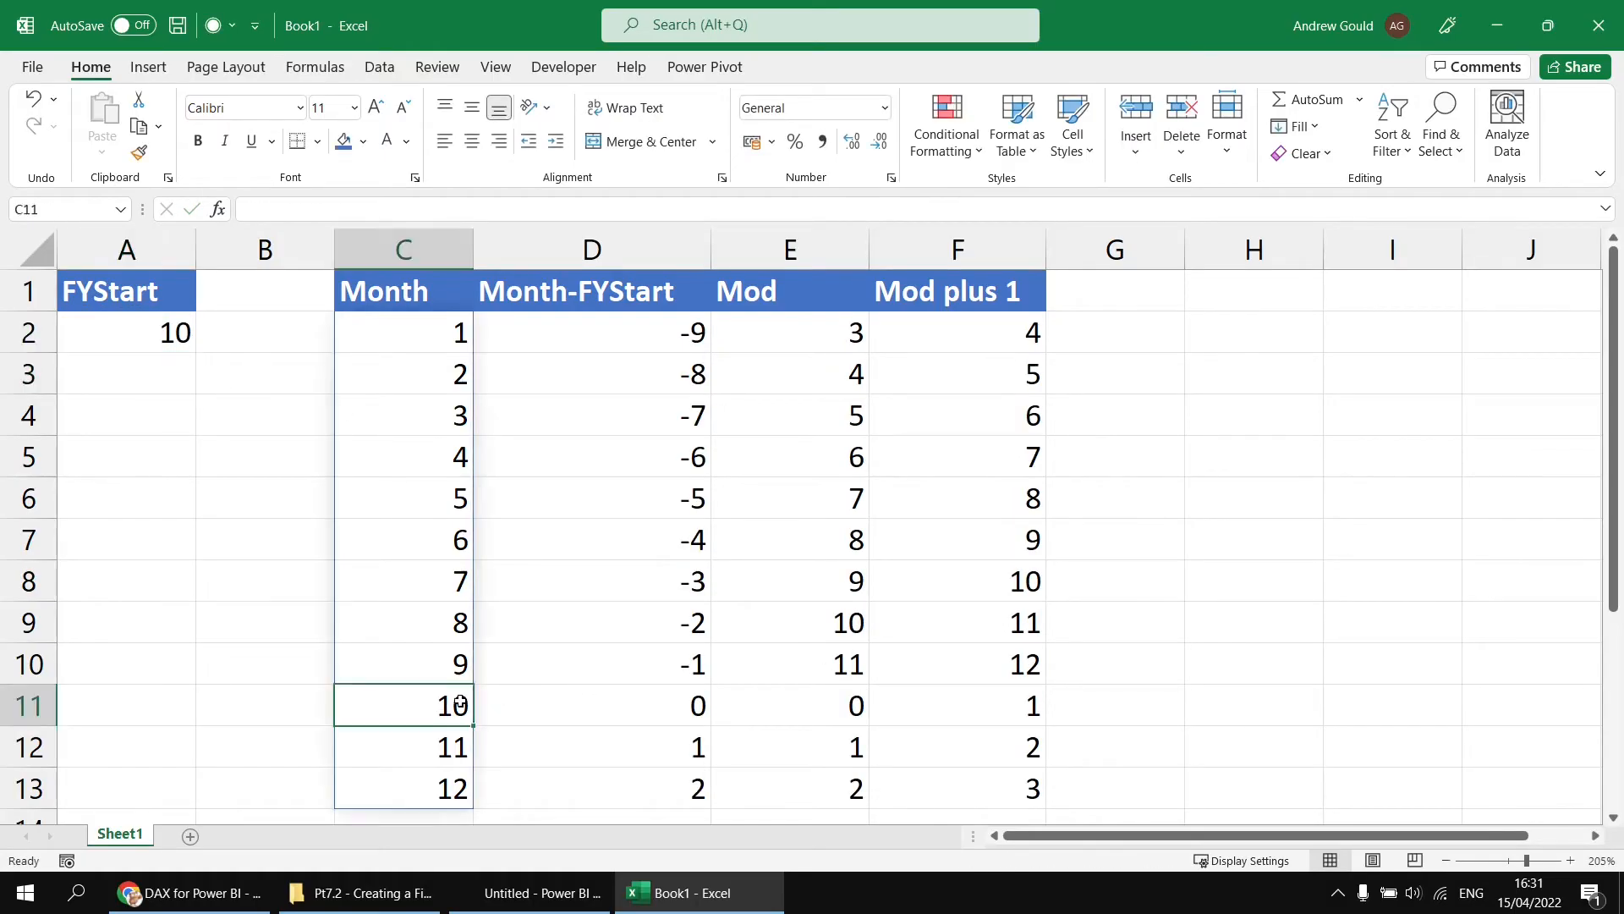
drag(460, 702, 972, 703)
Review the formulas in C2 through F2 and the FYStart value they depend on.
click(431, 322)
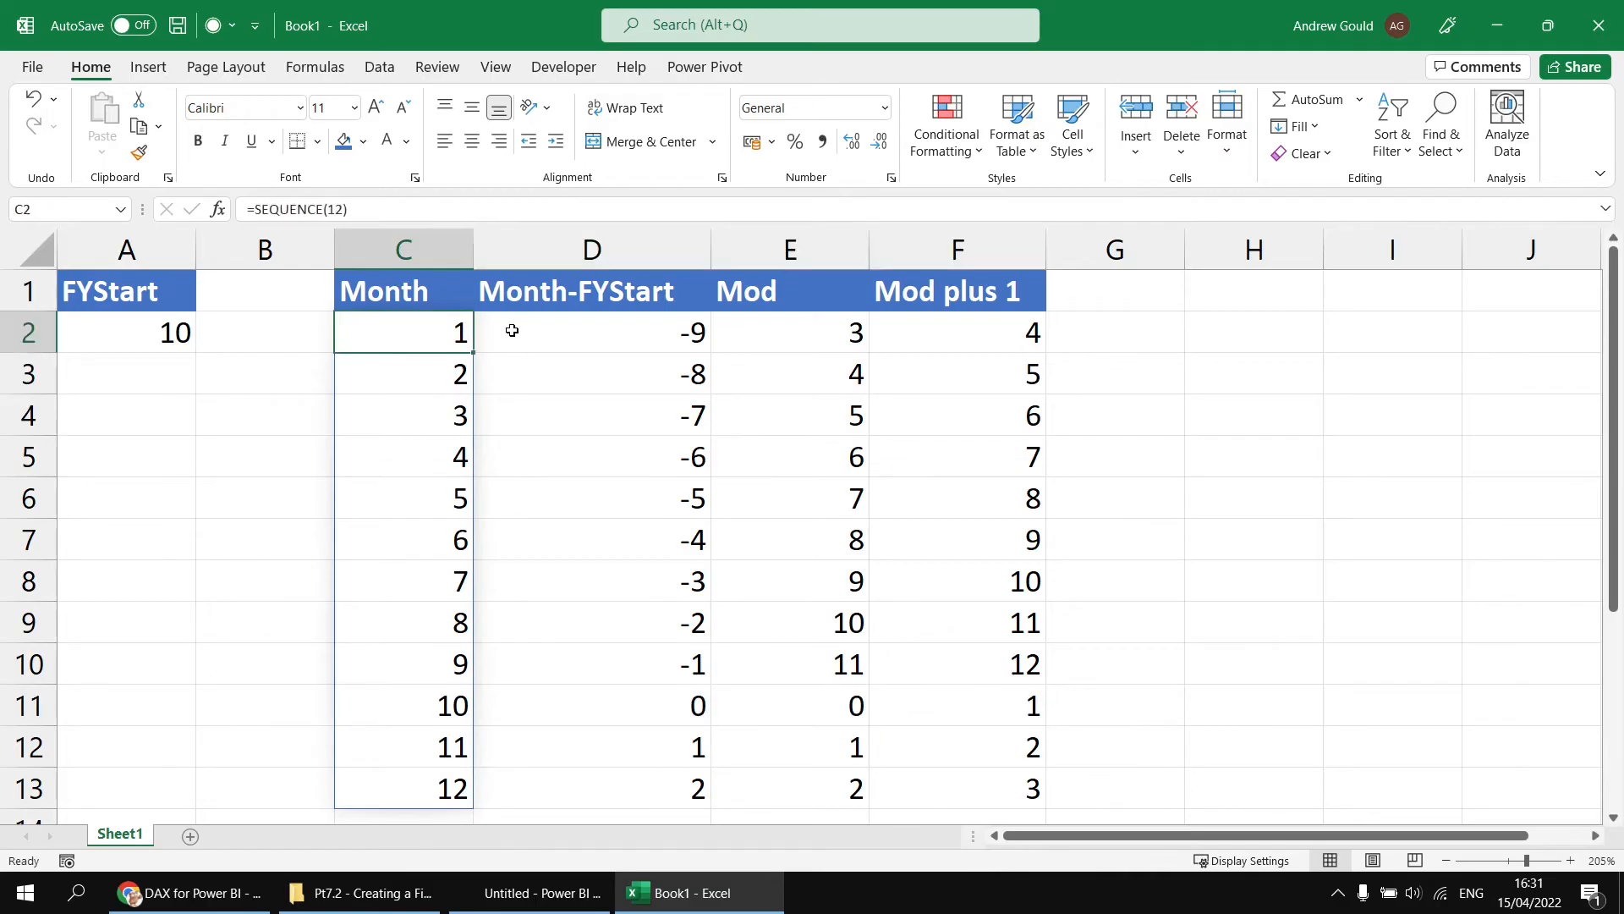
click(592, 331)
click(812, 331)
click(957, 330)
click(425, 328)
click(158, 335)
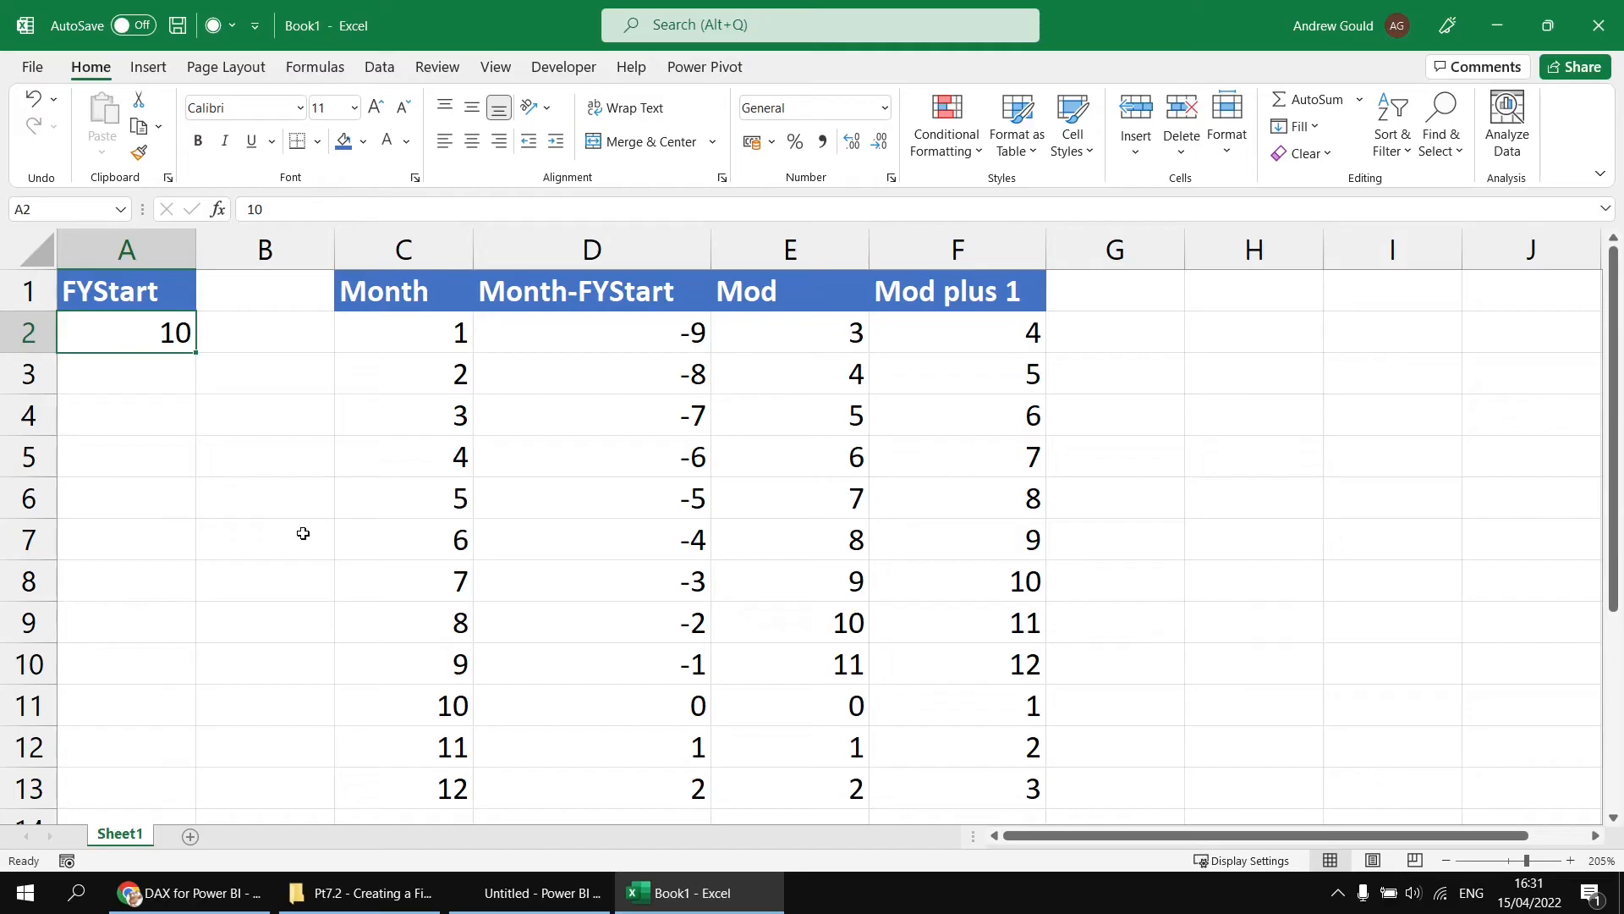
Switch to Power BI Desktop and add a column named "Financial month" after Financial year in the Release Calendar ADDCOLUMNS formula.
click(512, 894)
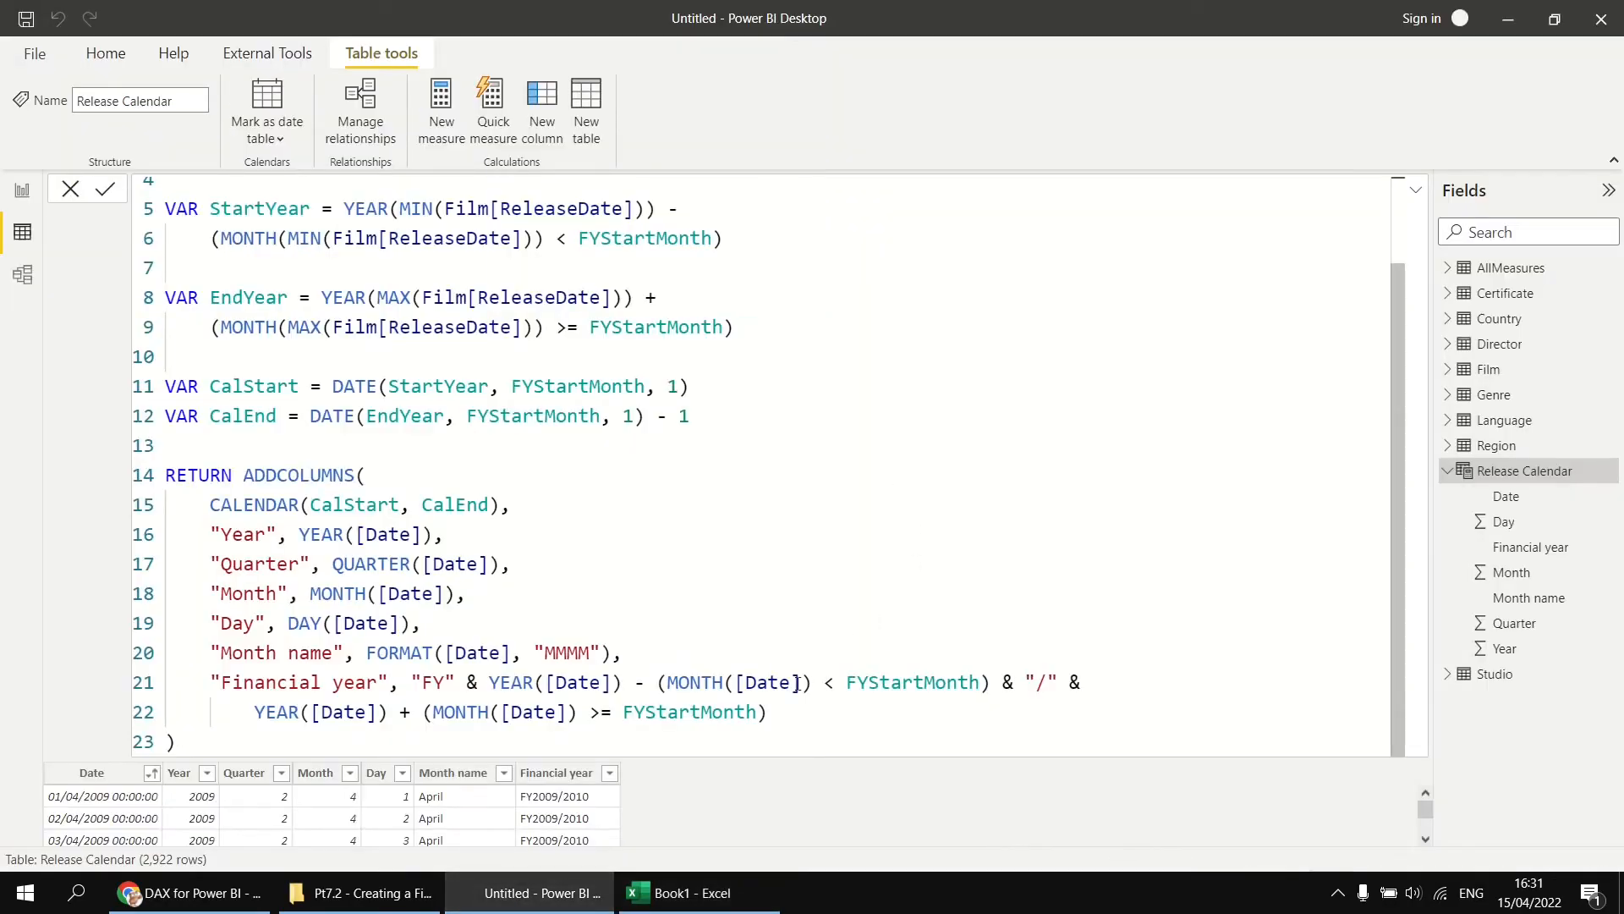
click(792, 717)
text(,)
key(Return)
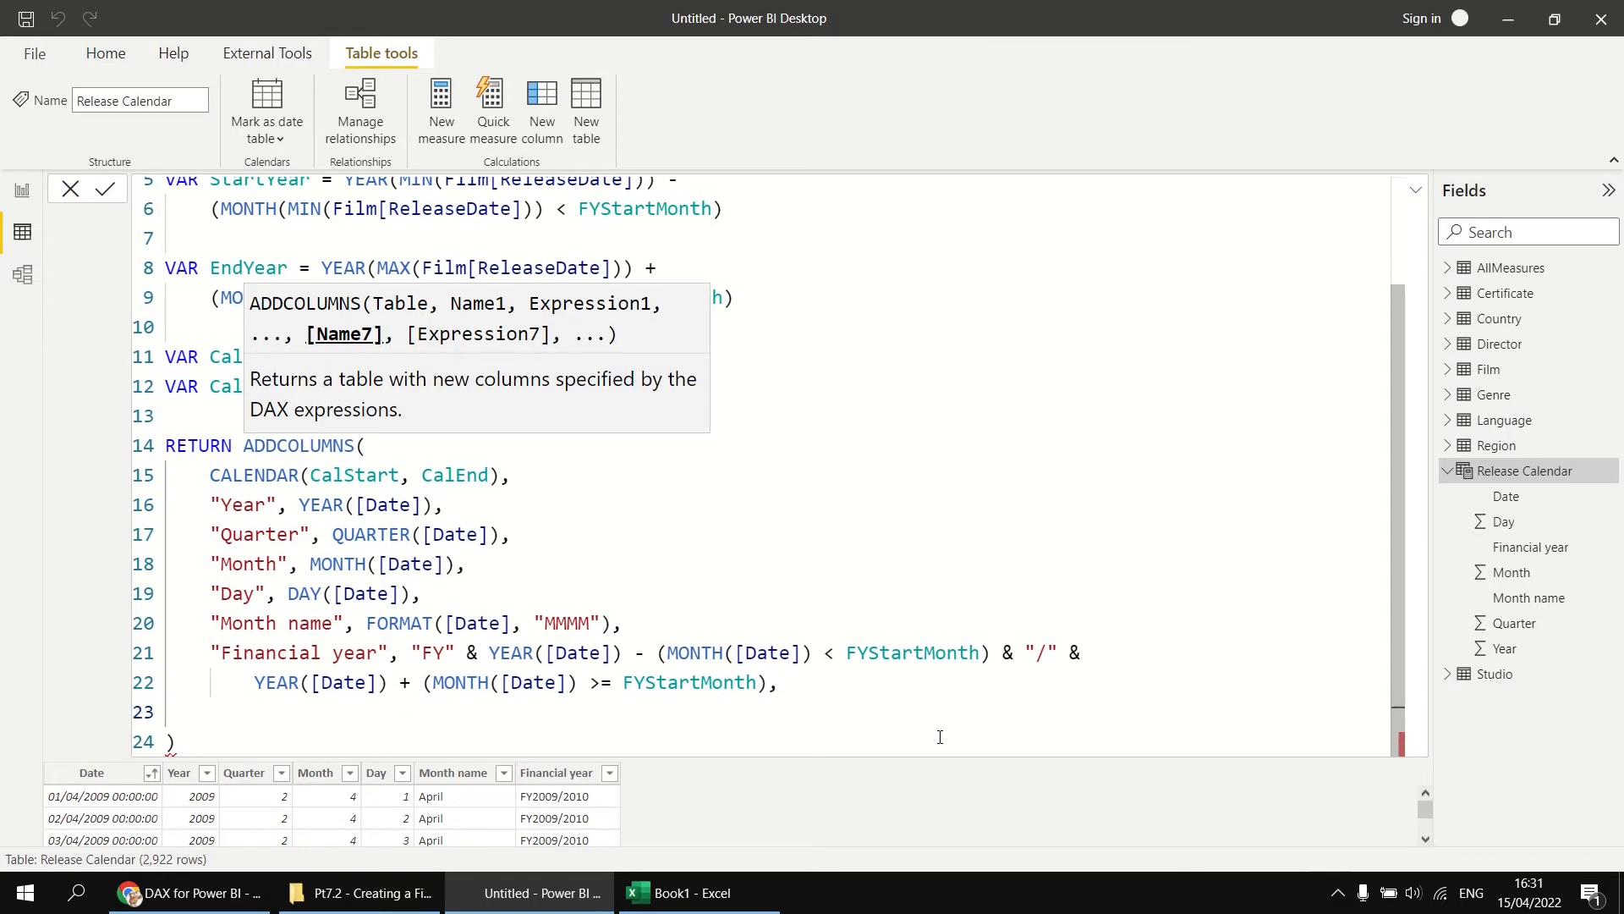
text("Financial month")
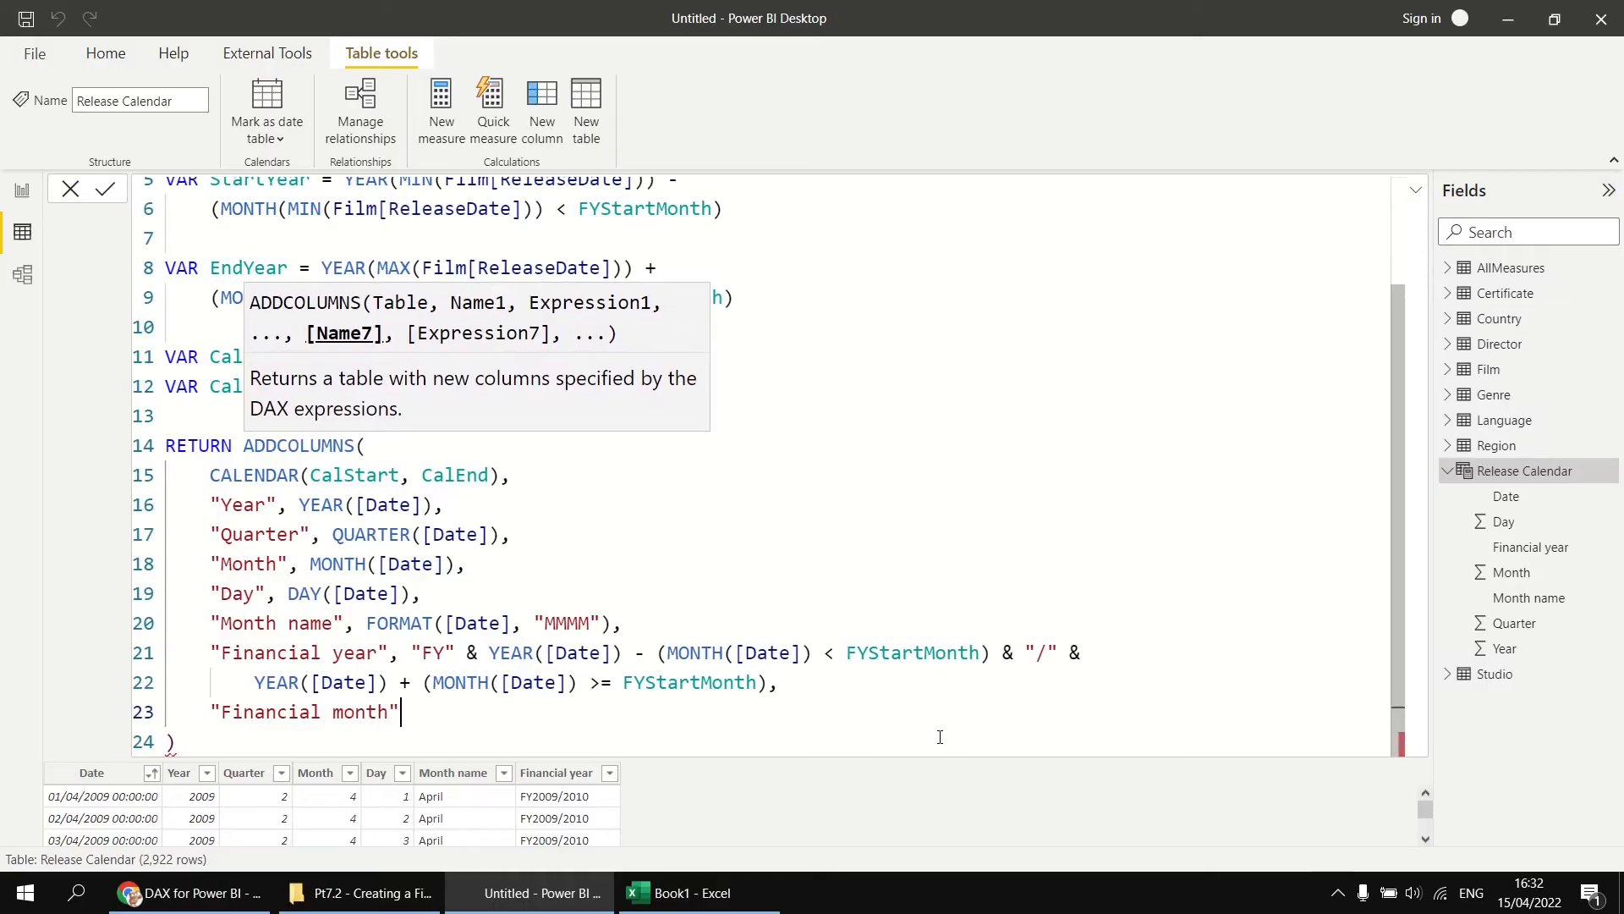
text(, )
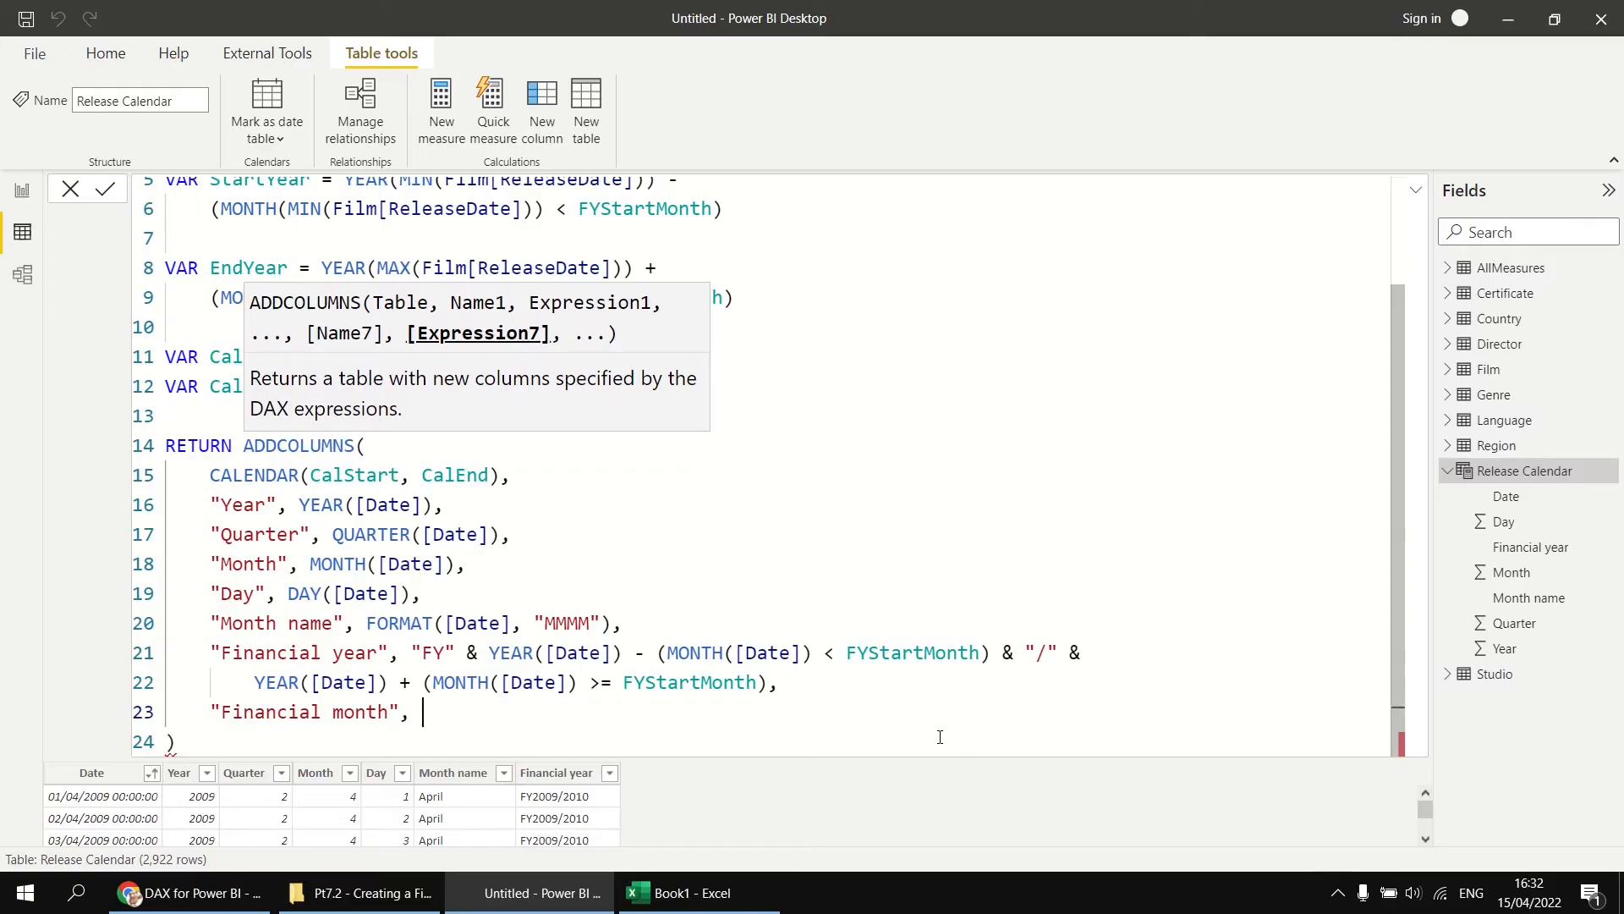
Define Financial month as MOD(MONTH([Date]) - FYStartMonth, 12) + 1 and commit the Release Calendar formula.
text(MOD)
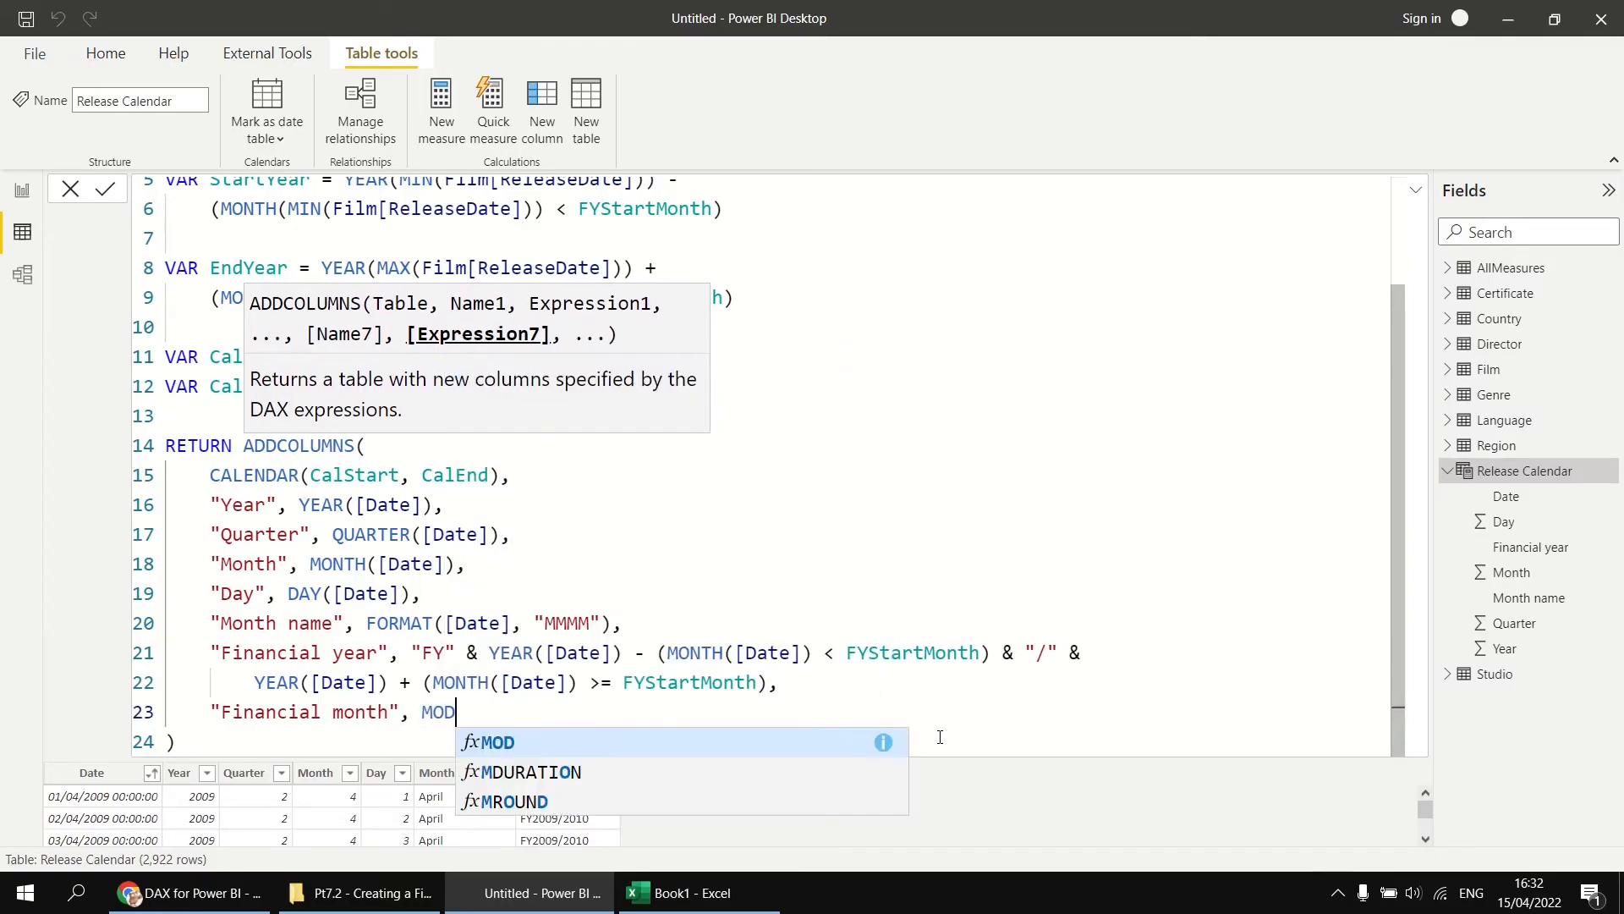
text(()
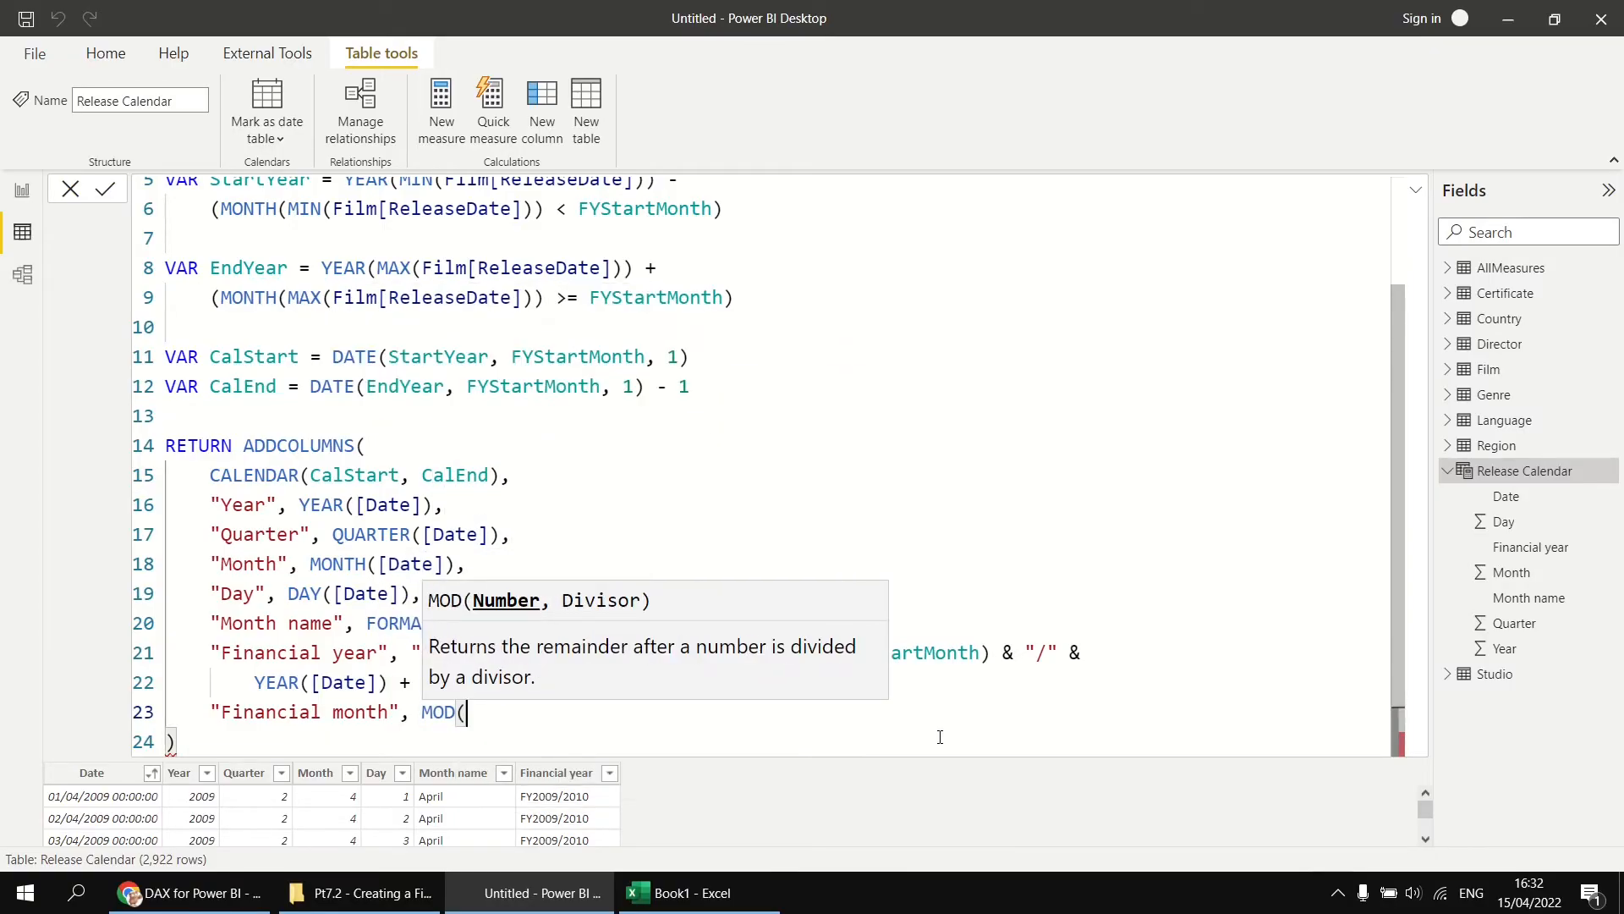
text(MONTH()
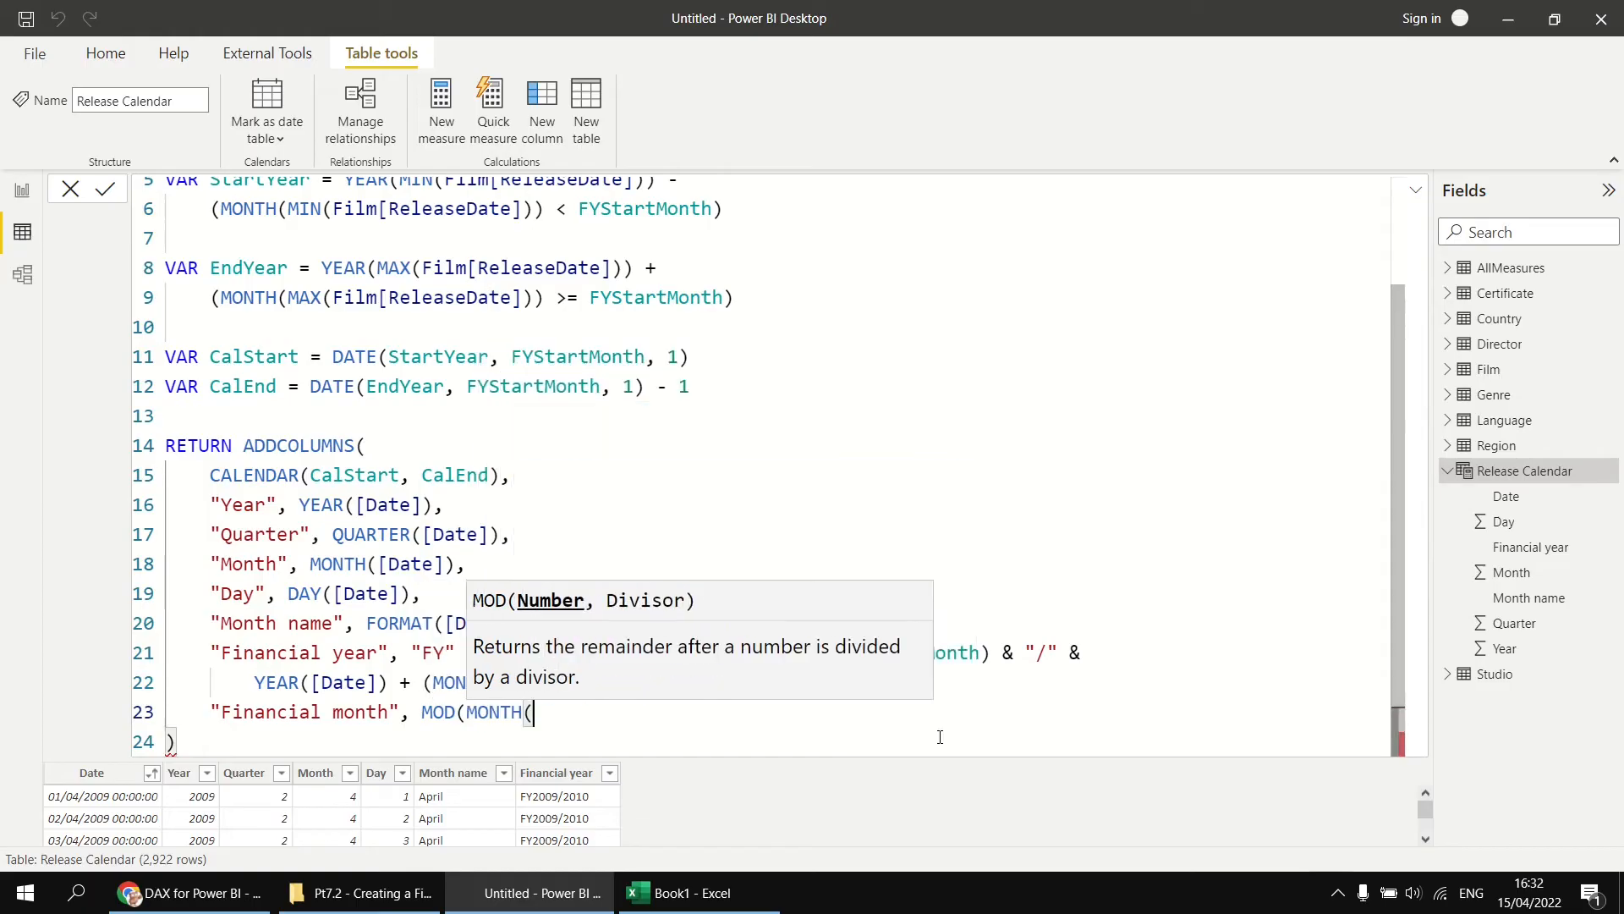
text([Date]))
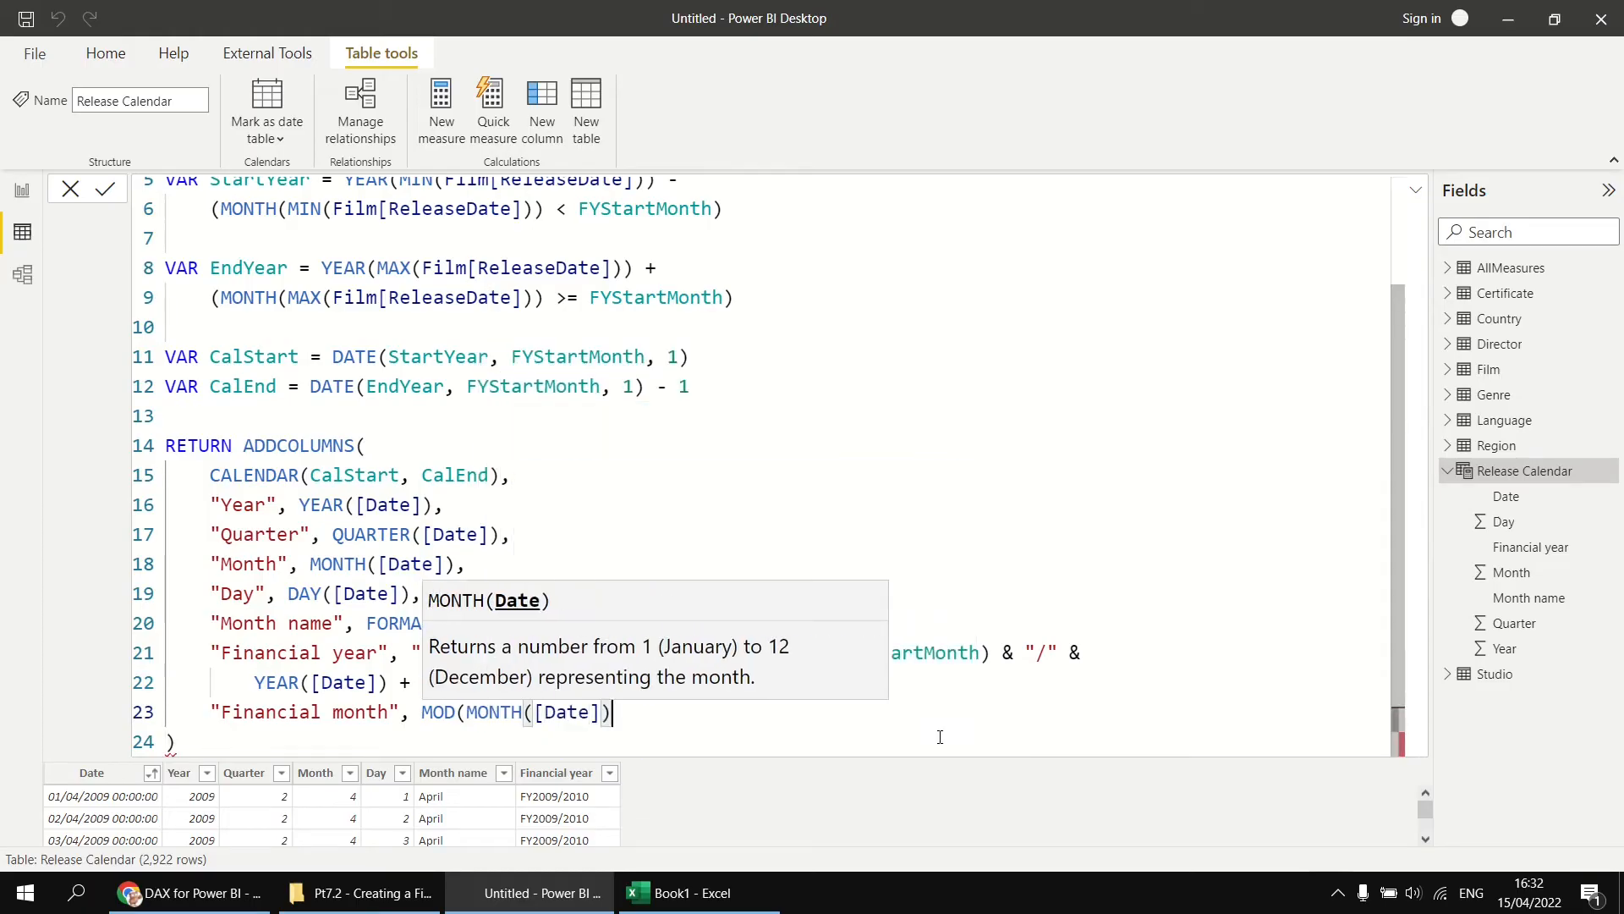
text( - fy)
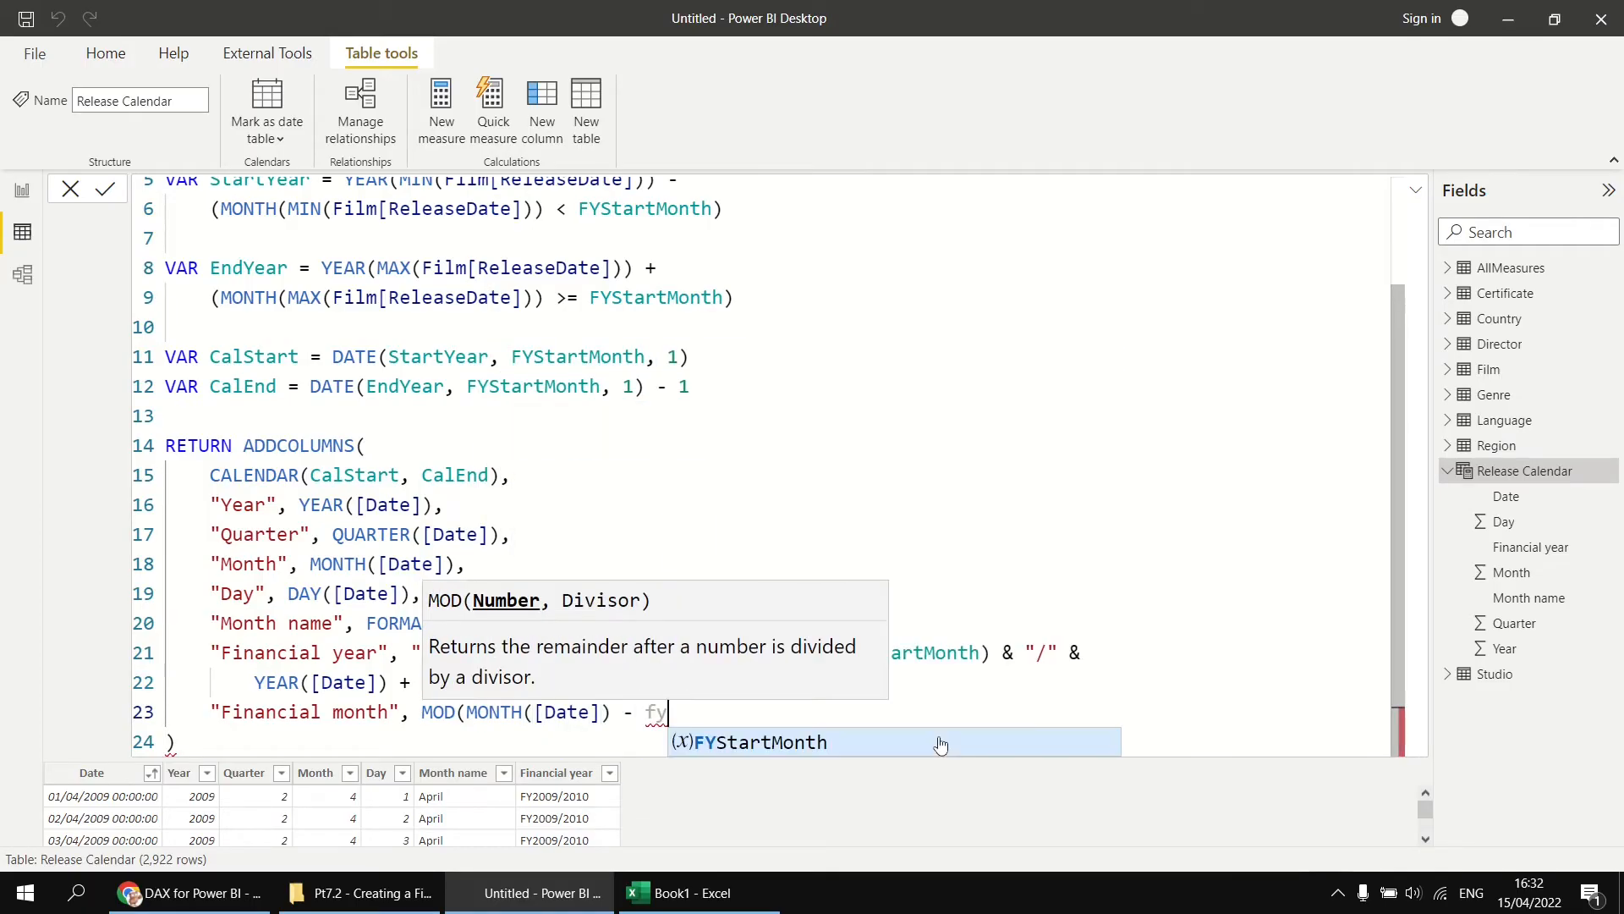
key(Tab)
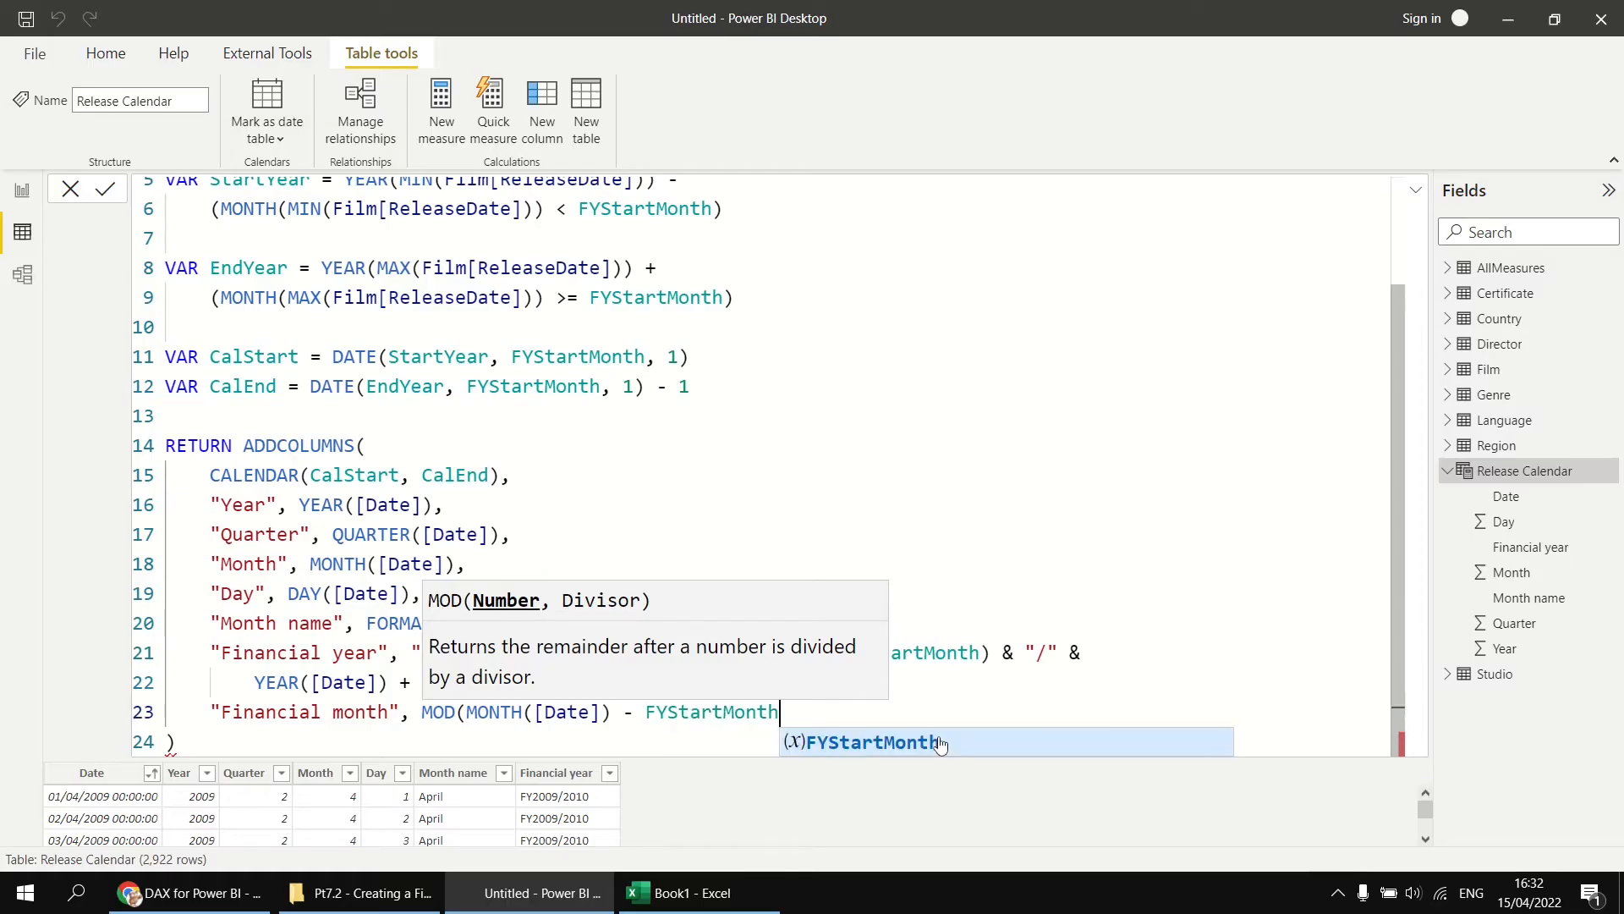
text(, 12)
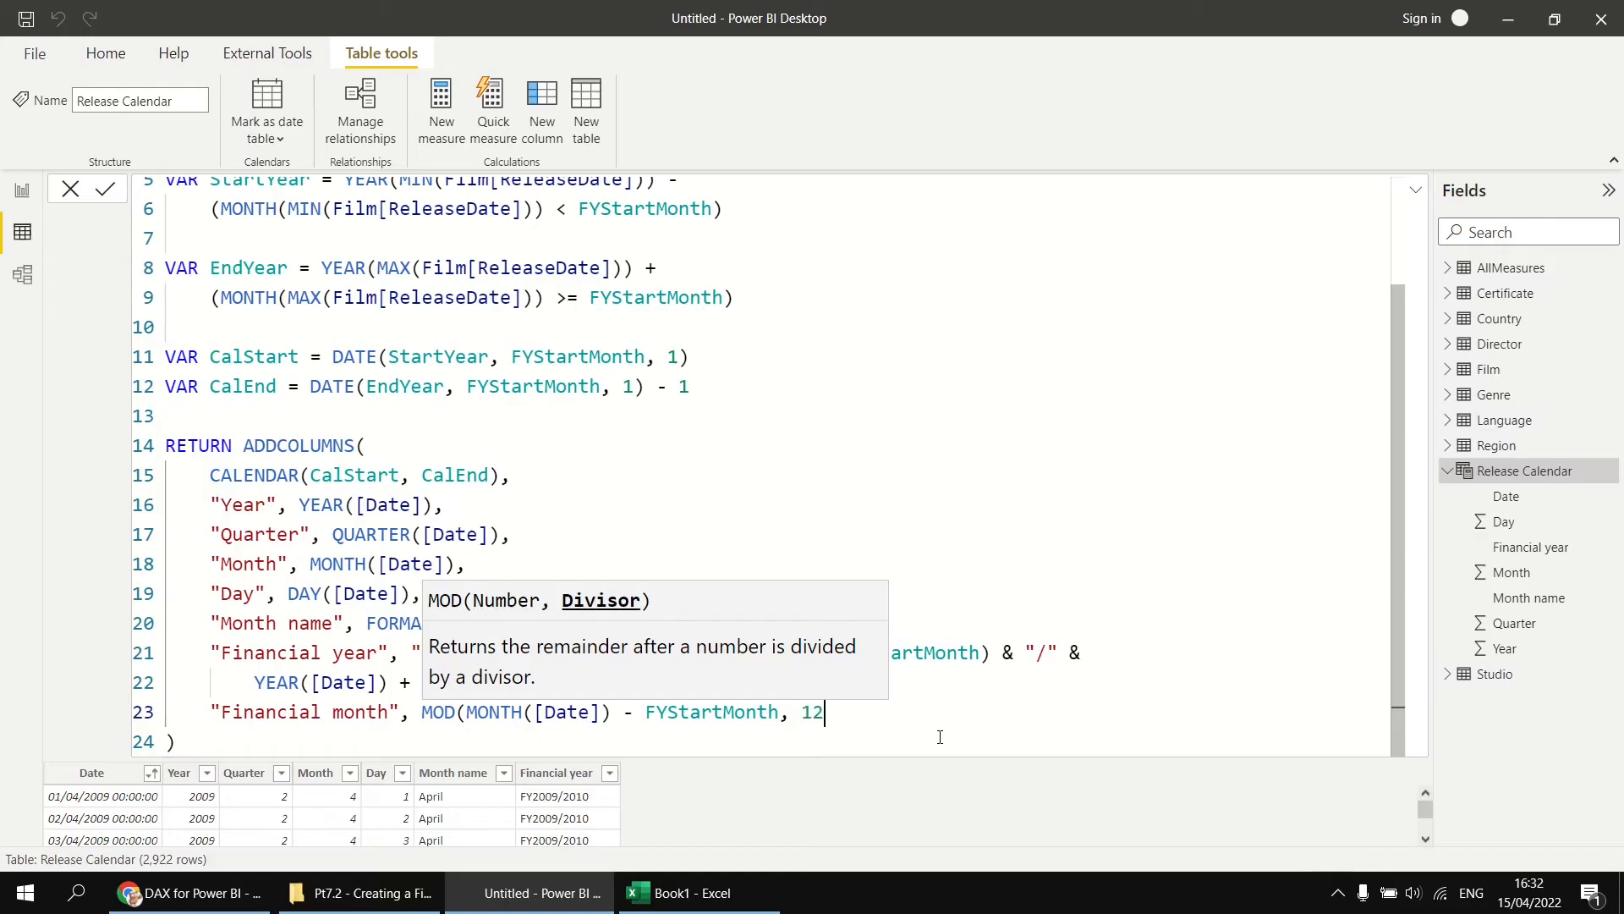
text())
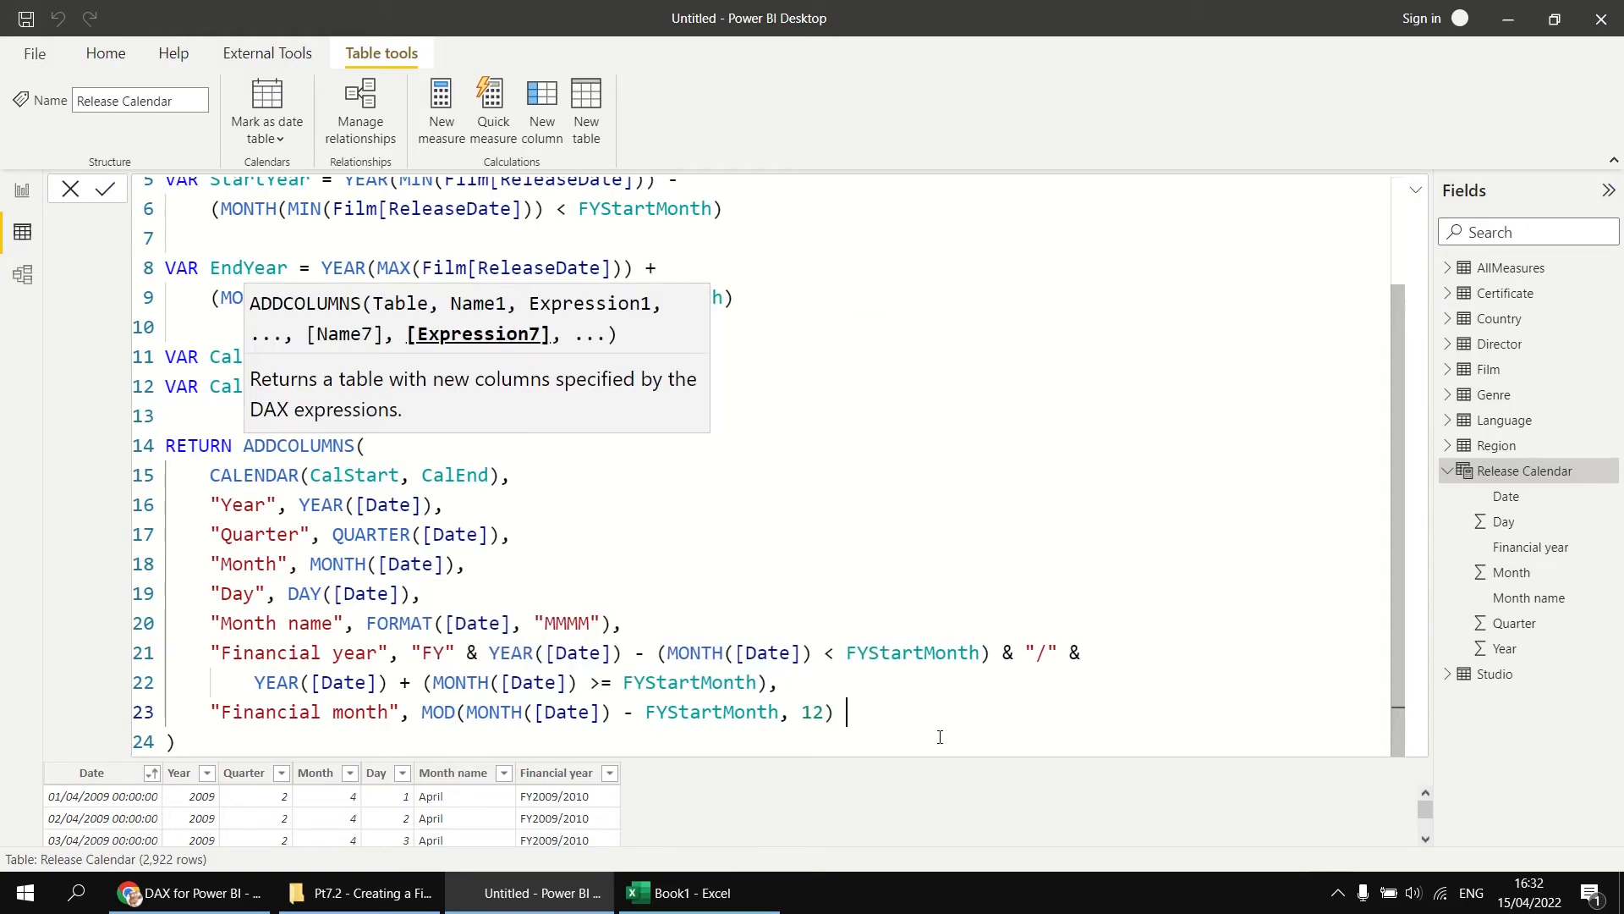
text( + 1)
key(Return)
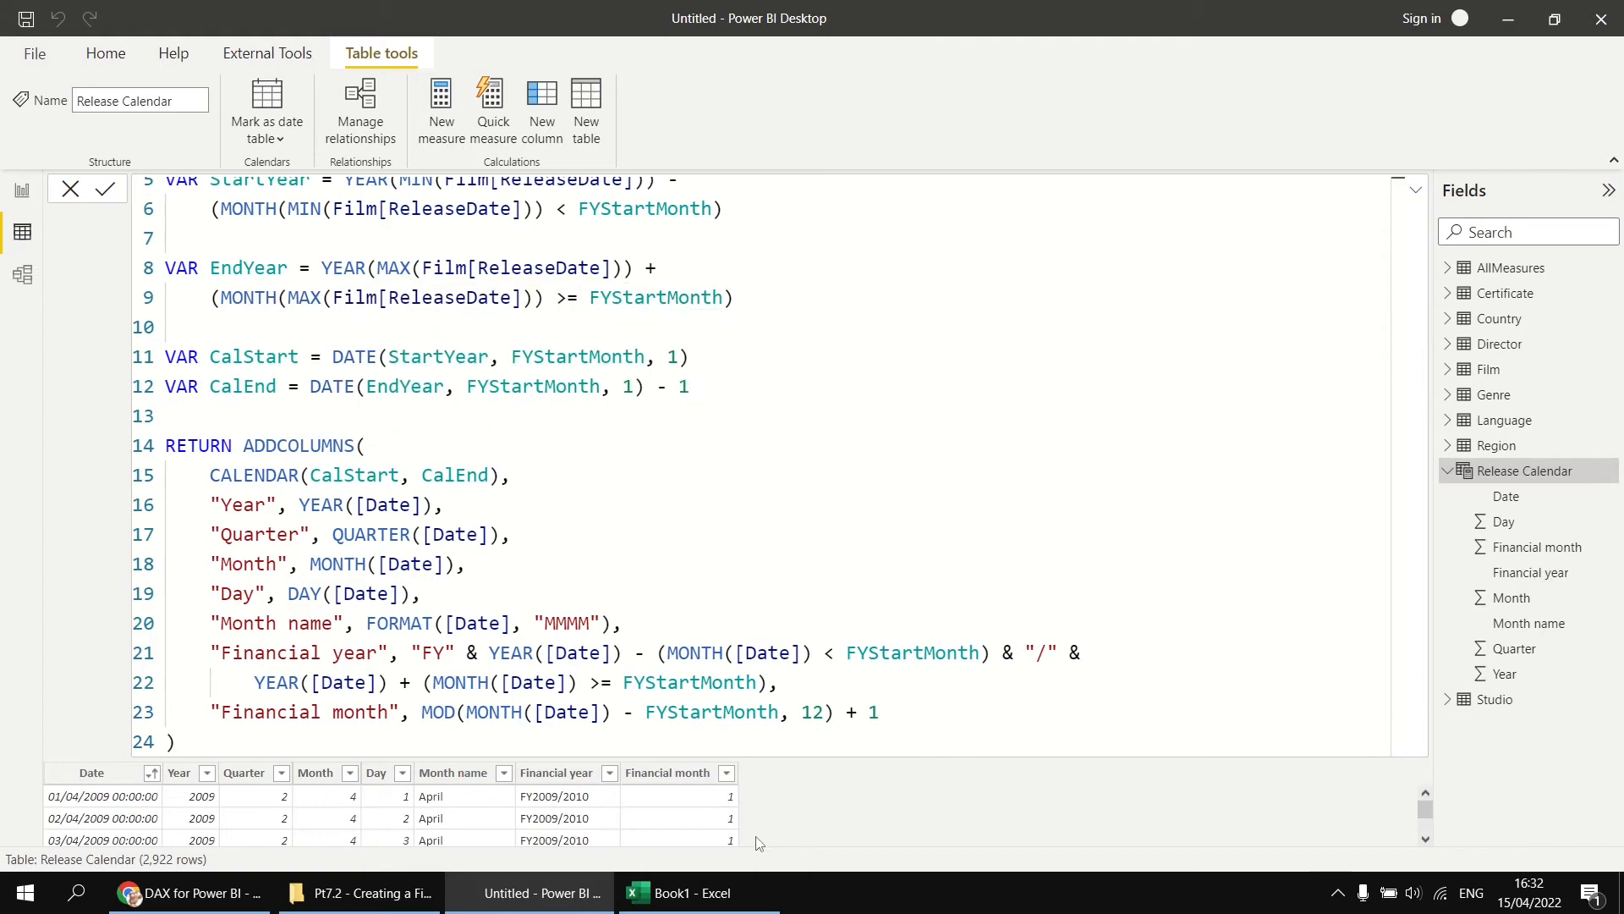
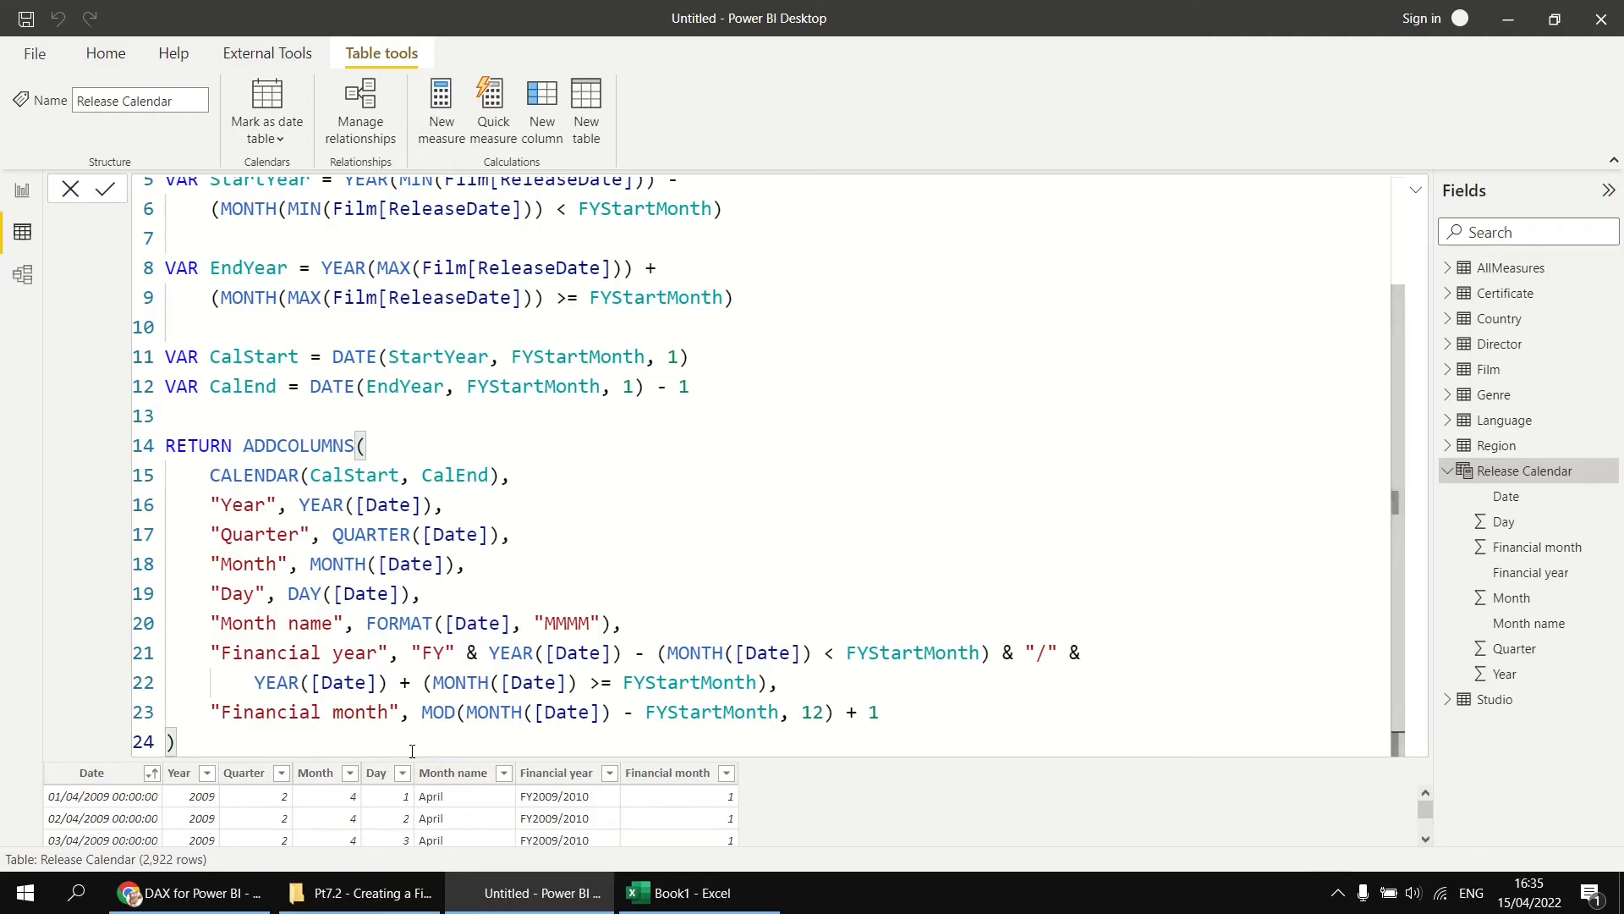
Add another column named "Financial quarter" on a new line after the Financial month expression.
click(888, 710)
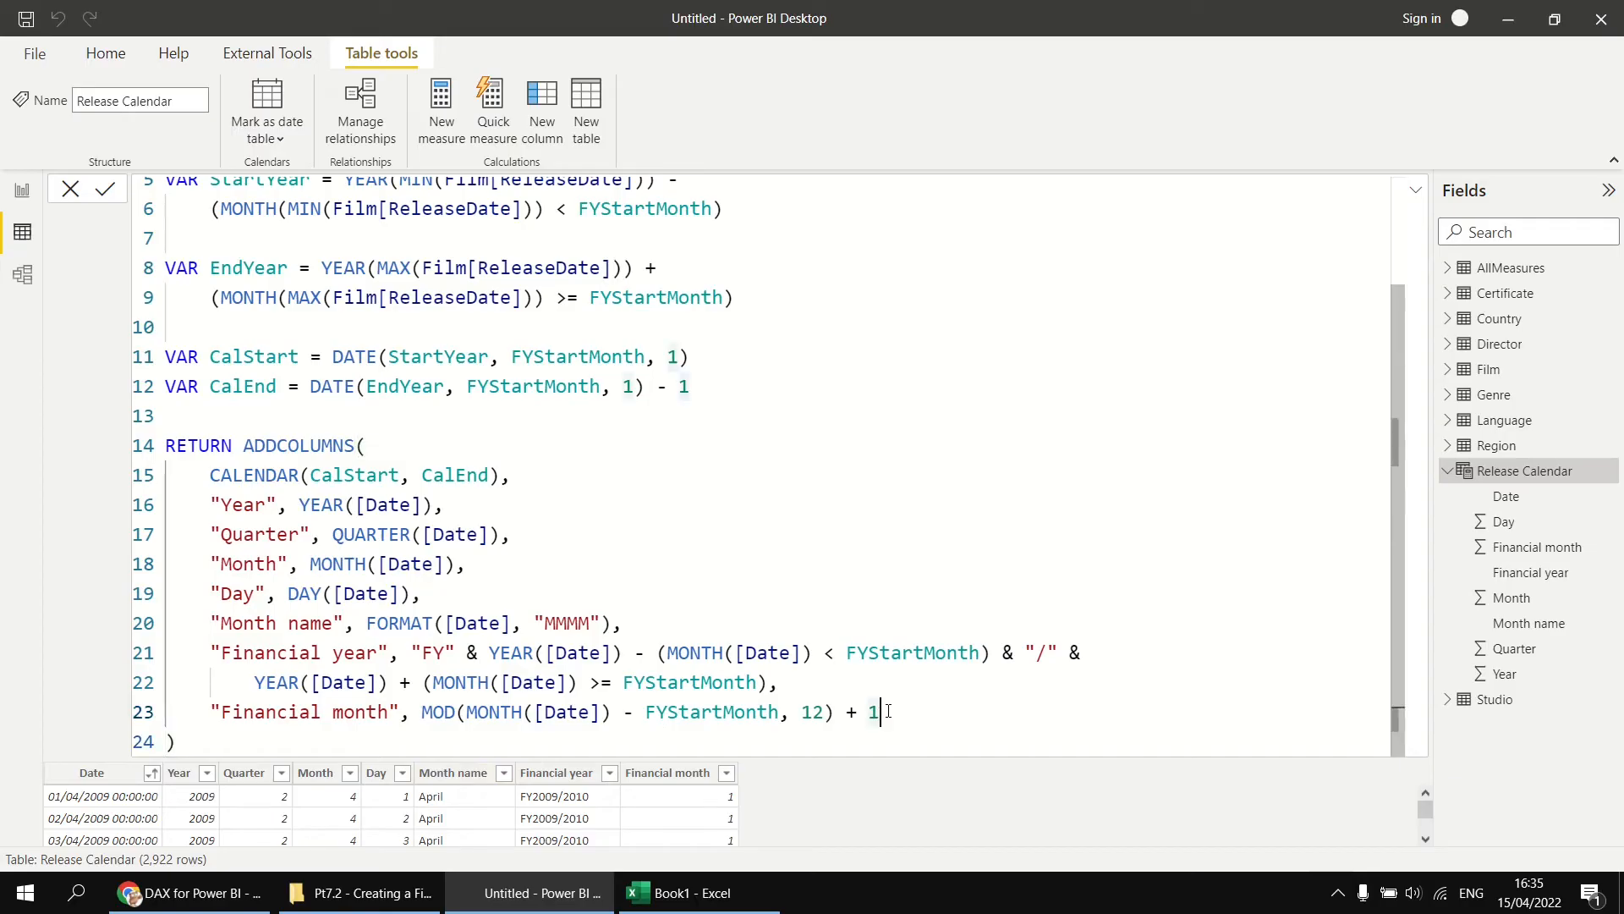
text(,)
key(Return)
text("Finain)
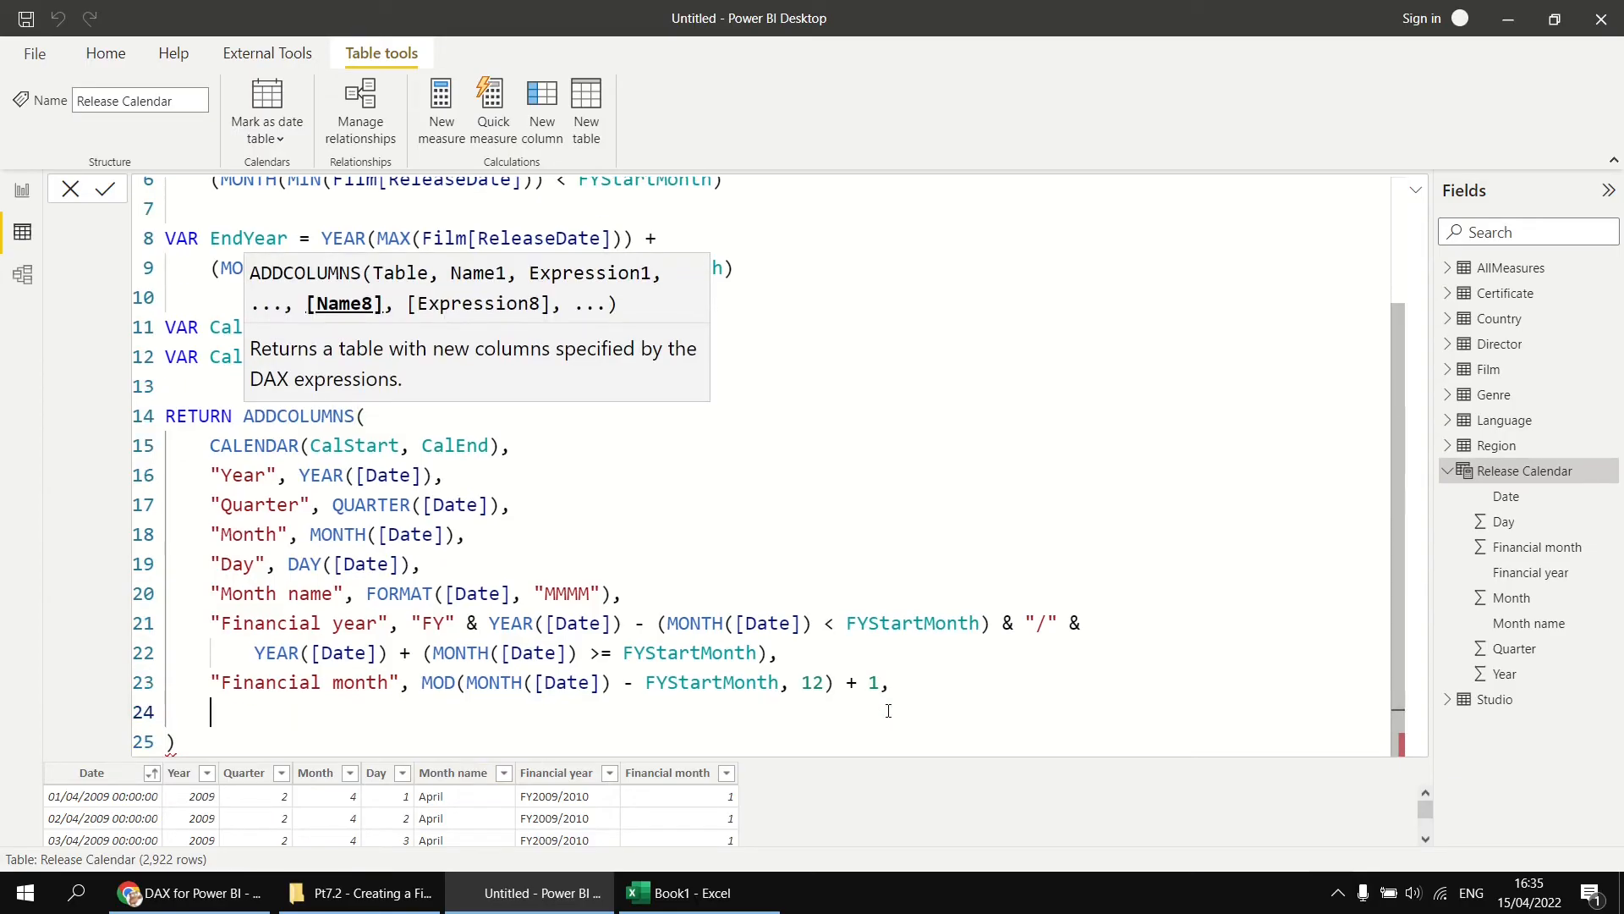
key(BackSpace)
key(BackSpace)
text(ncial quarter",)
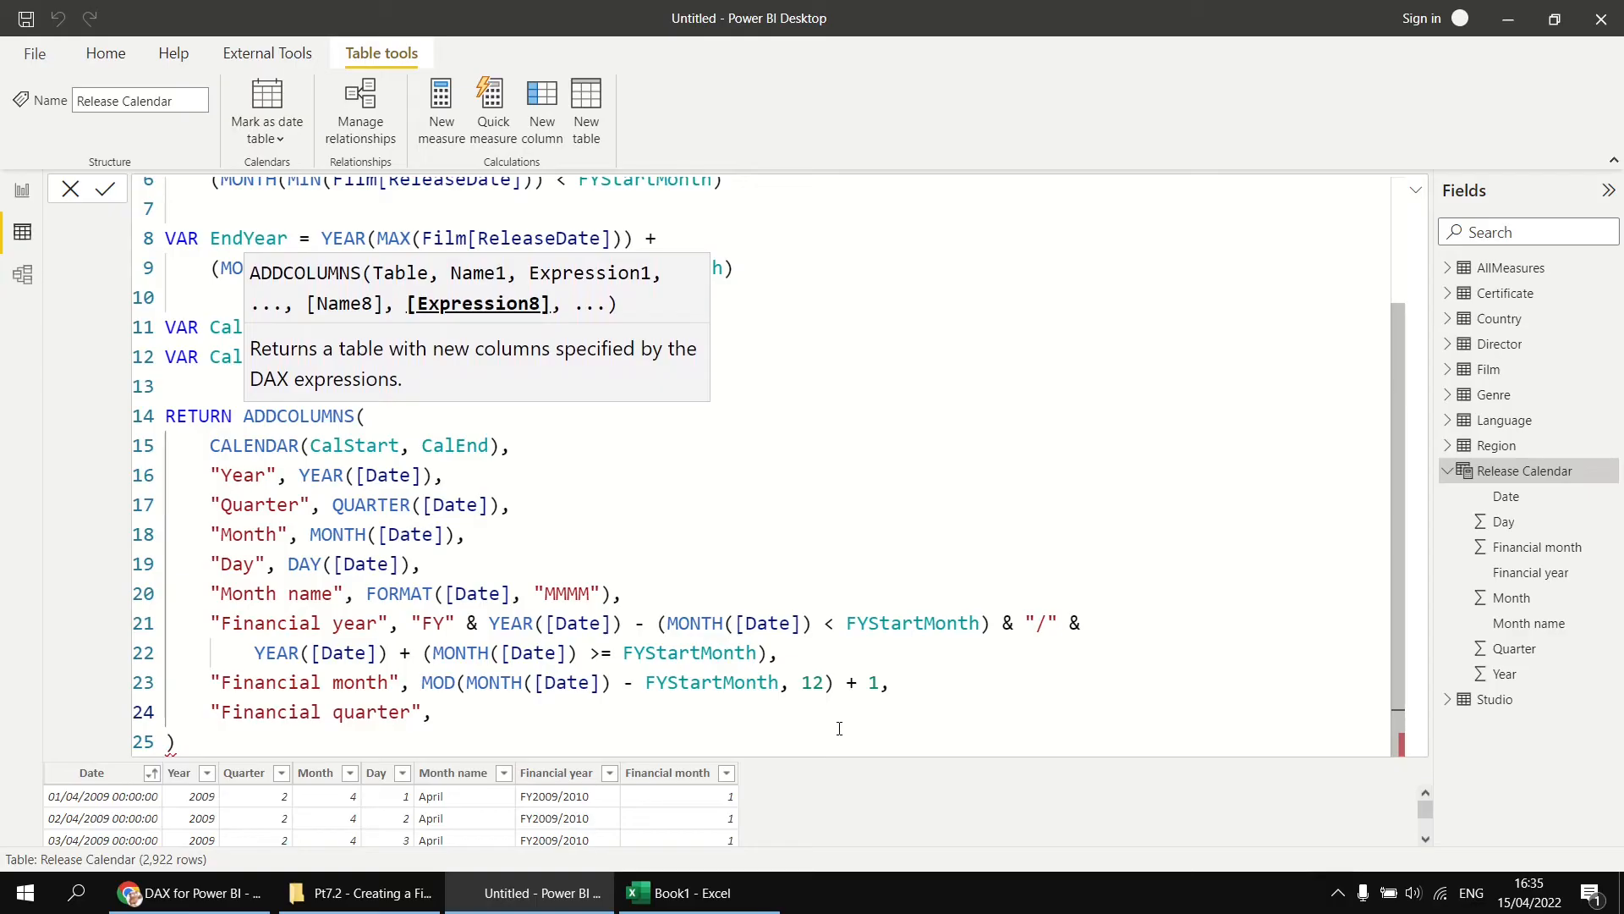
Define Financial quarter as ROUNDUP(DIVIDE(MOD(MONTH([Date]) - FYStartMonth, 12) + 1, 3), 0), reusing the Financial month expression, and commit the formula.
drag(423, 682, 880, 681)
key(ctrl+c)
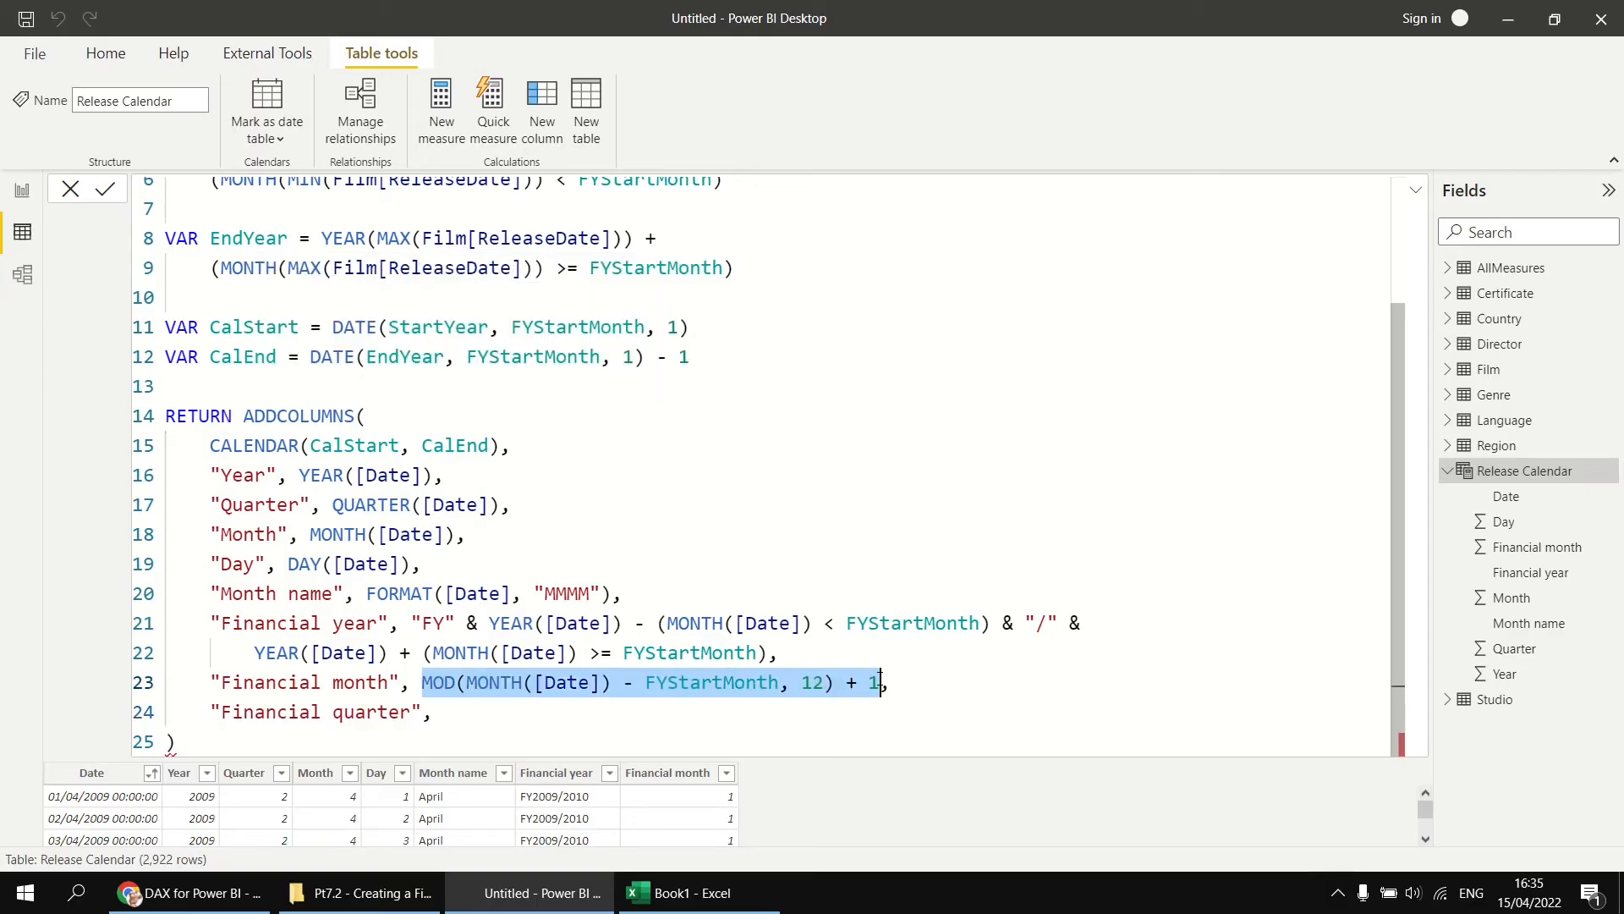
click(489, 715)
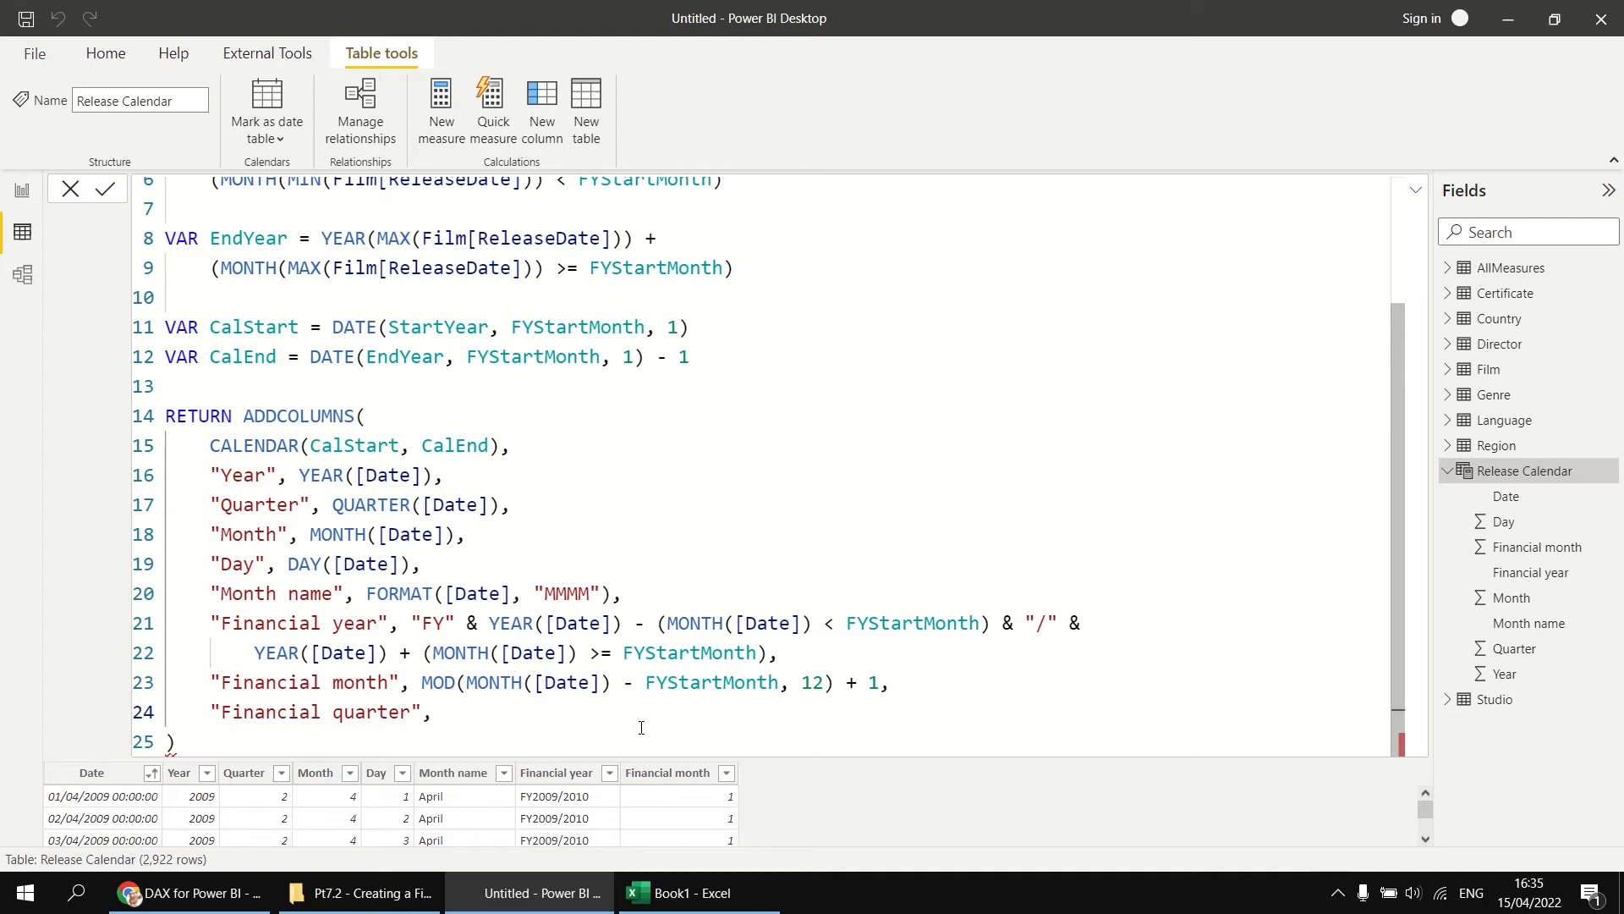
text(ROUNDUP()
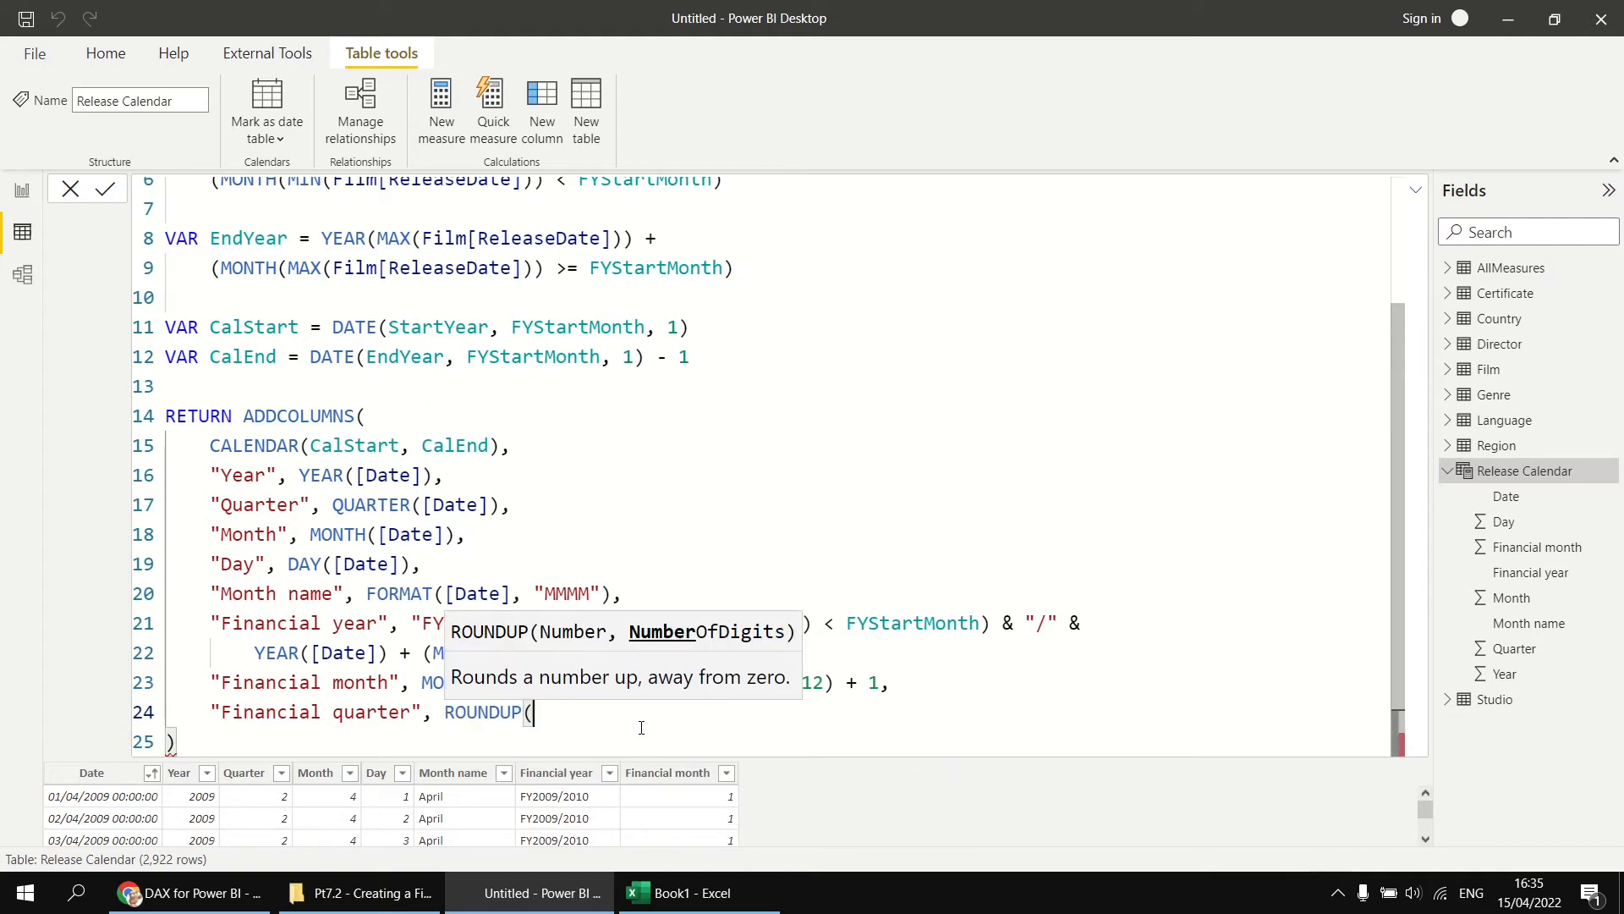
text(DIV)
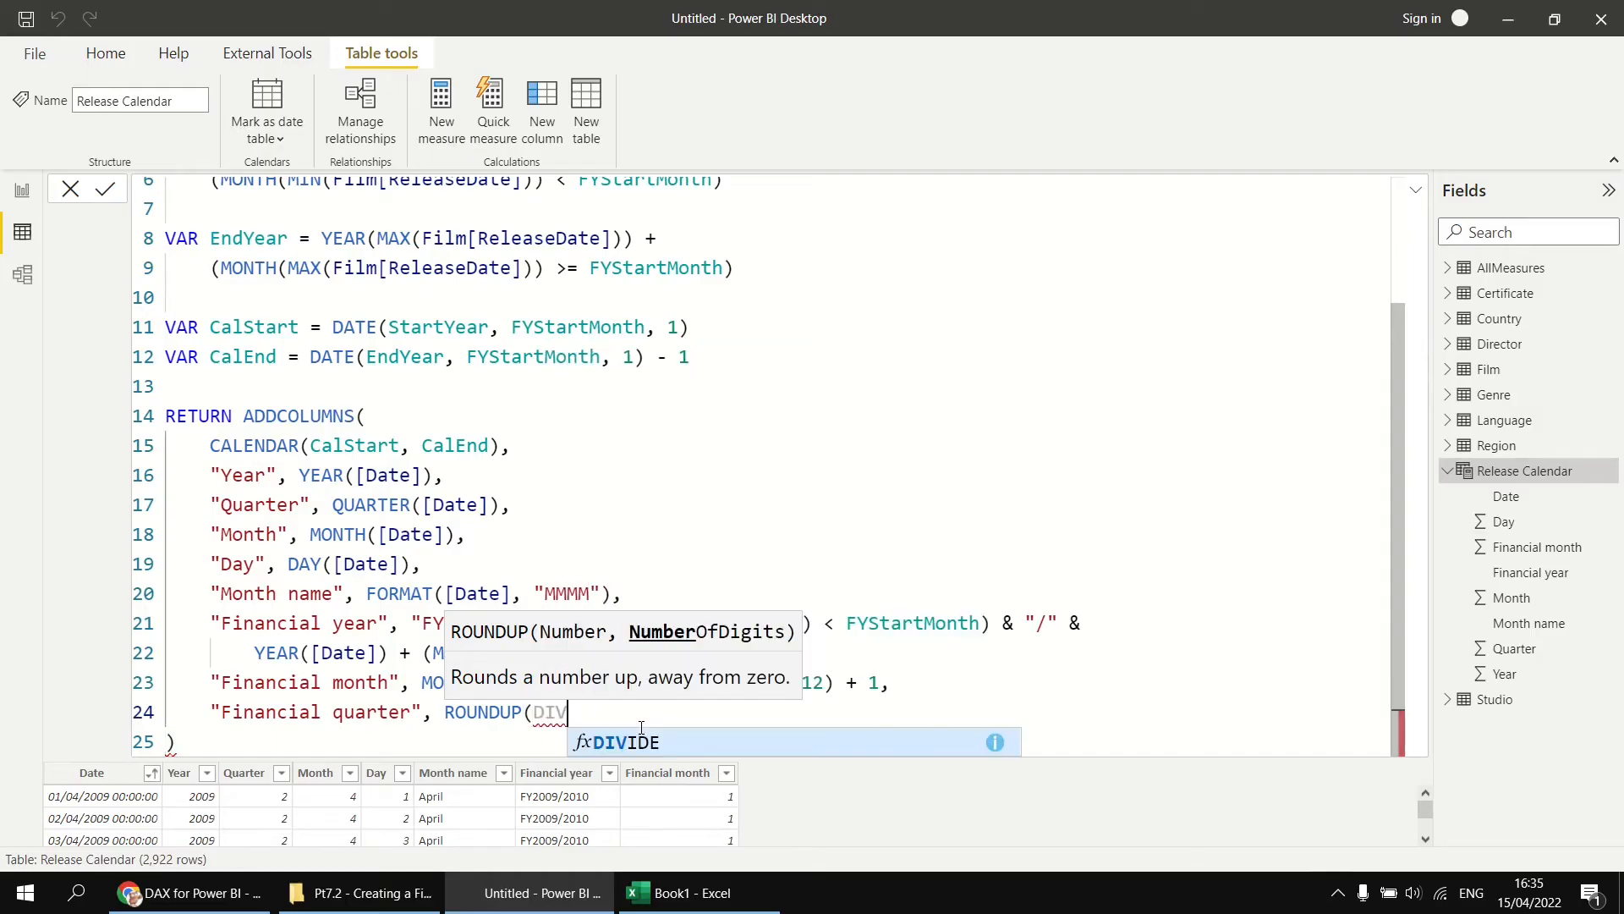
key(Tab)
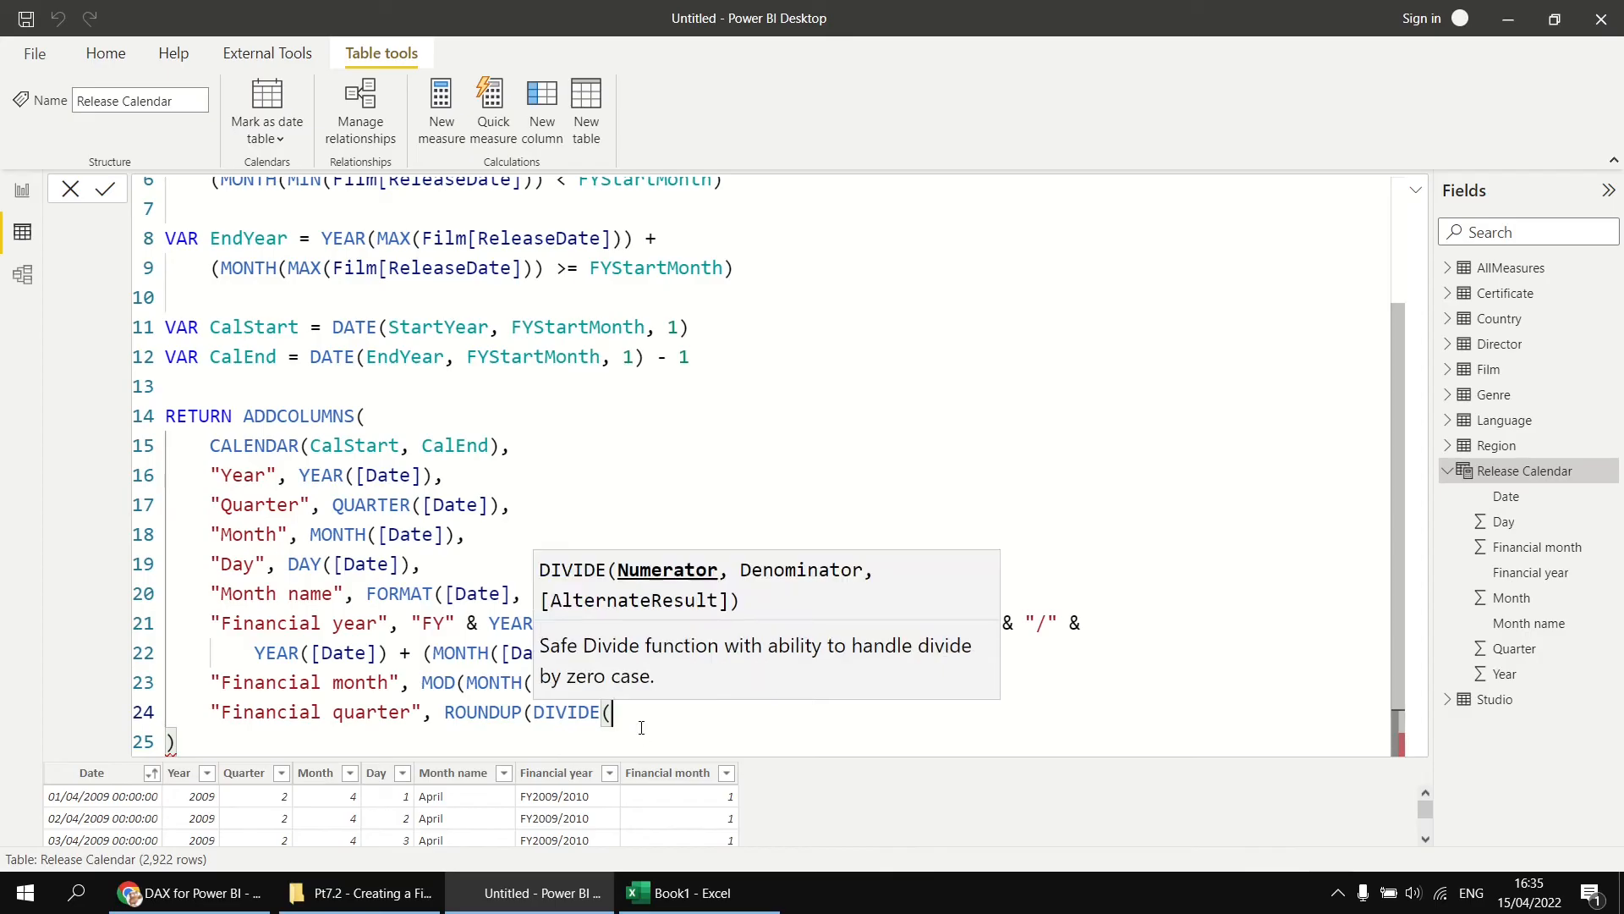
key(ctrl+v)
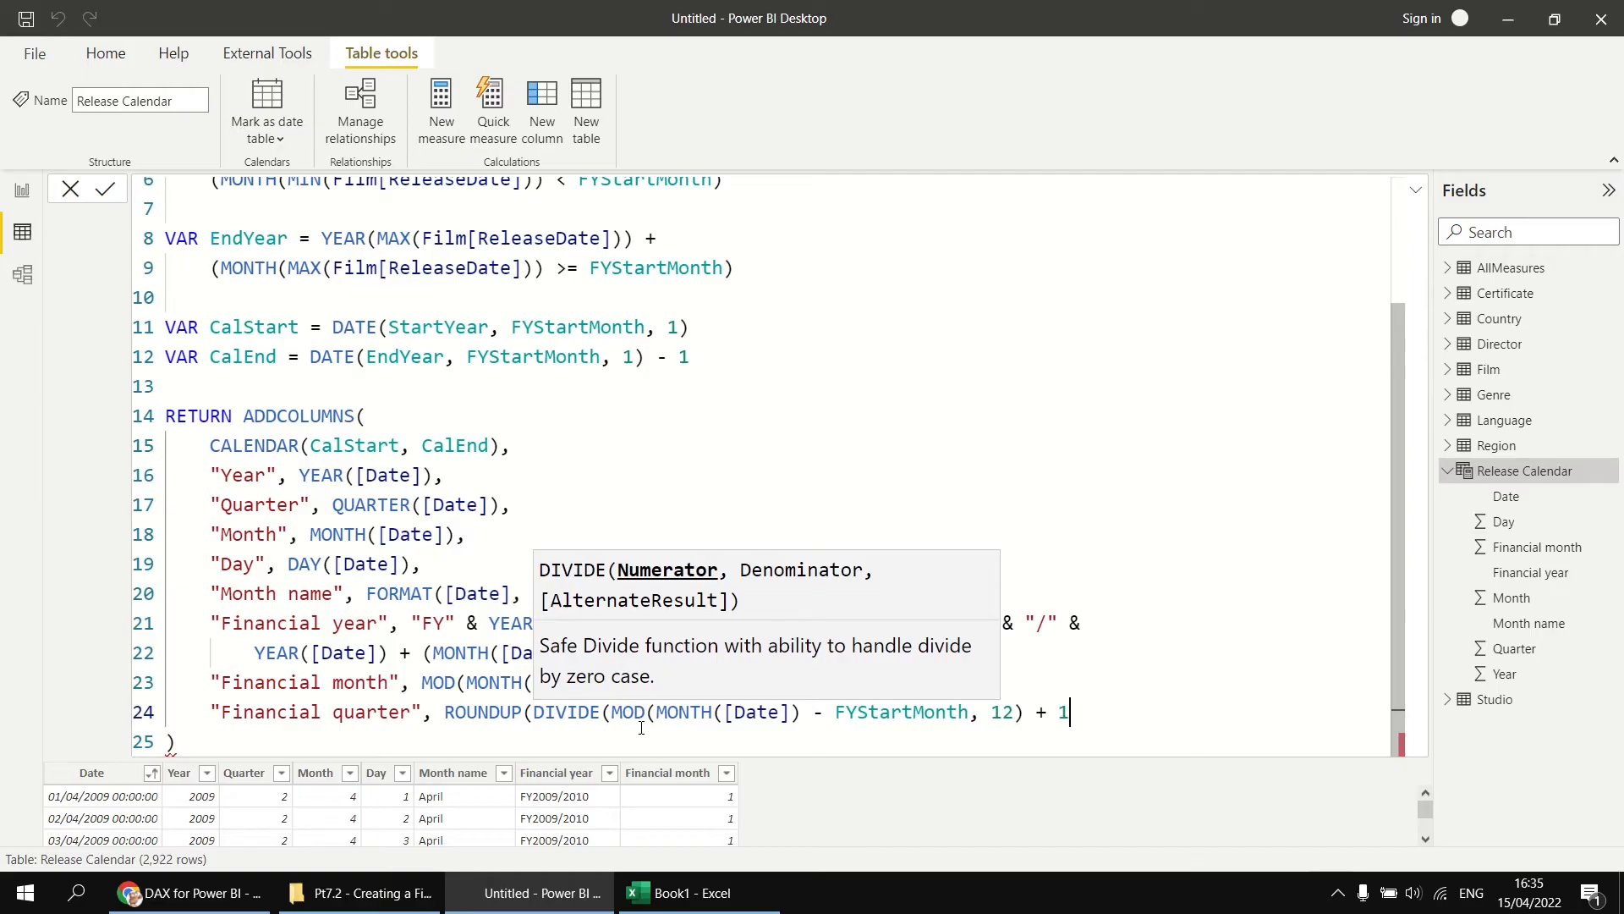
text(, 3)
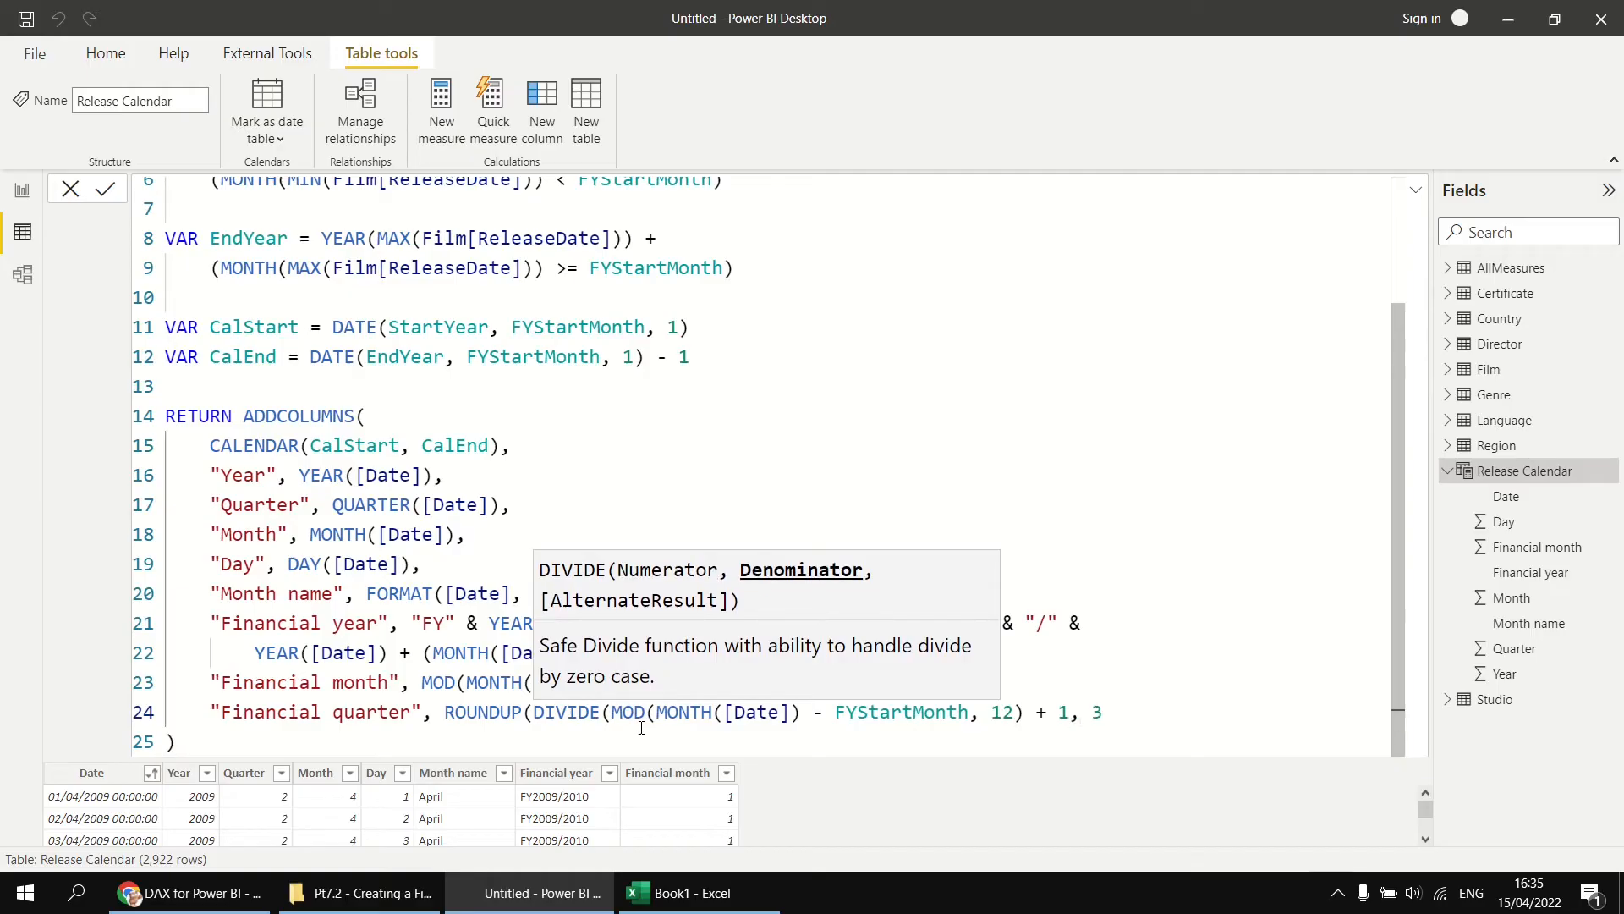
text())
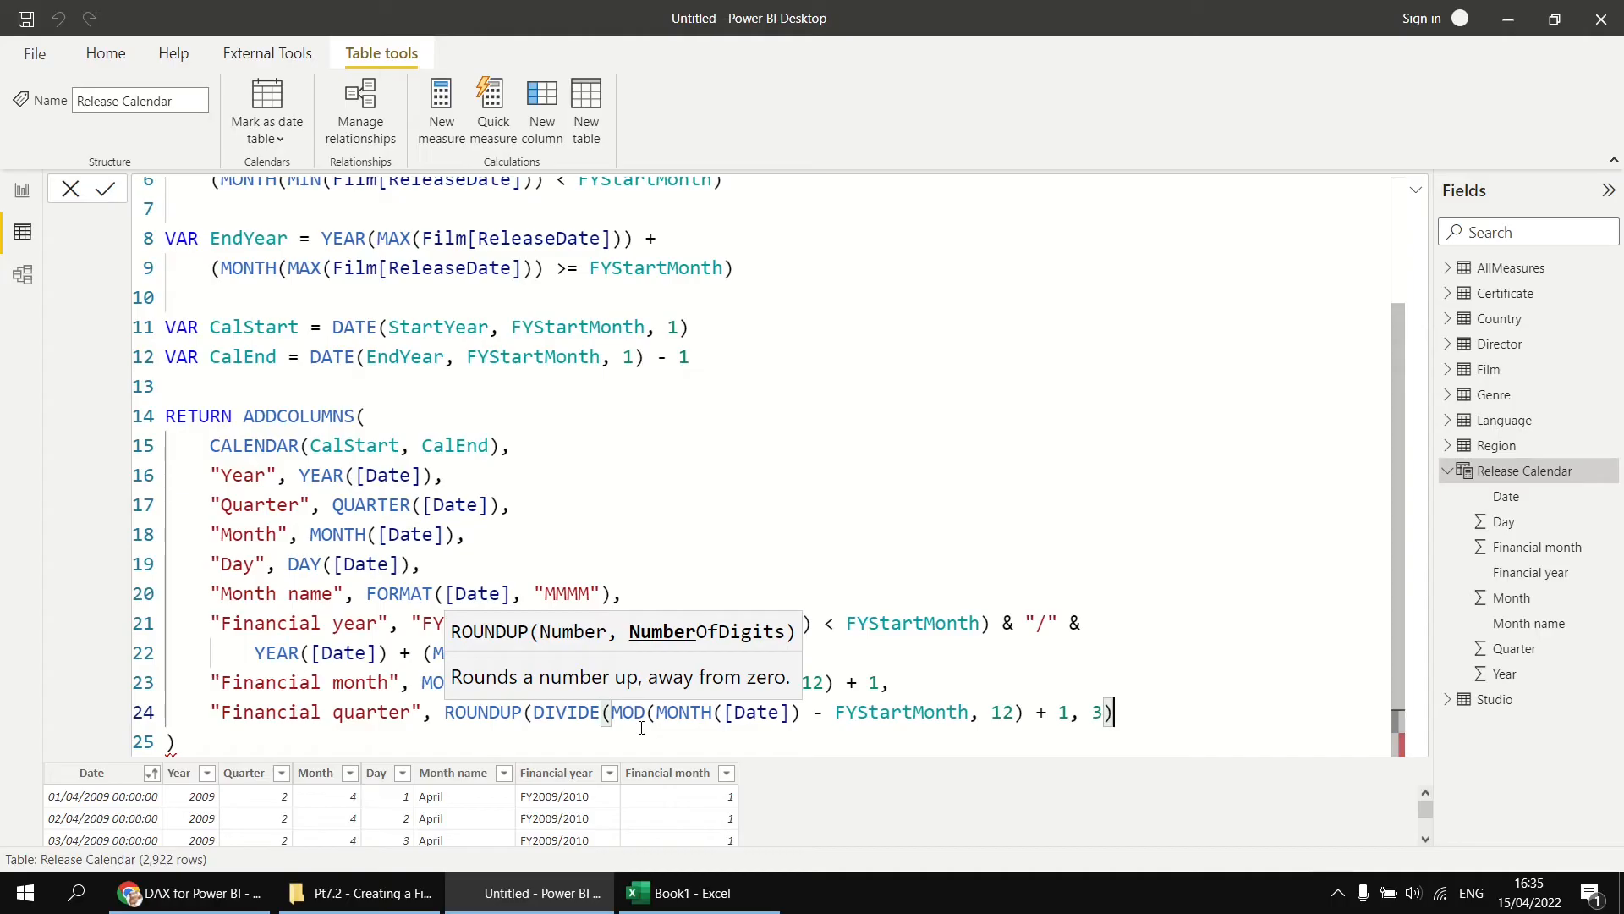
text(, 0))
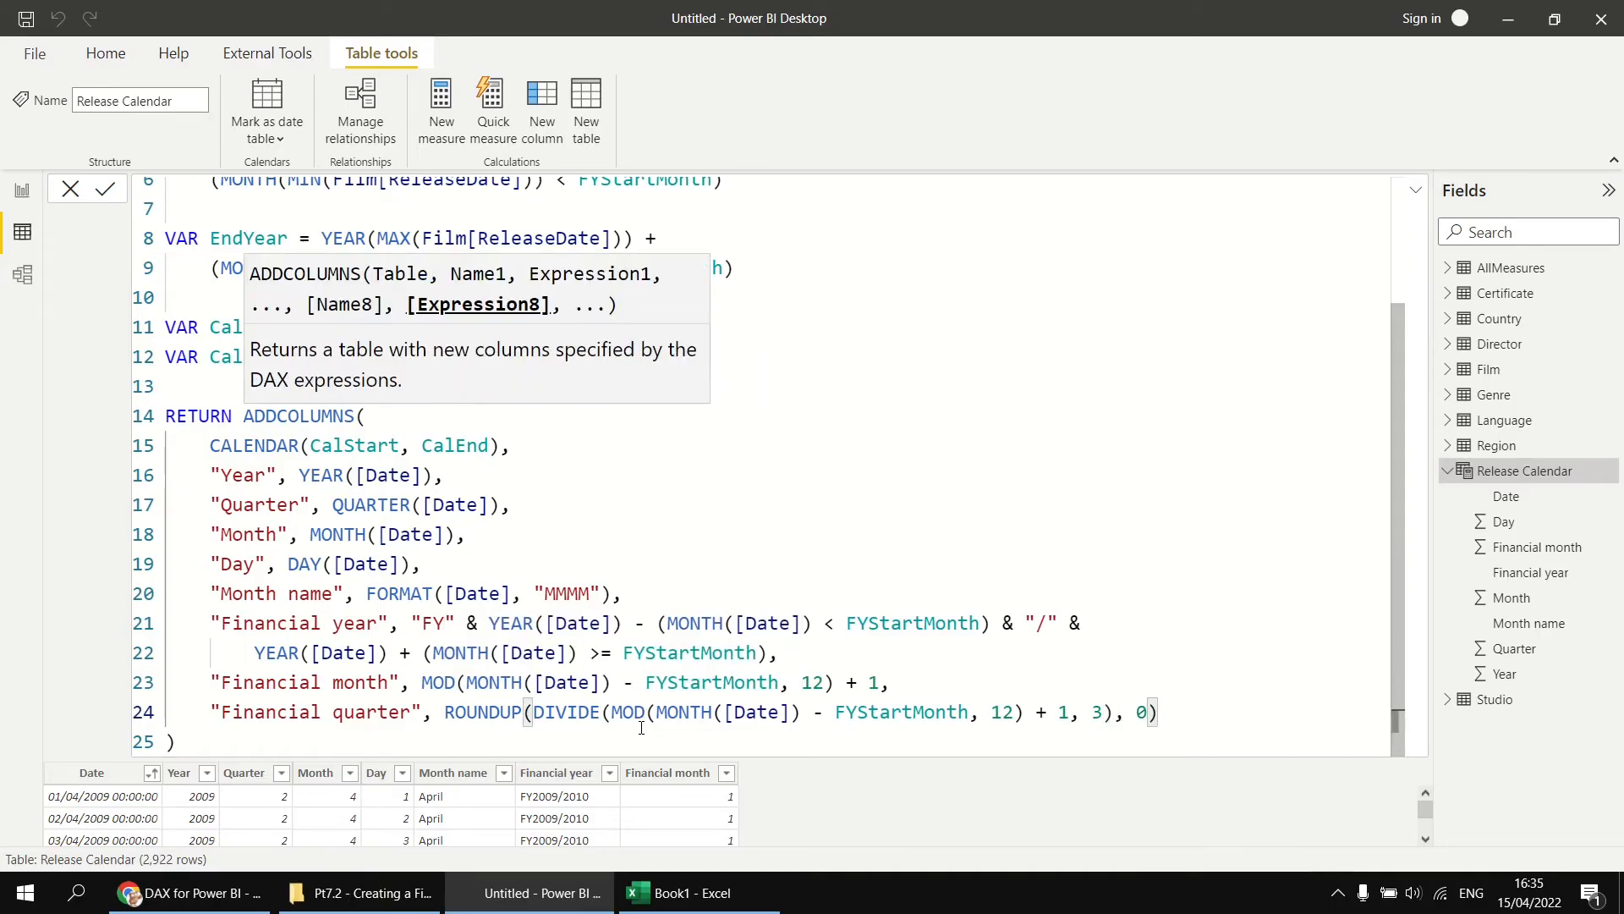
key(Return)
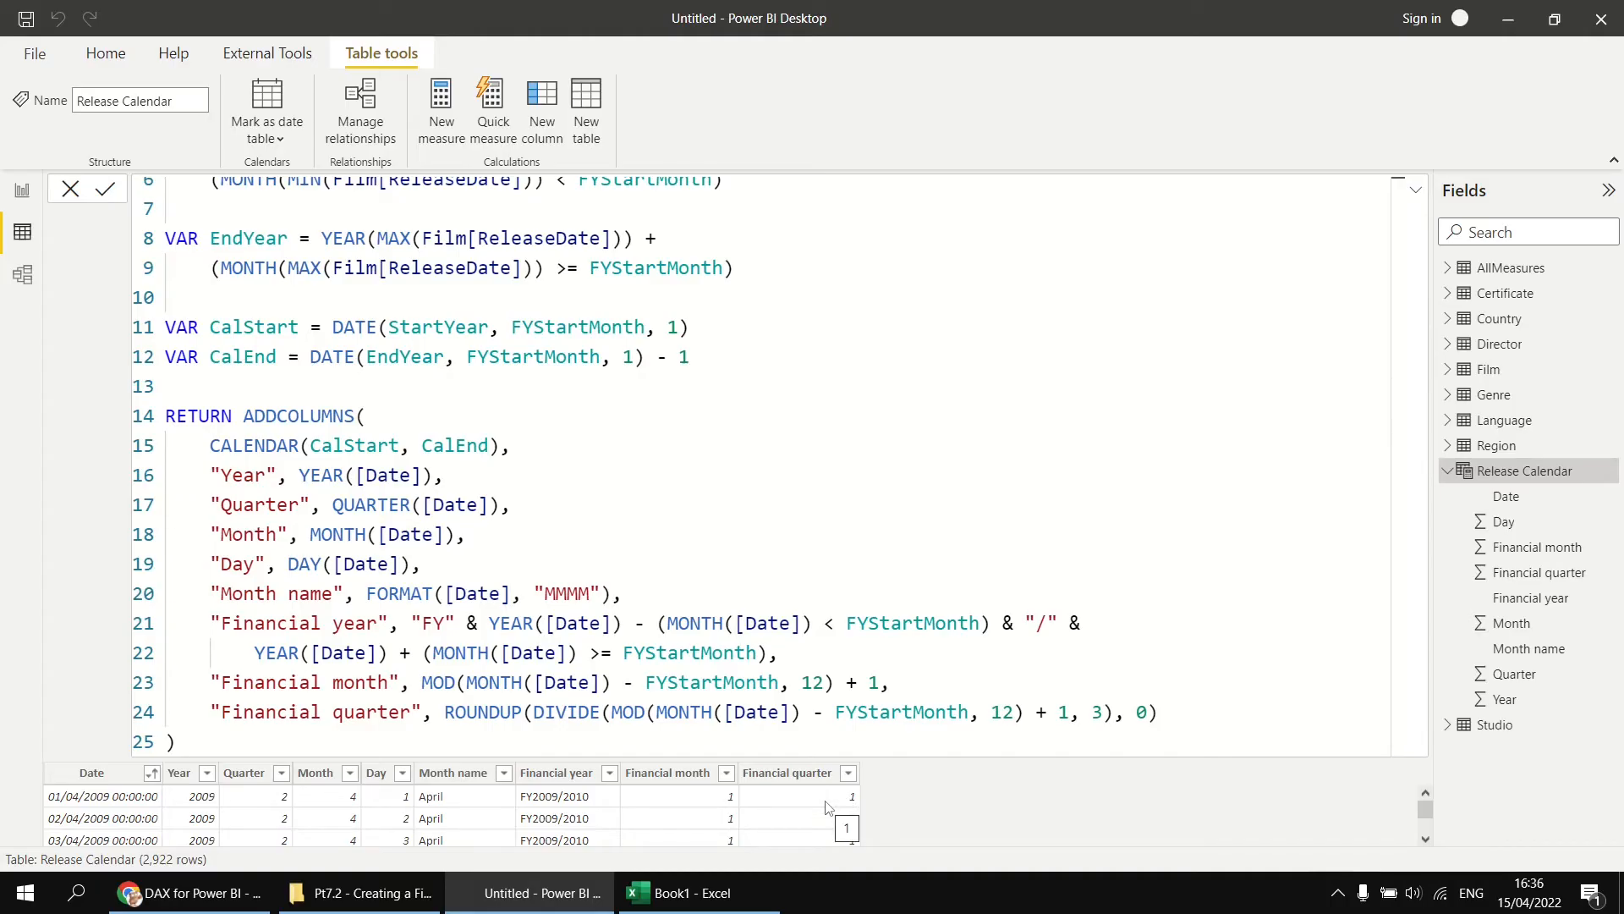
Prefix the Financial quarter expression with "FQ" & and commit the Release Calendar formula.
click(435, 711)
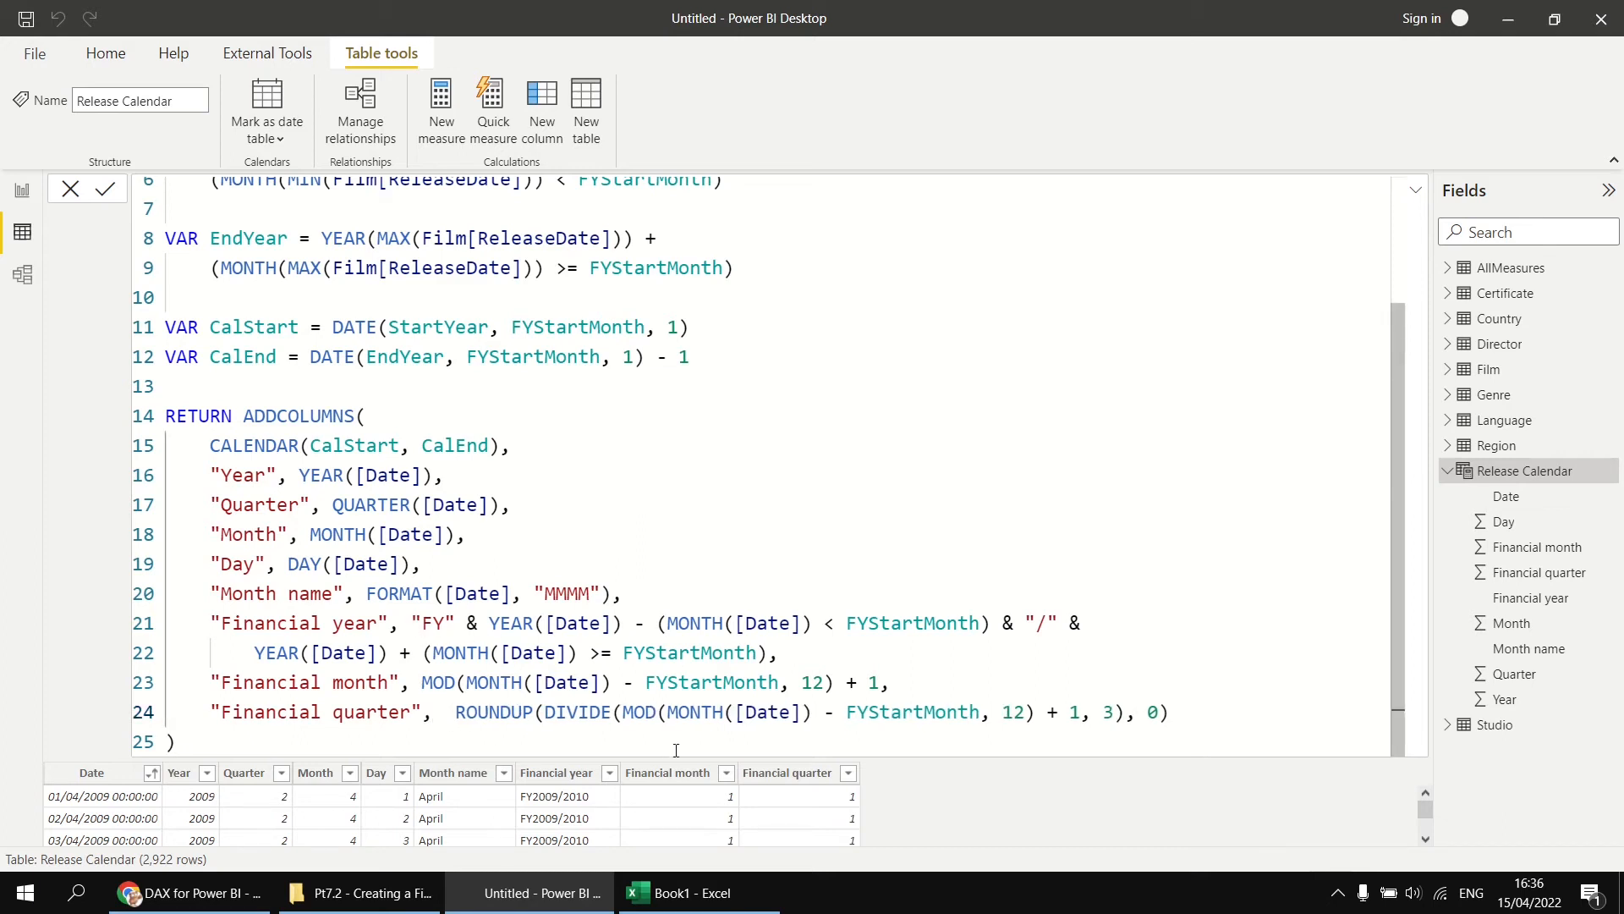
text(")
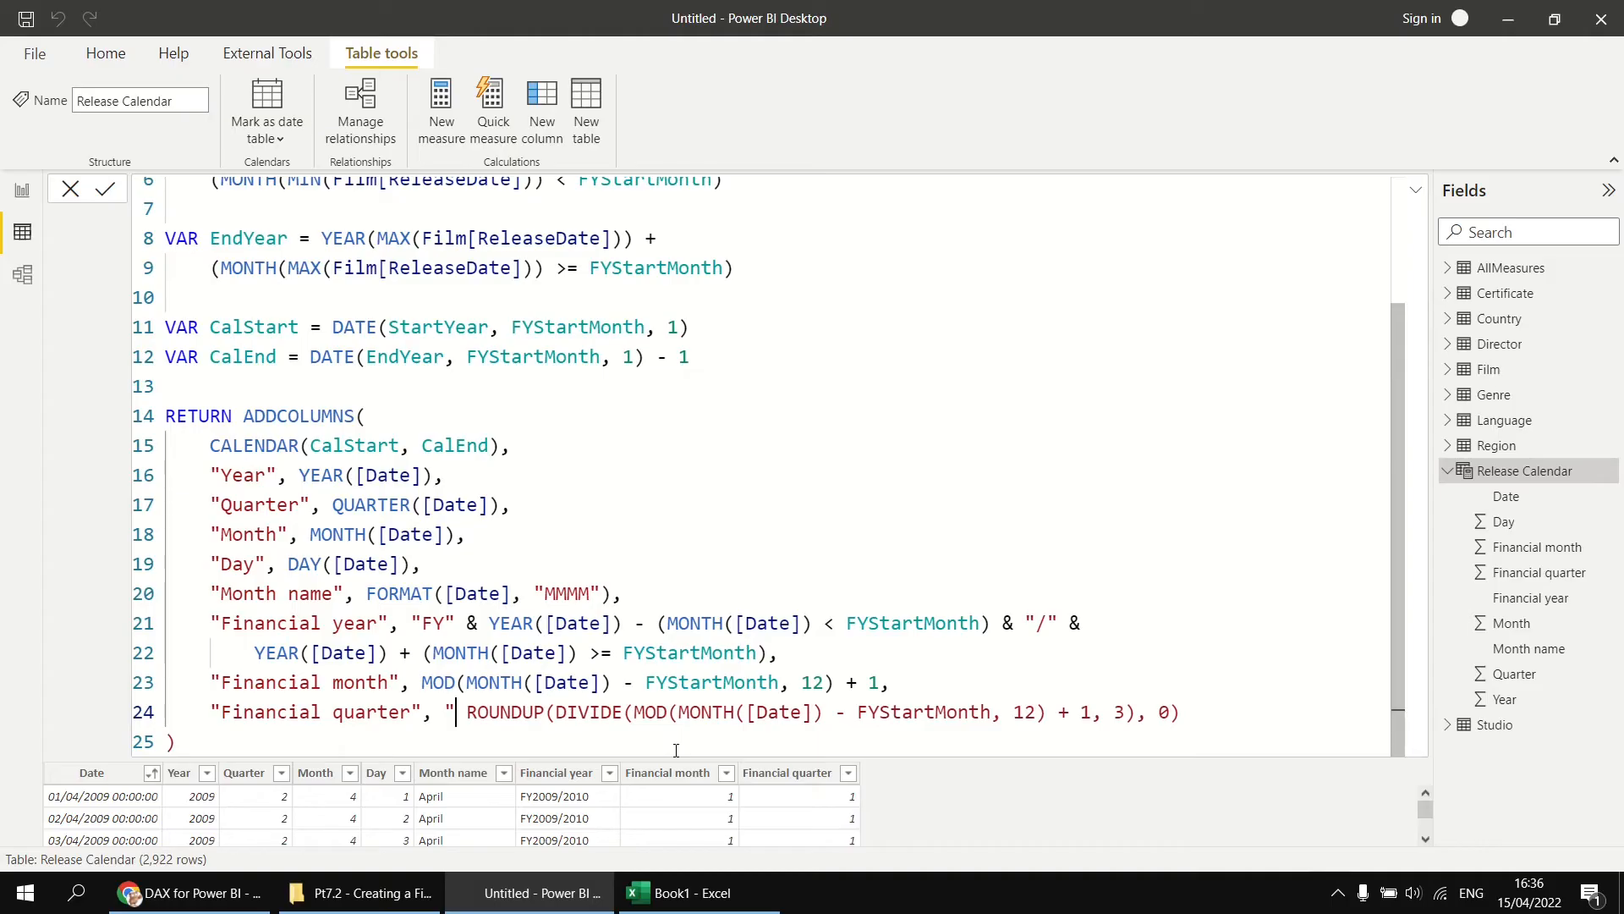
text(FQ" &)
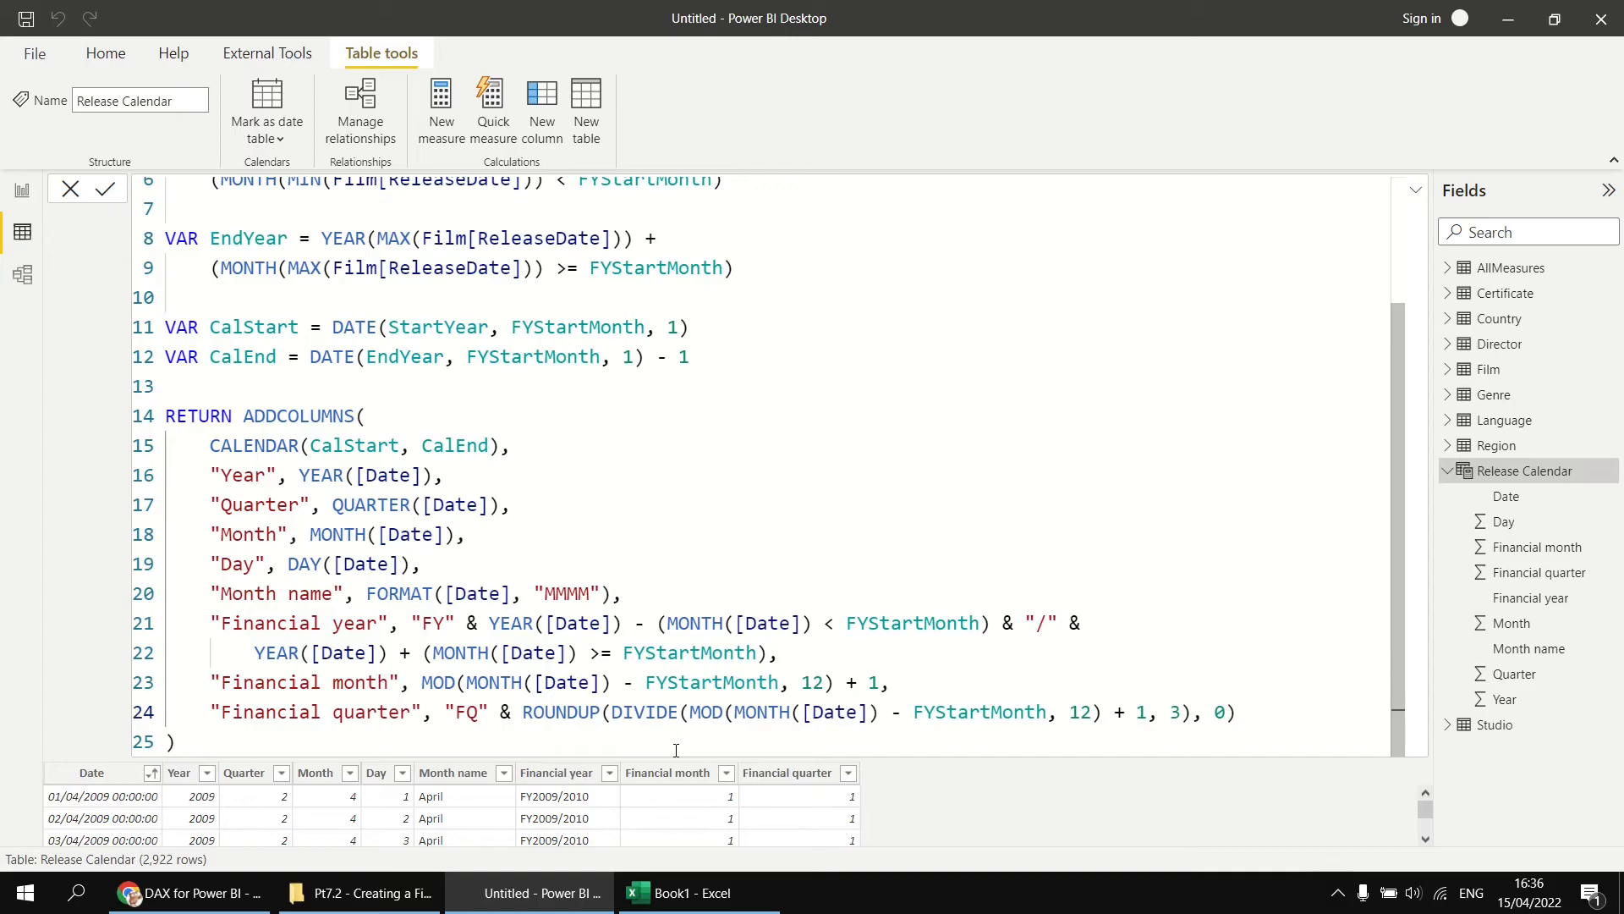
key(Return)
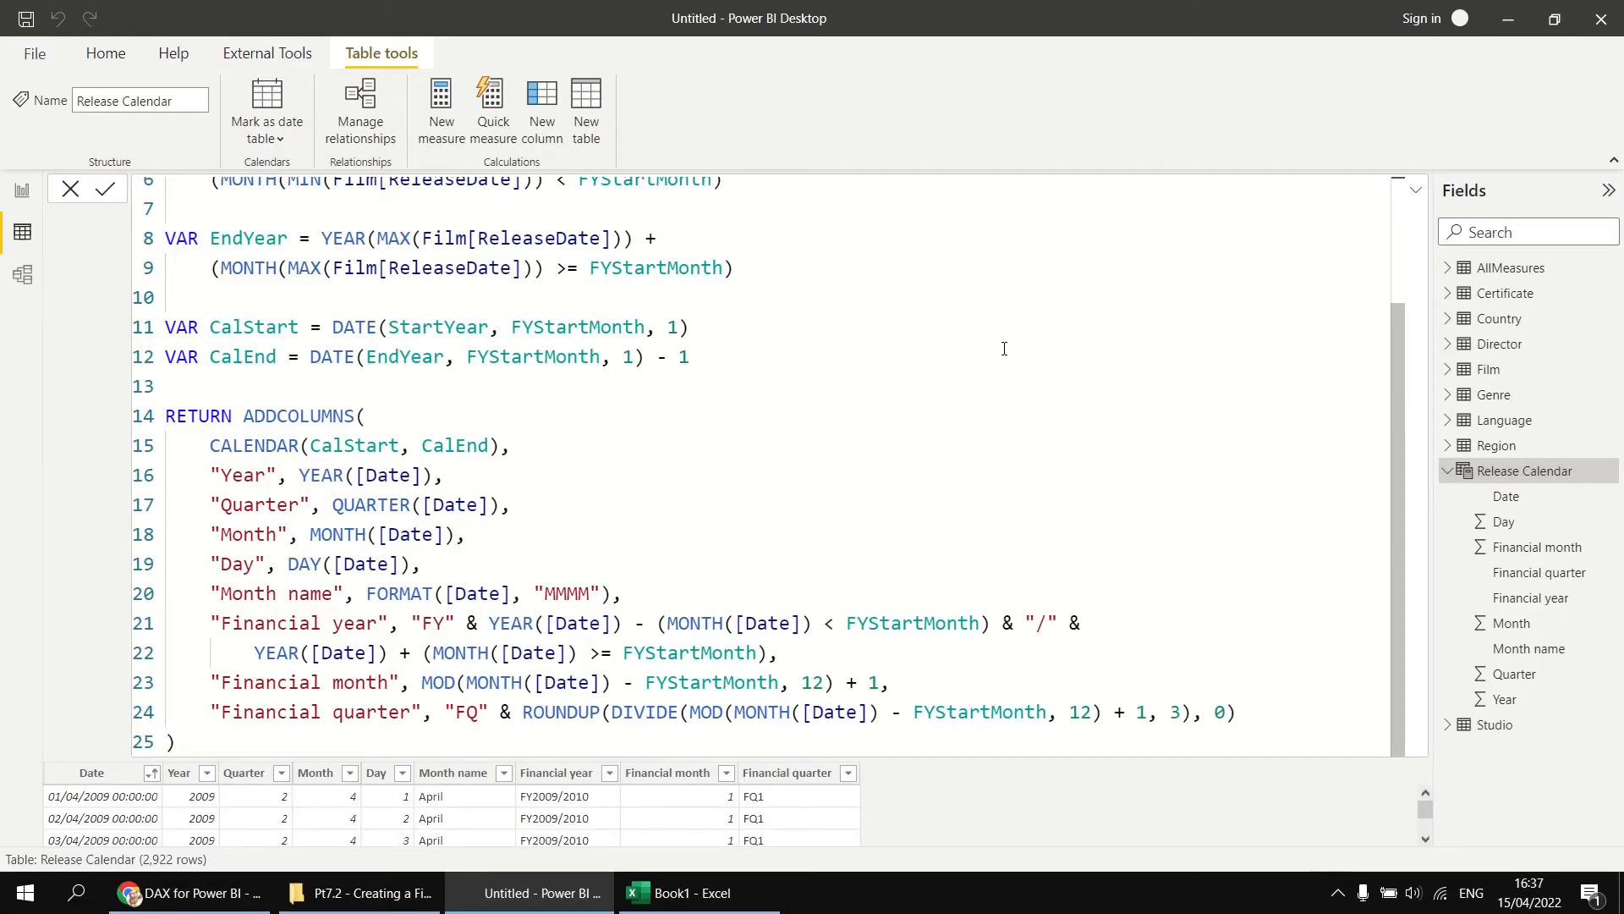
Mark Release Calendar as a date table using its Date column.
click(278, 139)
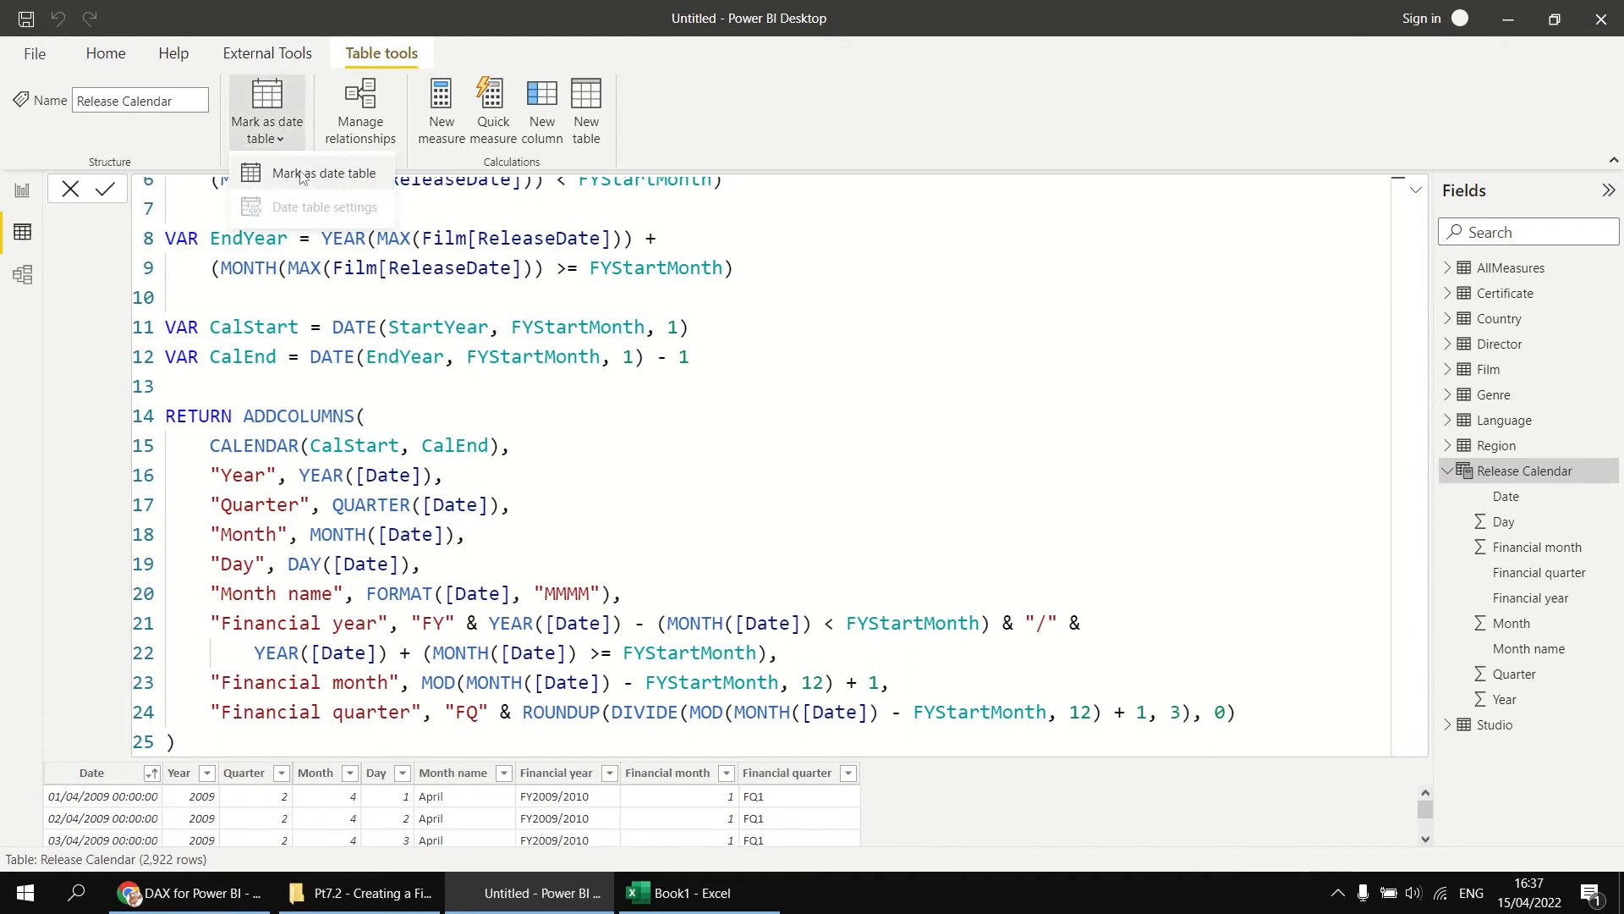
click(300, 174)
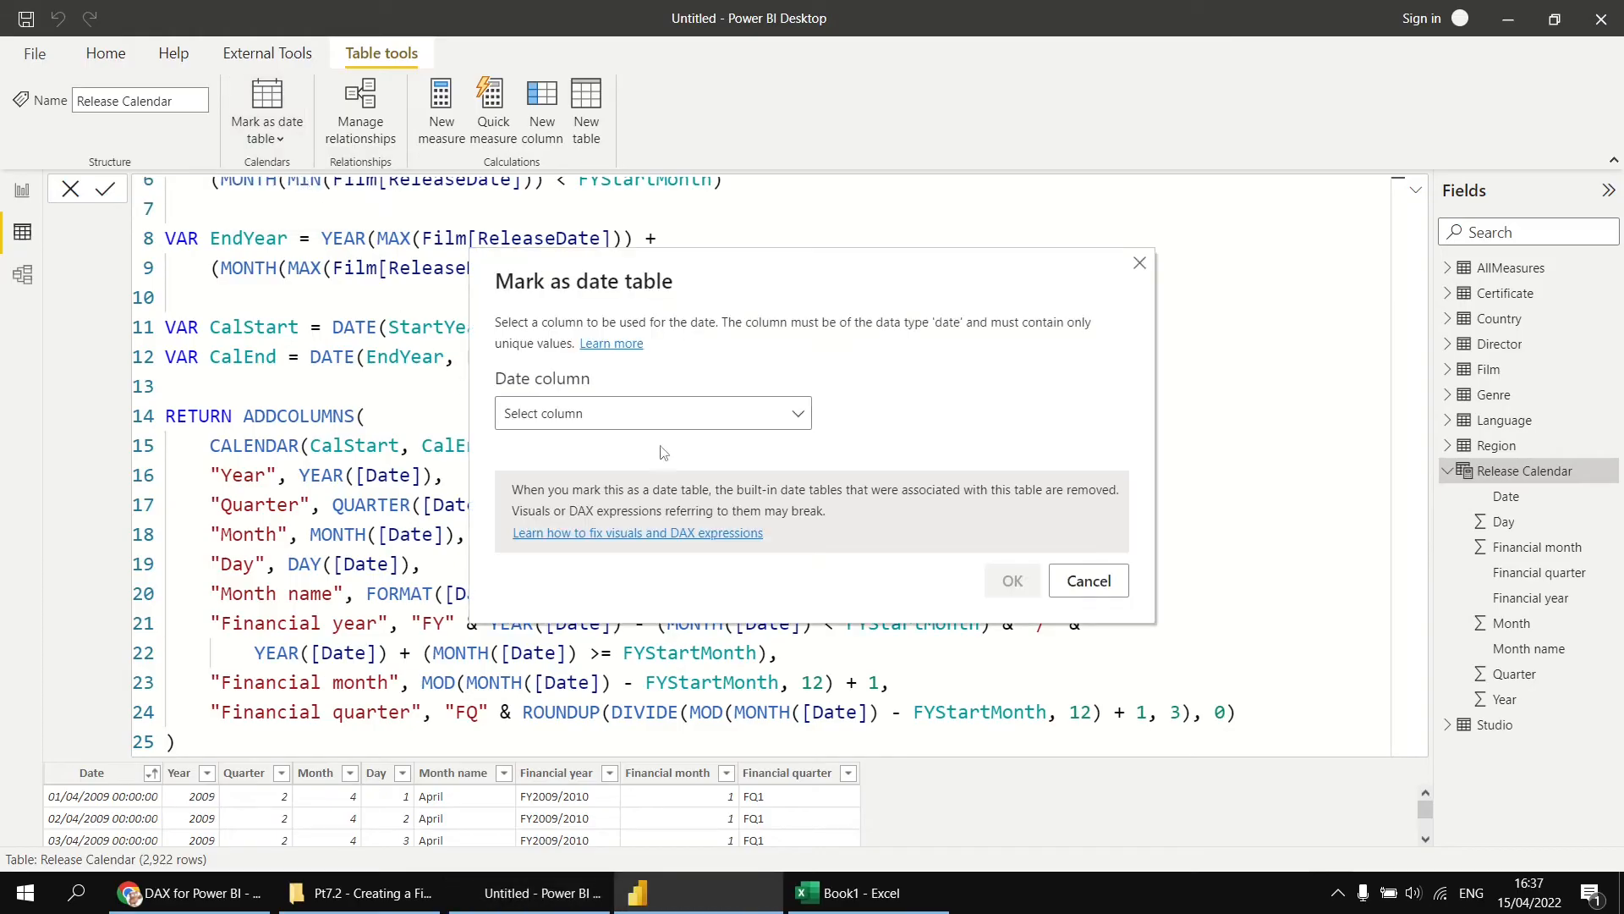
click(793, 415)
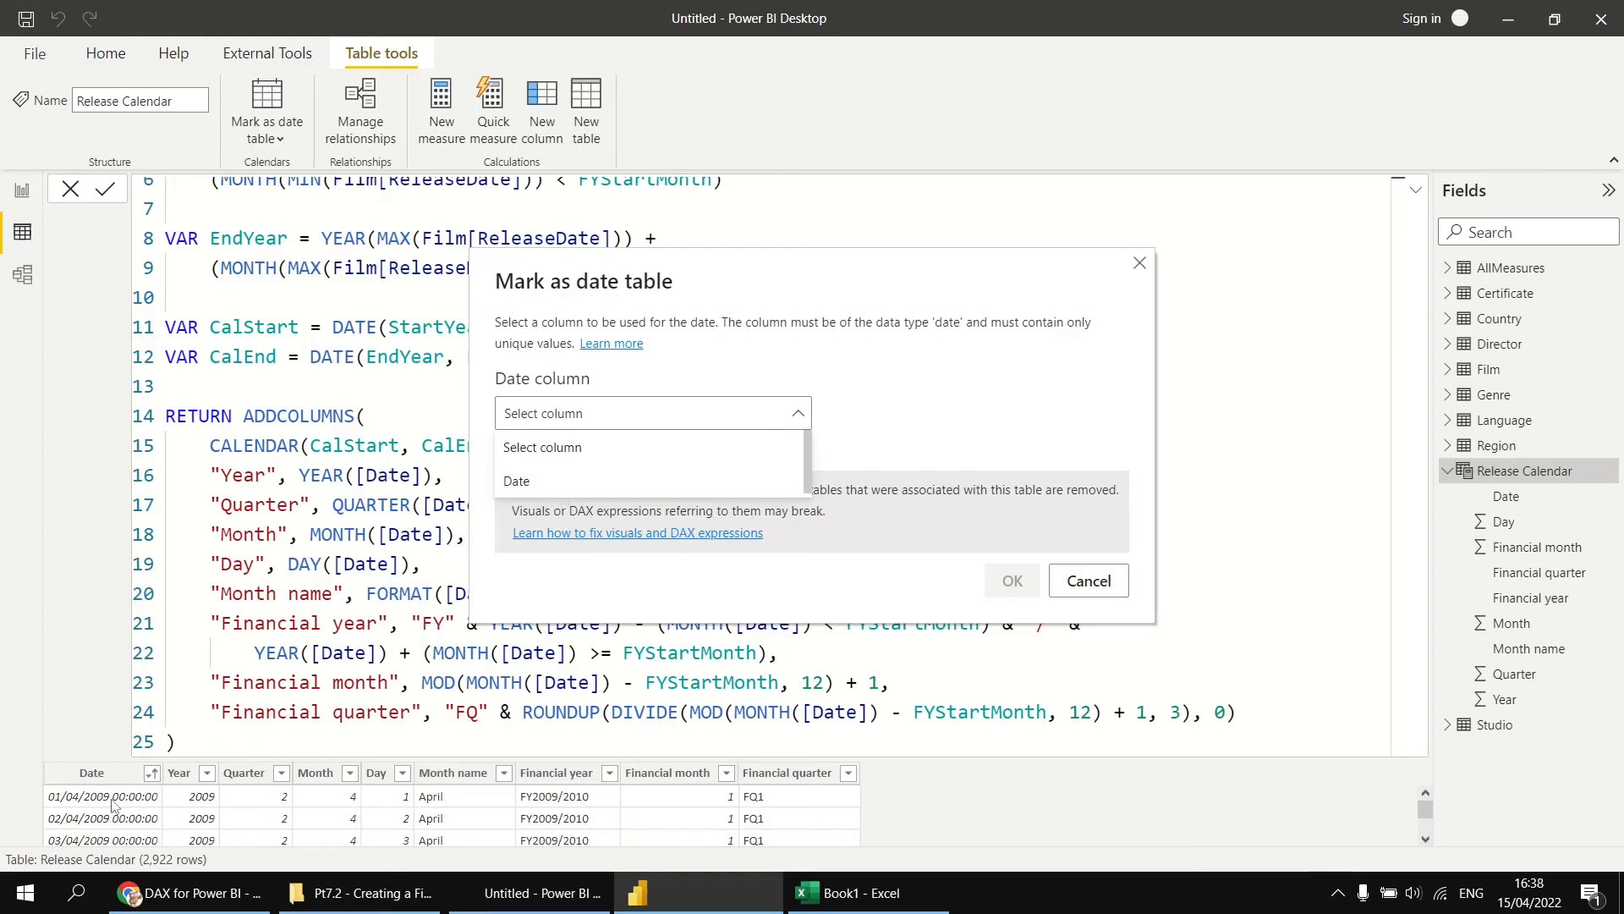
click(534, 483)
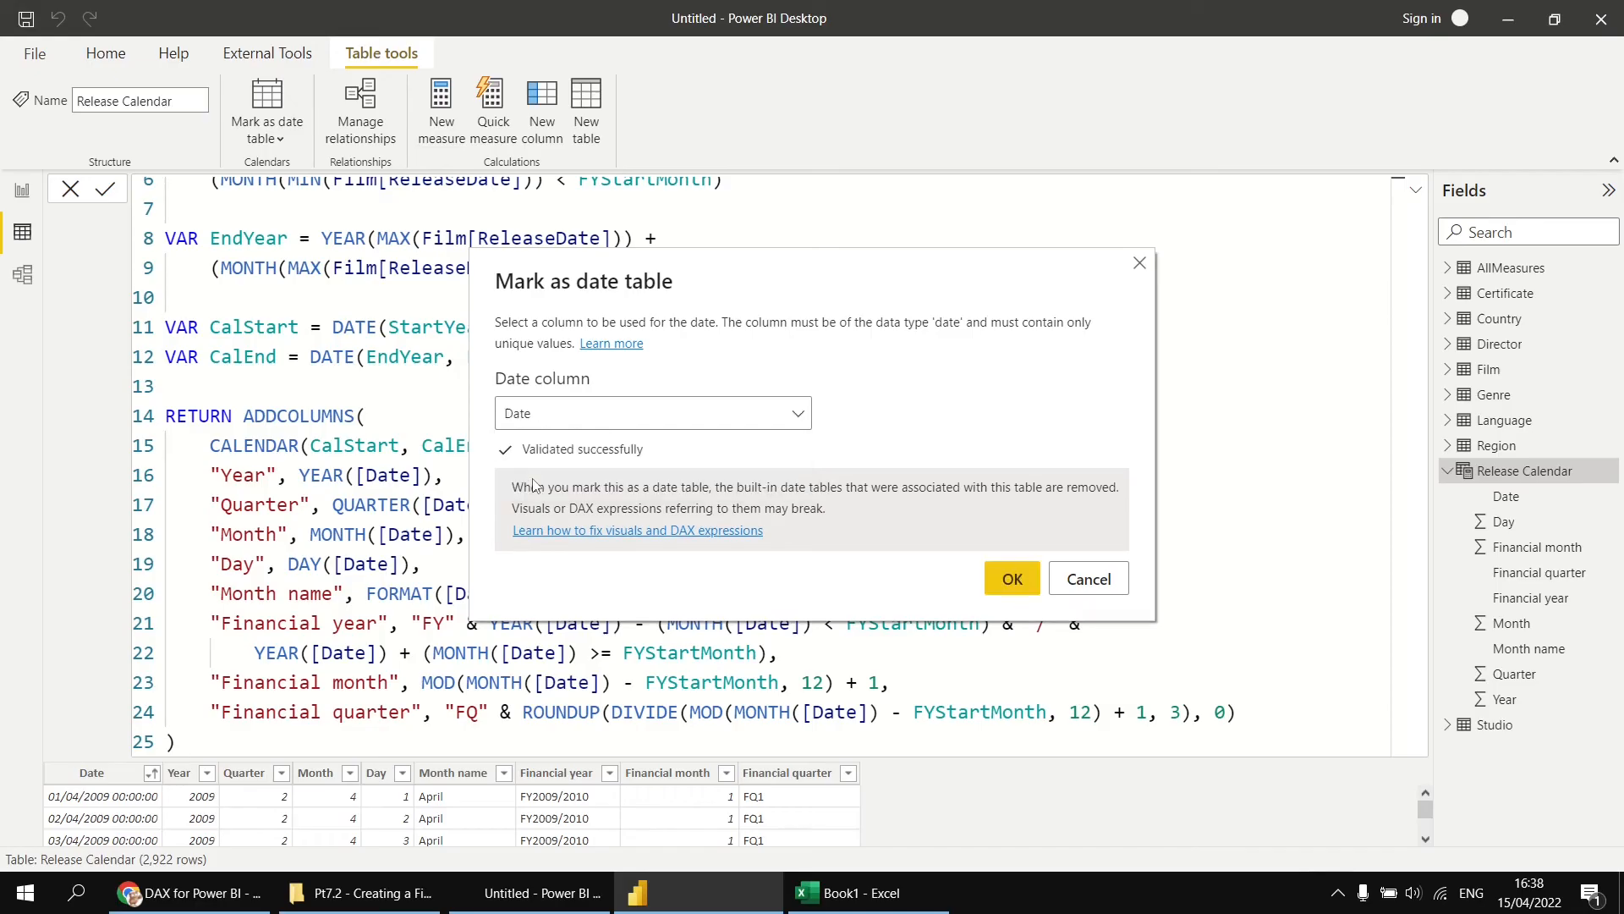
click(1010, 580)
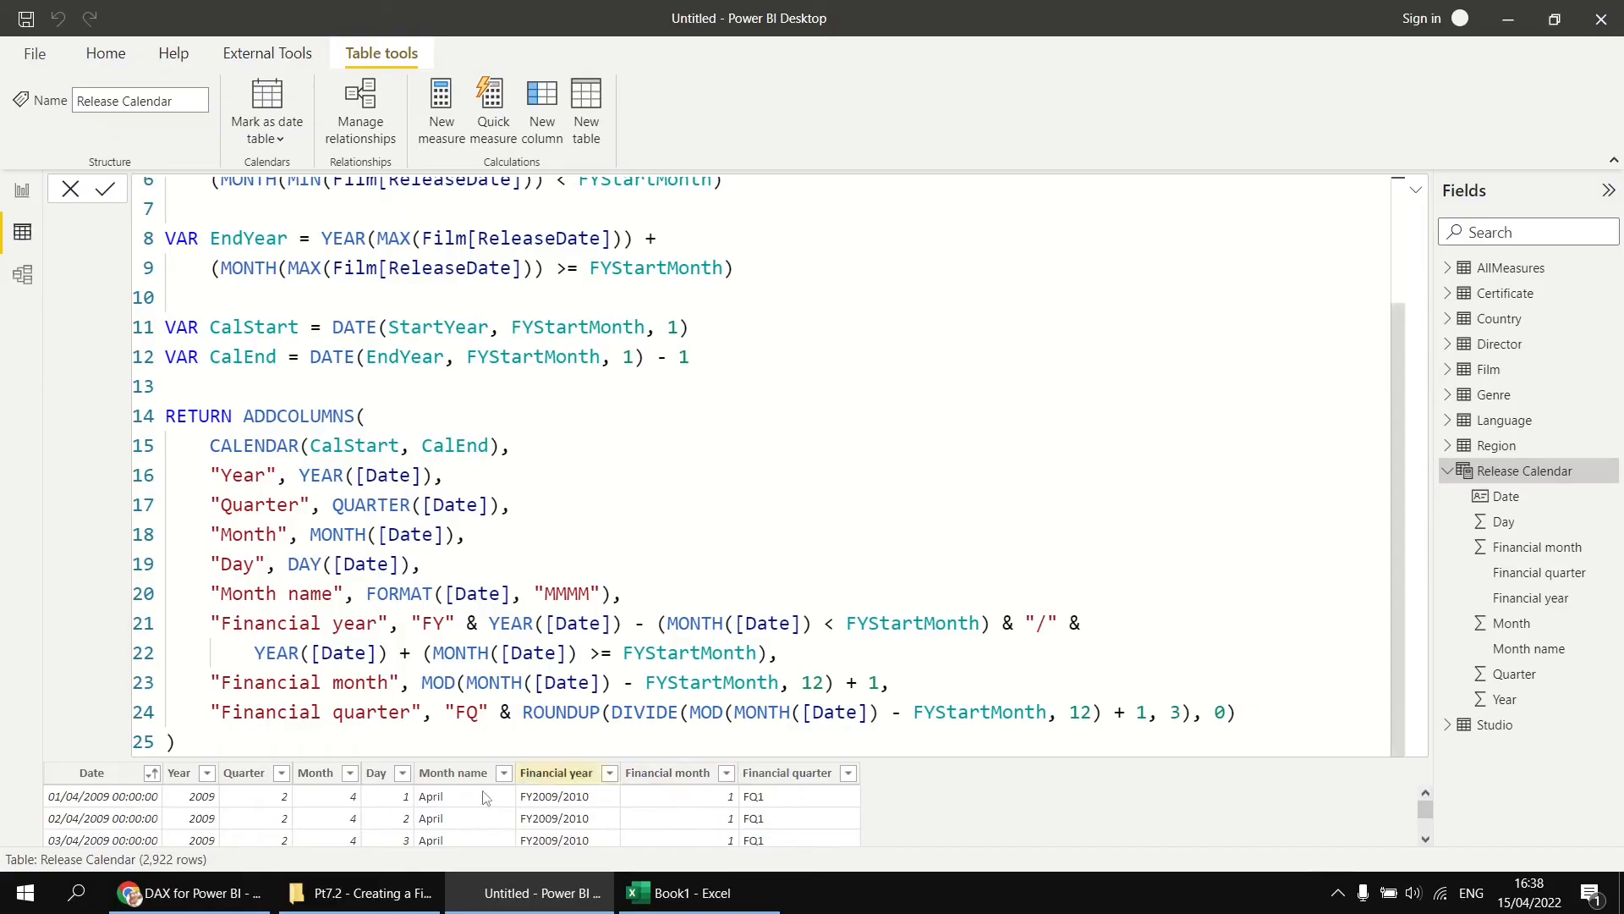
Sort the Month name column by Financial month.
click(451, 776)
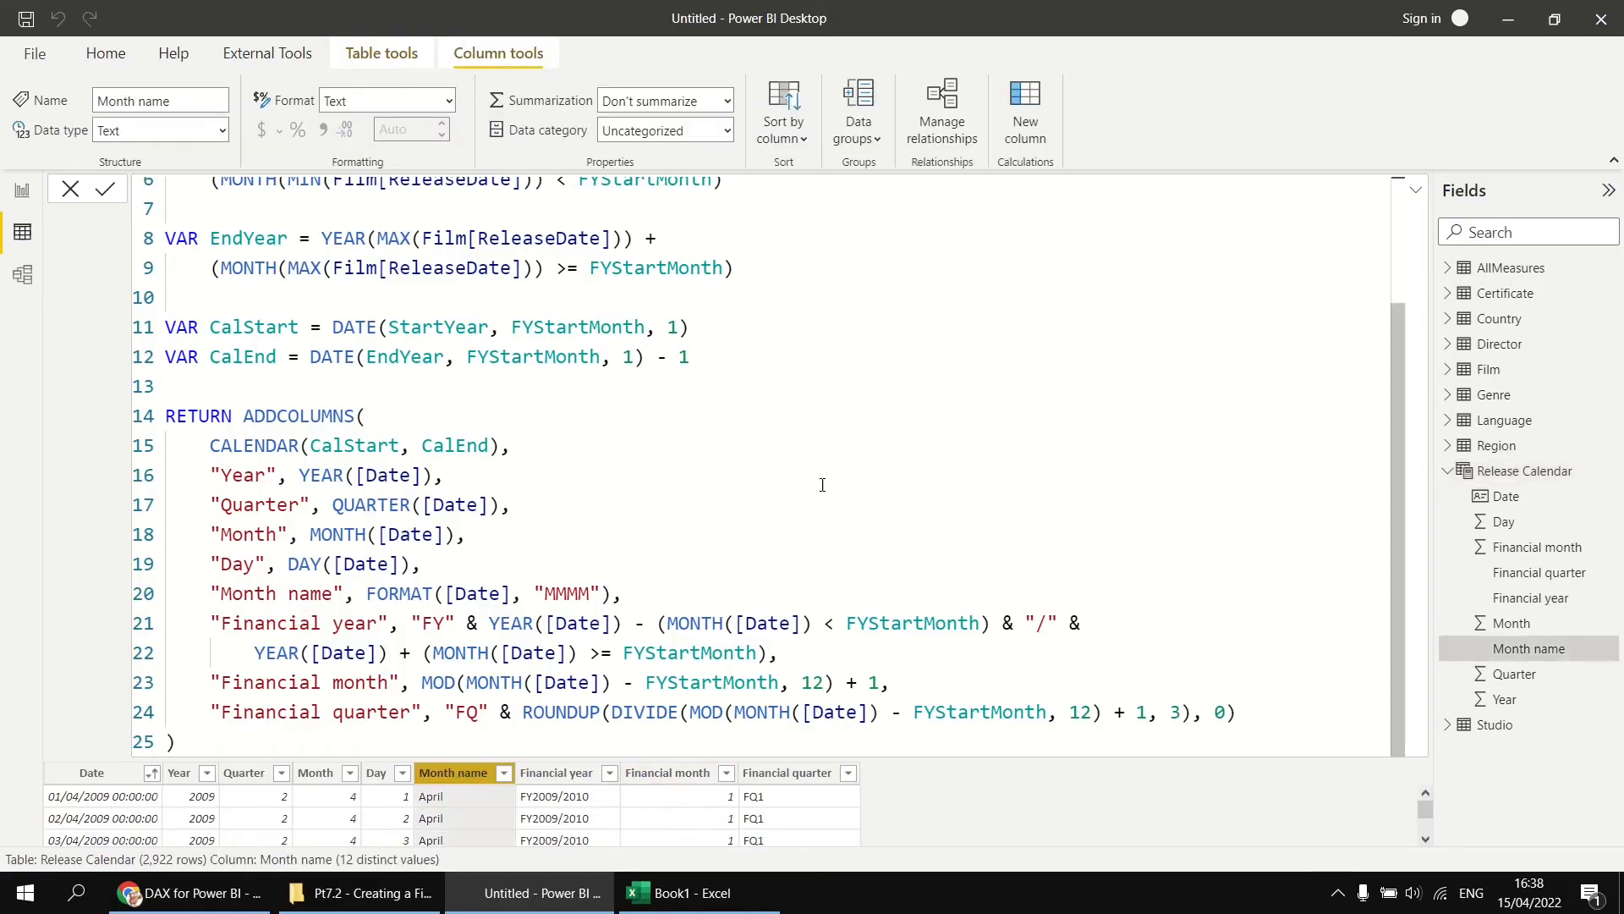
click(800, 139)
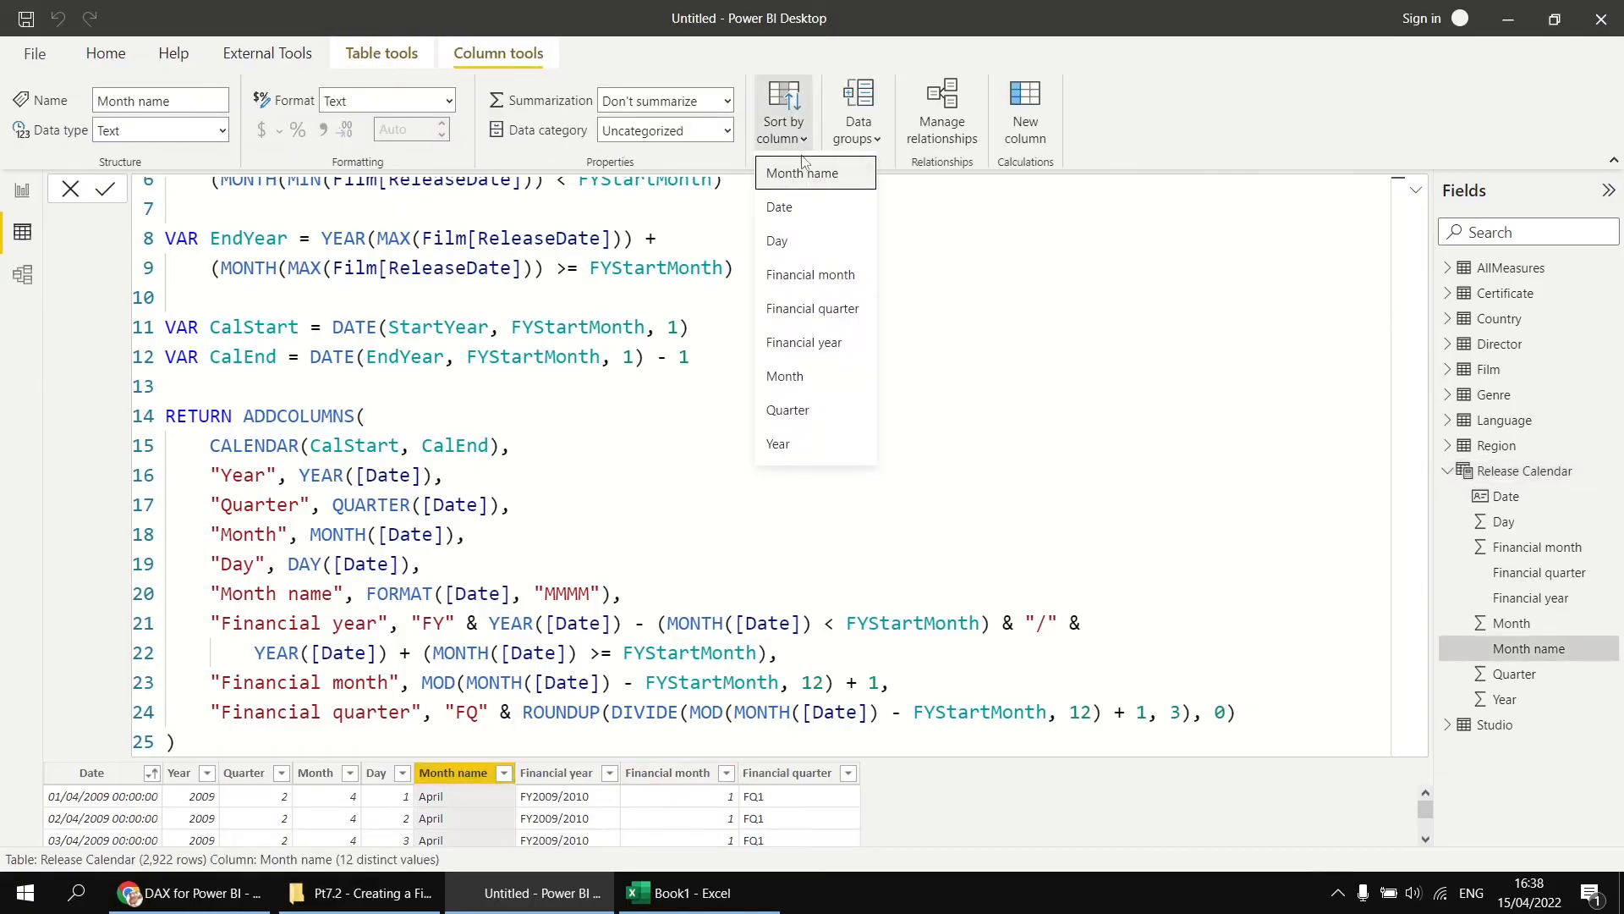
click(818, 276)
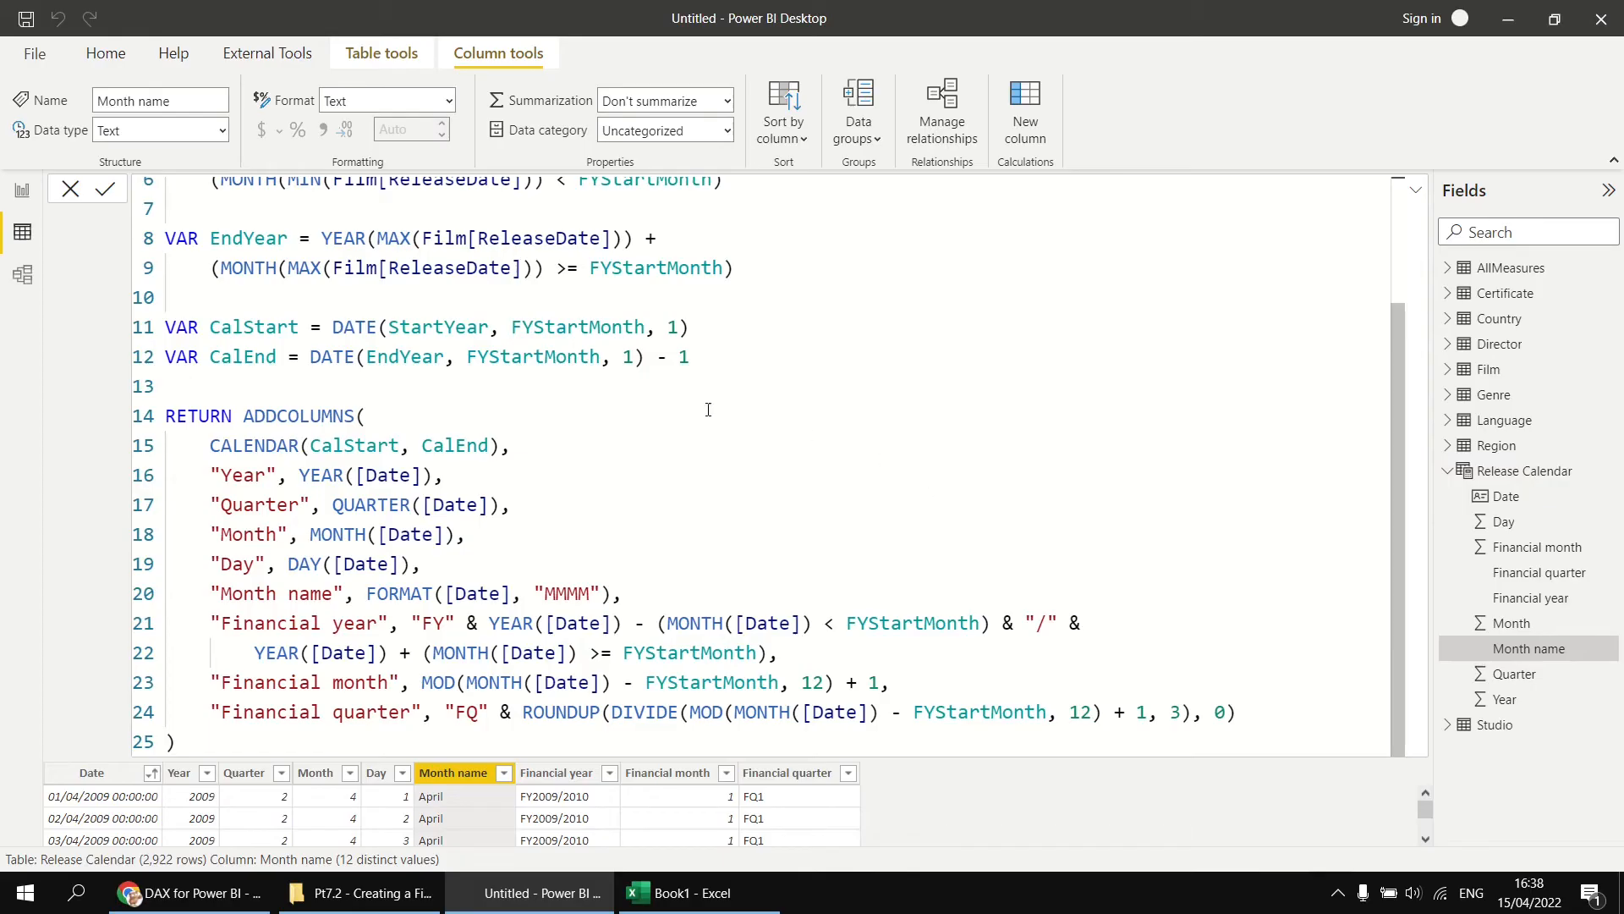
In the model diagram, move Release Calendar below AllMeasures and relate its Date field to ReleaseDate in the Film table.
click(22, 274)
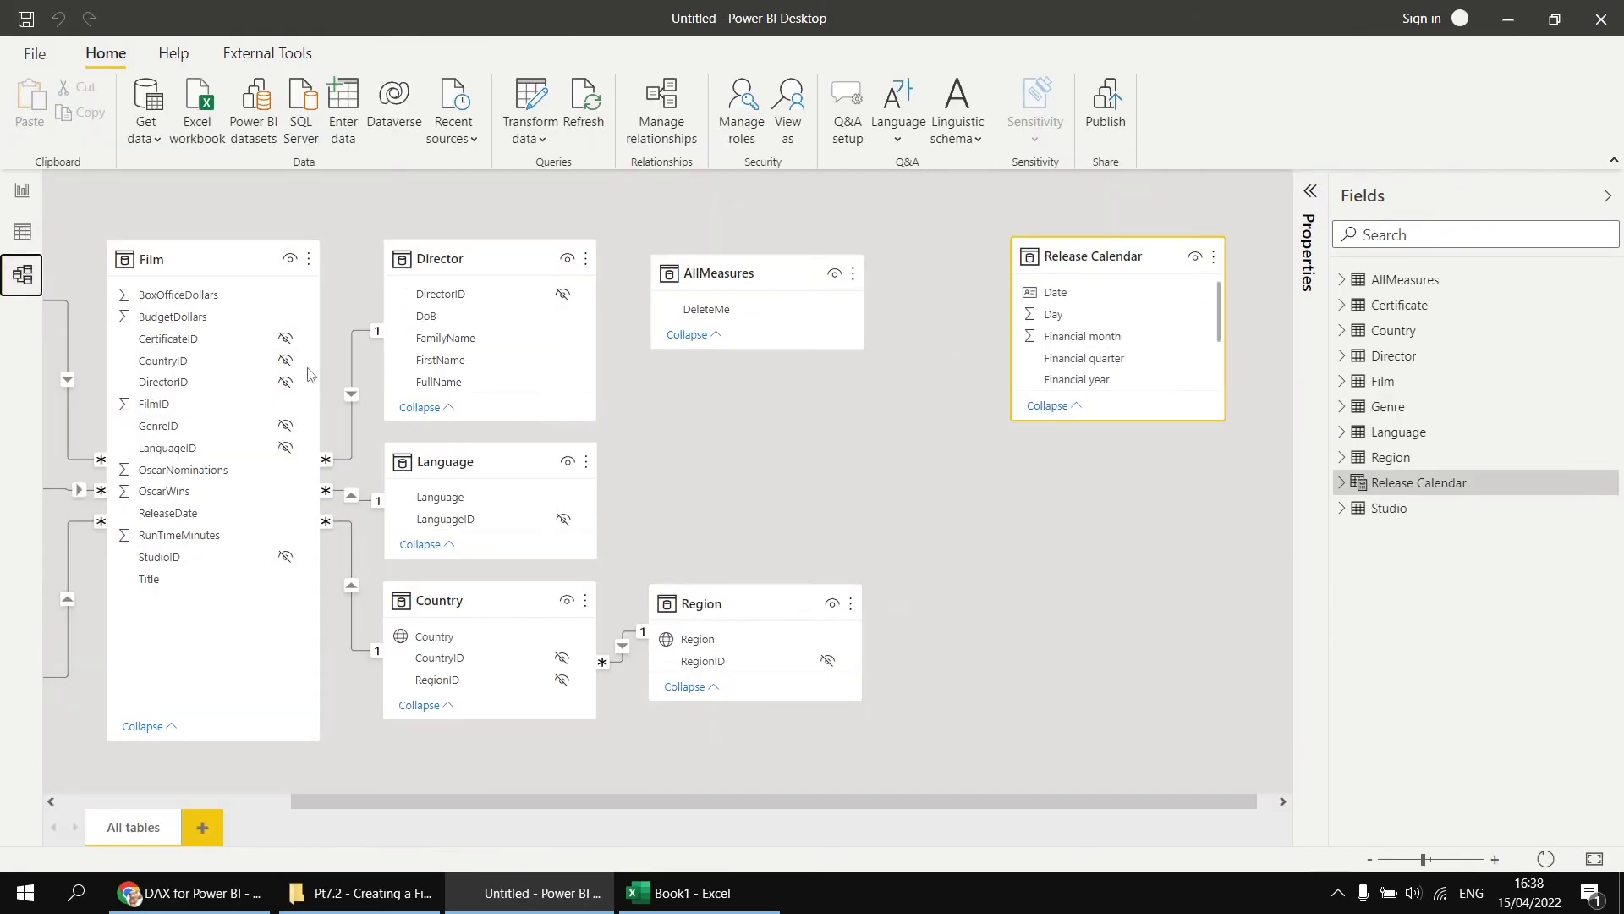
drag(1104, 258, 1052, 390)
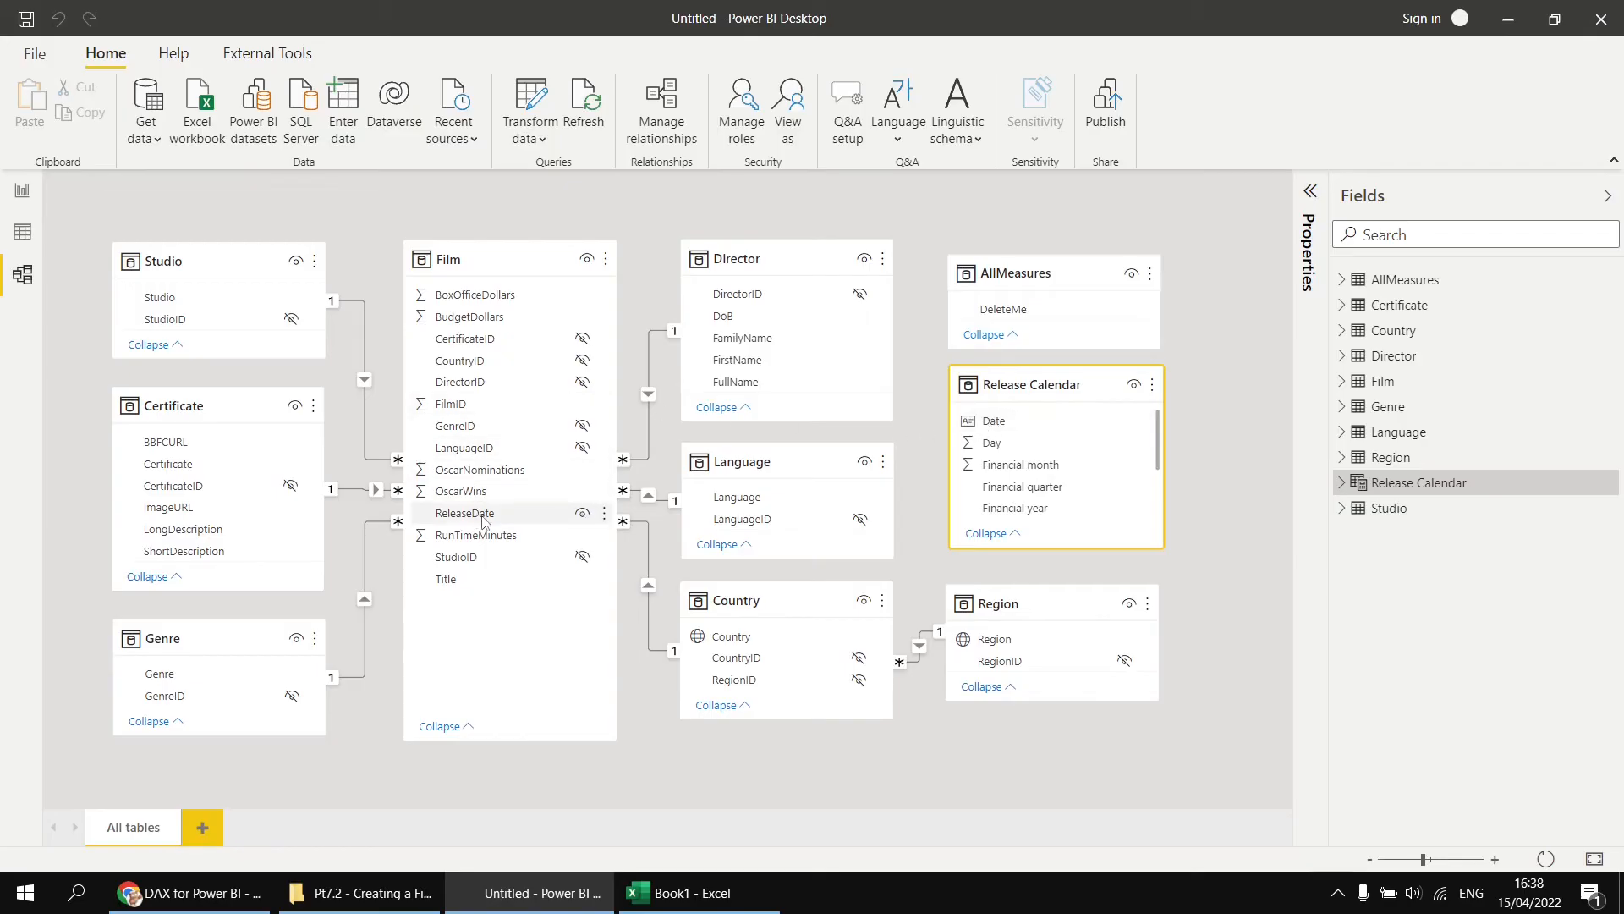
click(1000, 426)
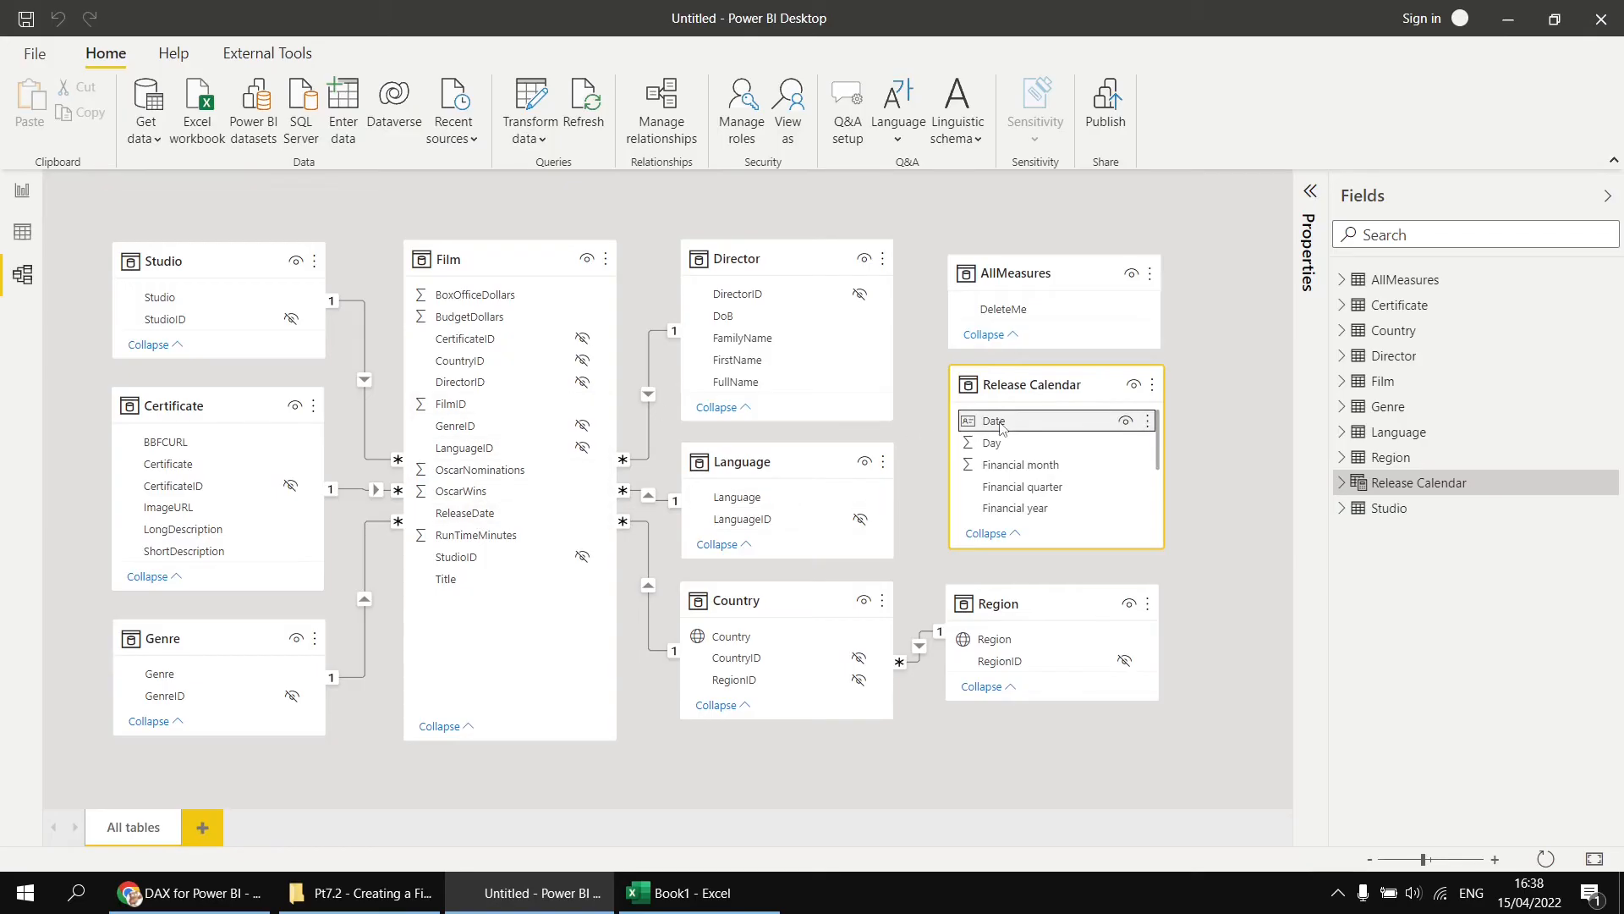
drag(1001, 427, 506, 520)
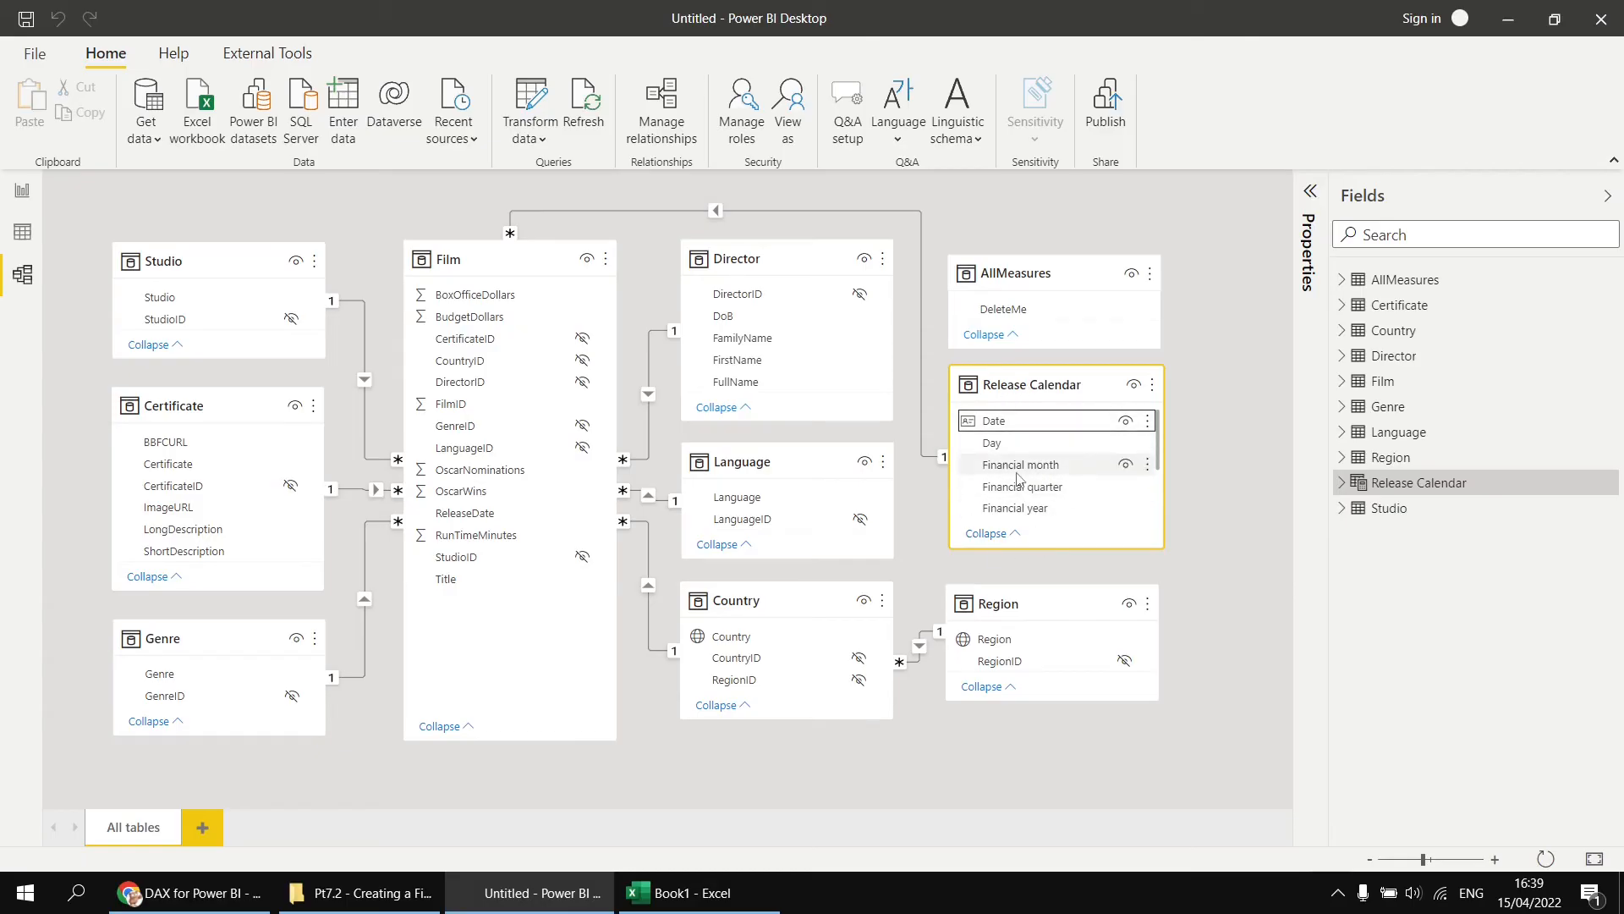
Create a hierarchy from Financial year in Release Calendar and add Financial quarter to it.
right_click(1034, 512)
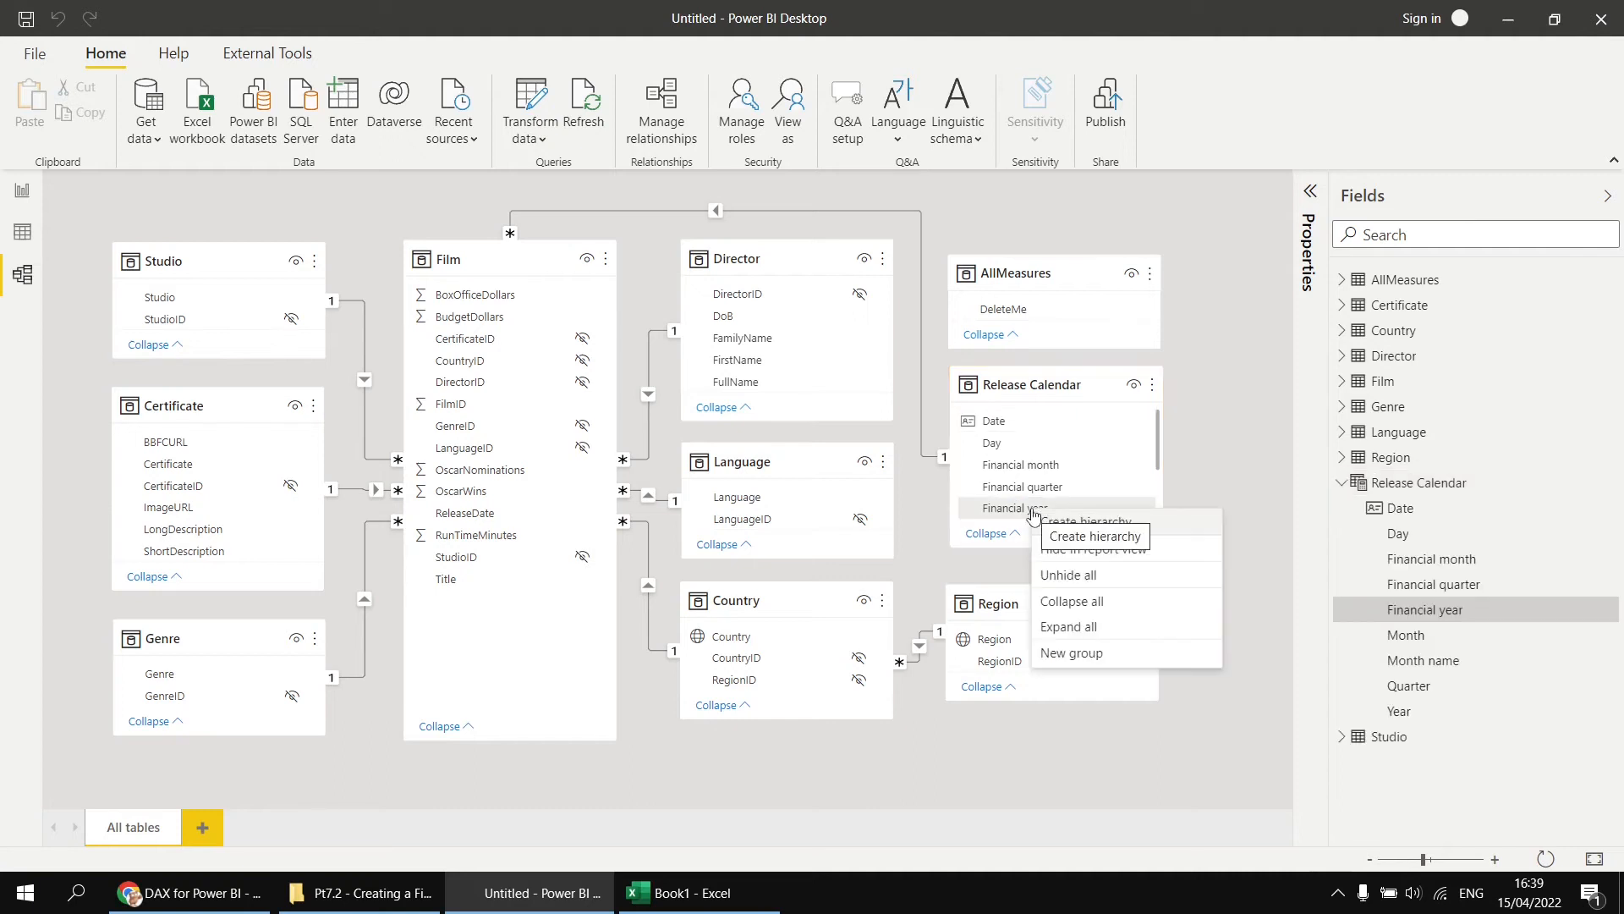
click(1104, 524)
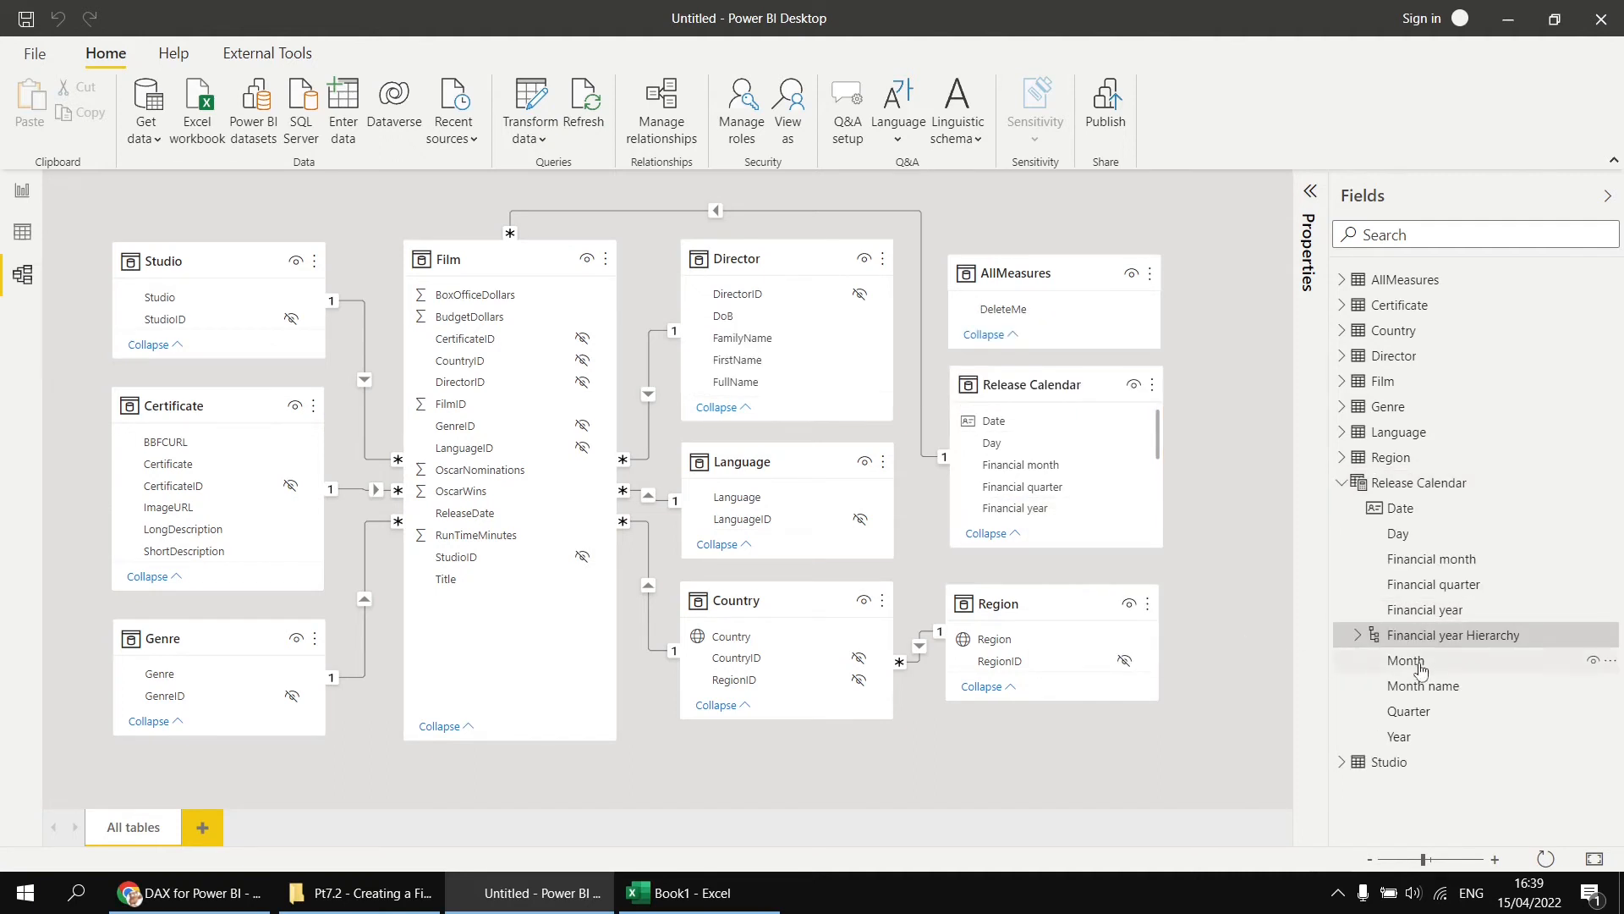
right_click(1036, 494)
mouse_move(1061, 528)
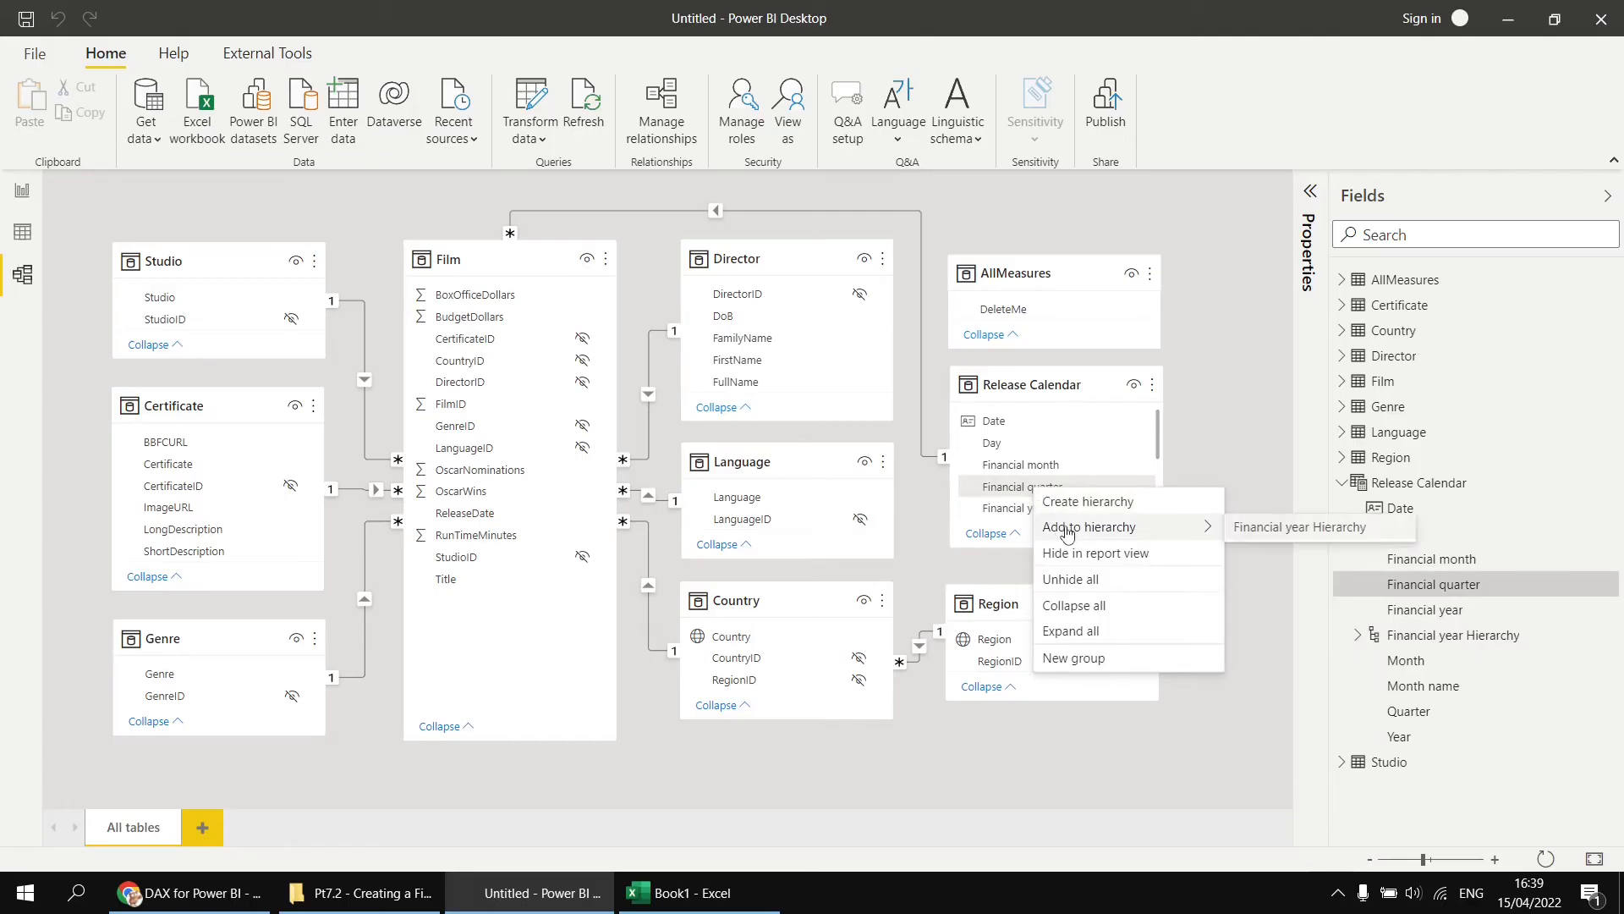
click(1285, 528)
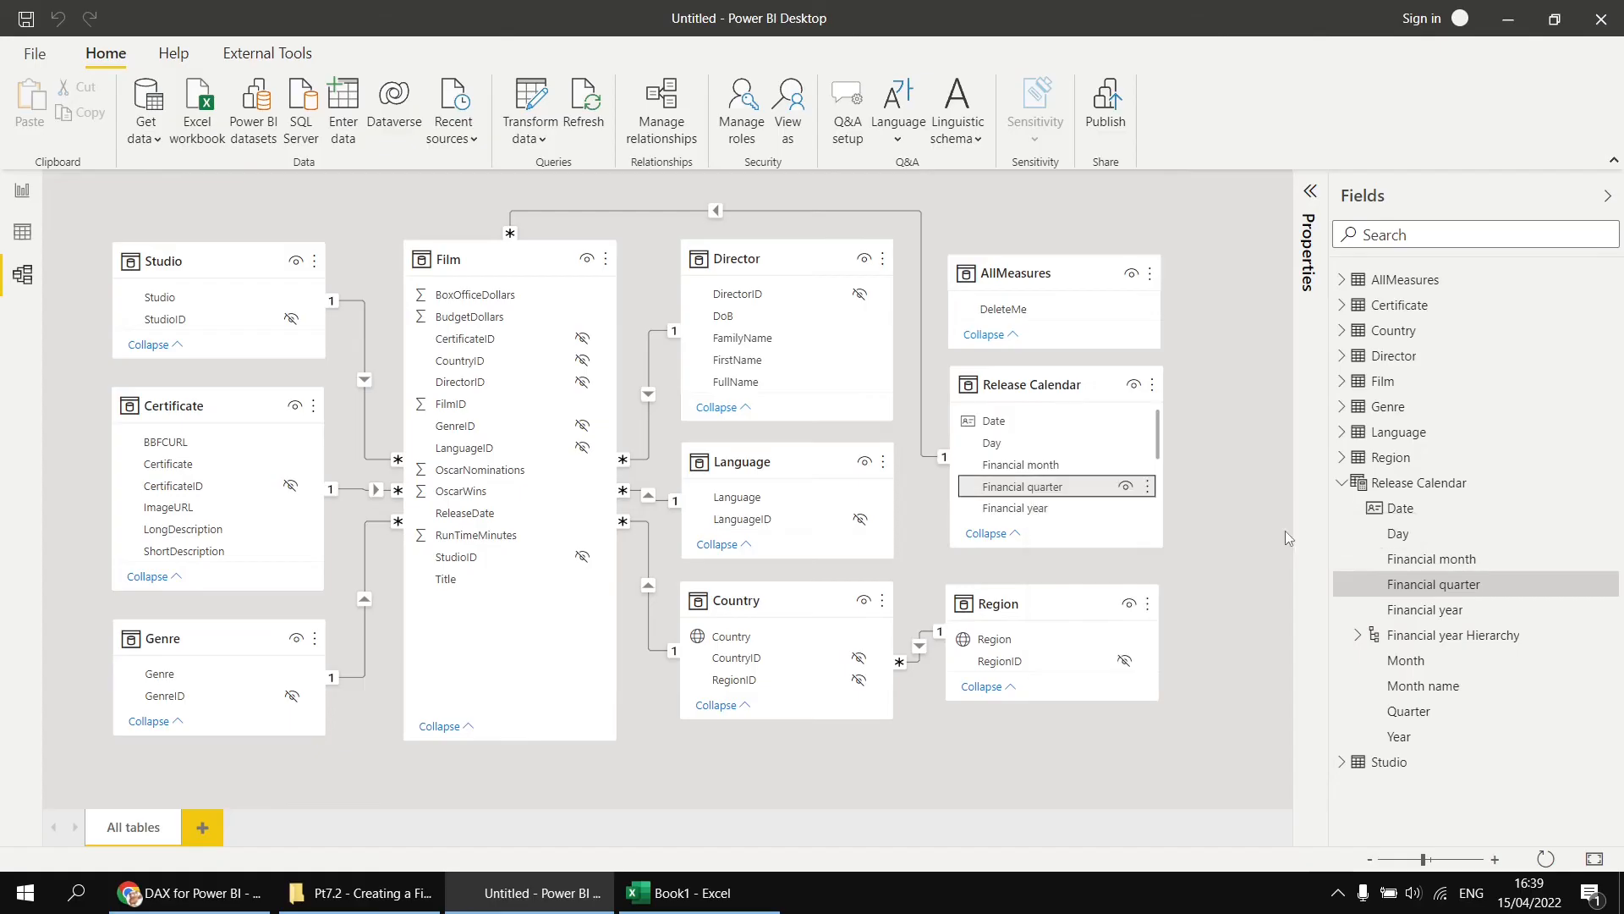
Add Month name to the Financial year Hierarchy and expand the hierarchy to show its levels.
scroll(1033, 465, down, 1)
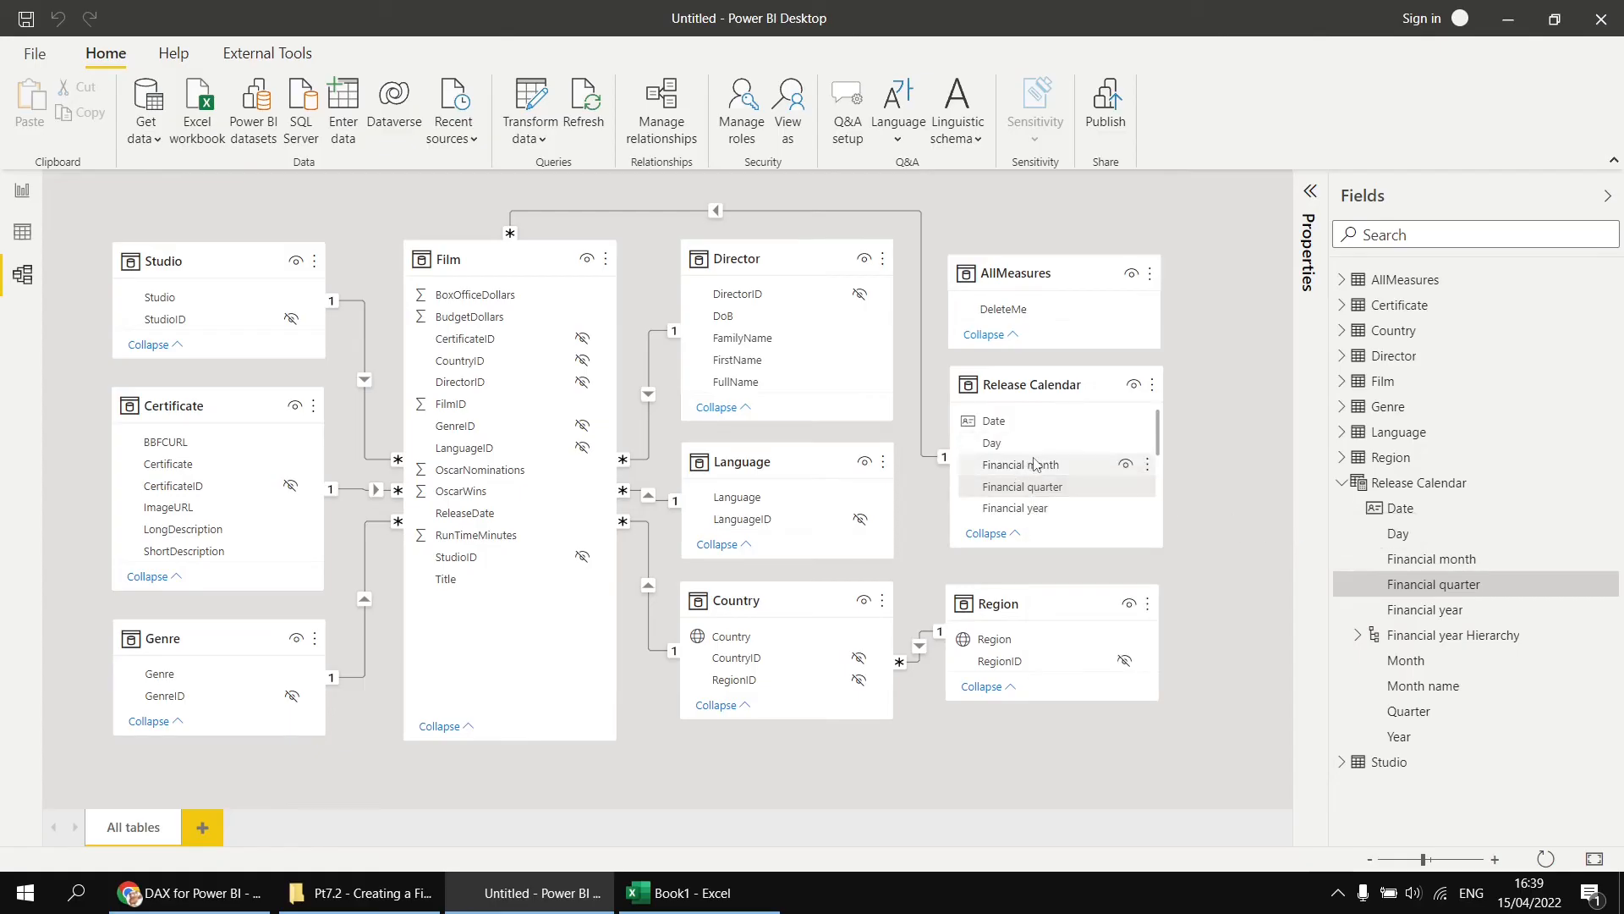
scroll(1033, 465, down, 3)
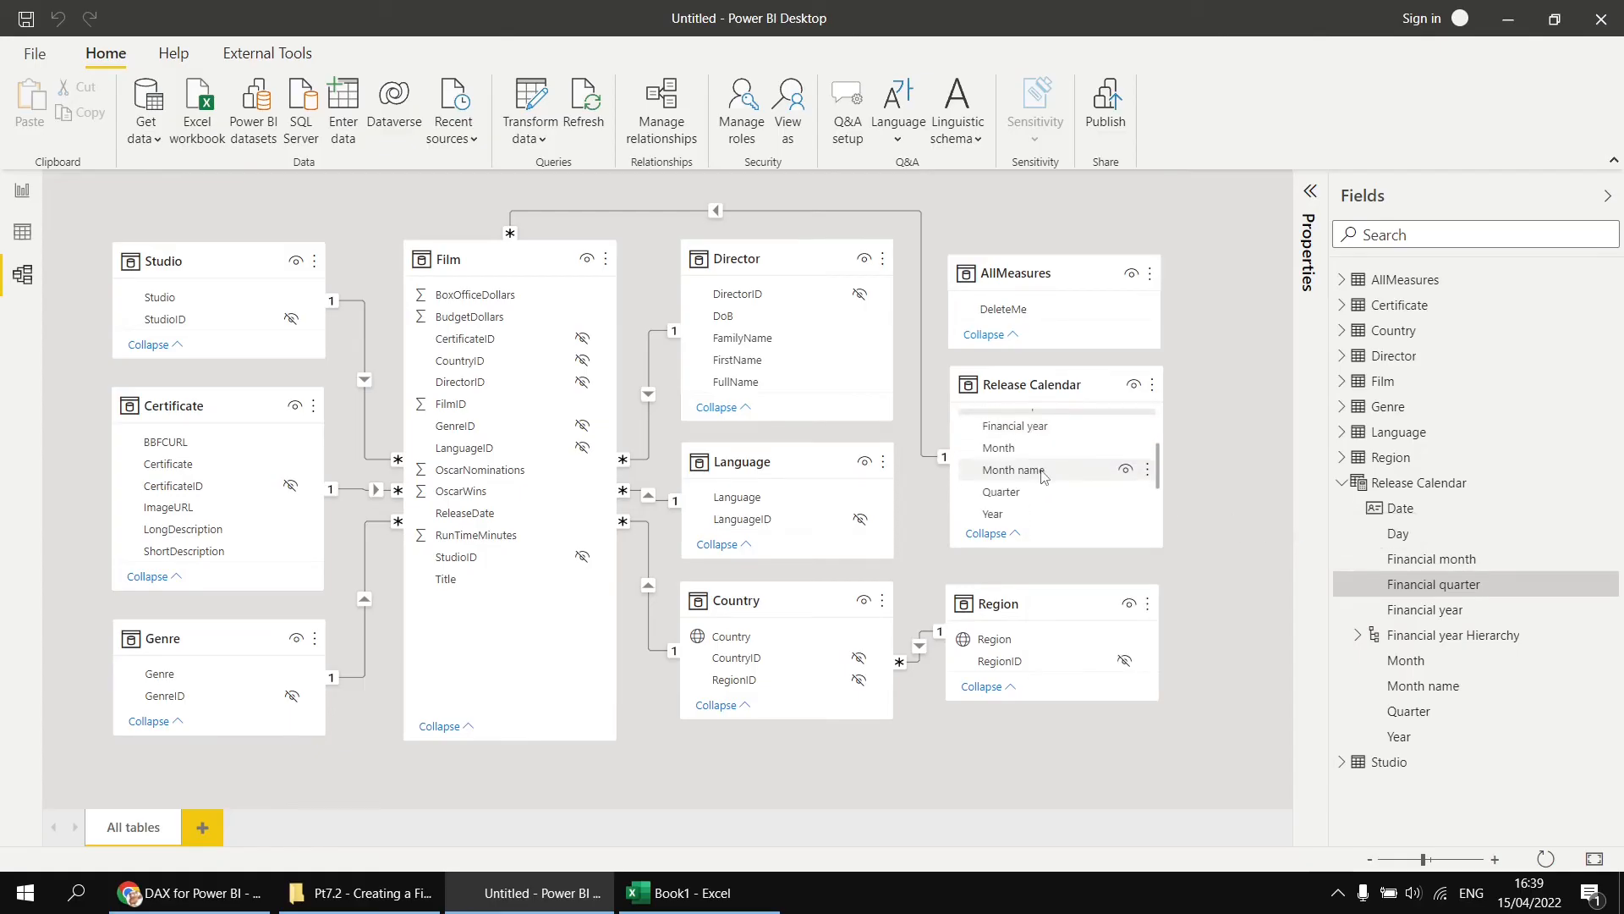
right_click(1041, 472)
mouse_move(1090, 516)
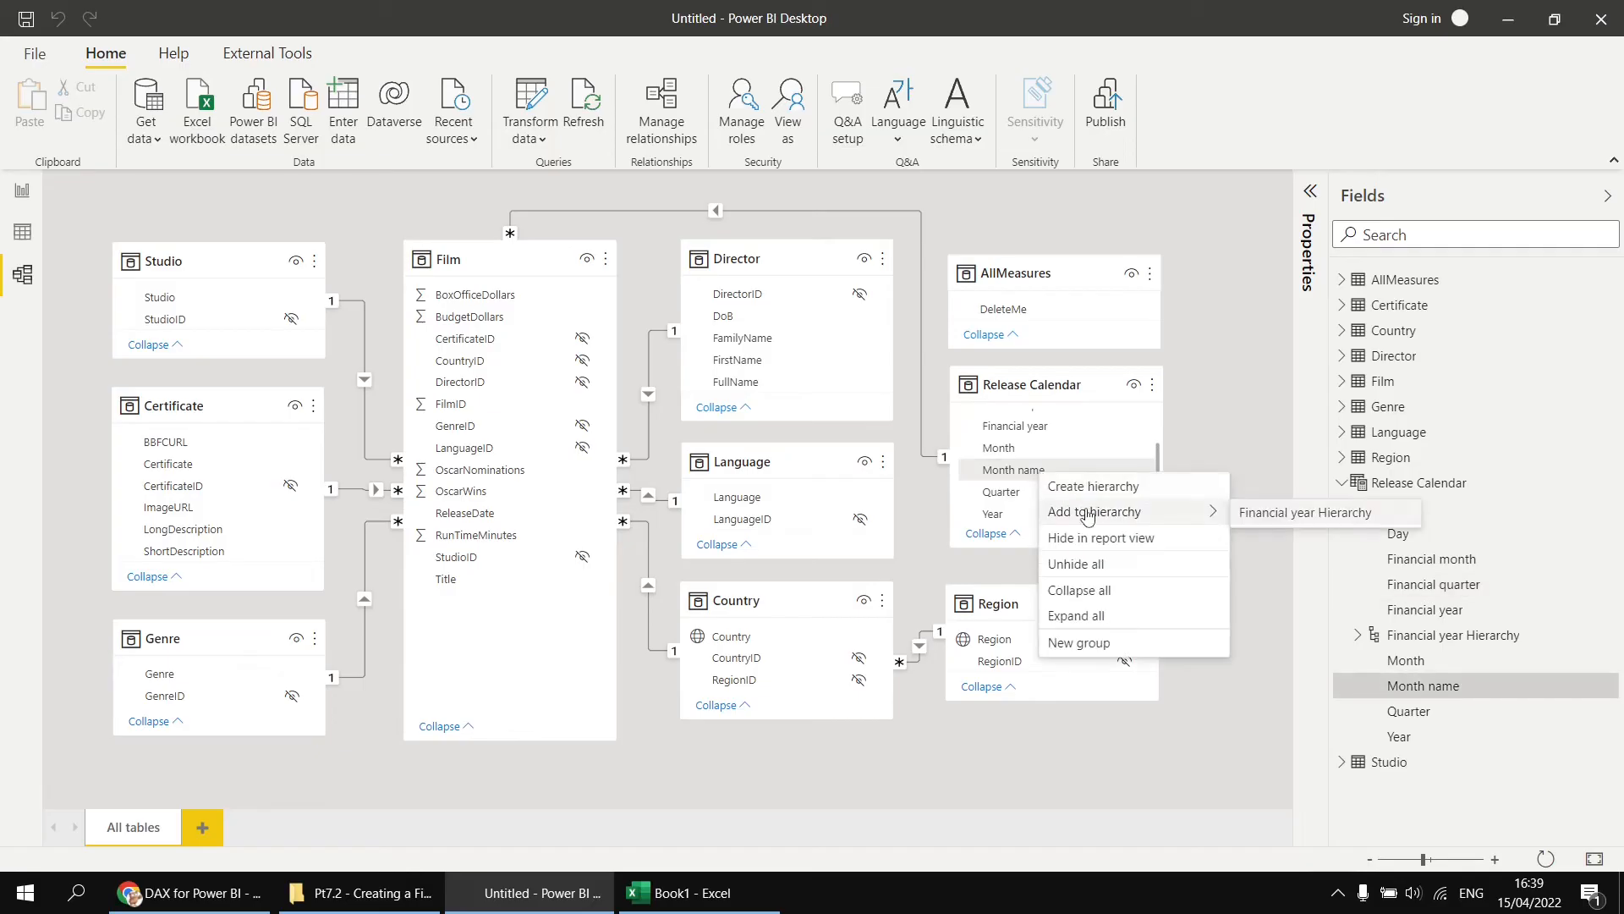
click(1279, 515)
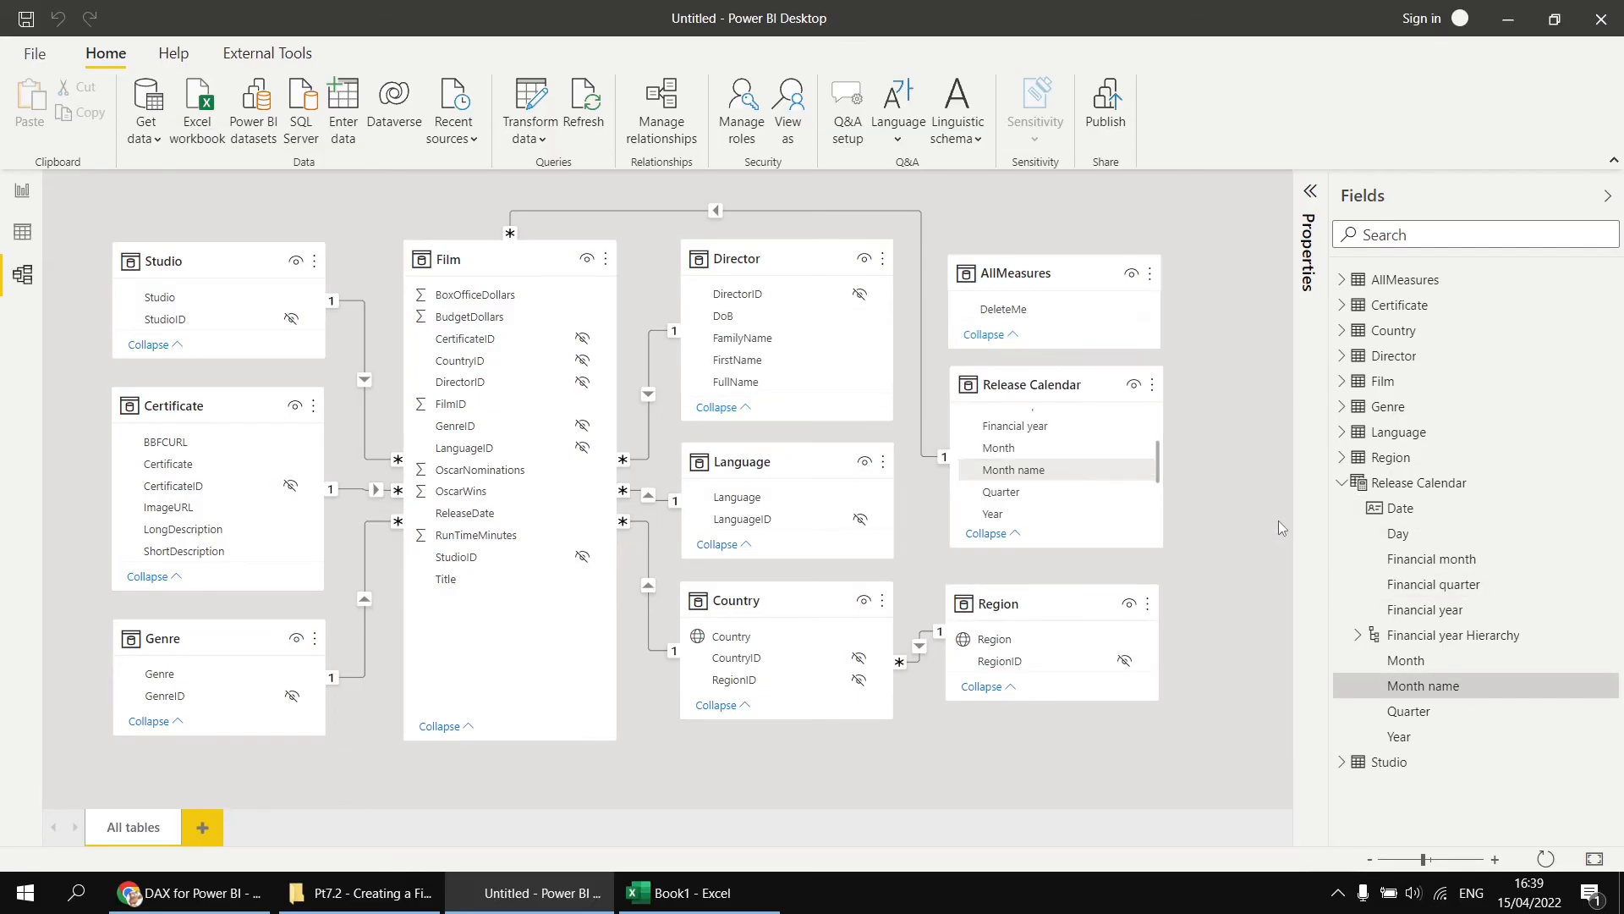
click(1359, 636)
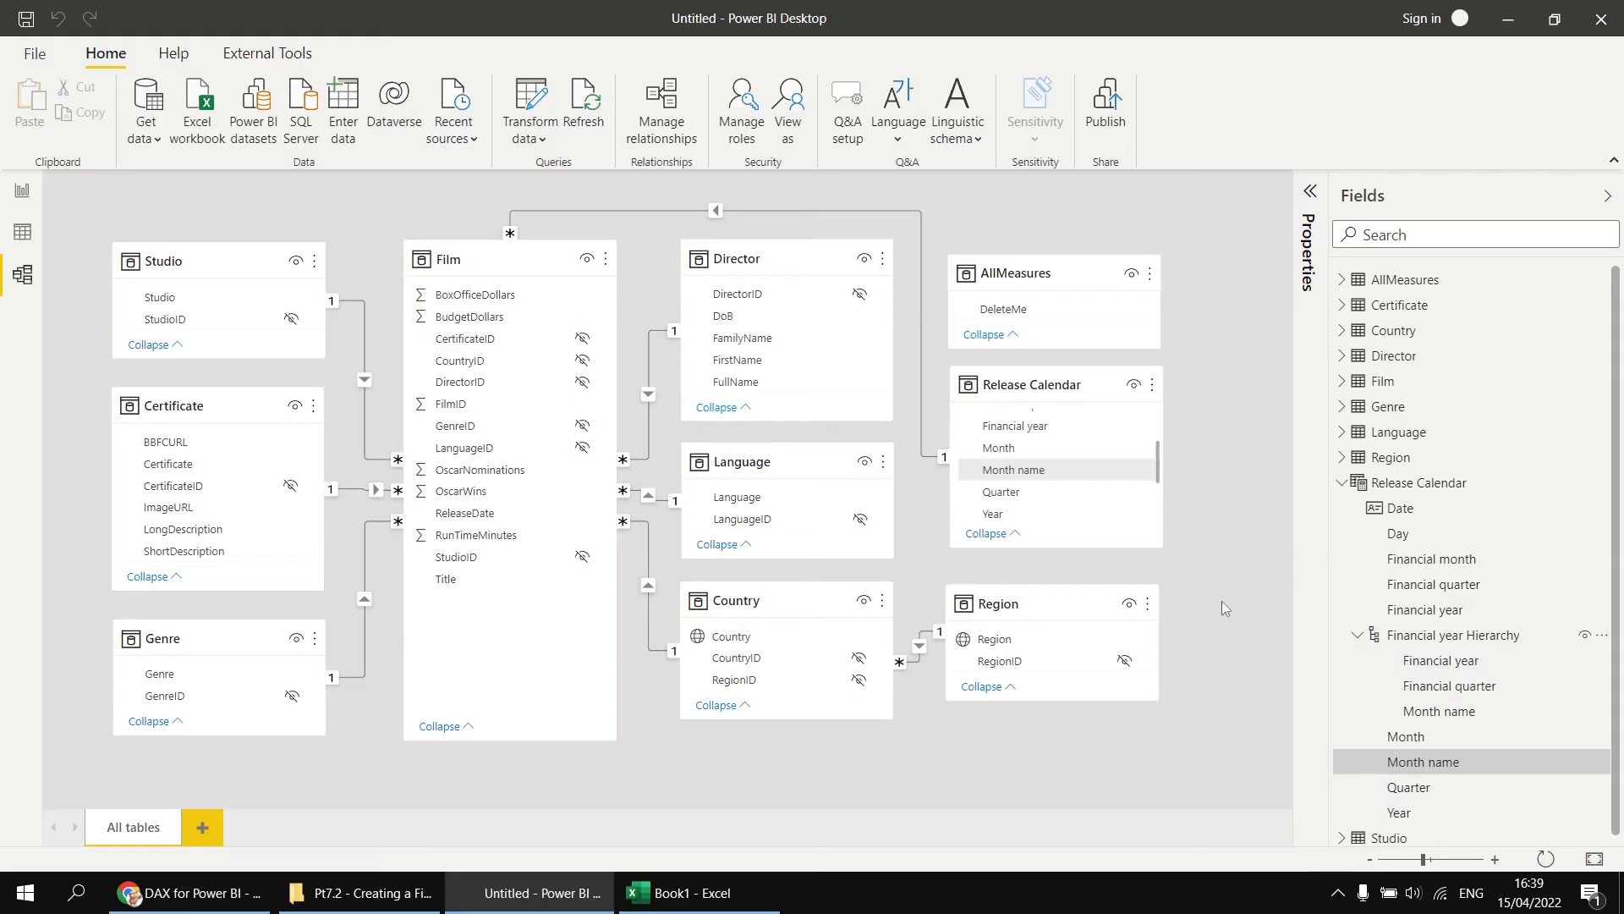
Add an enlarged matrix to the report page with Financial year Hierarchy on rows and RunTimeMinutes from Film as values.
click(23, 191)
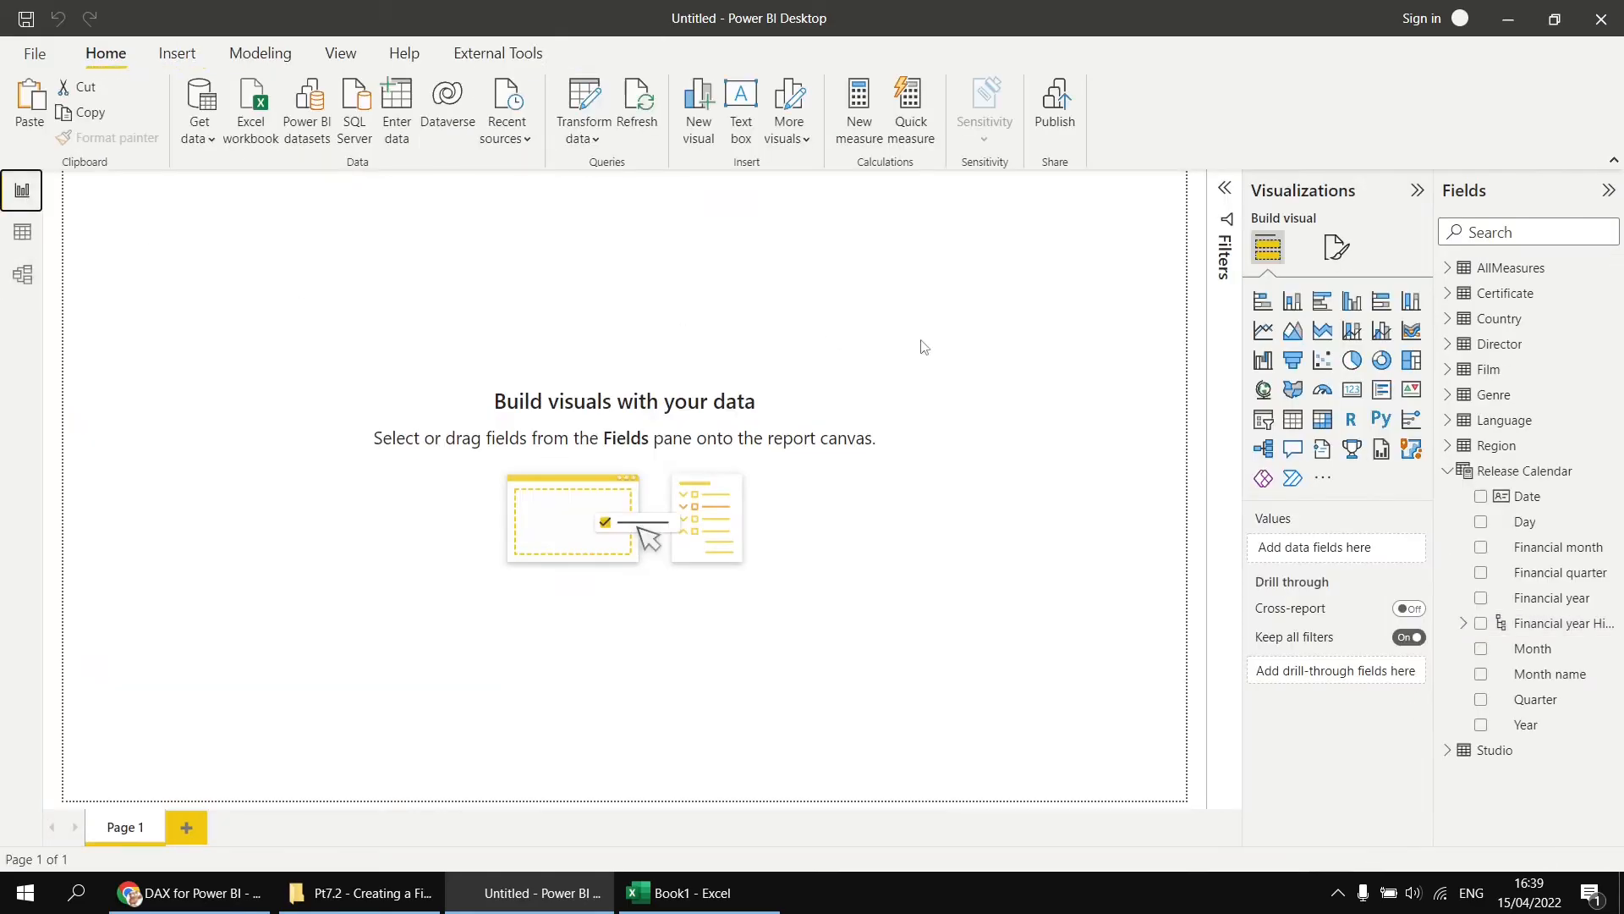
click(1325, 428)
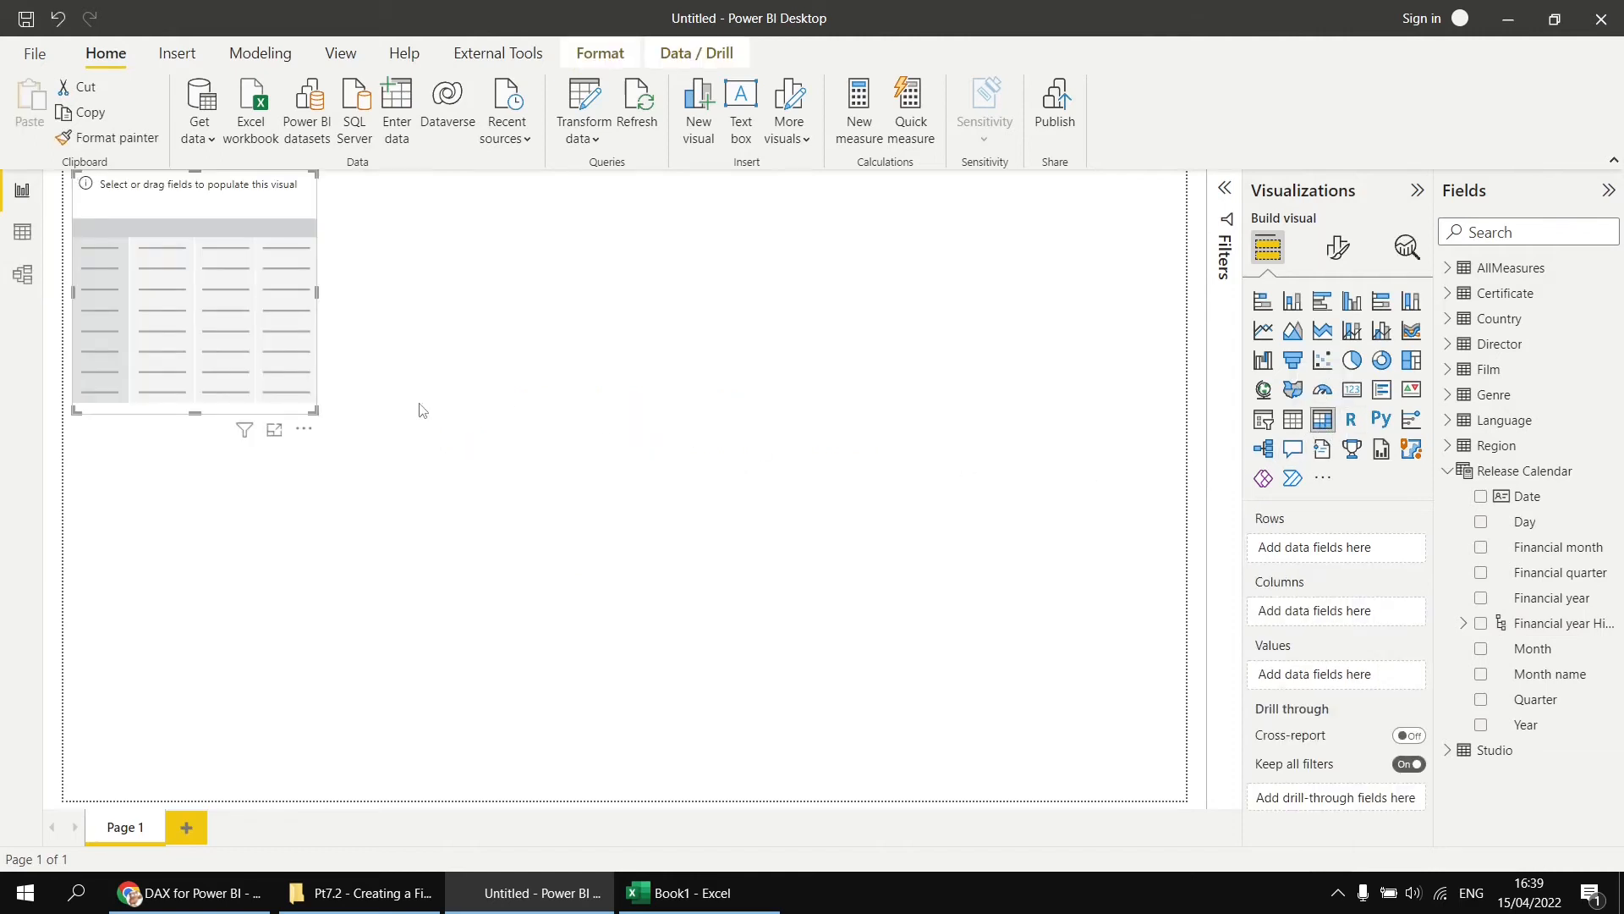
drag(313, 411, 797, 775)
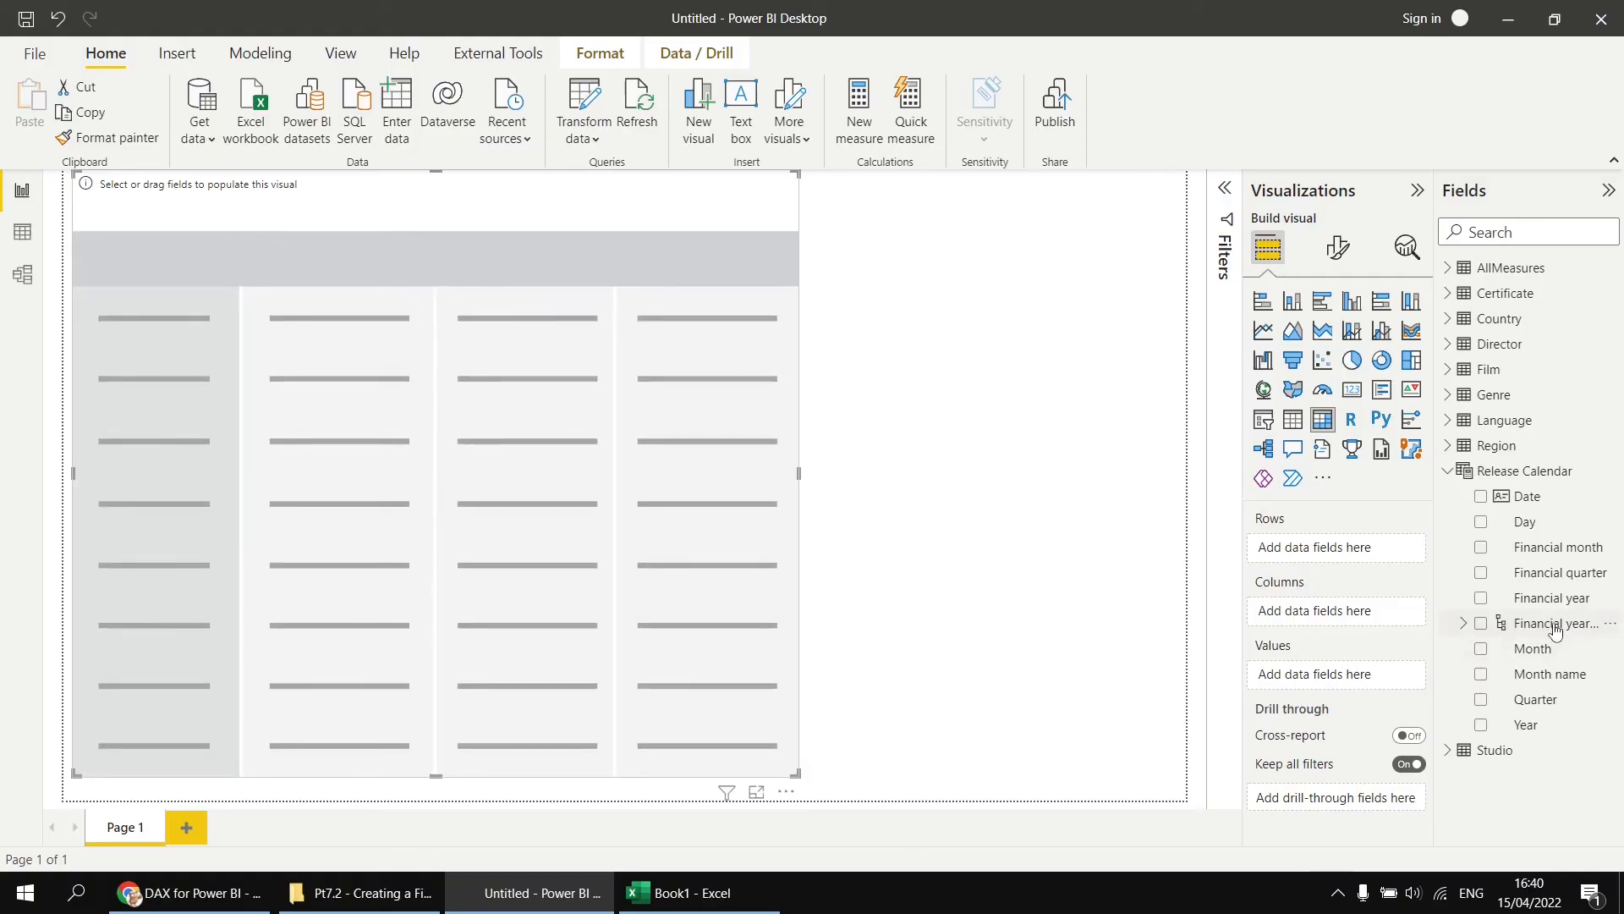
click(1481, 625)
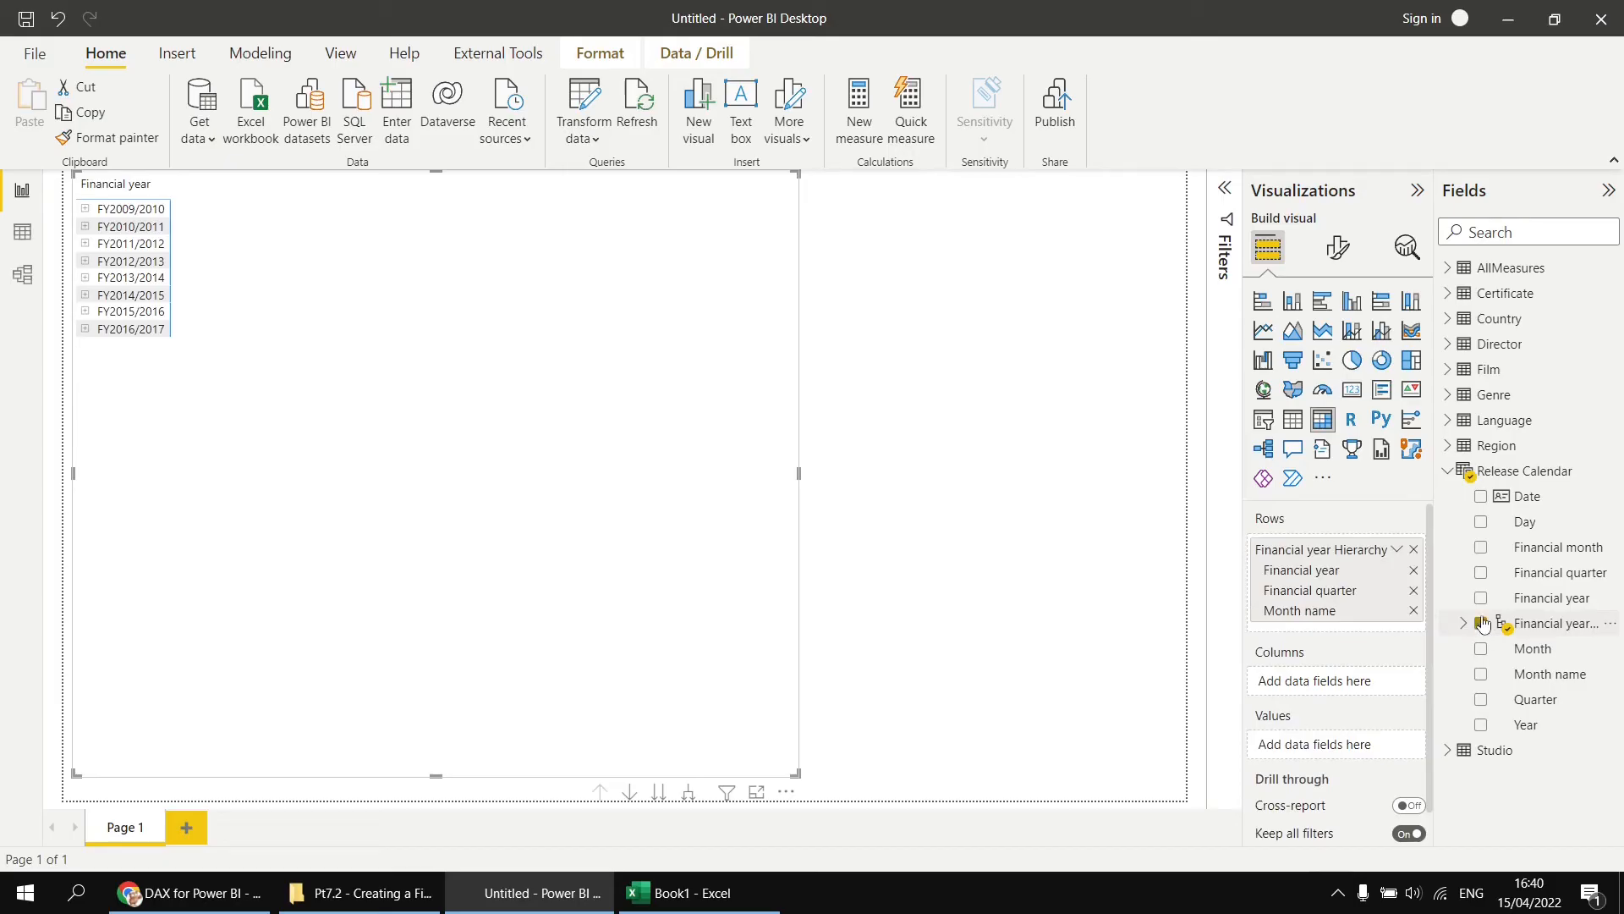
click(1449, 370)
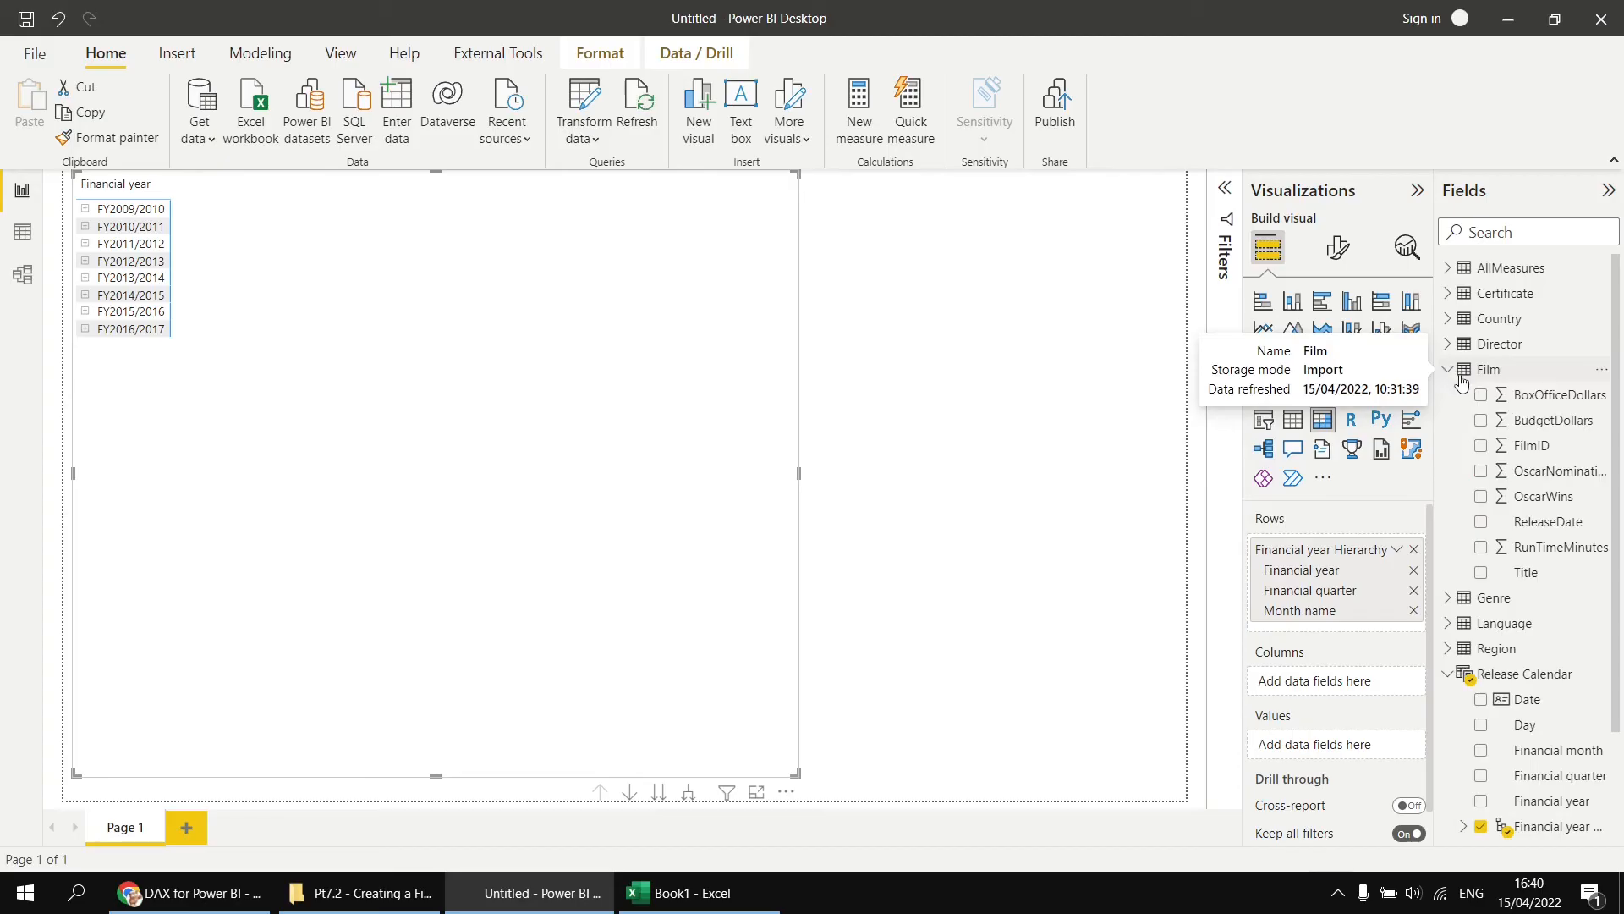
click(1482, 547)
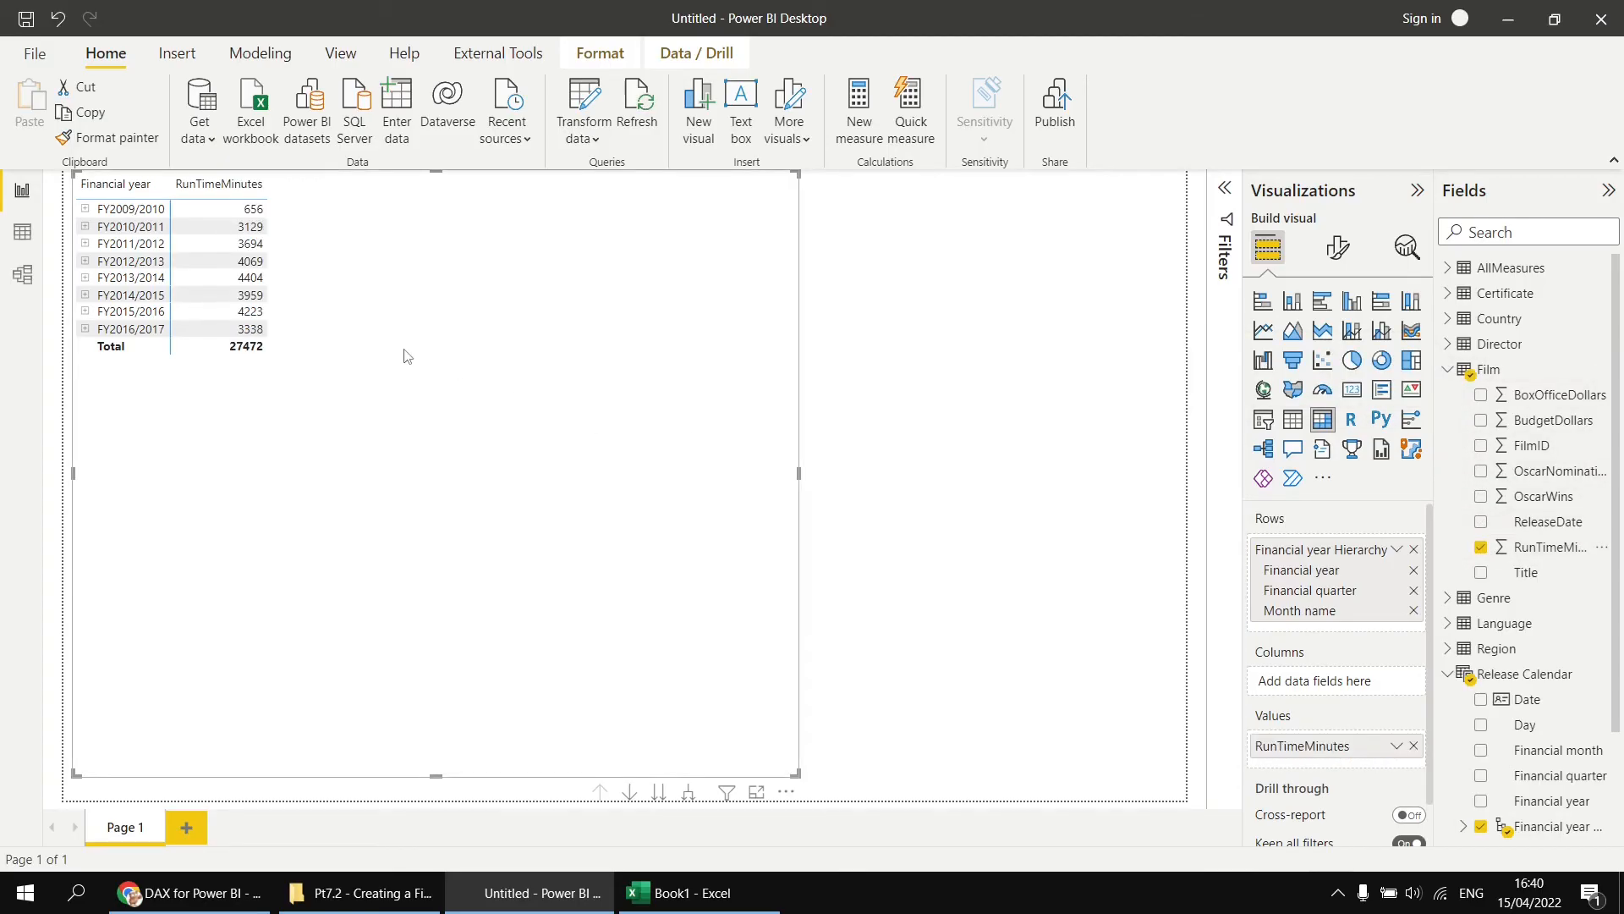
Set the matrix's global font size to 14.
click(1340, 252)
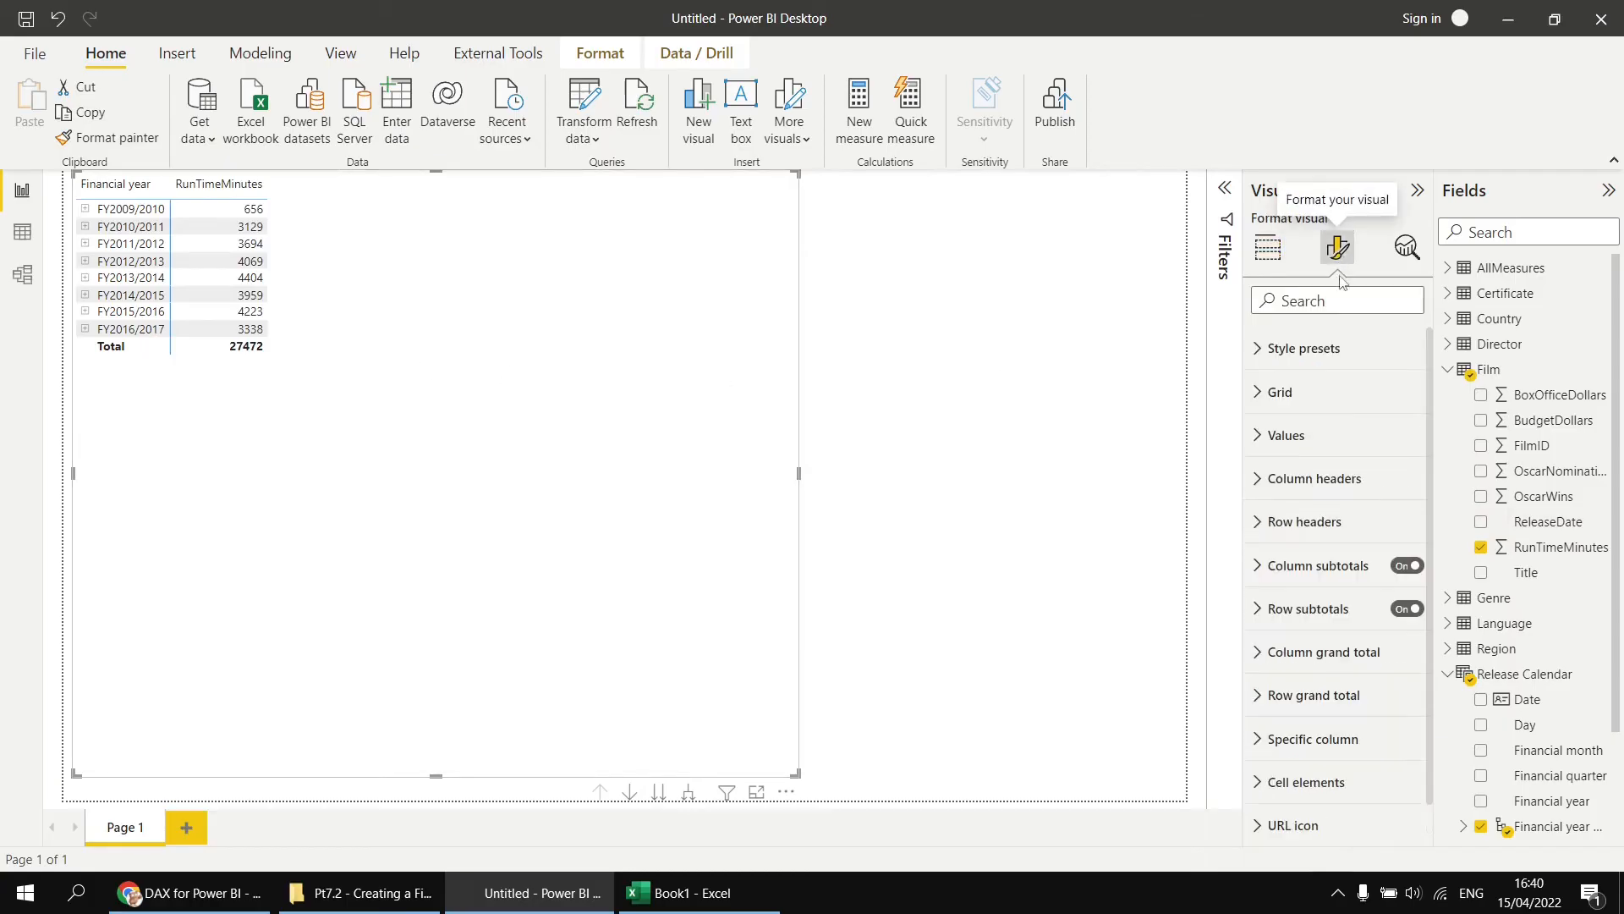
text(glo)
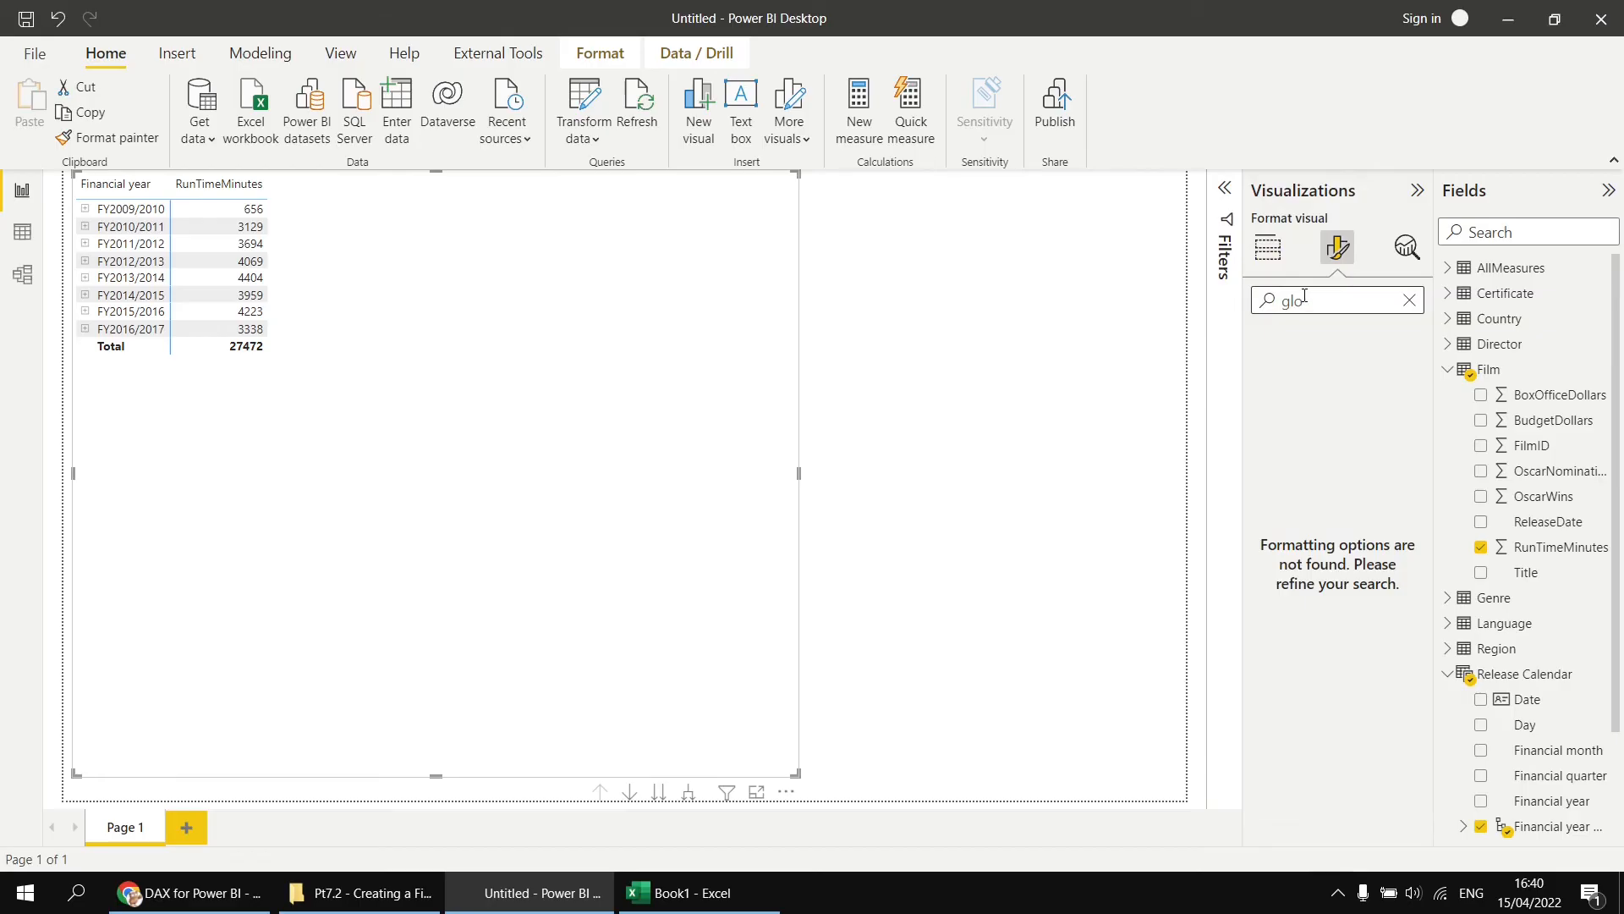
text(b)
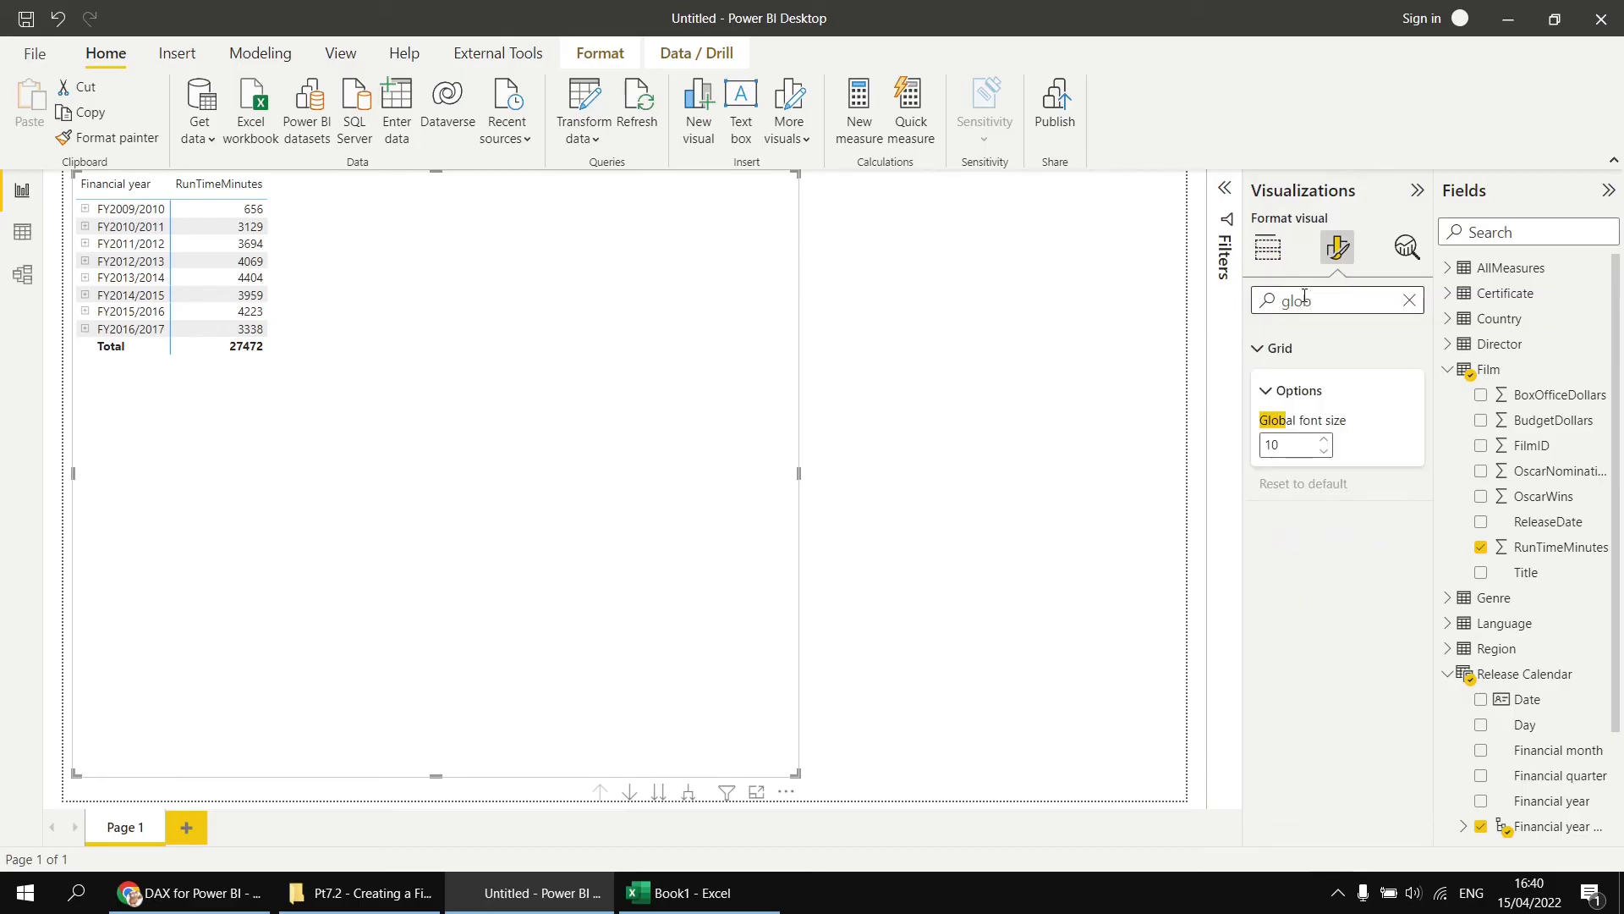
click(1324, 440)
click(1323, 440)
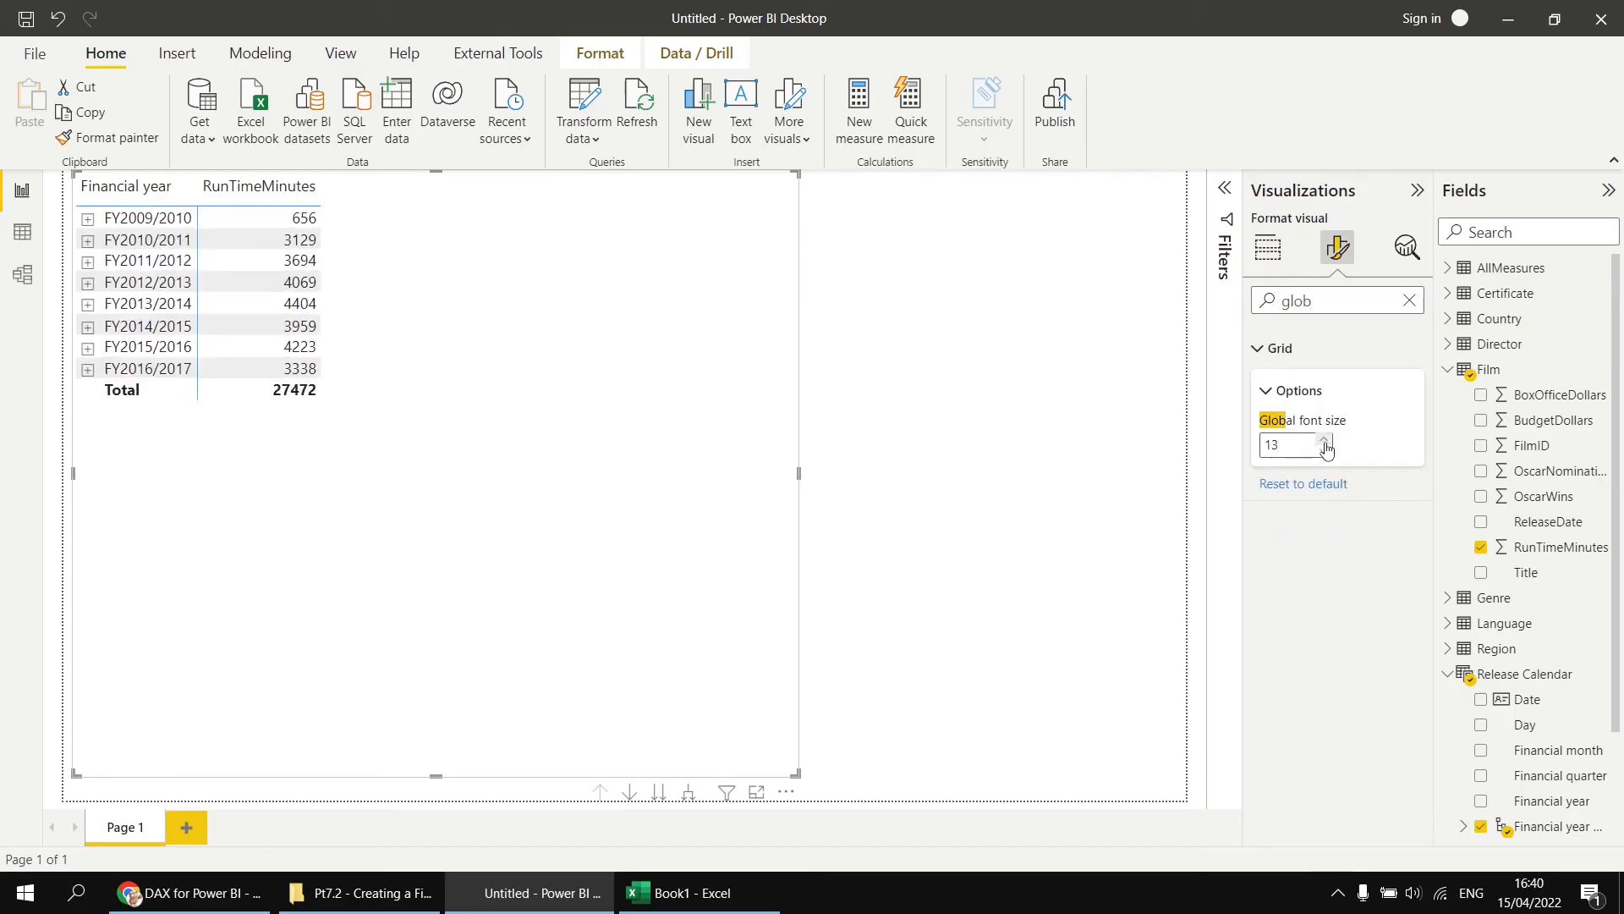
click(1324, 440)
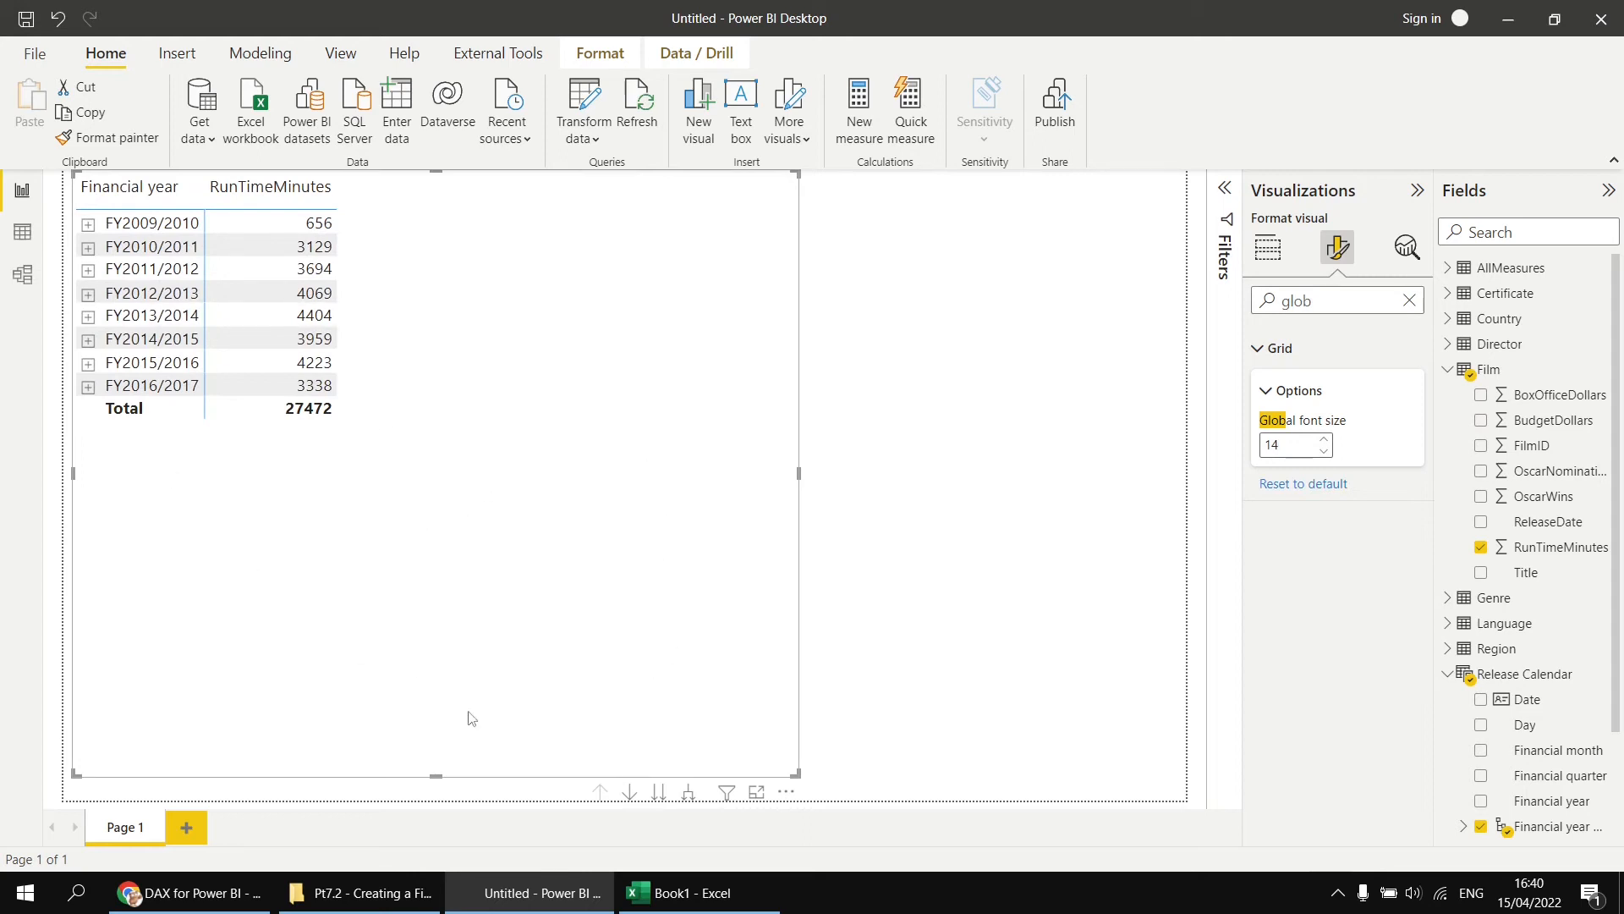
Expand all levels of the matrix's row hierarchy through financial quarter down to month name.
click(687, 793)
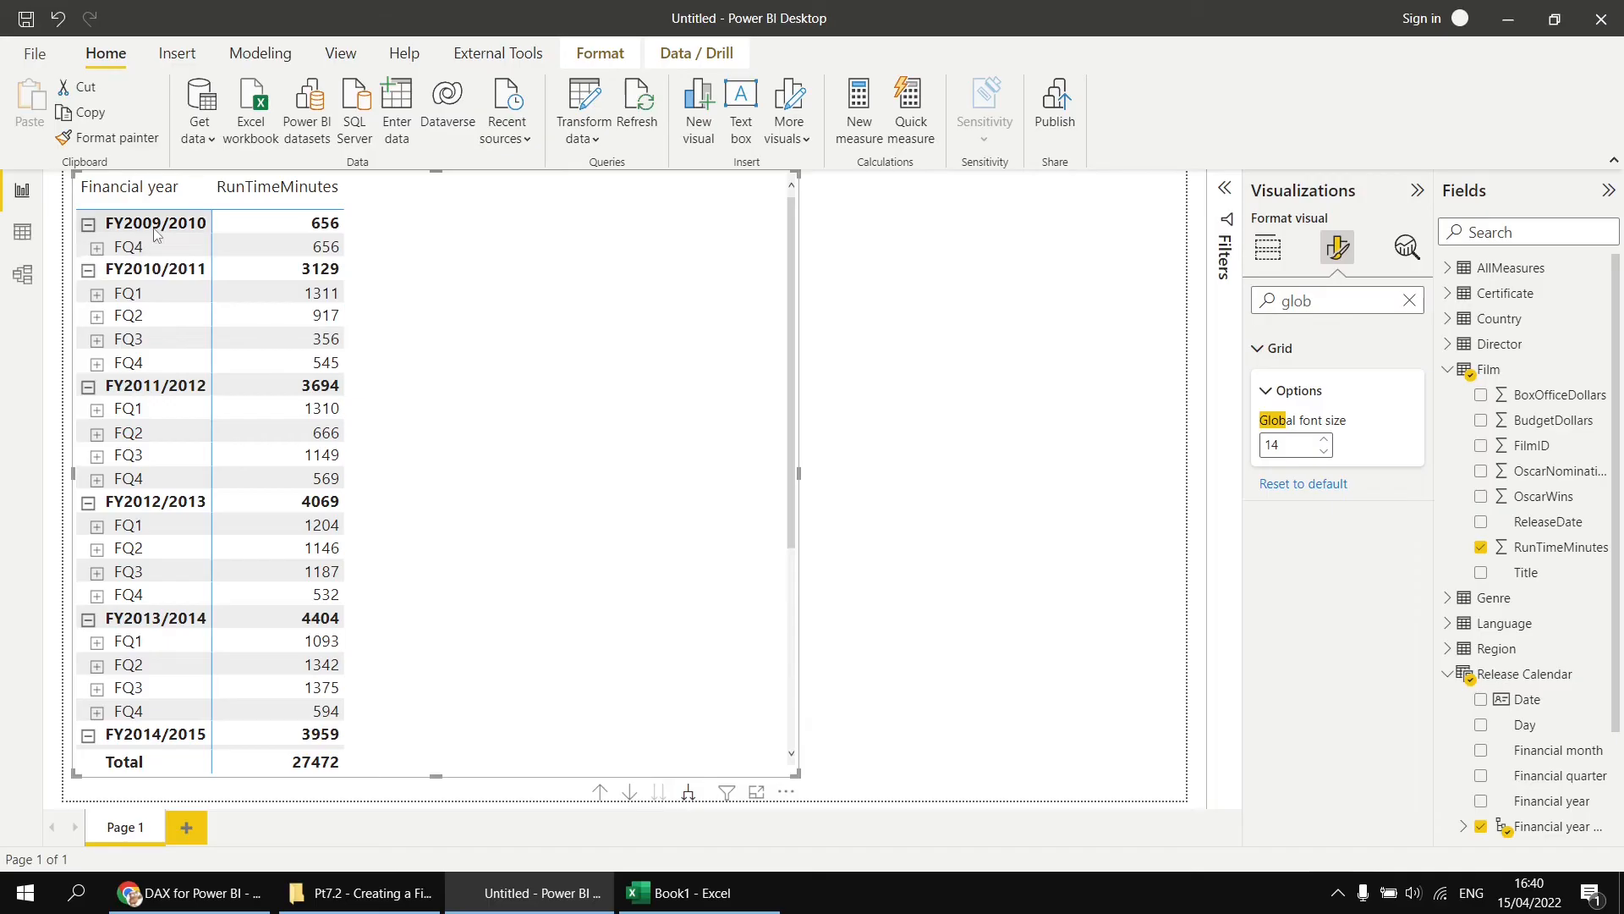
click(97, 248)
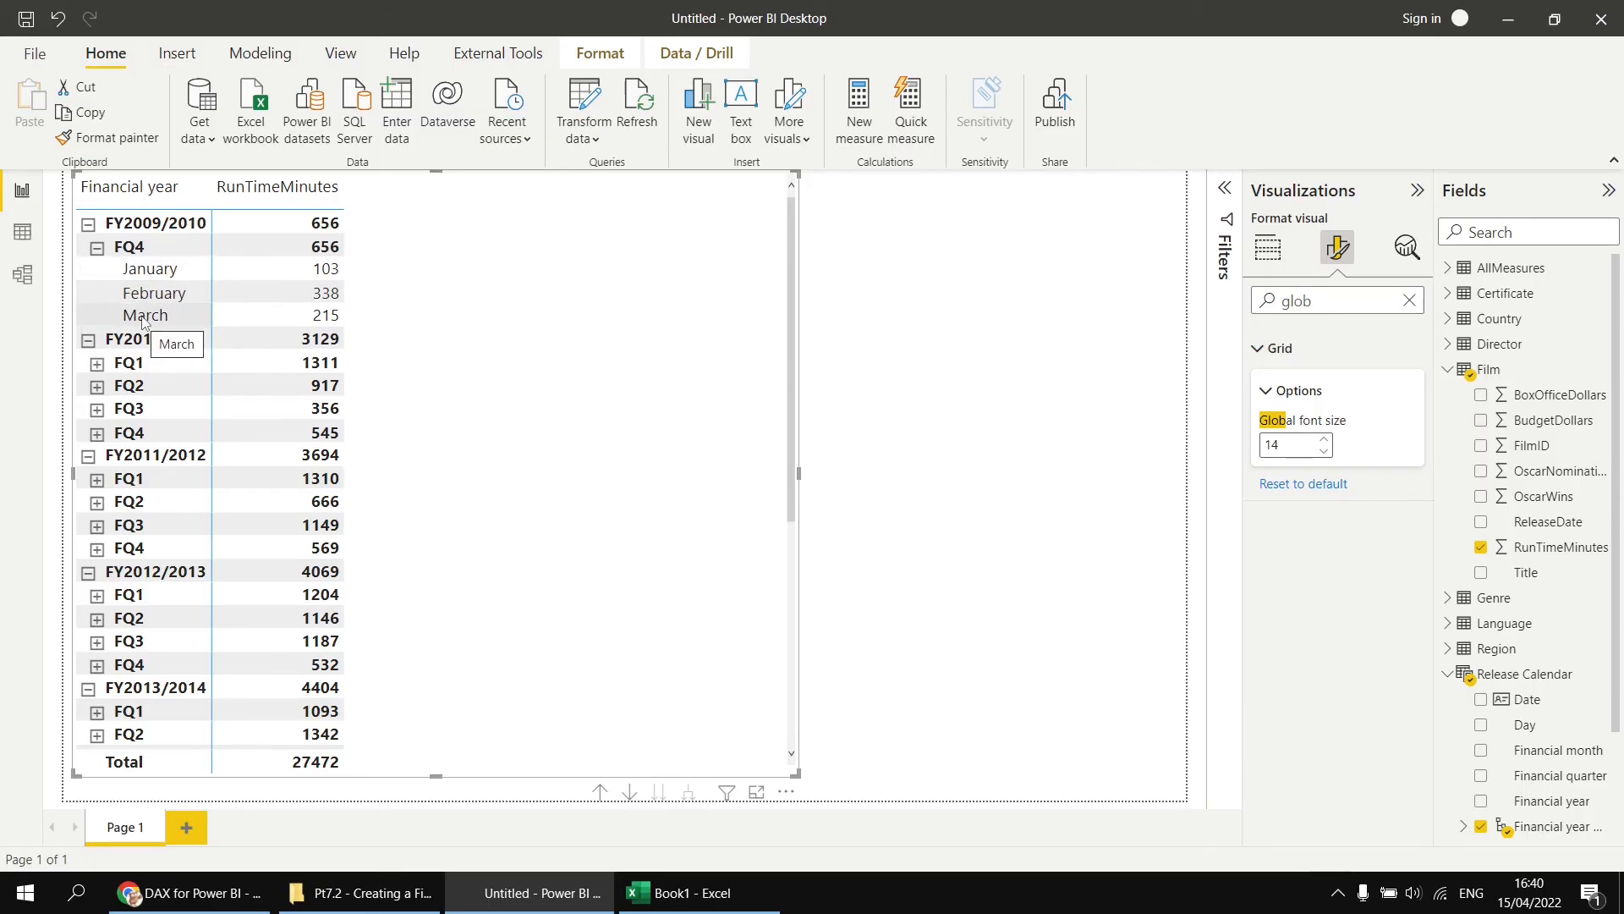
click(96, 246)
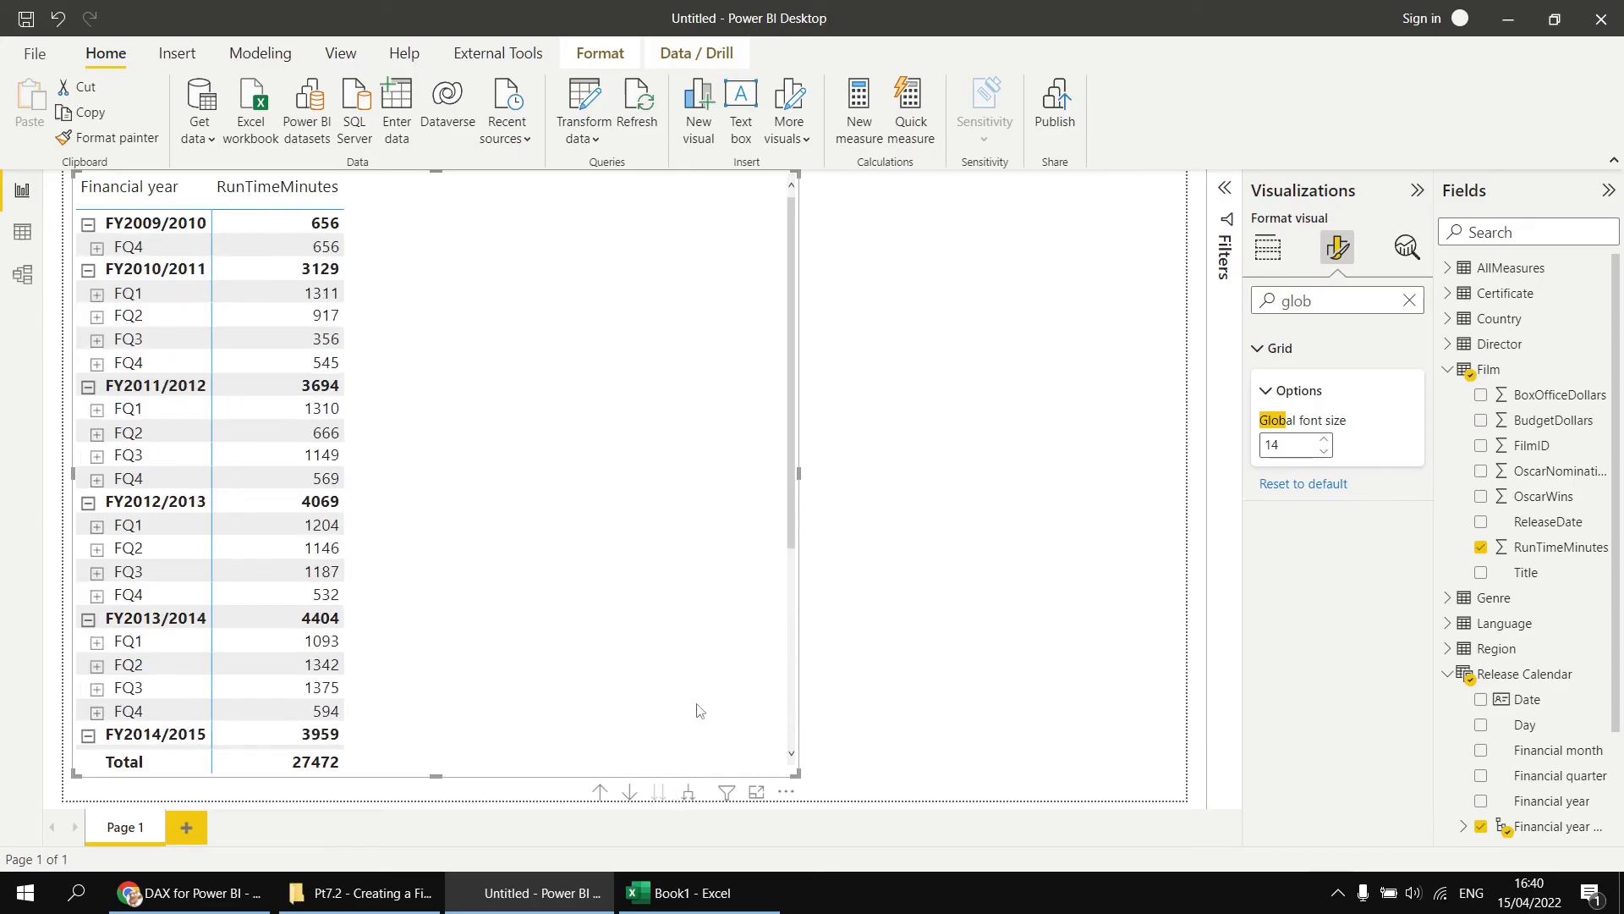
click(688, 790)
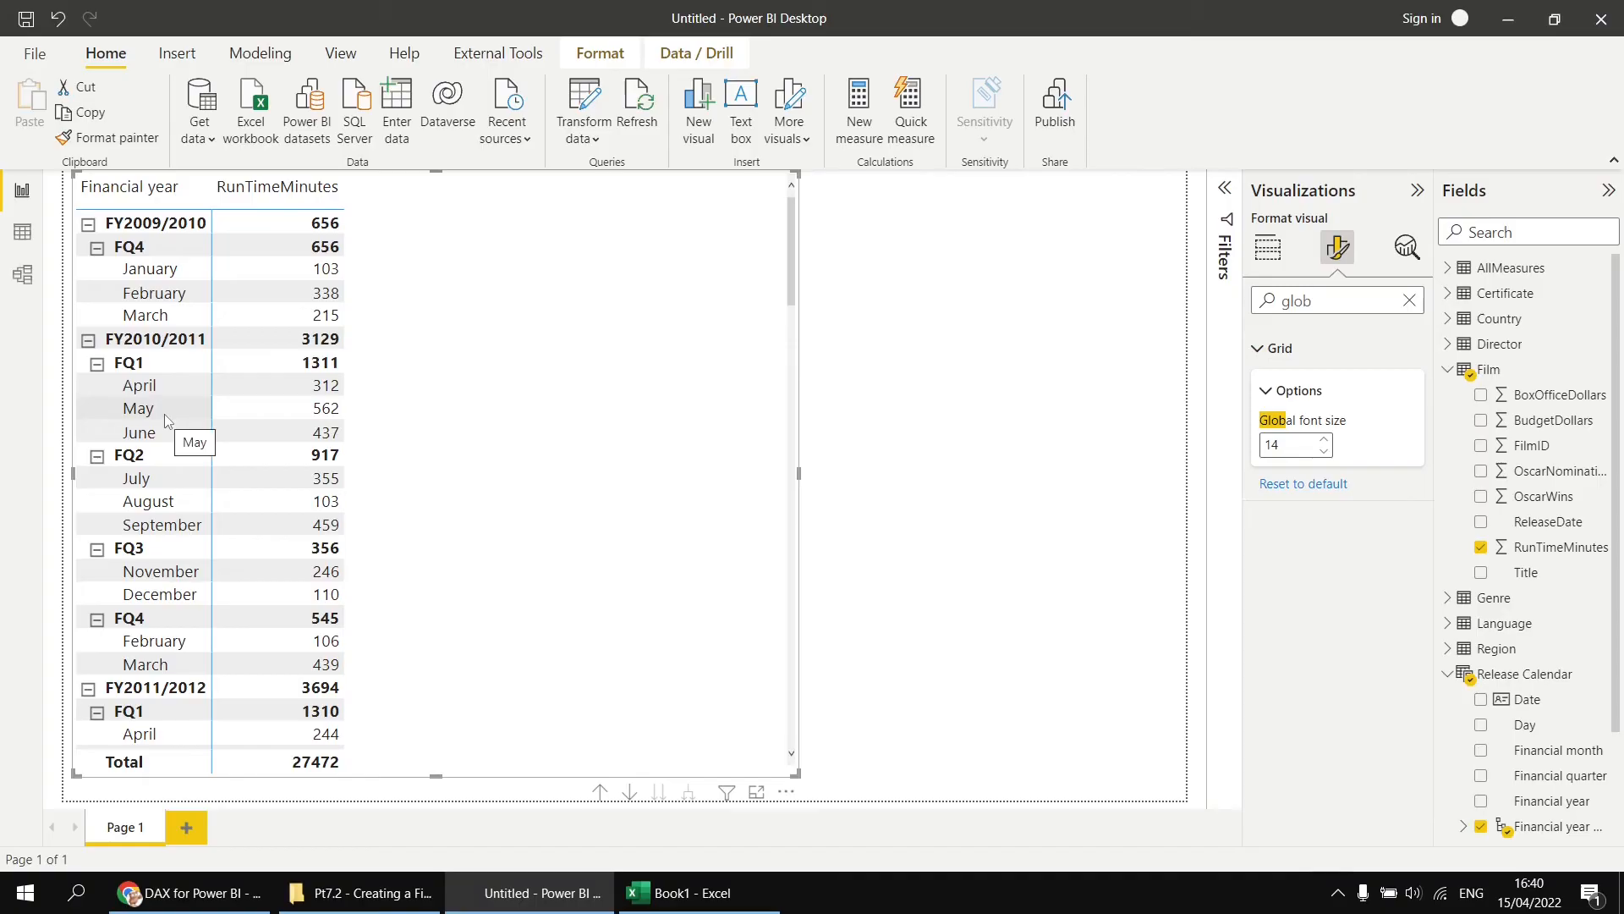
scroll(164, 414, down, 1)
scroll(448, 414, up, 1)
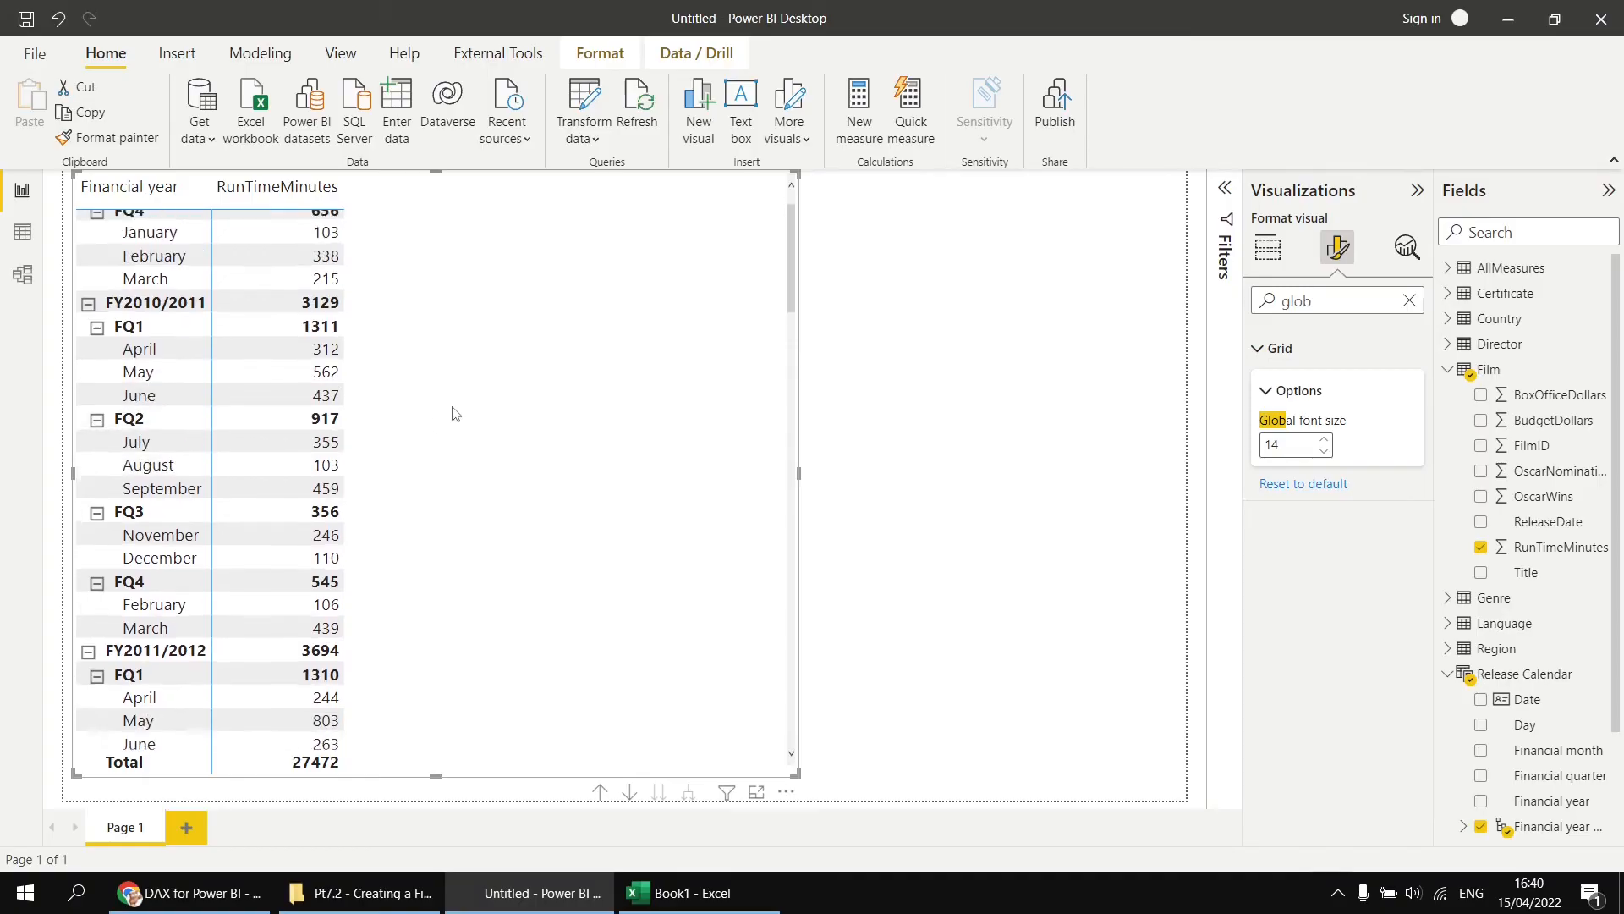
scroll(455, 414, up, 1)
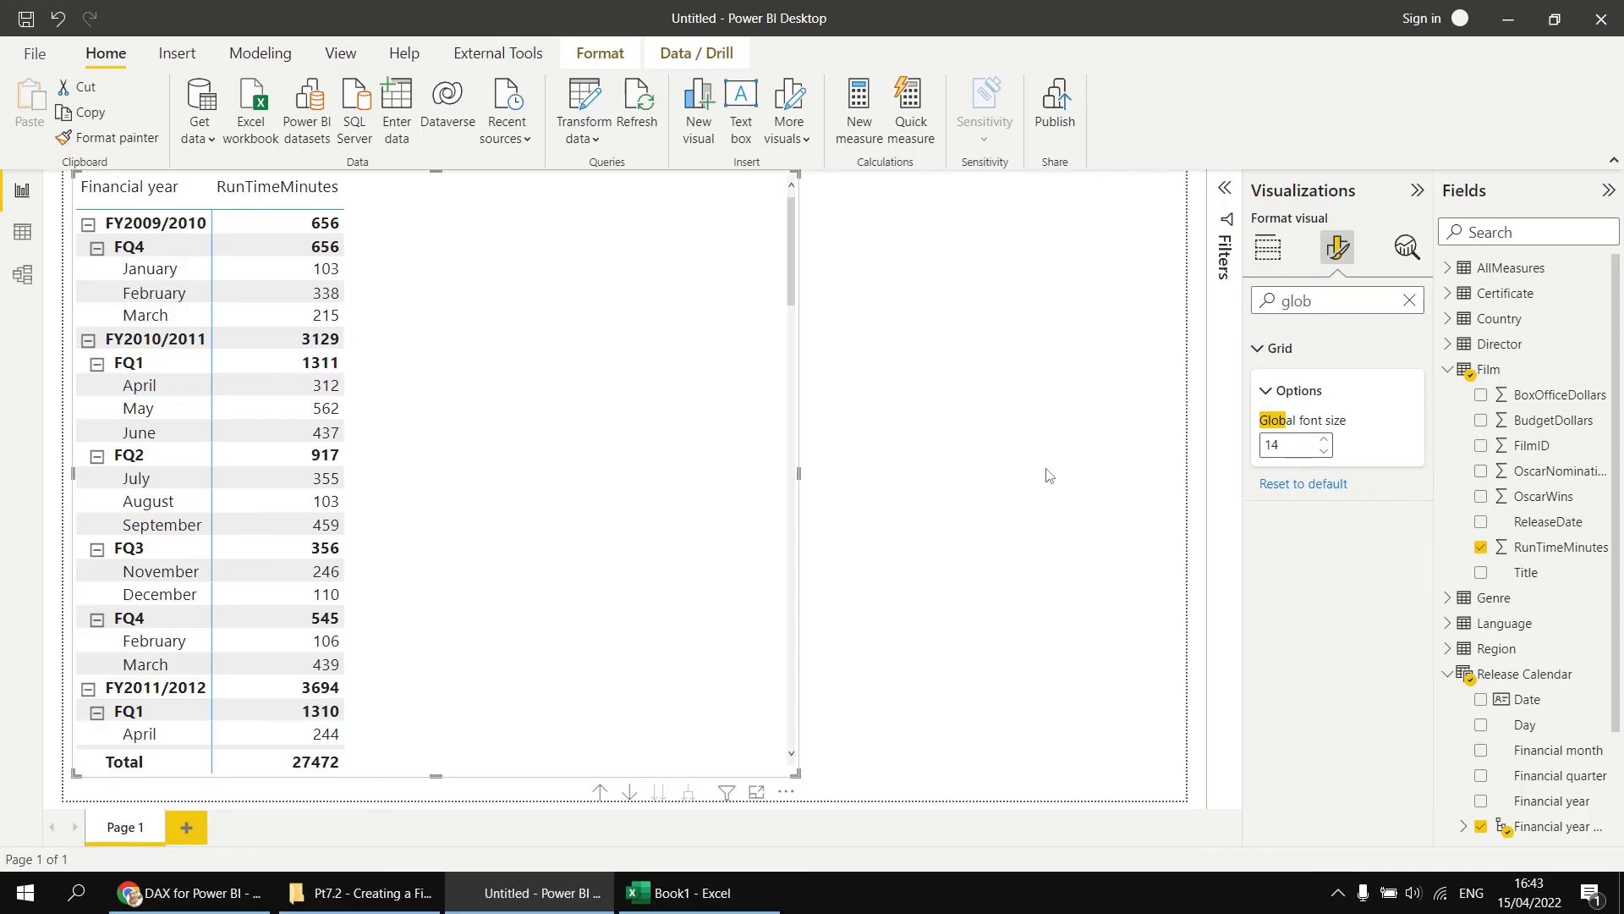
Create a measure named Total Run Time YTD in the AllMeasures table and begin its formula with the TOTALYTD function.
right_click(1505, 272)
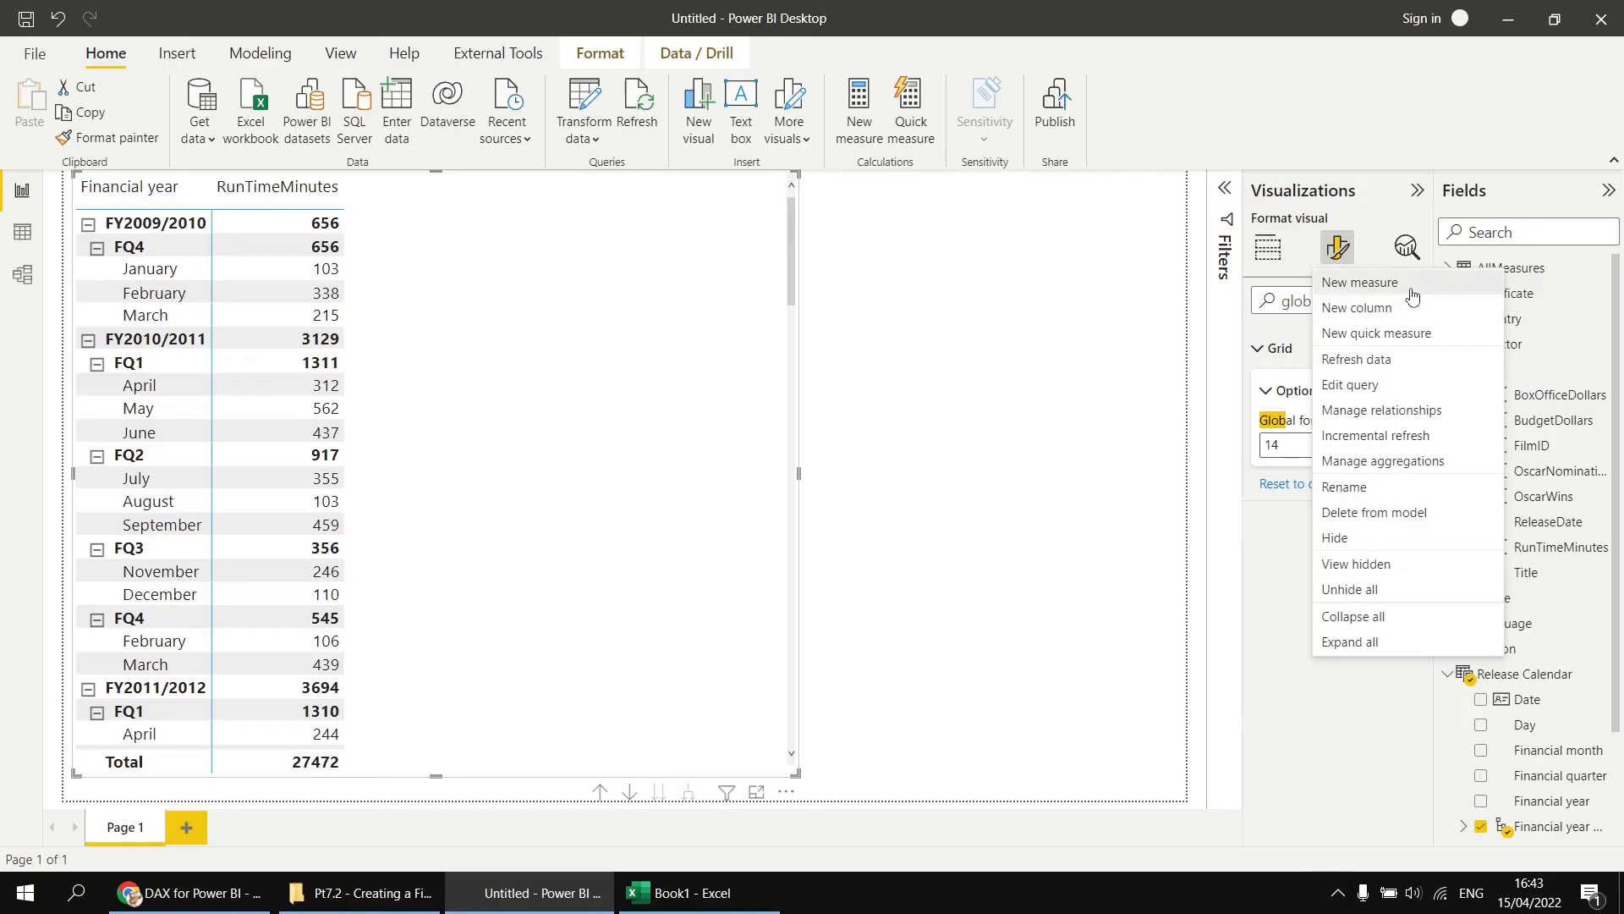
click(1387, 282)
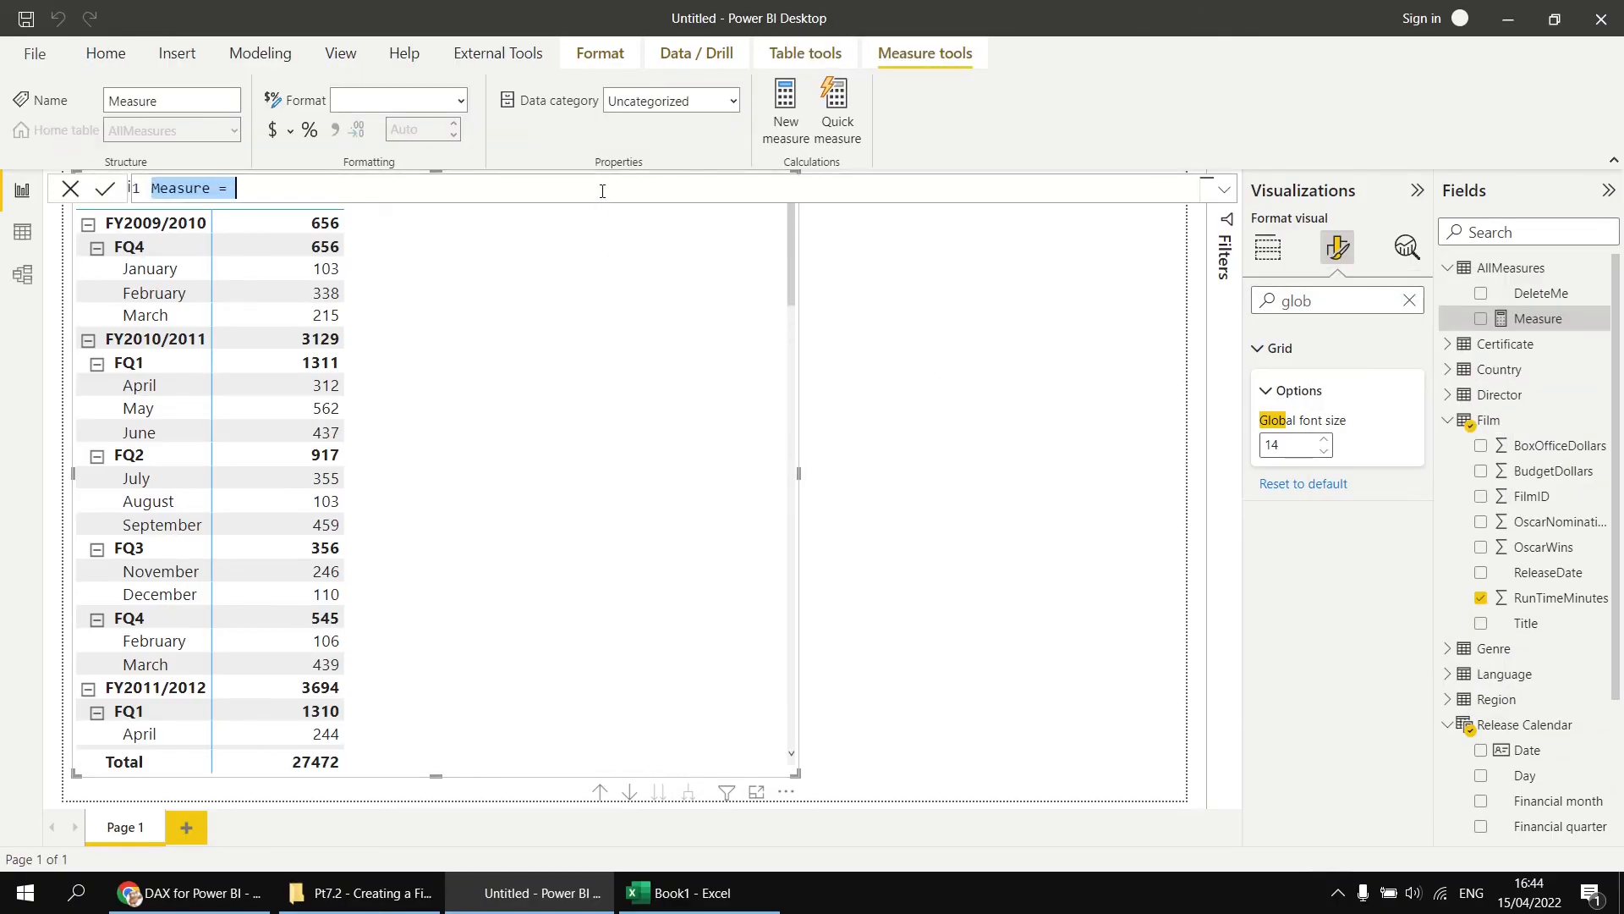
scroll(601, 191, up, 3)
scroll(603, 201, up, 1)
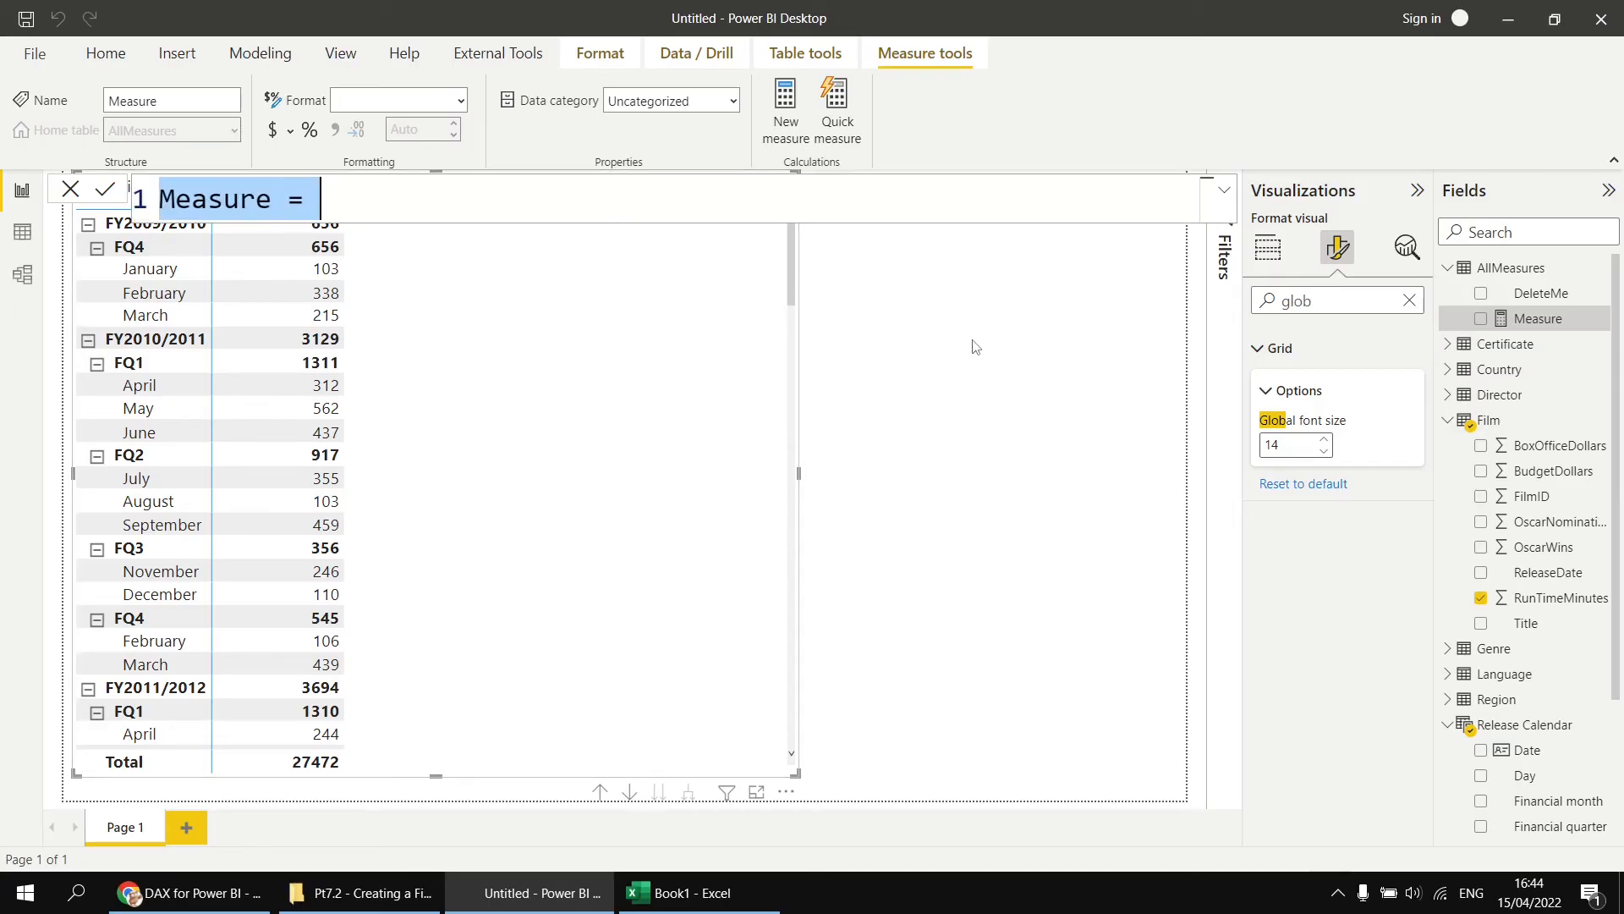
text(Total Run)
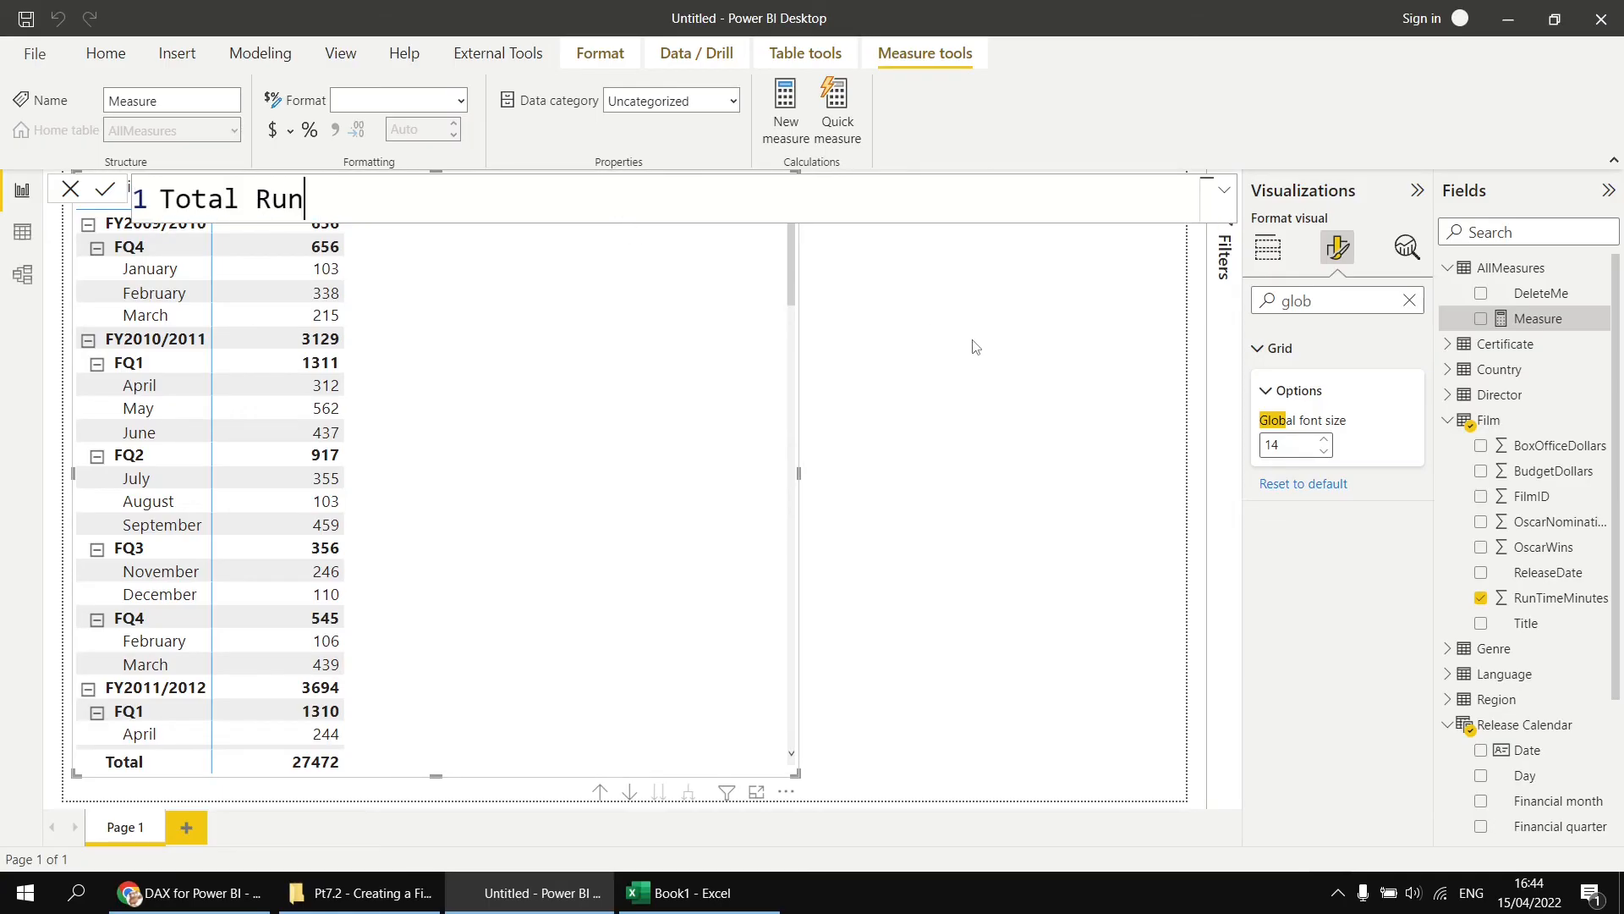
text( Time YTD = )
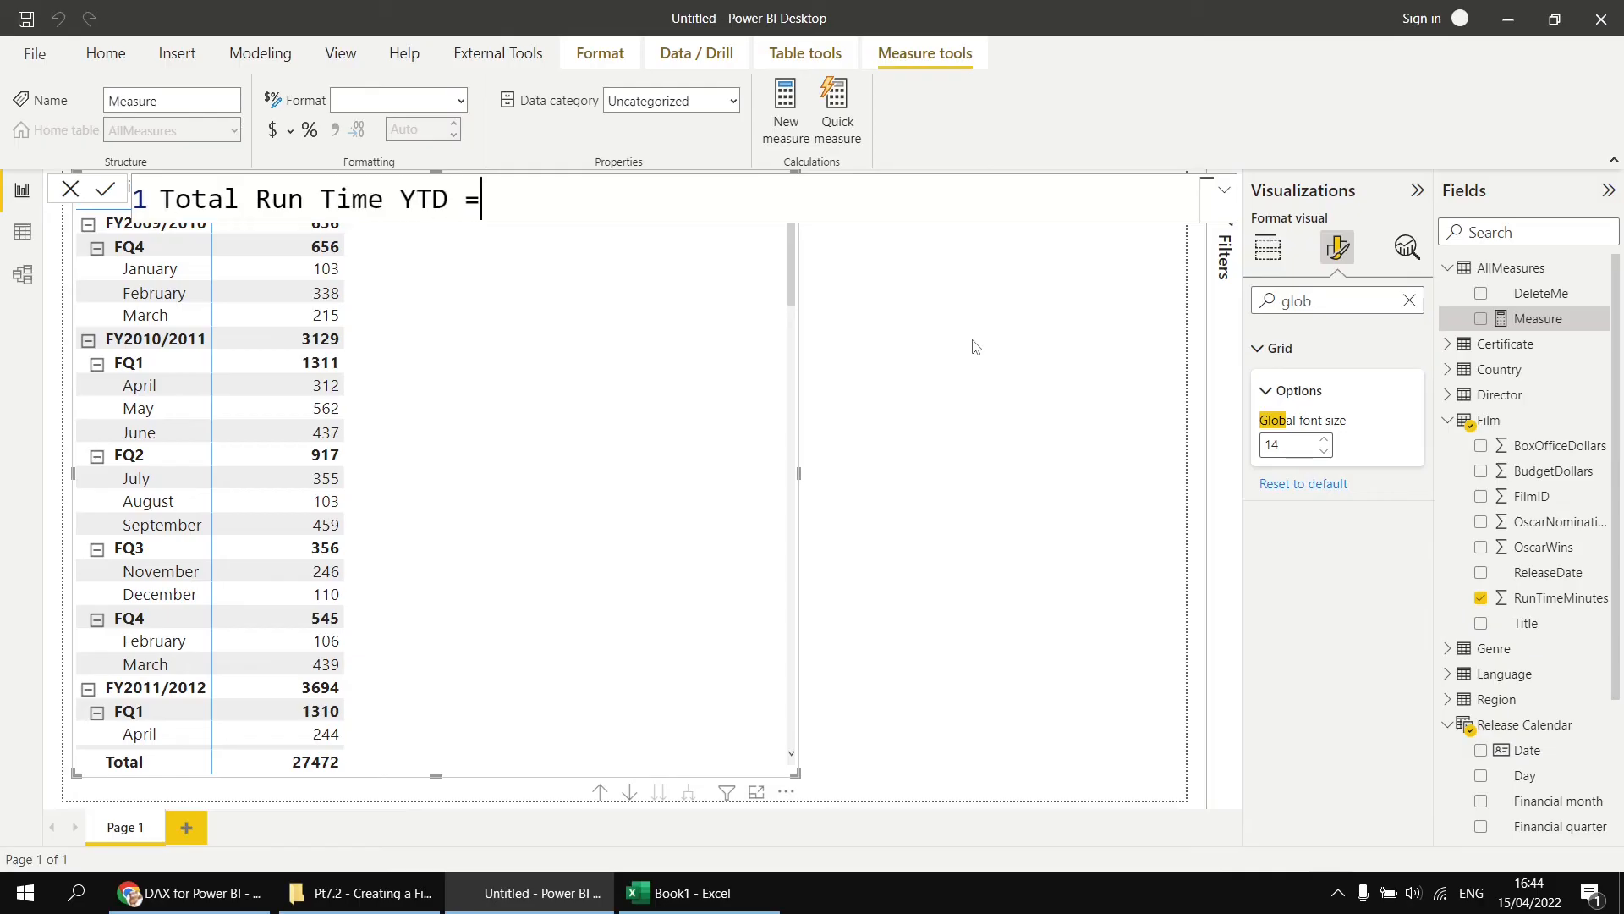
text(tot)
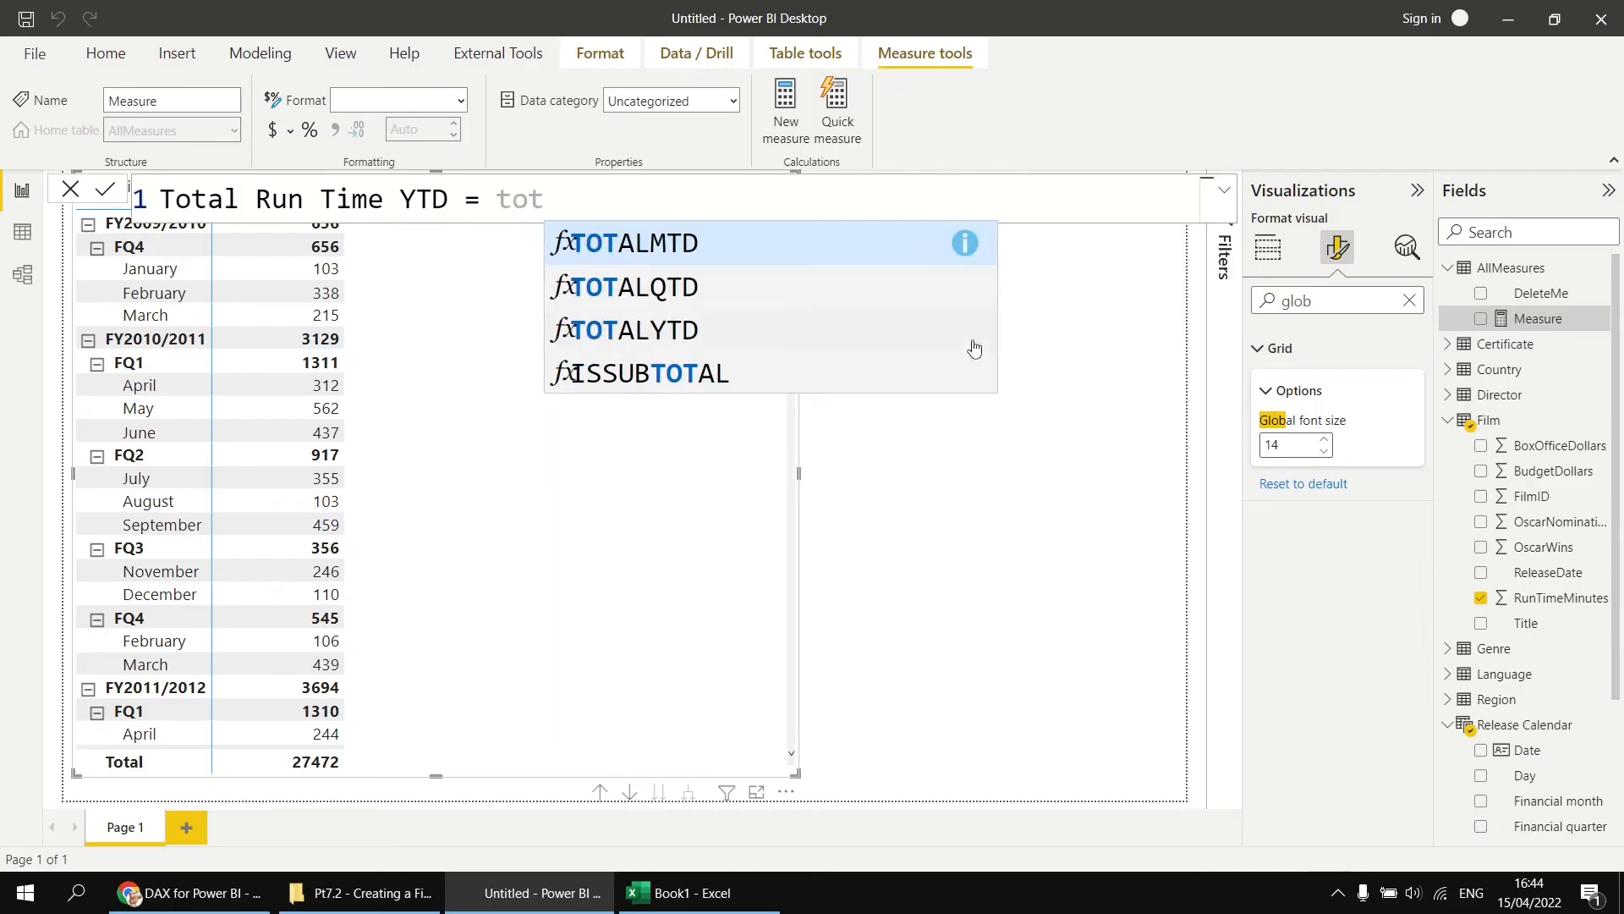
key(Down)
key(Down)
key(Tab)
key(shift+Return)
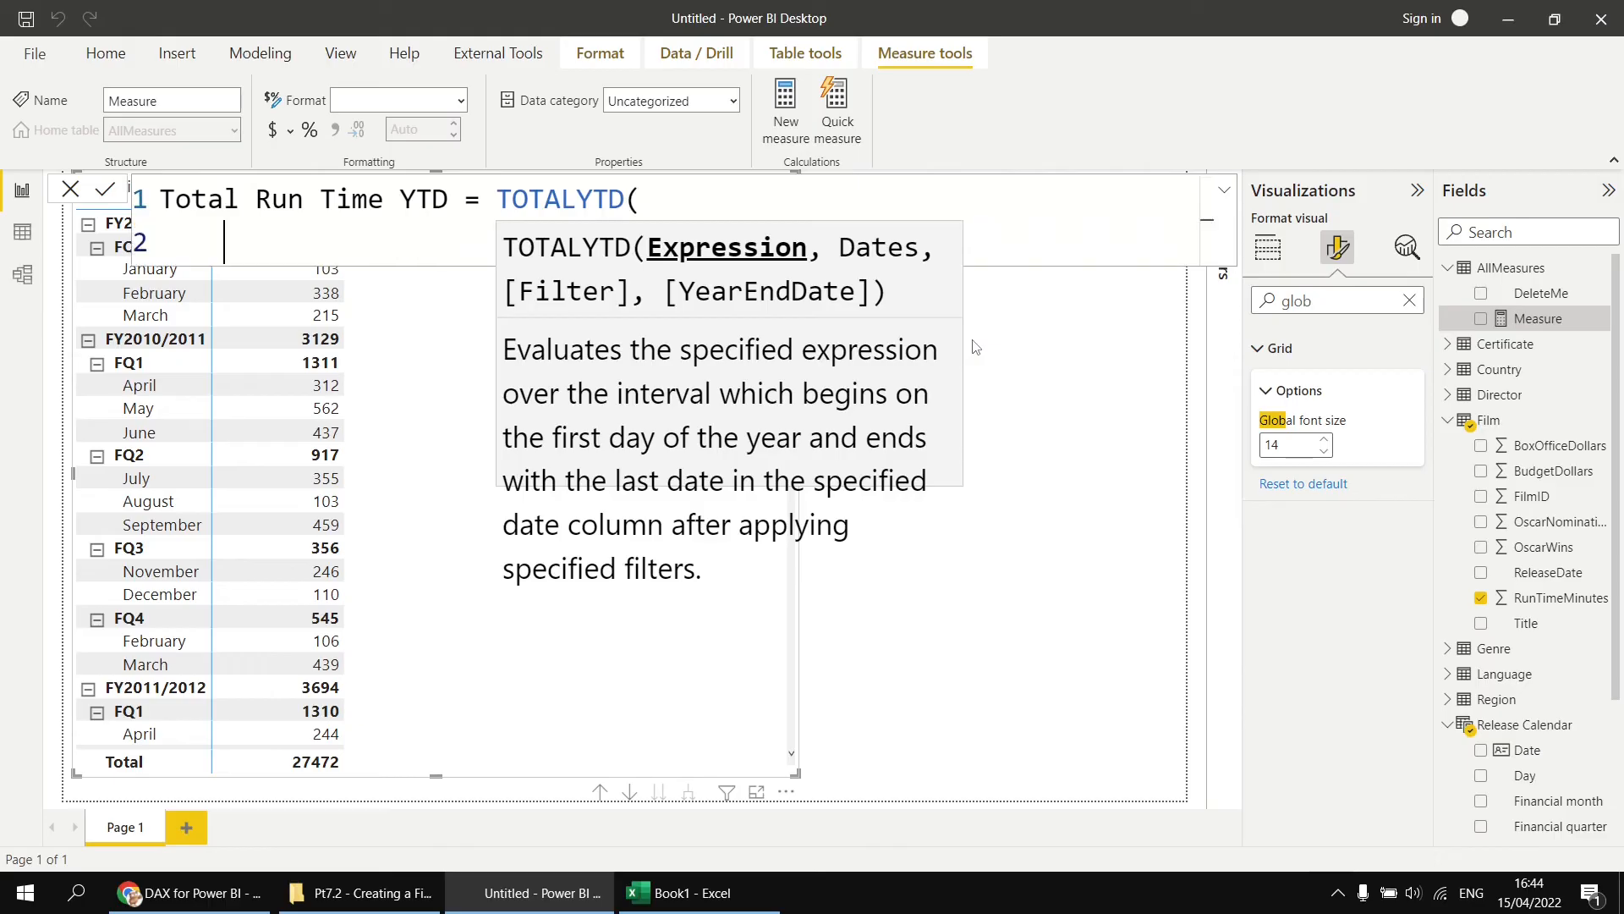
Enter SUM(Film[RunTimeMinutes]) as the expression argument of TOTALYTD.
text(su)
key(Down)
key(Tab)
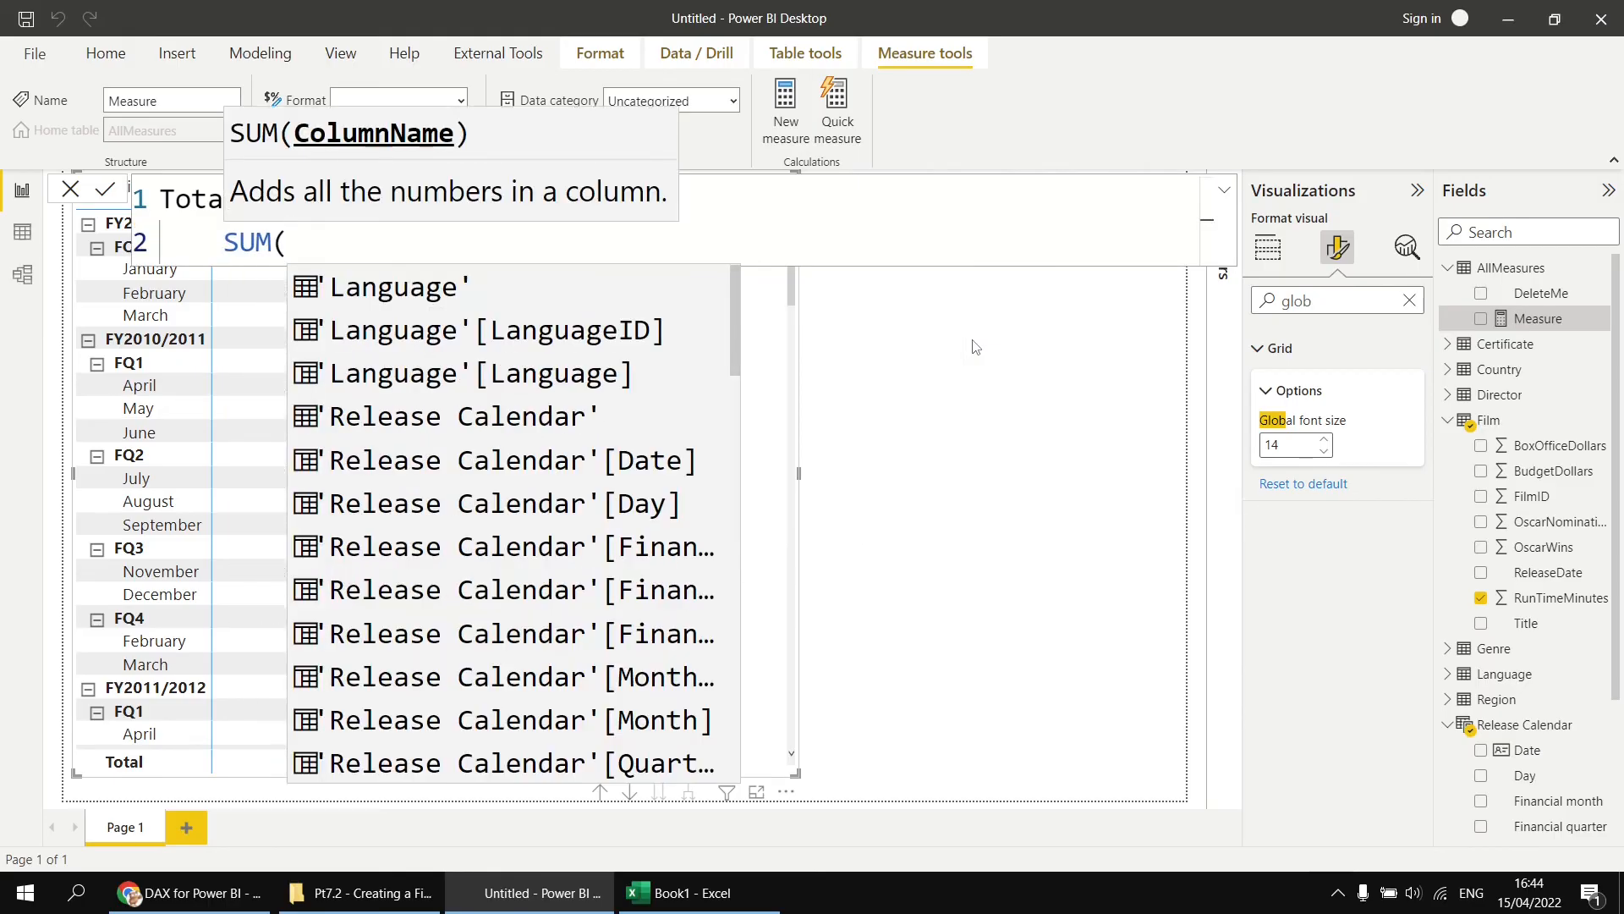
text(run)
key(Tab)
text(),)
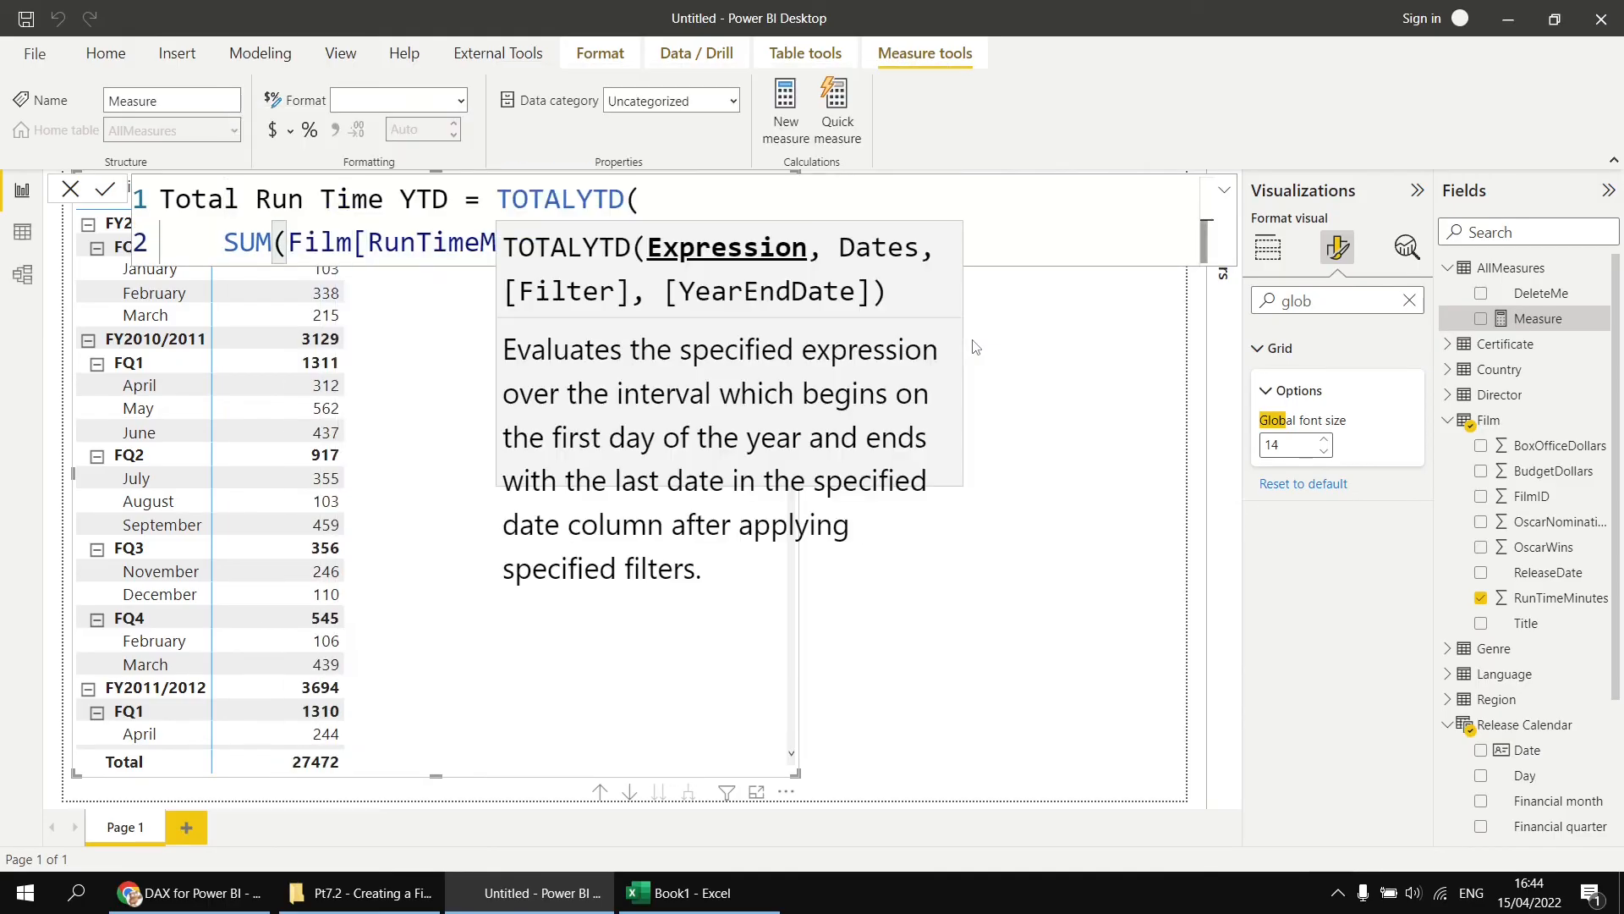
key(shift+Return)
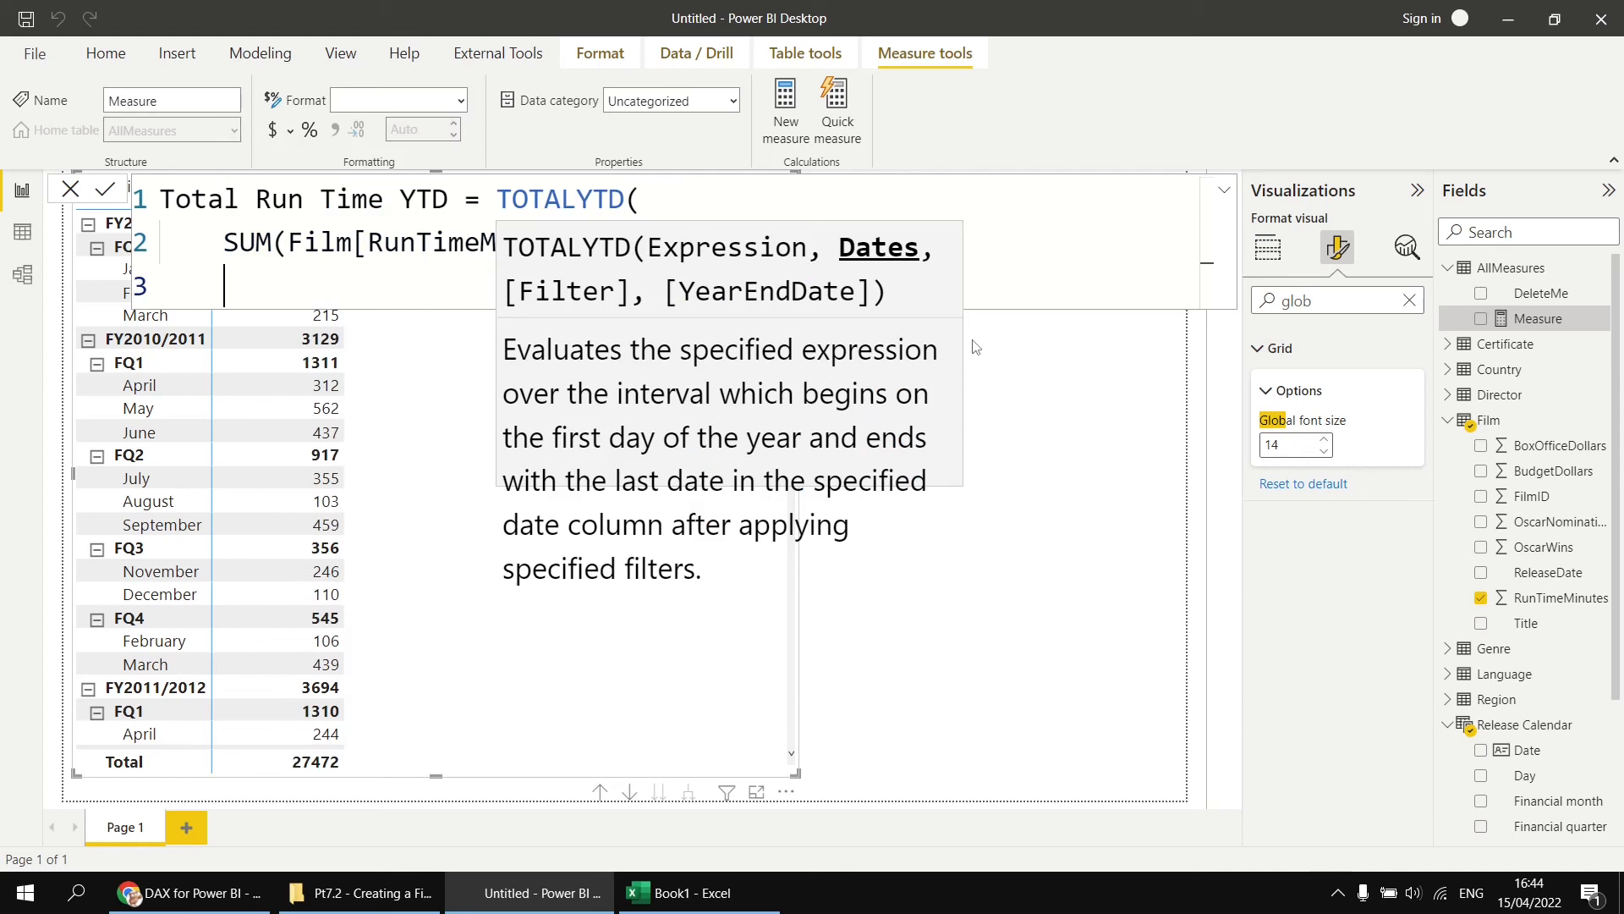
Enter 'Release Calendar'[Date] as the dates argument of TOTALYTD on its own line.
text(date)
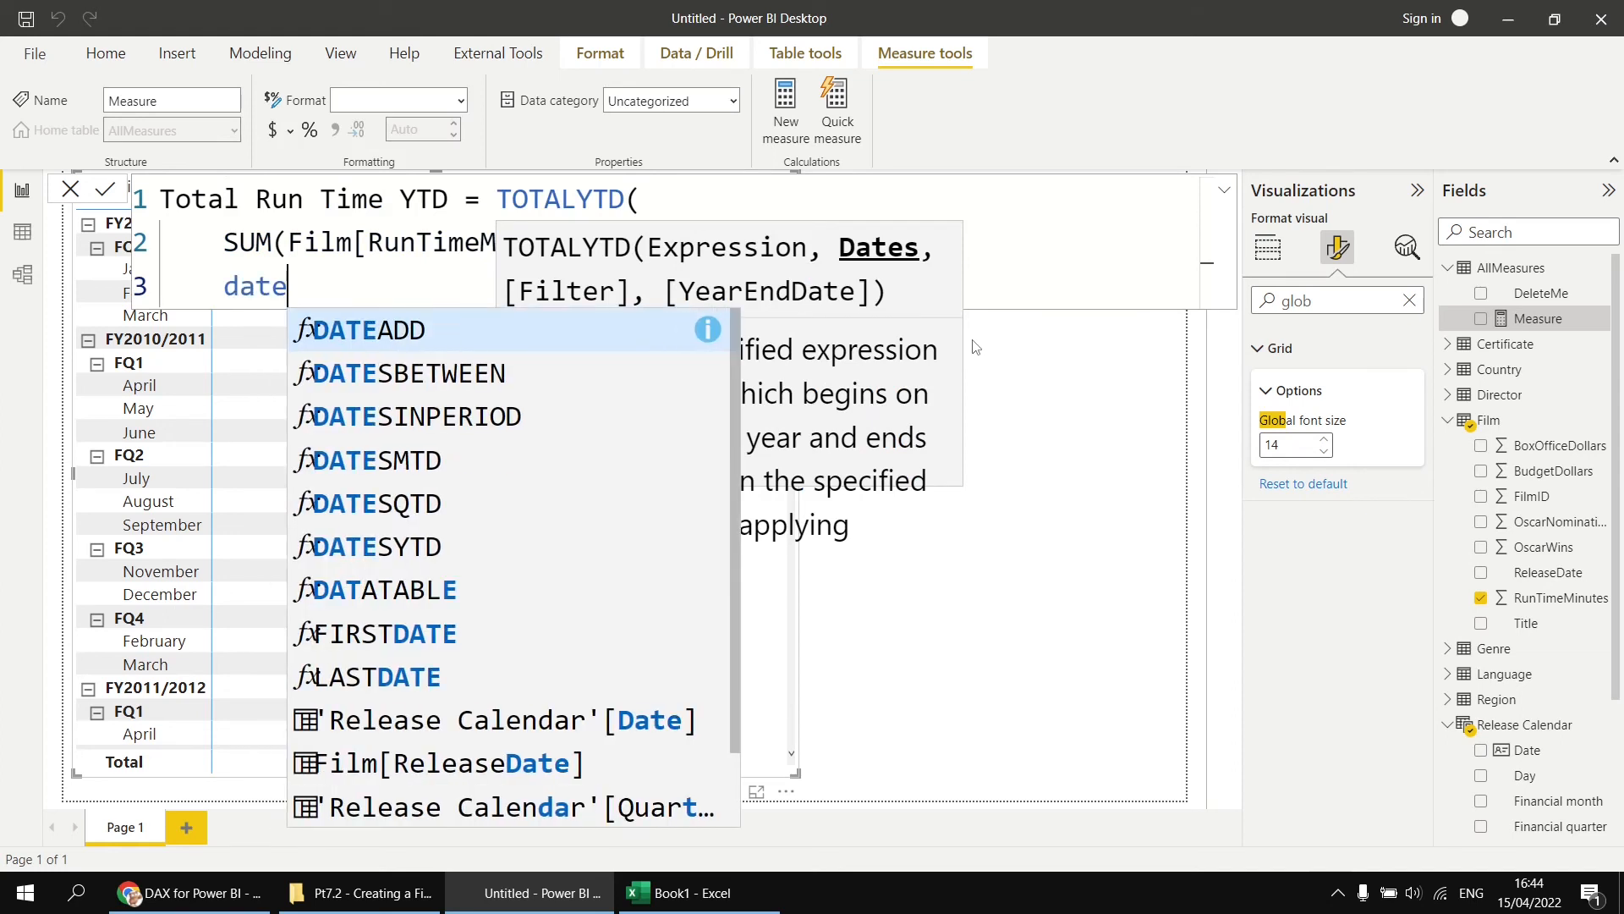
key(Down)
key(Down)
key(Down)
key(Down)
key(Down)
key(Down)
key(Down)
key(Down)
key(Down)
key(Tab)
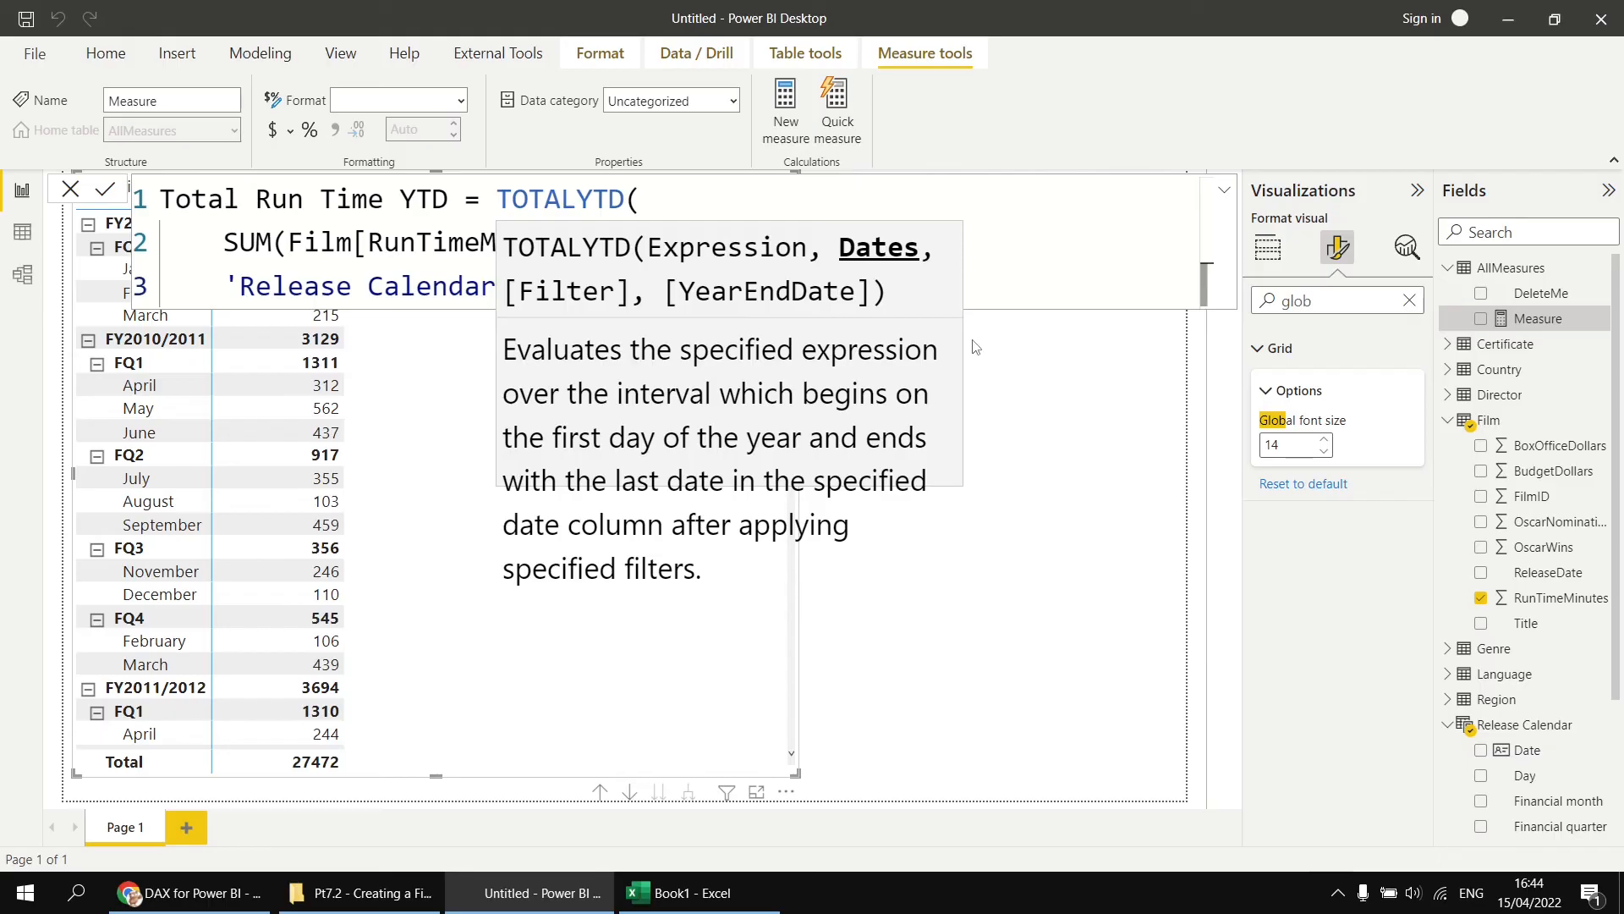
text(,)
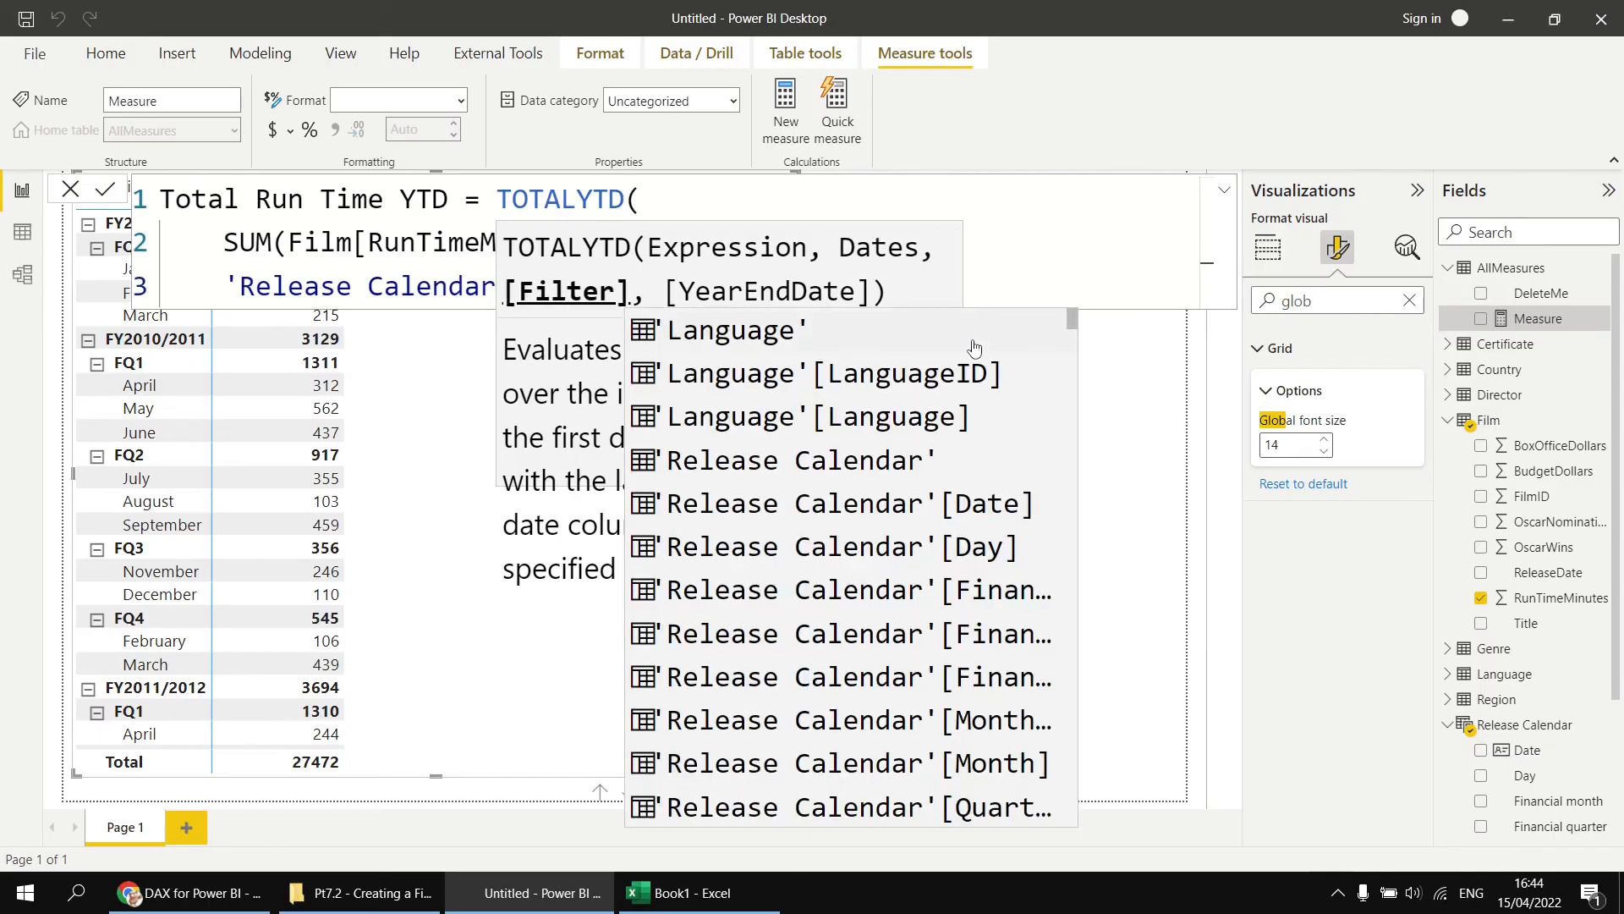
key(shift+Return)
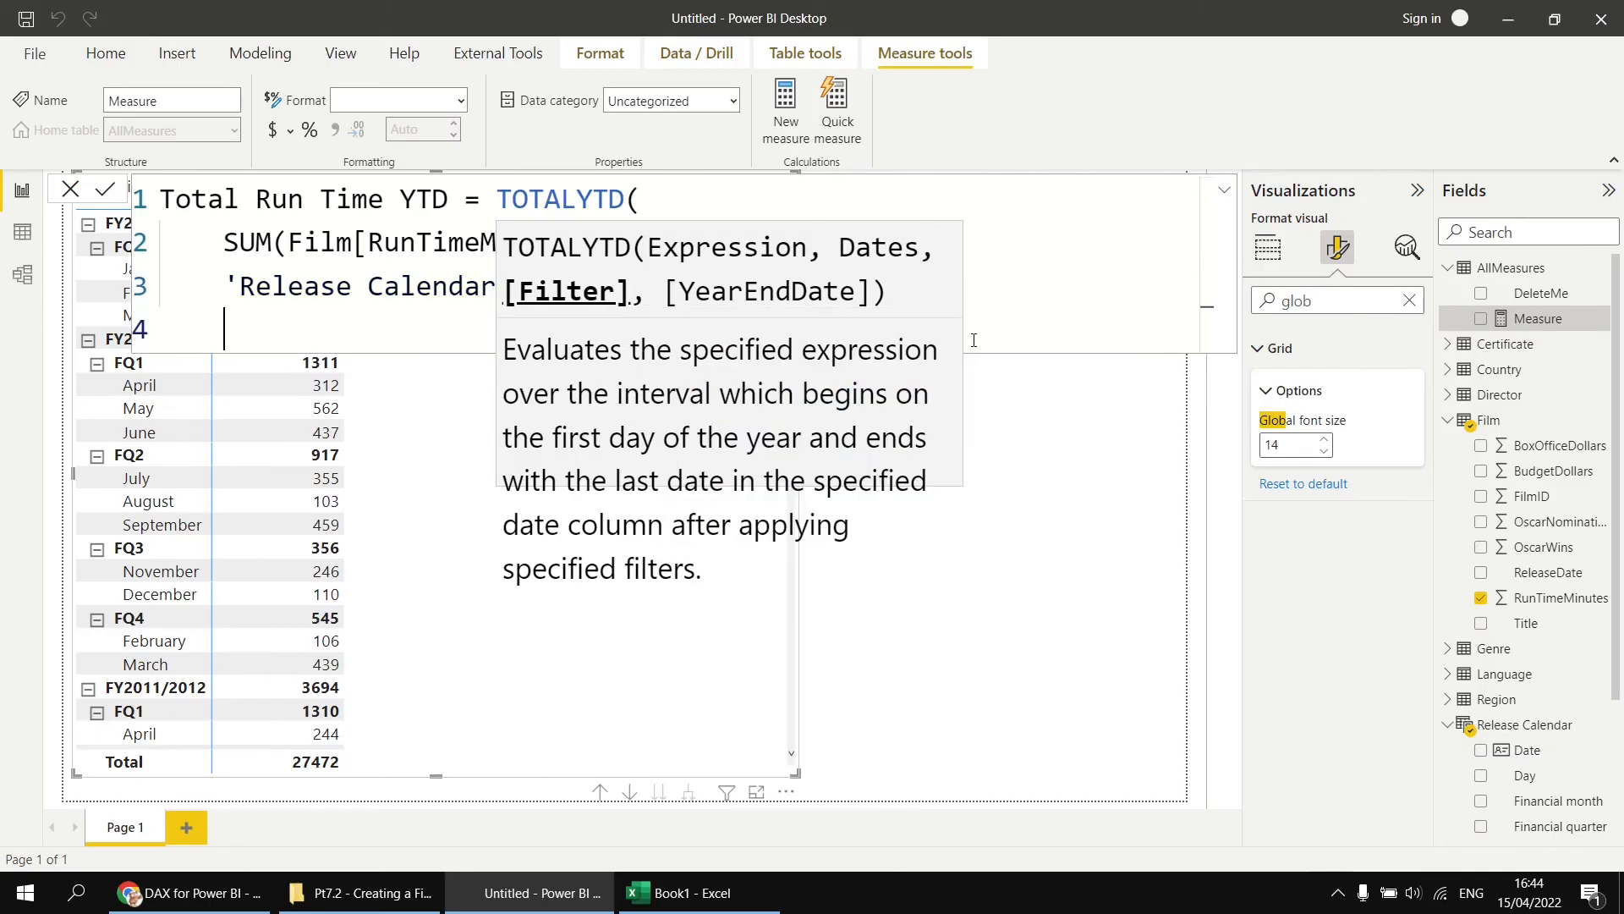
Supply "03/31" as the year-end date in TOTALYTD, then close the function and commit the measure.
key(Escape)
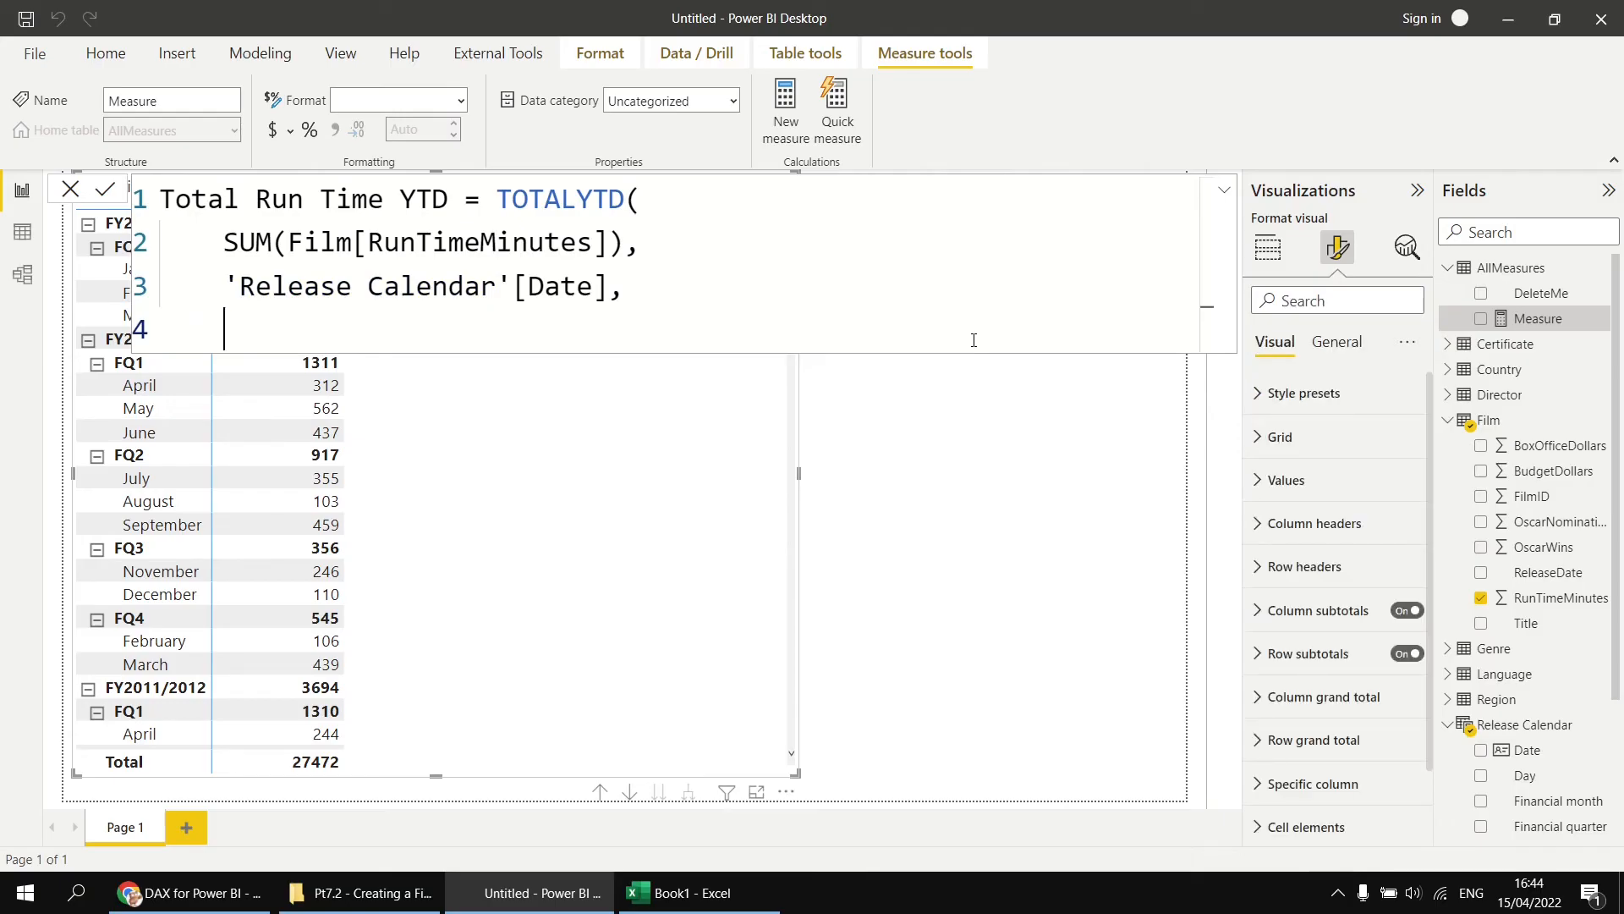
text("03/31")
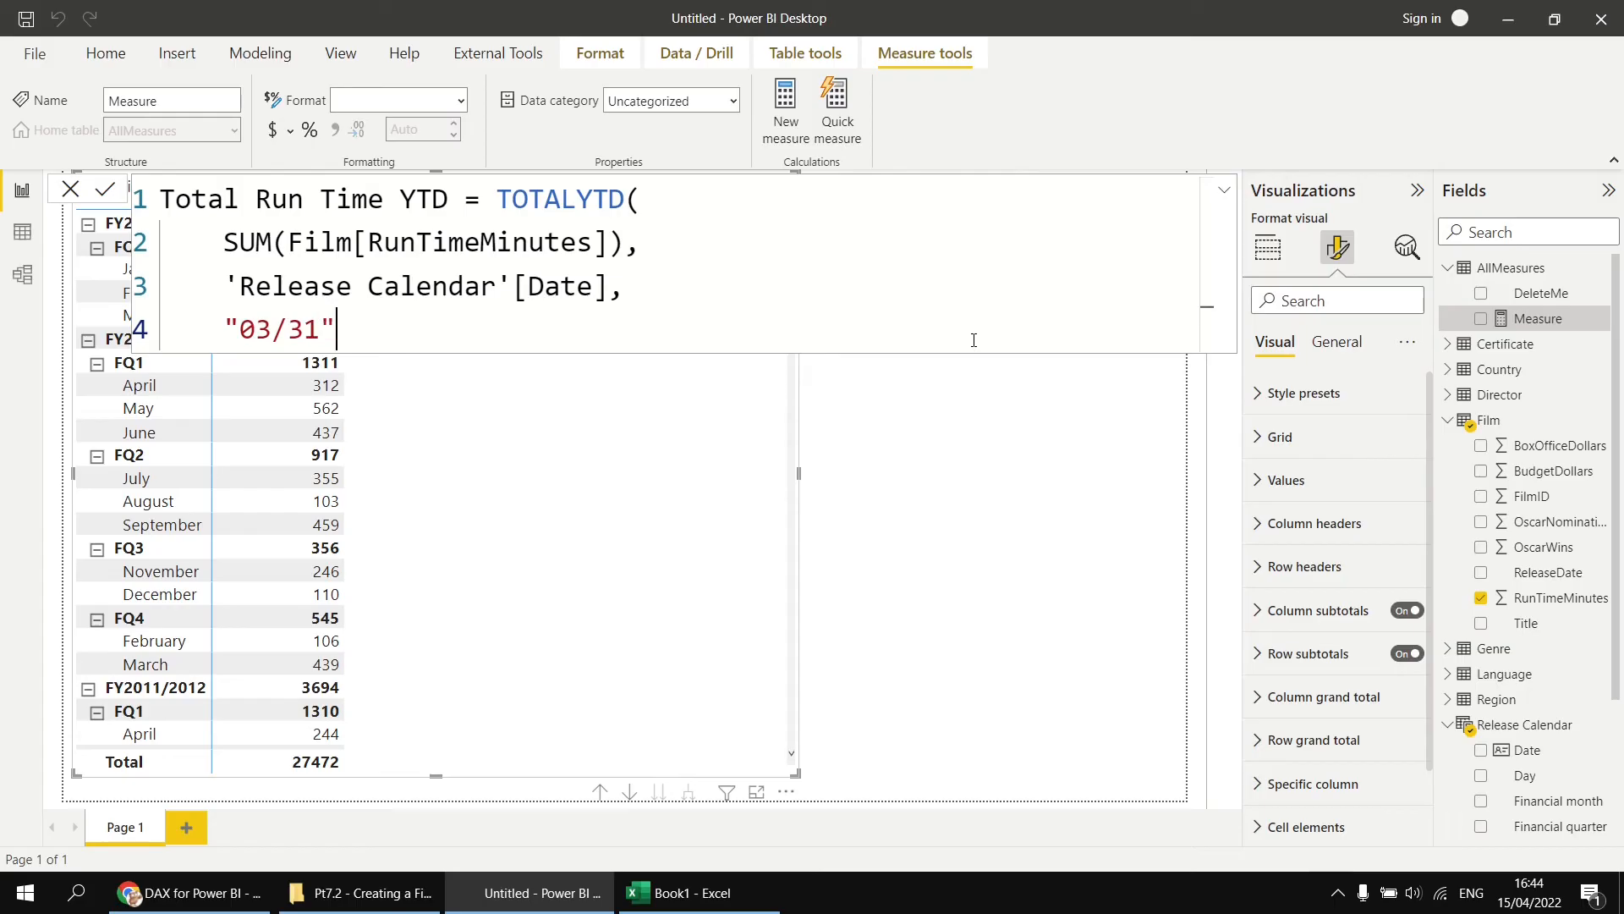
key(shift+Return)
text())
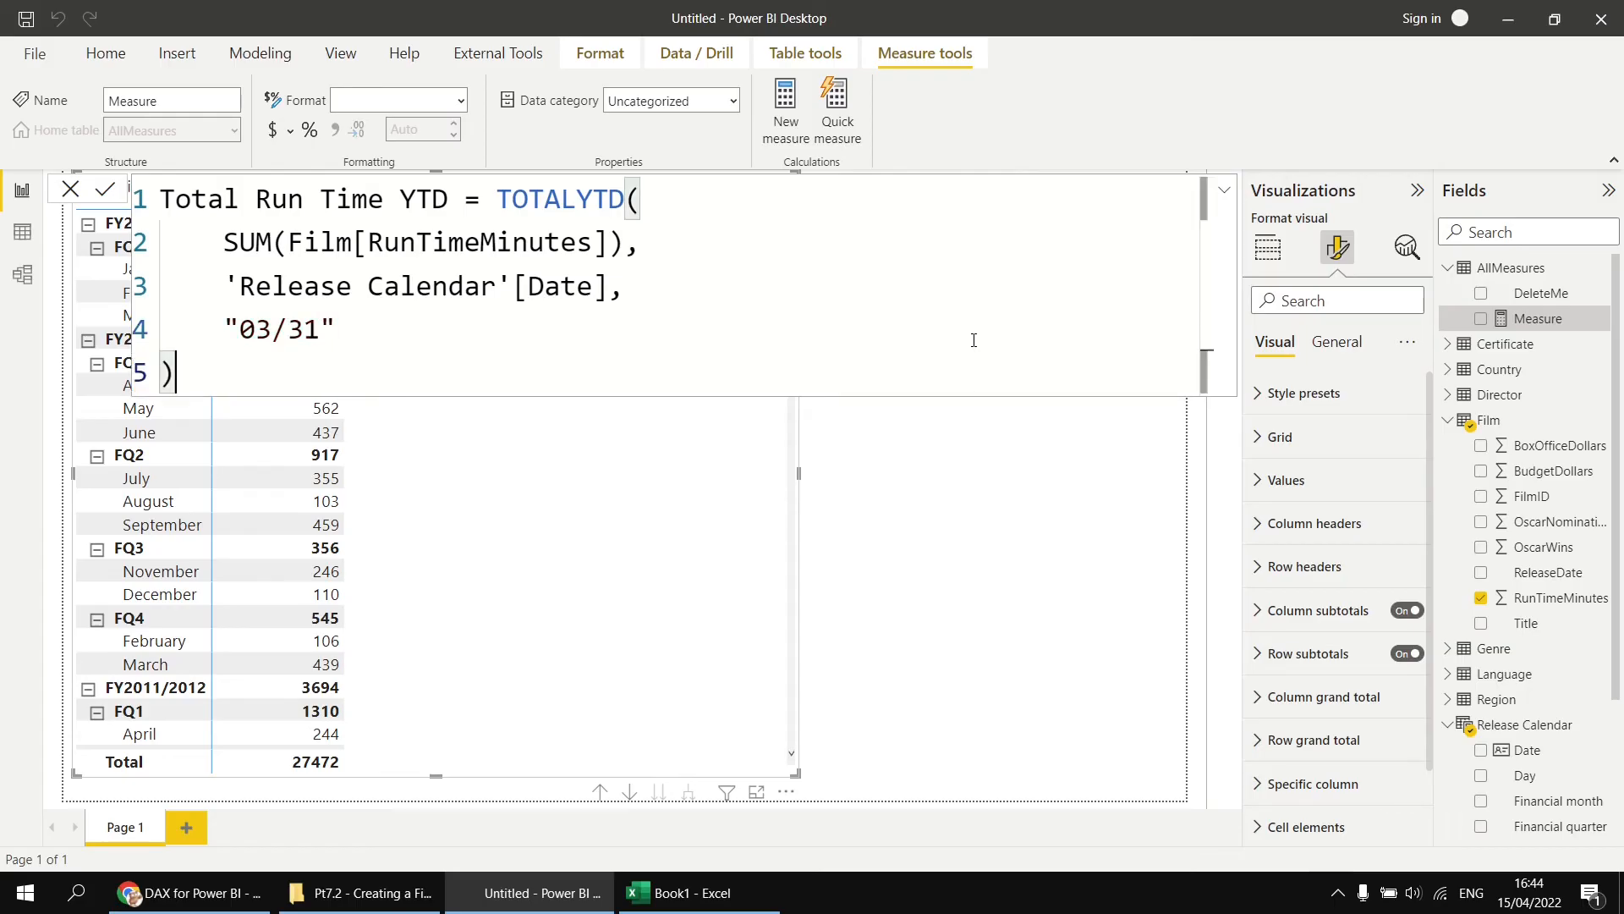
key(Return)
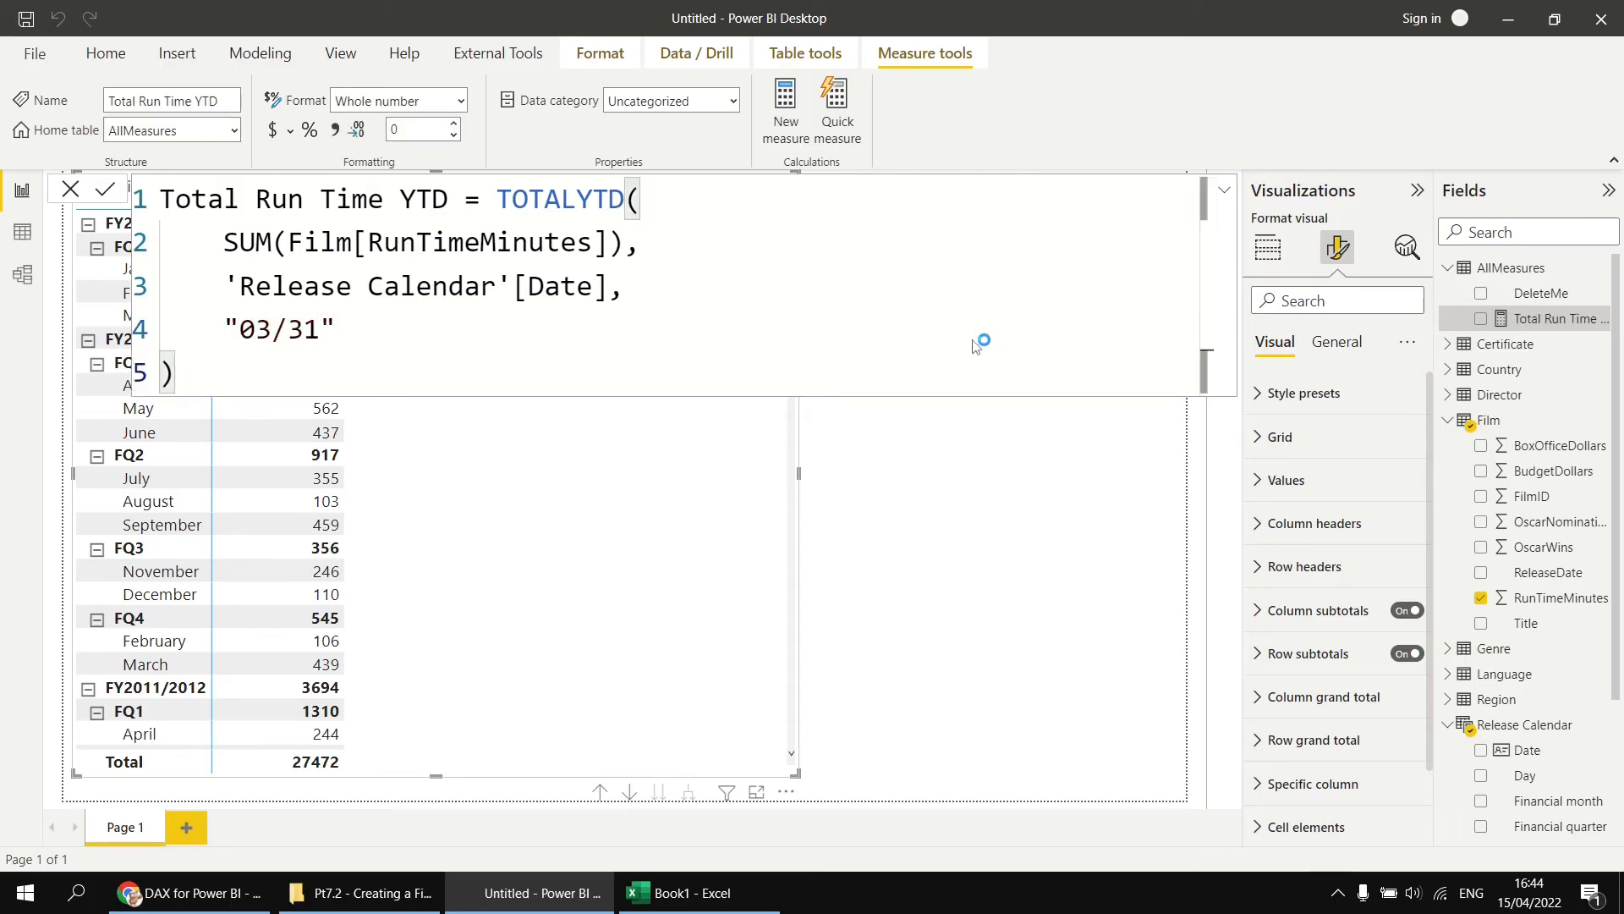
Delete the DeleteMe column from the AllMeasures table and confirm the deletion.
right_click(1542, 296)
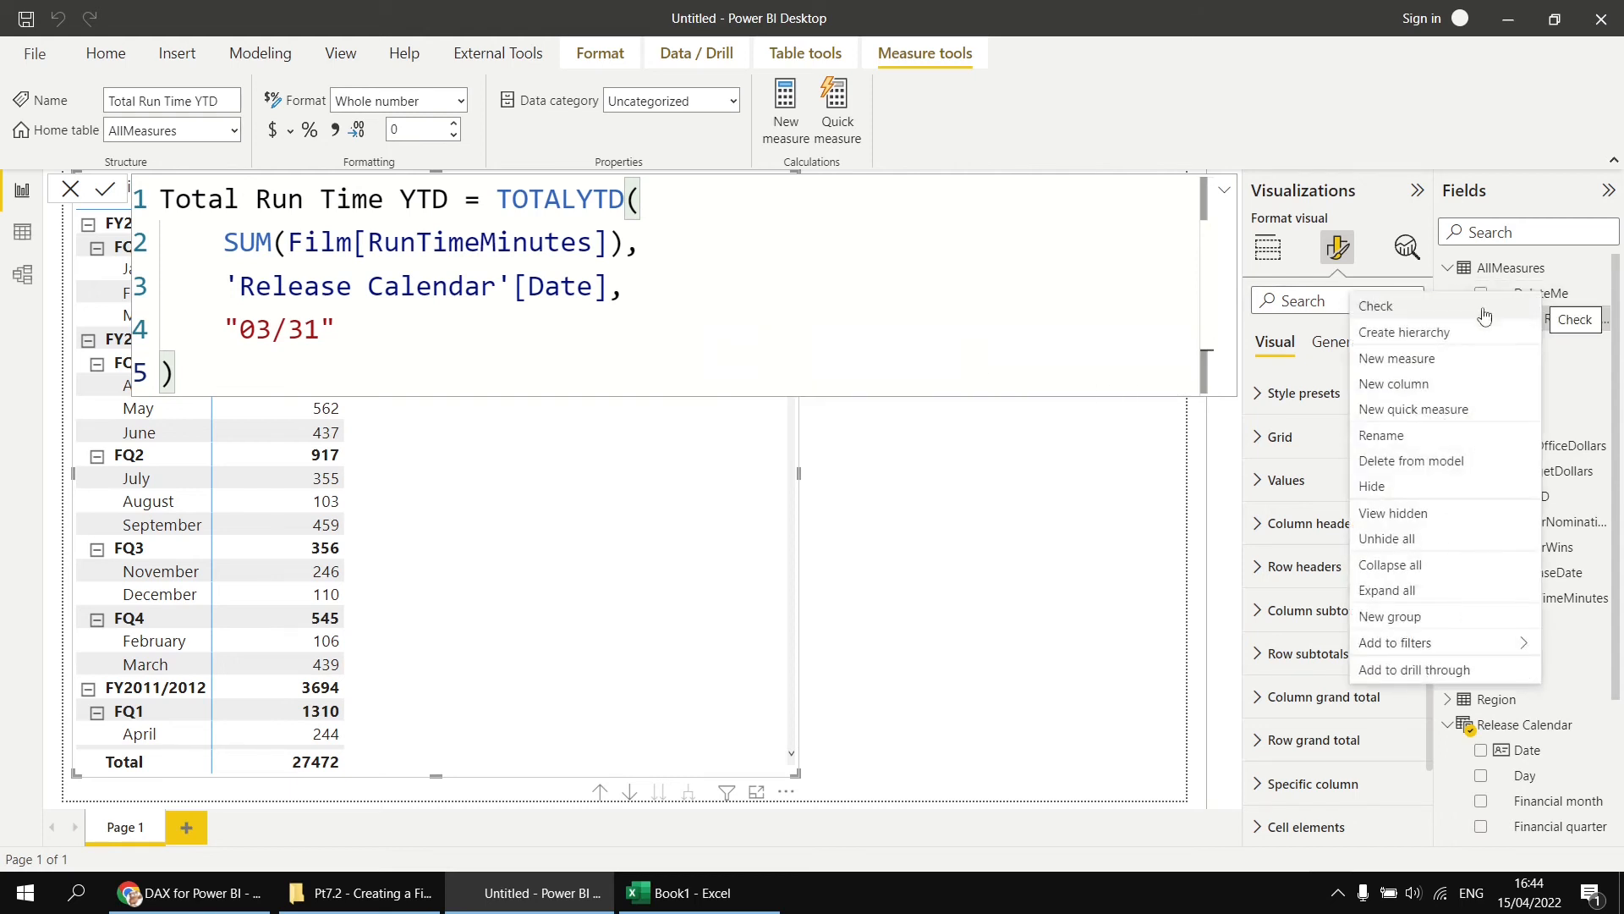
click(1434, 460)
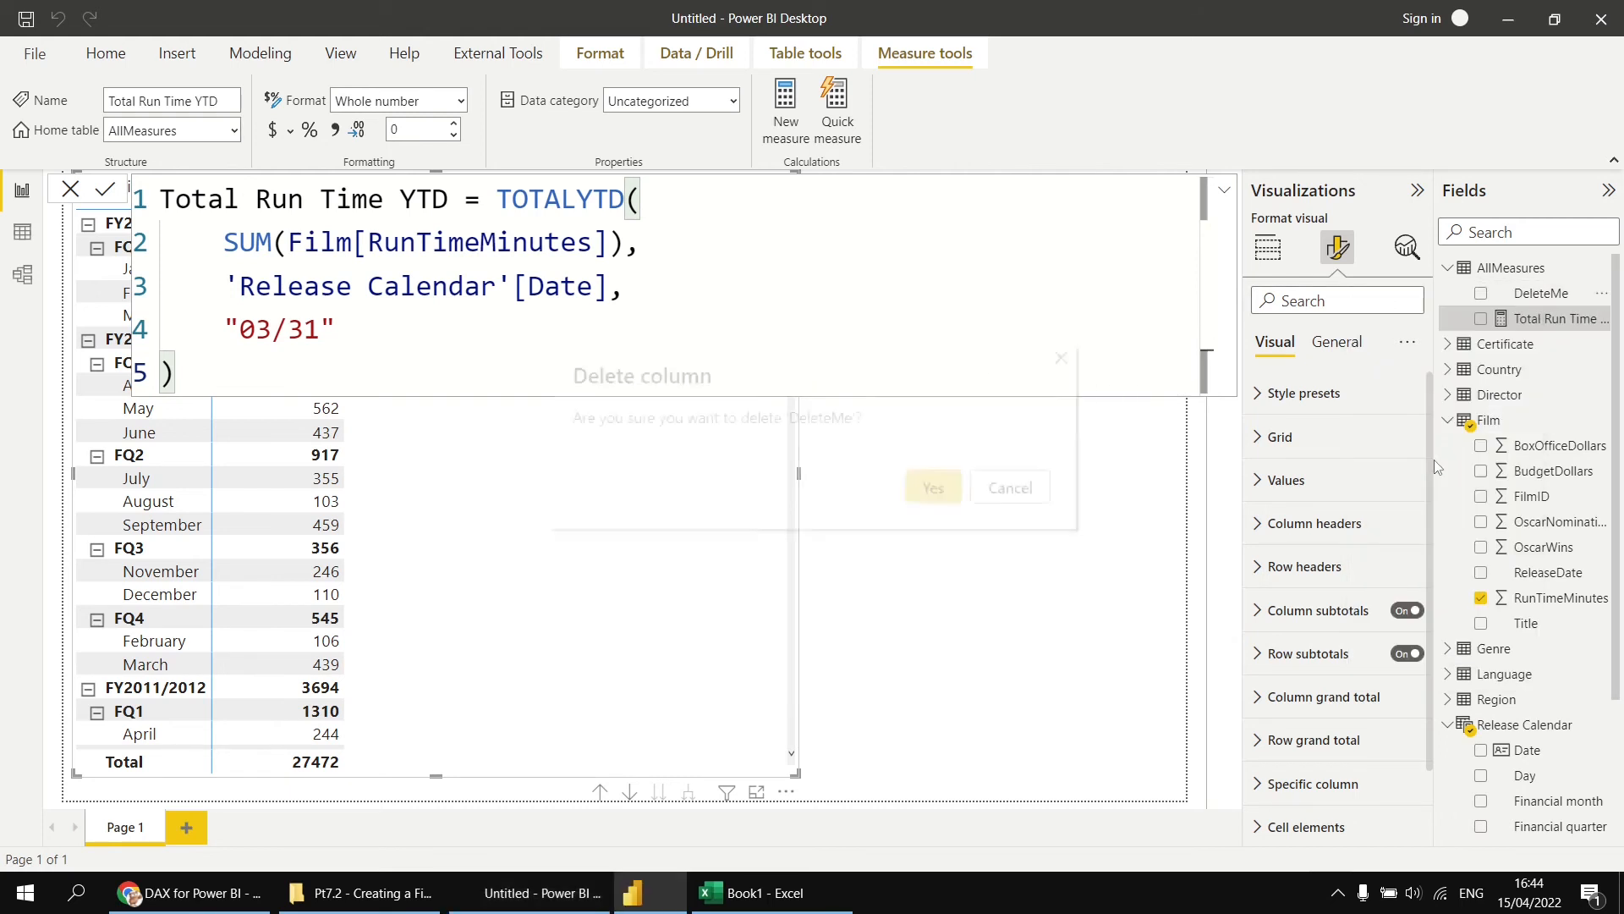
click(933, 488)
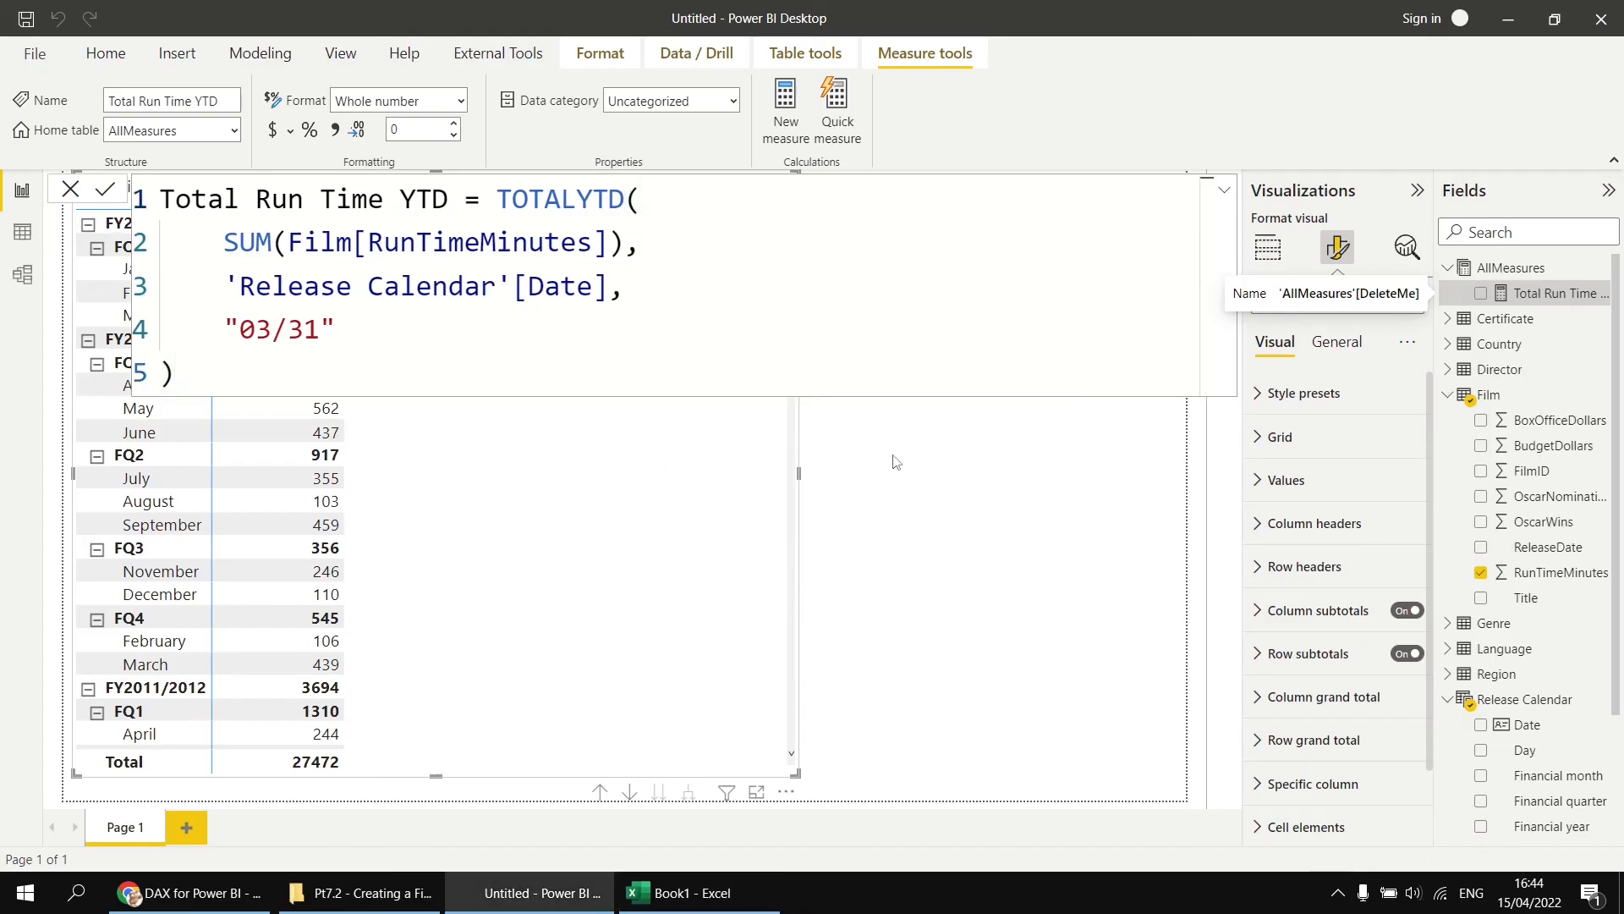
Add the Total Run Time YTD measure to the matrix and review its values across the financial years.
drag(1541, 300, 574, 525)
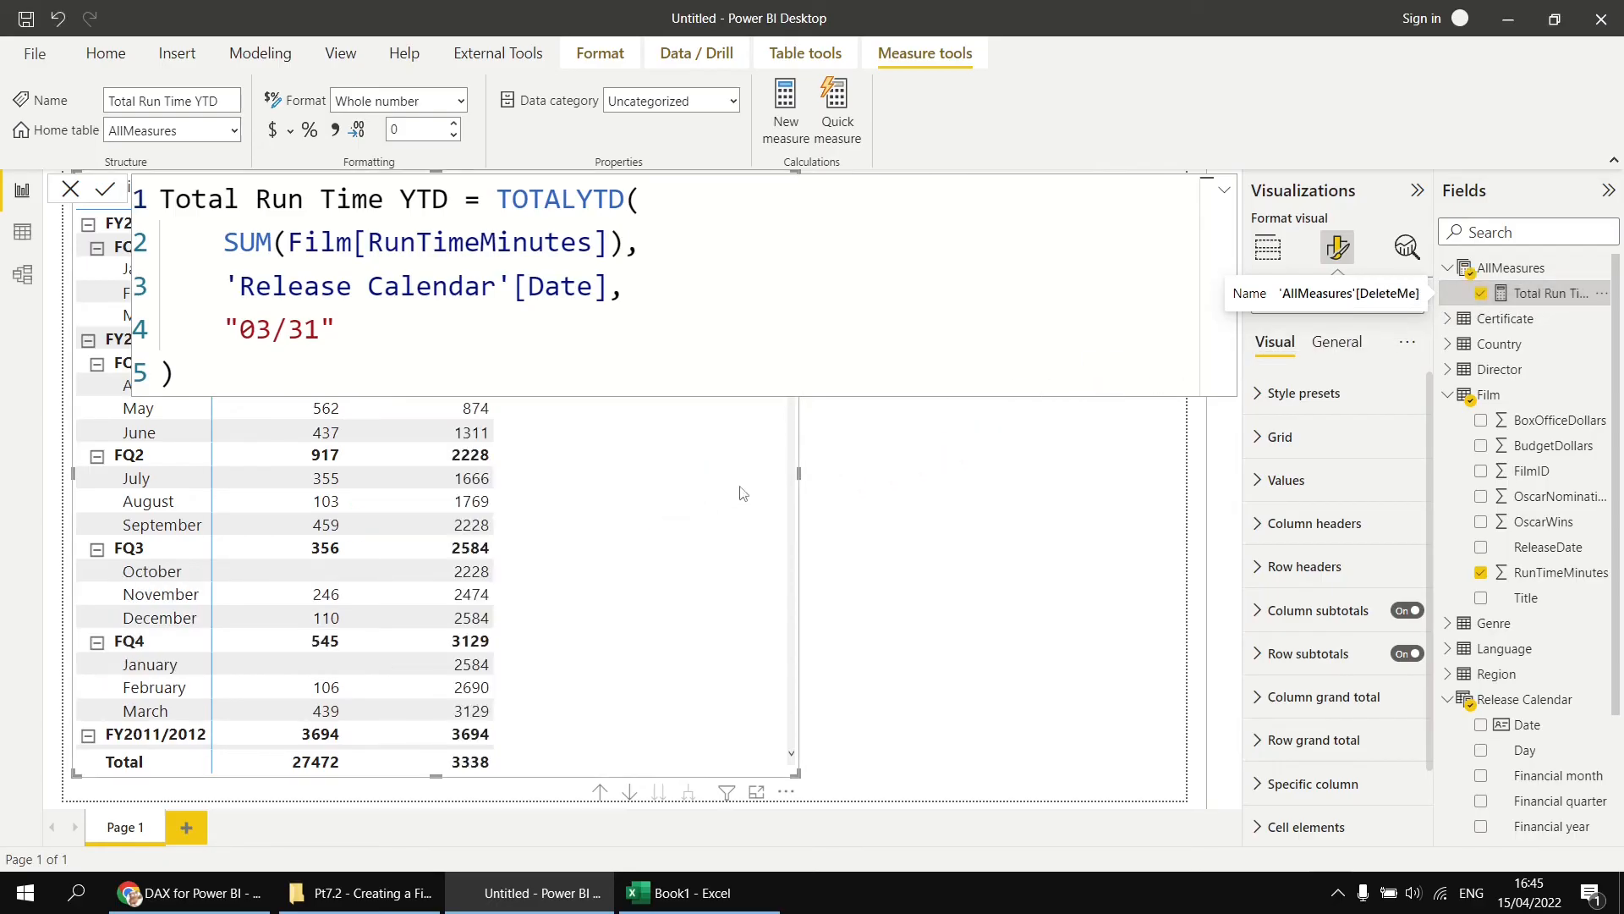
click(879, 494)
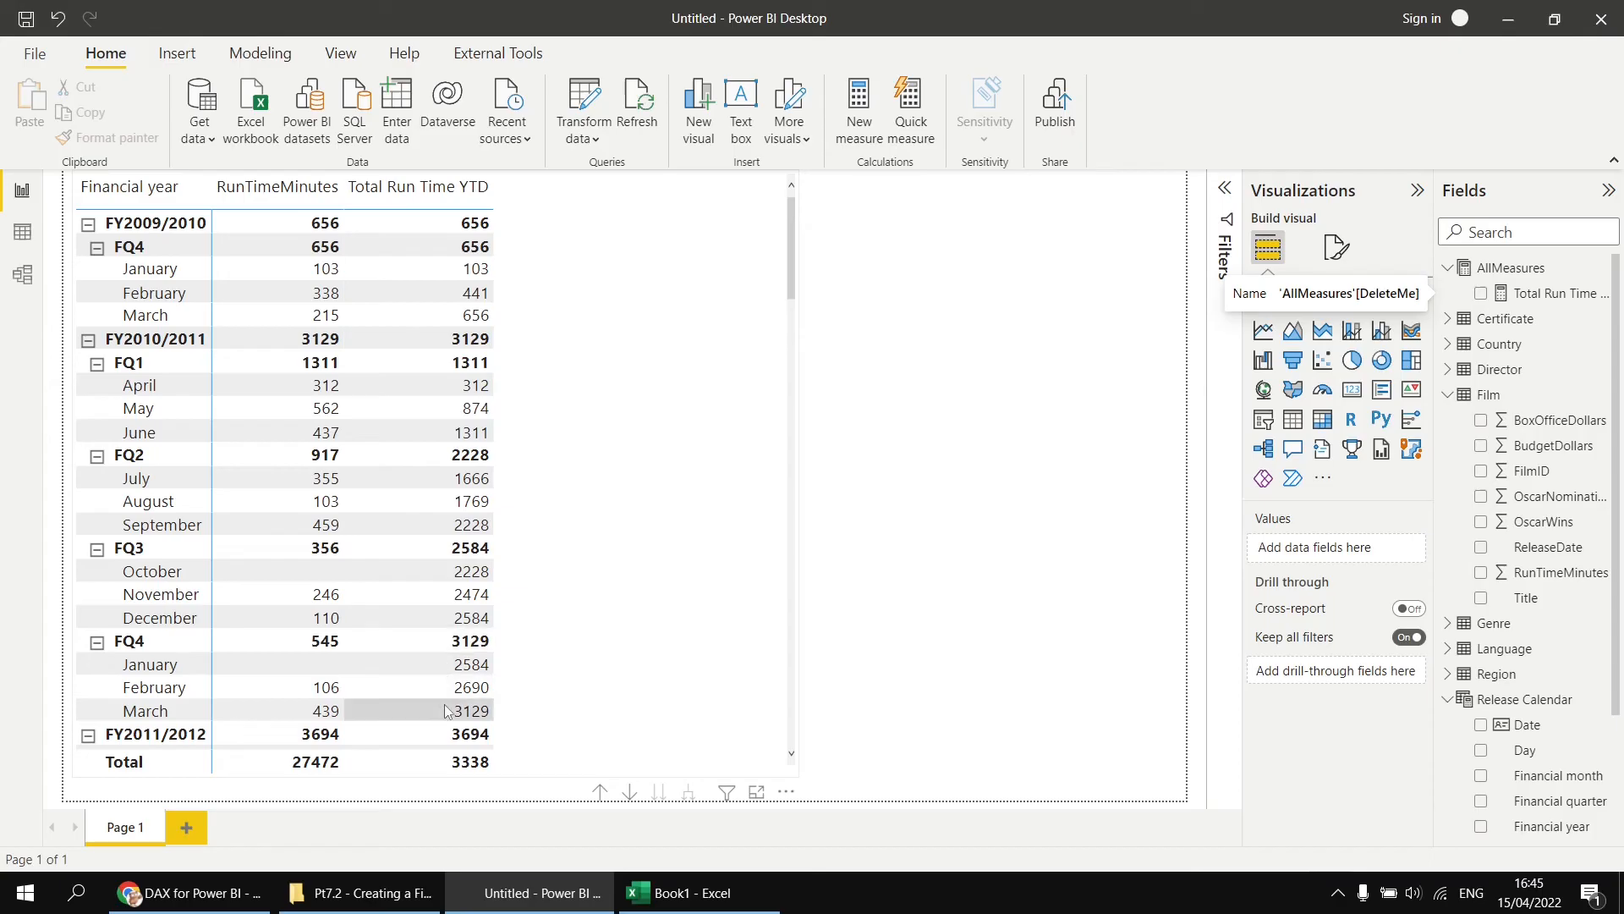
scroll(445, 702, down, 2)
scroll(445, 701, down, 2)
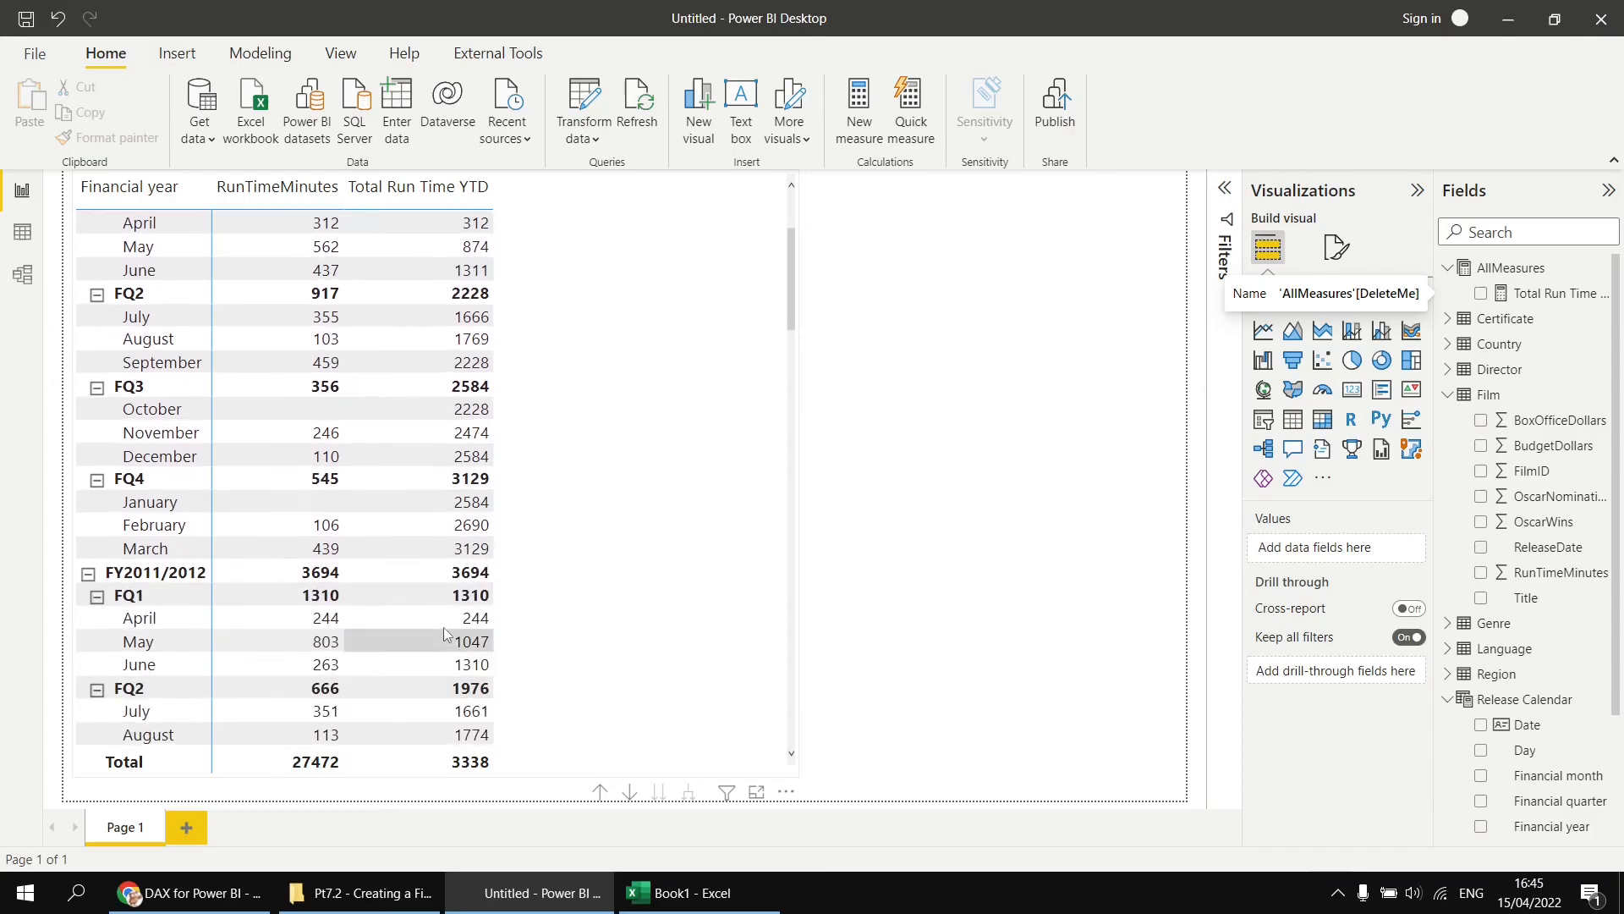
scroll(448, 668, up, 3)
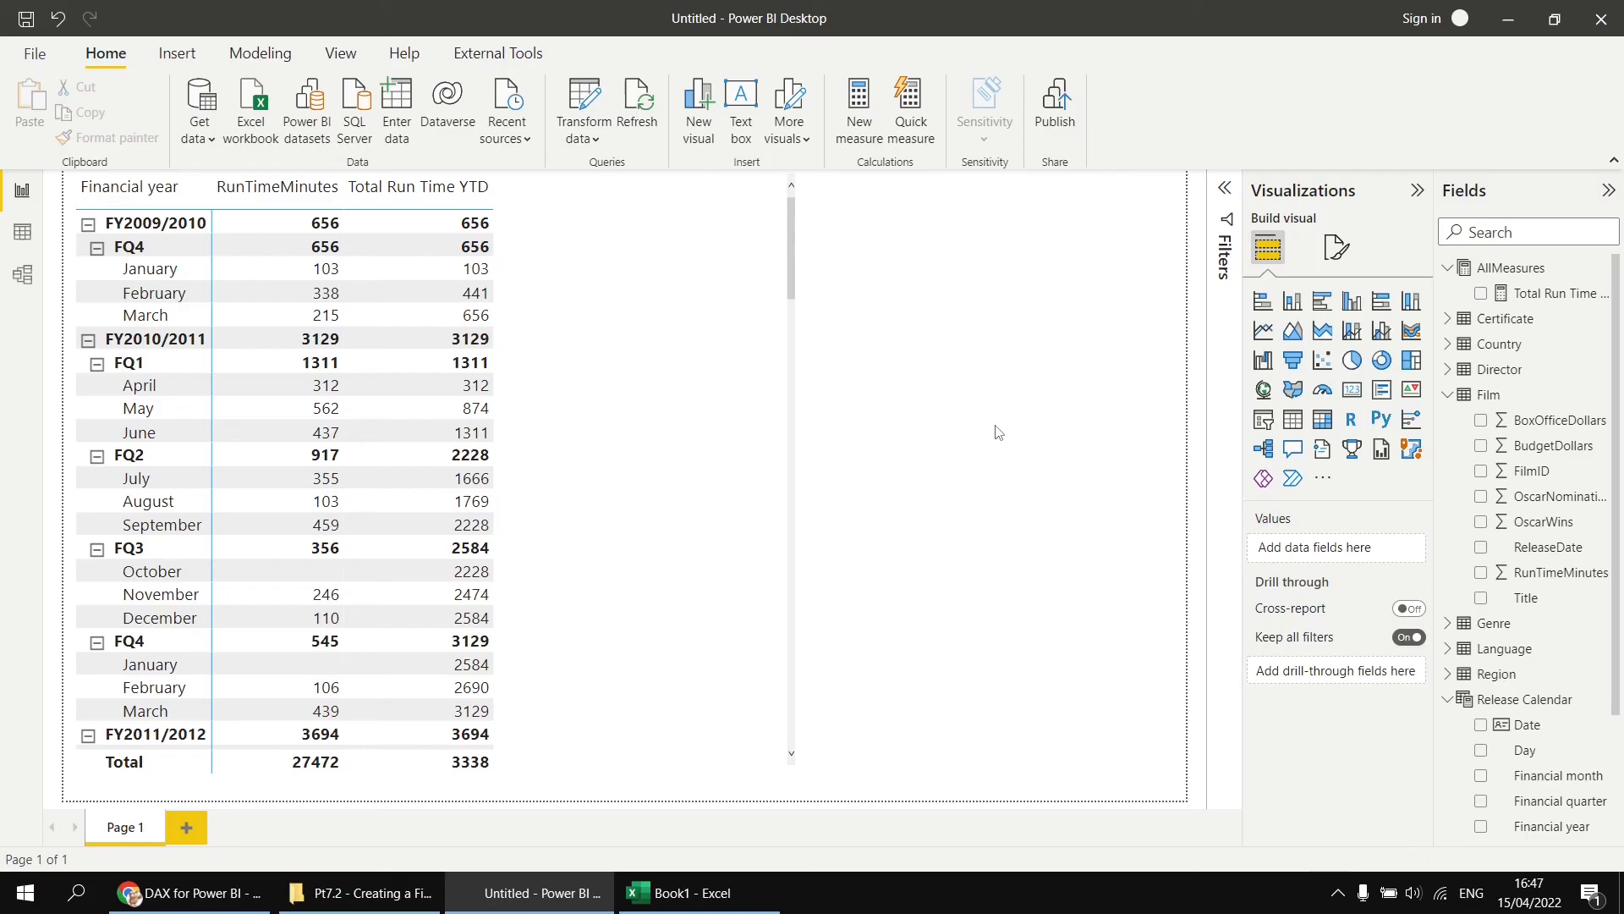
Switch to Chrome to view the DAX for Power BI playlist, and return to Power BI Desktop.
click(193, 894)
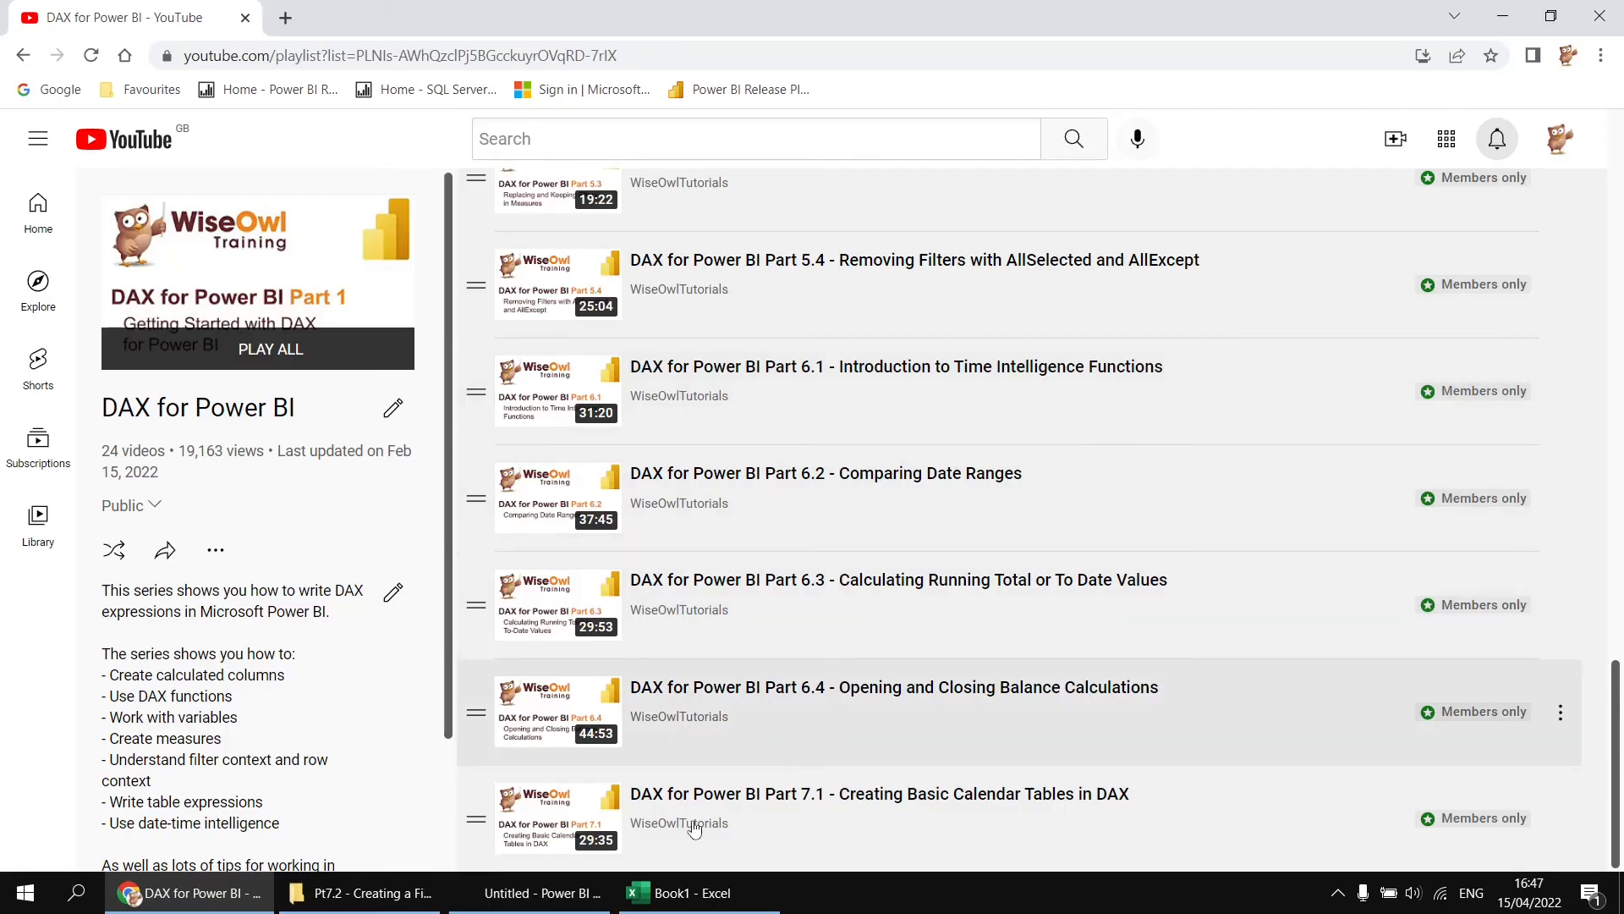
click(518, 907)
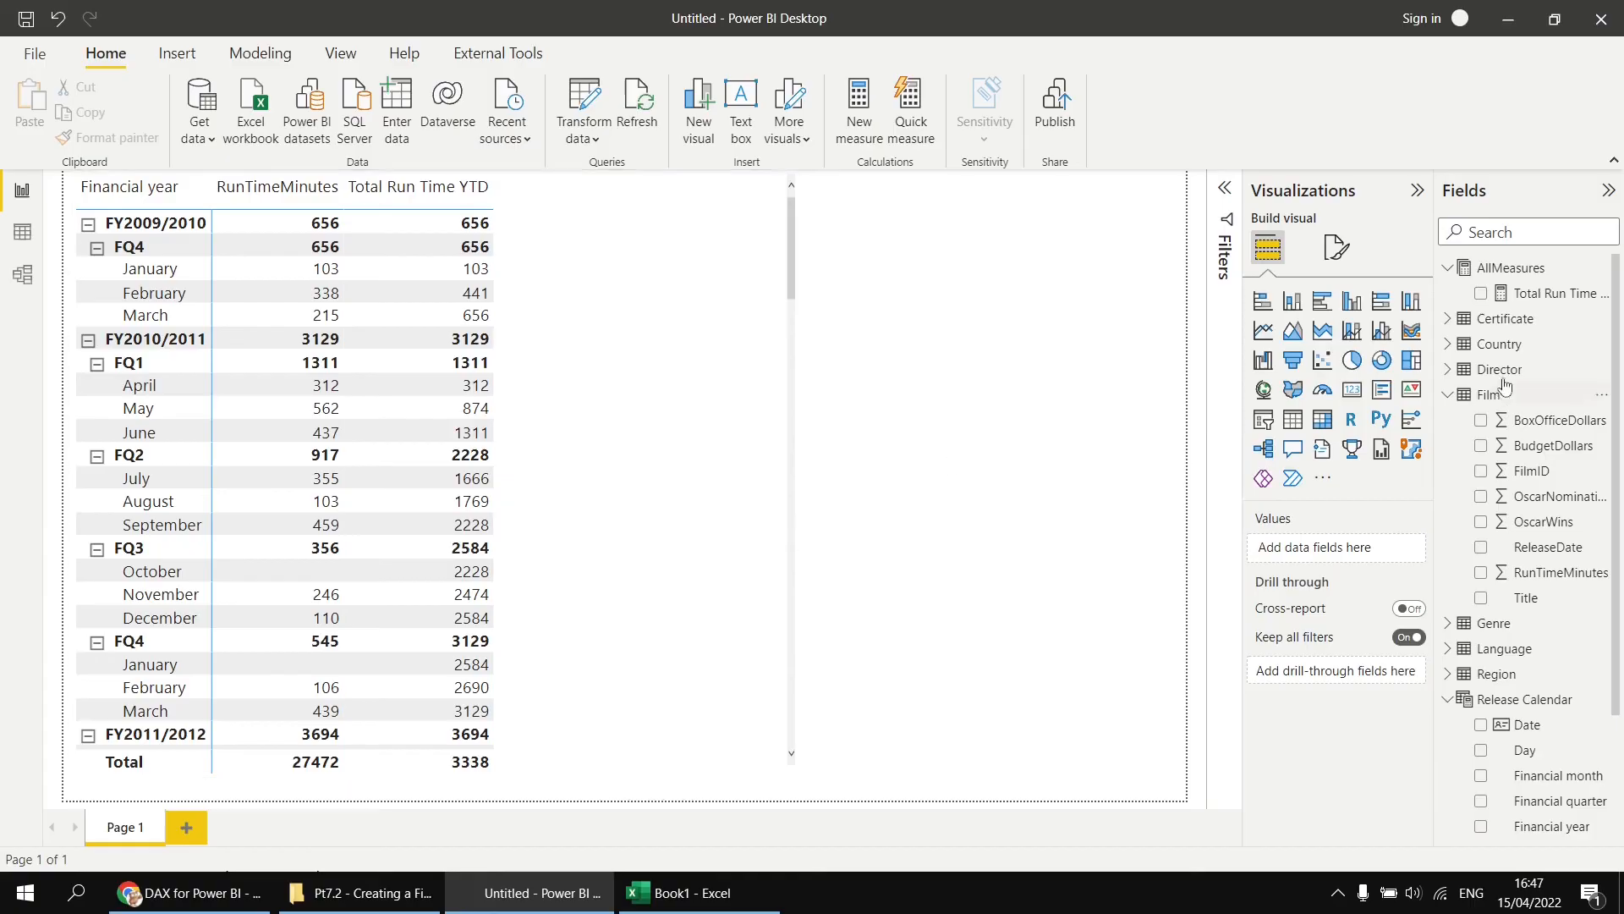
Create a measure named Total Run Time Previous Year in the AllMeasures table and begin its formula with the CALCULATE function.
right_click(1507, 268)
click(1454, 285)
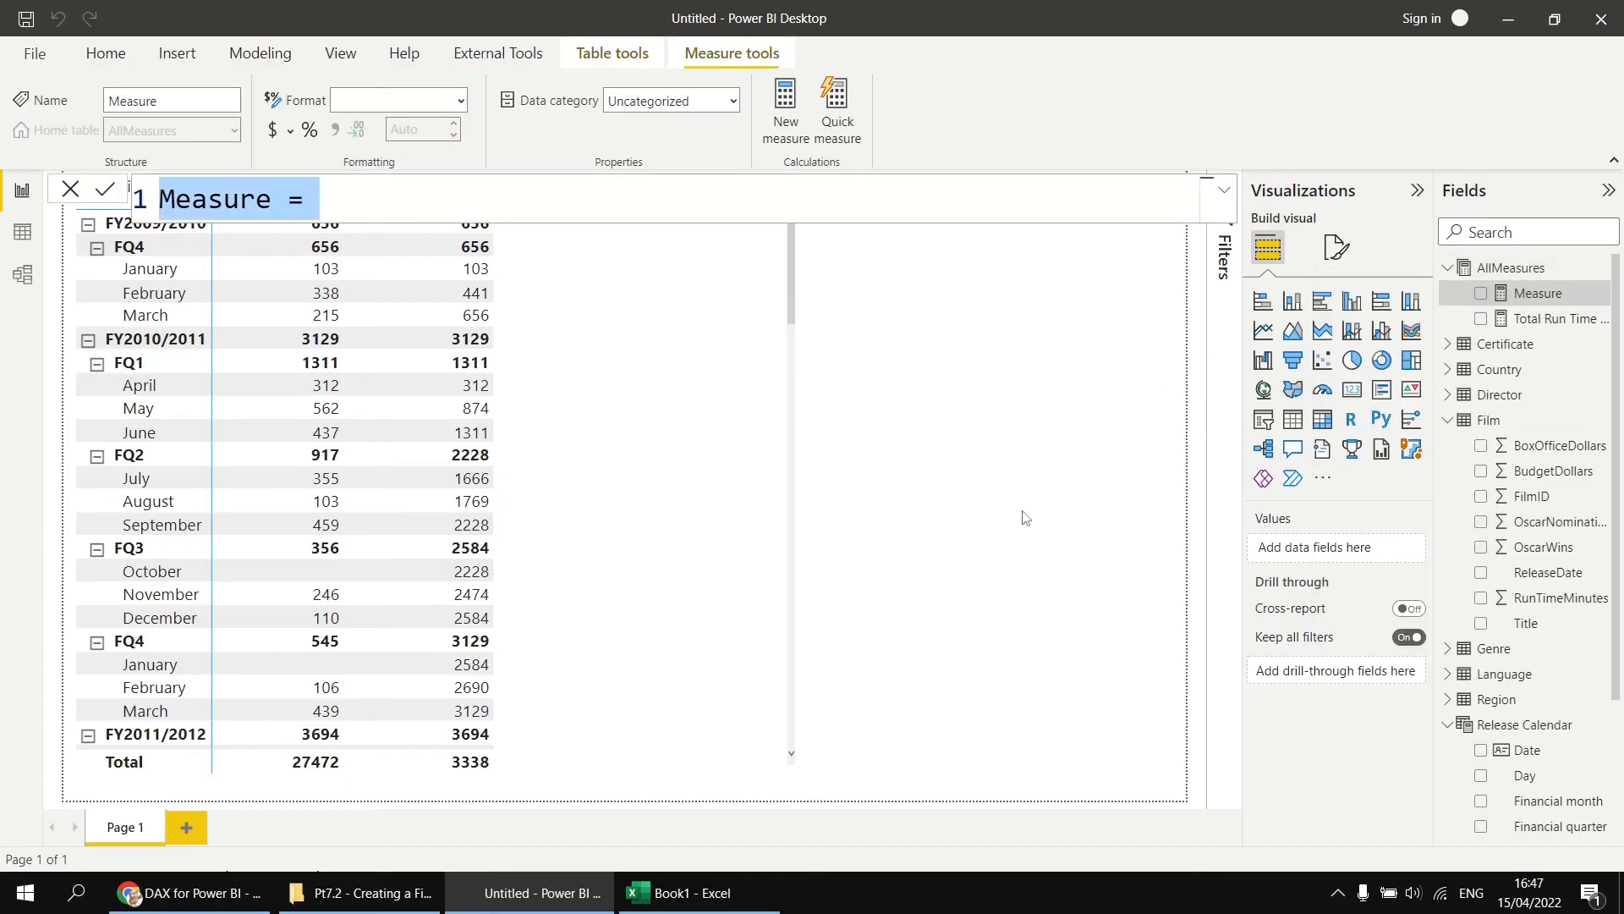
text(Total )
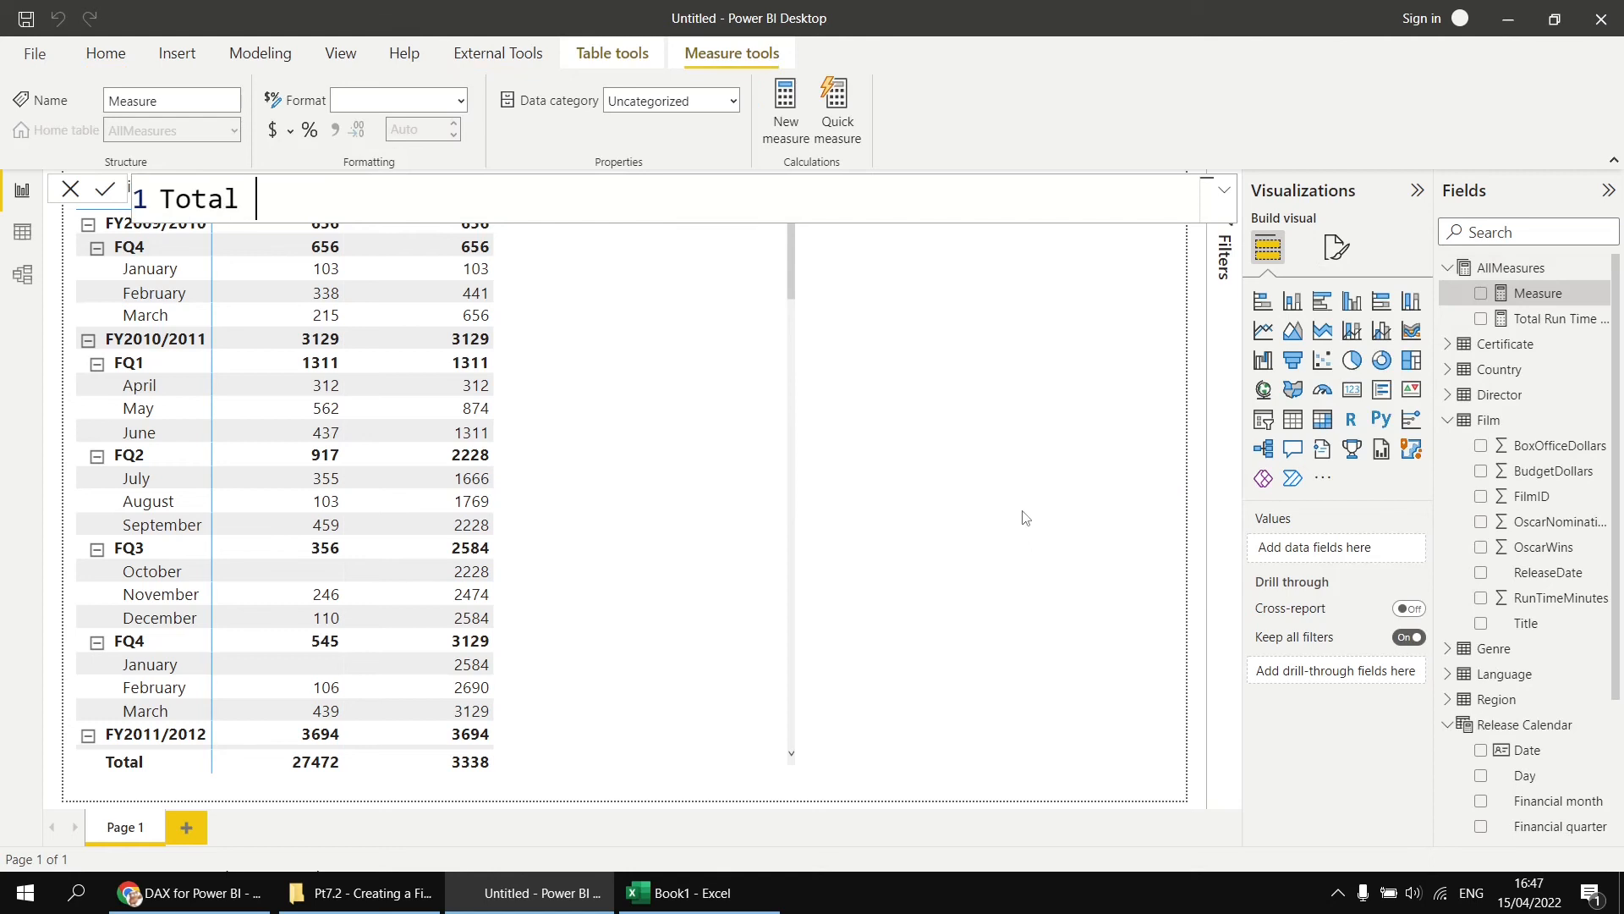
text(Run Time Previous )
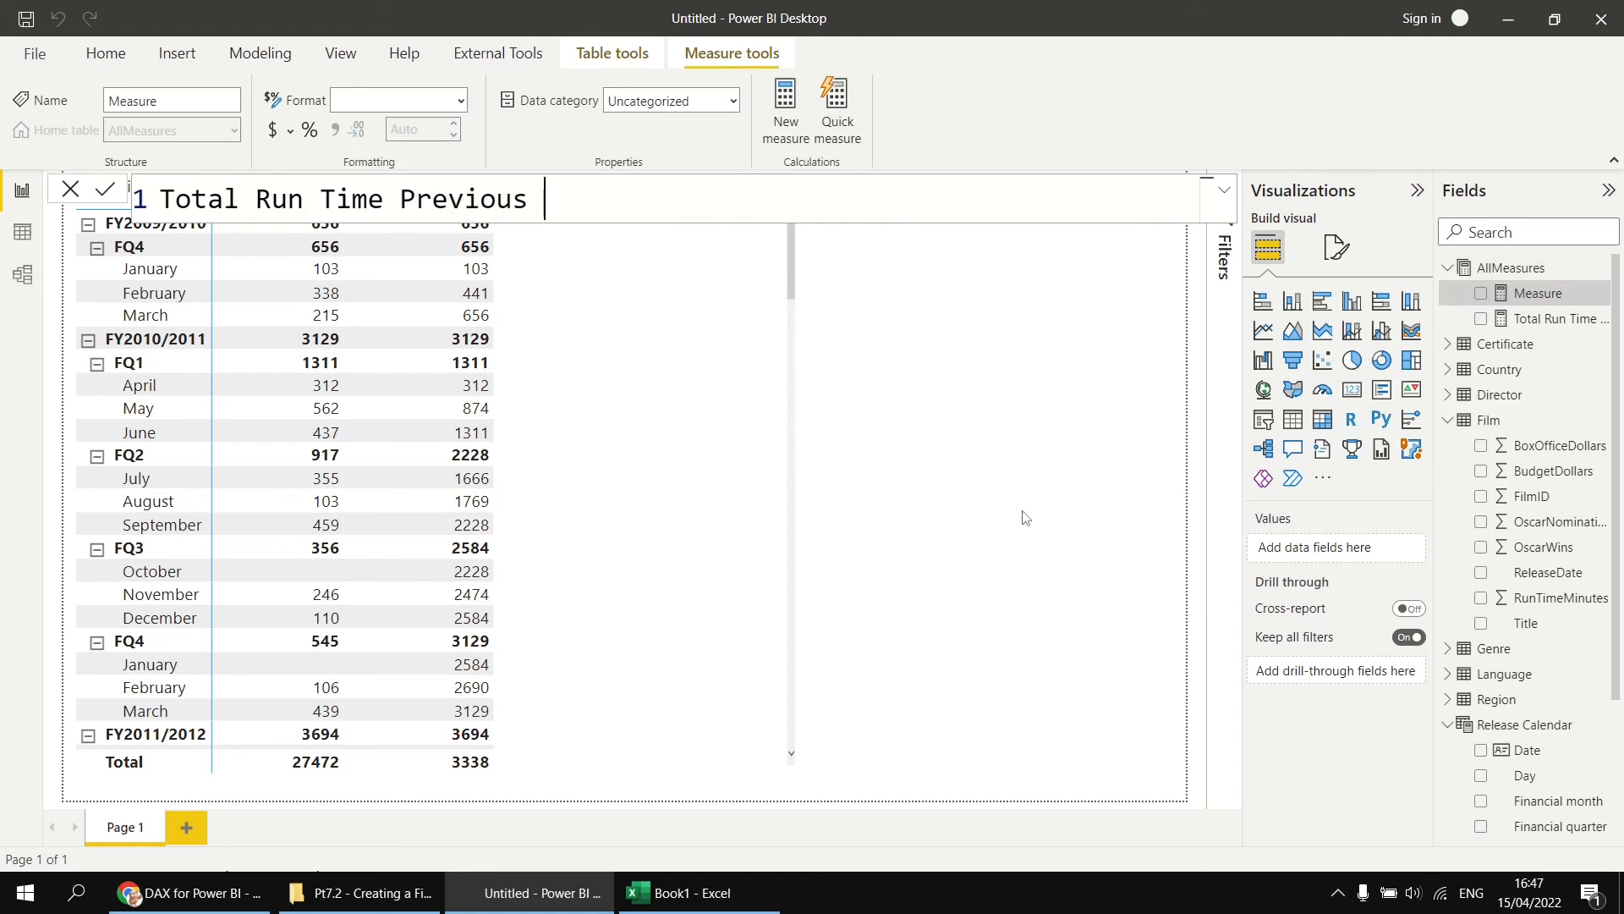
text(Year  =)
key(BackSpace)
key(BackSpace)
key(BackSpace)
text(= Cal)
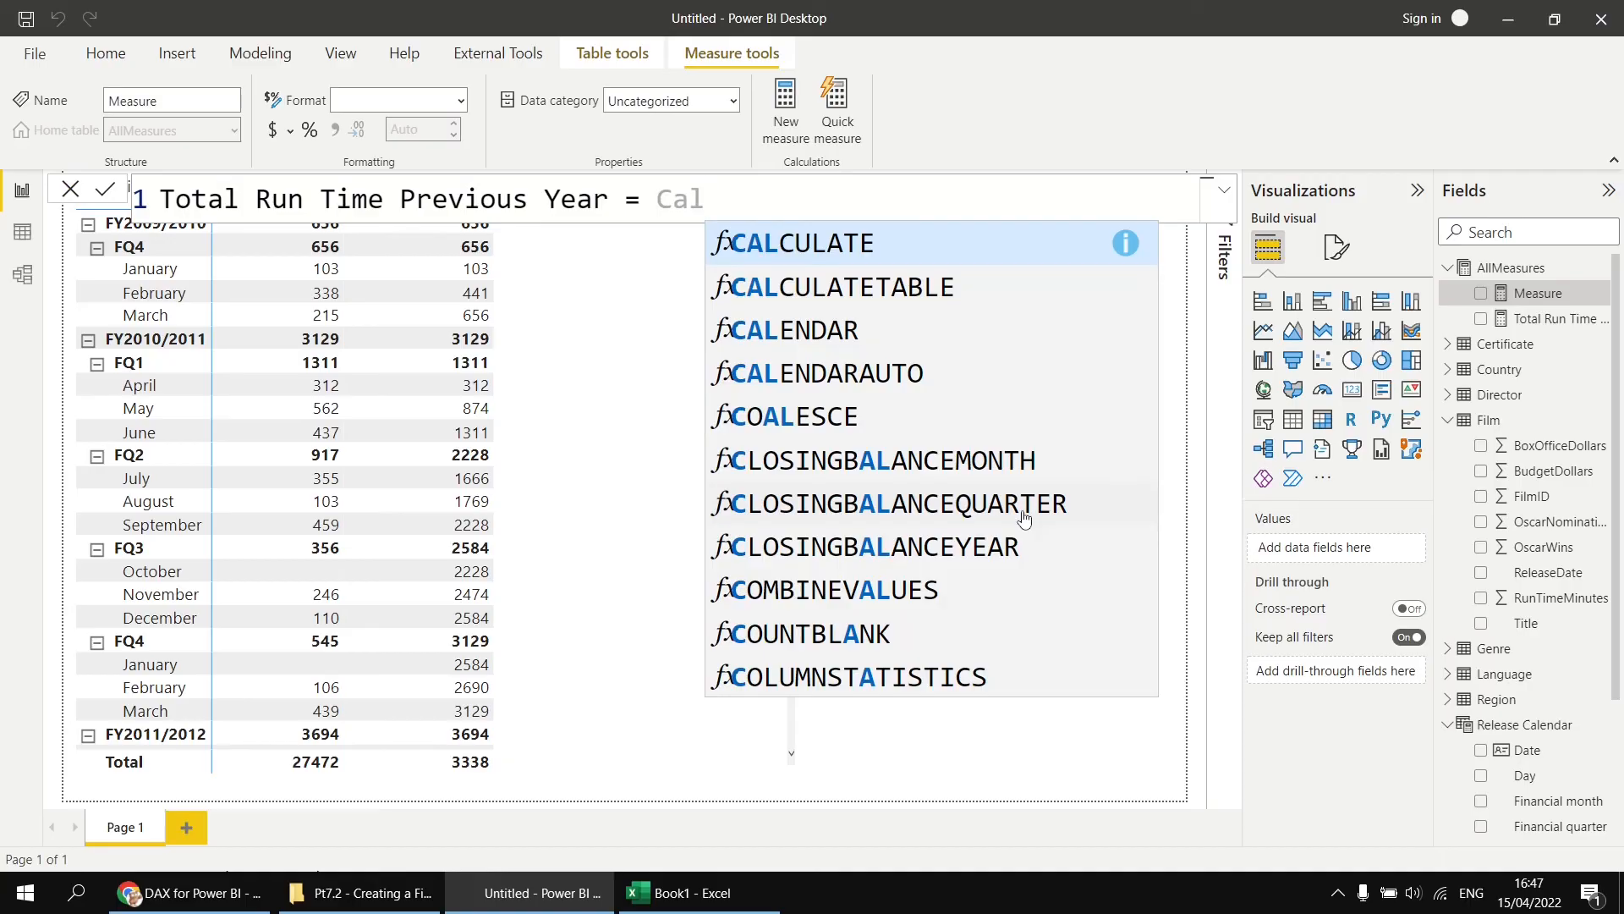
key(Tab)
key(shift+Return)
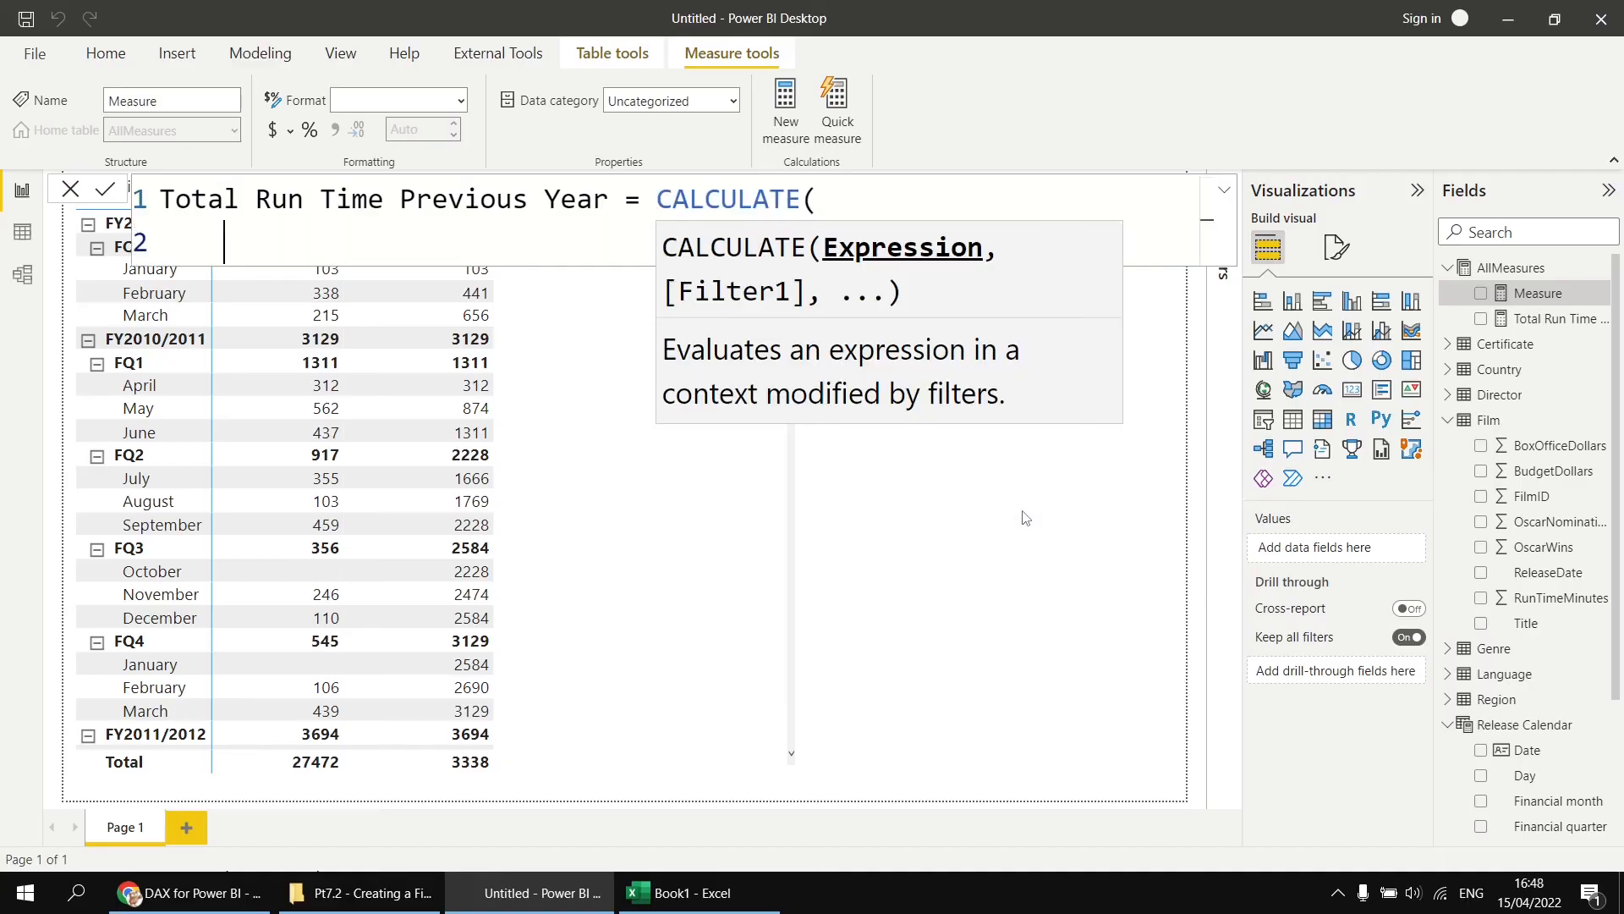
Enter SUM(Film[RunTimeMinutes]) as the expression argument of CALCULATE in the previous year measure.
text(sum)
key(Tab)
text(run)
key(Tab)
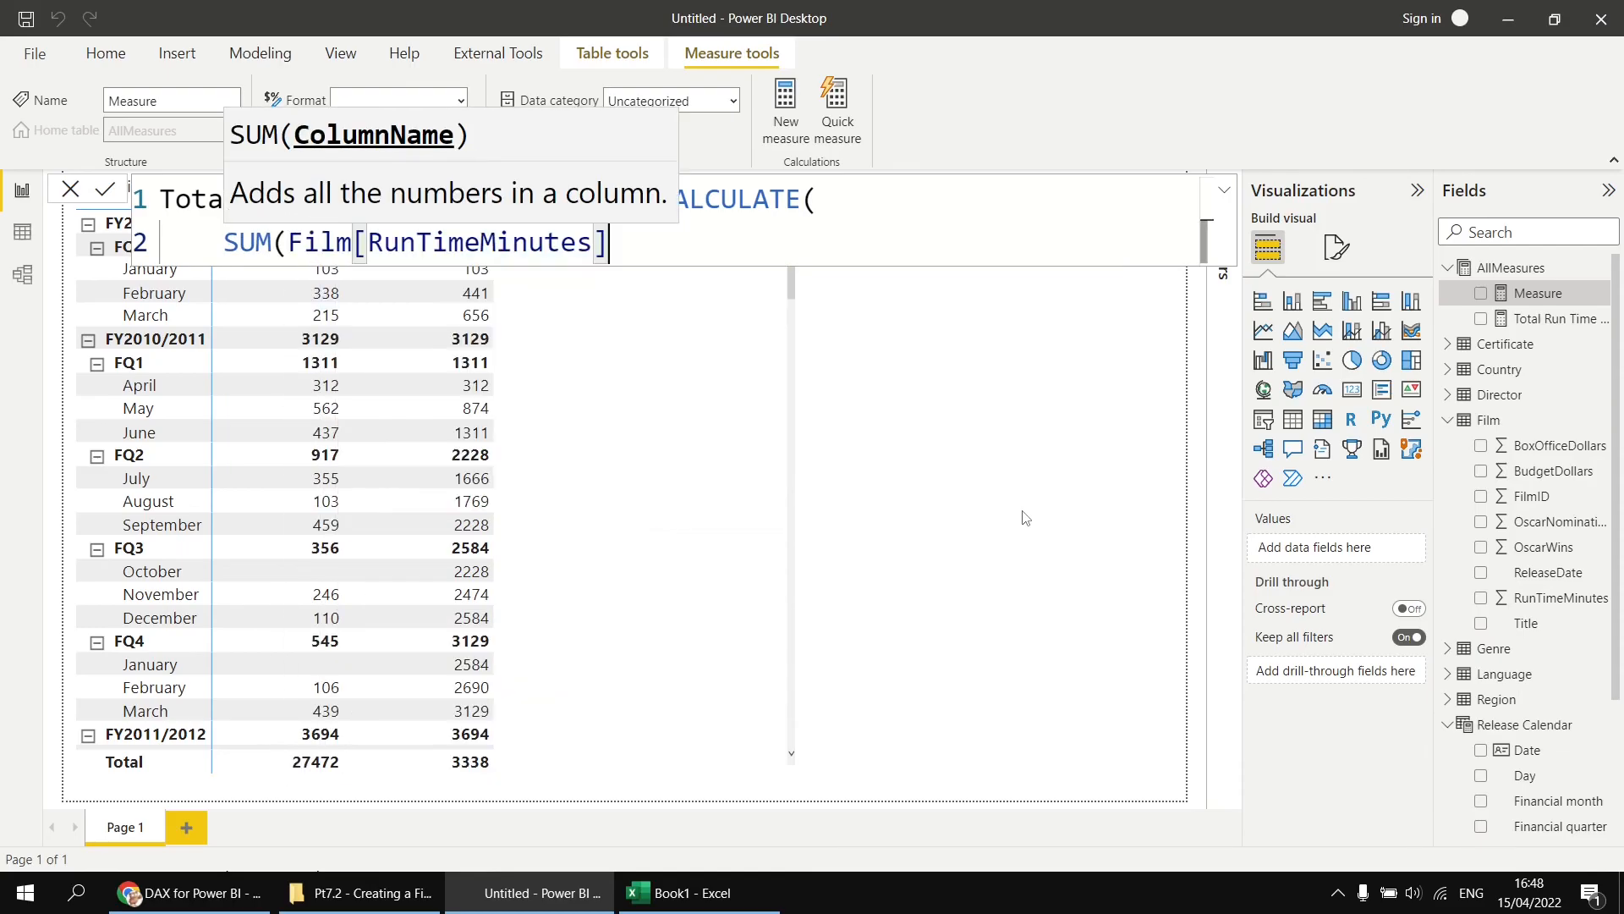
text(),)
key(shift+Return)
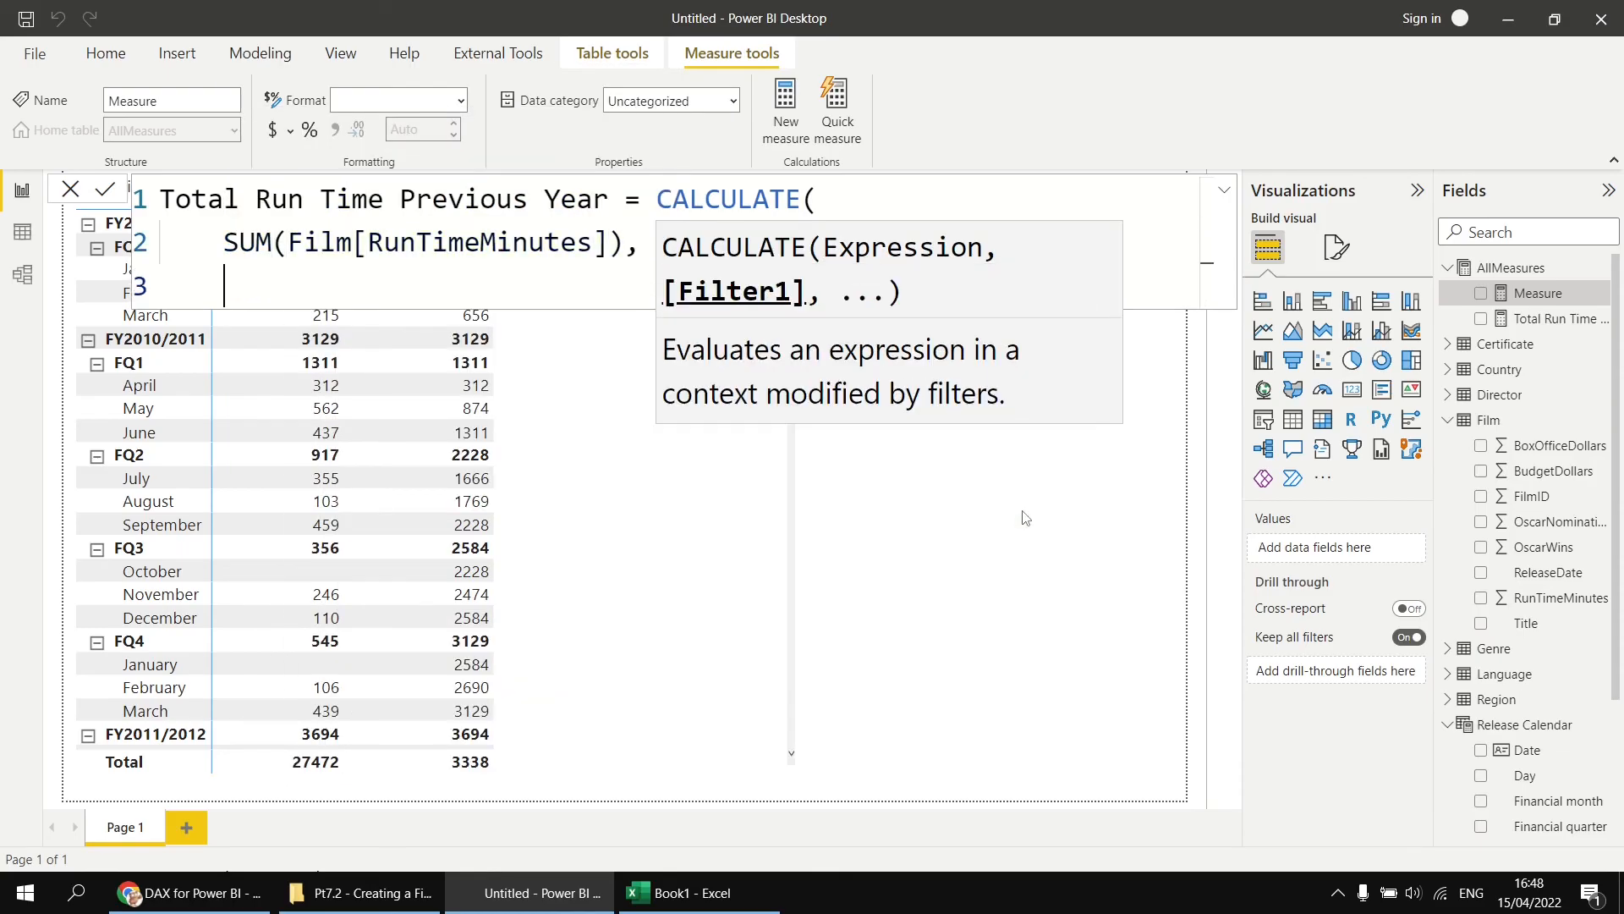
Start the CALCULATE filter argument with the PREVIOUSYEAR function and open a new line inside it.
text(prev)
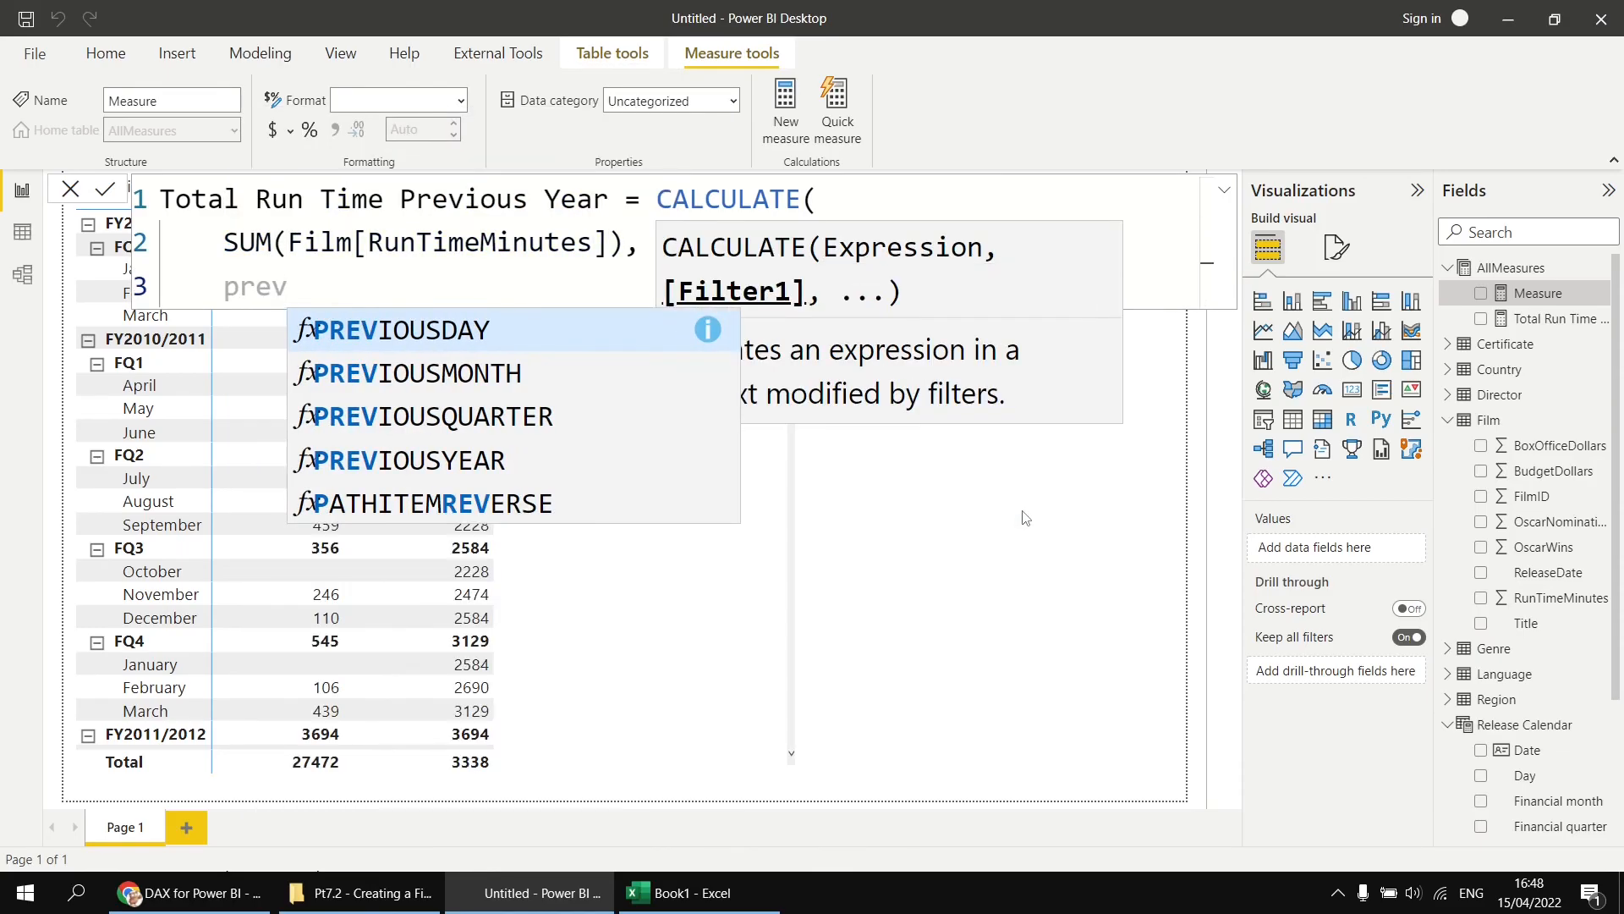
key(Down)
key(Down)
key(Down)
key(Tab)
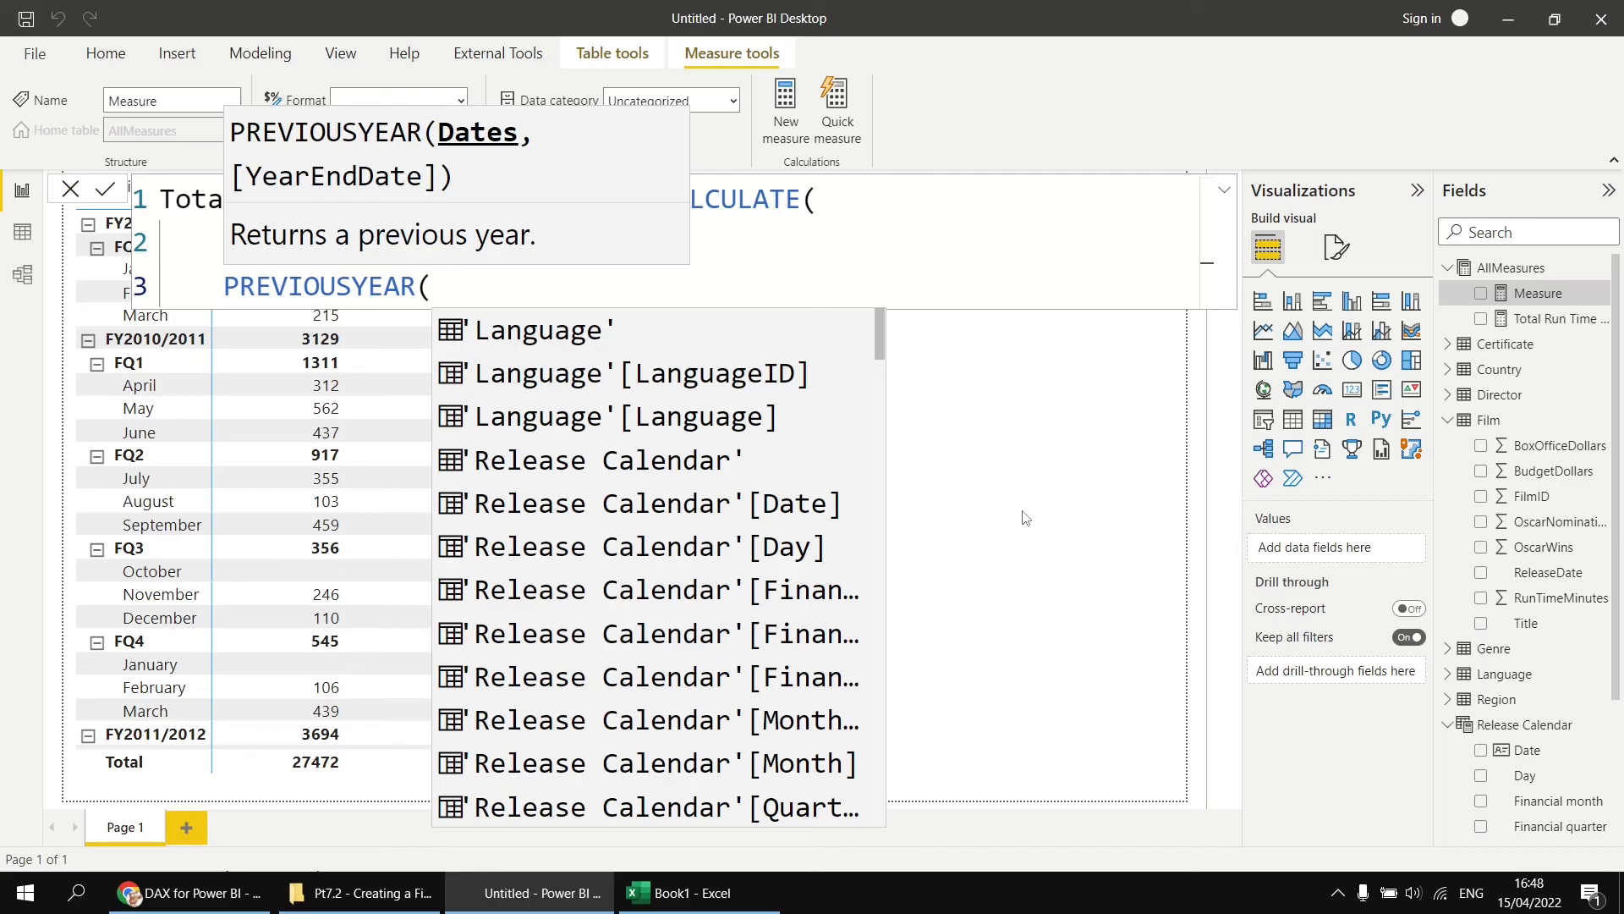
key(shift+Return)
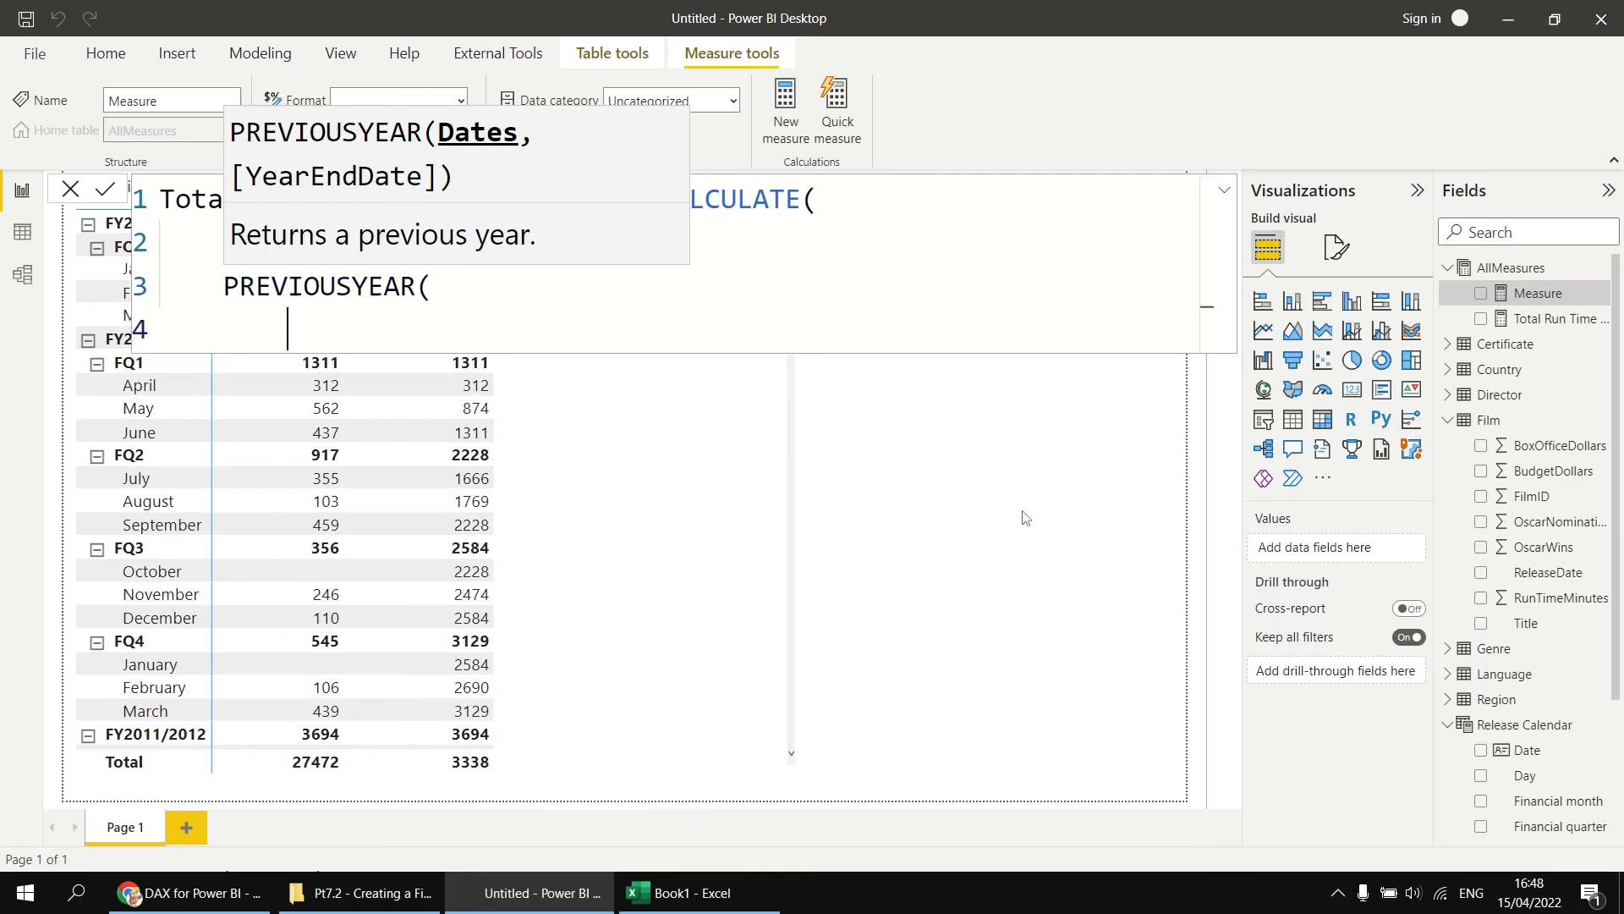
Enter 'Release Calendar'[Date] as the dates argument of PREVIOUSYEAR.
text(rele)
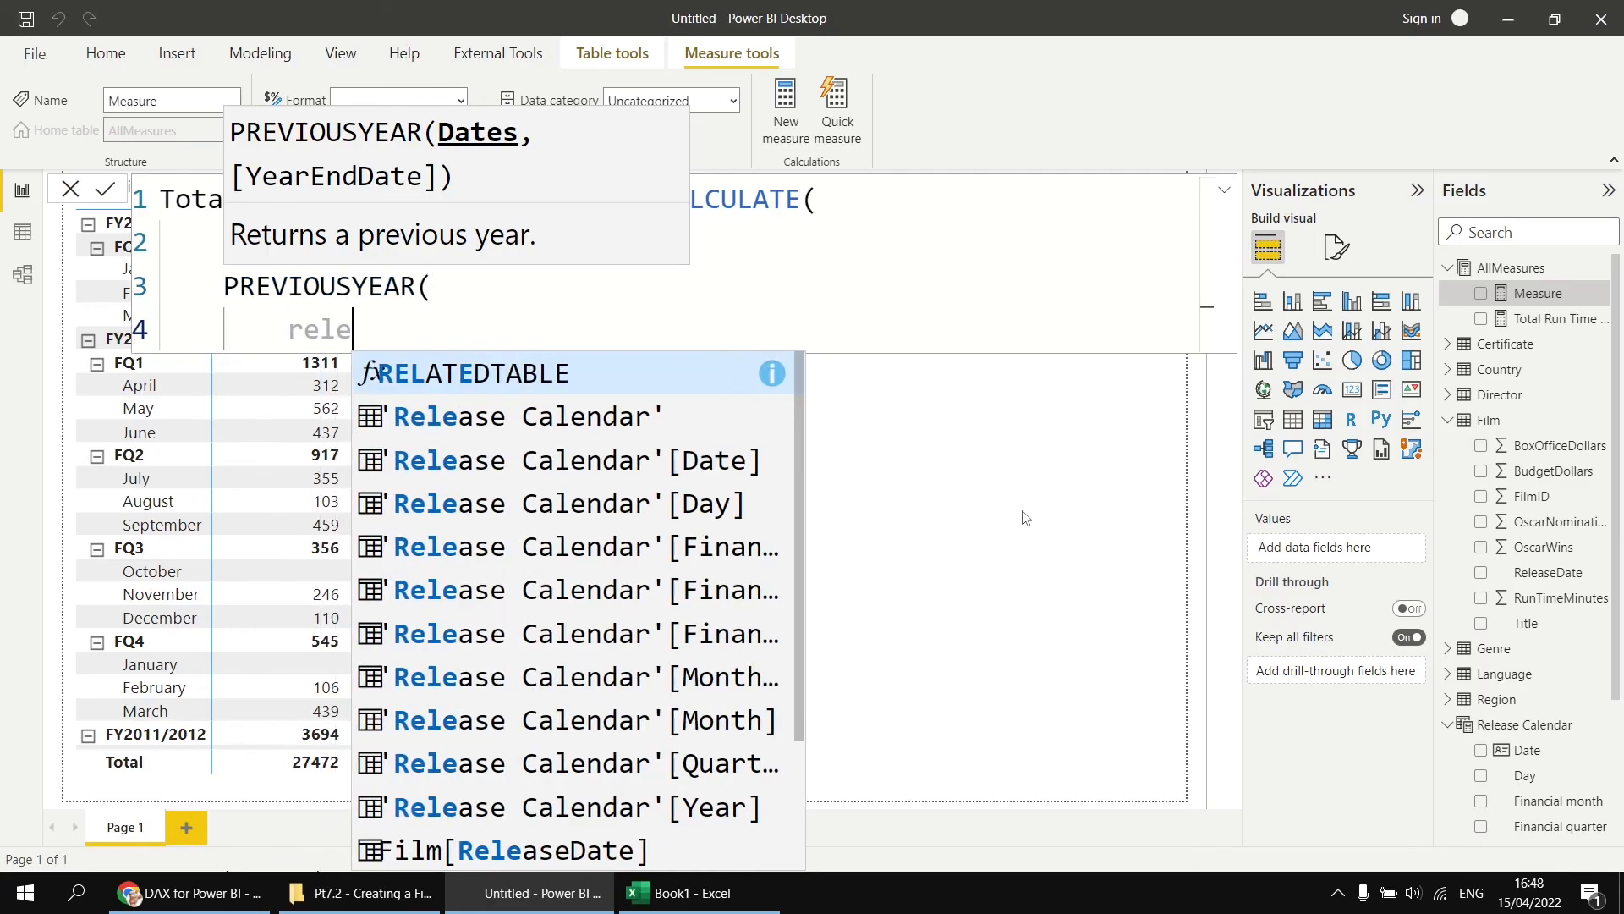
key(Down)
key(Down)
key(Tab)
text(,)
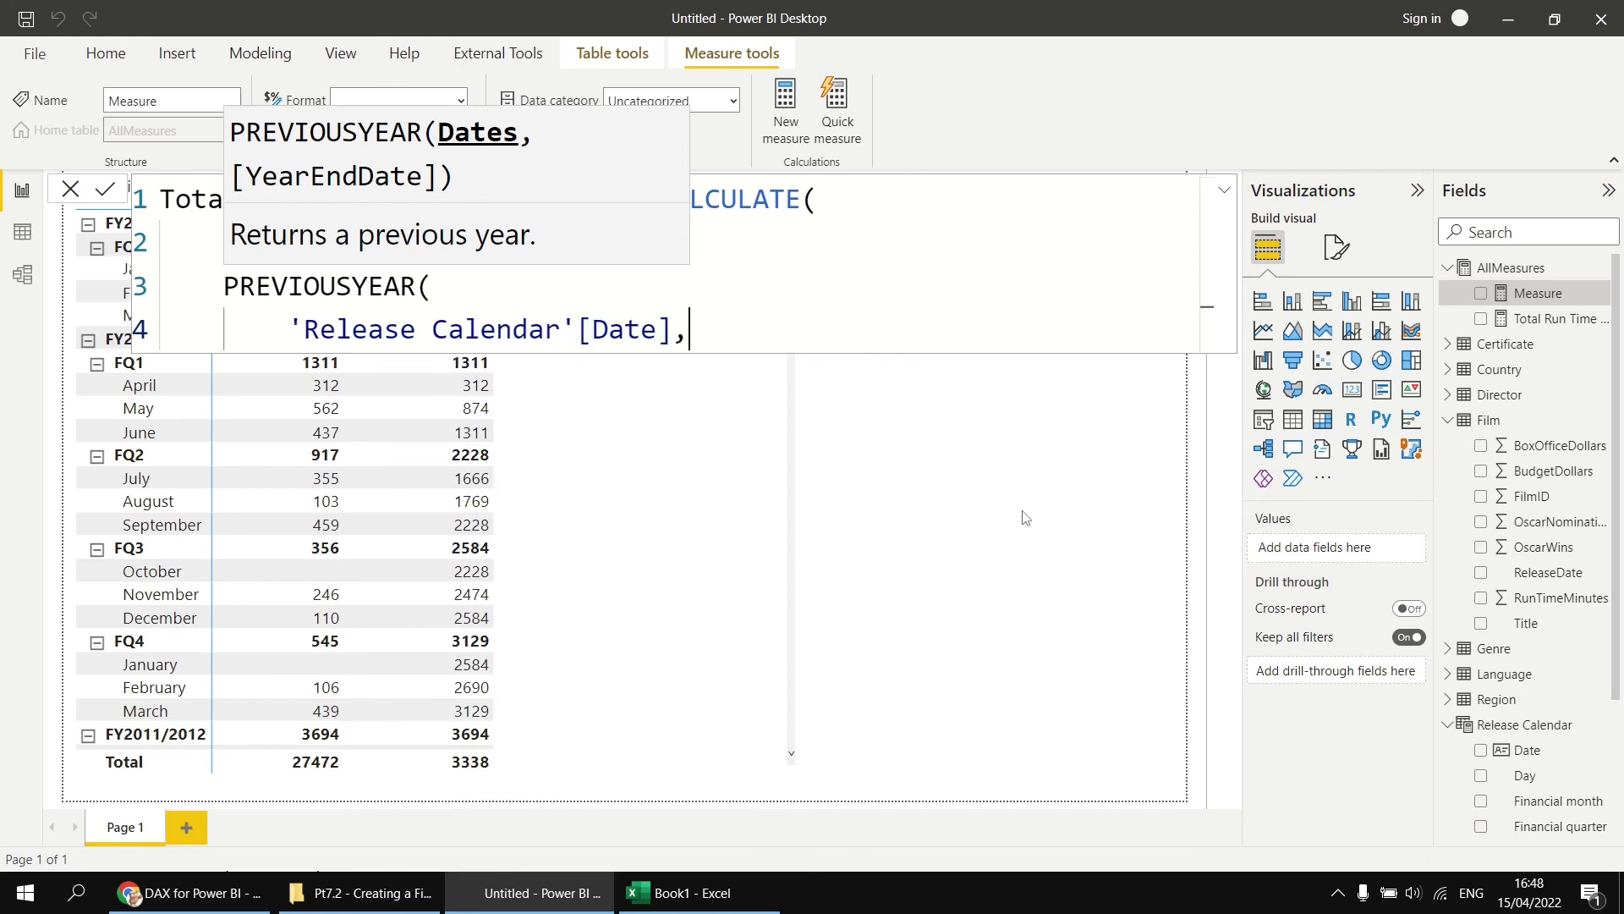
Supply "03/31" as the year-end date in PREVIOUSYEAR, close both functions on separate lines and commit the measure.
key(shift+Return)
text(")
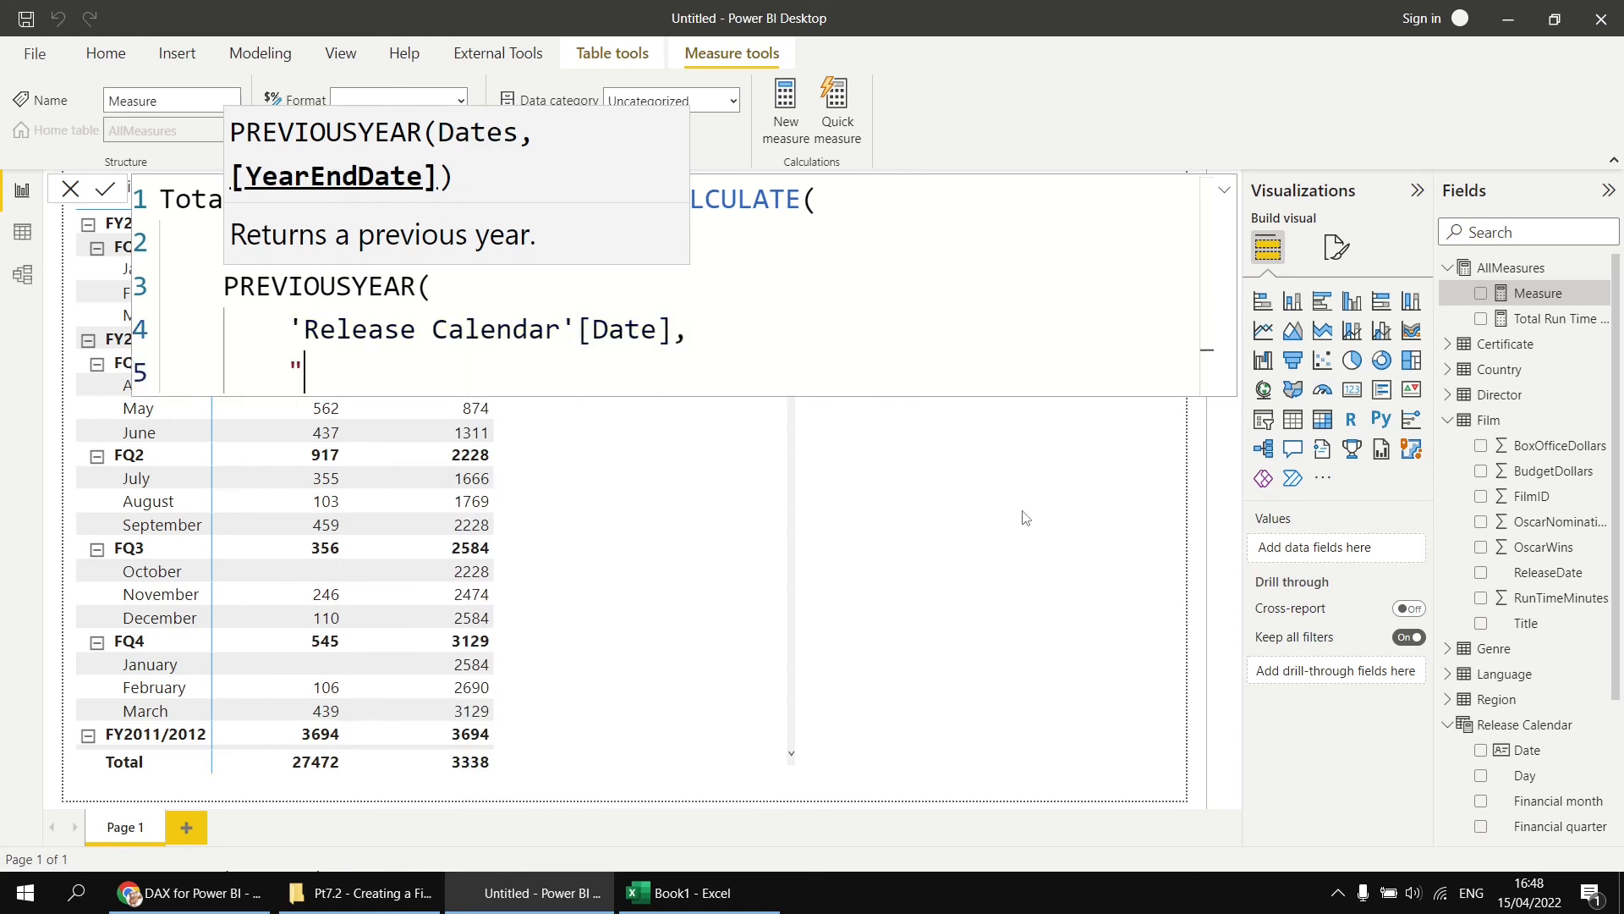
text(03/31")
key(Return)
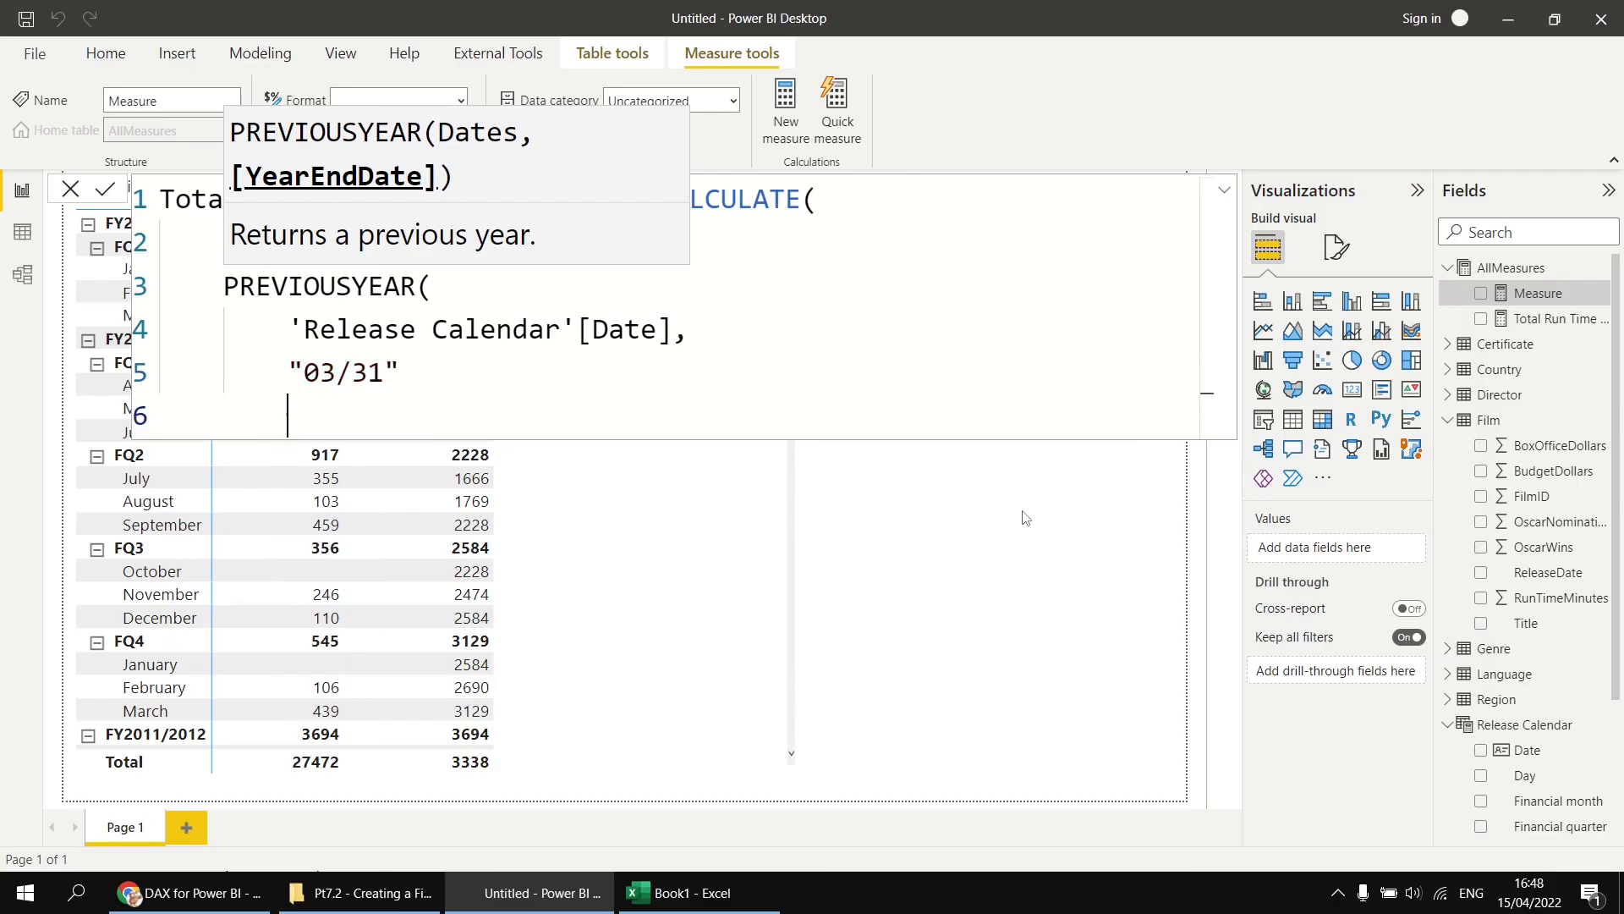
text())
key(Return)
text())
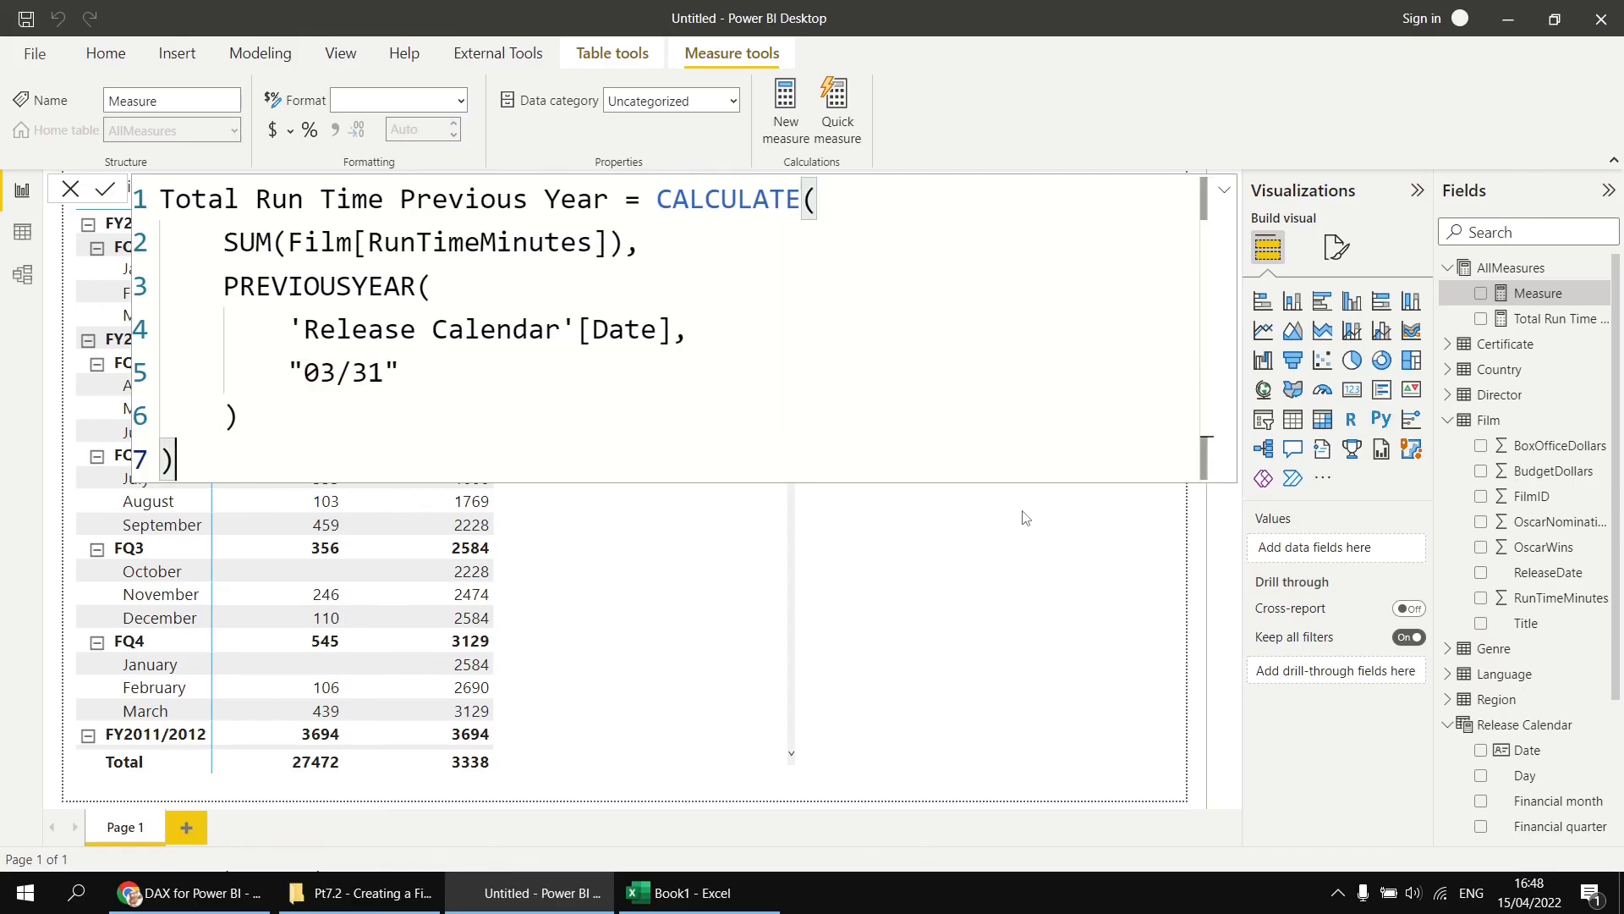
key(Return)
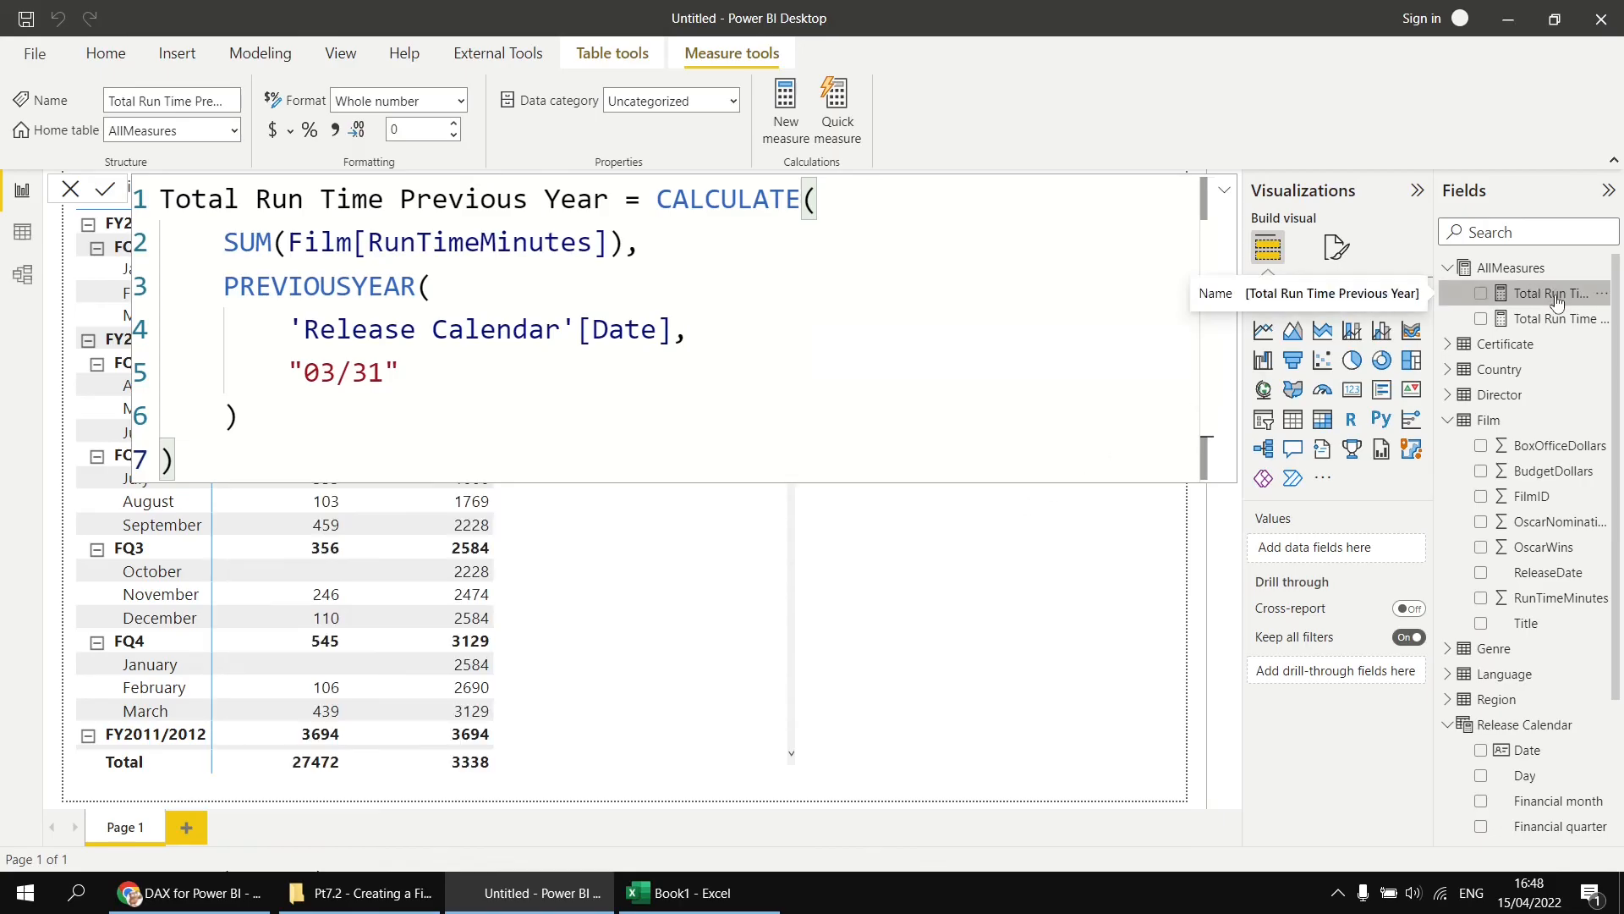
Add the Total Run Time Previous Year measure to the matrix, widen the visual and review the values.
drag(1556, 302, 744, 558)
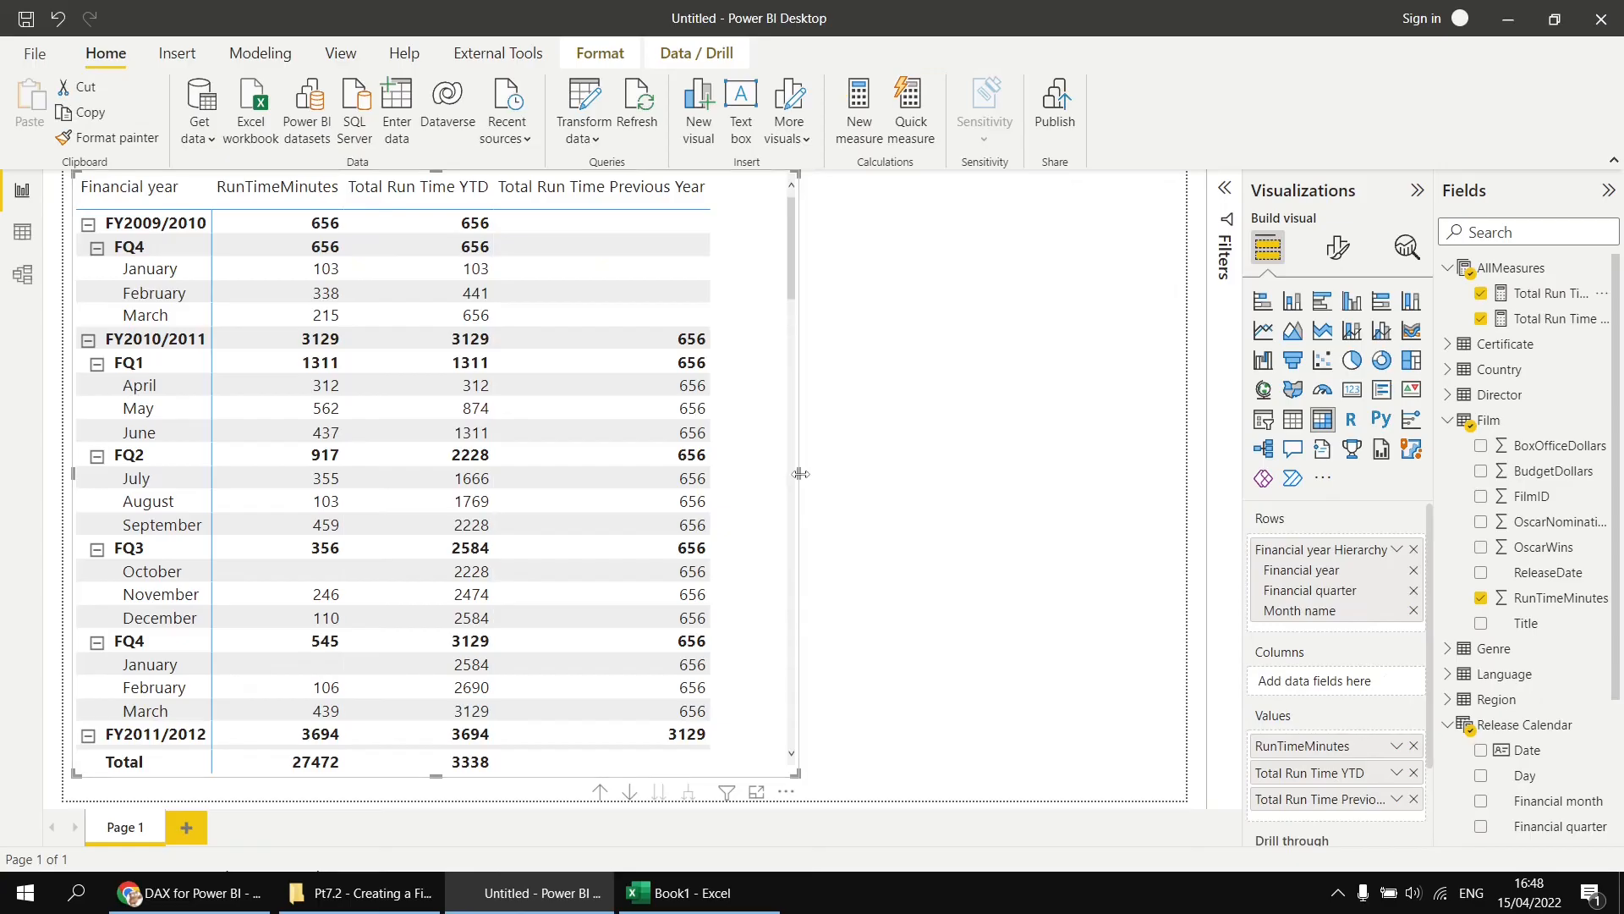
drag(800, 472, 945, 480)
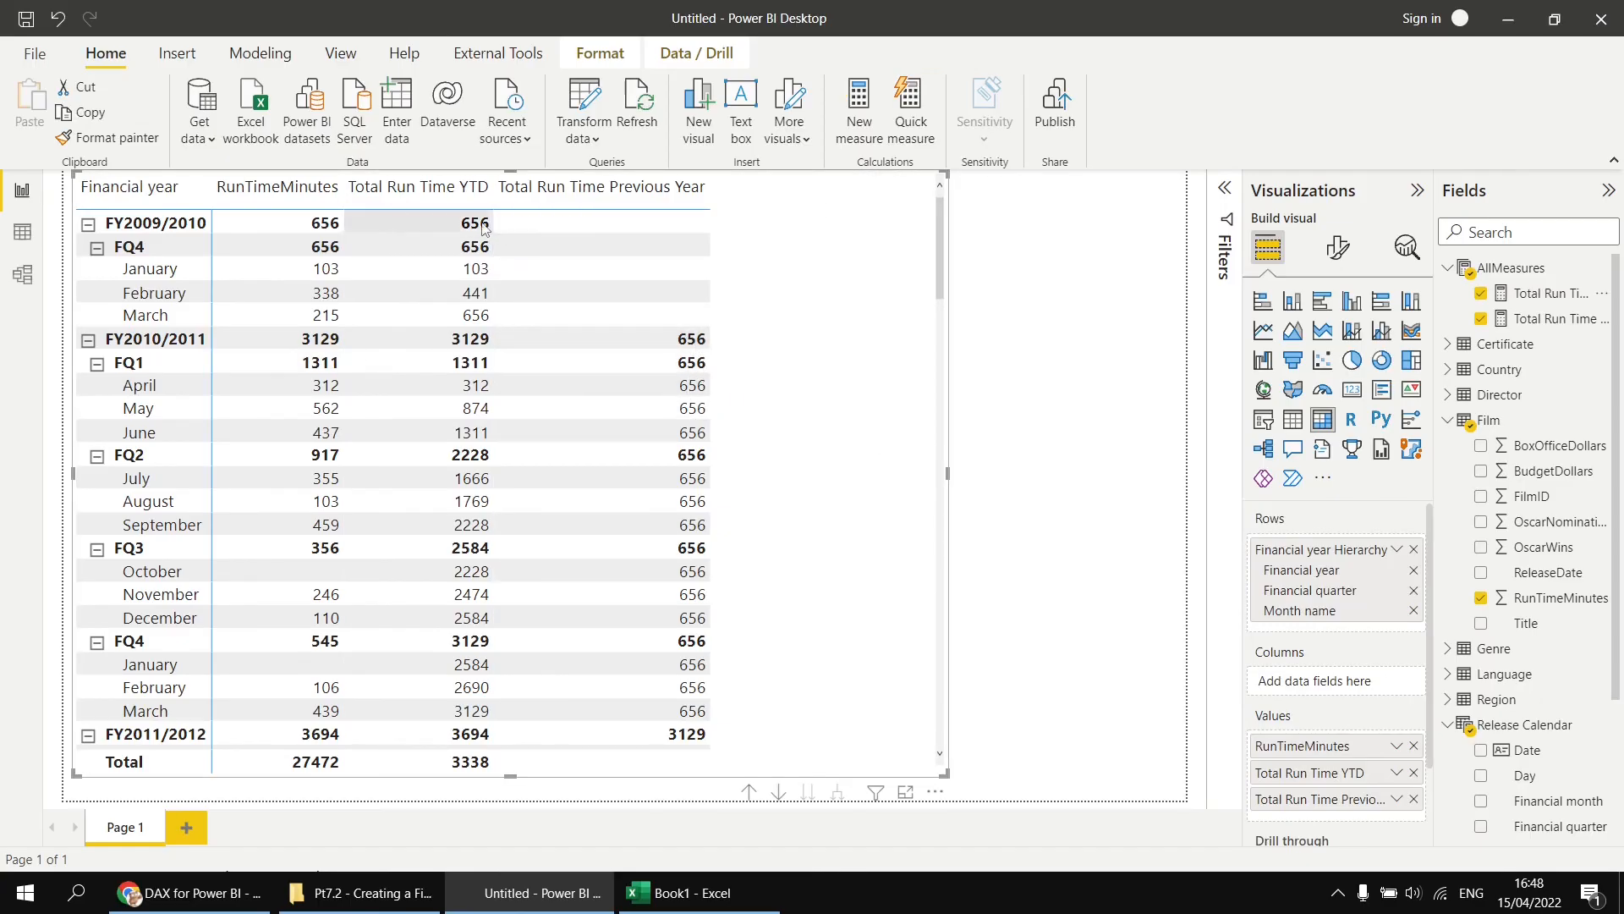
scroll(676, 531, down, 4)
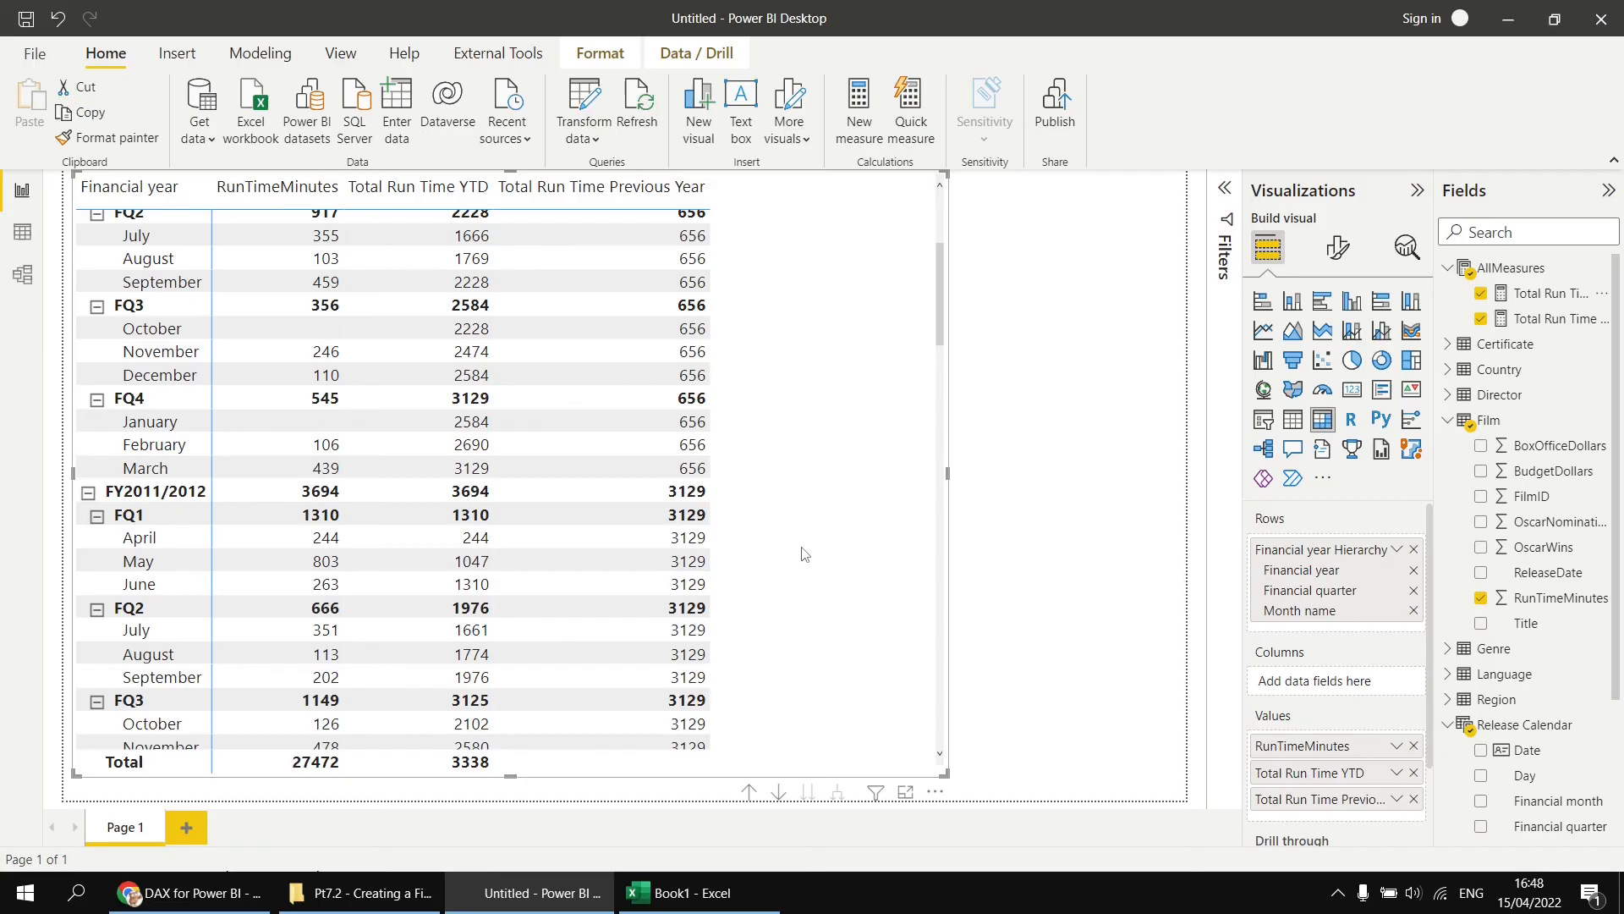
scroll(804, 554, up, 5)
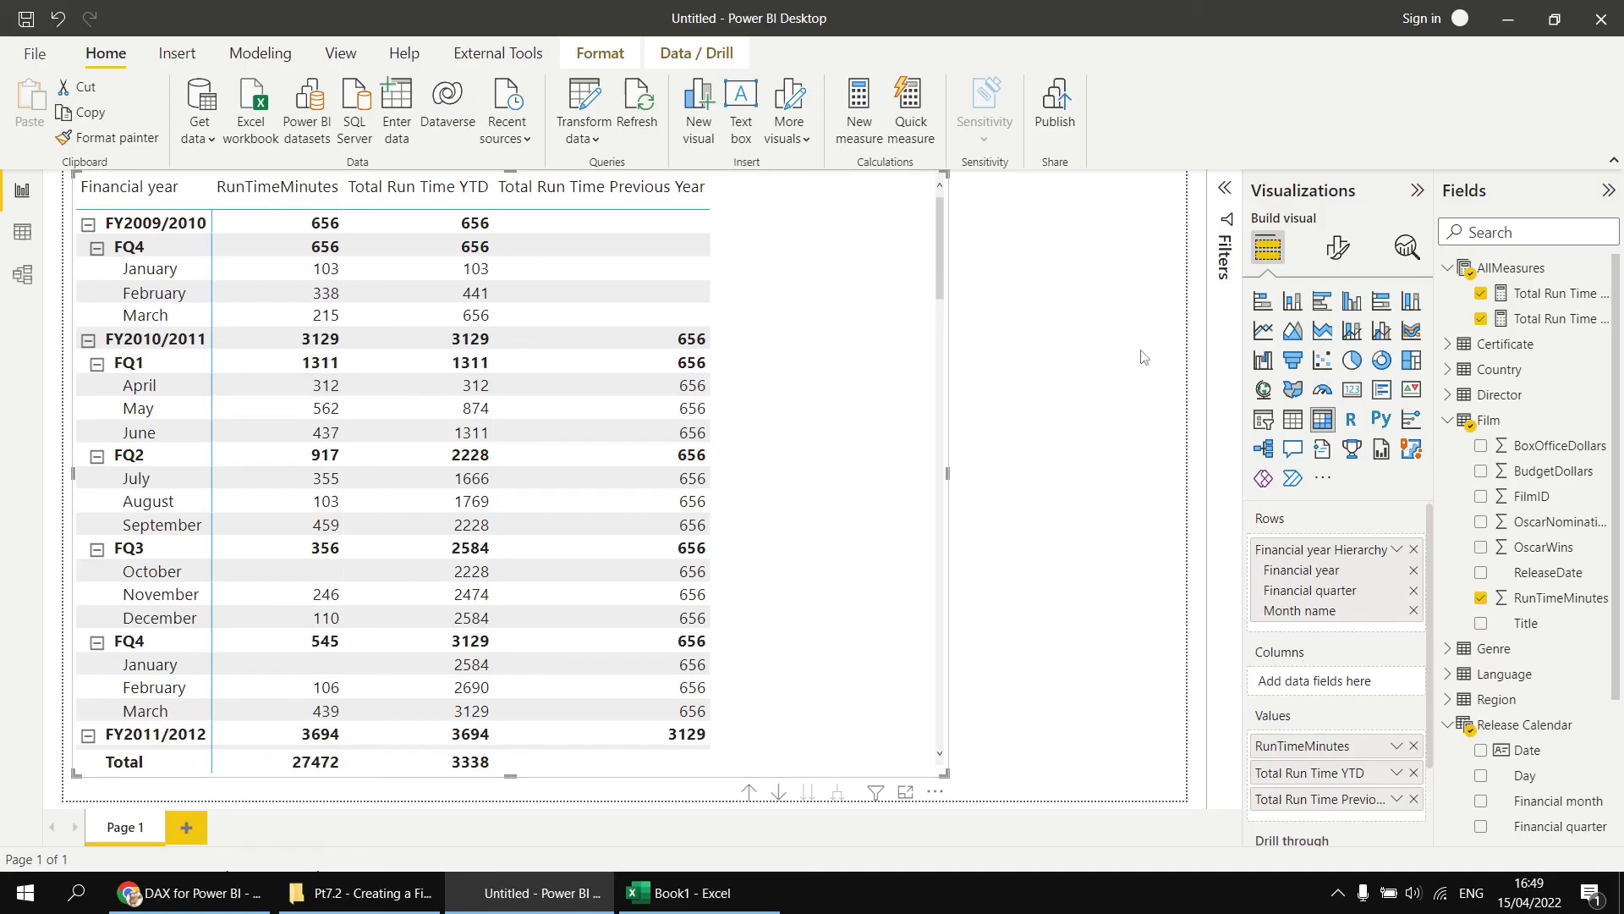
Create a measure named Total Run Time Current Year in the AllMeasures table and begin its formula with the CALCULATE function.
right_click(1506, 271)
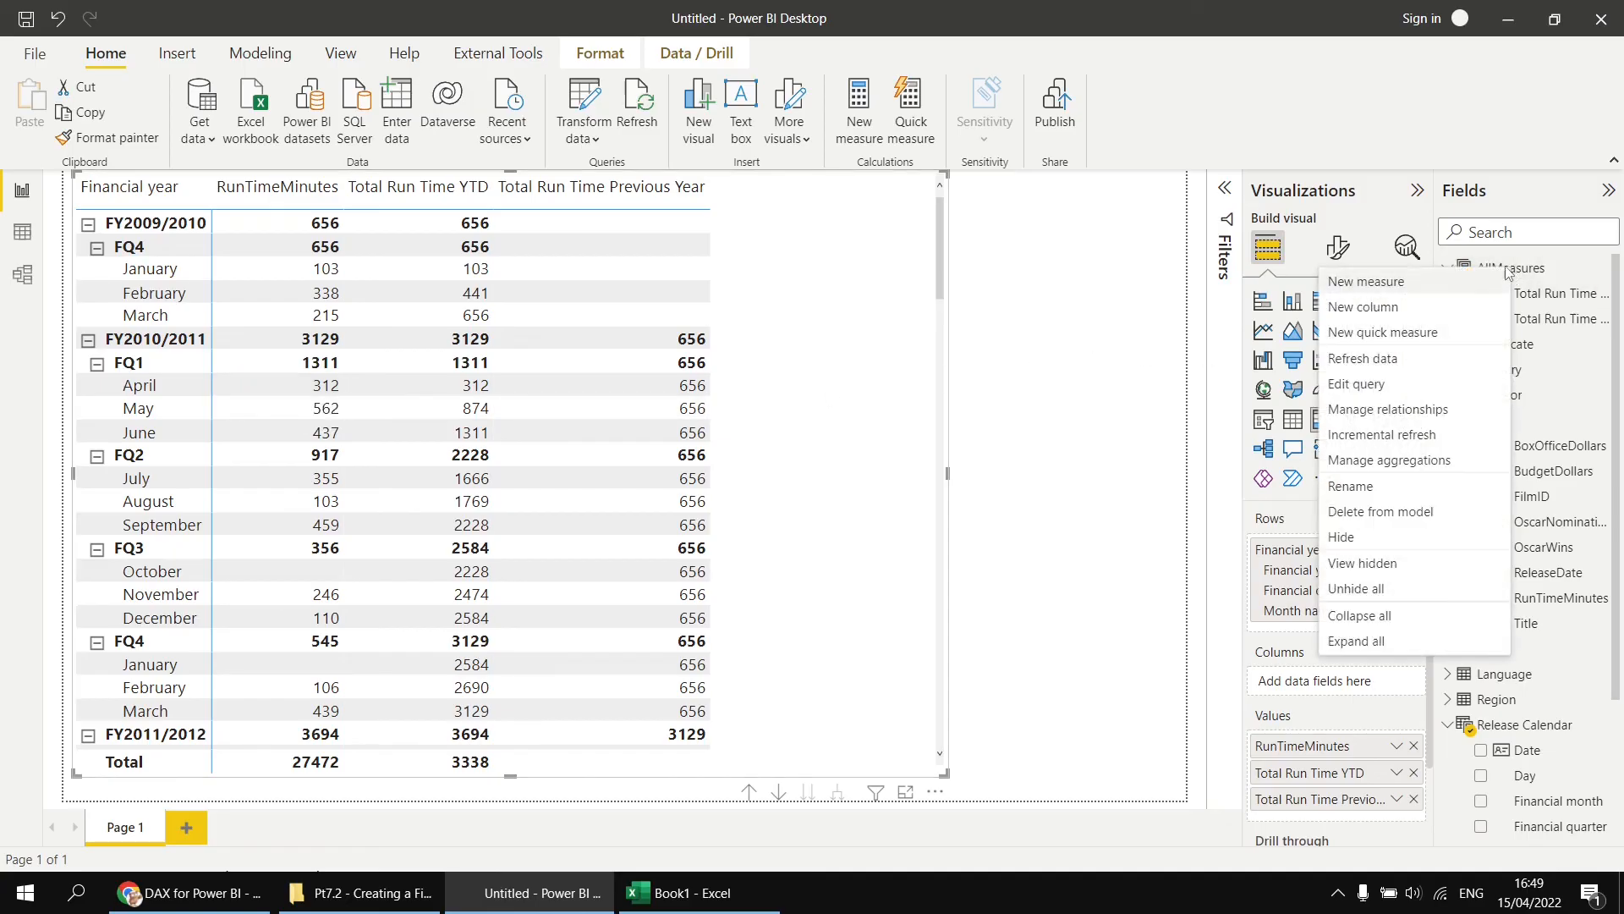
click(1391, 282)
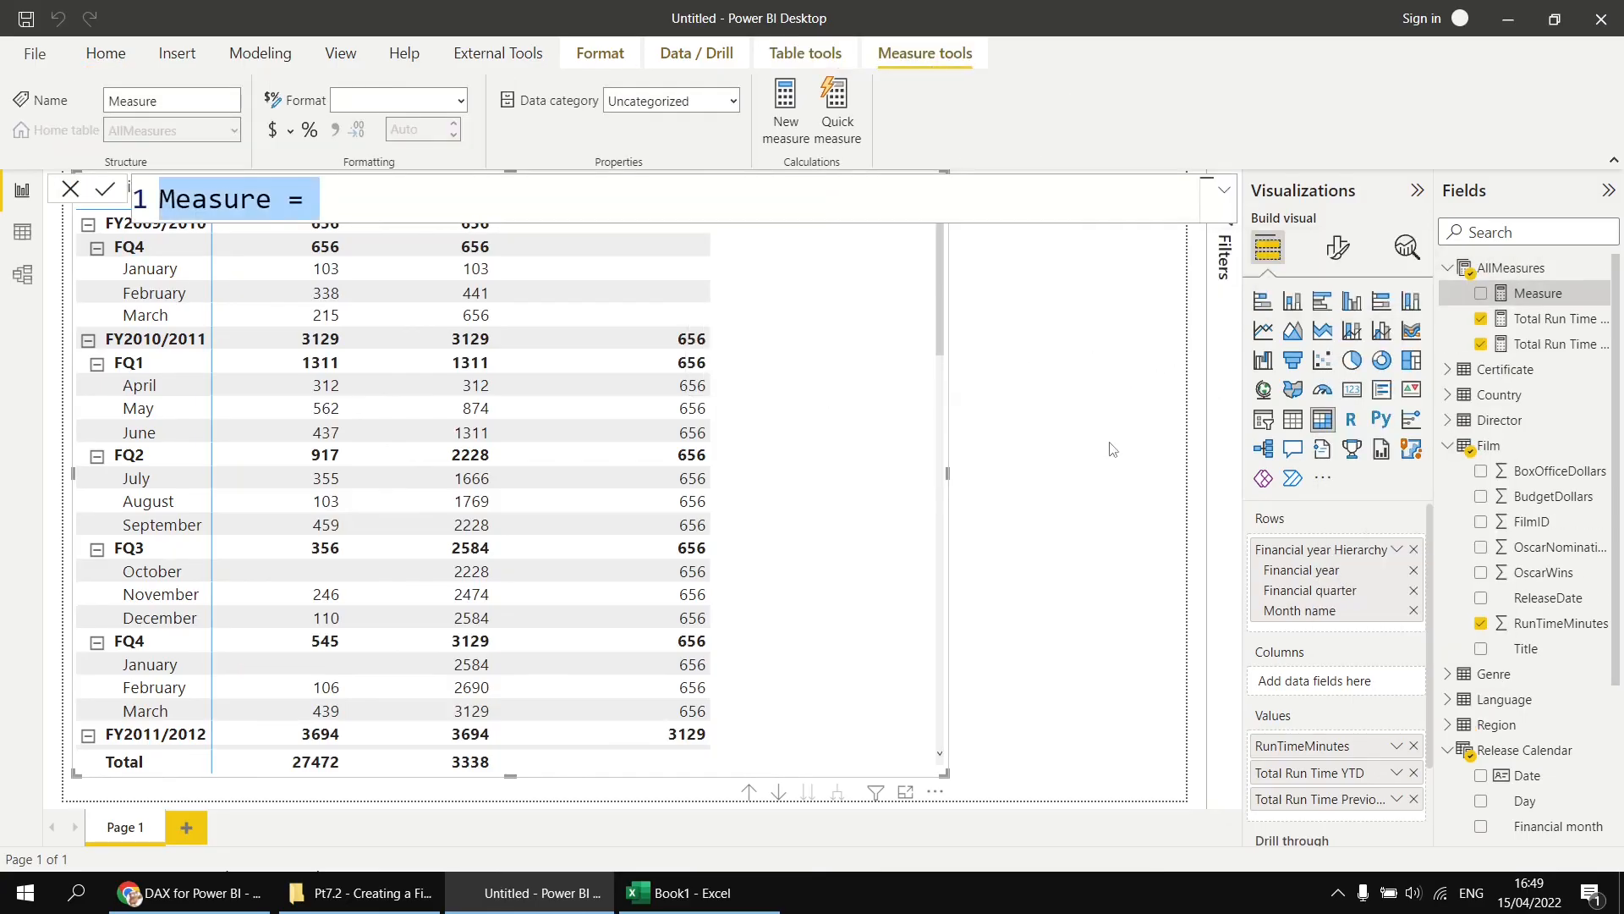
text(Total Run T)
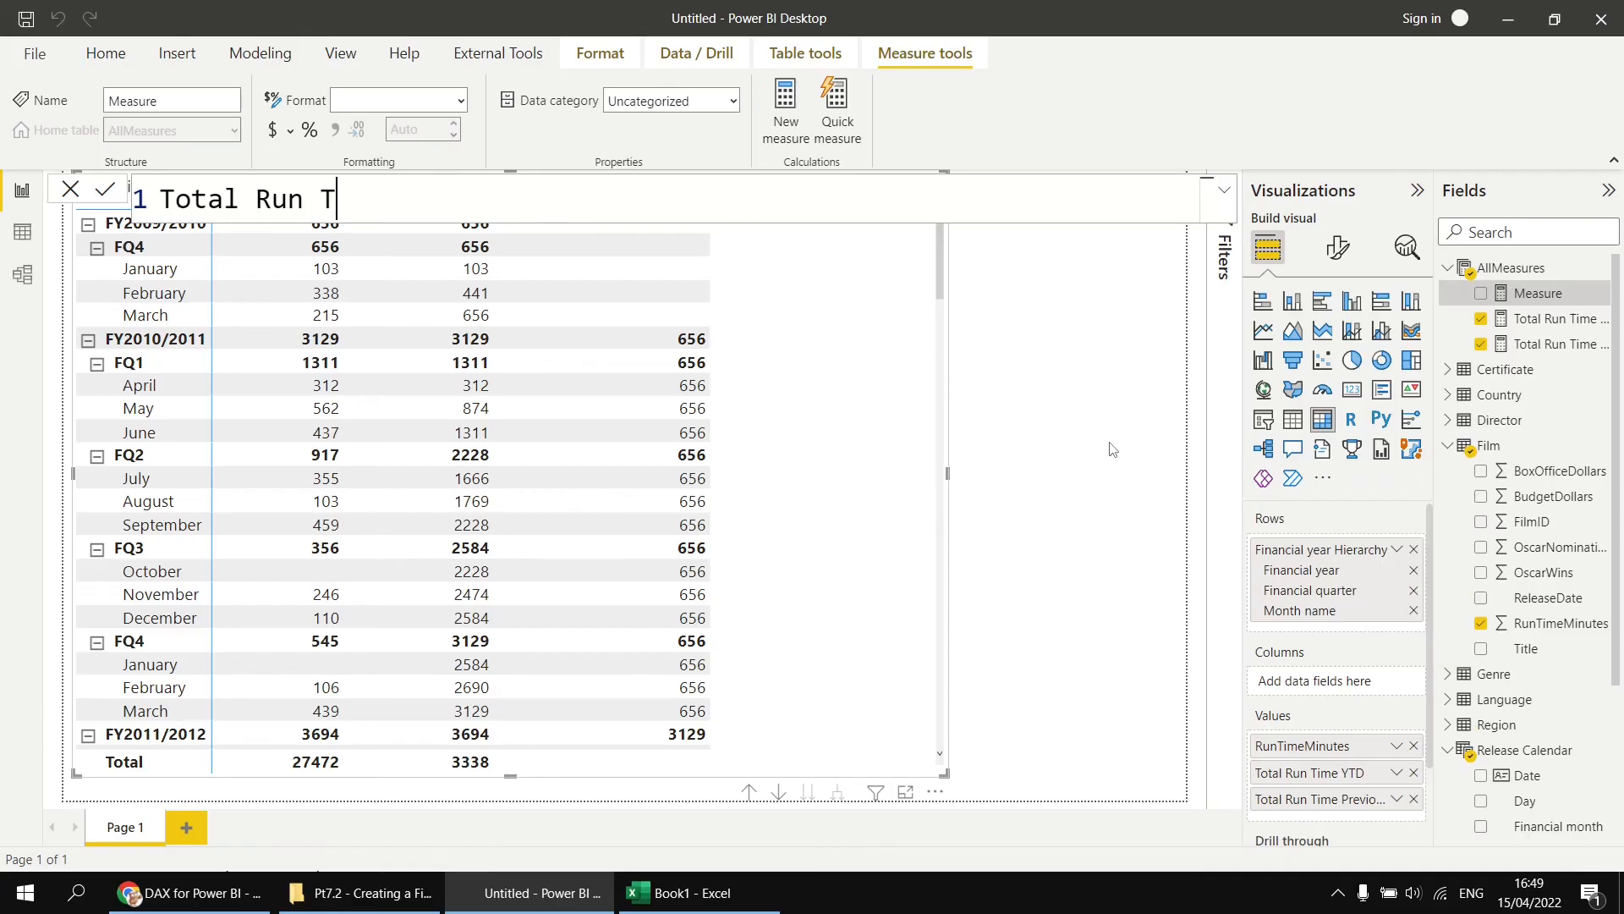
text(ime Current Year = )
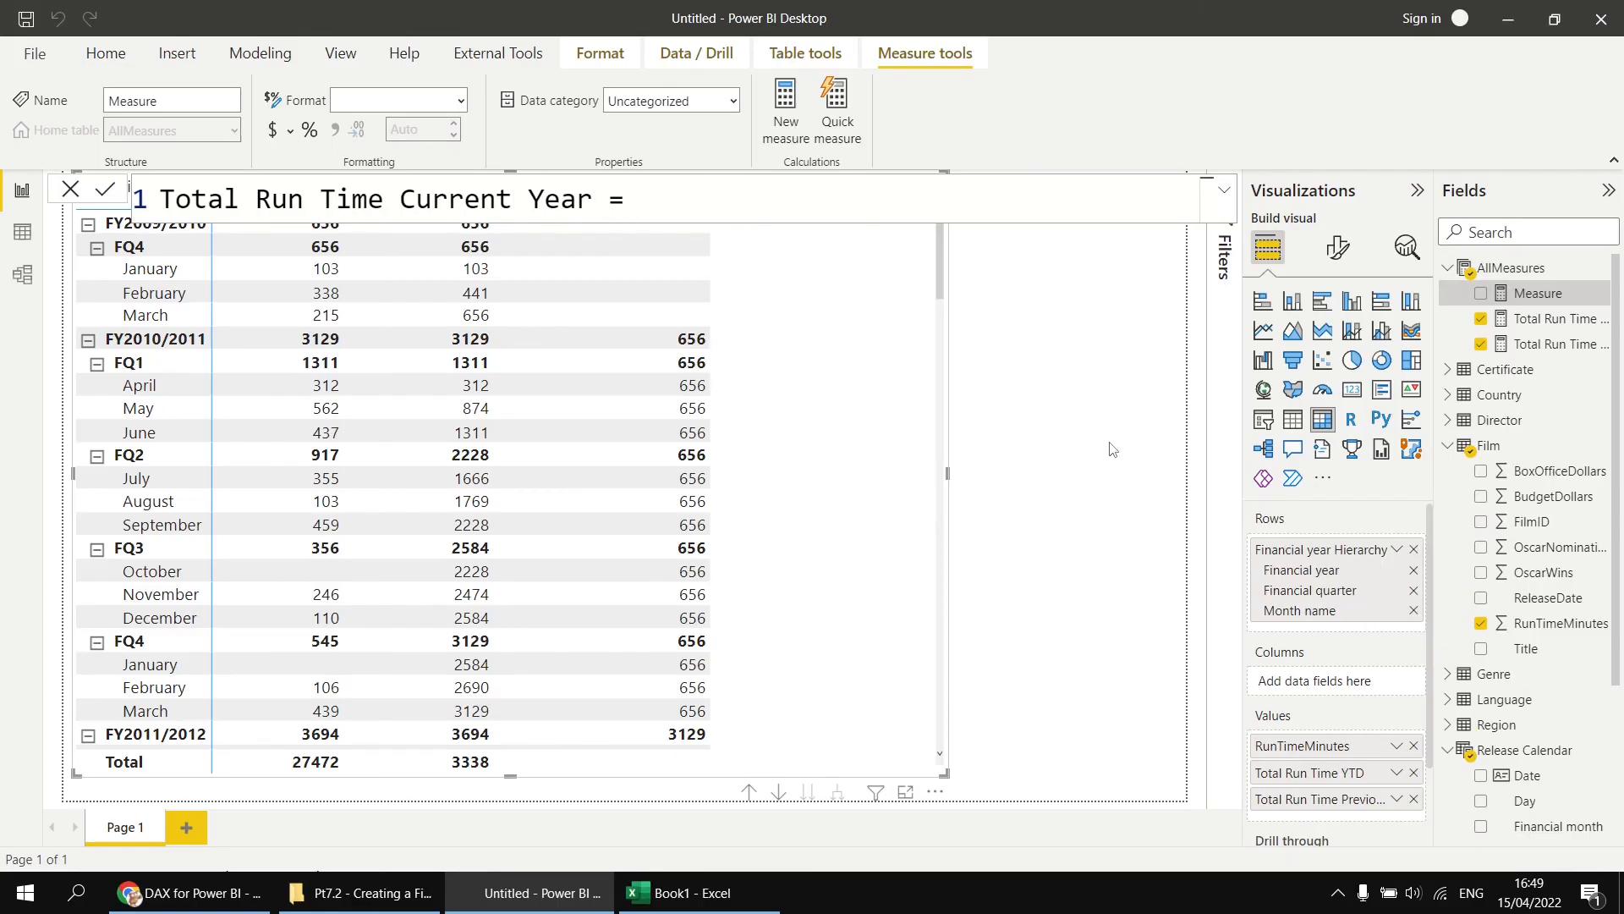
text(CAL)
key(Tab)
key(shift+Return)
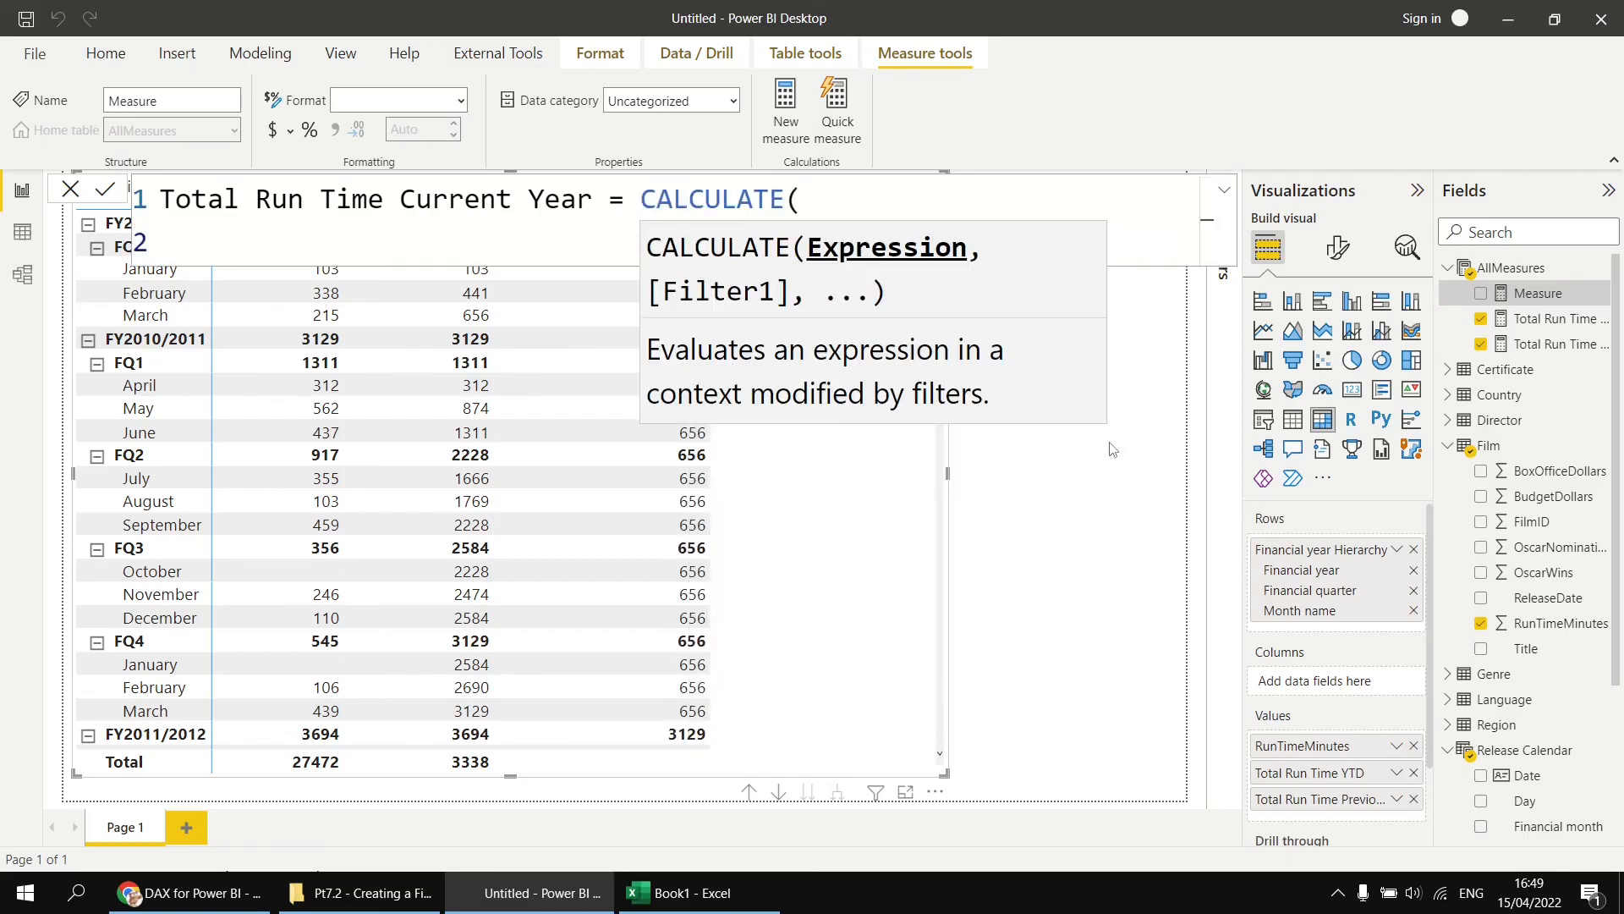
Enter SUM(Film[RunTimeMinutes]) as the expression argument of CALCULATE and start a new line for the filter.
text(sum)
key(Tab)
text(run)
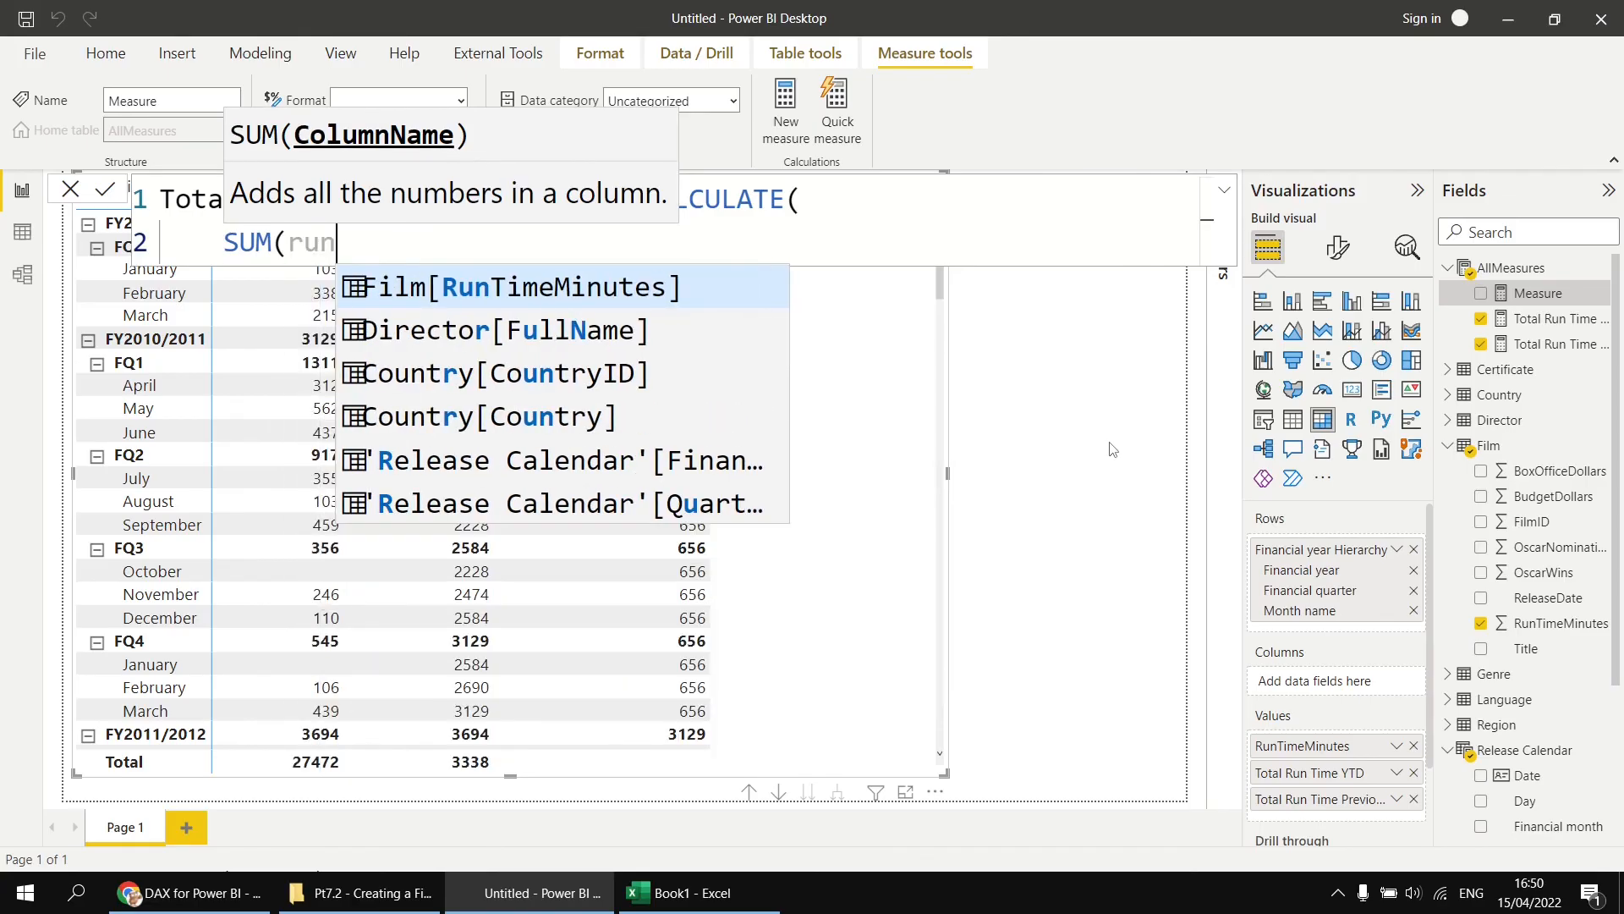
key(Tab)
text(),)
key(shift+Return)
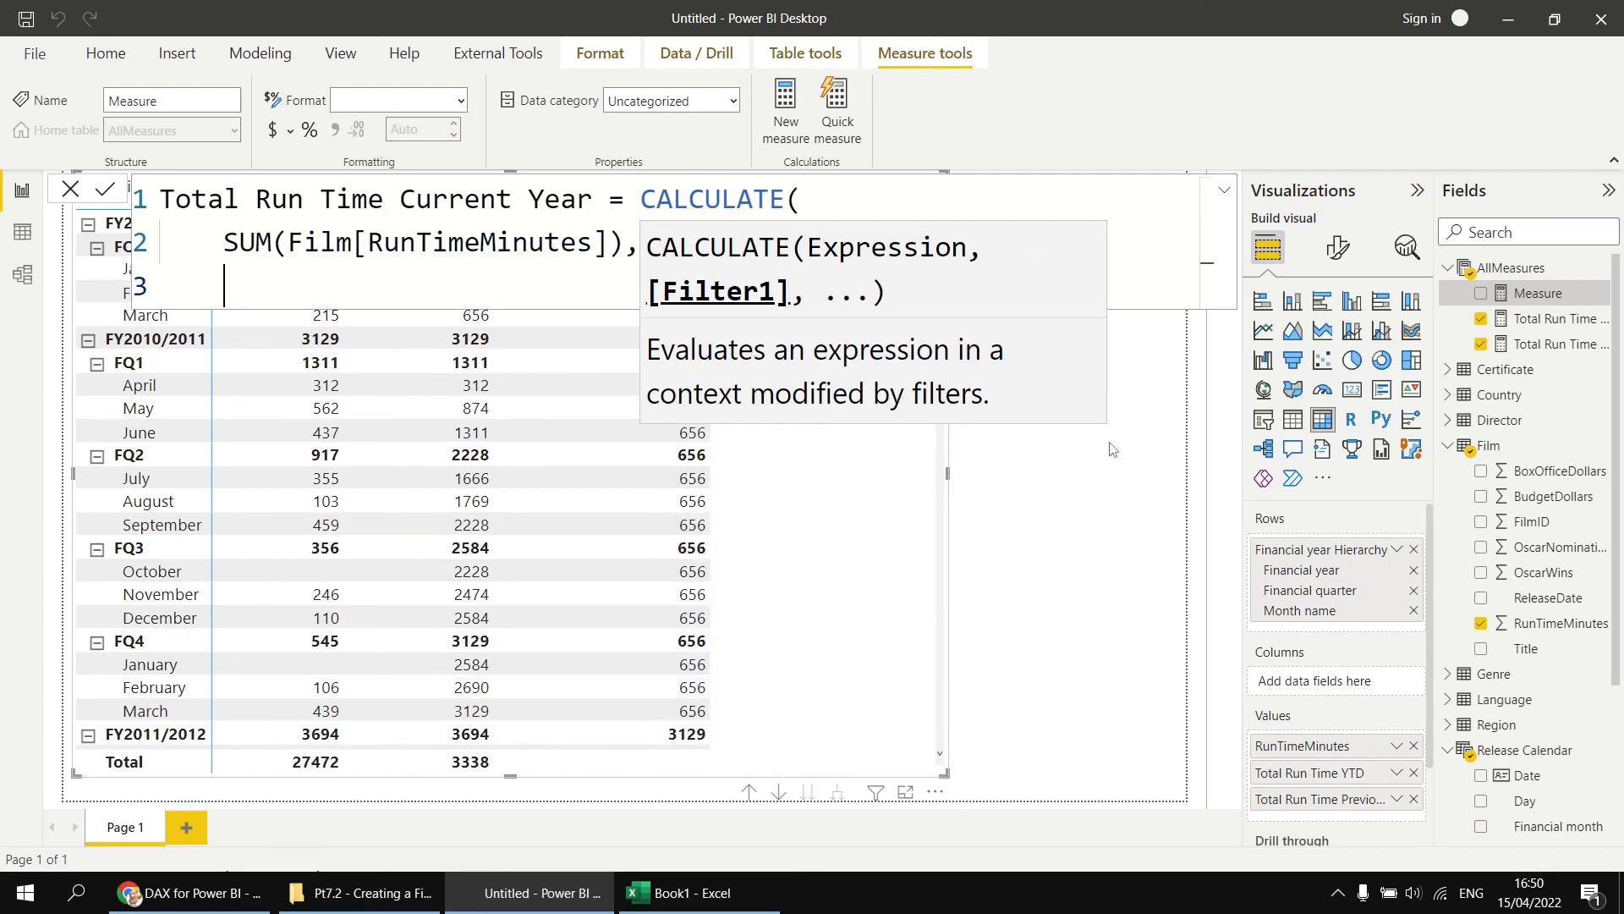
Add DATESBETWEEN as the CALCULATE filter, with 'Release Calendar'[Date] on its own line as the dates argument.
text(DATES)
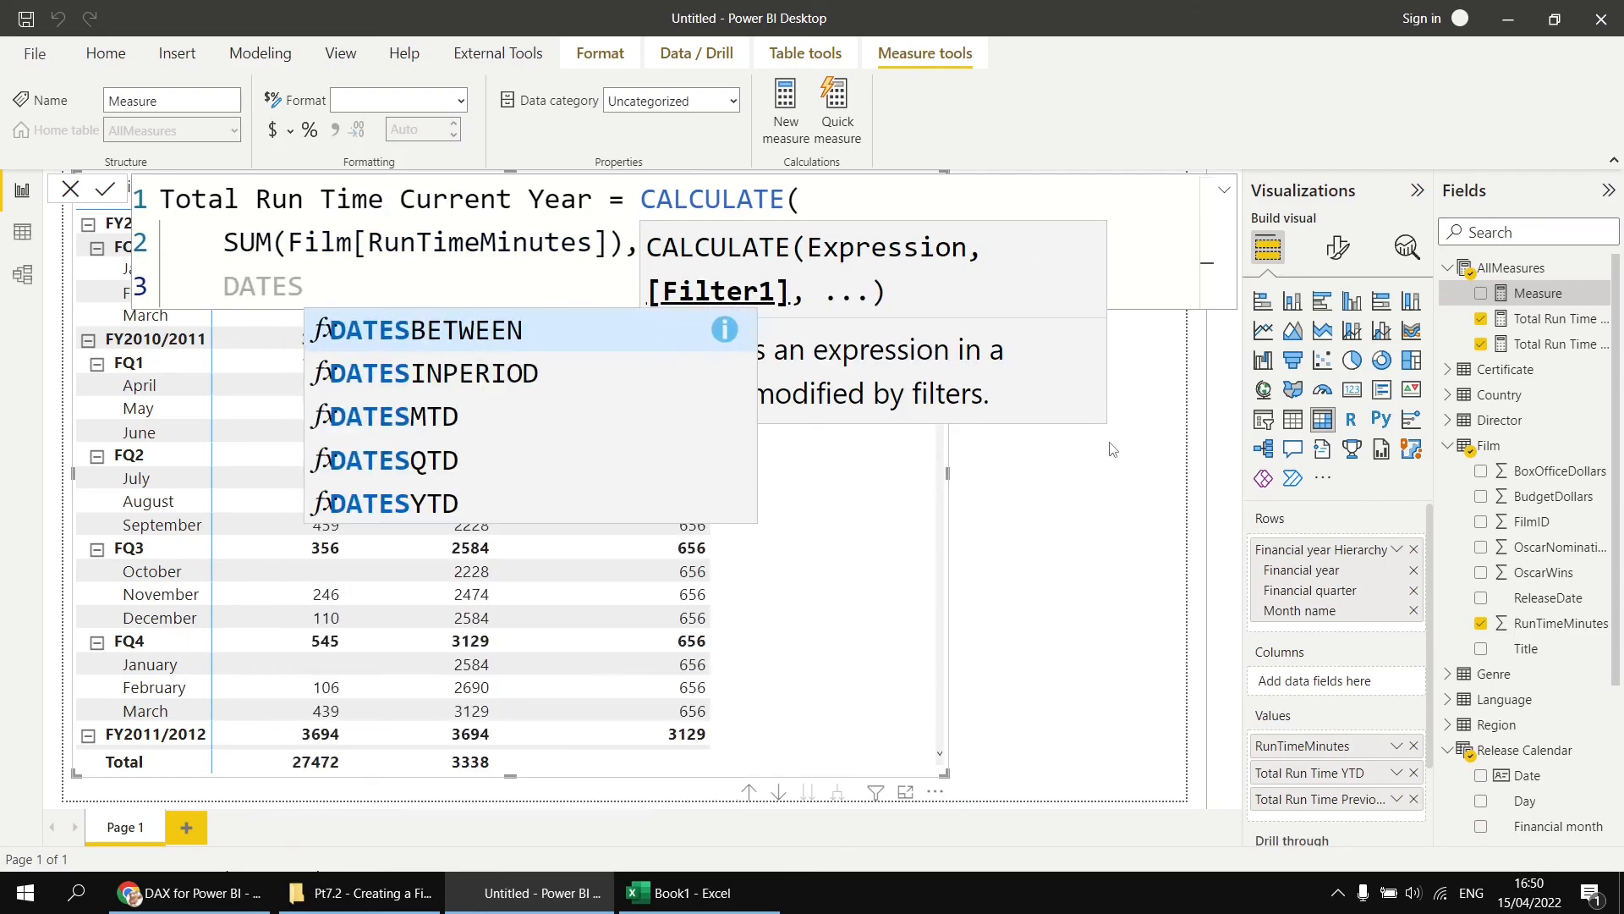
key(Tab)
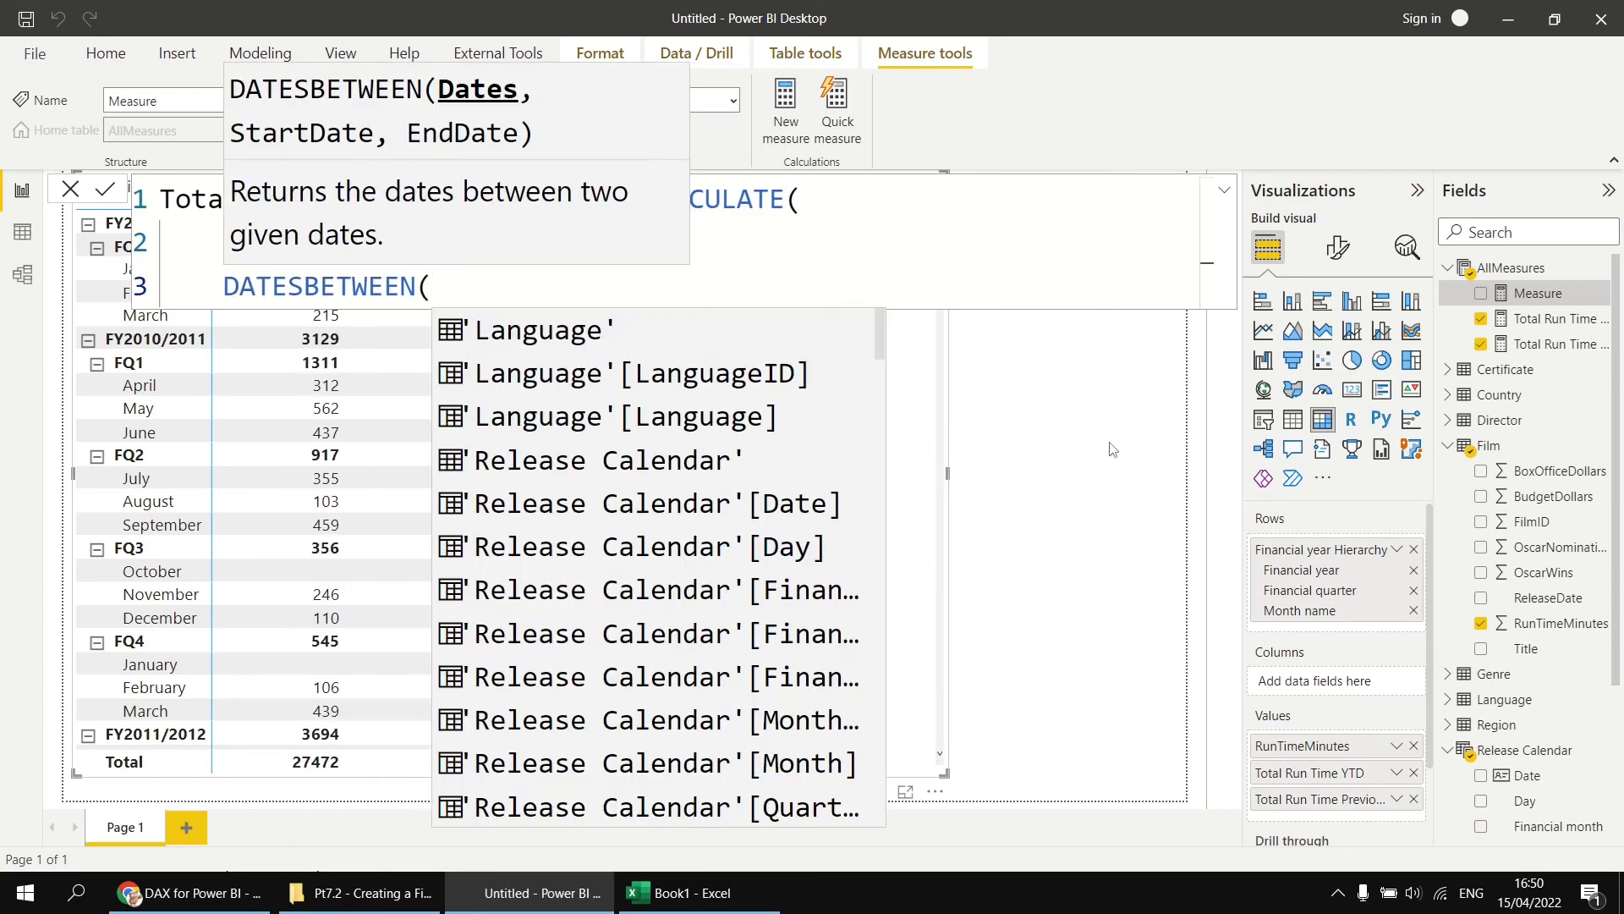
key(shift+Return)
text(rel)
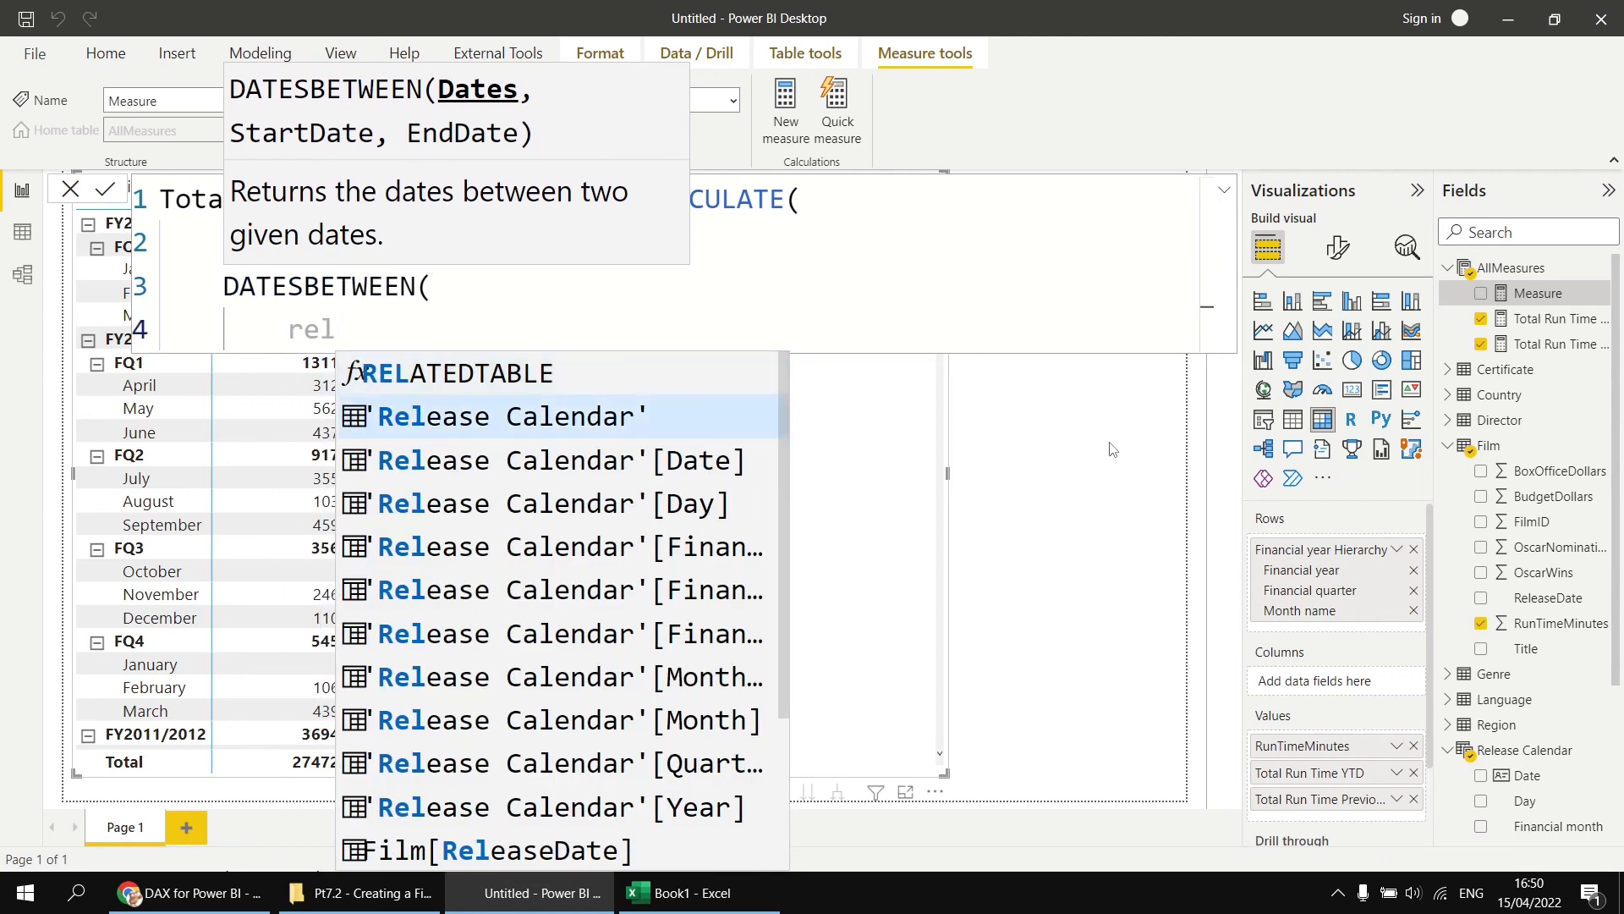
key(Down)
key(Tab)
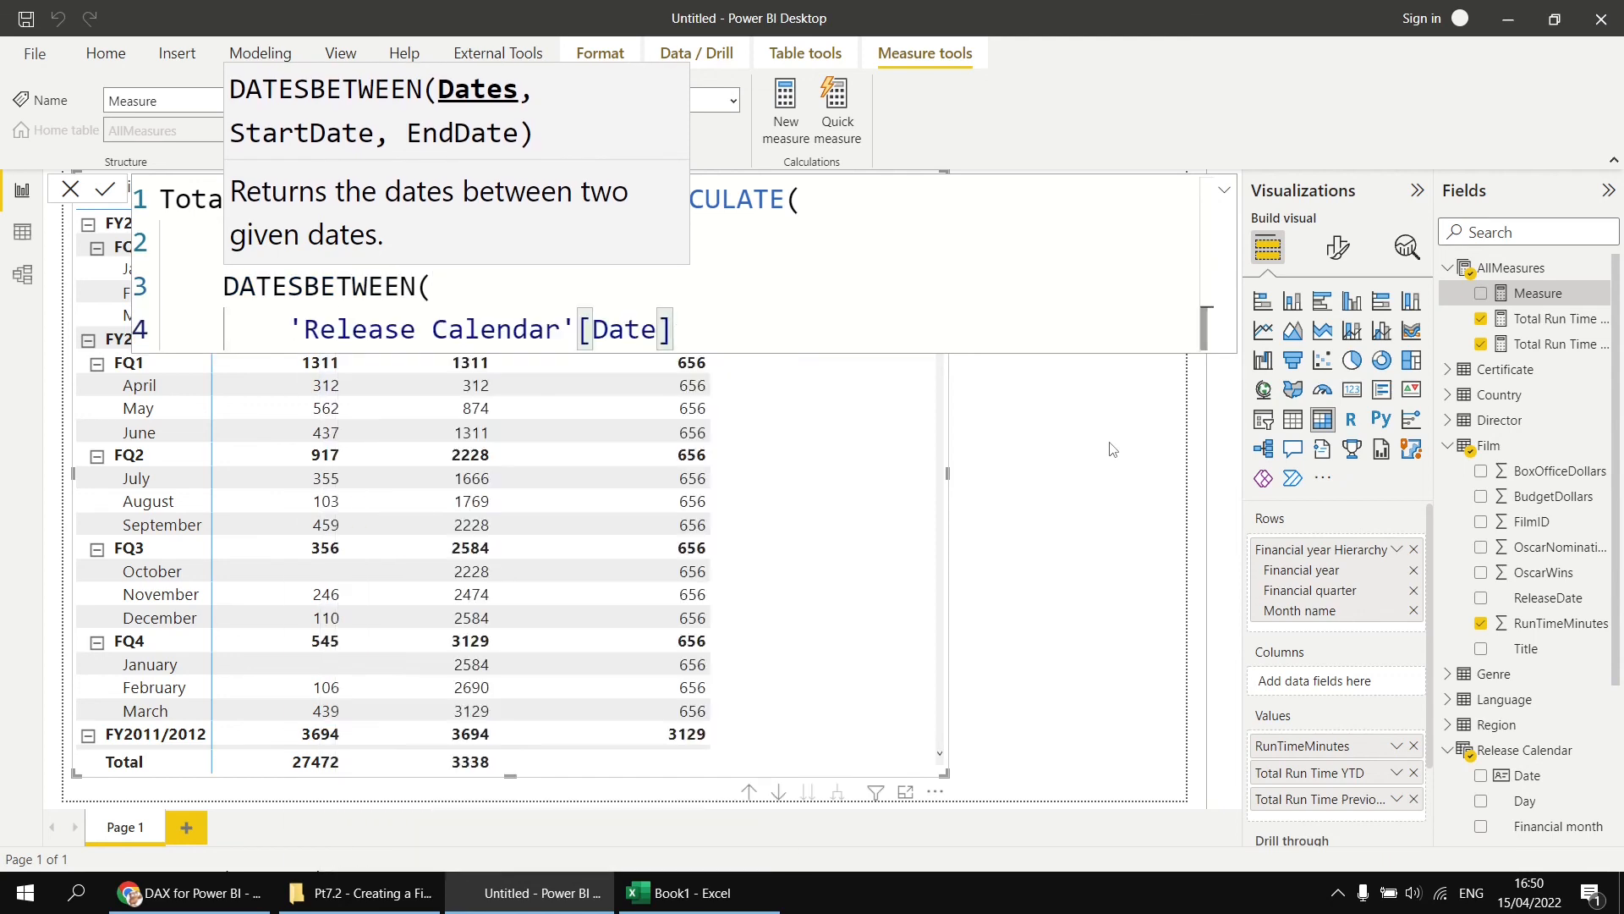
text(,)
key(shift+Return)
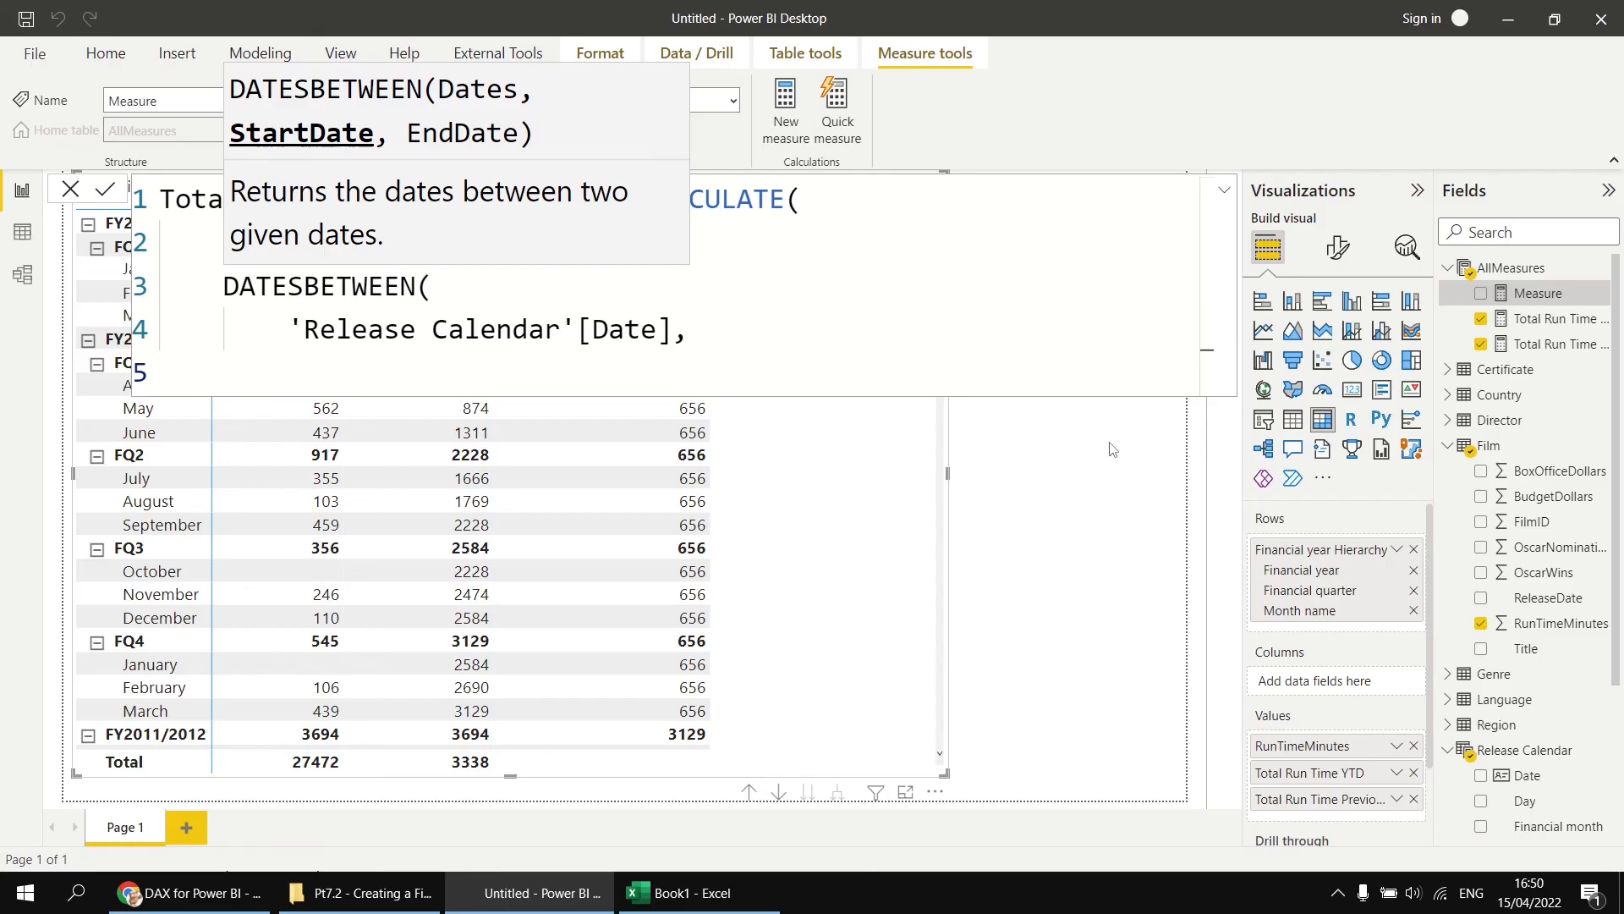
Enter STARTOFYEAR('Release Calendar'[Date], "03/31") as the start date argument of DATESBETWEEN.
text(star)
key(Down)
key(Down)
key(Tab)
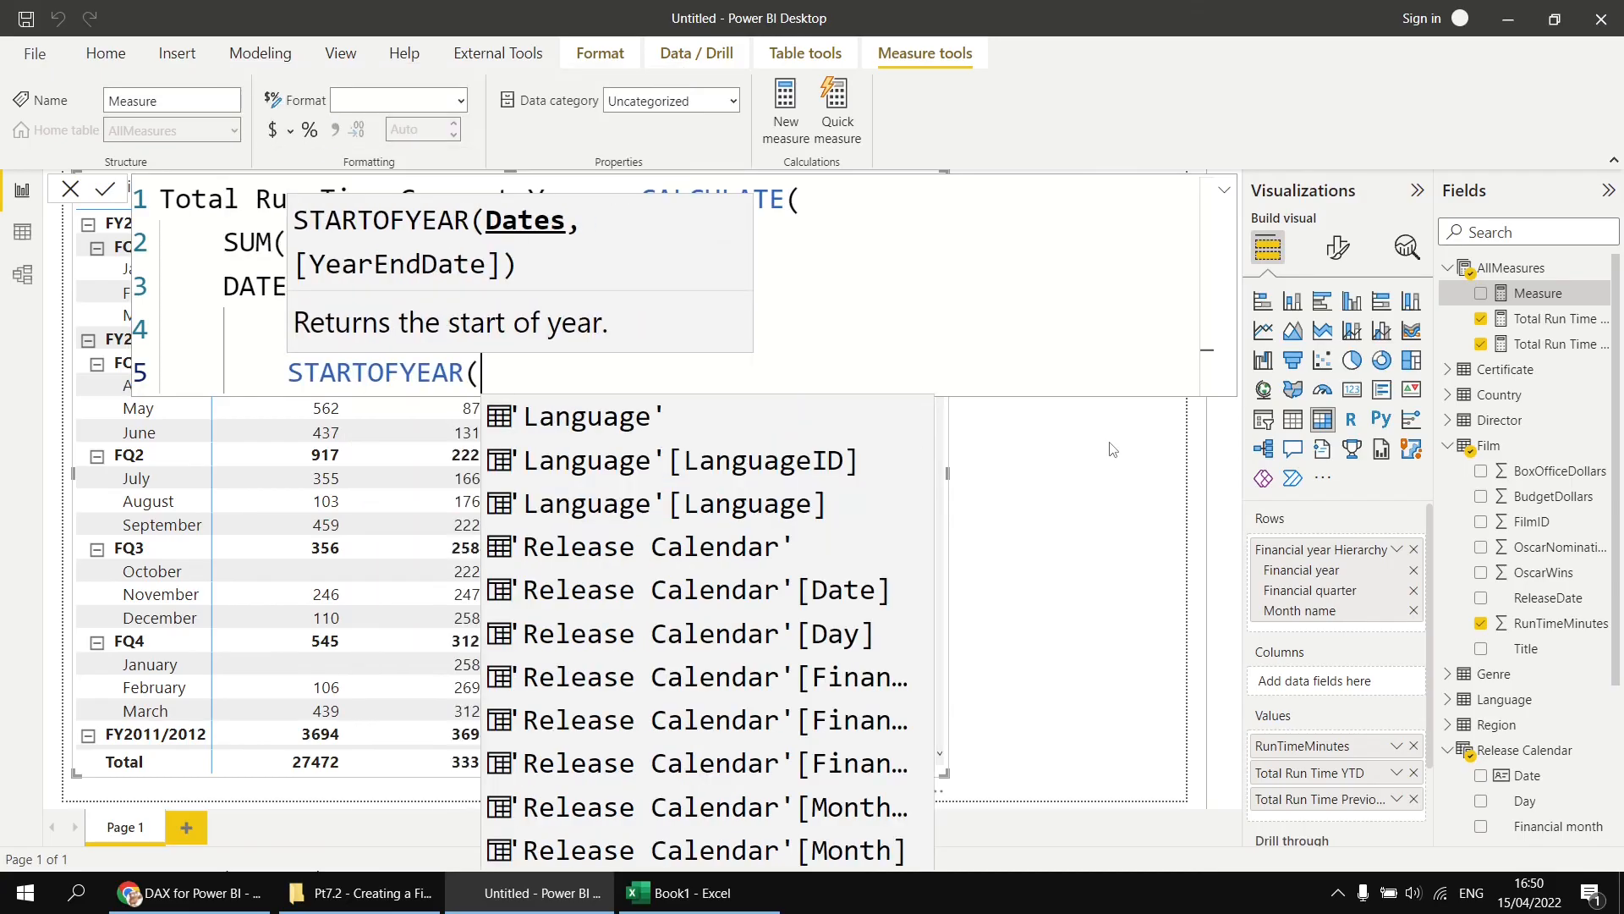
key(Down)
key(Down)
key(Down)
key(Down)
key(Down)
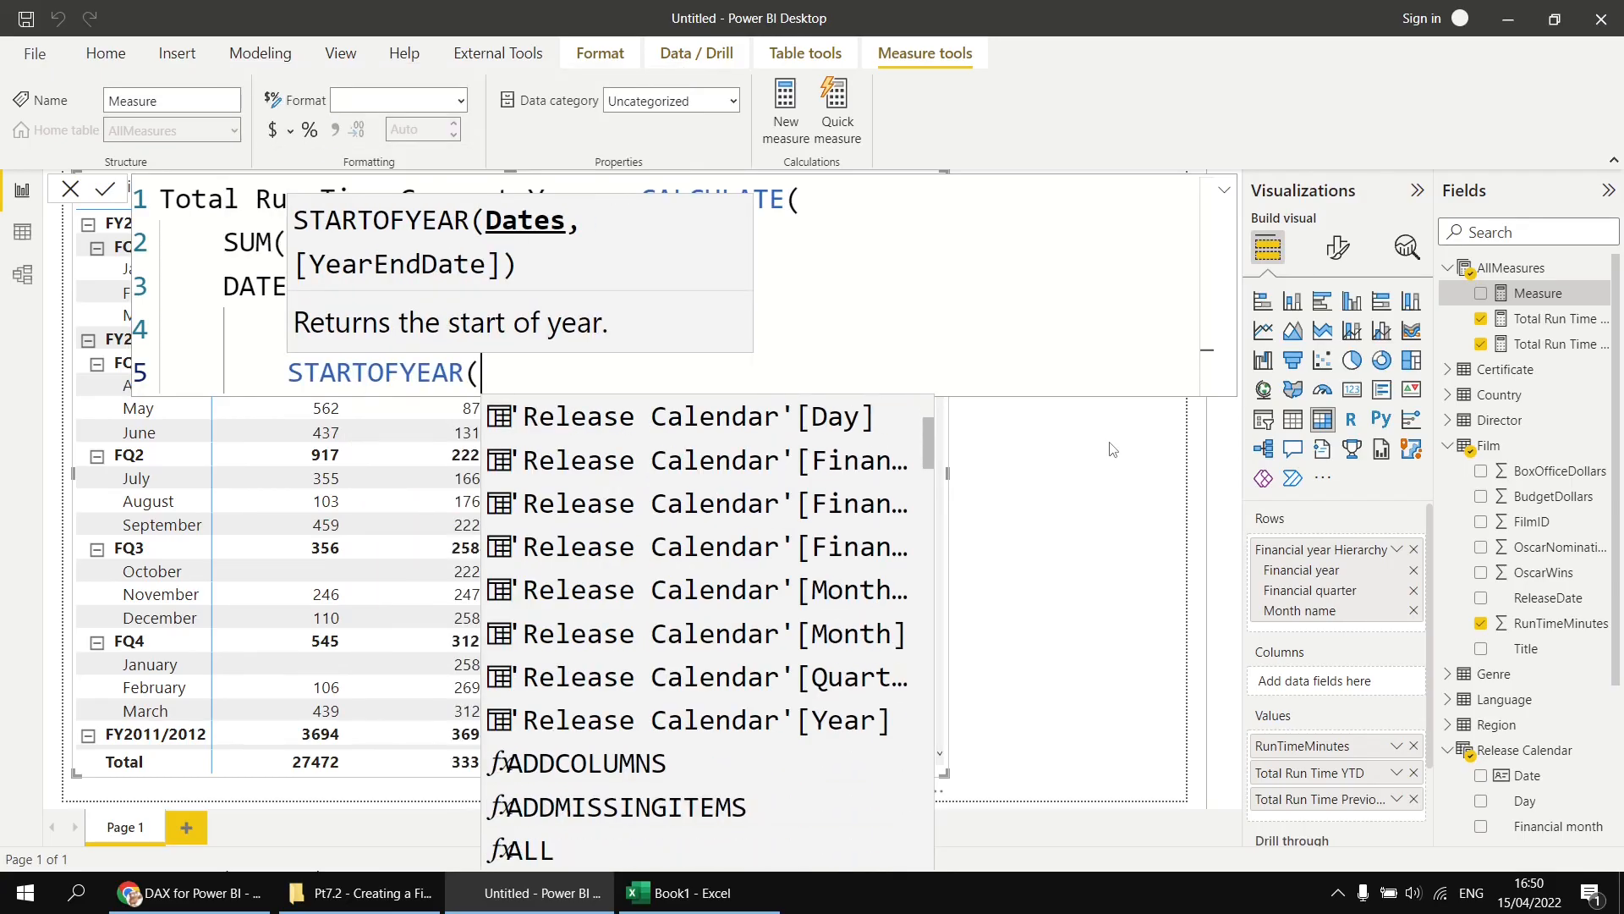
key(Up)
key(Up)
key(Up)
key(Up)
key(Up)
key(Up)
key(Up)
key(Up)
key(Up)
key(Up)
key(Up)
key(Up)
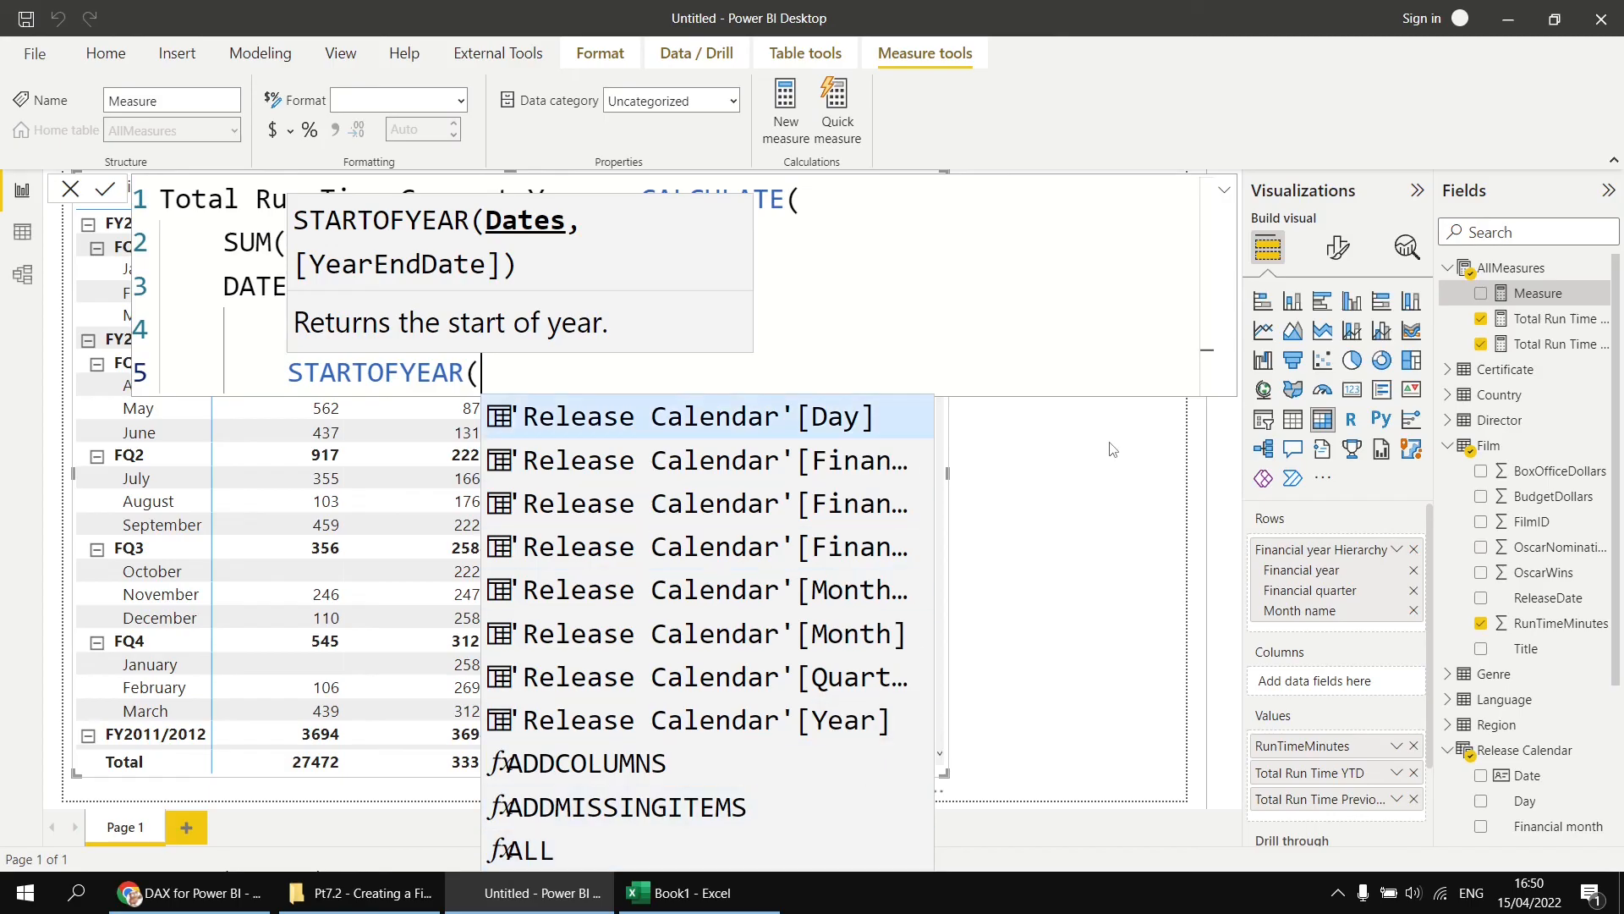
key(Tab)
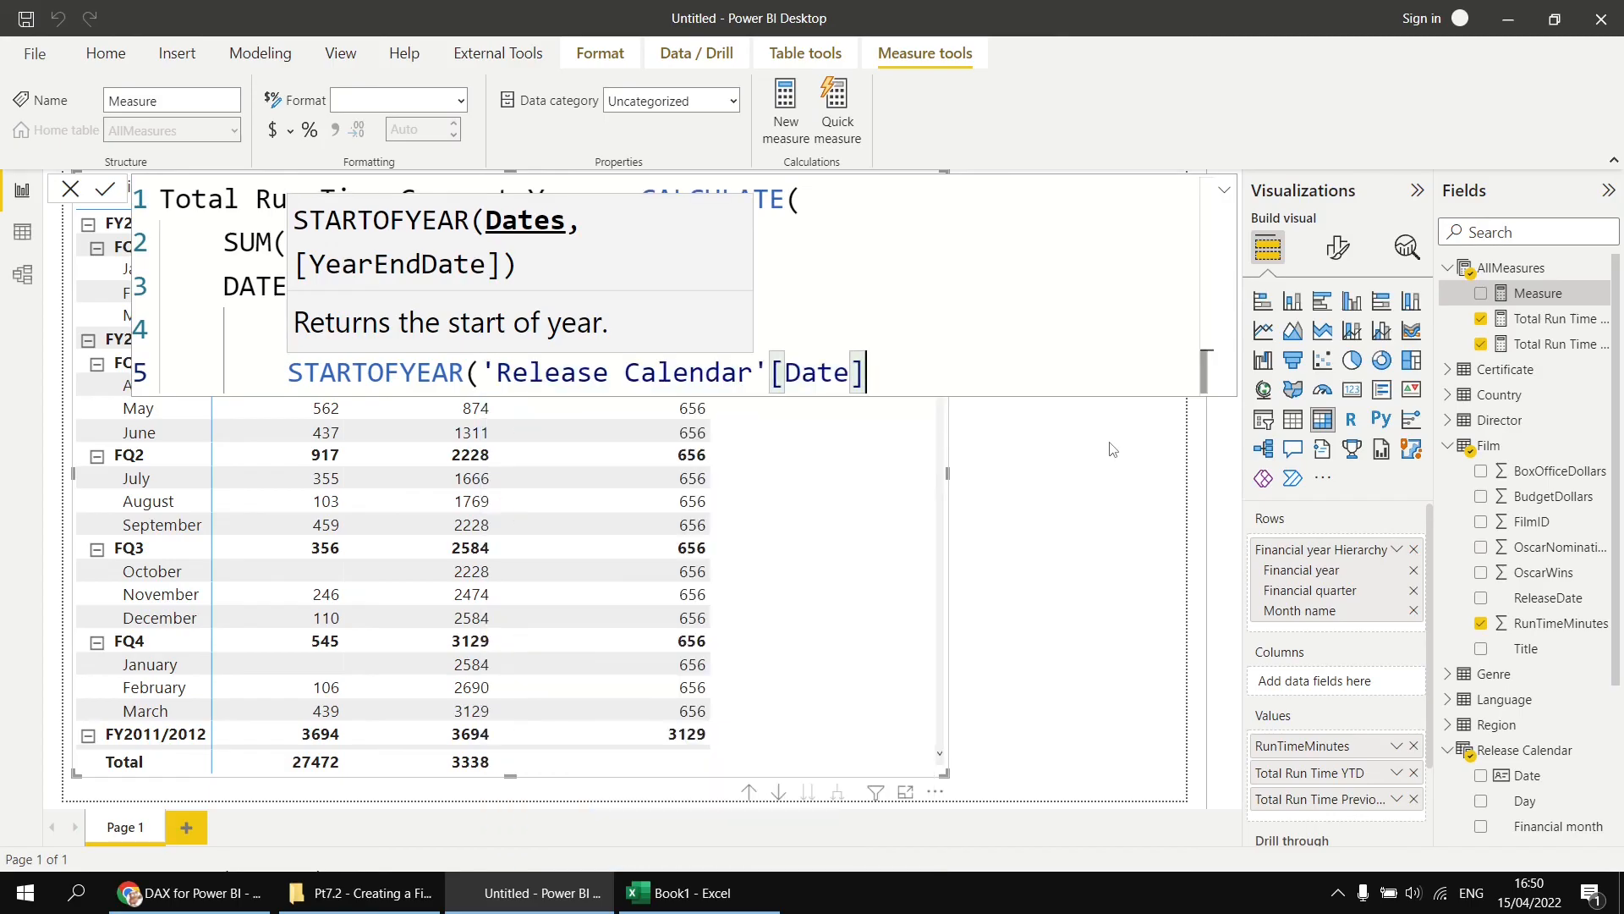
text(, ")
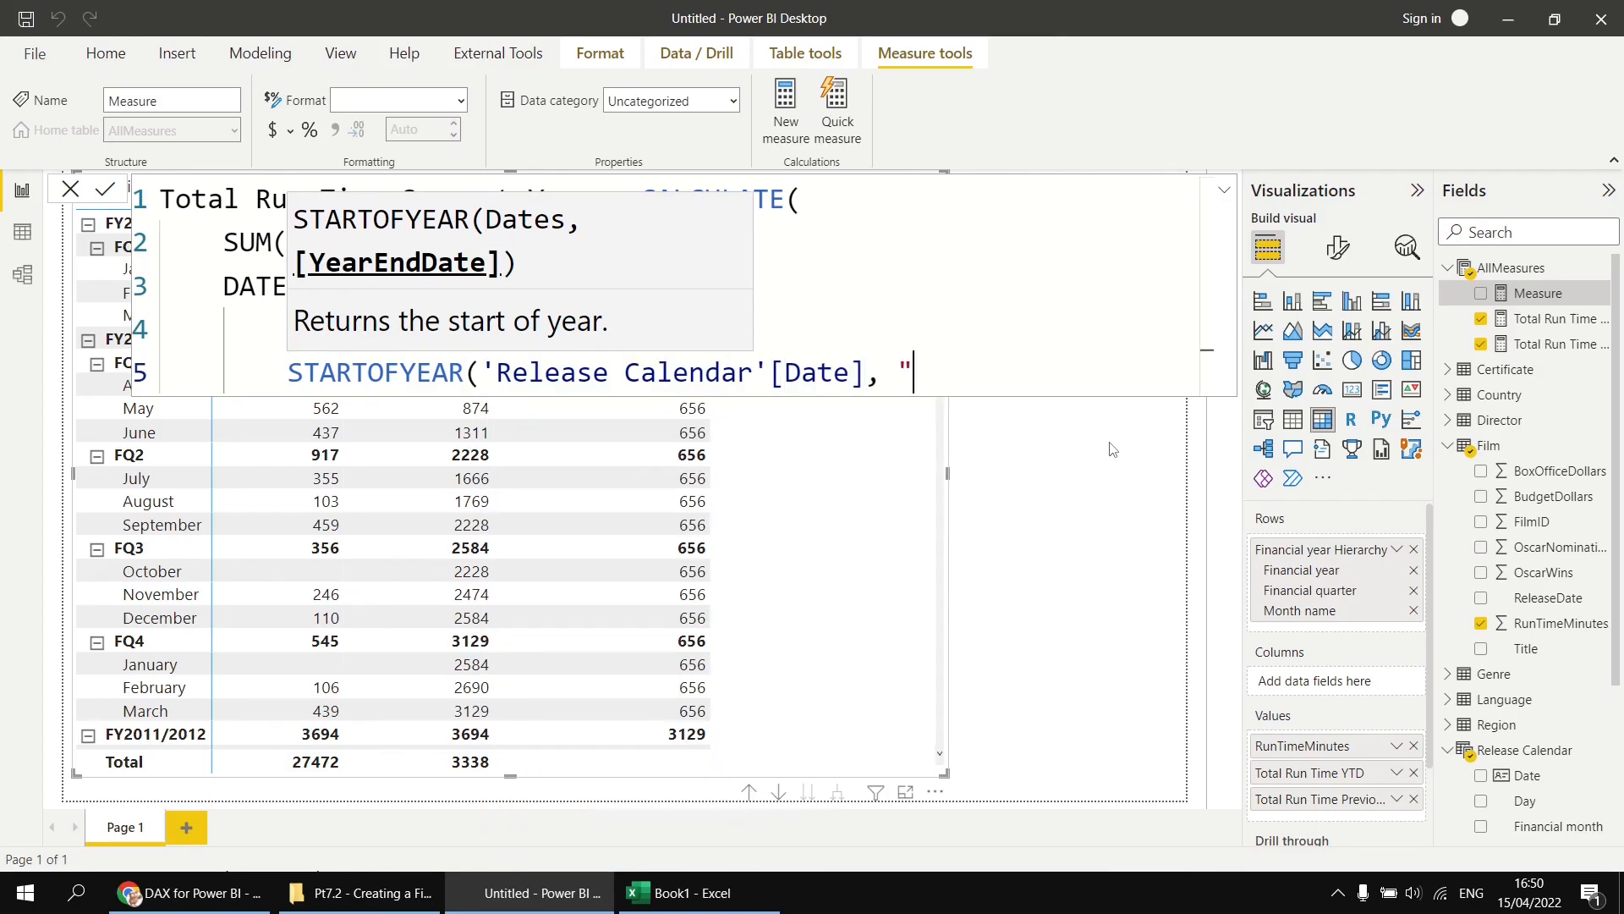
text(03/31"))
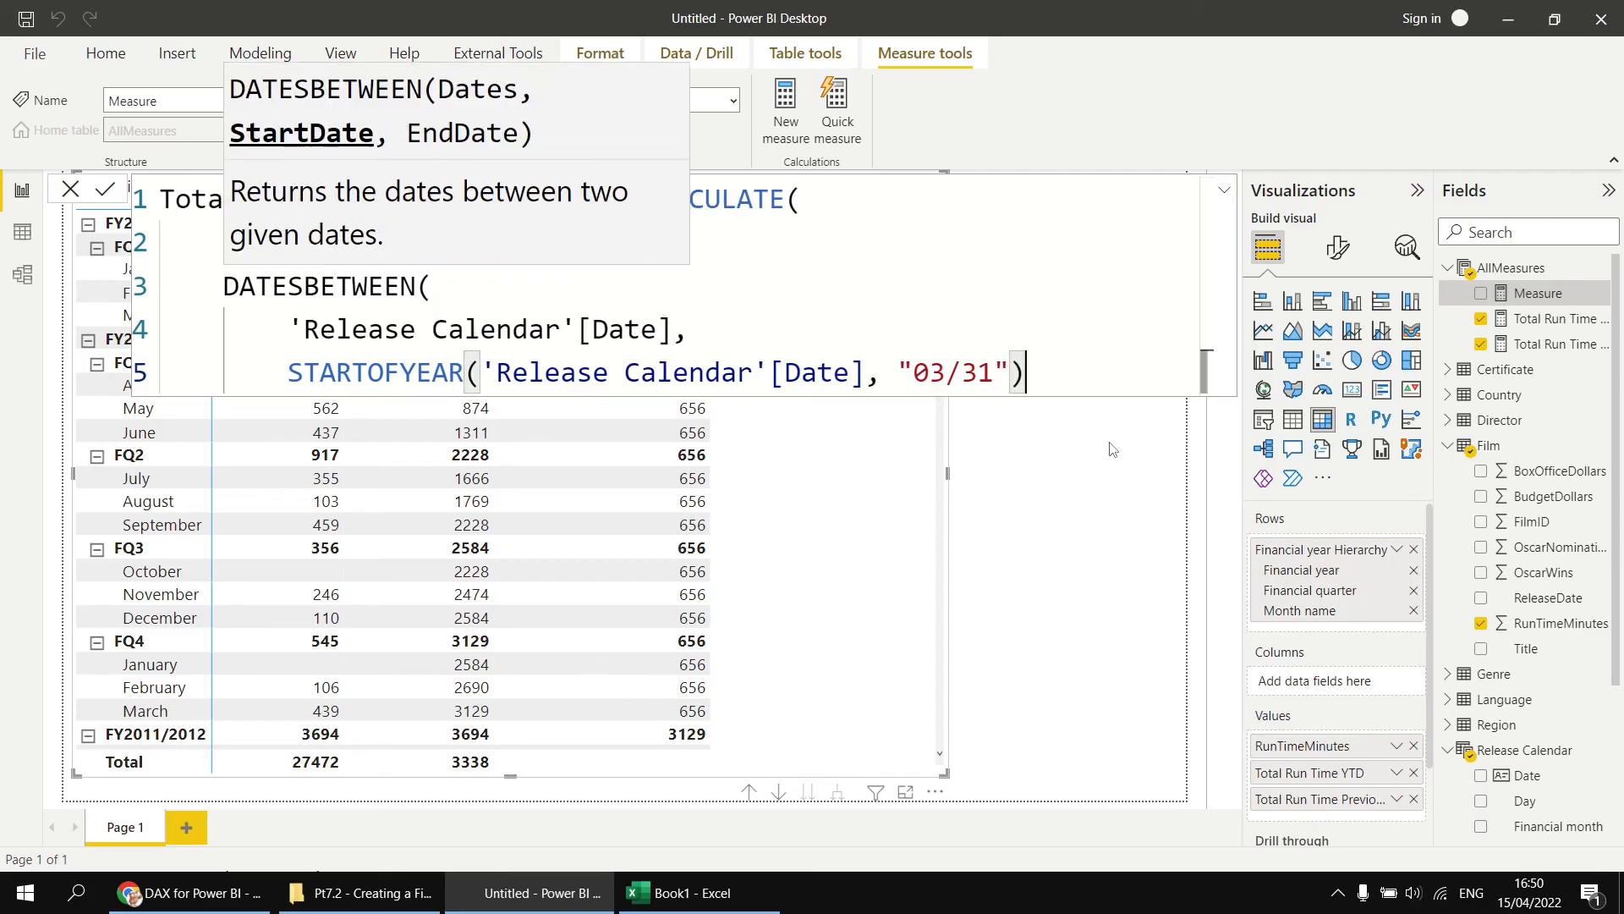
text(,)
key(shift+Return)
Enter ENDOFYEAR('Release Calendar'[Date], "03/31") as the end date argument of DATESBETWEEN.
text(END)
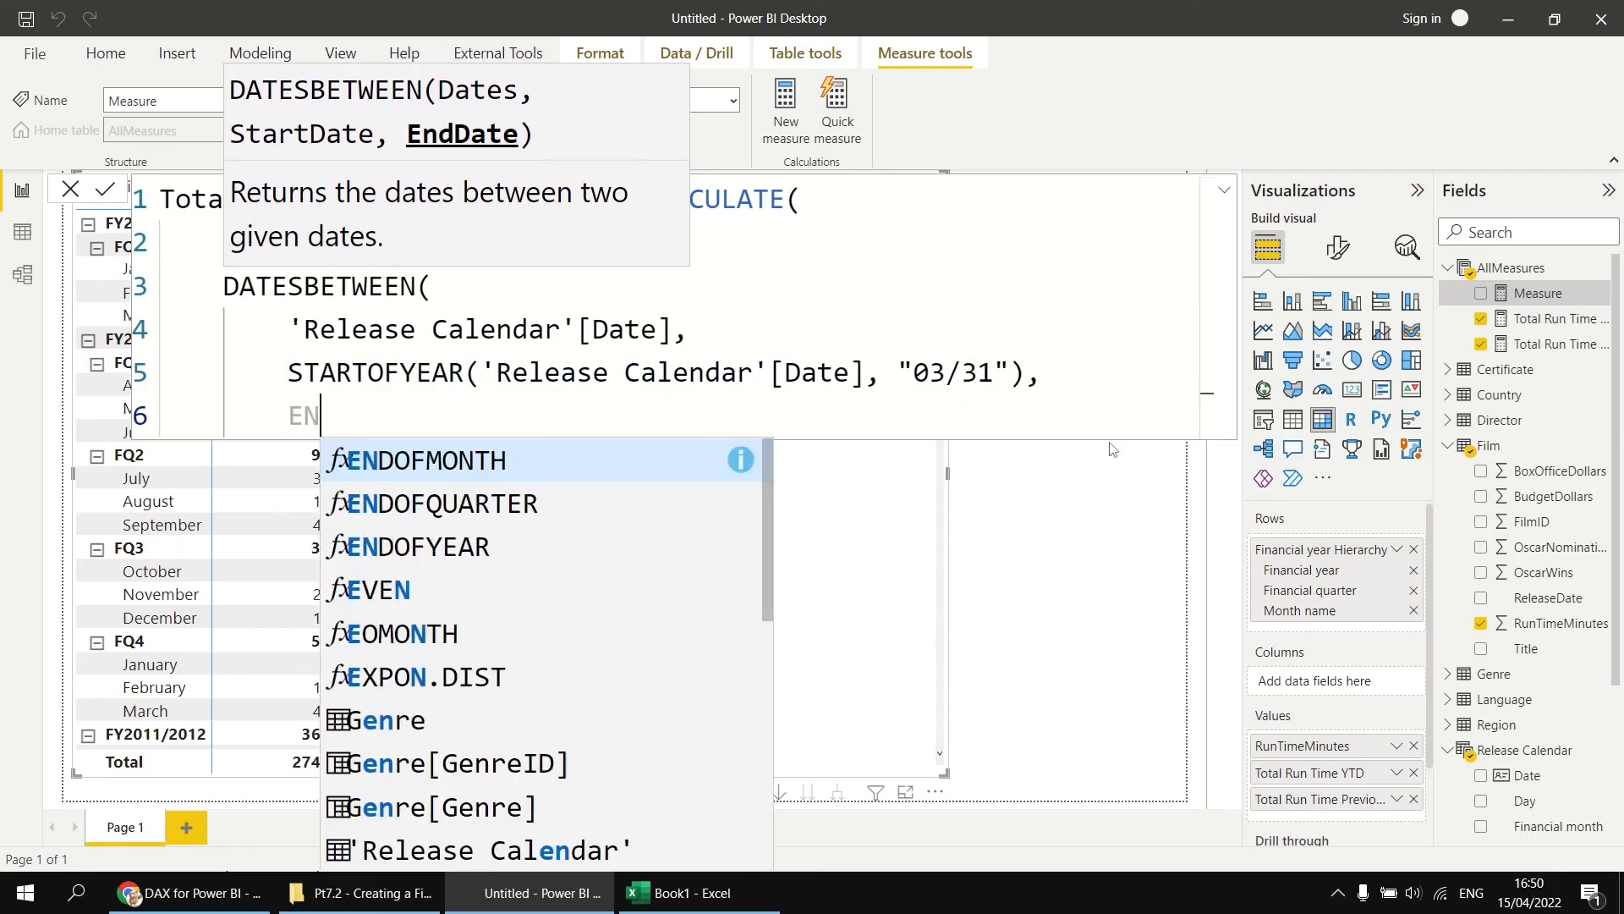
key(Down)
key(Down)
key(Tab)
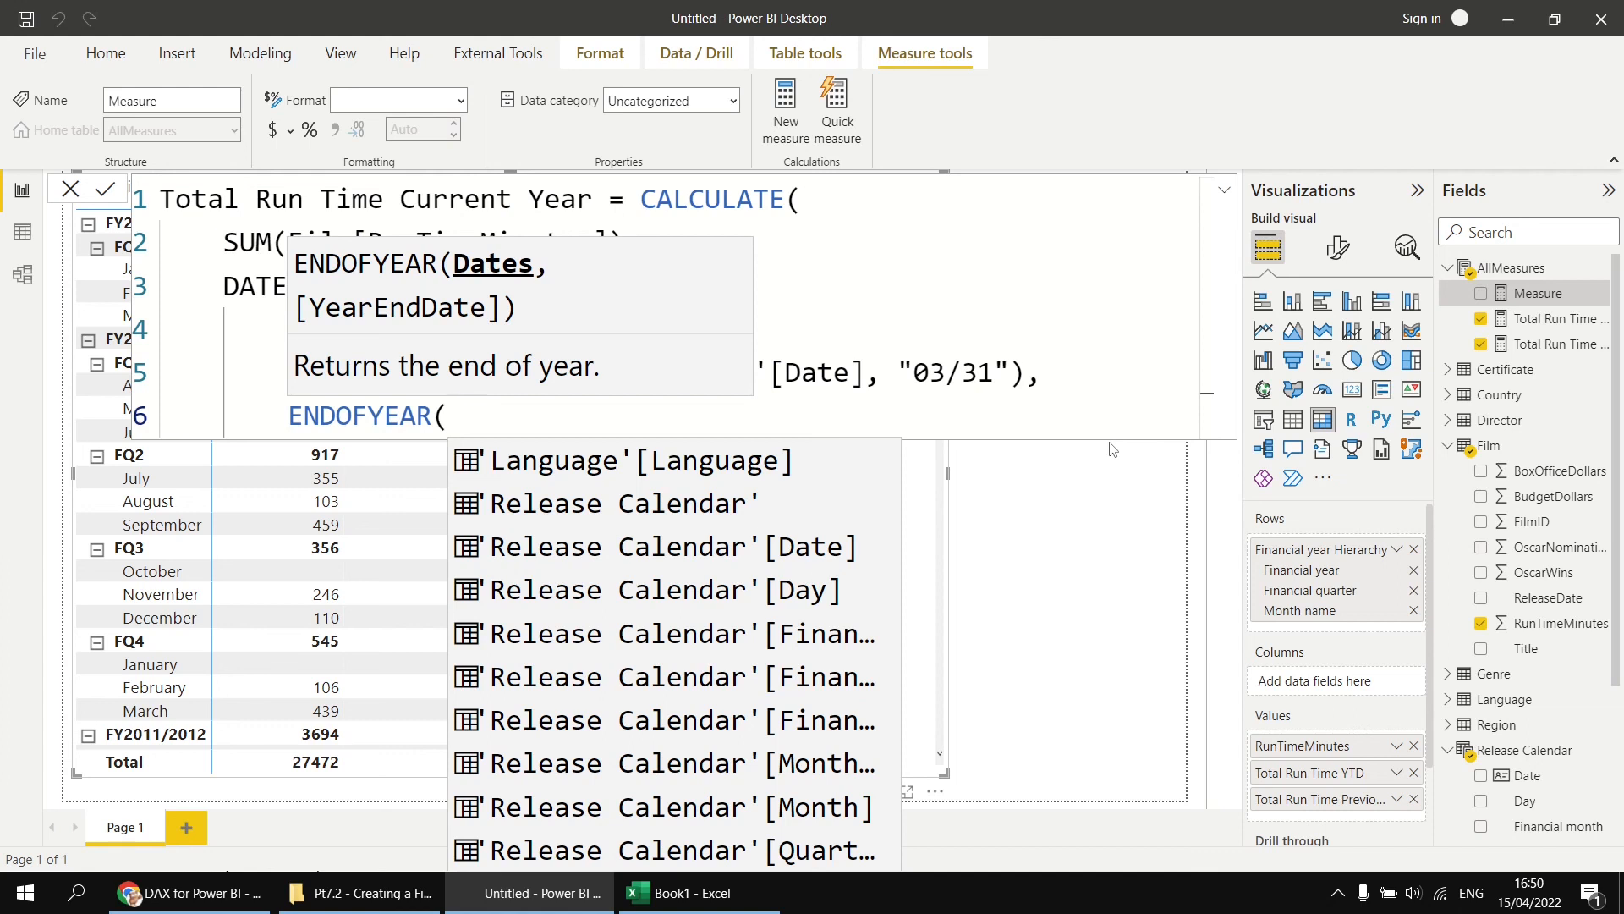
key(Down)
key(Down)
key(Down)
key(Down)
key(Up)
key(Up)
key(Up)
key(Up)
key(Up)
key(Up)
key(Up)
key(Up)
key(Up)
key(Up)
key(Up)
key(Up)
key(Up)
key(Up)
key(Up)
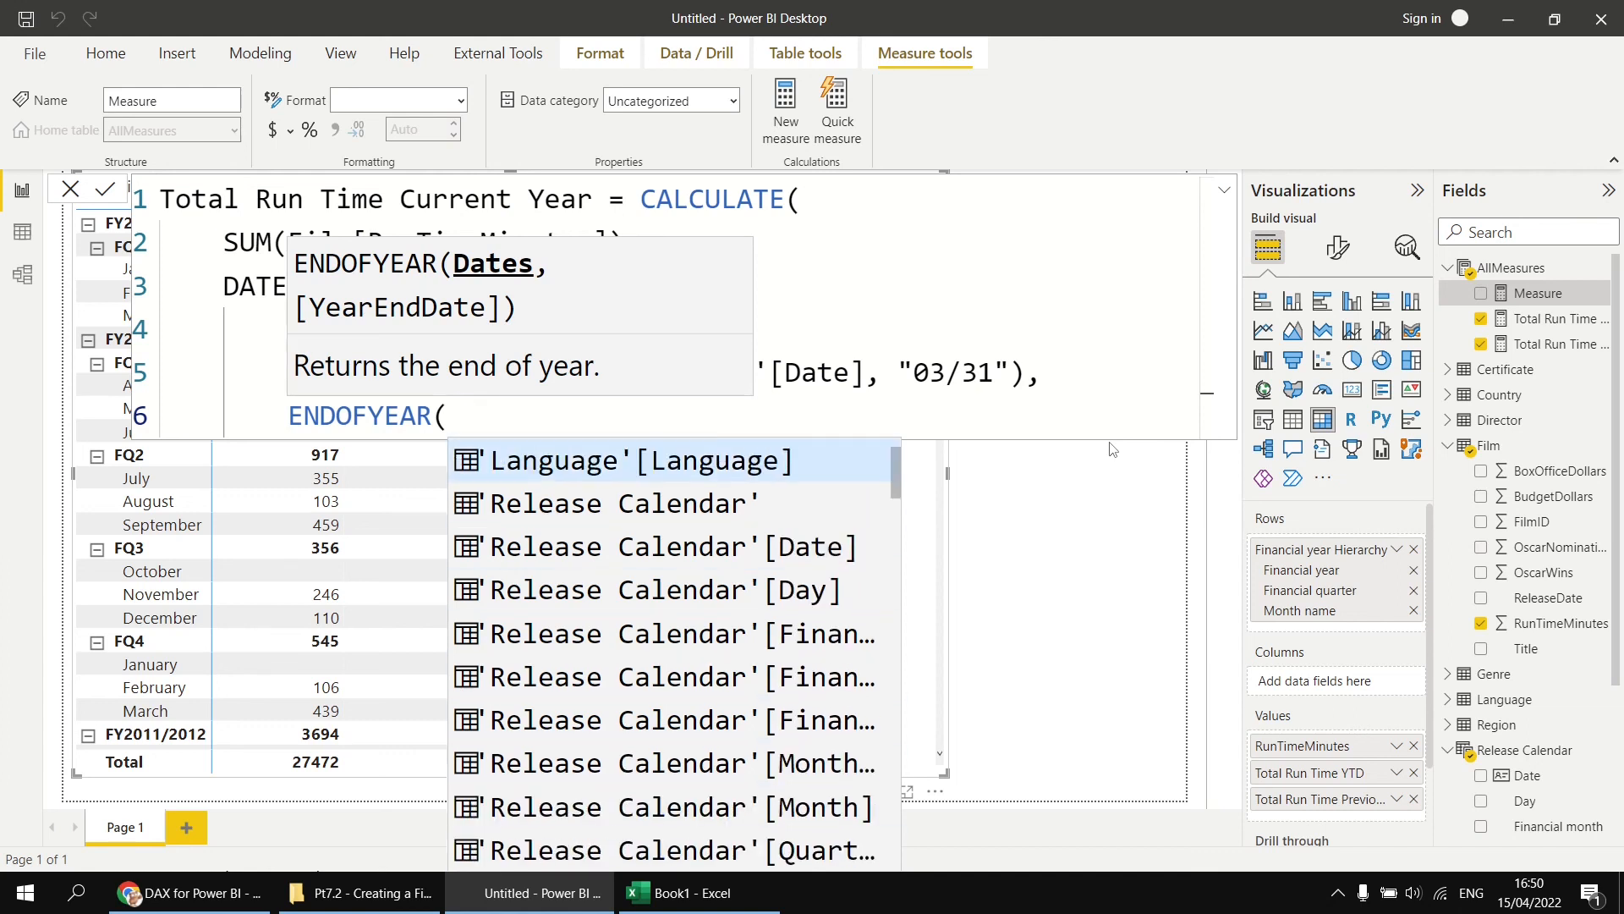
key(Down)
key(Down)
key(Tab)
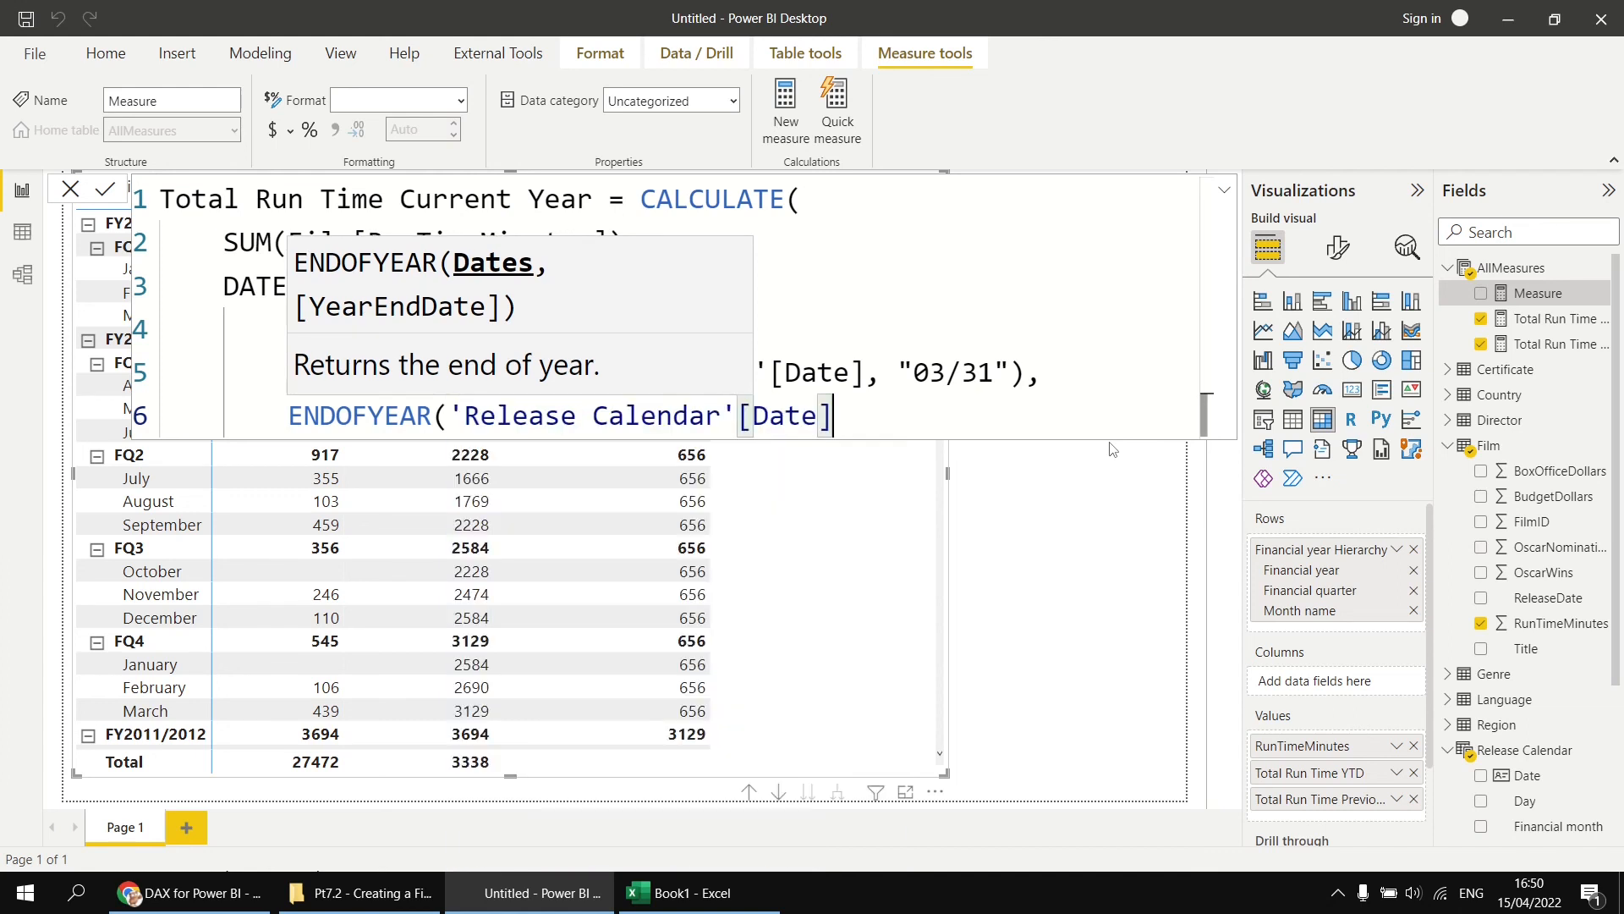
text(, "0)
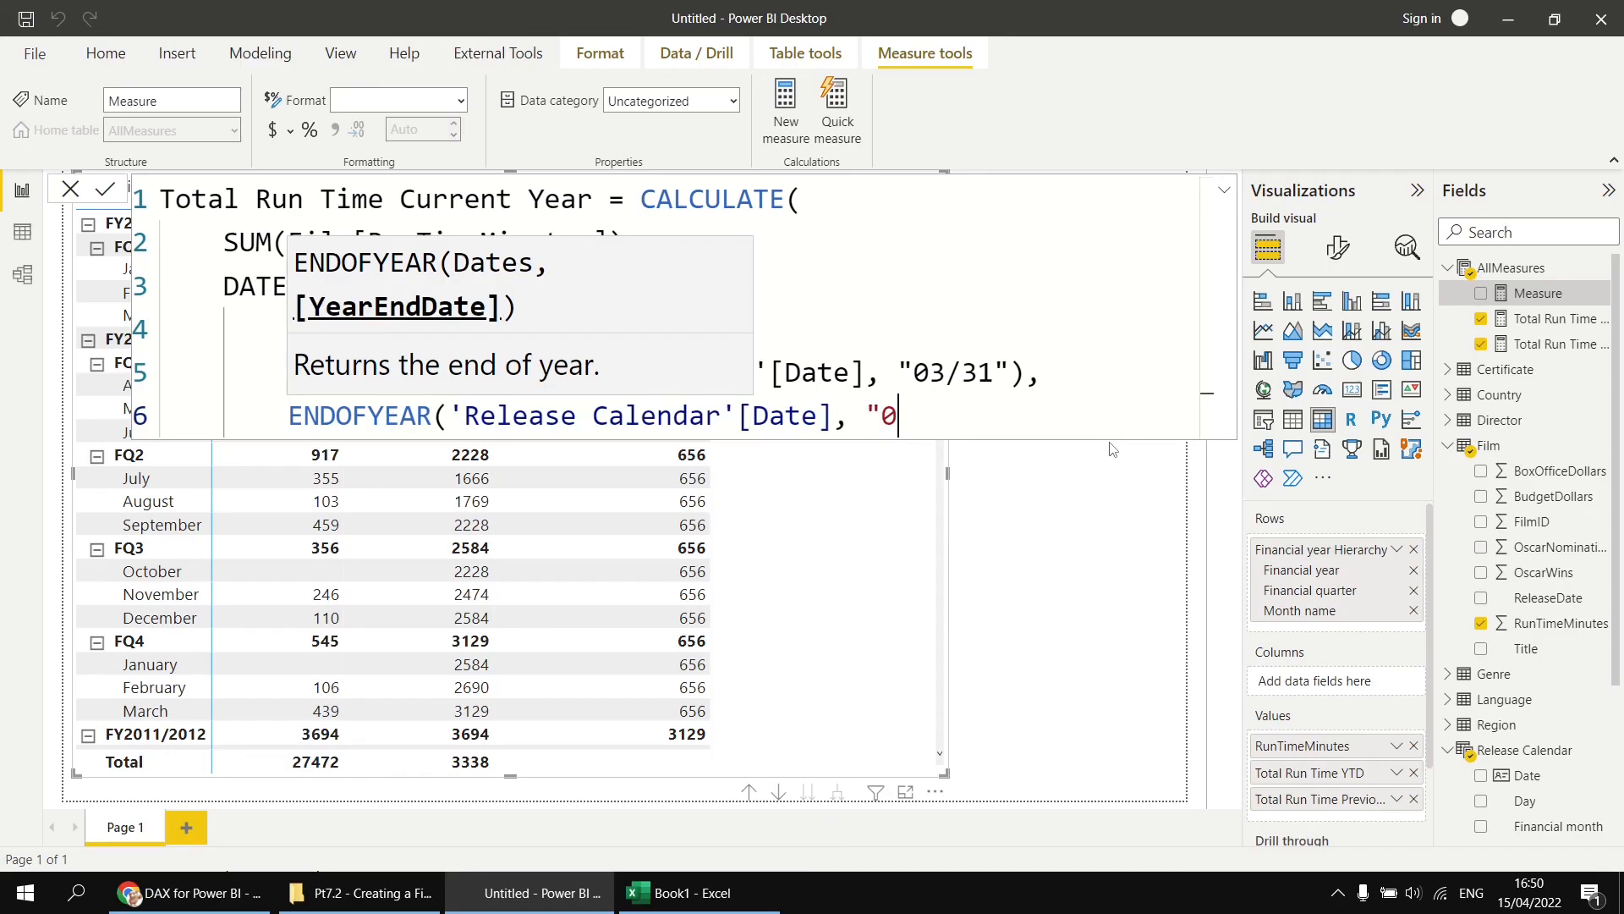
text(3/31"))
Close the DATESBETWEEN and CALCULATE functions on separate lines and commit the measure.
key(Return)
text())
key(Return)
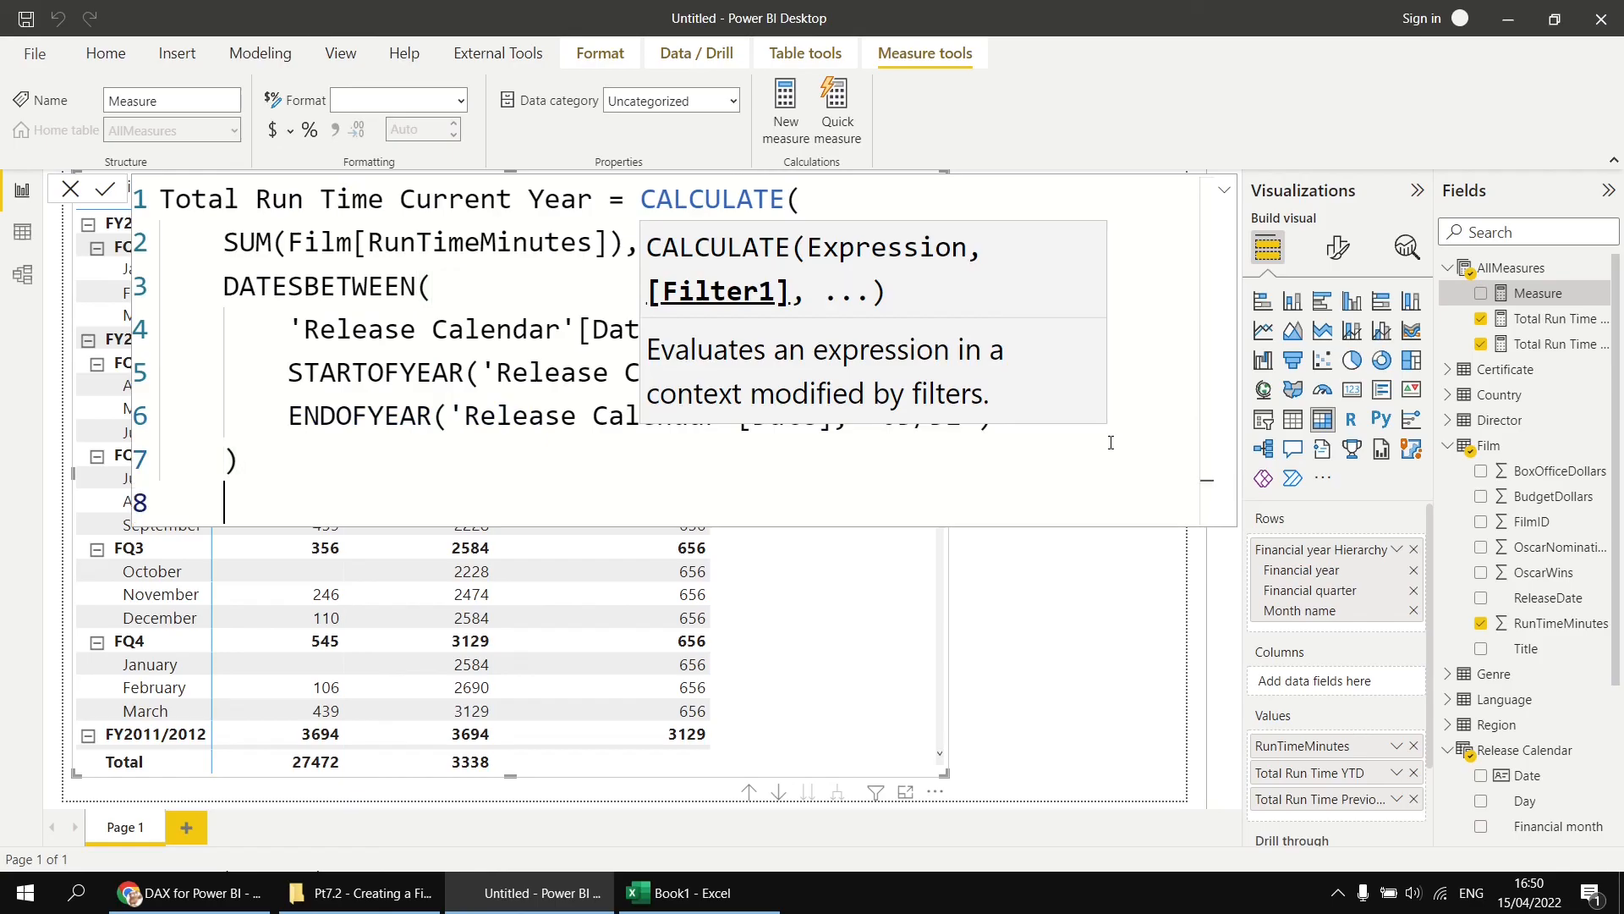
text())
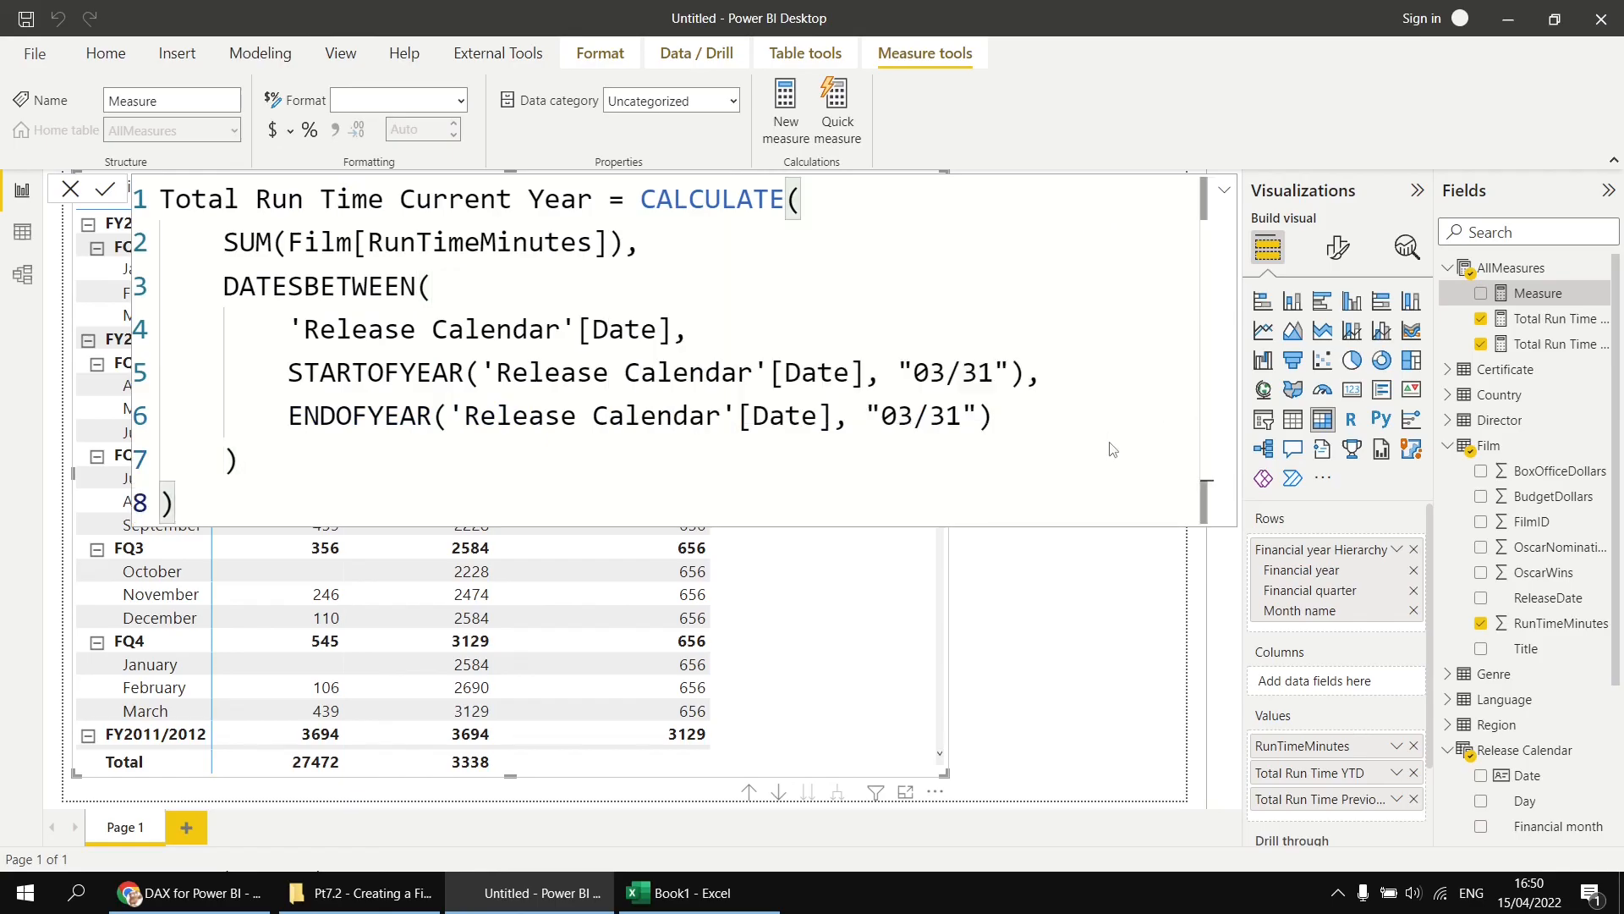
key(Return)
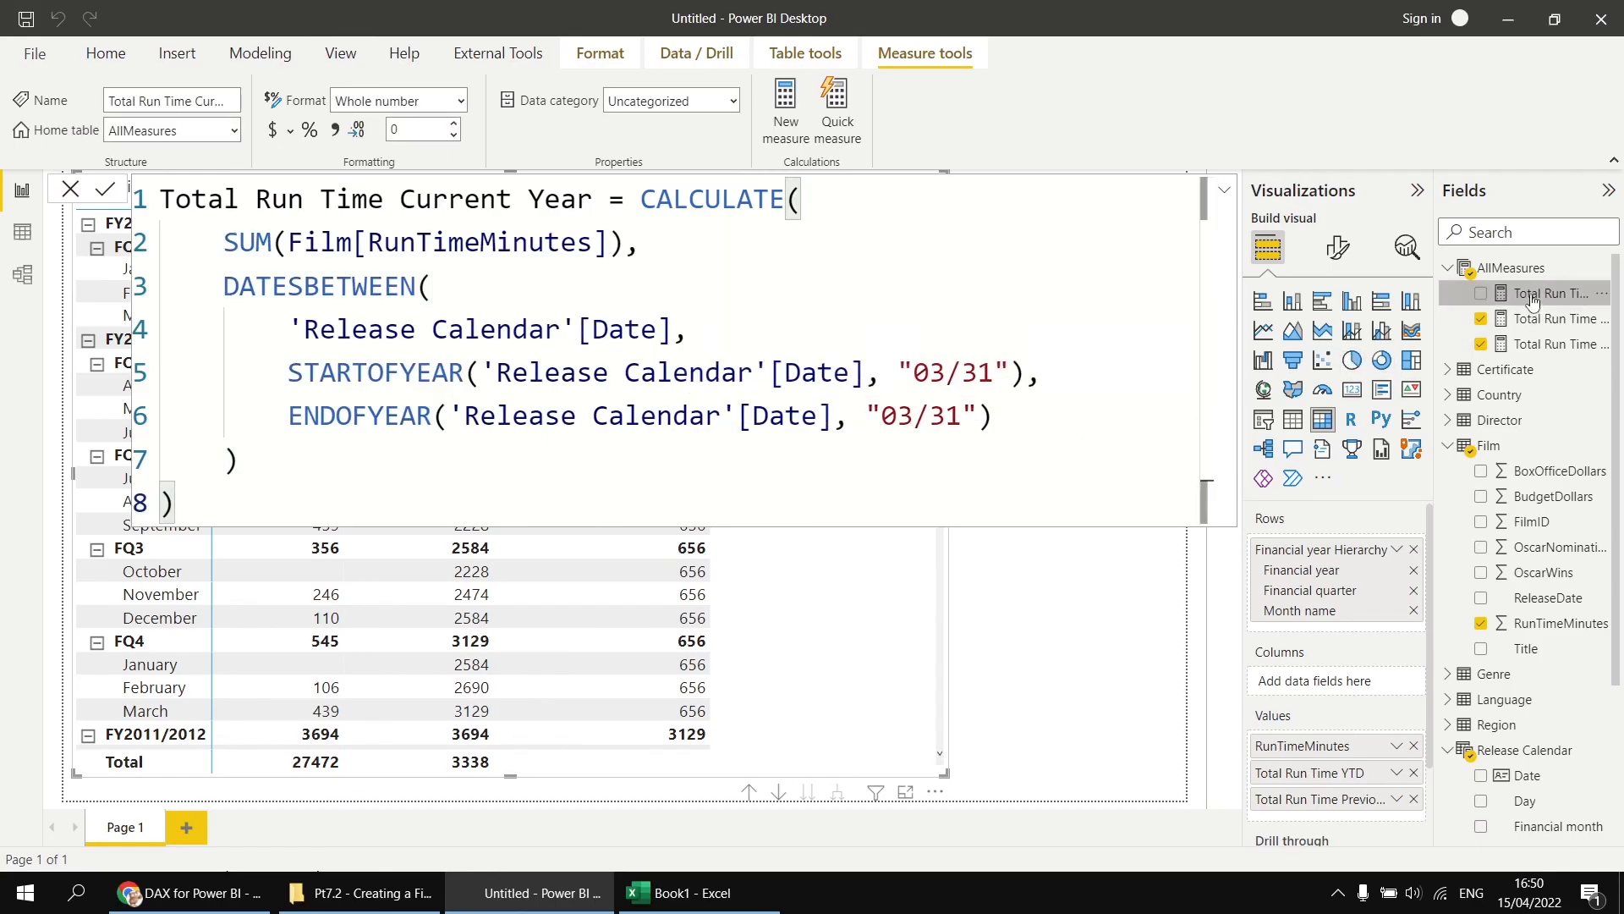
Add the Total Run Time Current Year measure to the matrix and review its values across the financial years.
drag(1533, 302, 854, 630)
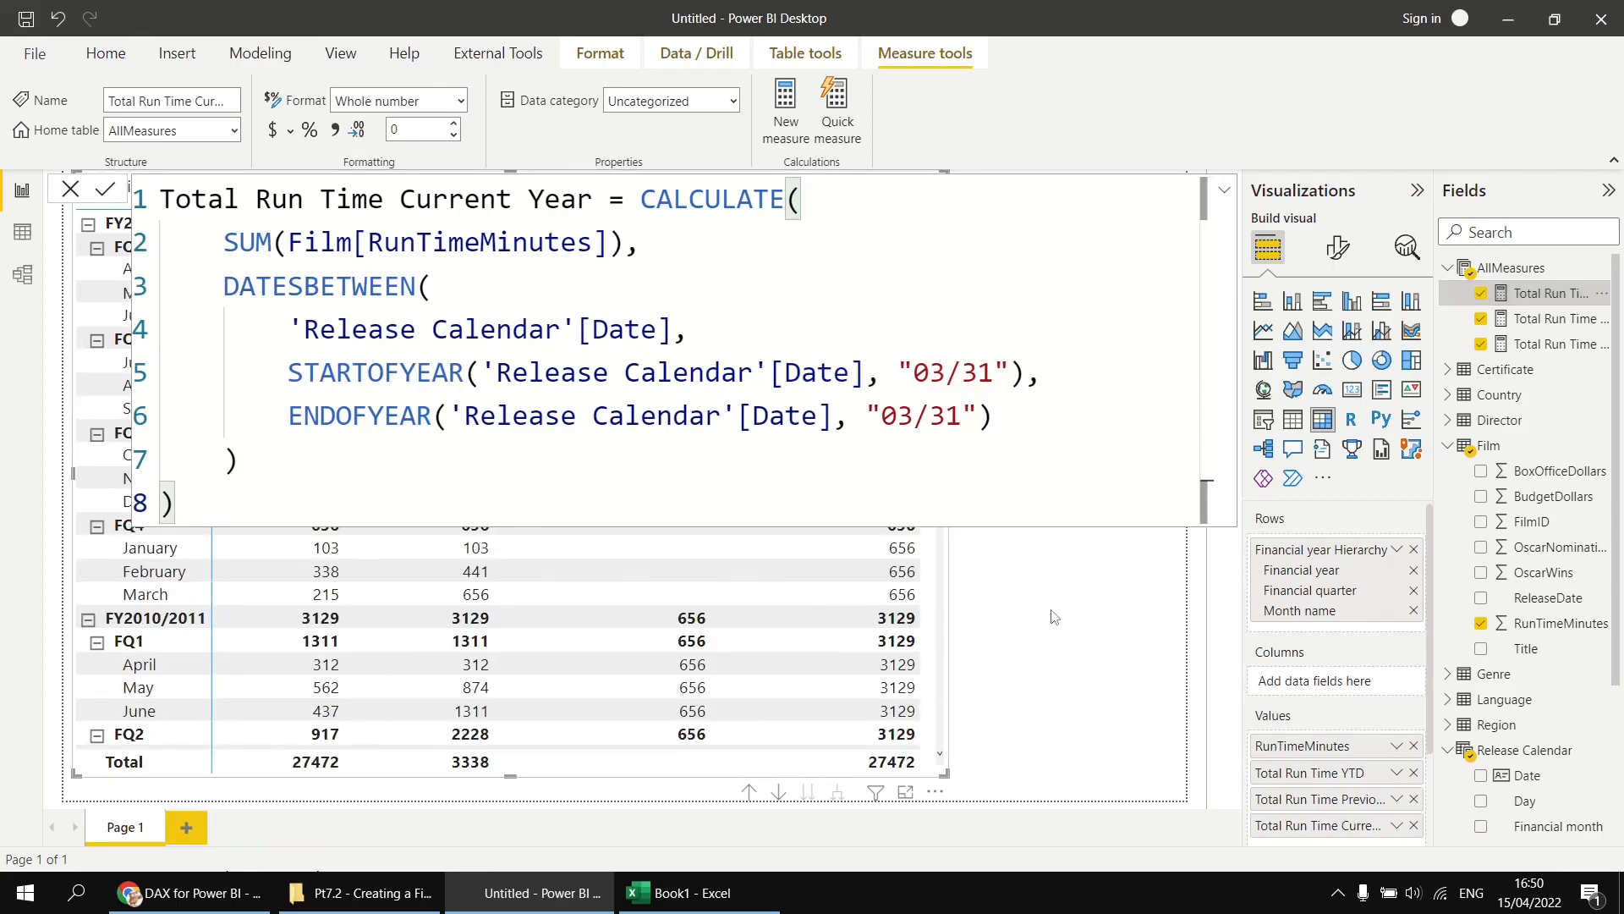
click(1054, 617)
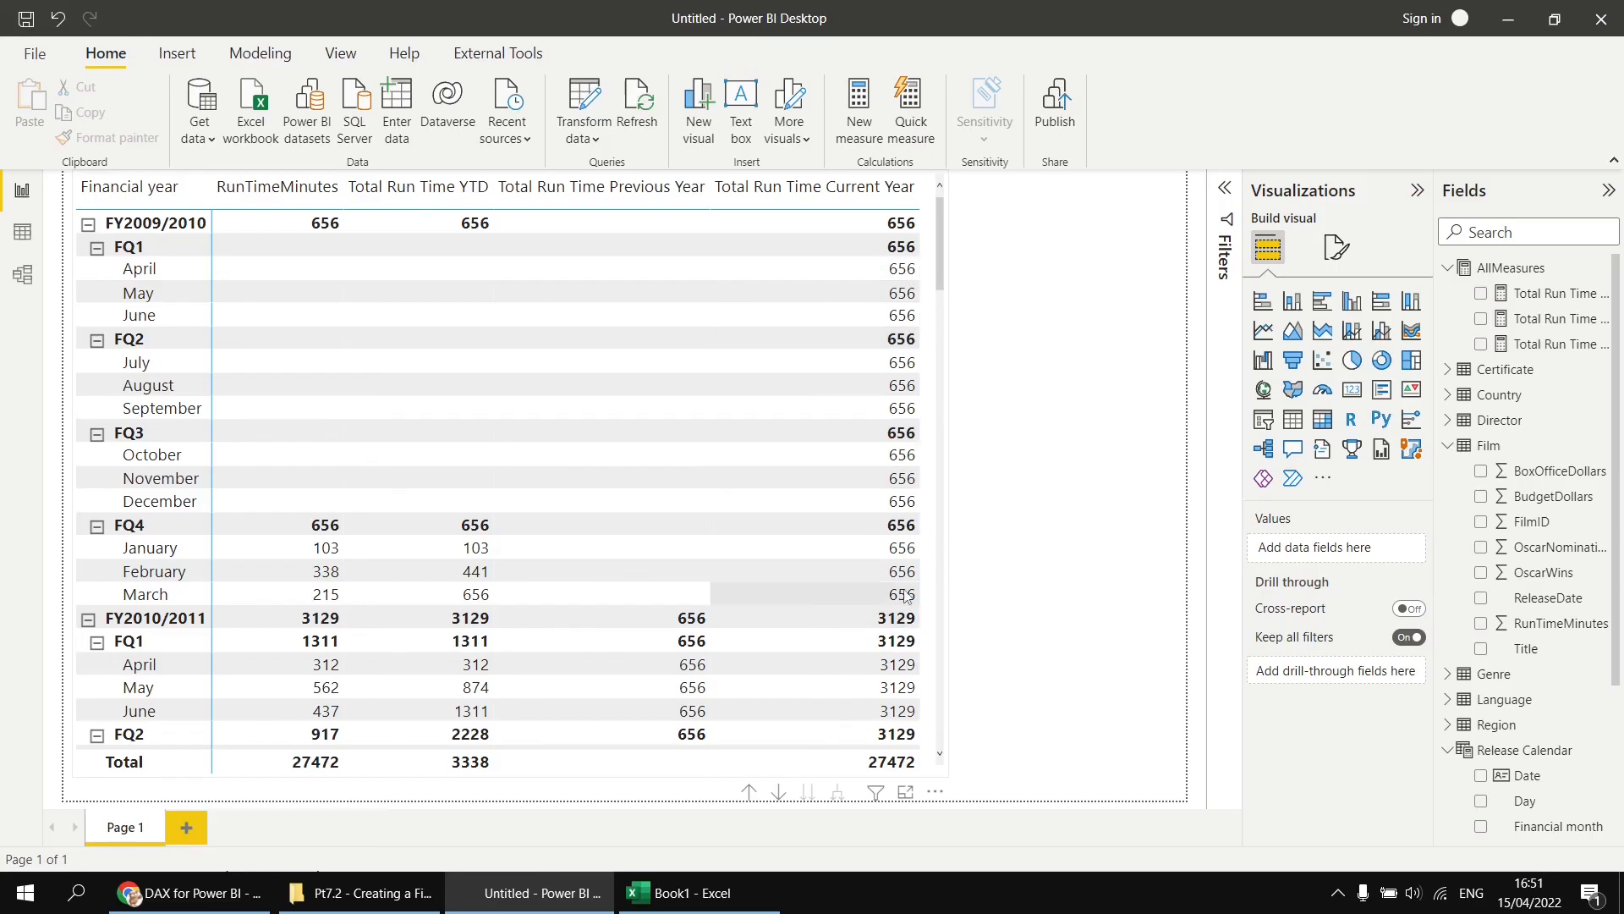
scroll(886, 541, down, 3)
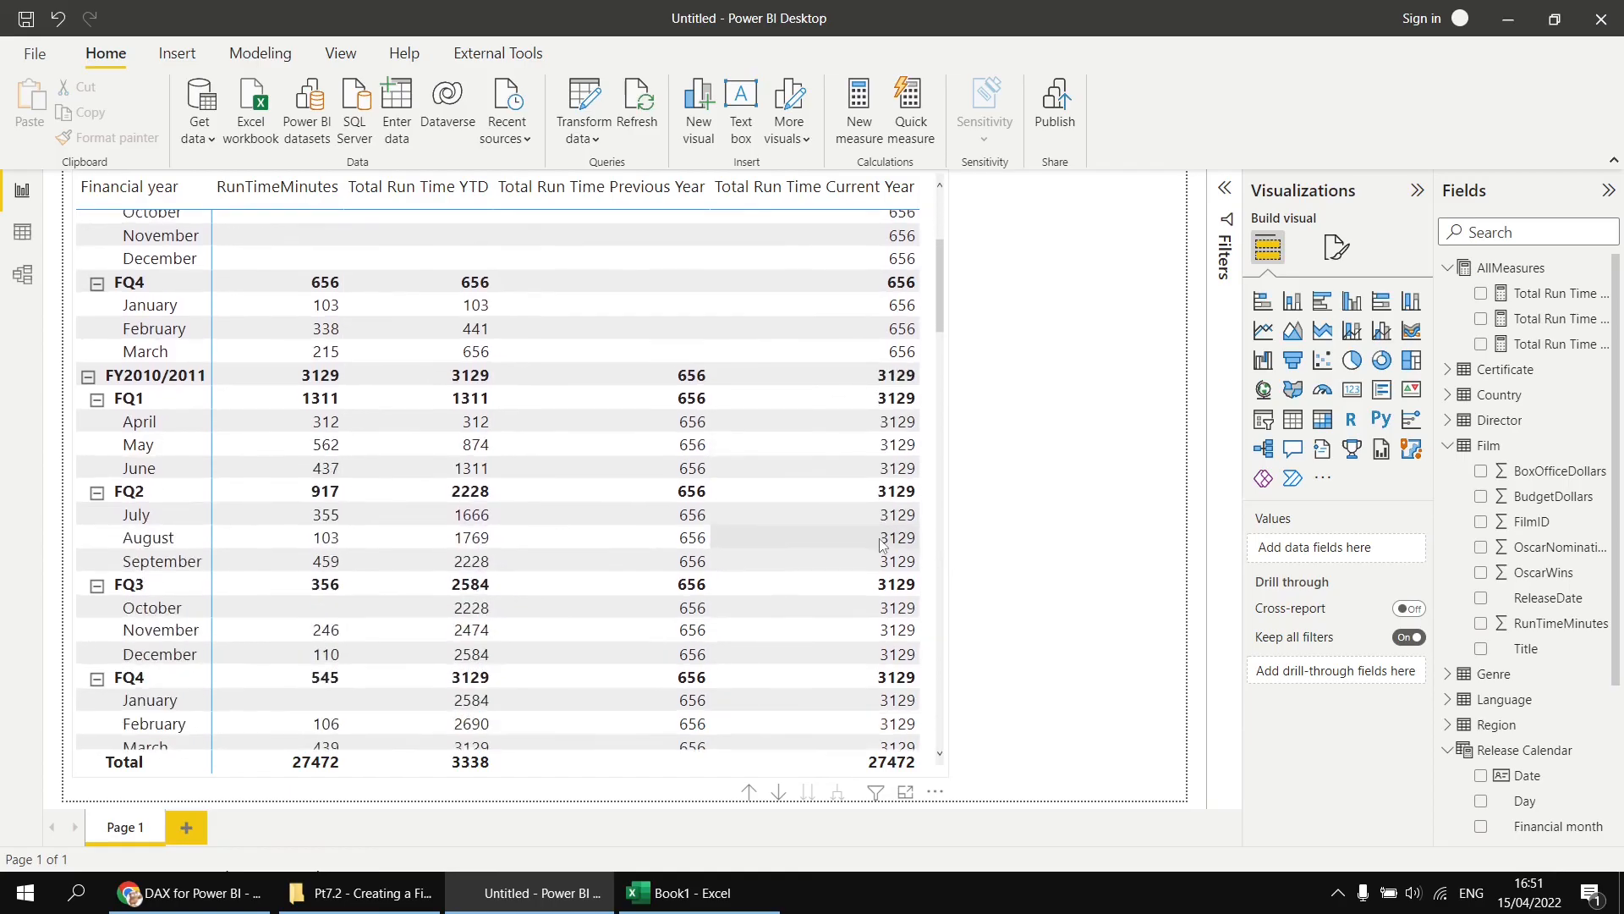
scroll(882, 544, down, 1)
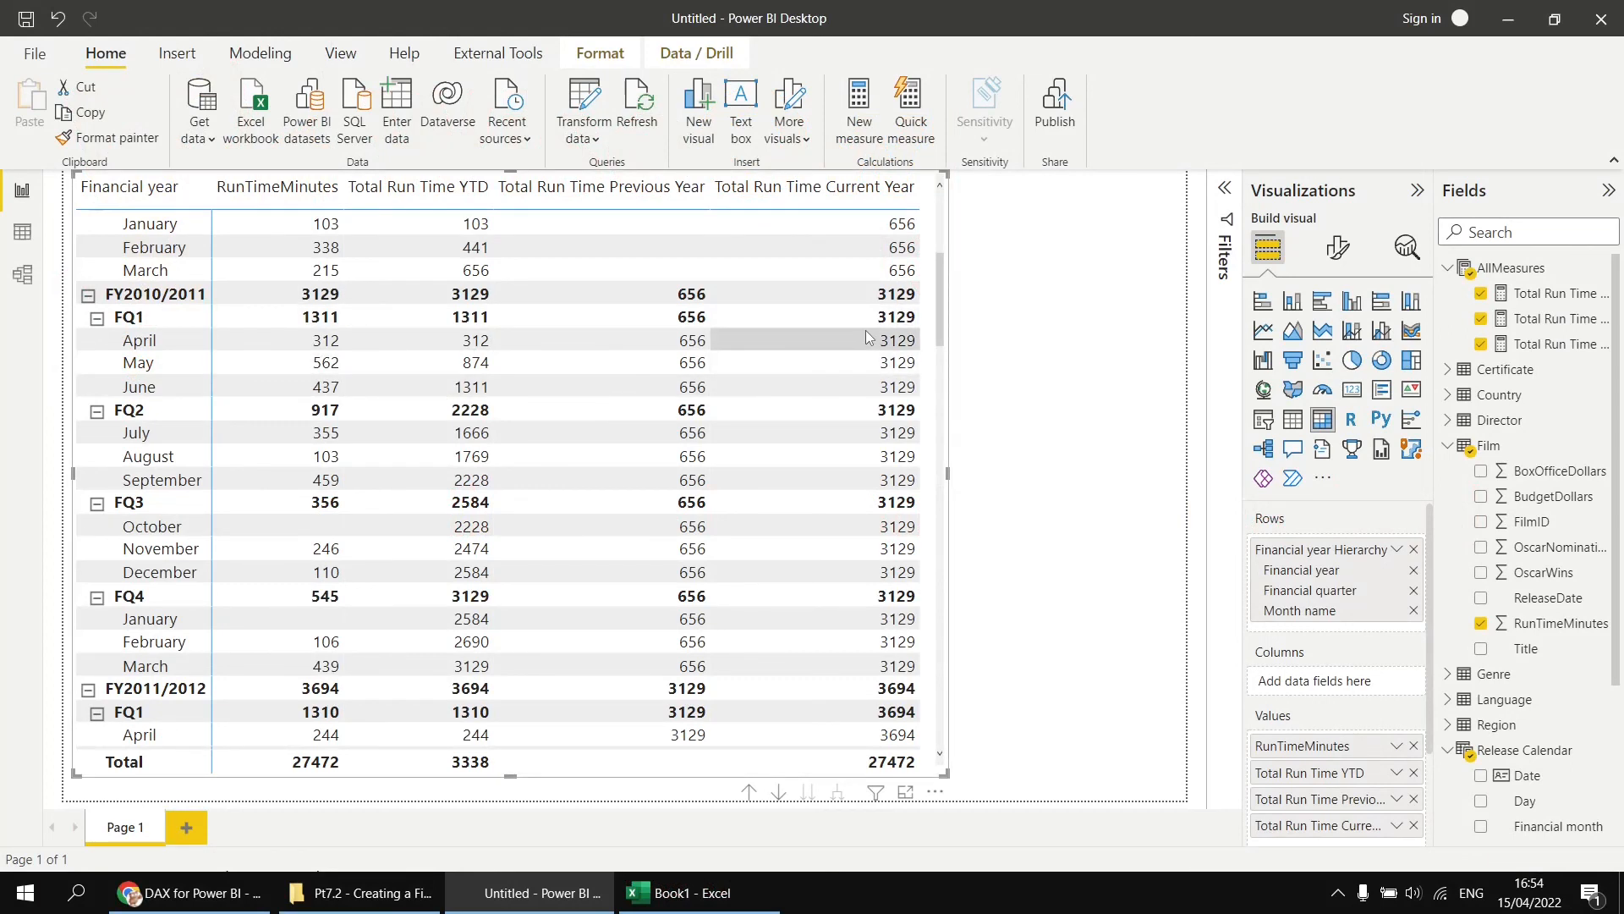
Create a measure named Run Time % of Year Total in the AllMeasures table and begin its formula with DIVIDE.
right_click(1476, 274)
click(1351, 275)
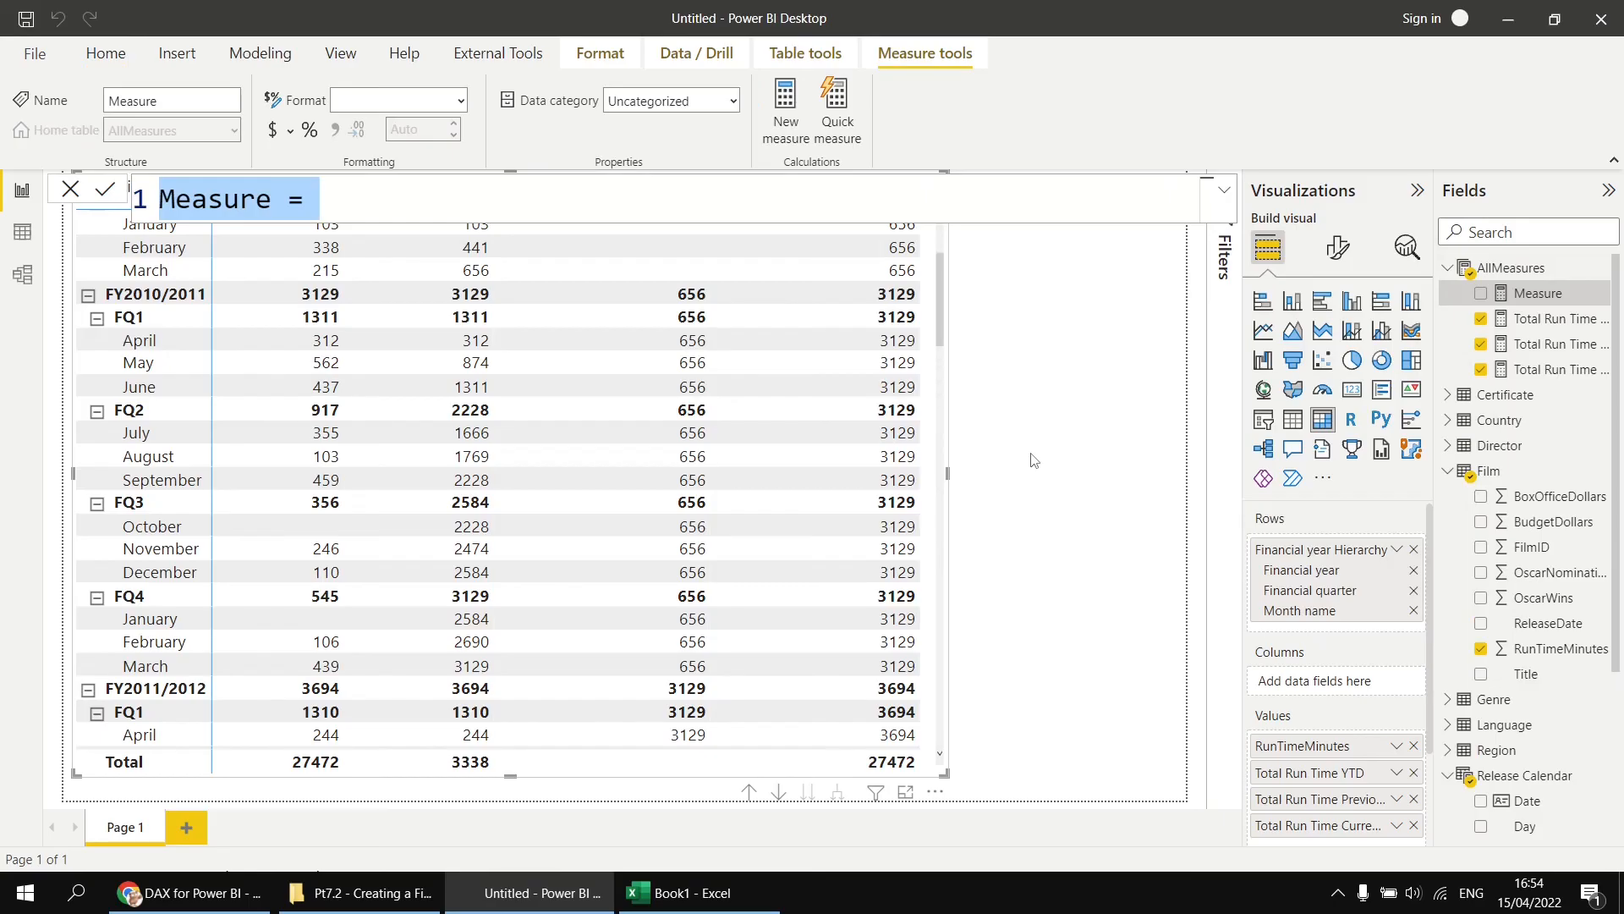
text(Run Time )
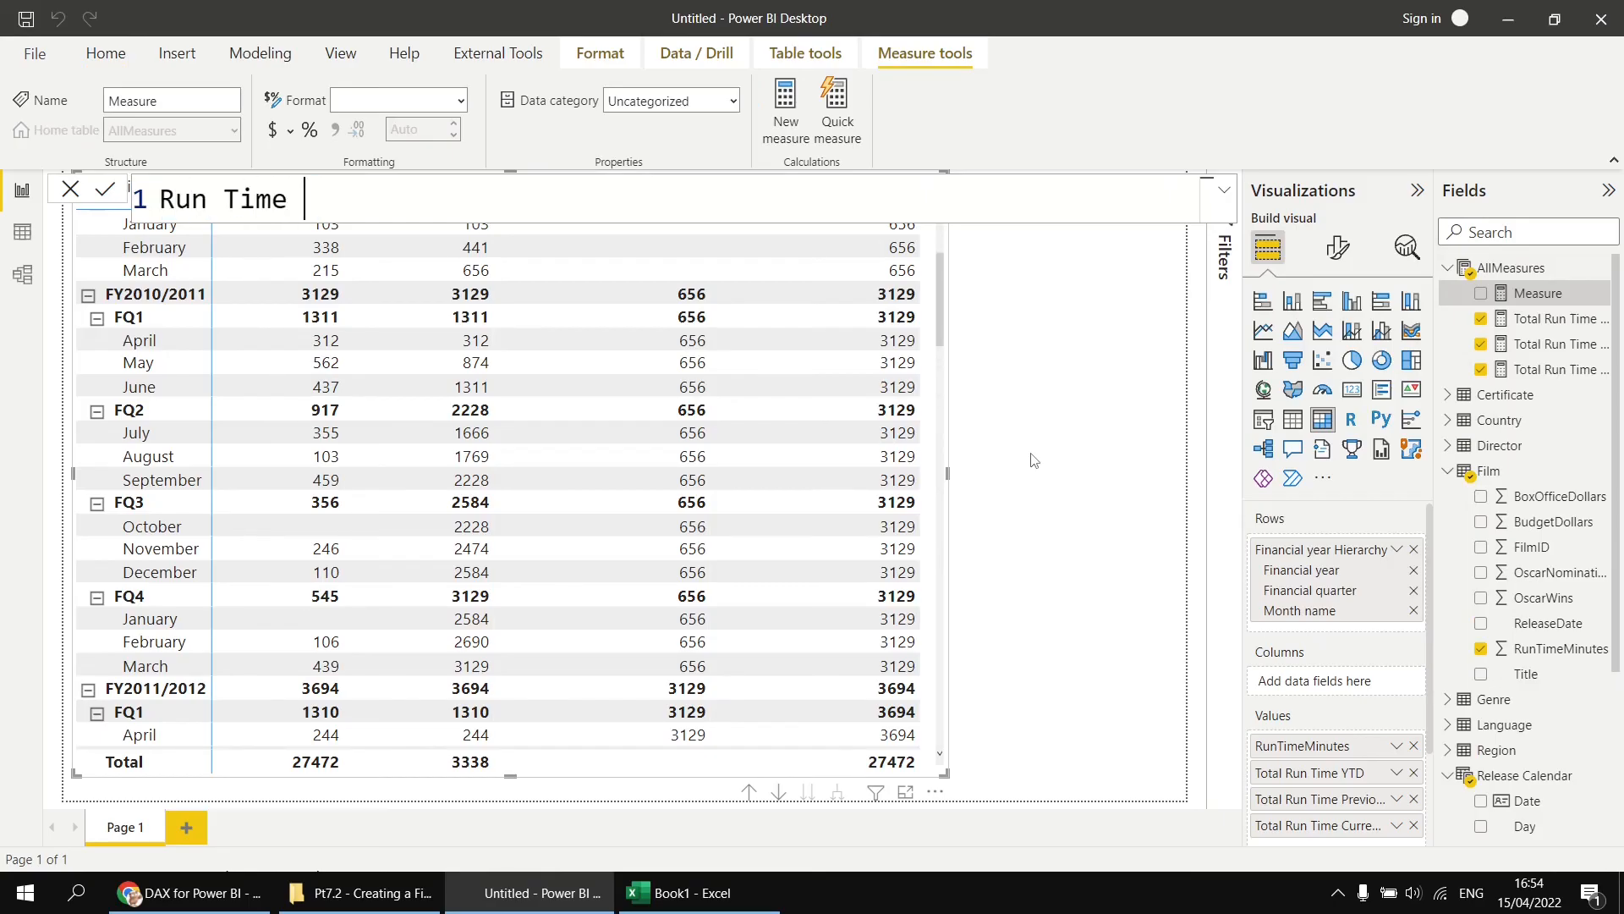
text(% of Year)
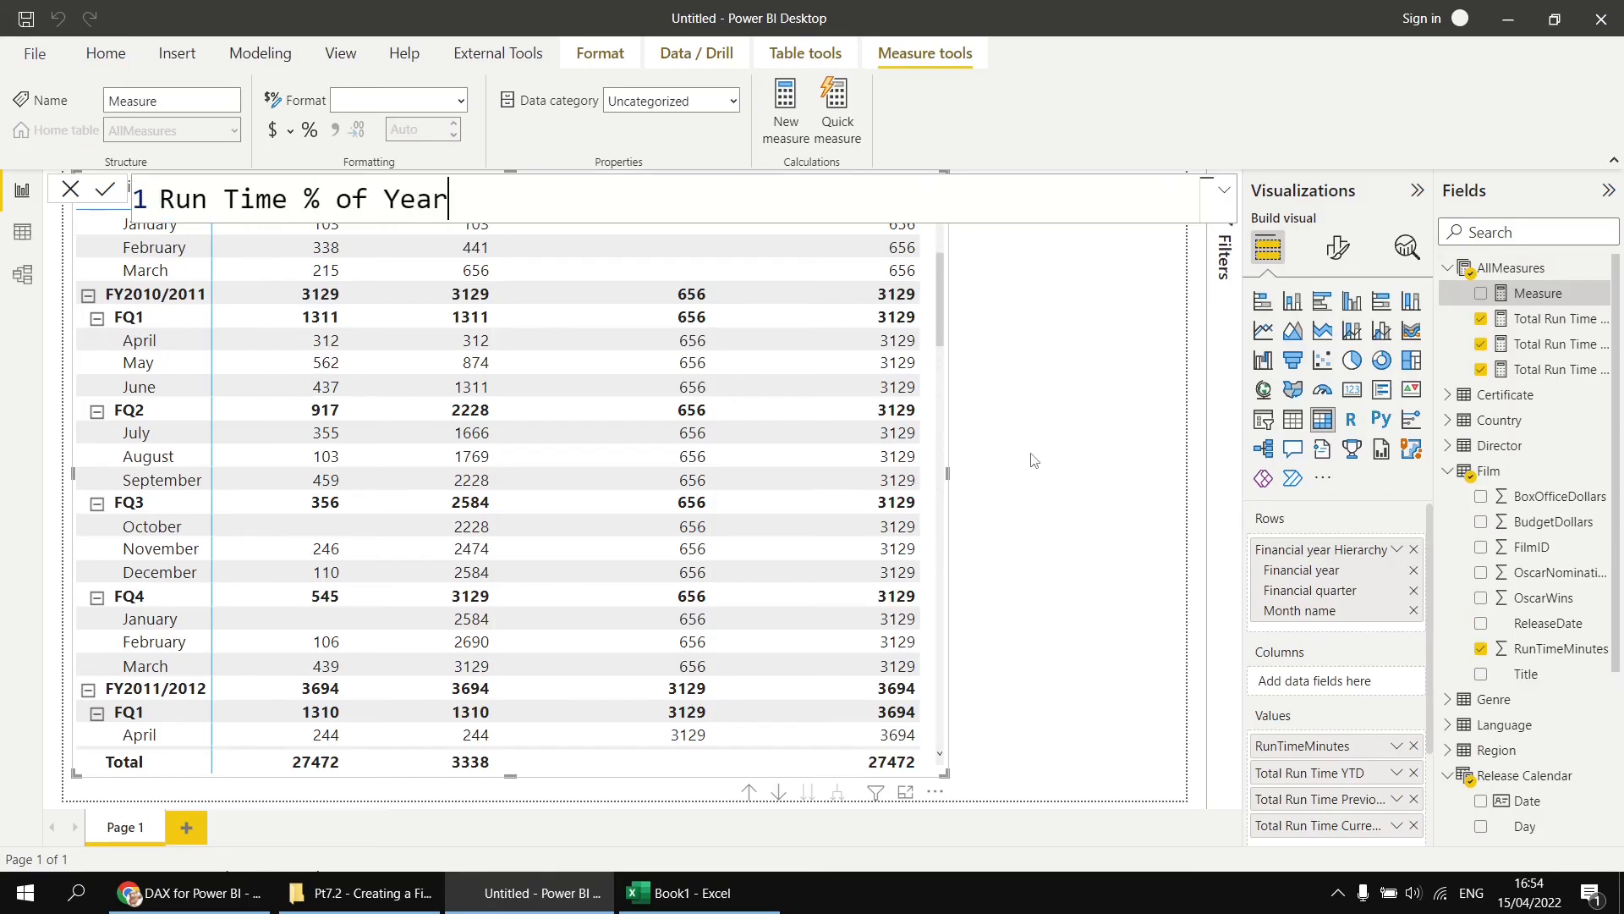
text( Total = div)
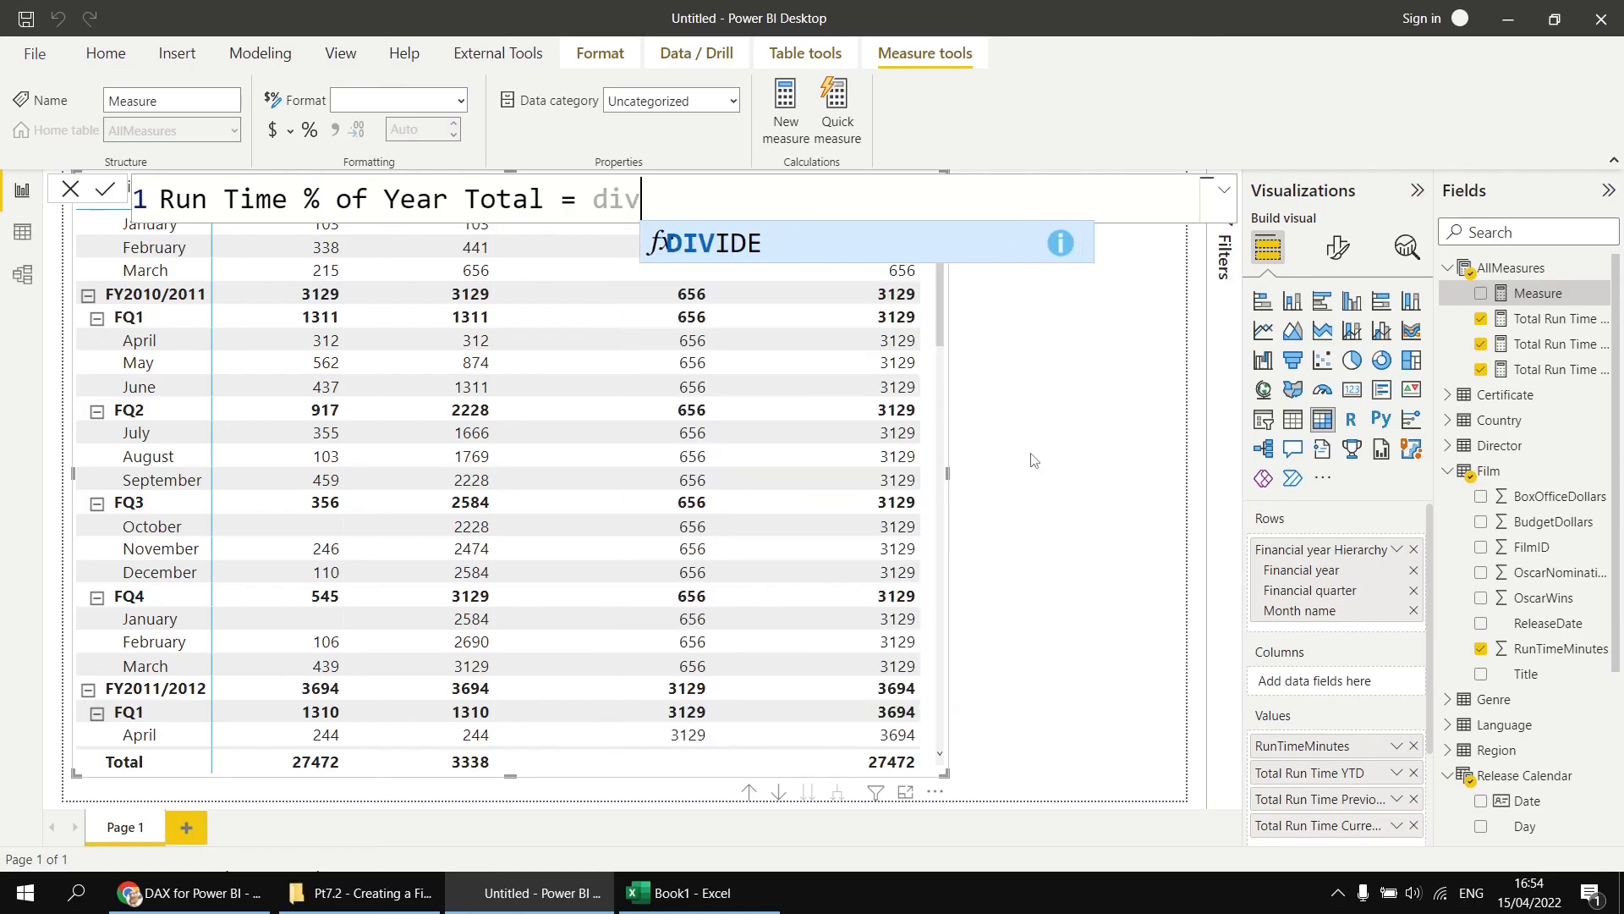
key(Tab)
key(shift+Return)
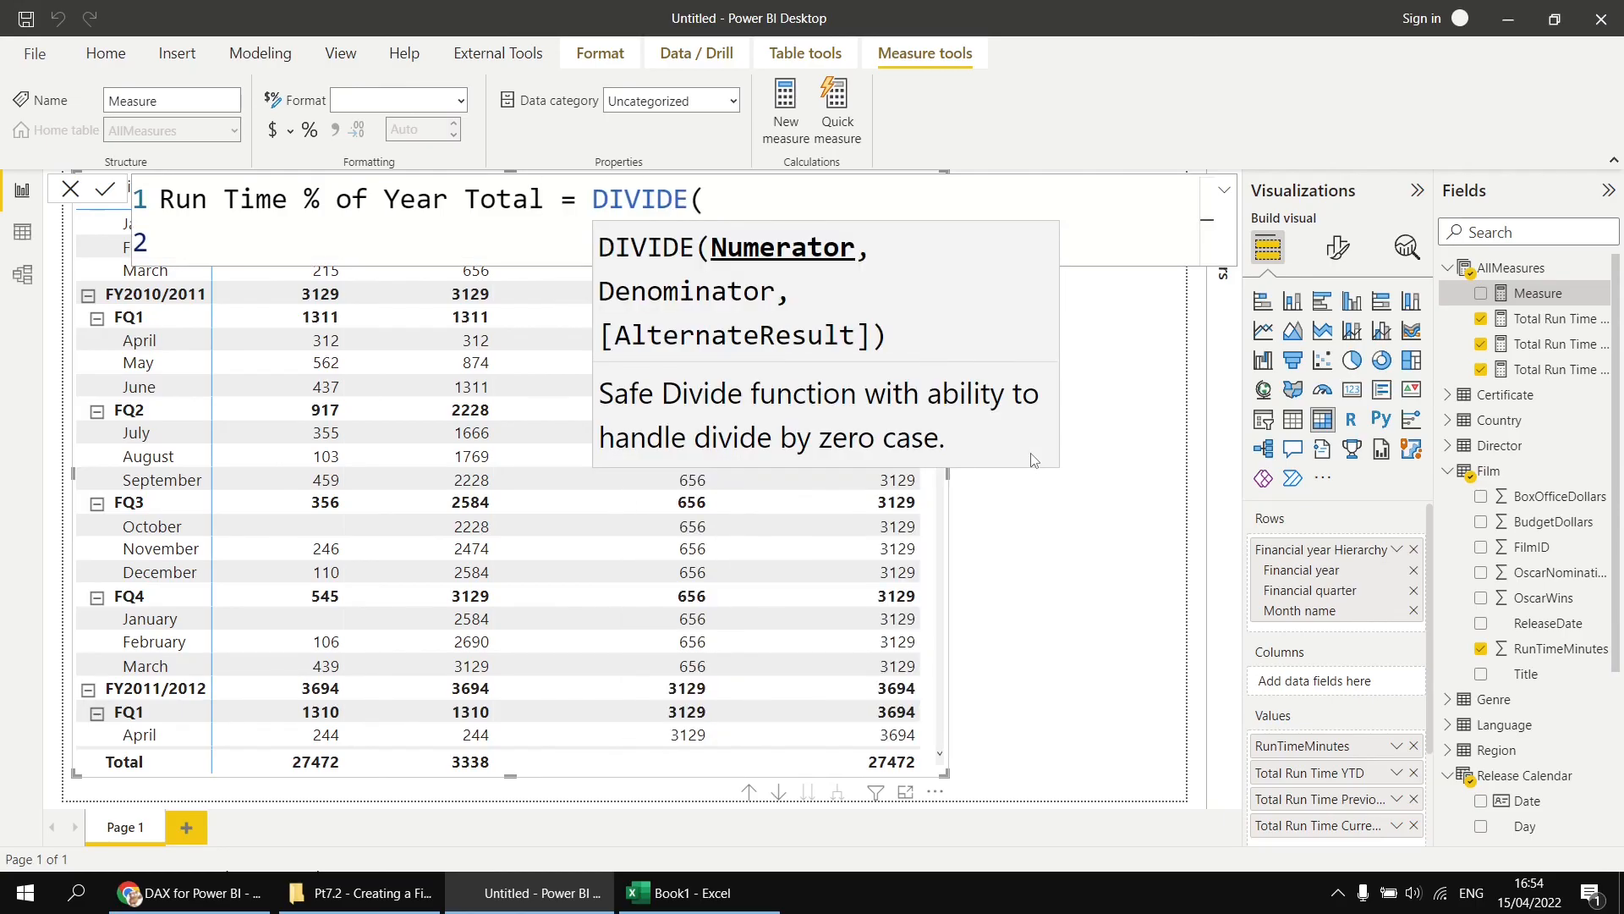
Enter SUM(Film[RunTimeMinutes]) as the numerator argument of DIVIDE.
text(tot)
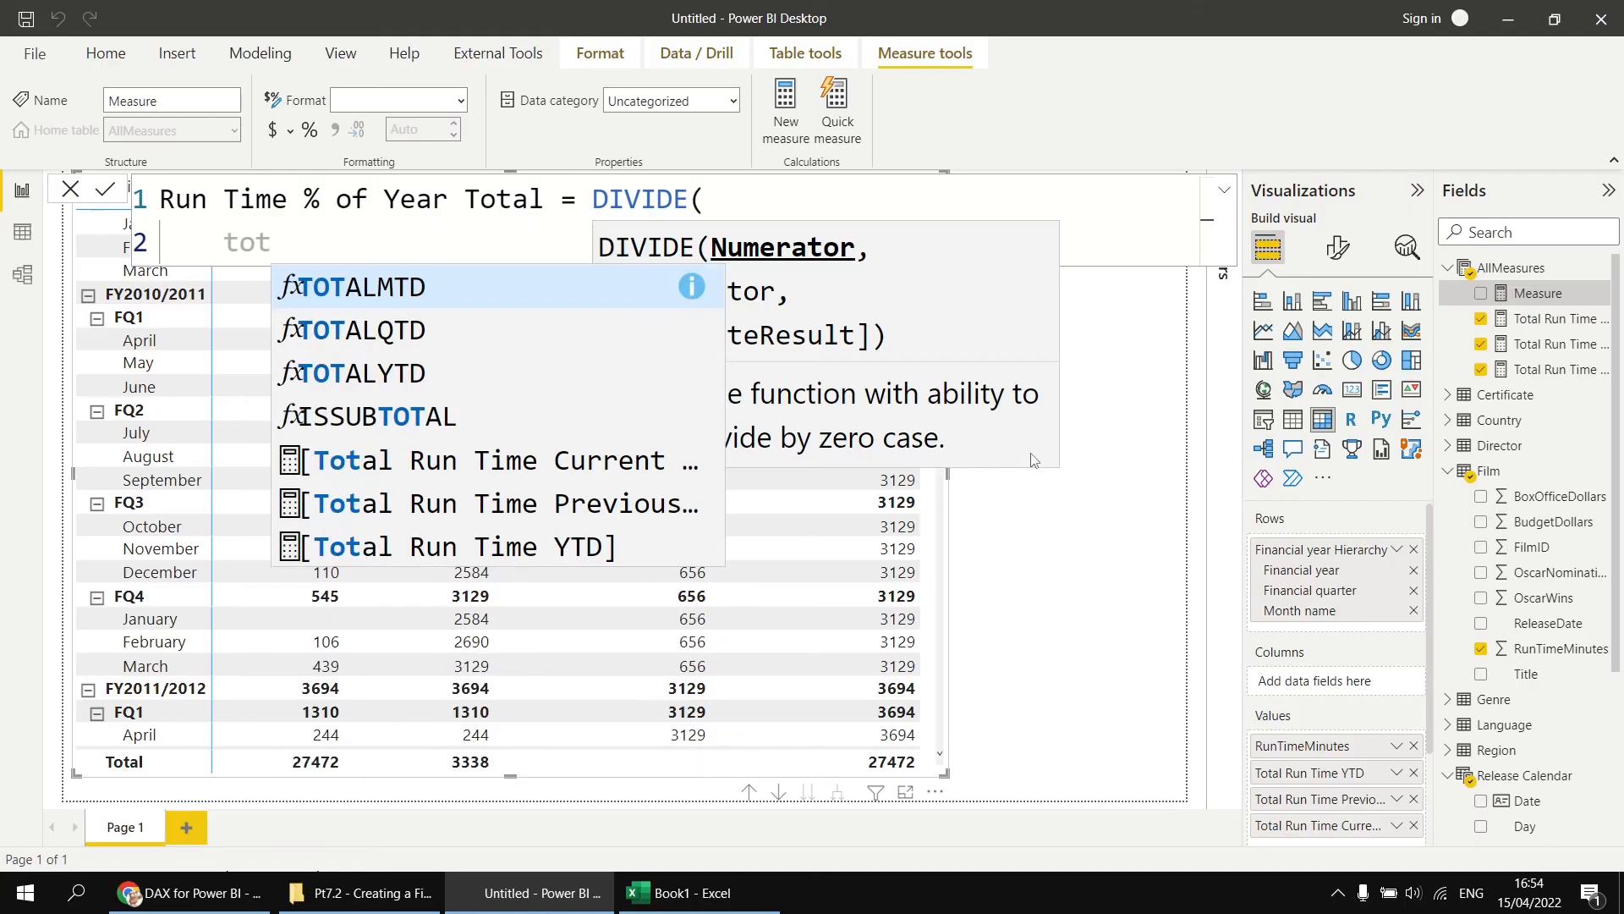
key(BackSpace)
key(BackSpace)
key(BackSpace)
text(sum)
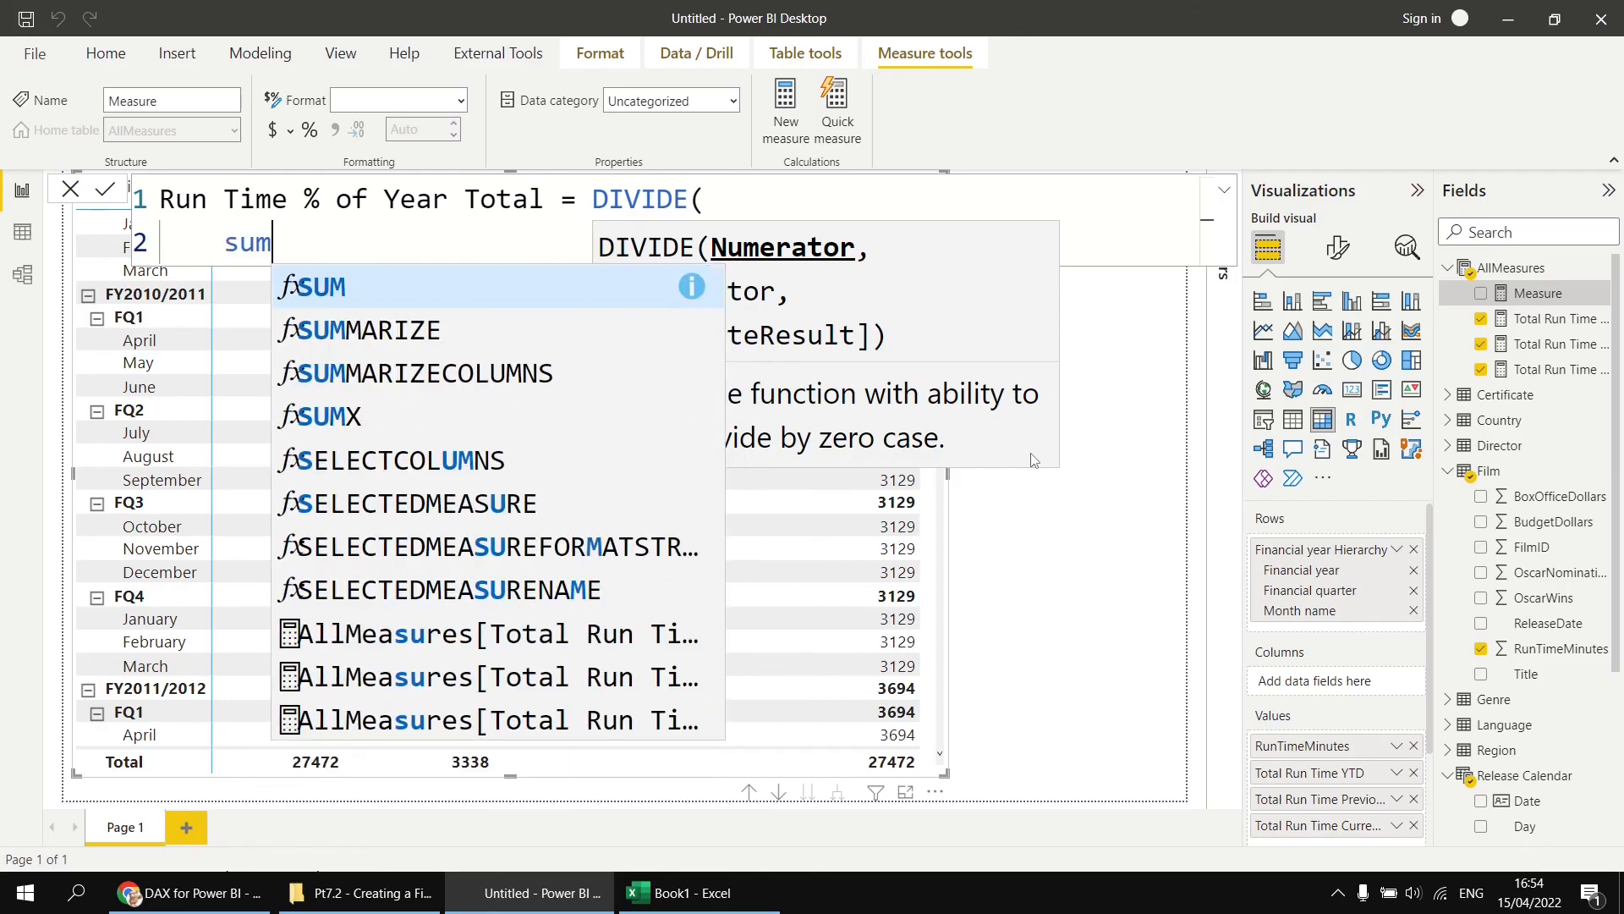
key(Tab)
text(run)
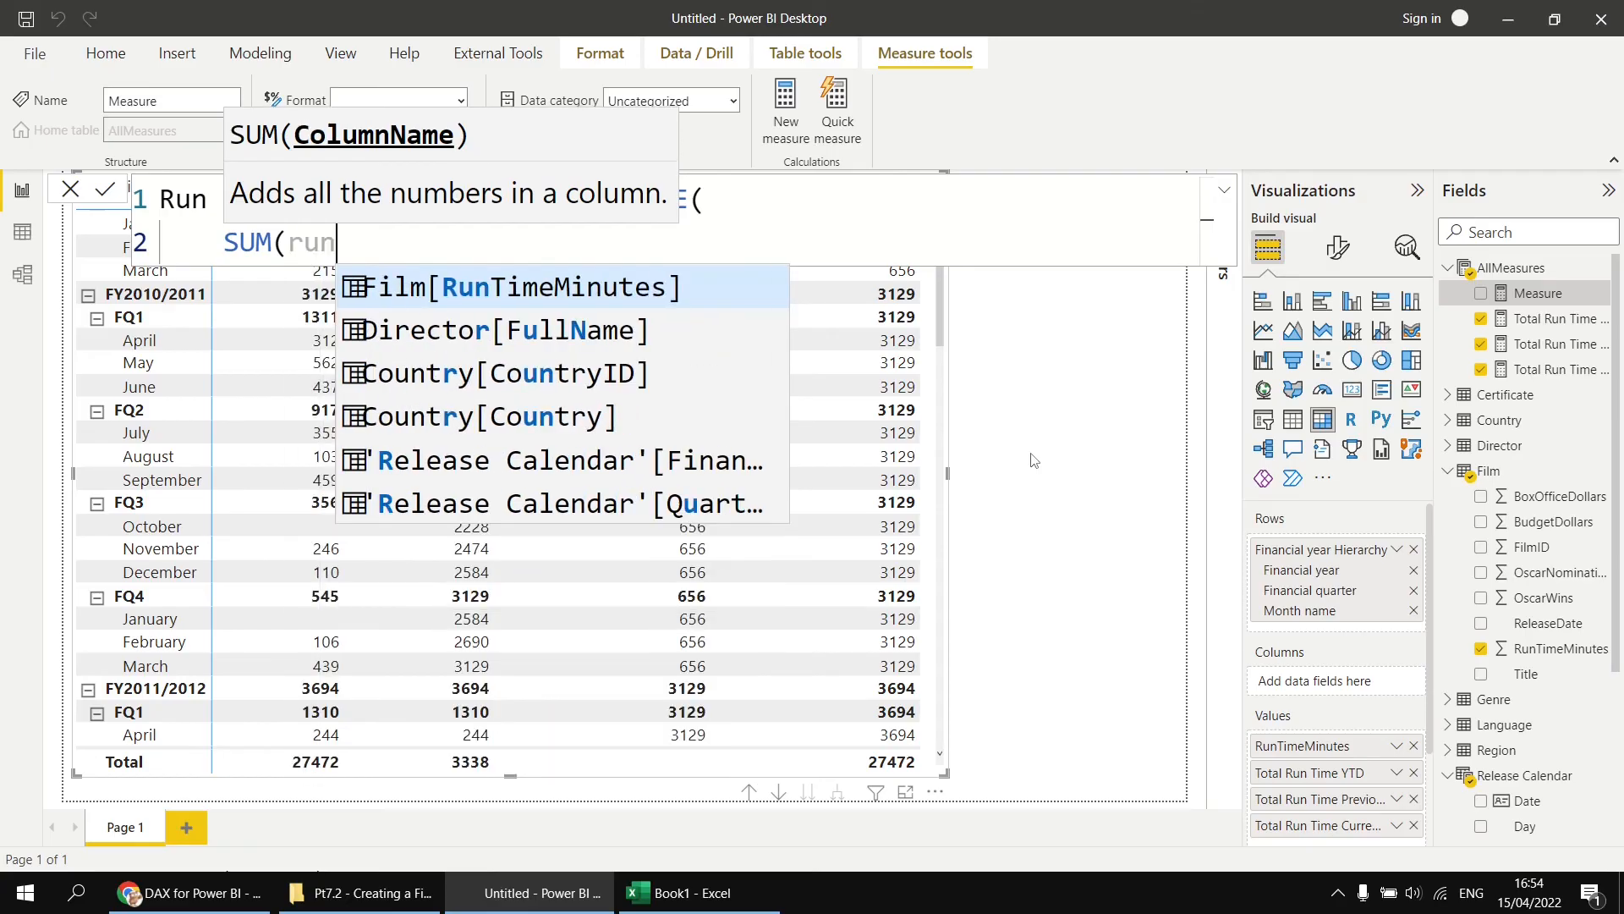
key(Tab)
text(),)
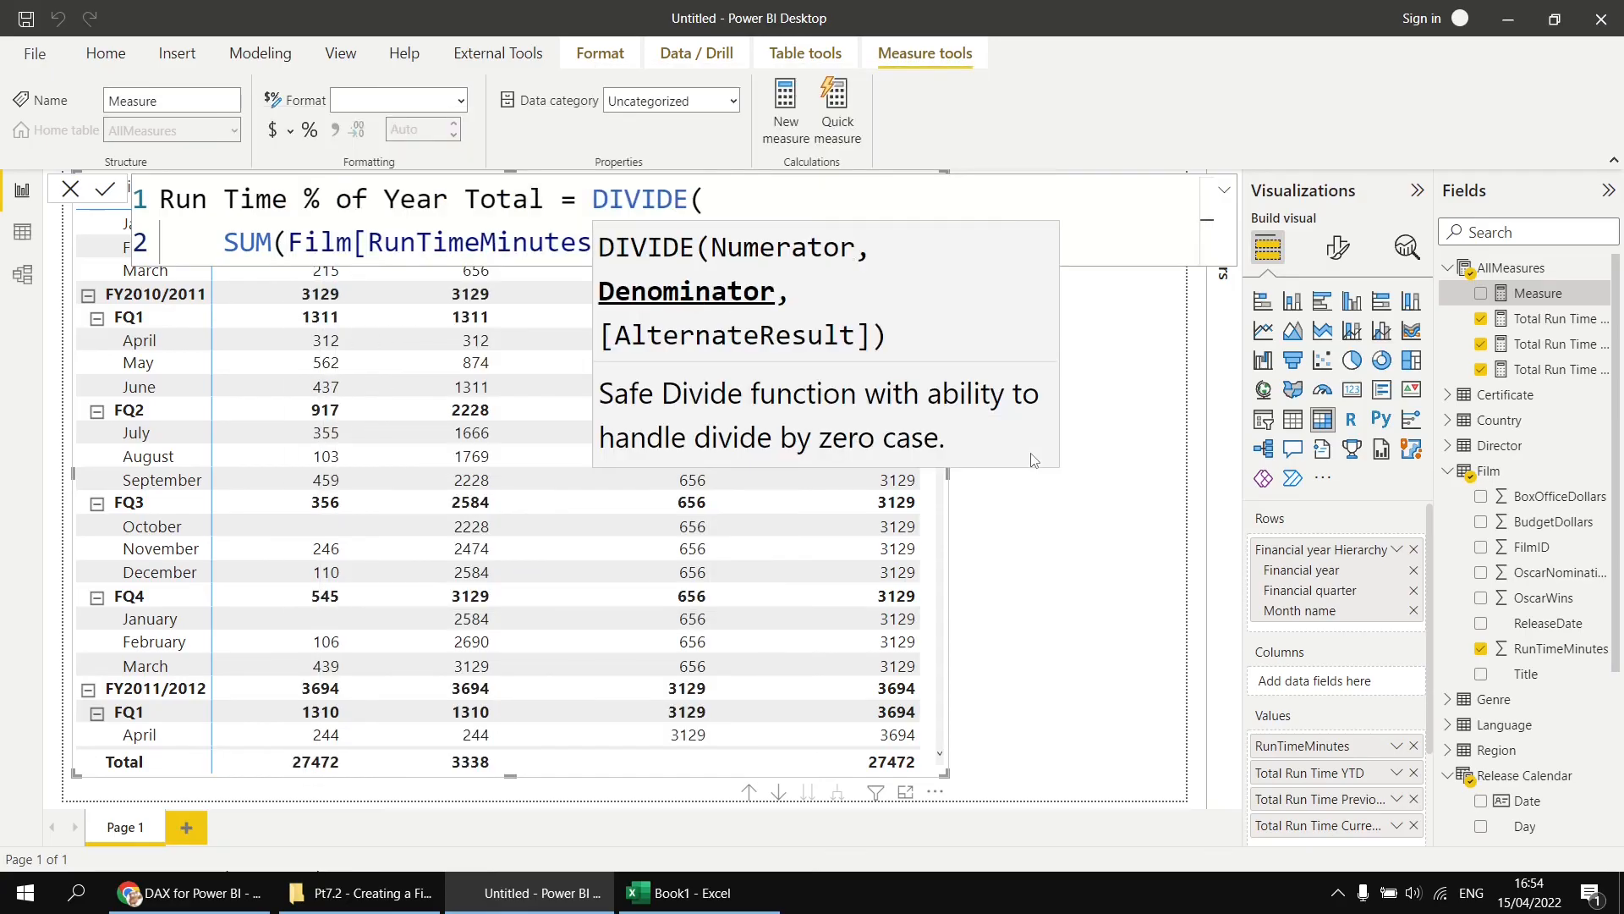
Enter the [Total Run Time Current Year] measure on a new line as the denominator argument of DIVIDE.
key(shift+Return)
text(T)
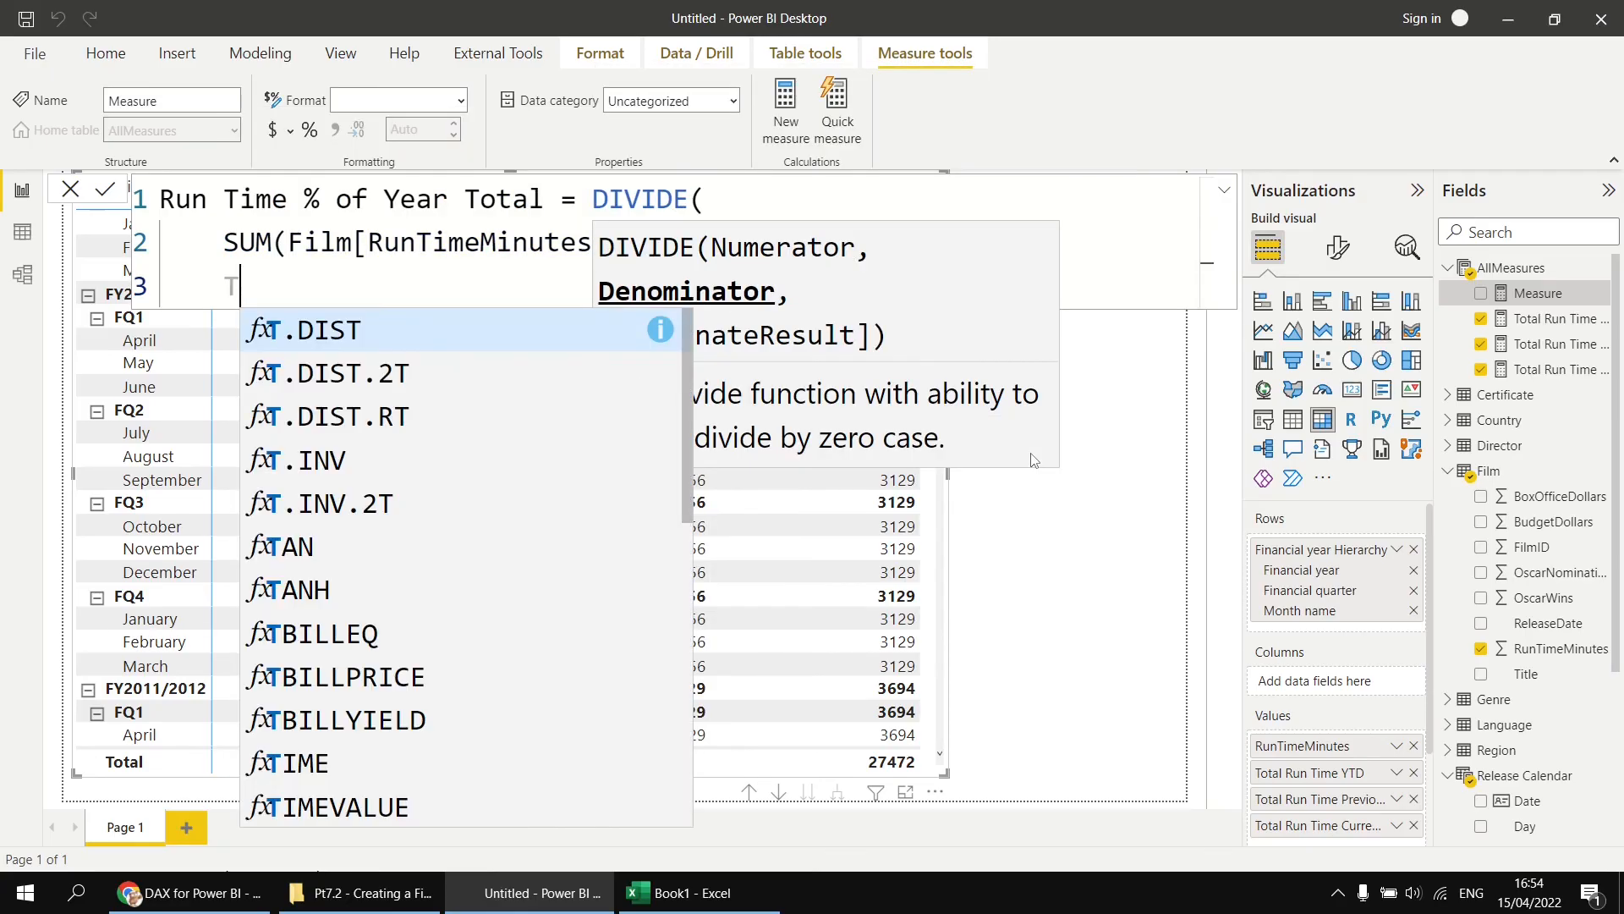
key(Escape)
key(BackSpace)
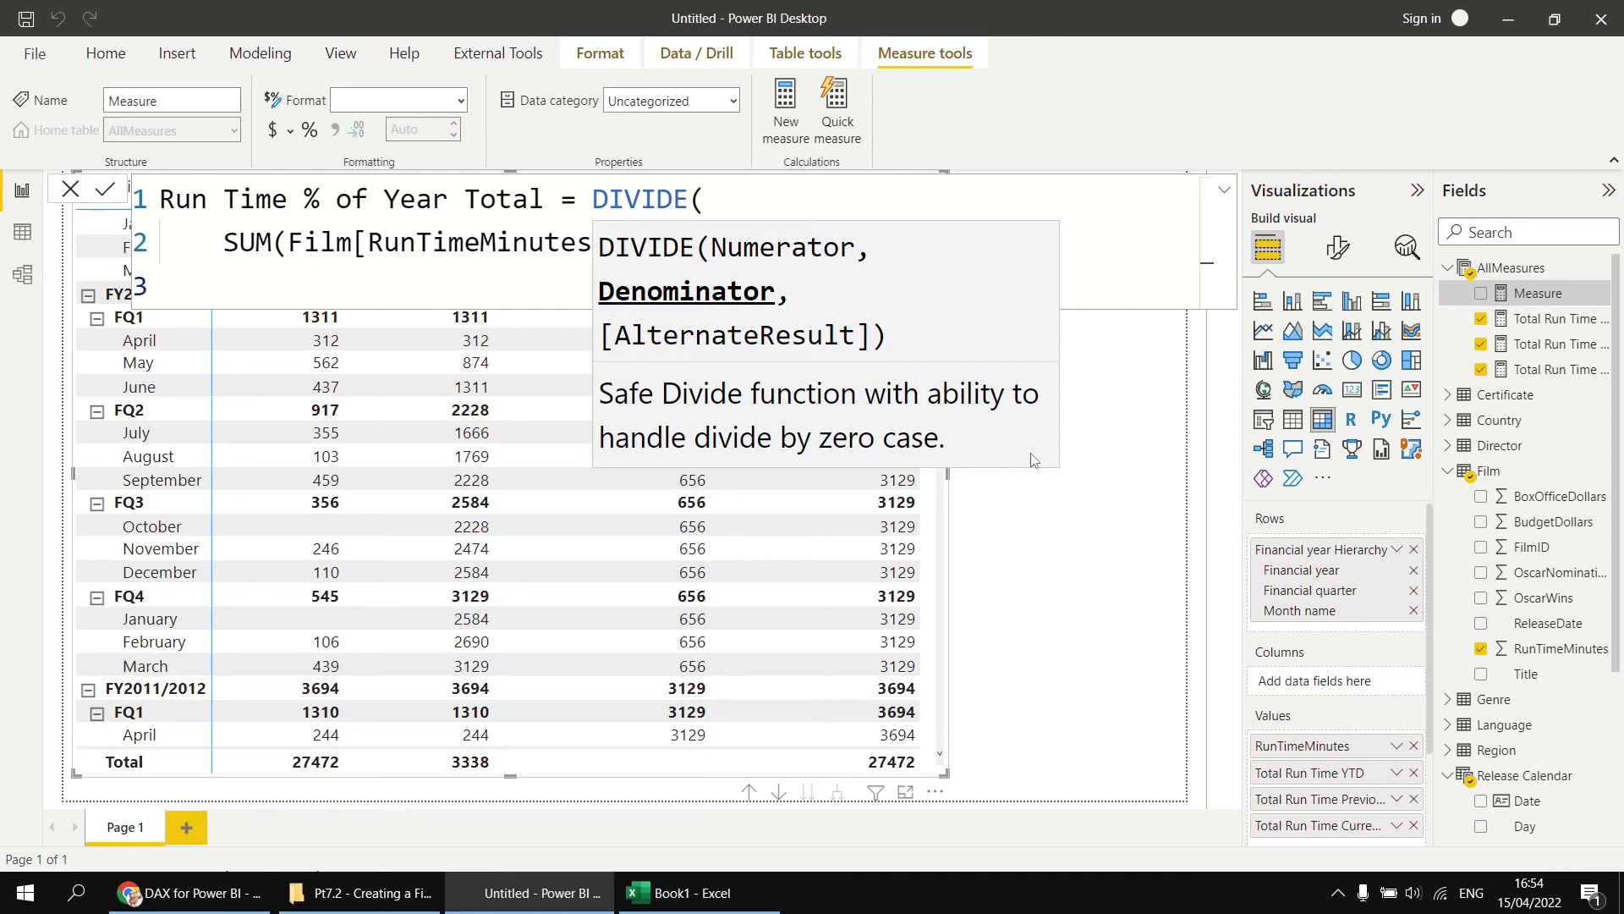
text([To)
key(Down)
key(Up)
key(Tab)
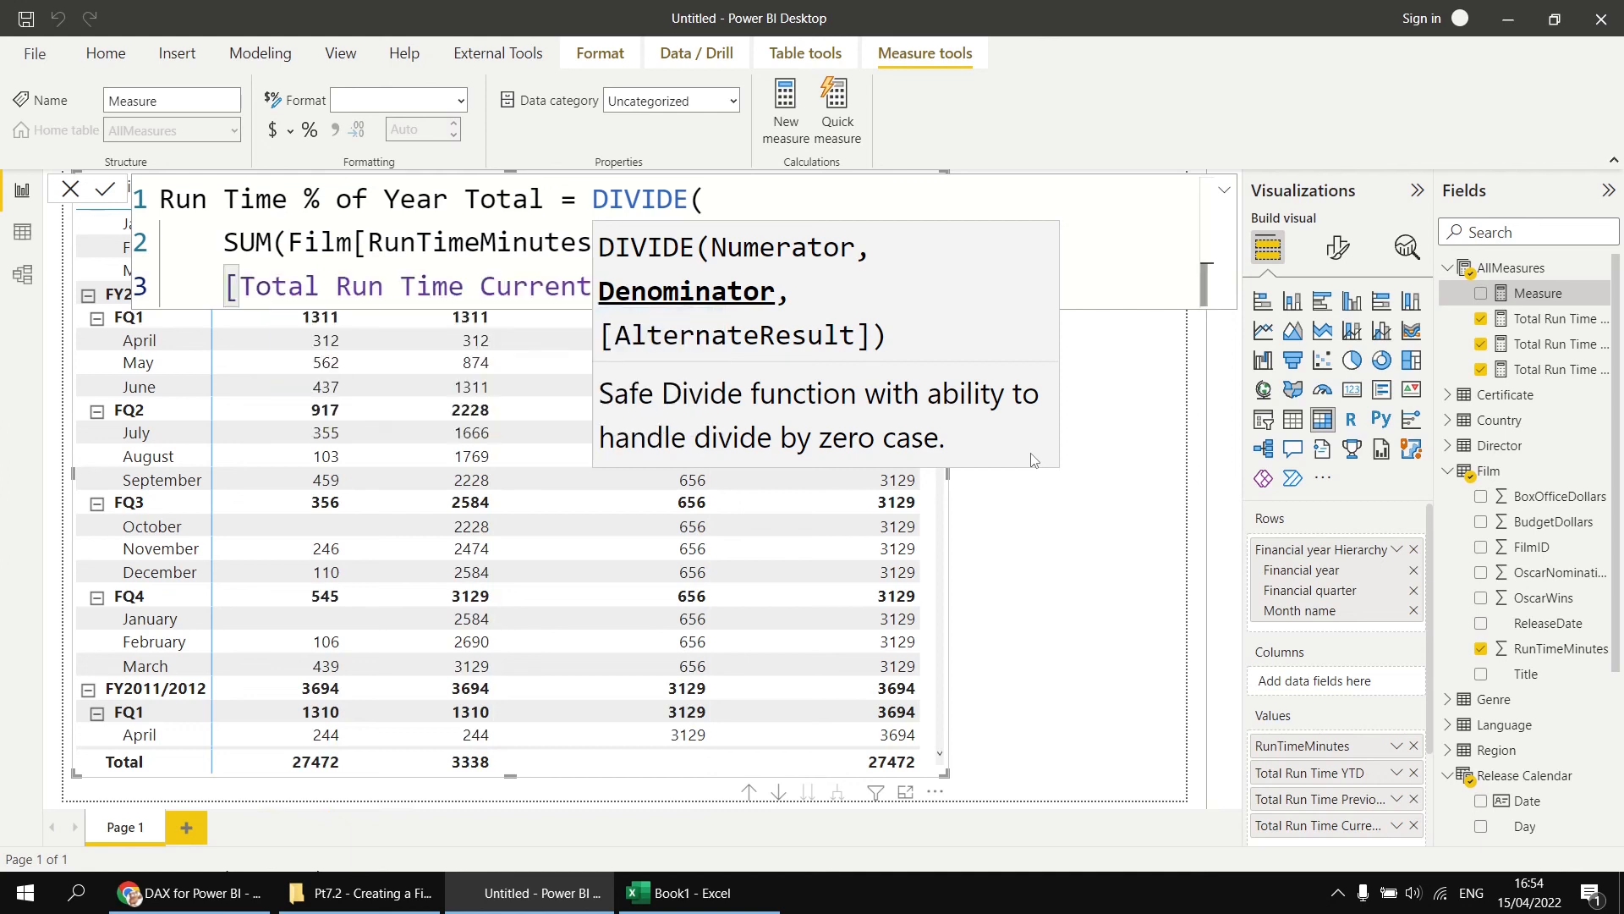
Close the DIVIDE function on its own line to commit the measure, and format the measure as a percentage.
key(shift+Return)
text())
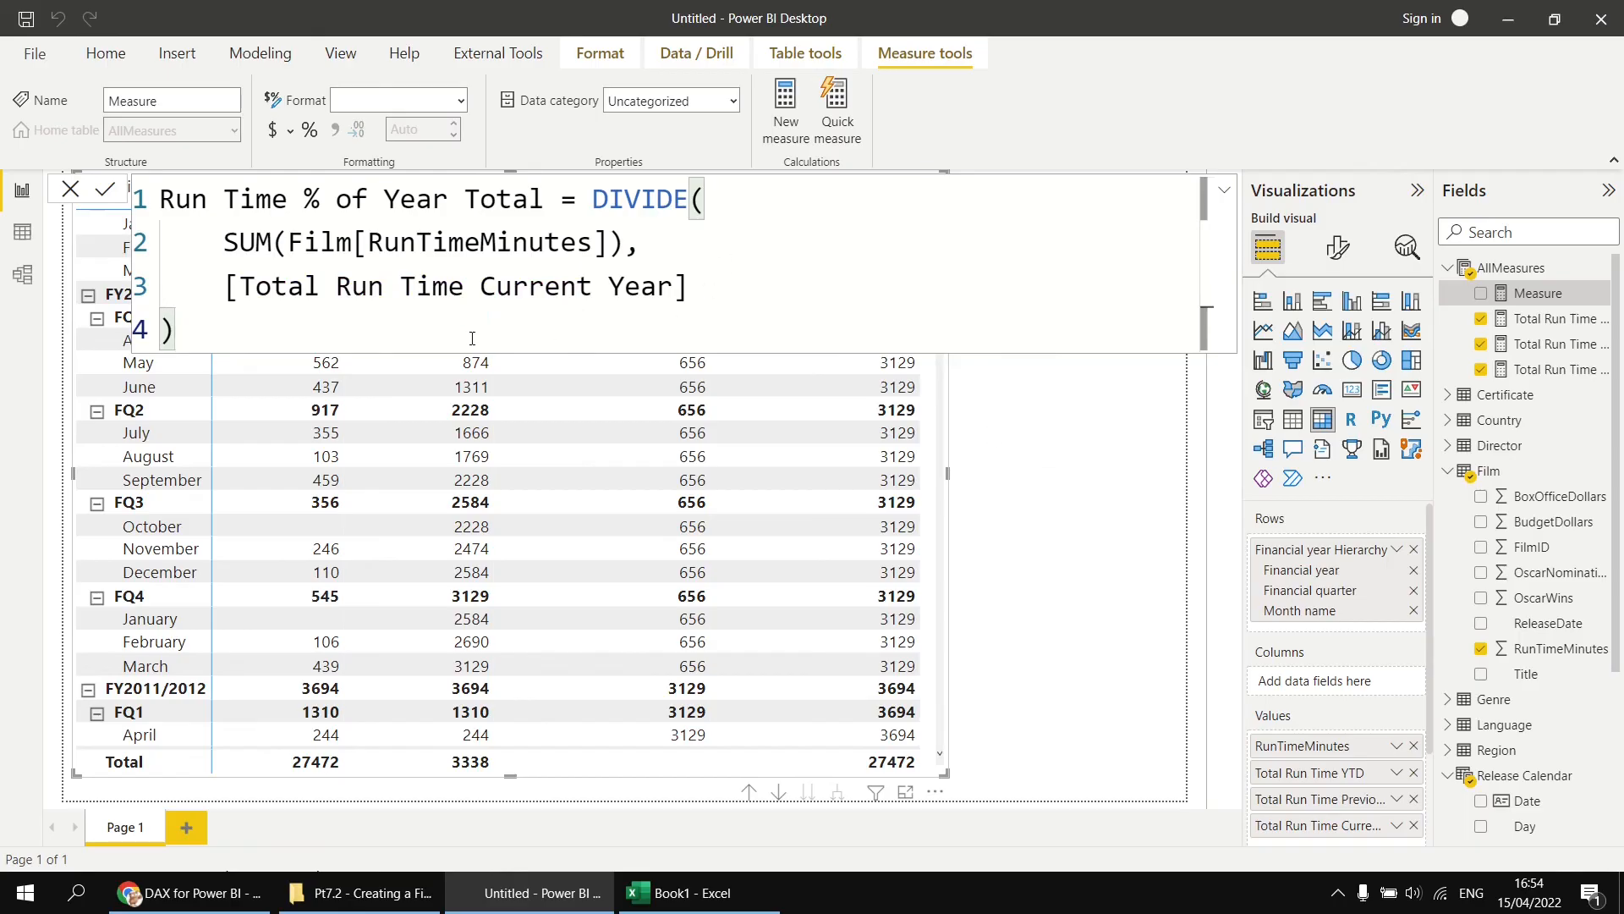
key(Return)
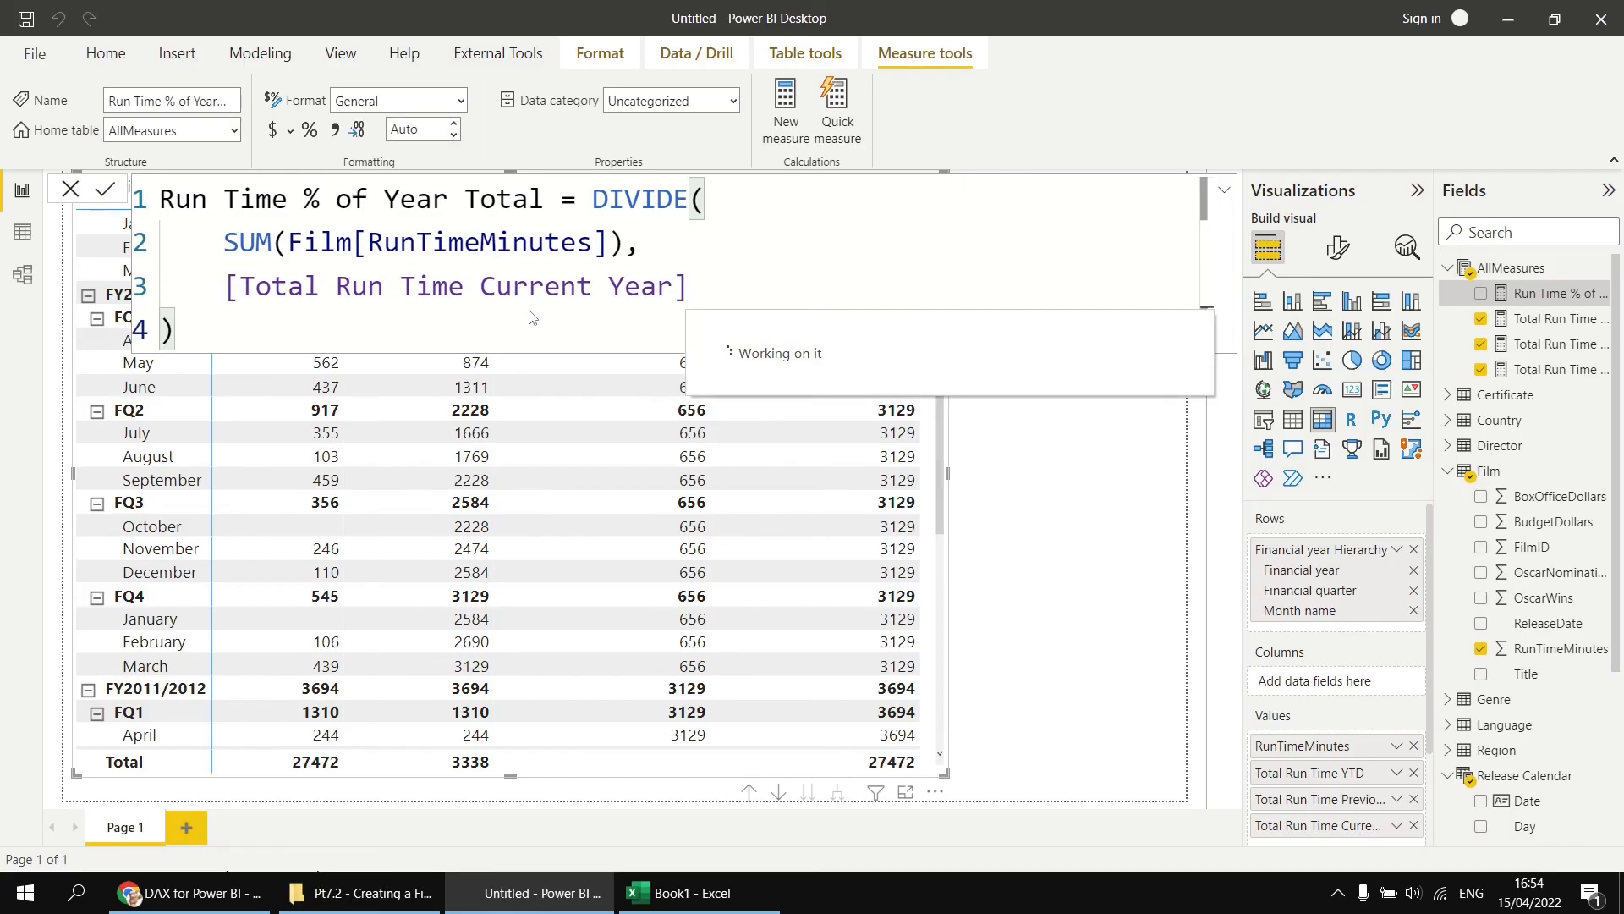
click(310, 132)
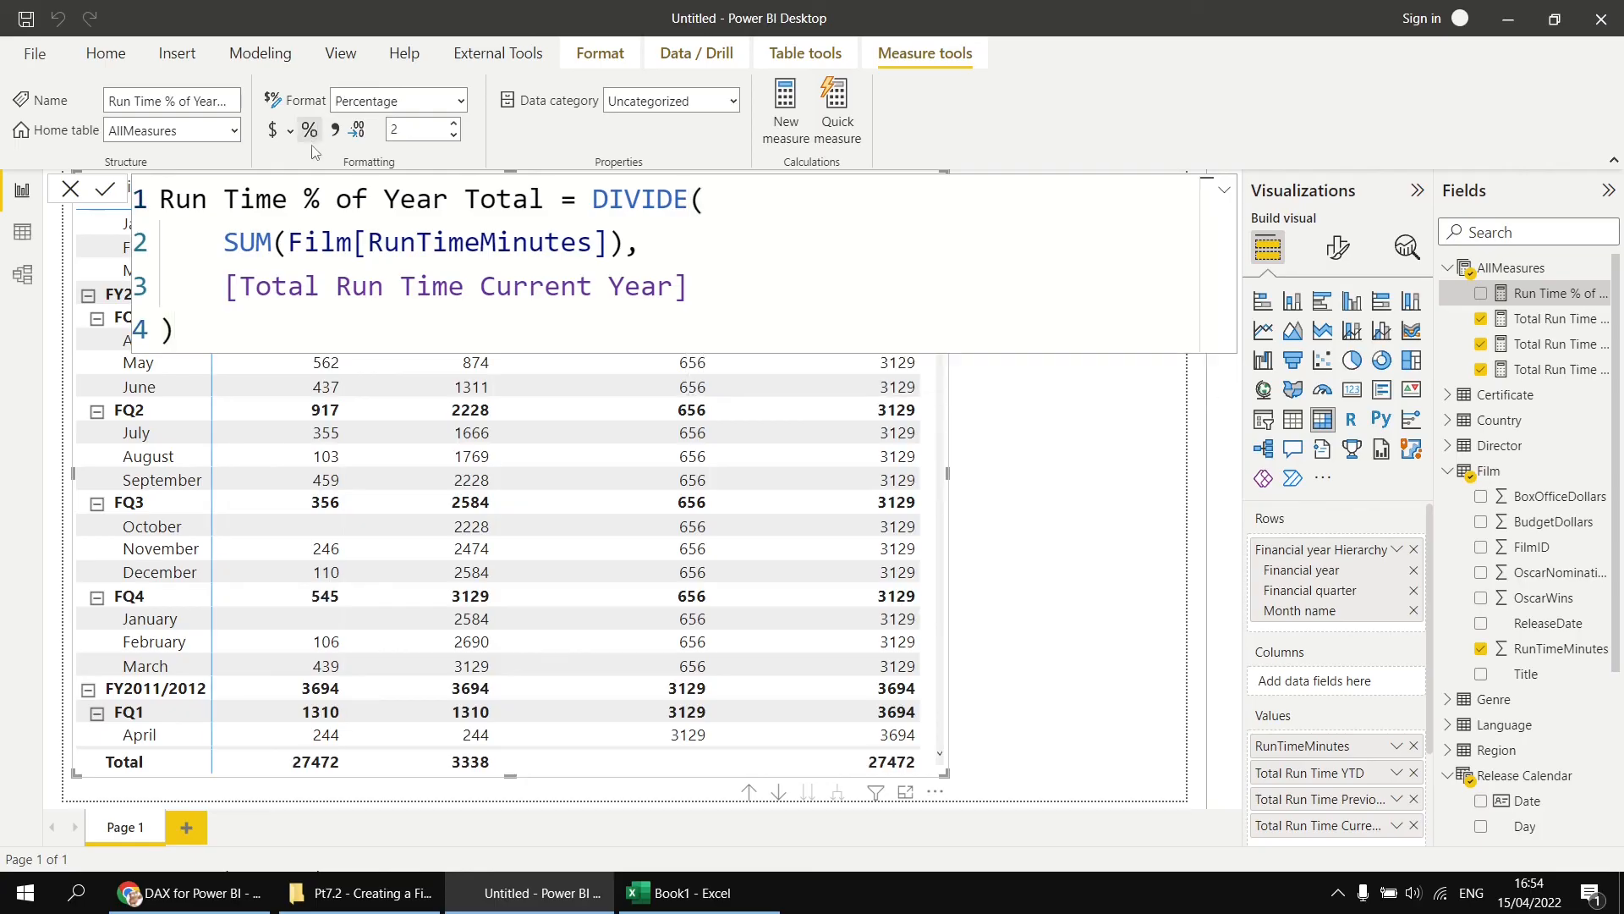
Replace the Total Run Time Current Year, Previous Year and YTD measures in the matrix with Run Time % of Year Total.
click(1415, 825)
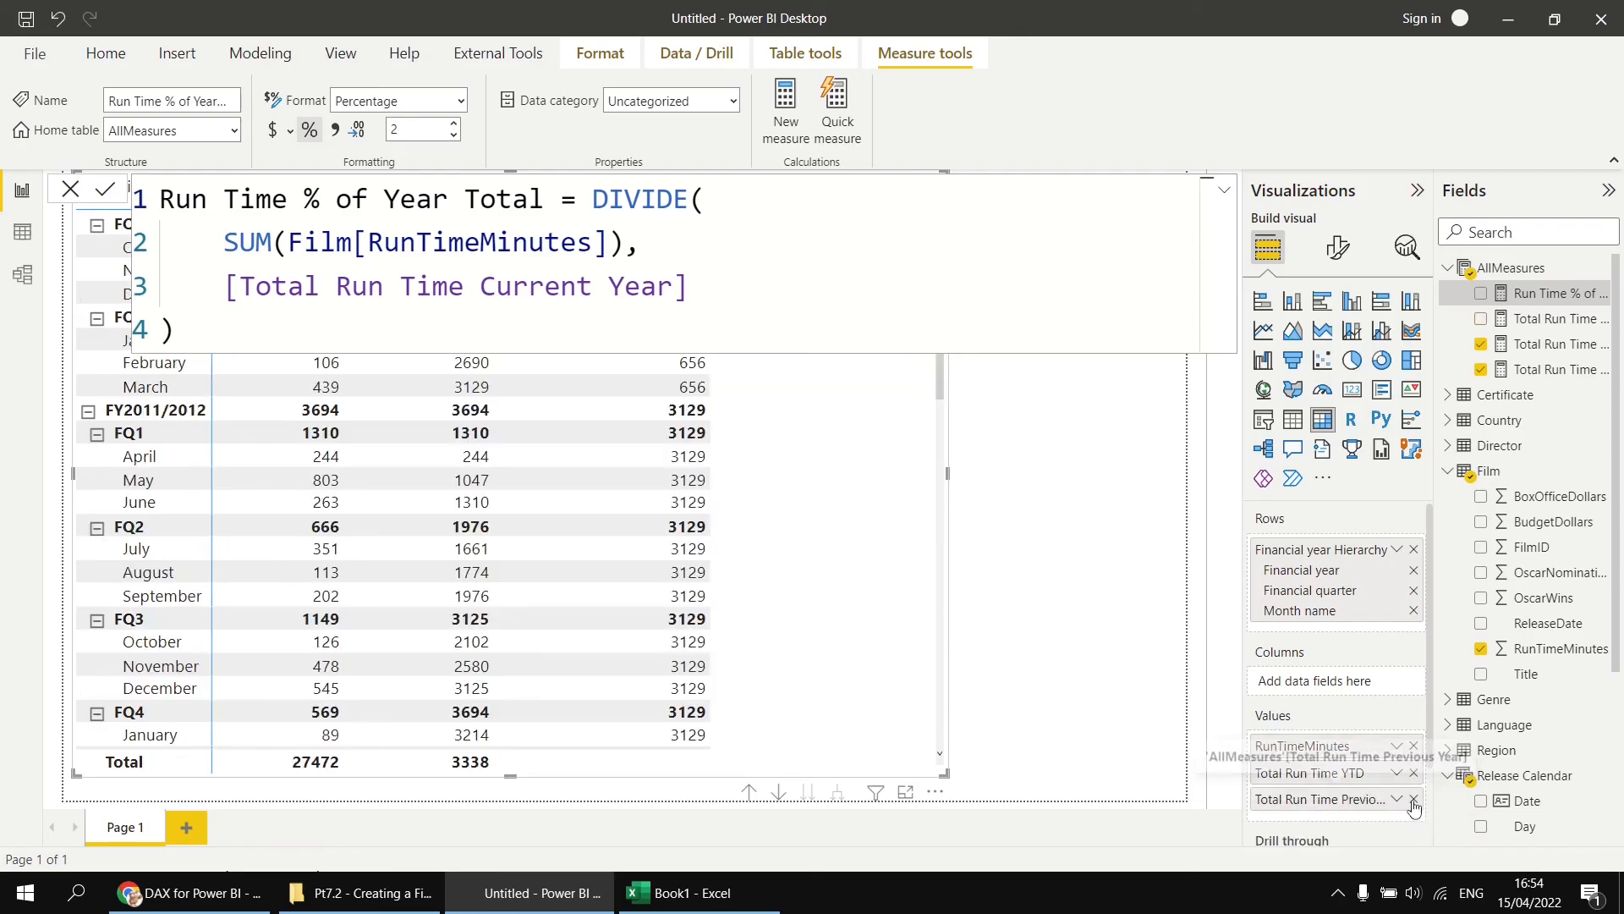
click(1413, 799)
click(1414, 773)
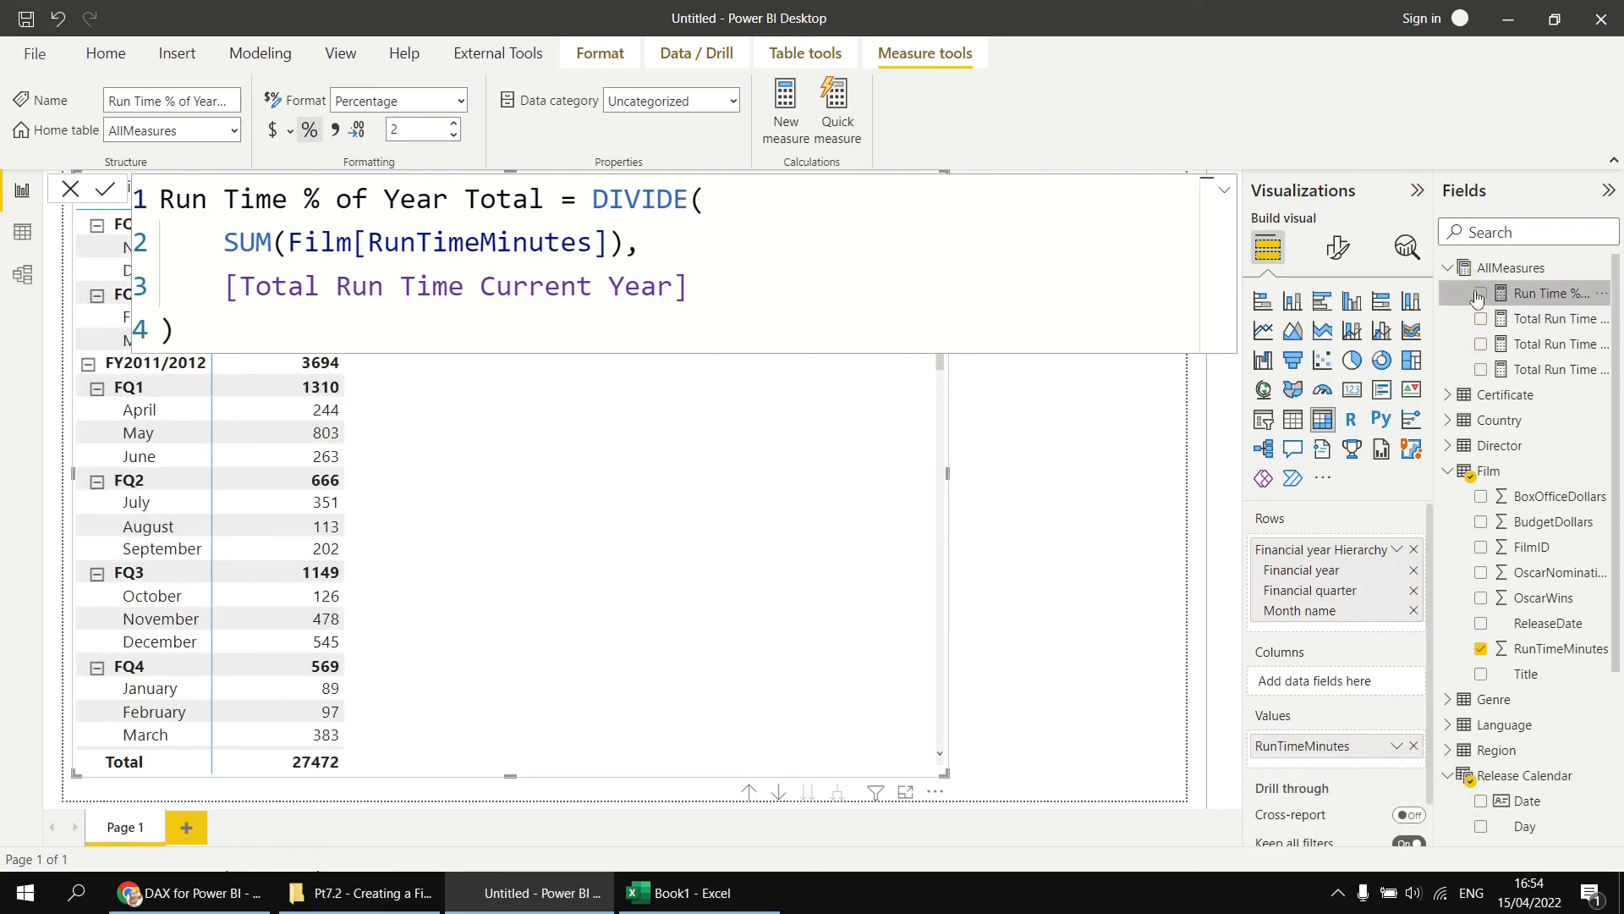
click(1481, 292)
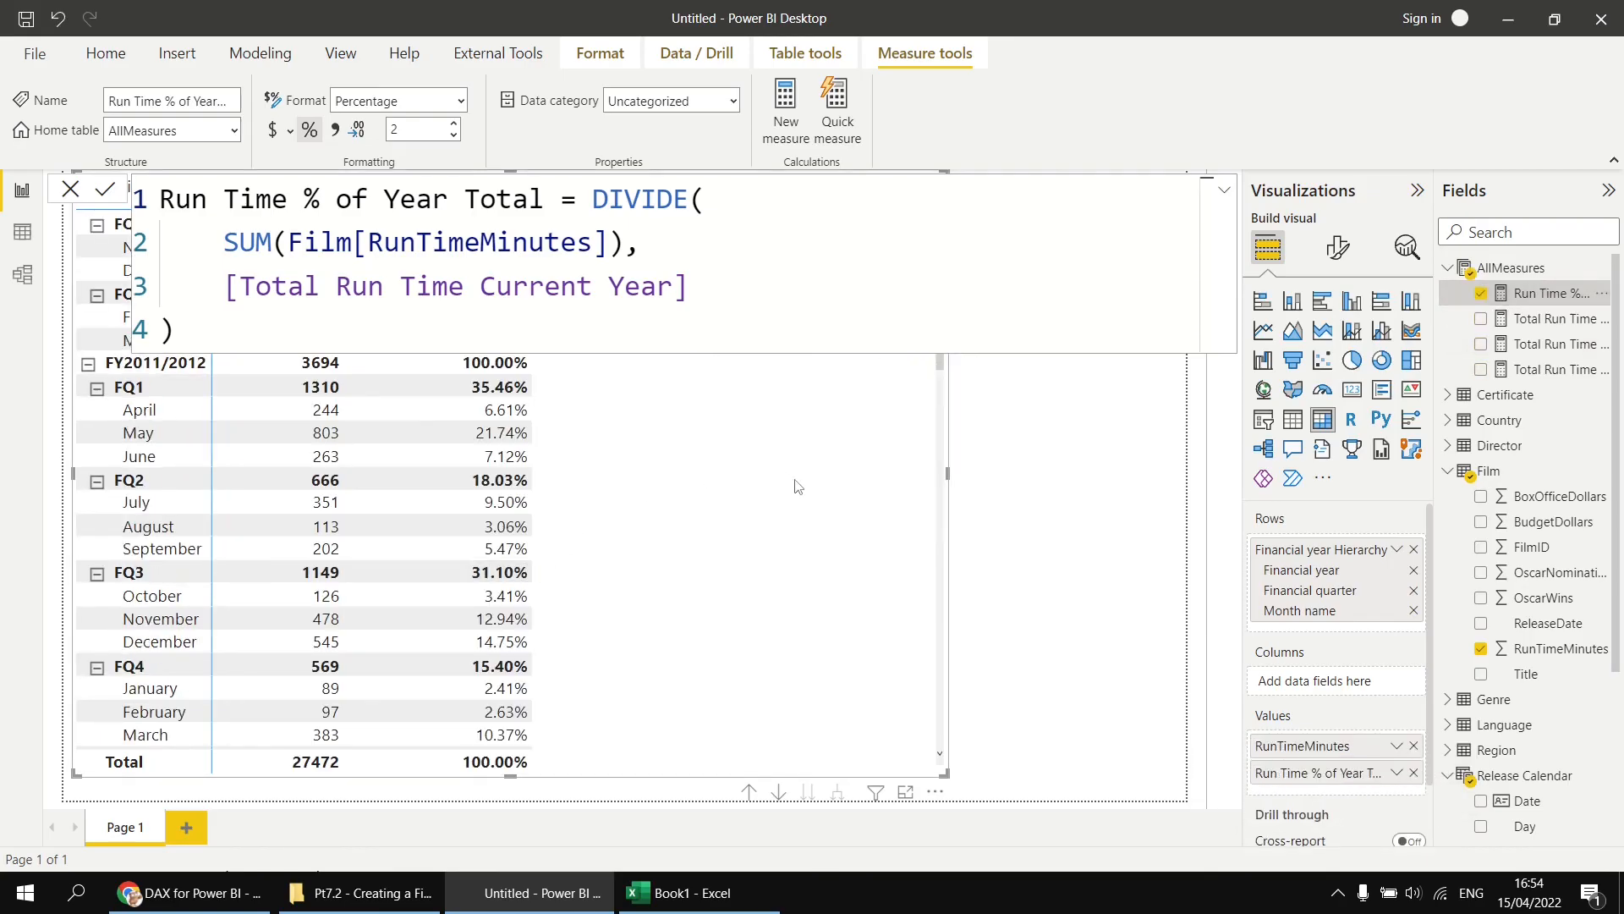
click(1019, 476)
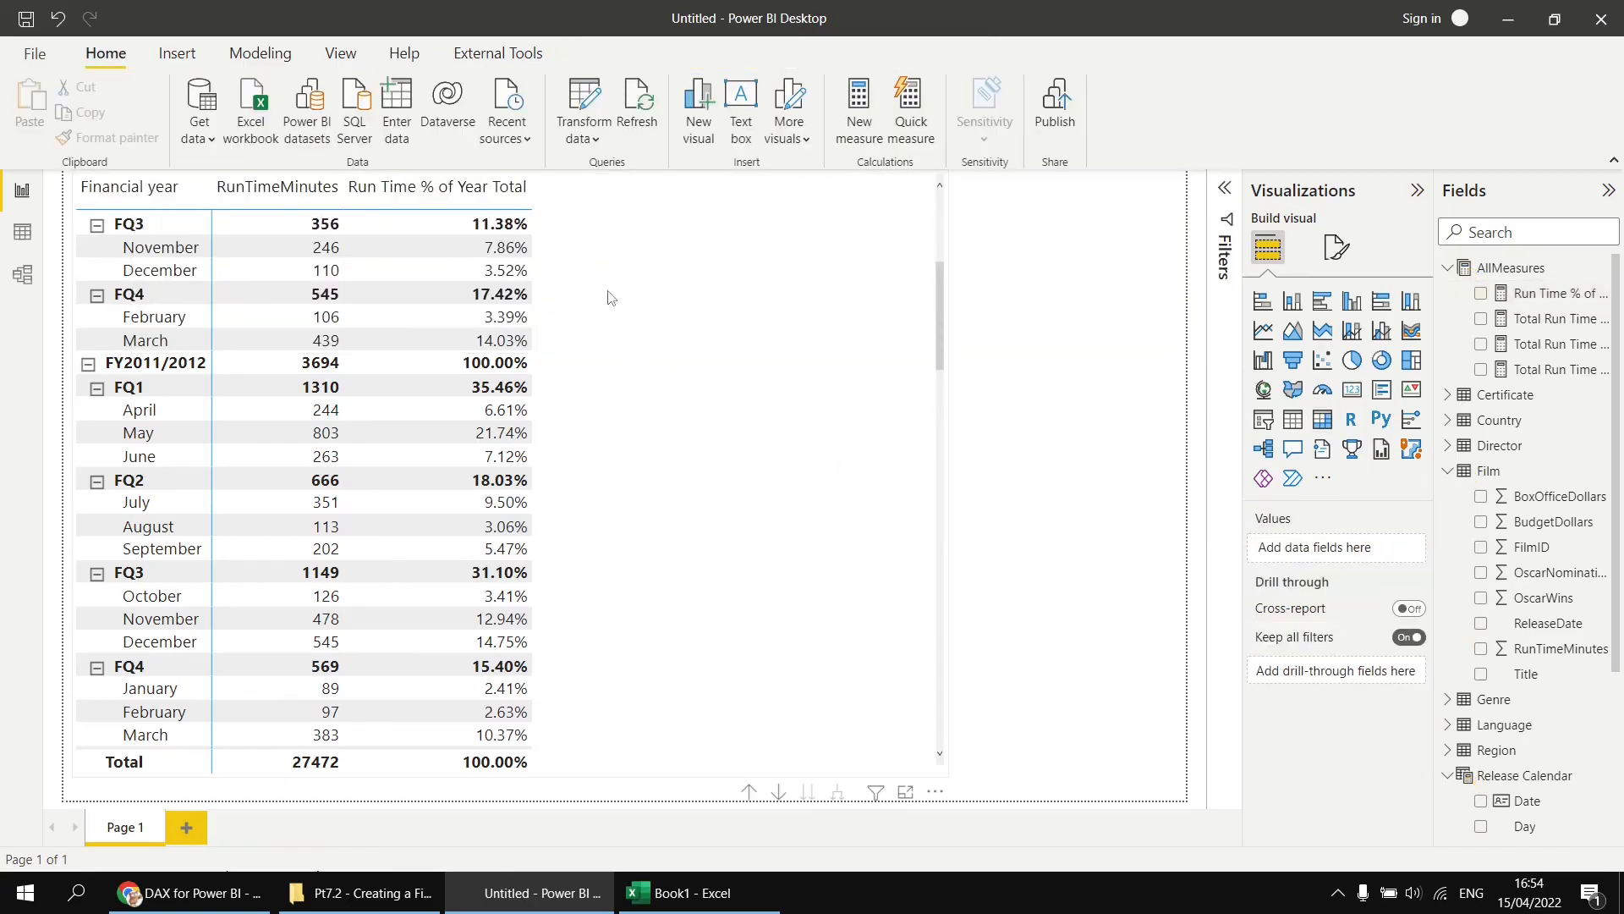